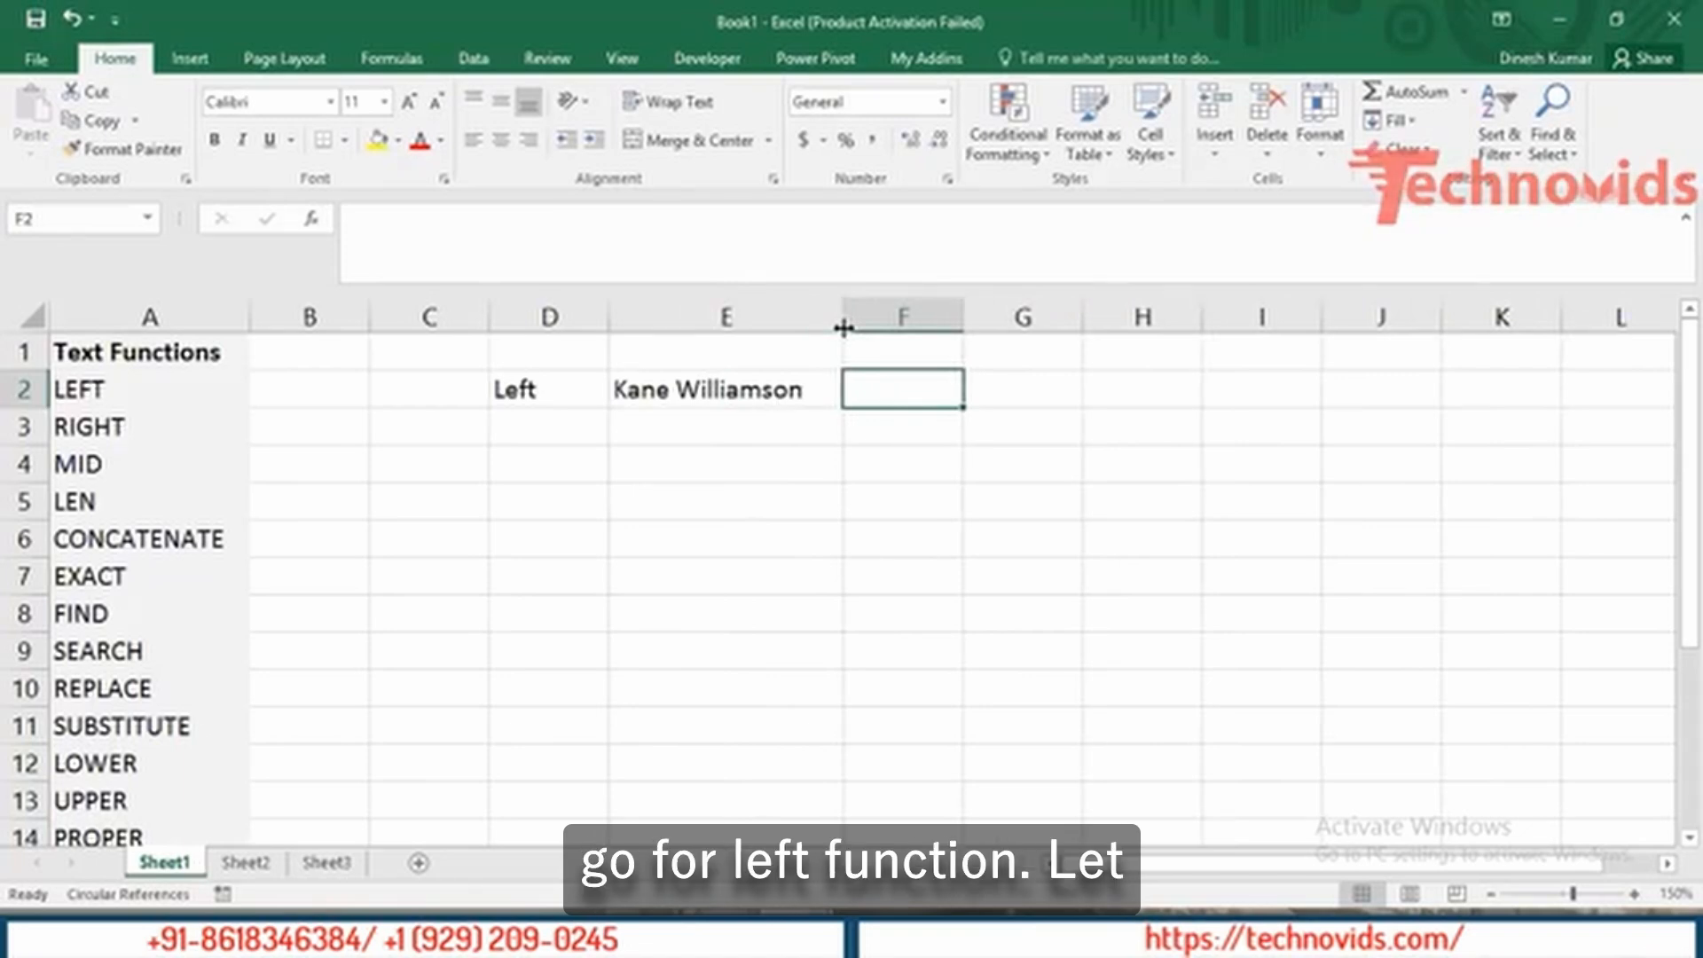
Enter =LEFT(E2,3) in F2 to return the first three letters of the name.
{"action": "type", "text": "="}
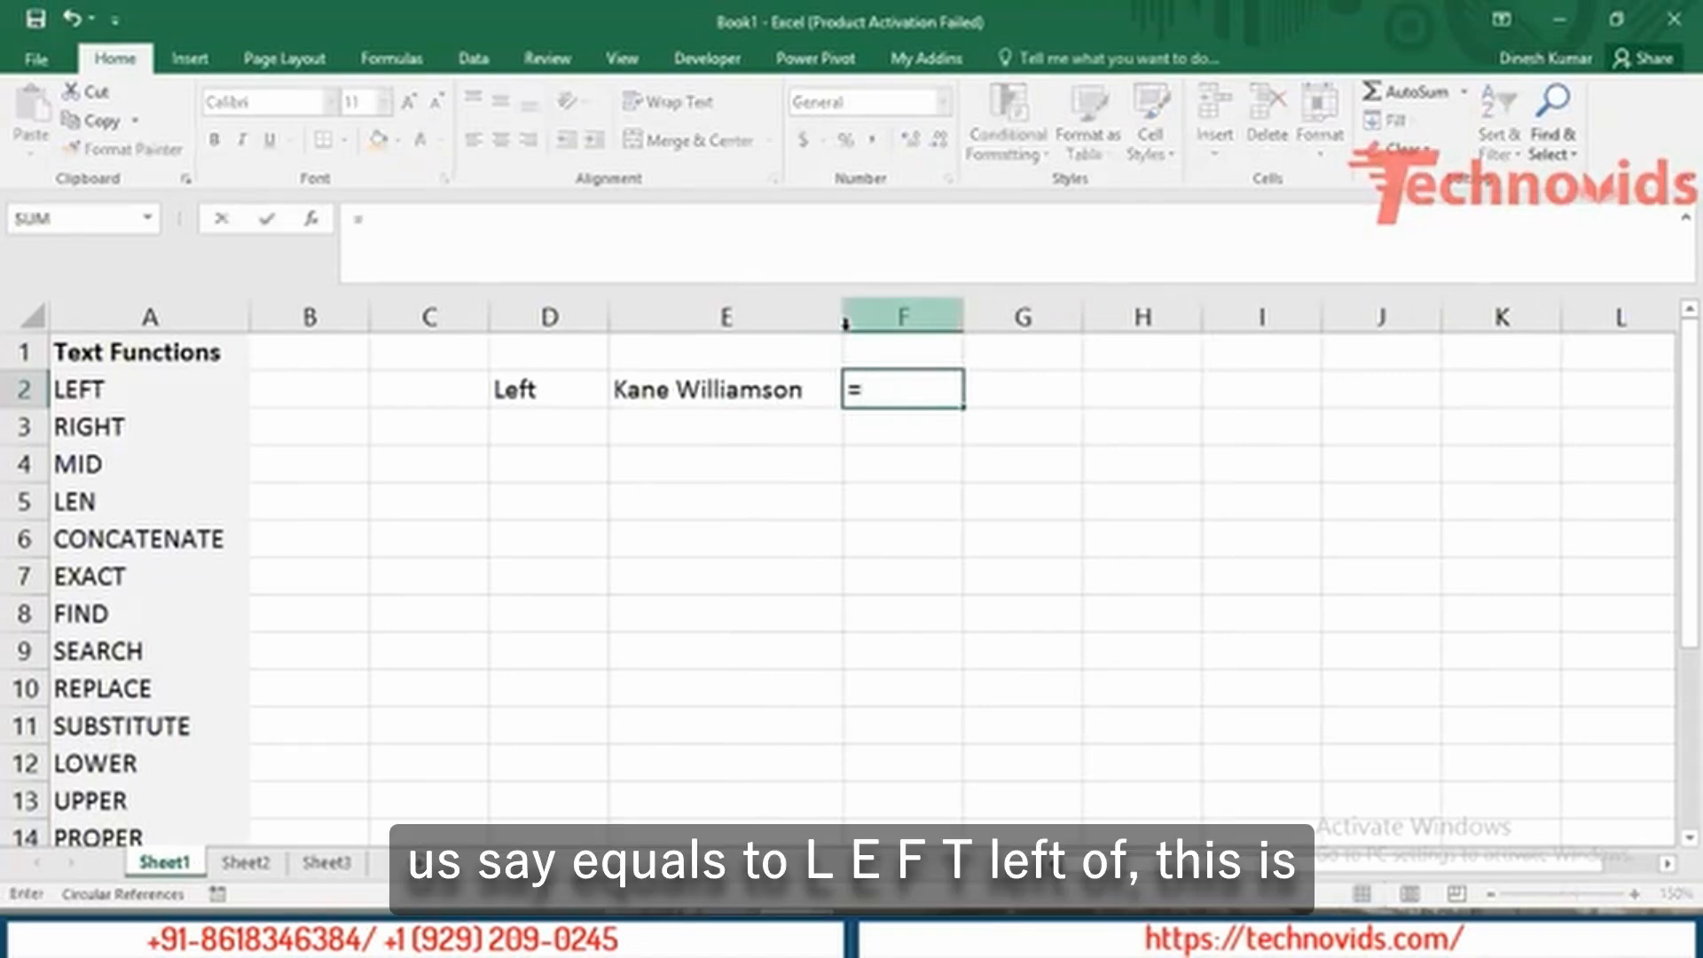
{"action": "type", "text": "le"}
{"action": "key", "text": "Tab"}
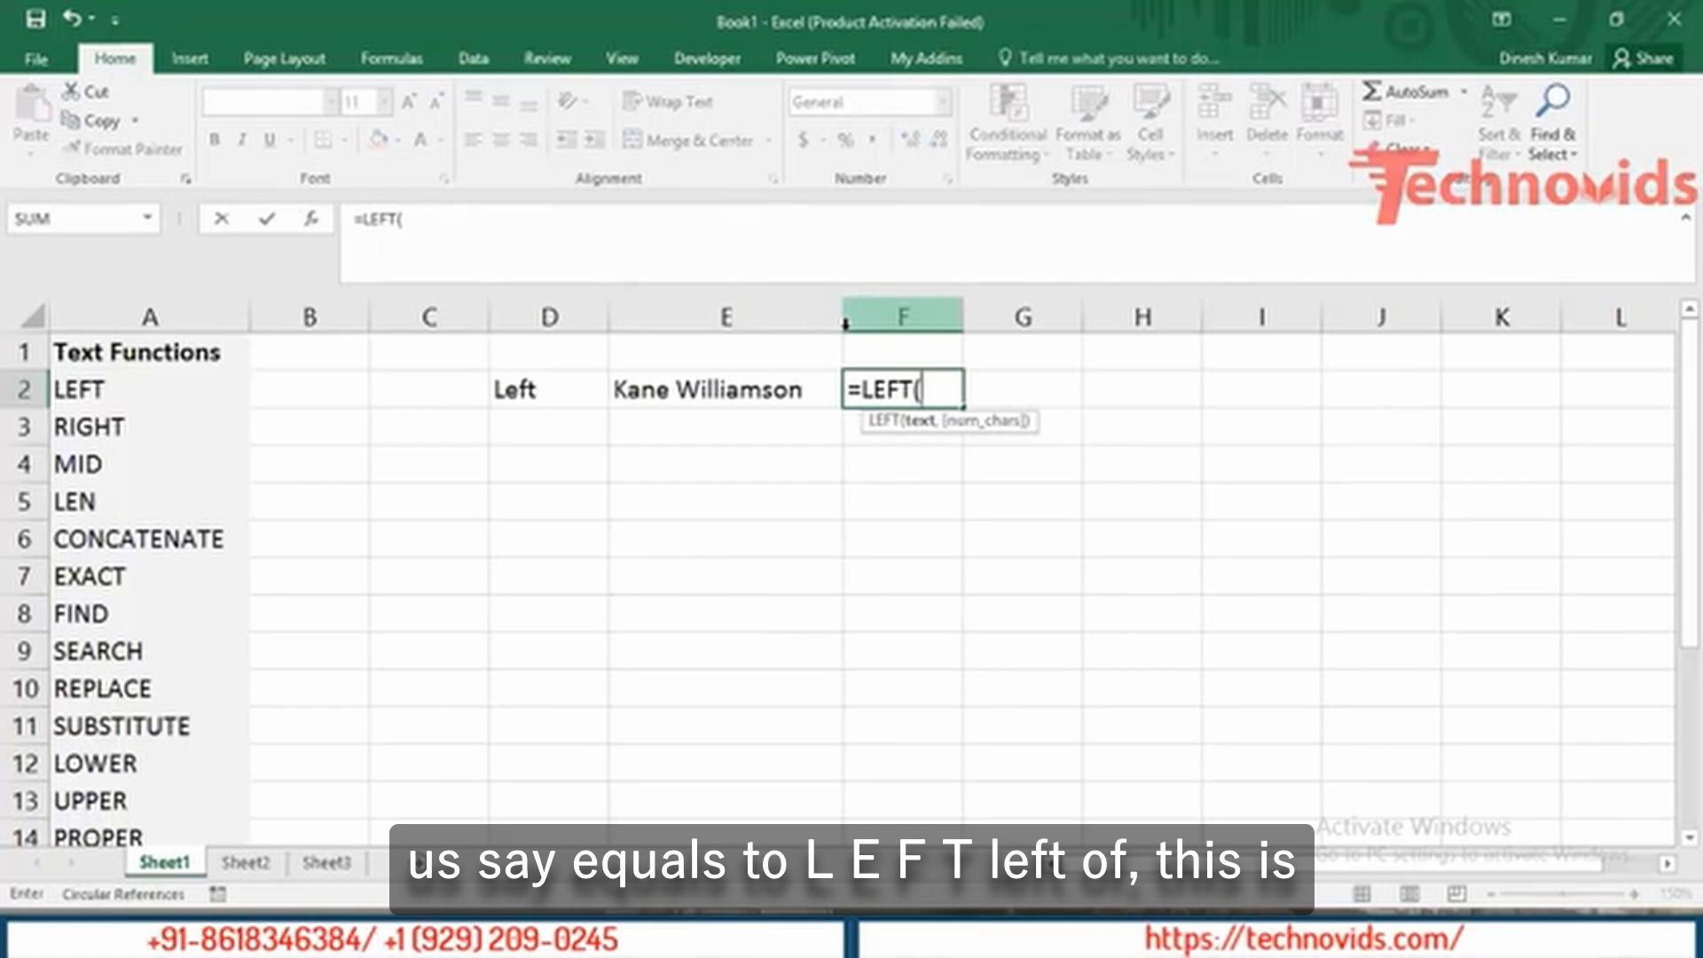
{"action": "key", "text": "Left"}
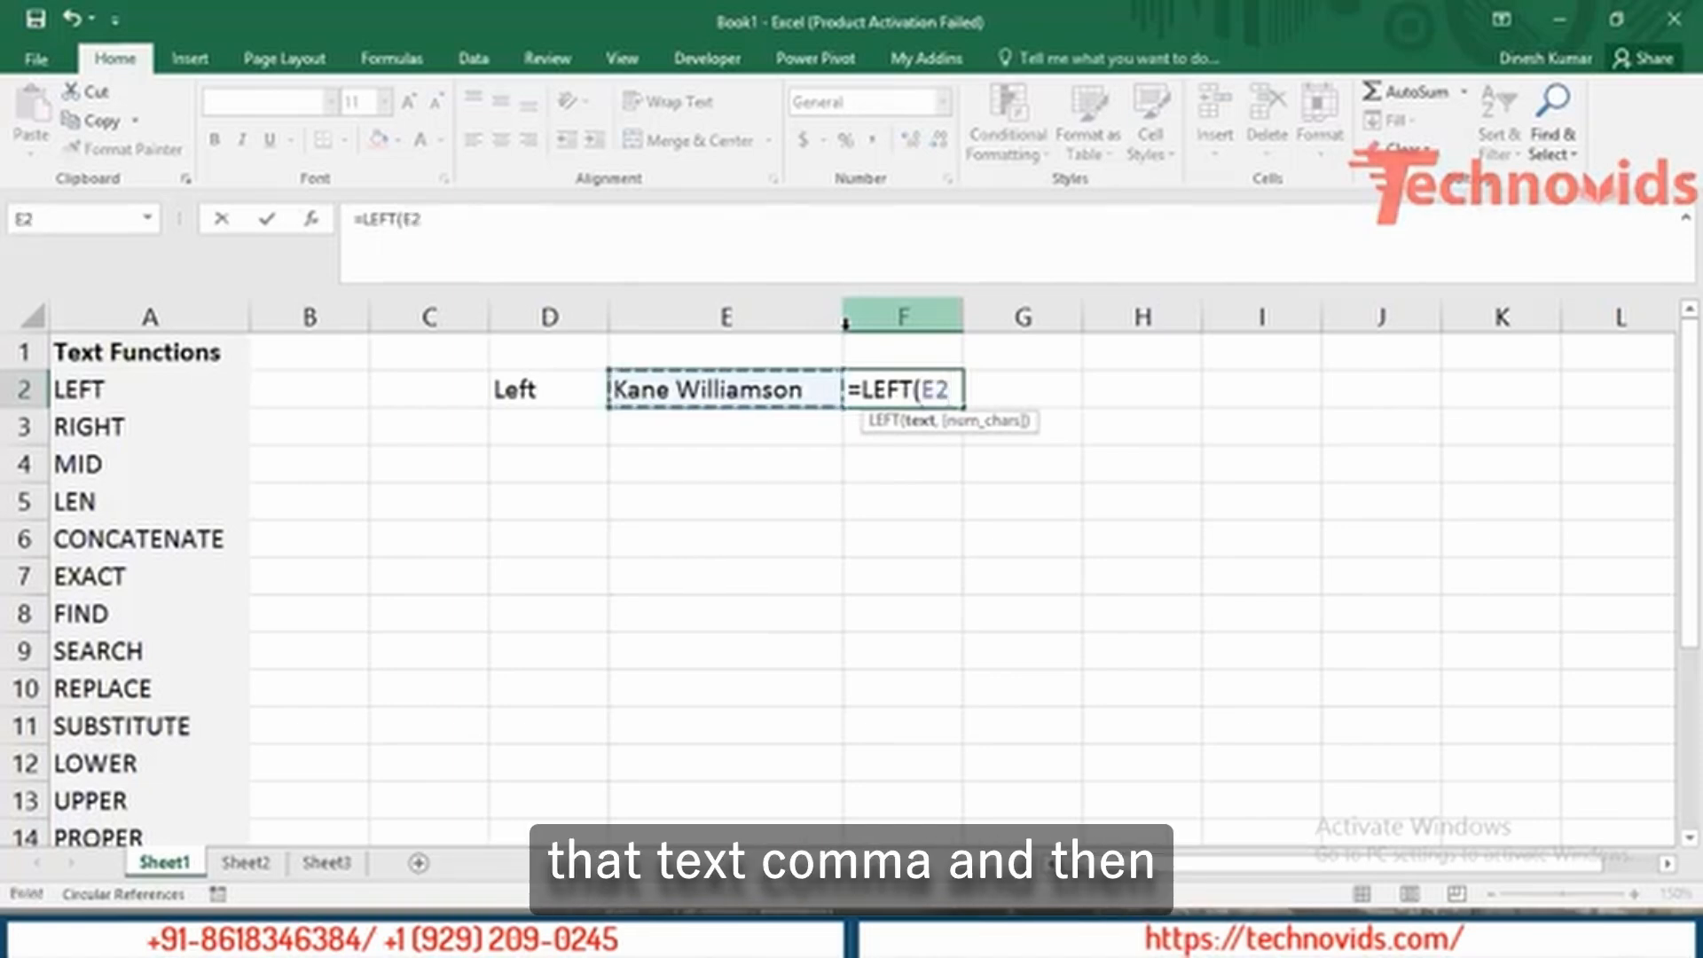
{"action": "type", "text": ","}
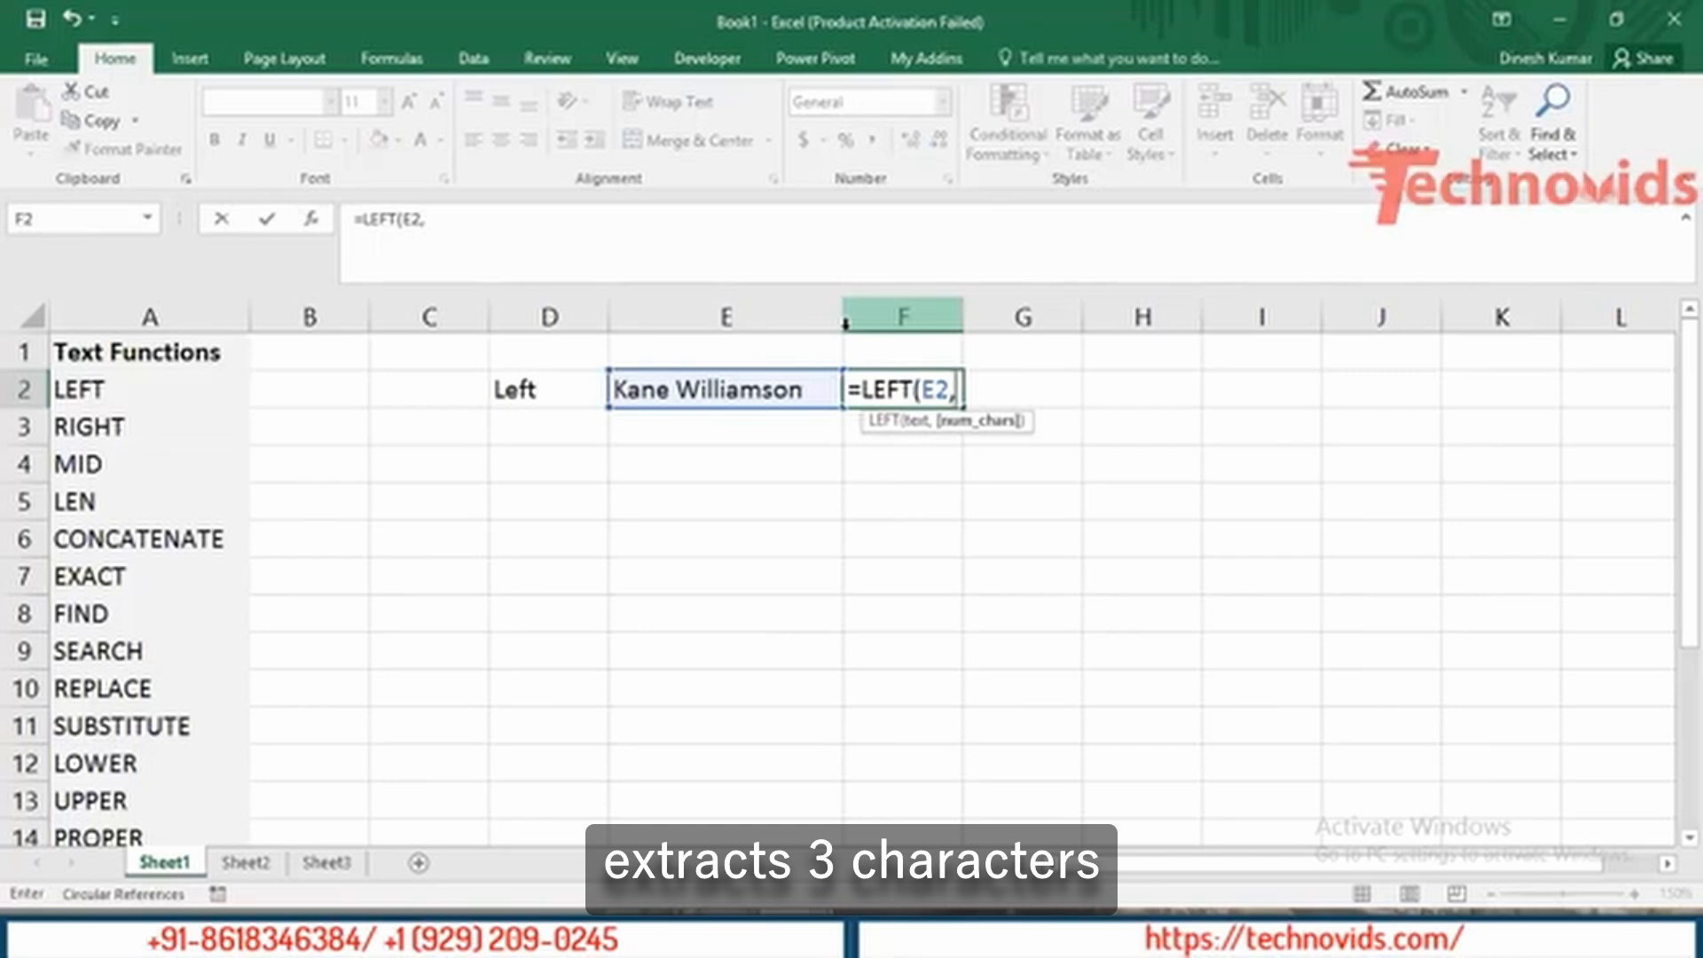
{"action": "type", "text": "3"}
{"action": "key", "text": "Return"}
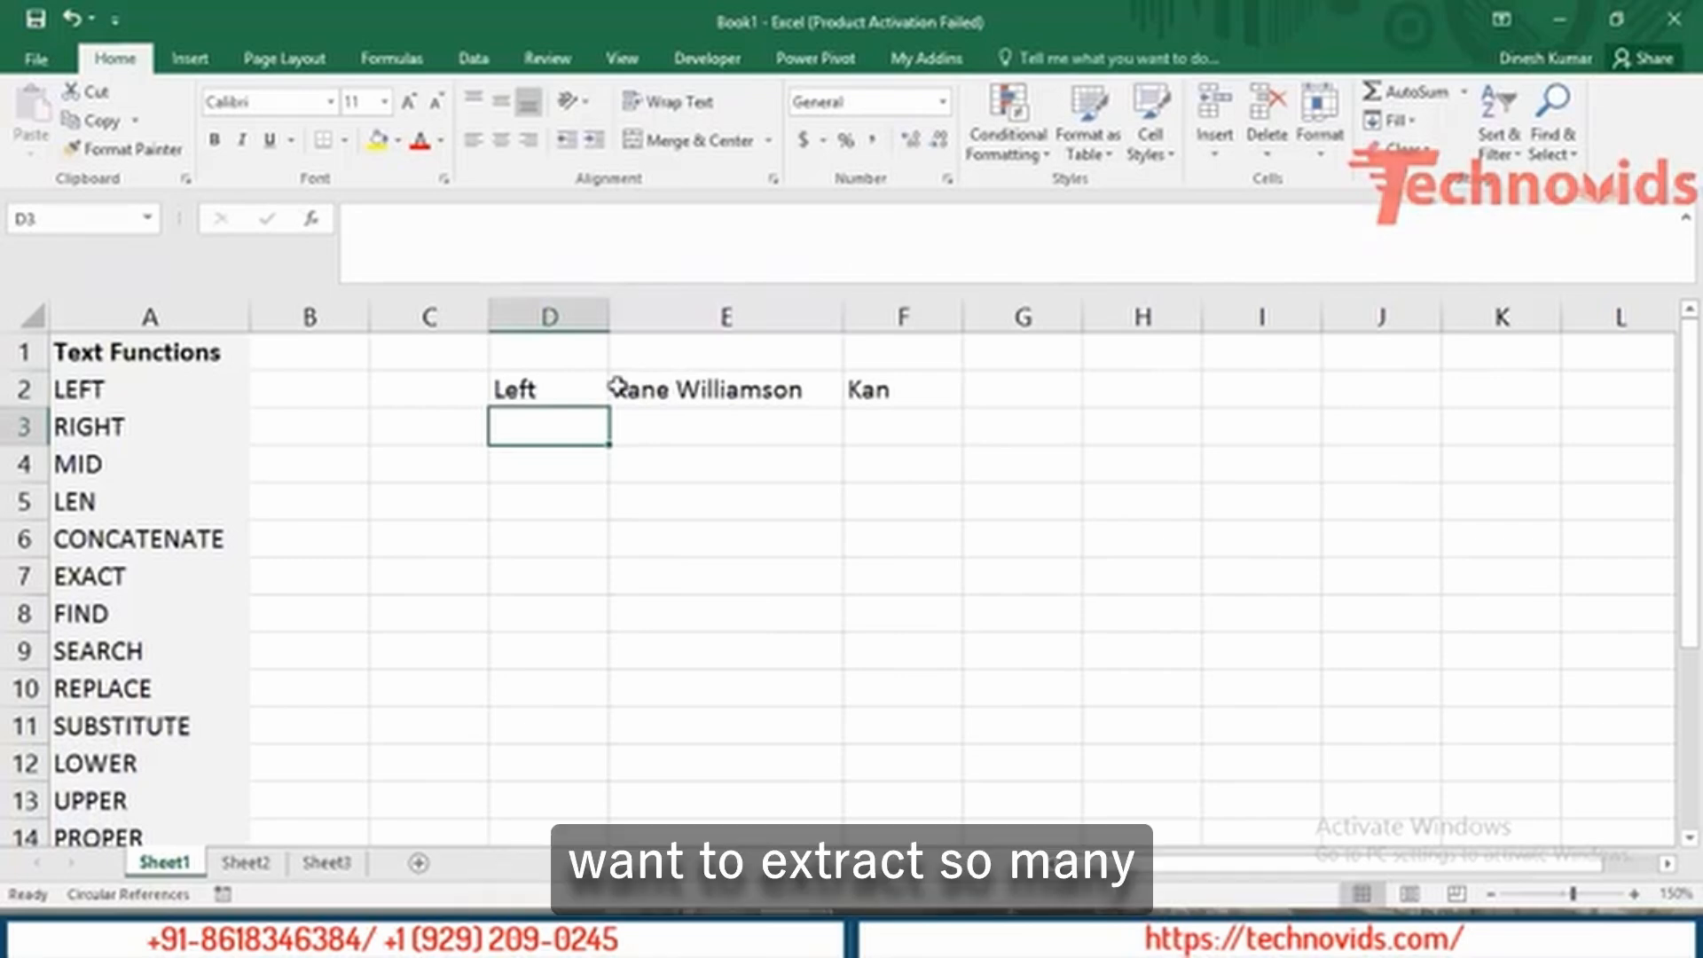
Reopen the F2 formula to show its arguments, leaving it unchanged.
{"action": "left_click", "coordinate": [882, 387]}
{"action": "double_click", "coordinate": [896, 390]}
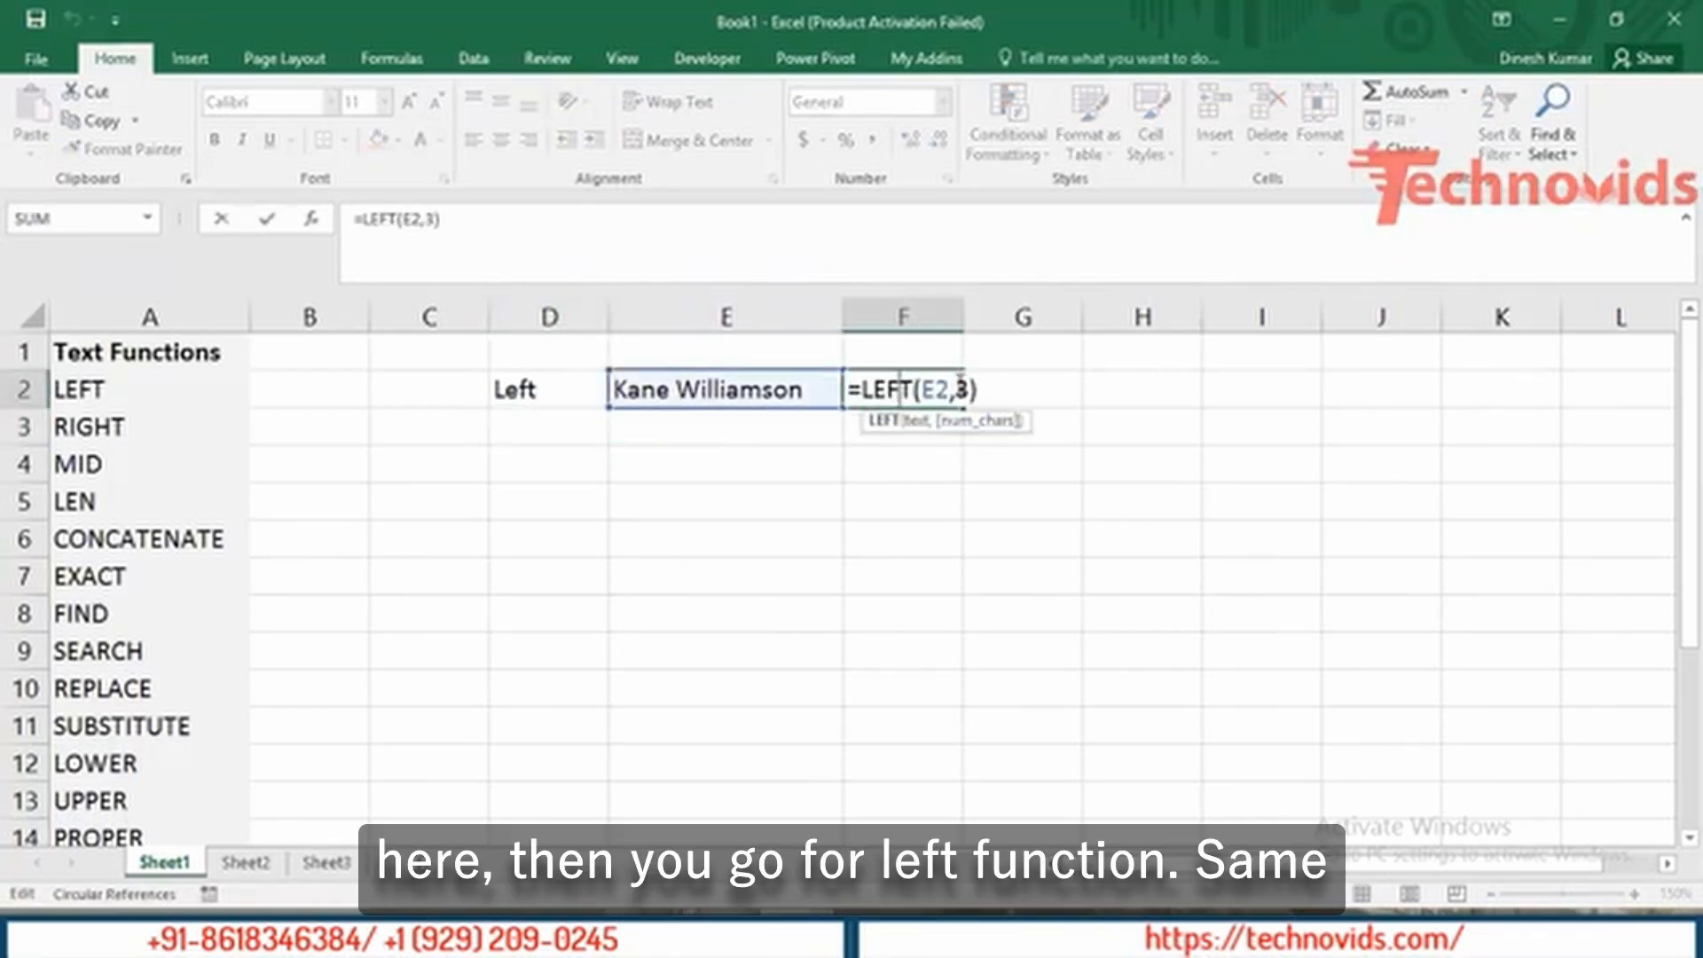
{"action": "key", "text": "Escape"}
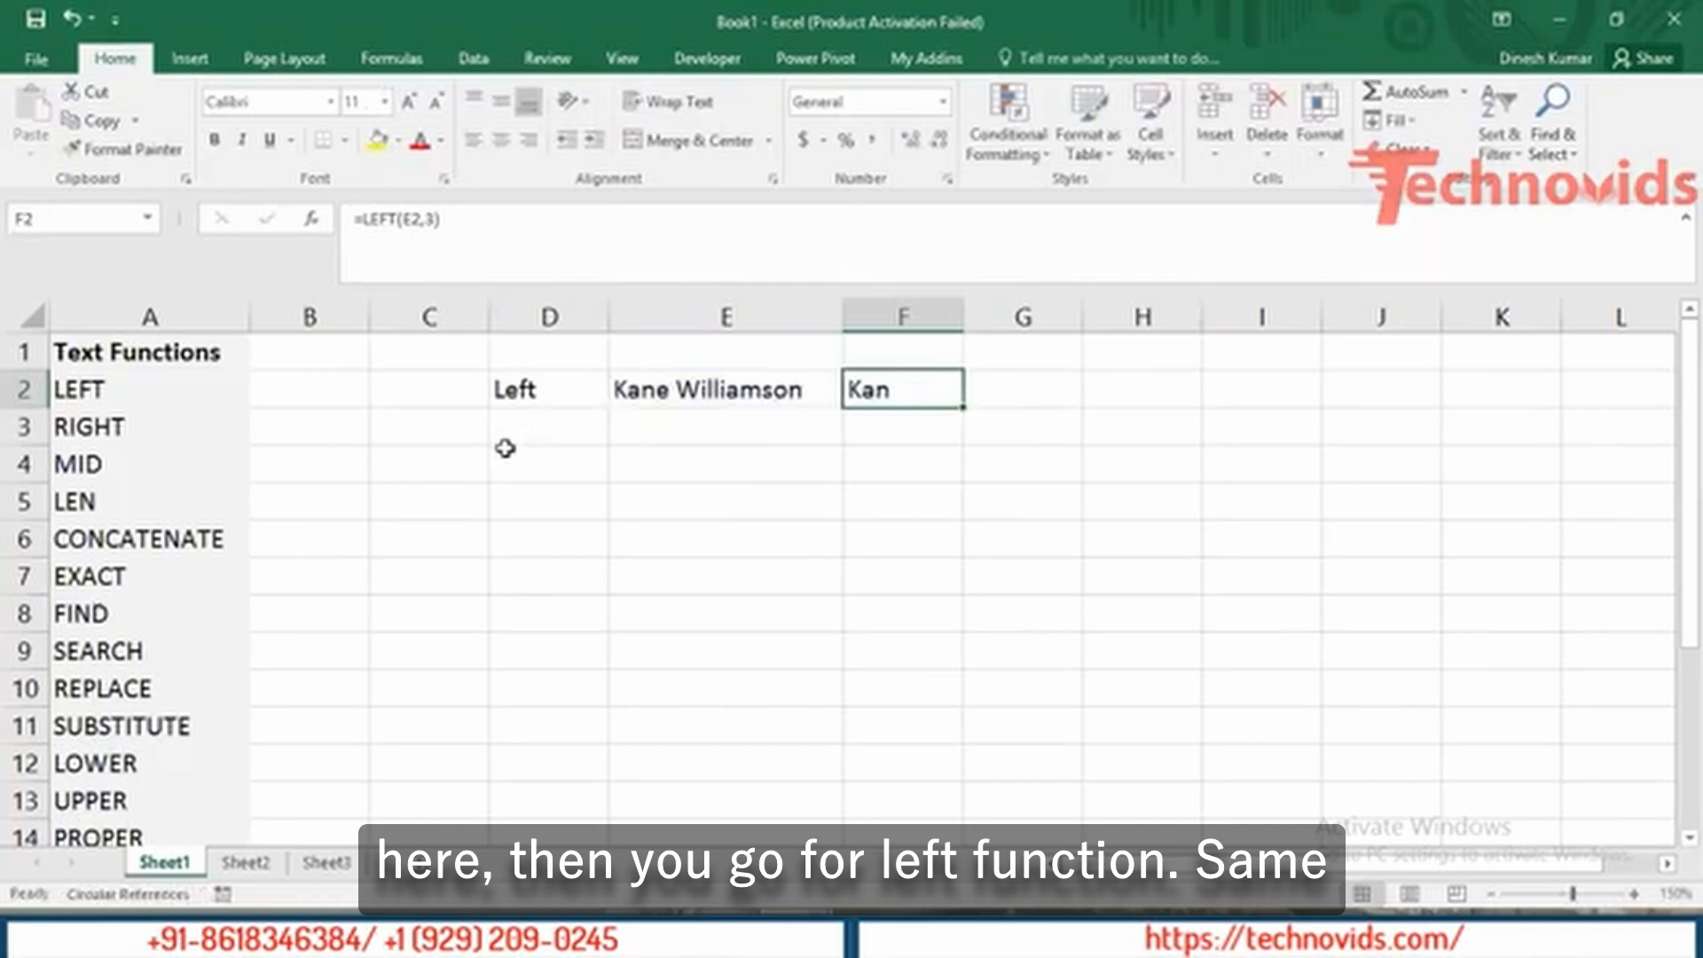
Label D3 'Right' and autocomplete the sample name into E3.
{"action": "left_click", "coordinate": [553, 433]}
{"action": "type", "text": "Rg"}
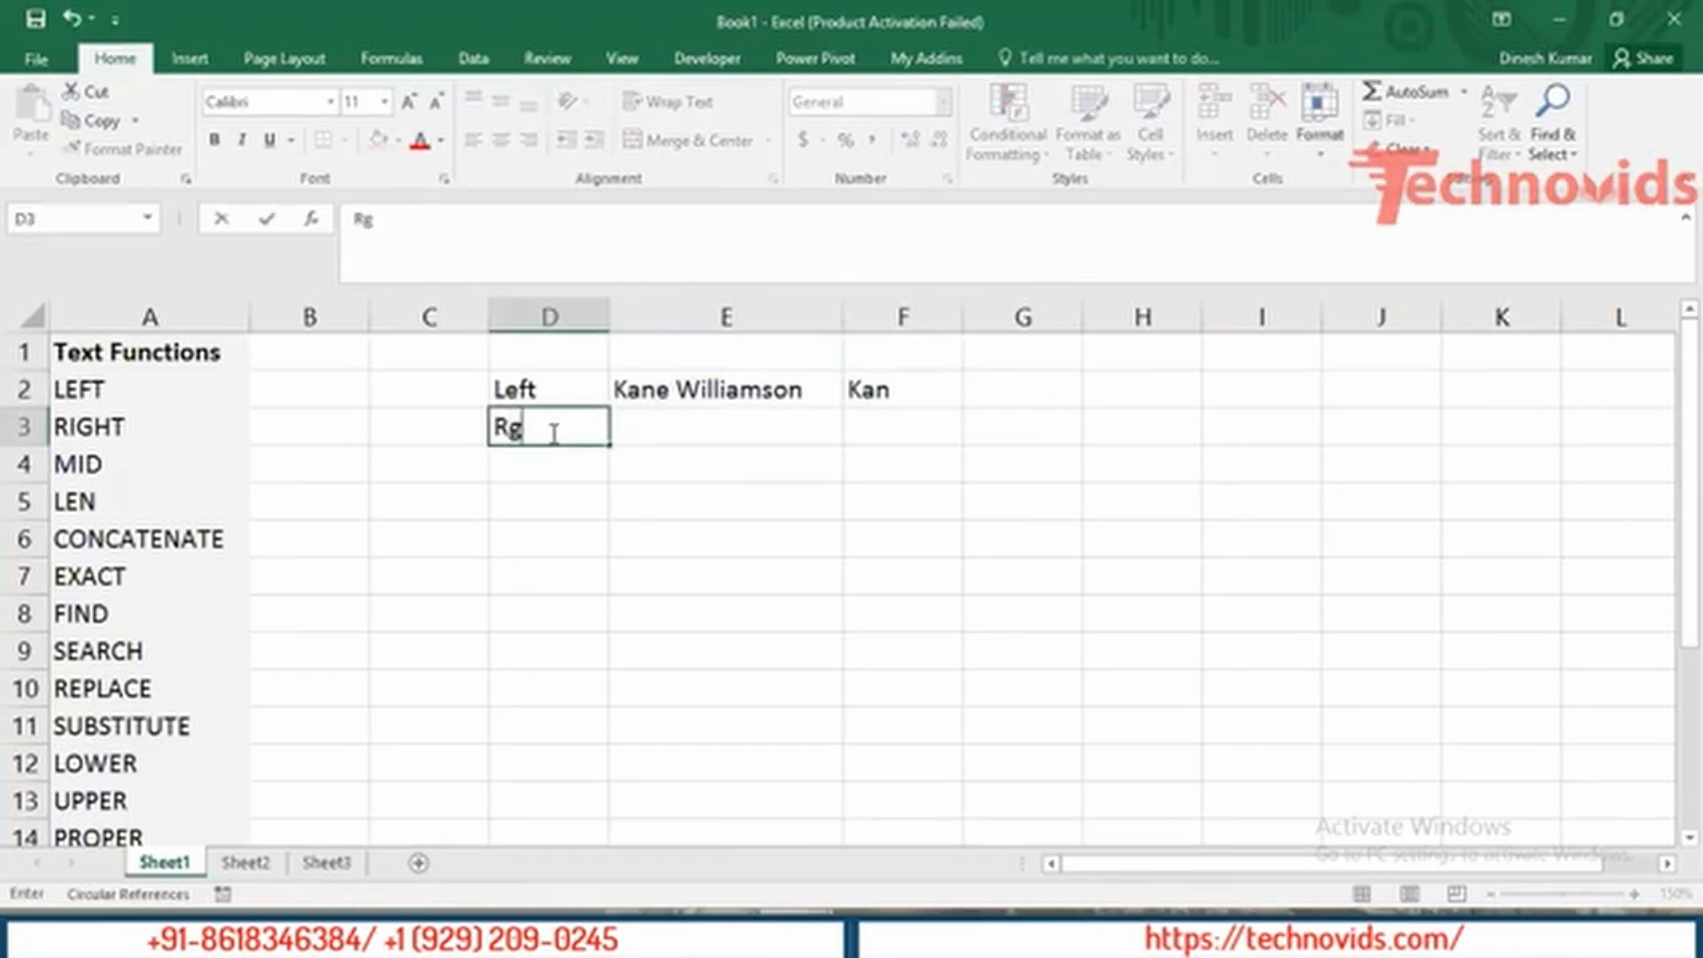
{"action": "key", "text": "BackSpace"}
{"action": "type", "text": "ight"}
{"action": "key", "text": "Tab"}
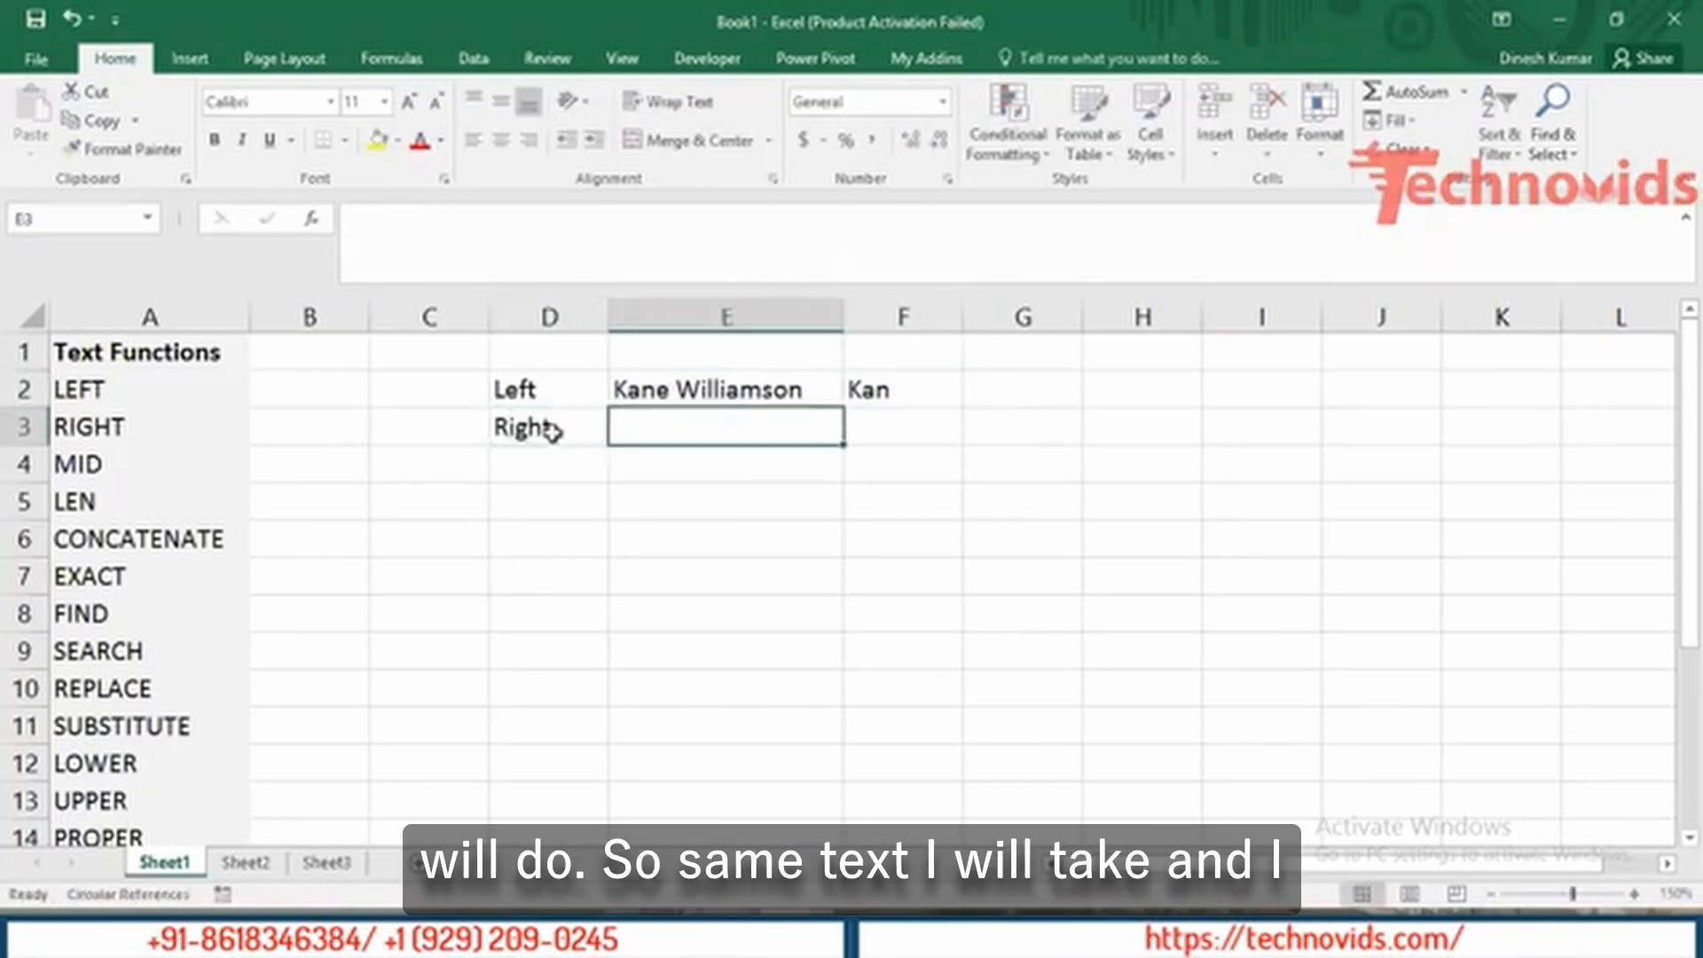
{"action": "type", "text": "Kane Williamson"}
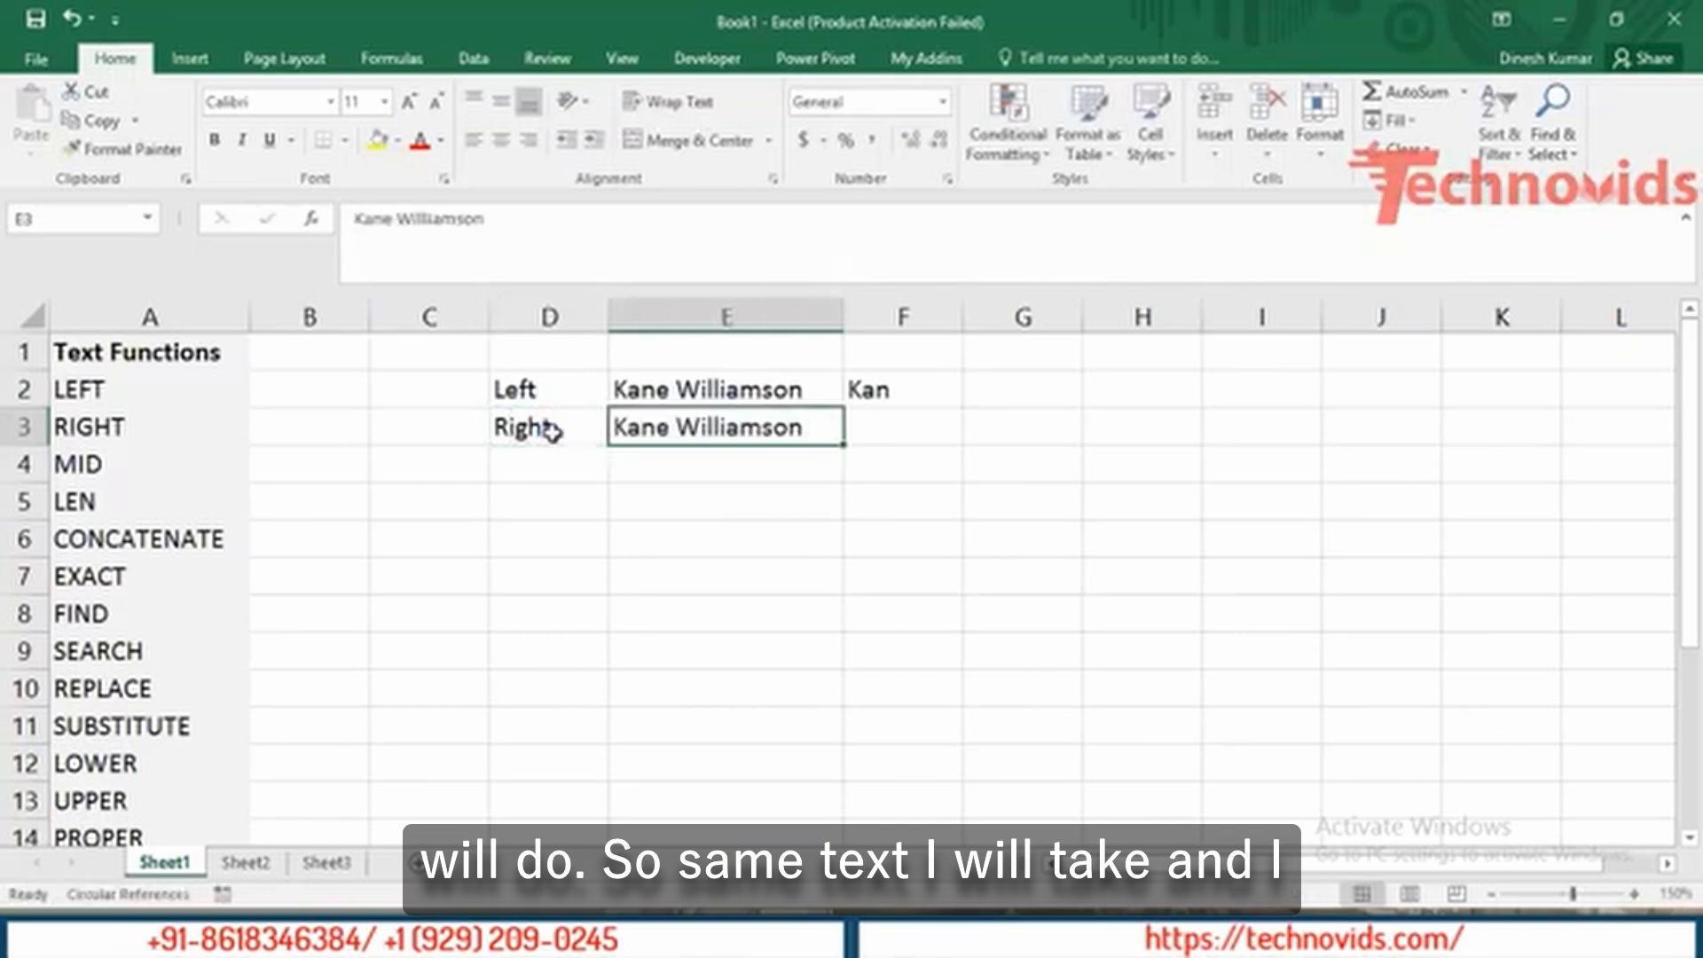
{"action": "key", "text": "Tab"}
Enter =RIGHT(E3,3) in F3, returning 'son', then move to D4.
{"action": "type", "text": "=right"}
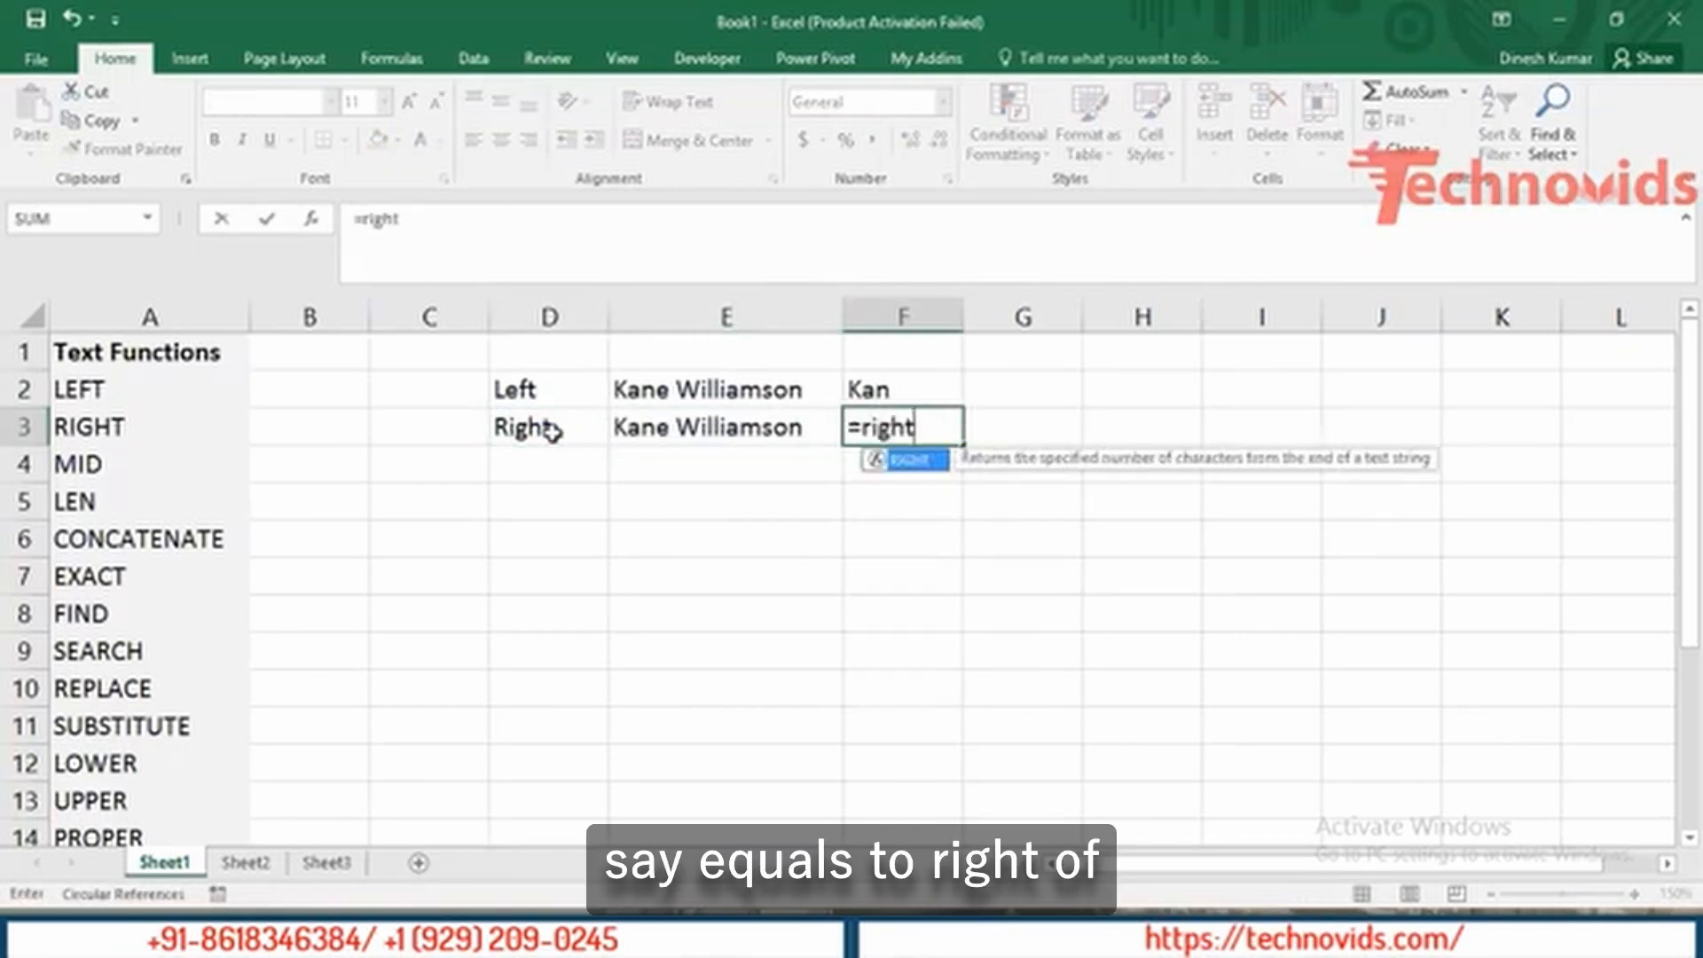
{"action": "key", "text": "Tab"}
{"action": "key", "text": "Left"}
{"action": "type", "text": ","}
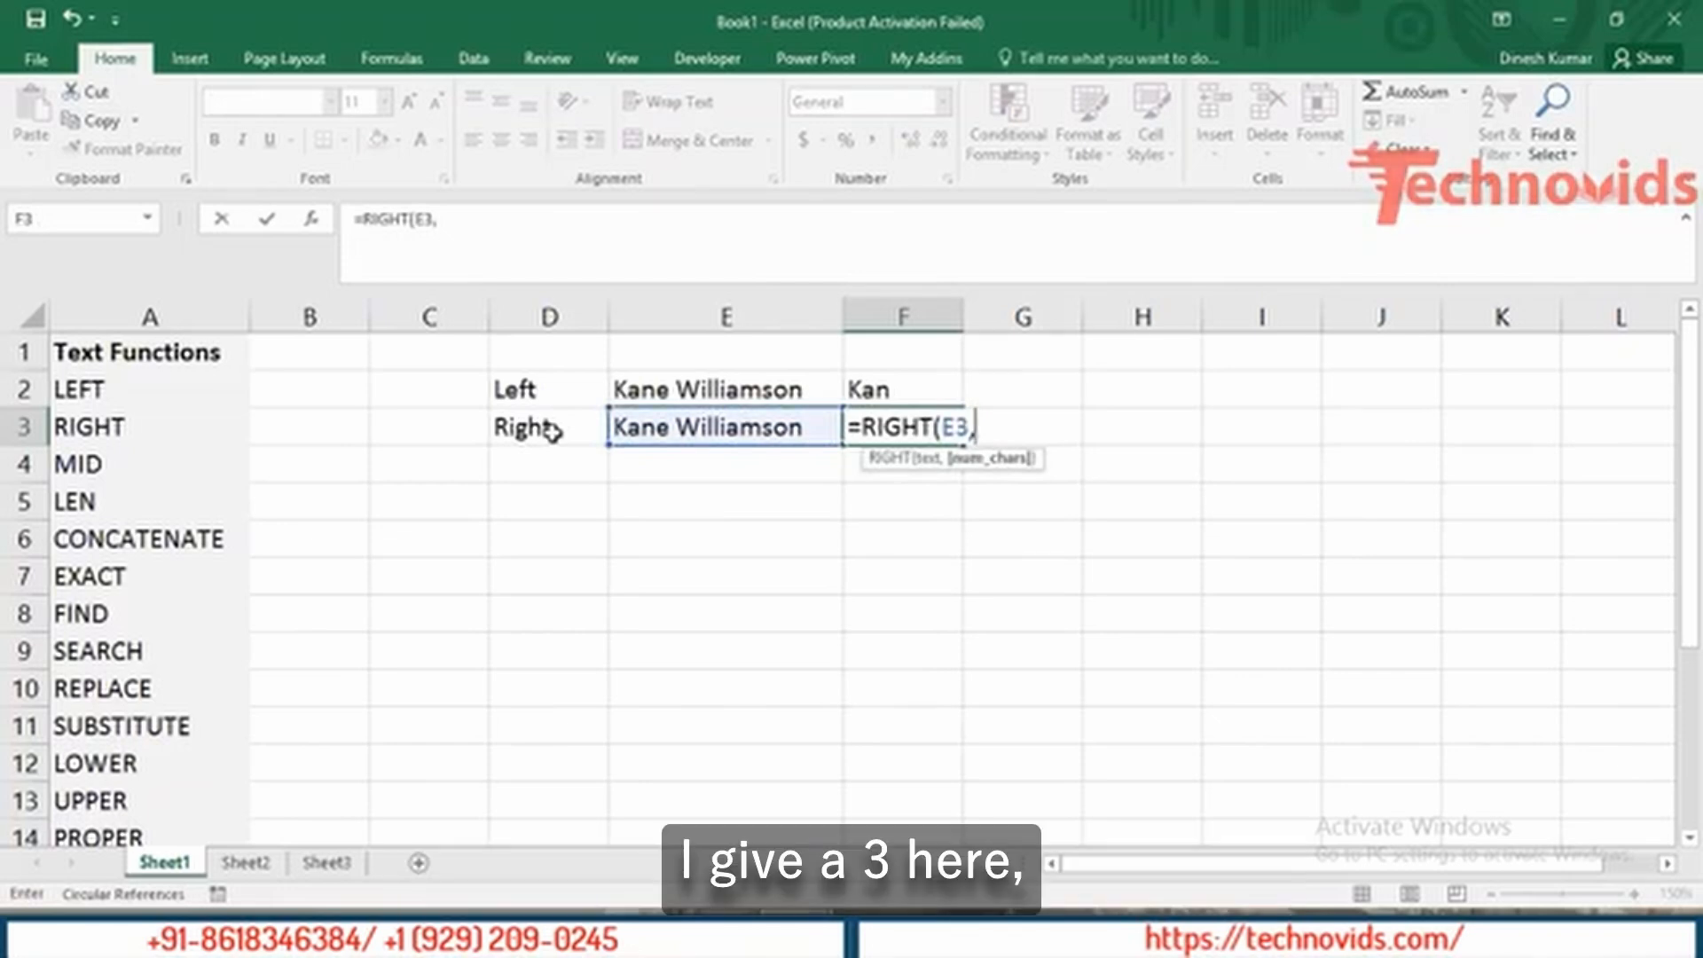
{"action": "type", "text": "3"}
{"action": "key", "text": "Return"}
{"action": "key", "text": "Up"}
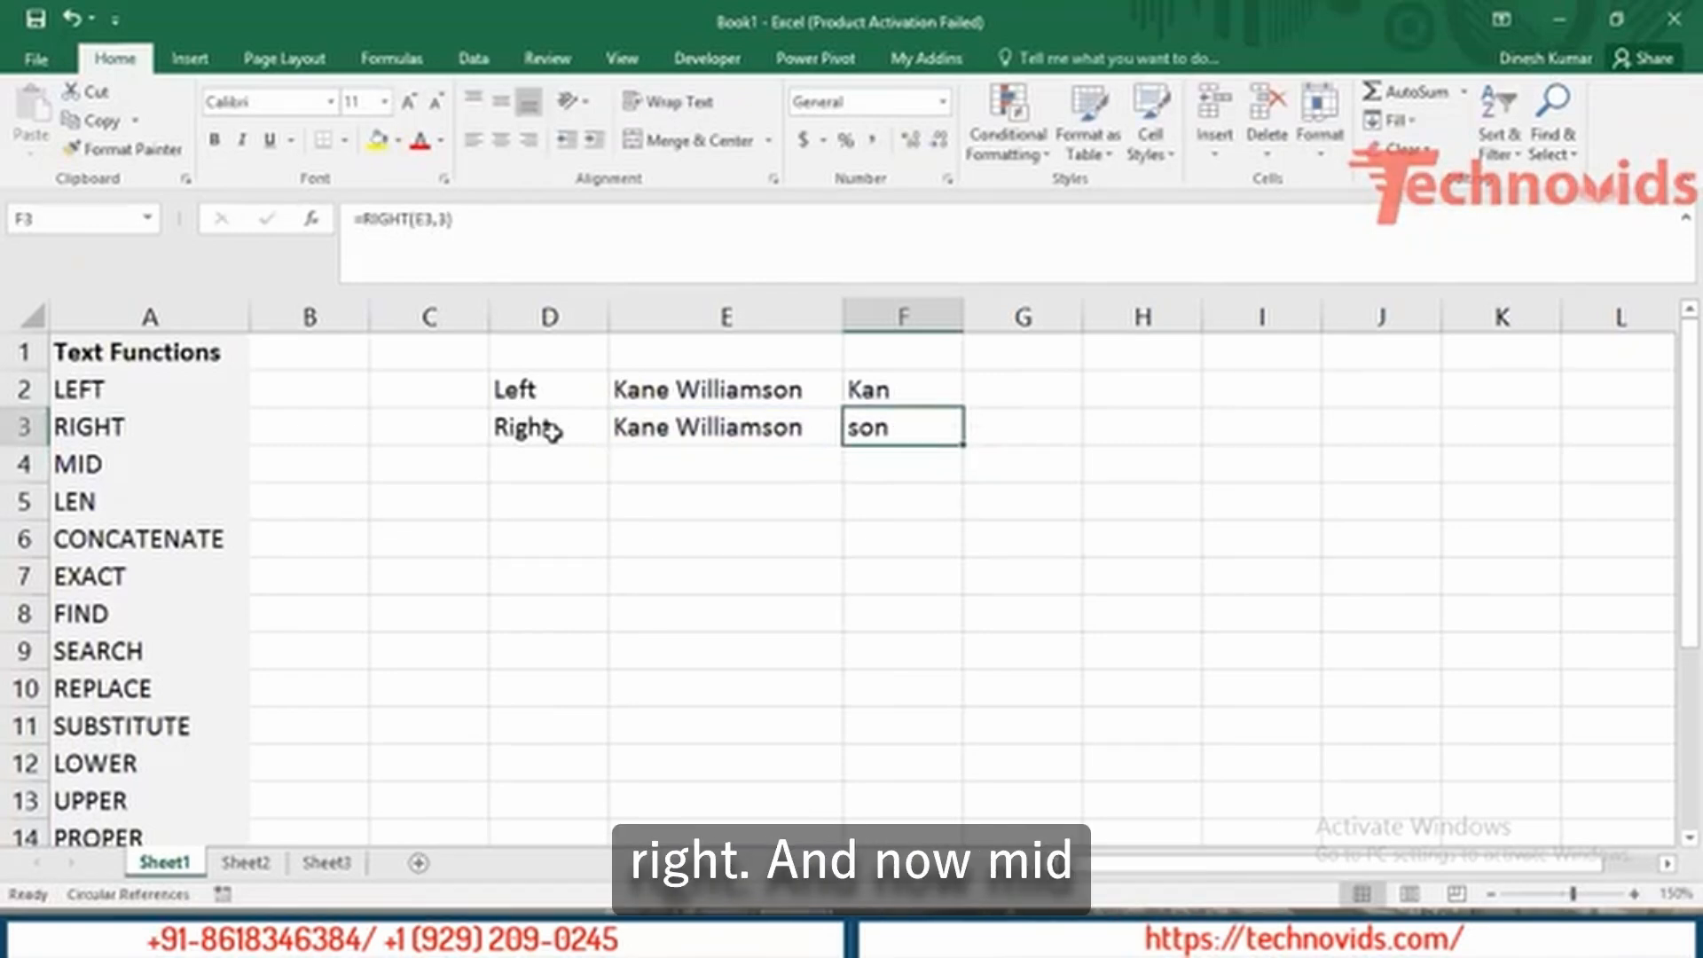
{"action": "key", "text": "Down"}
{"action": "key", "text": "Left"}
{"action": "key", "text": "Left"}
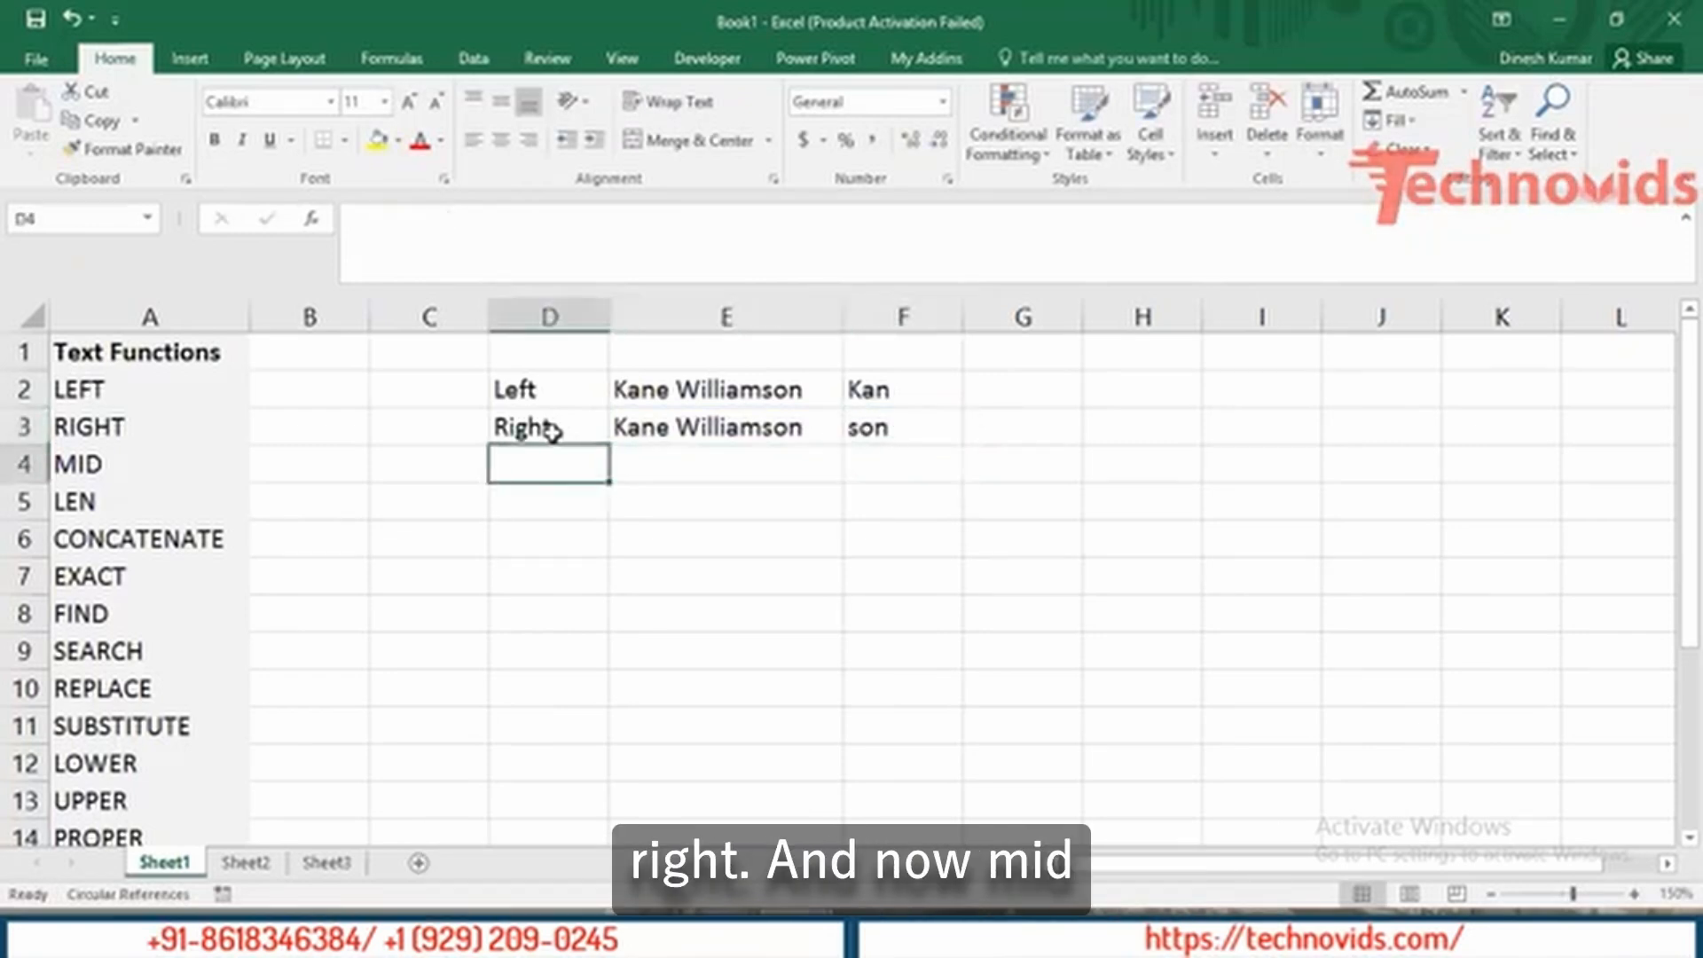
Label D4 'MID' and copy the sample name down into E4 with Ctrl+D.
{"action": "type", "text": "MID"}
{"action": "key", "text": "Tab"}
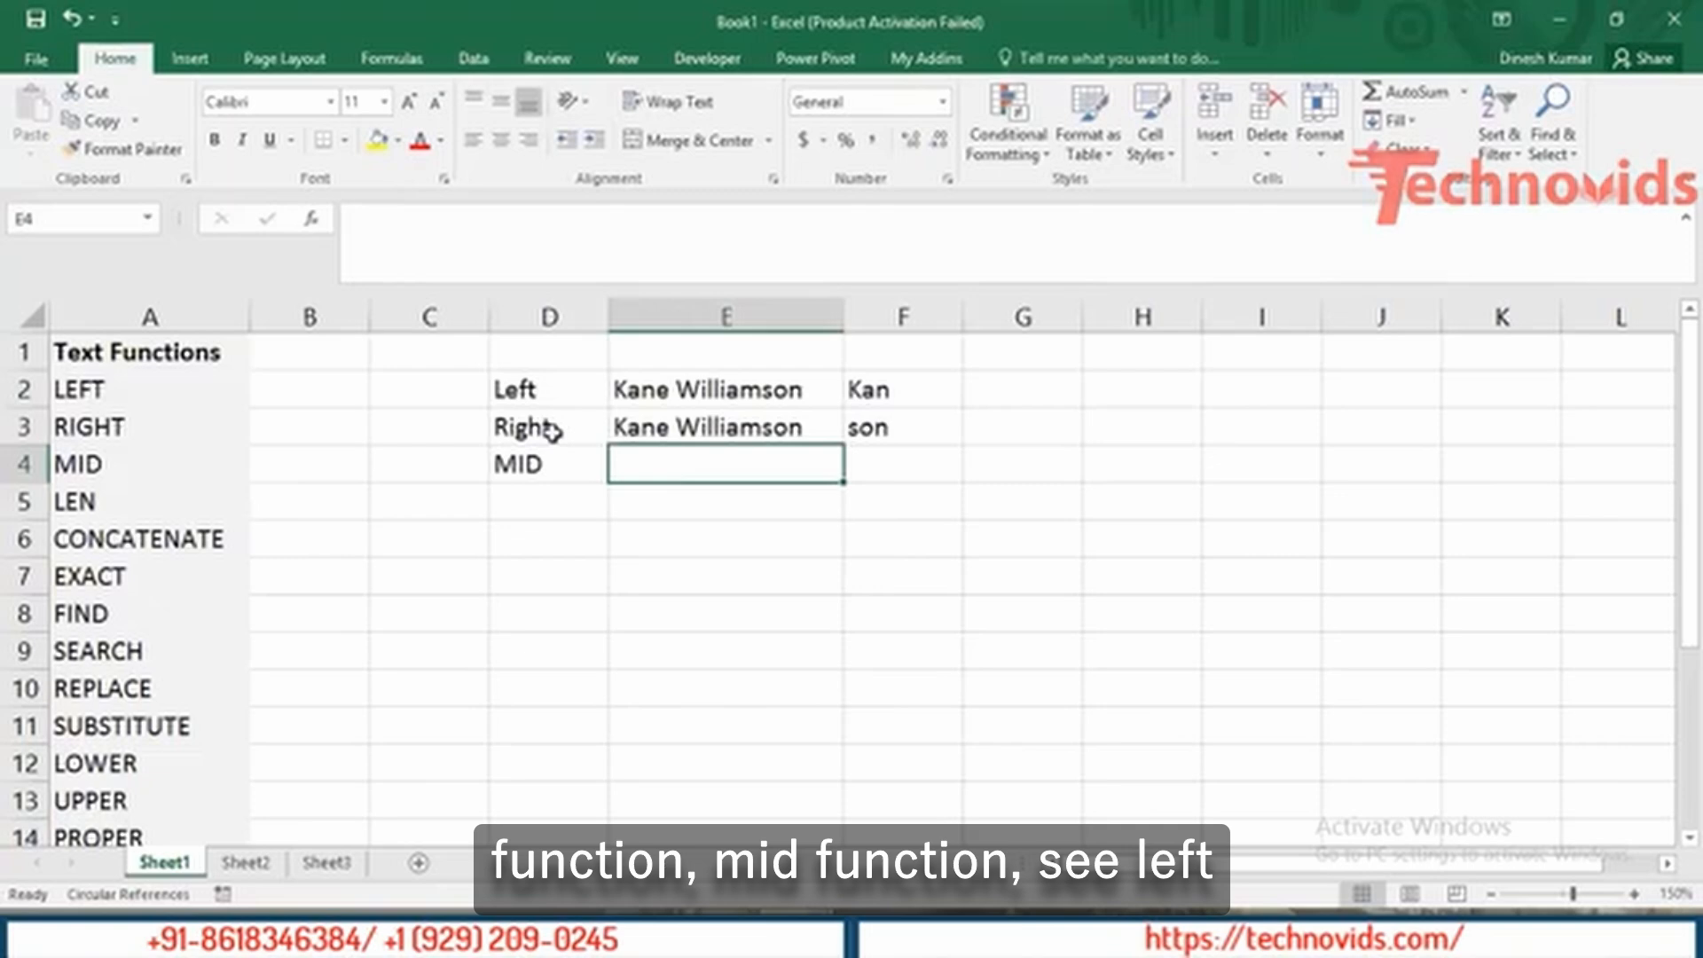
{"action": "key", "text": "Up"}
{"action": "key", "text": "Up"}
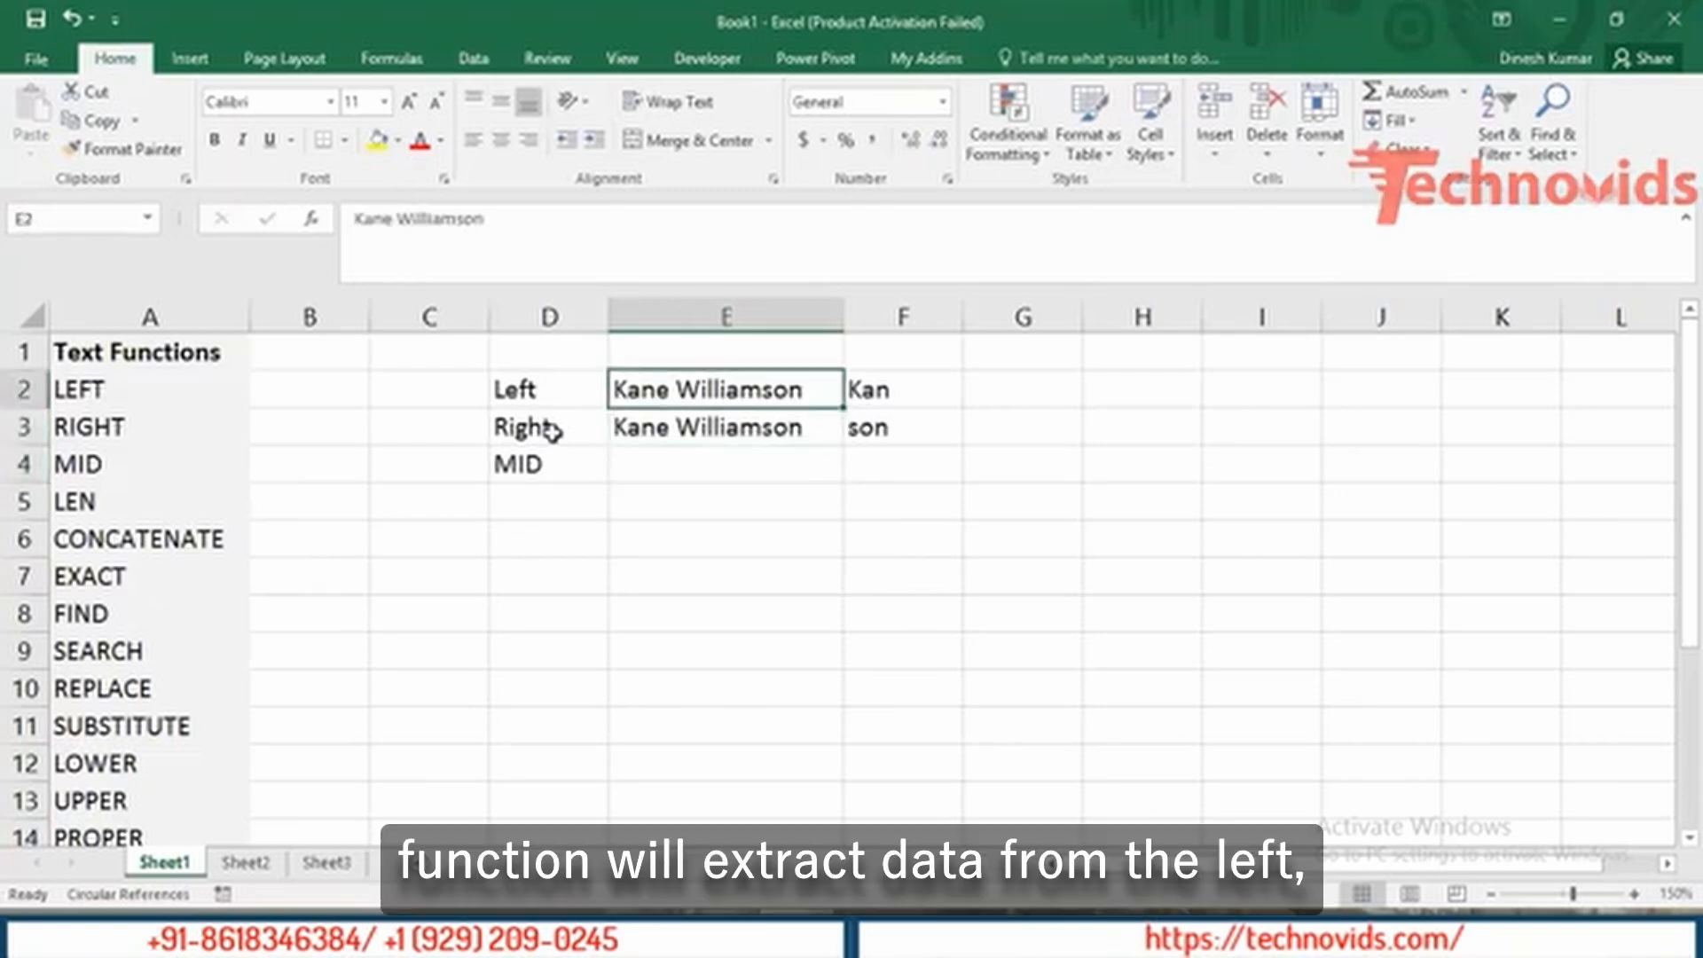
{"action": "key", "text": "Down"}
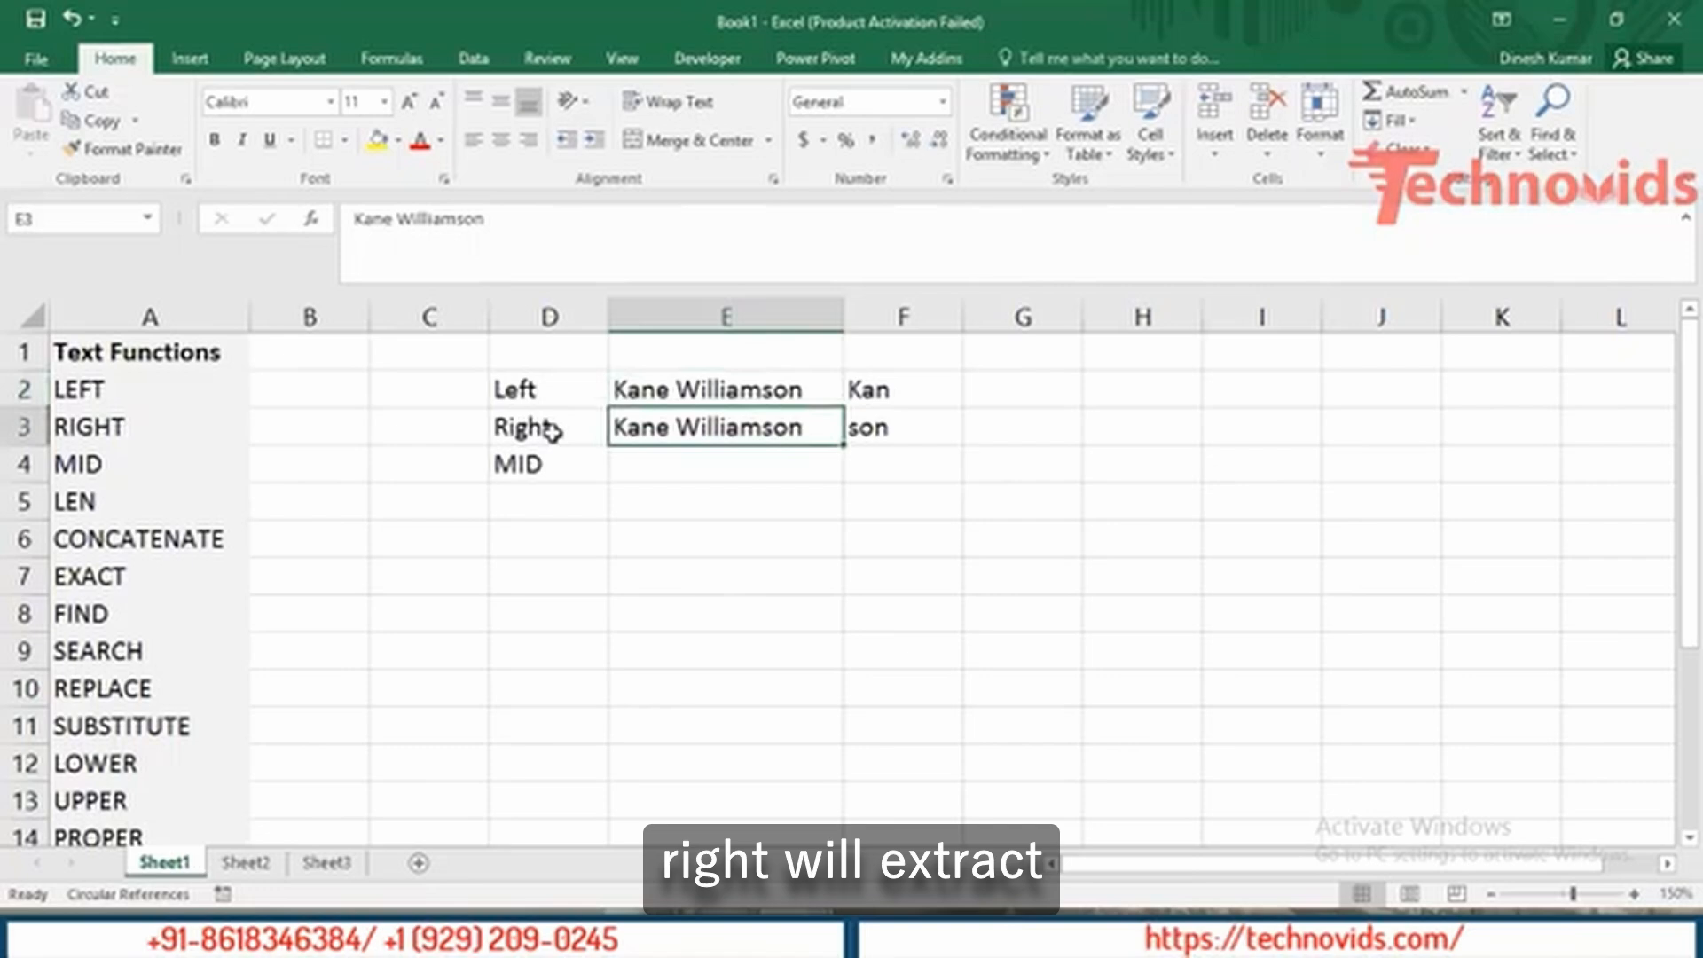
{"action": "key", "text": "Down"}
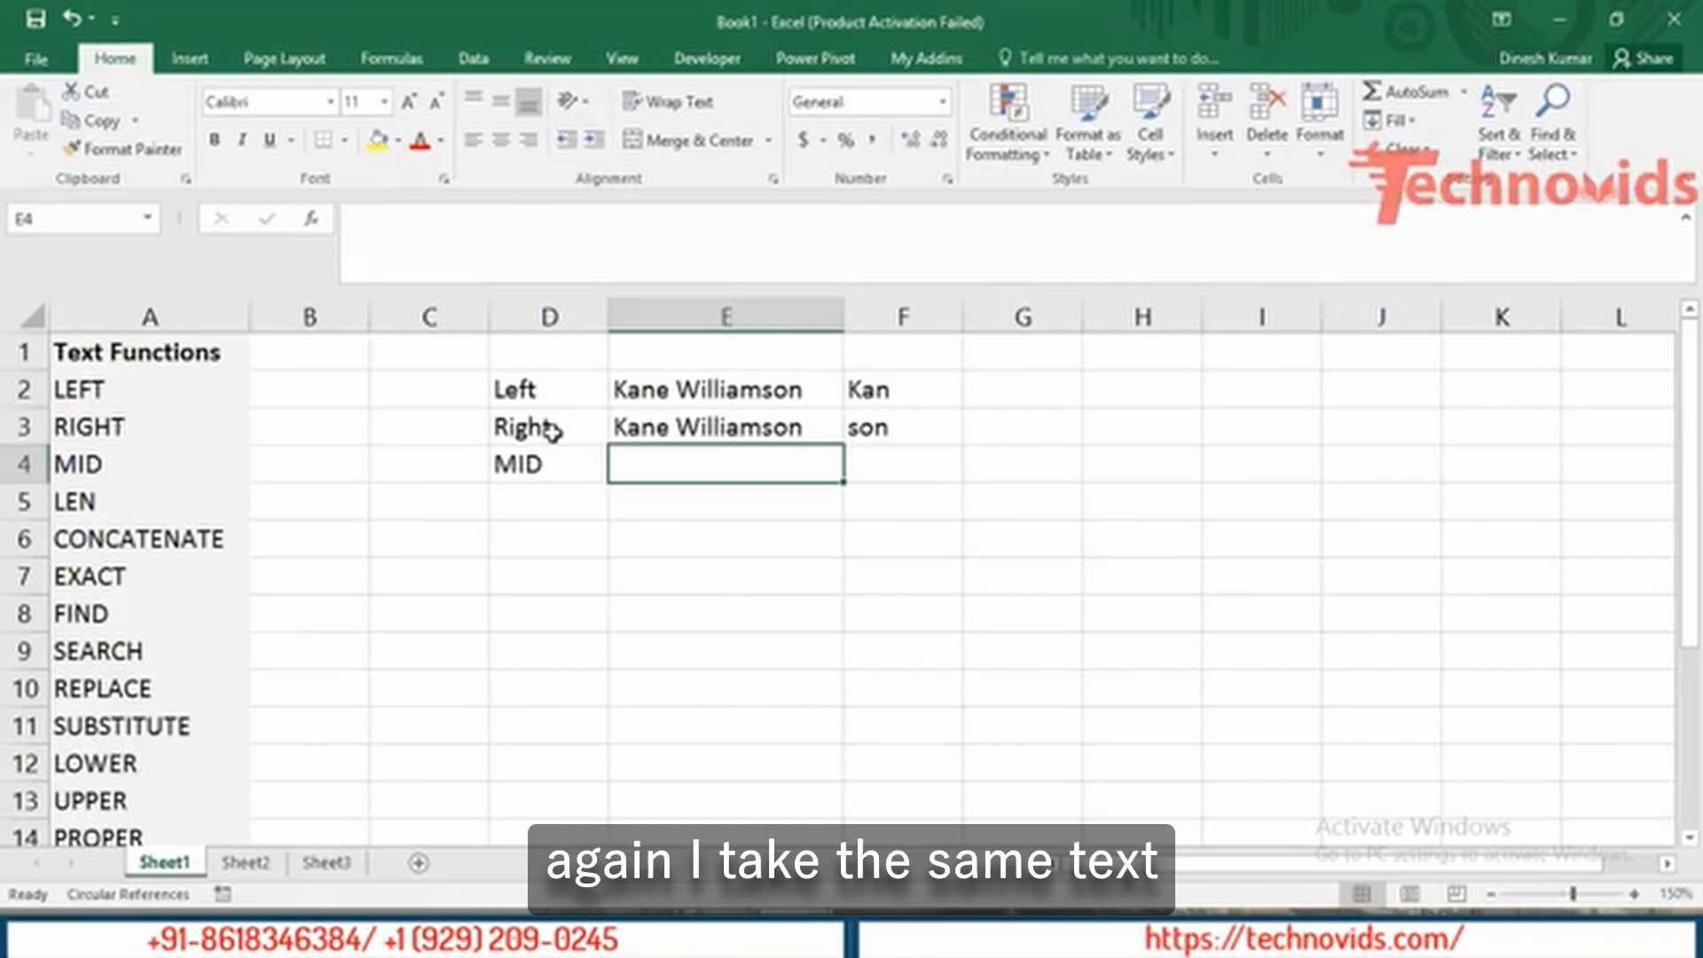
{"action": "key", "text": "ctrl+d"}
{"action": "key", "text": "Right"}
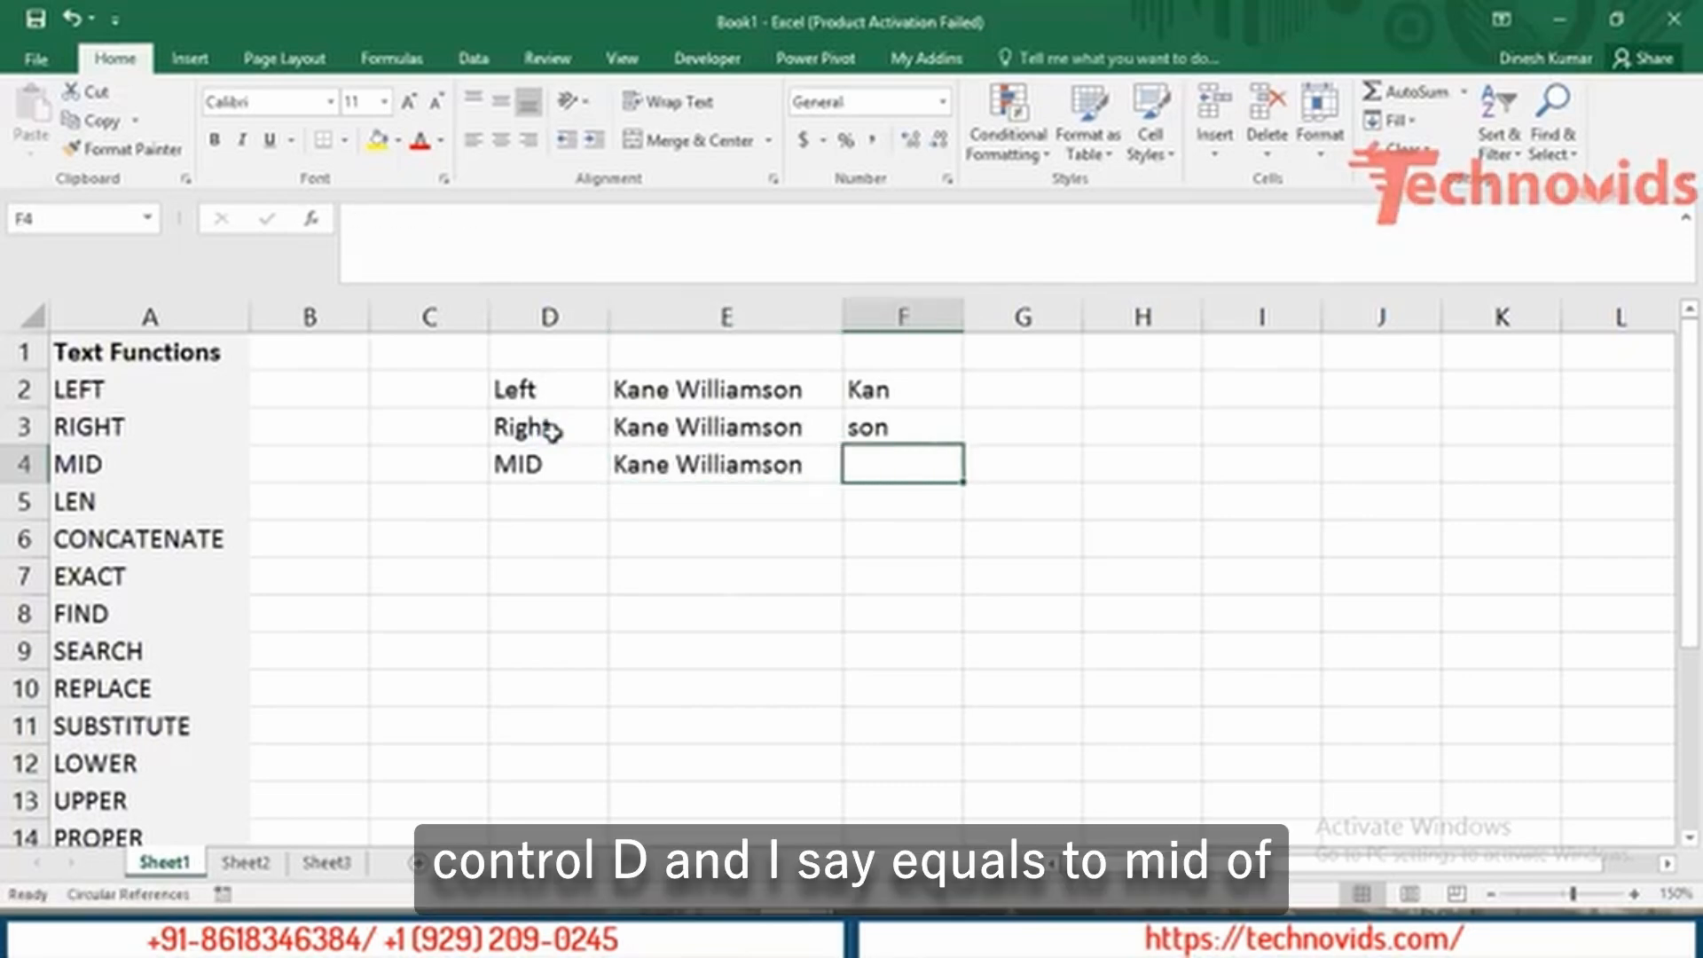
Enter =MID(E4,6,4) in F4 to take four characters starting at the sixth.
{"action": "type", "text": "=,od"}
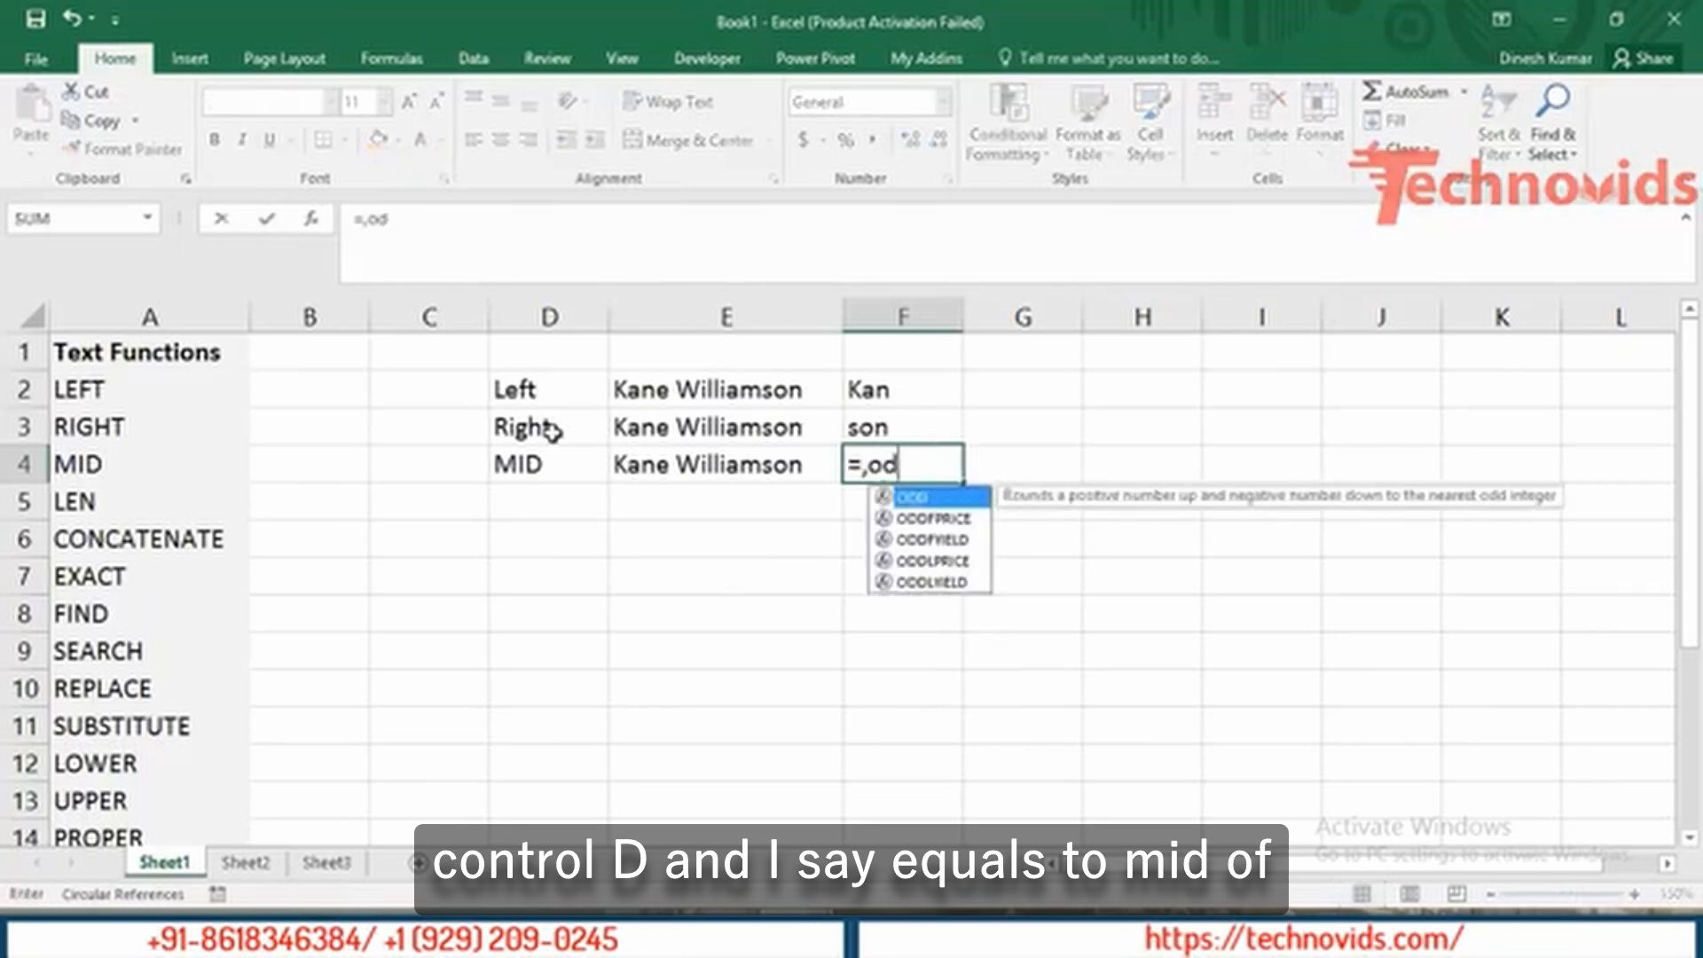
{"action": "type", "text": "]]"}
{"action": "key", "text": "BackSpace"}
{"action": "key", "text": "BackSpace"}
{"action": "key", "text": "BackSpace"}
{"action": "key", "text": "BackSpace"}
{"action": "key", "text": "BackSpace"}
{"action": "type", "text": "mid"}
{"action": "key", "text": "Tab"}
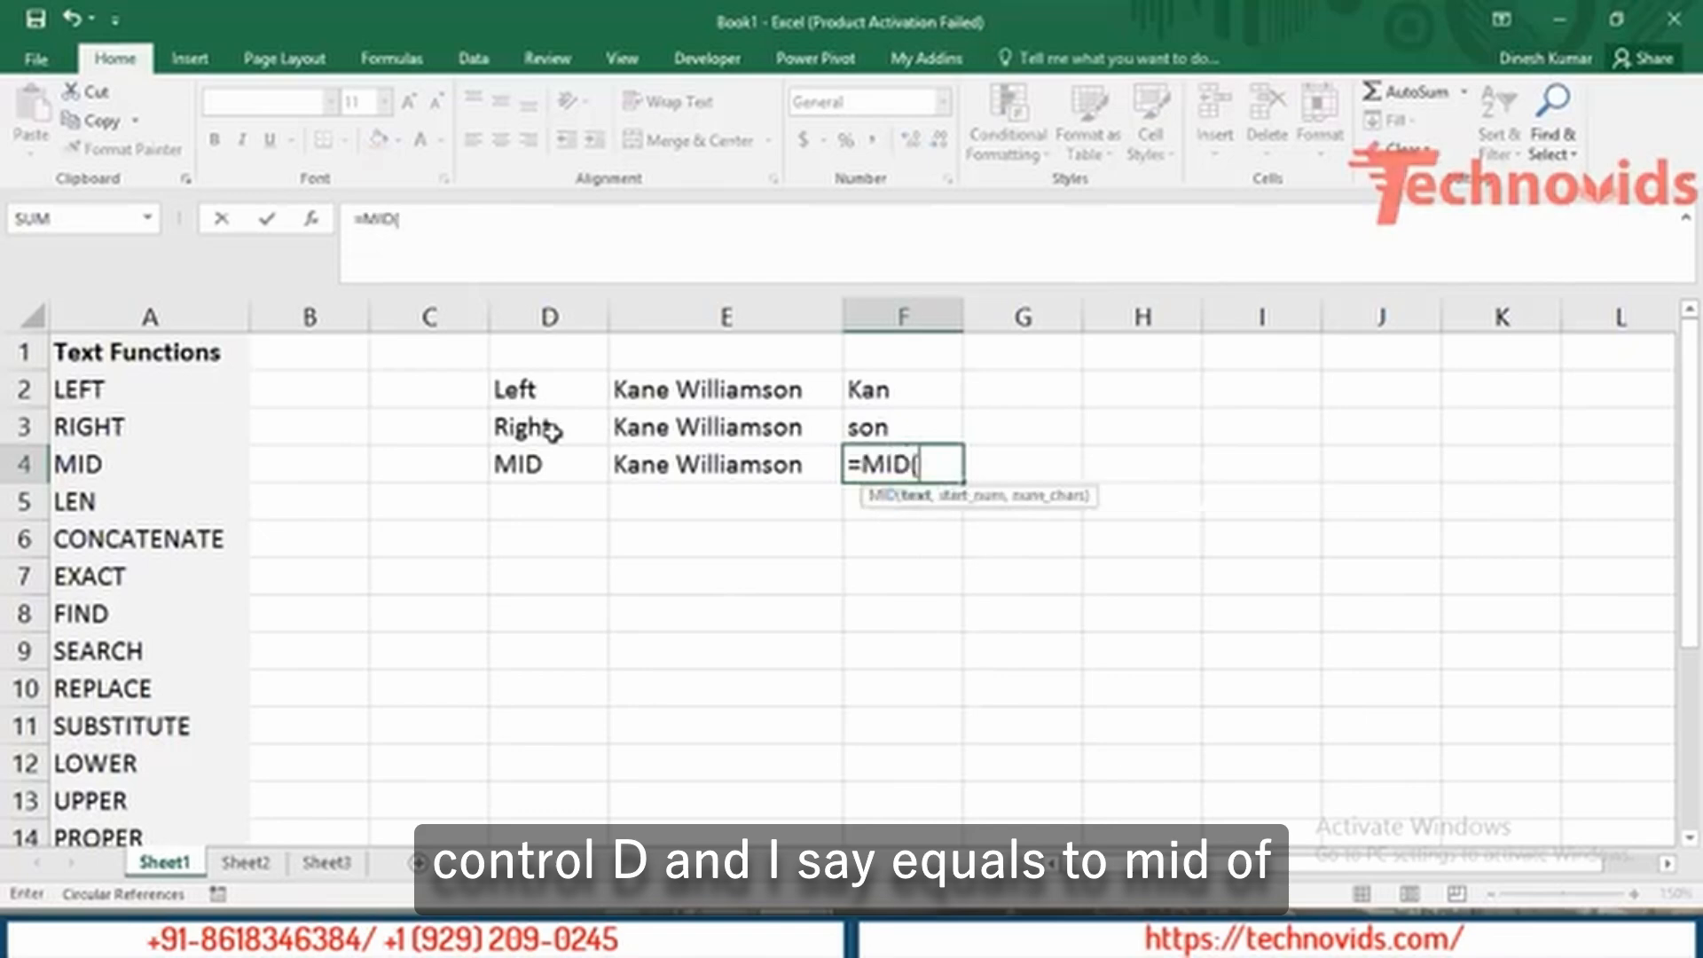
{"action": "key", "text": "Left"}
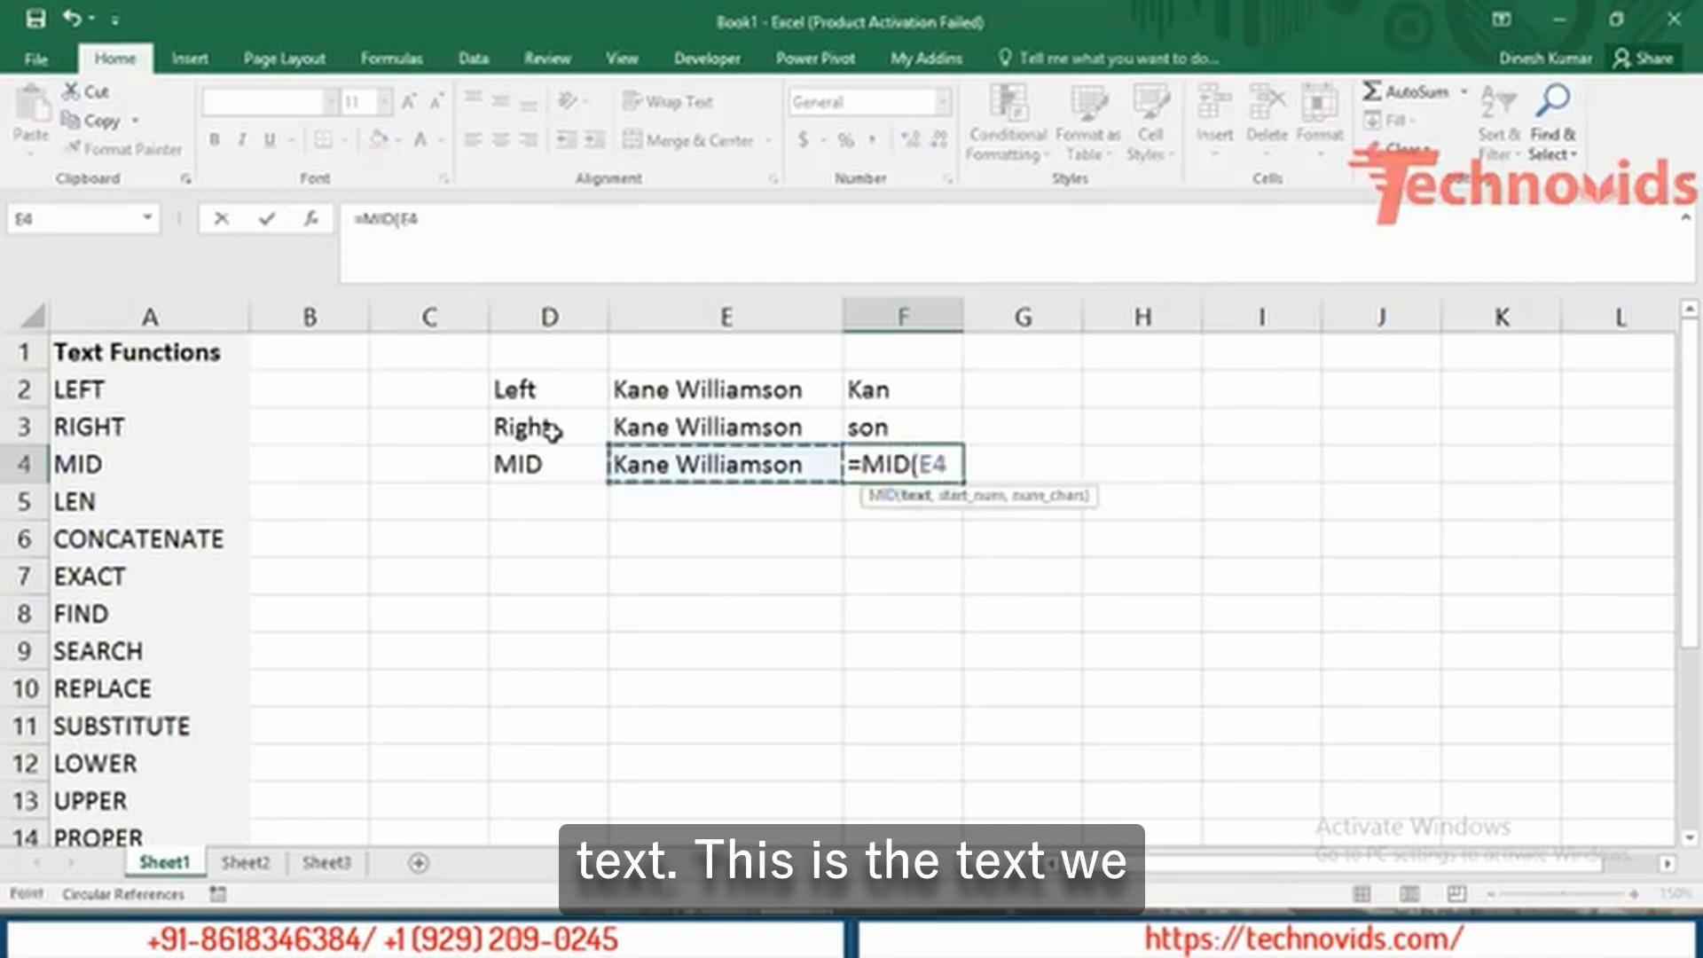
{"action": "type", "text": ",5"}
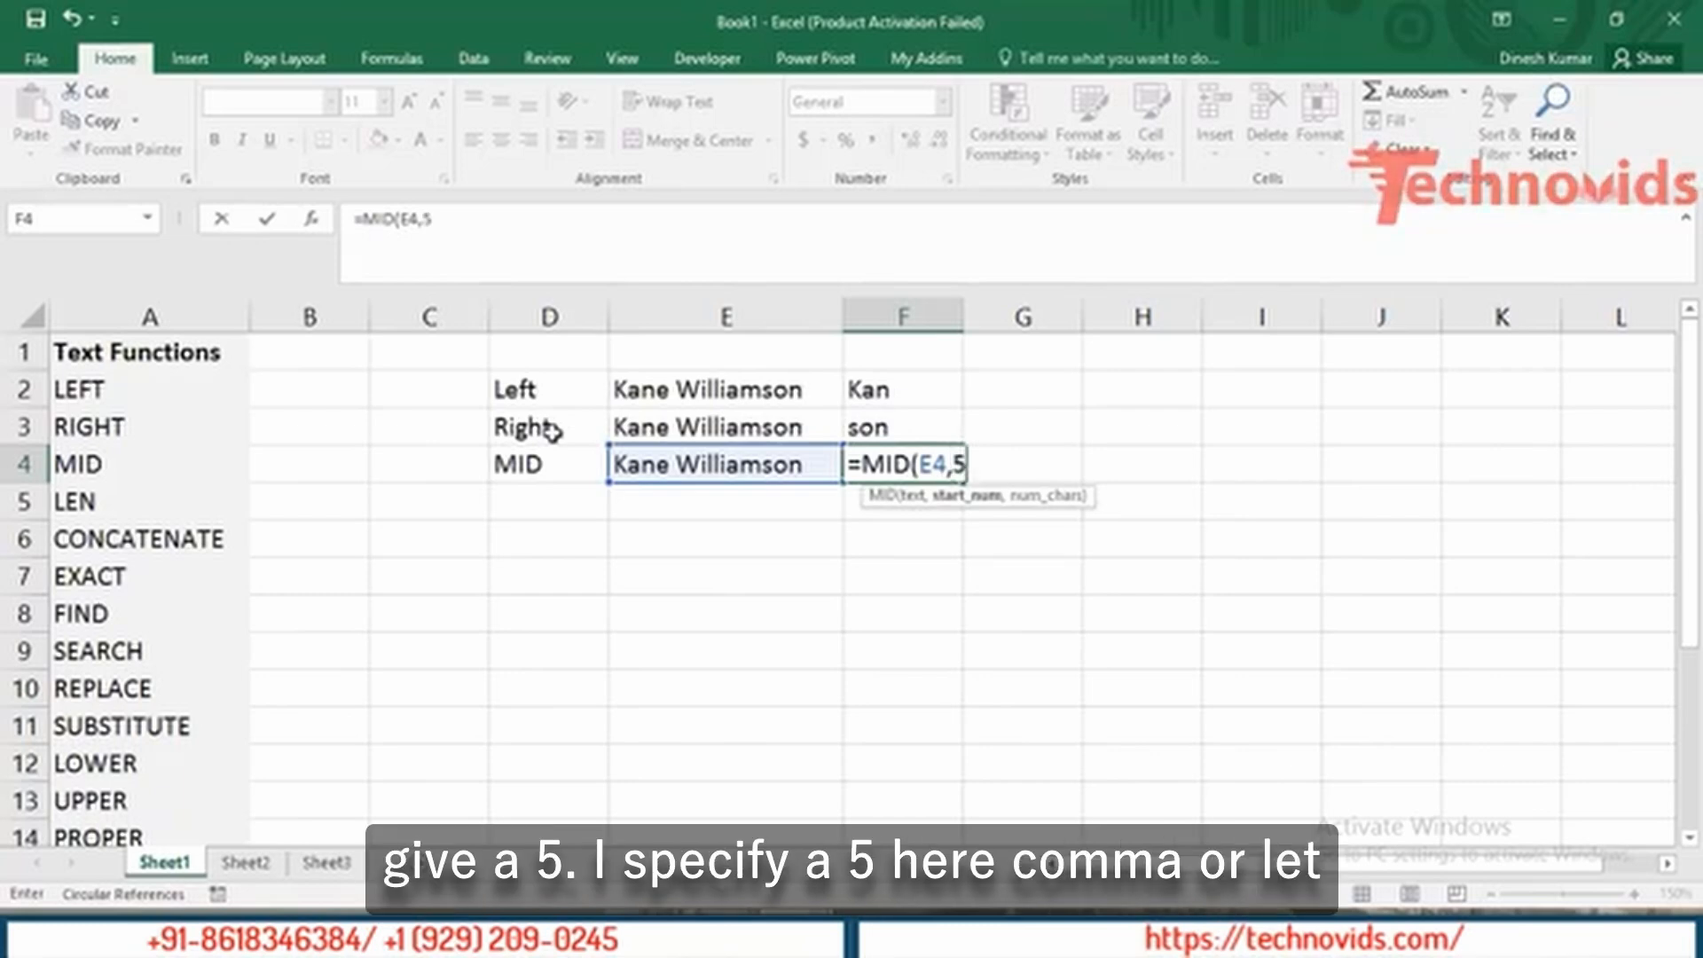
{"action": "type", "text": ","}
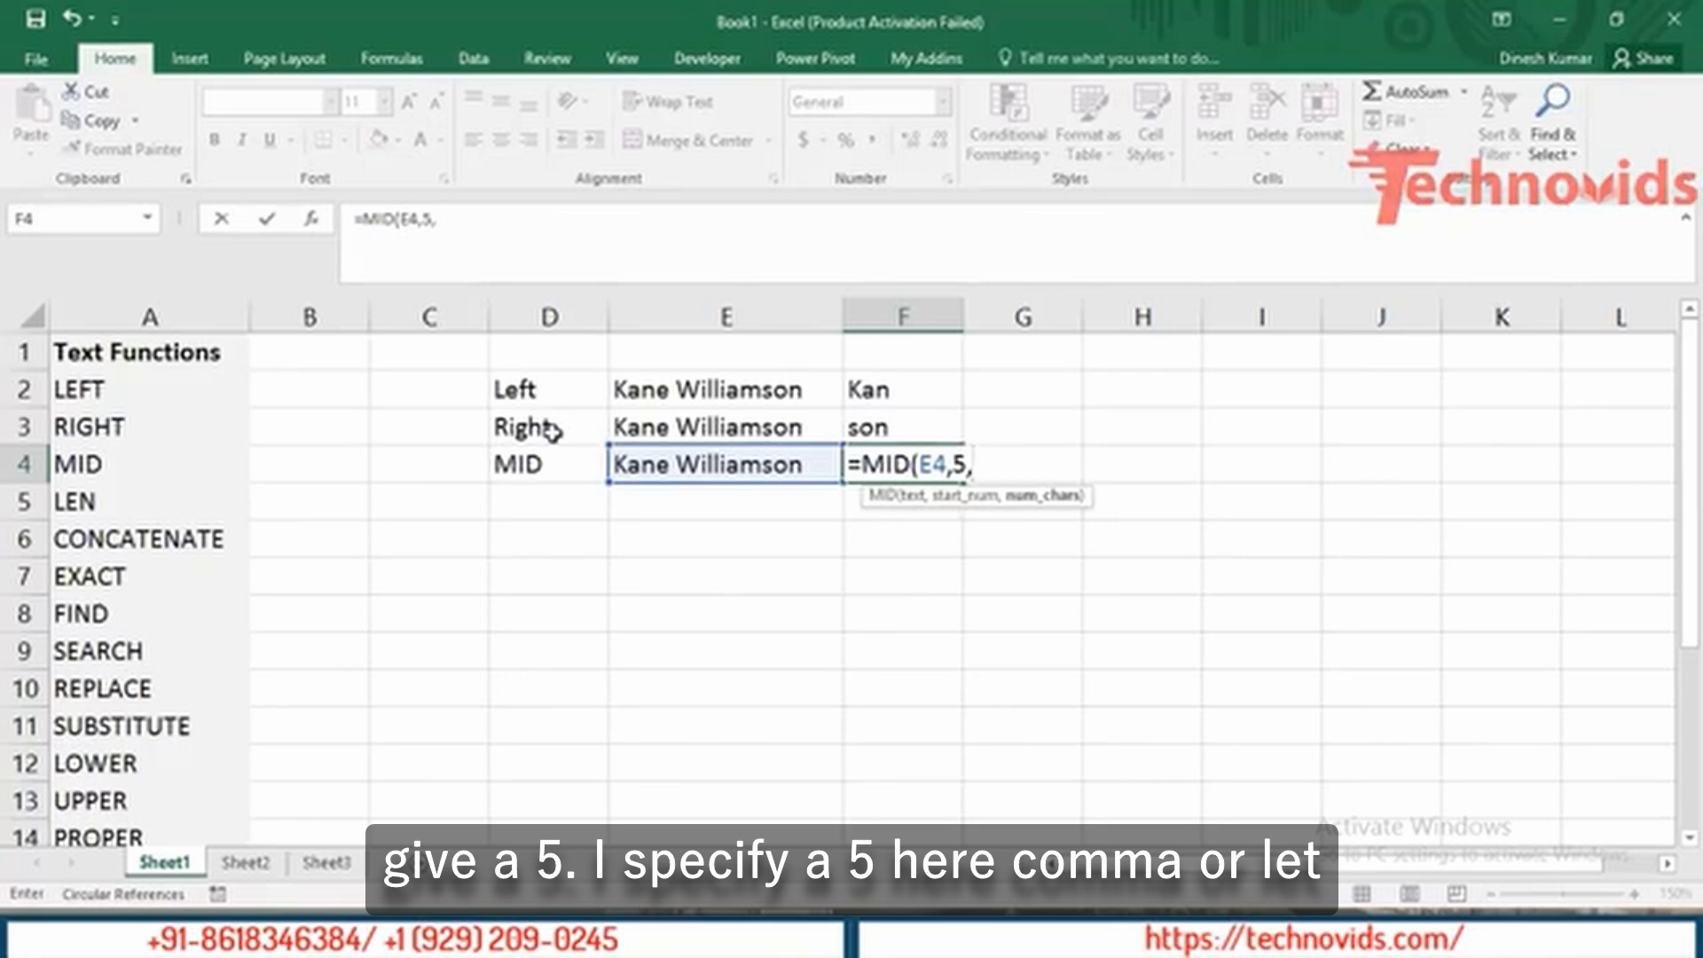
{"action": "key", "text": "BackSpace"}
{"action": "key", "text": "BackSpace"}
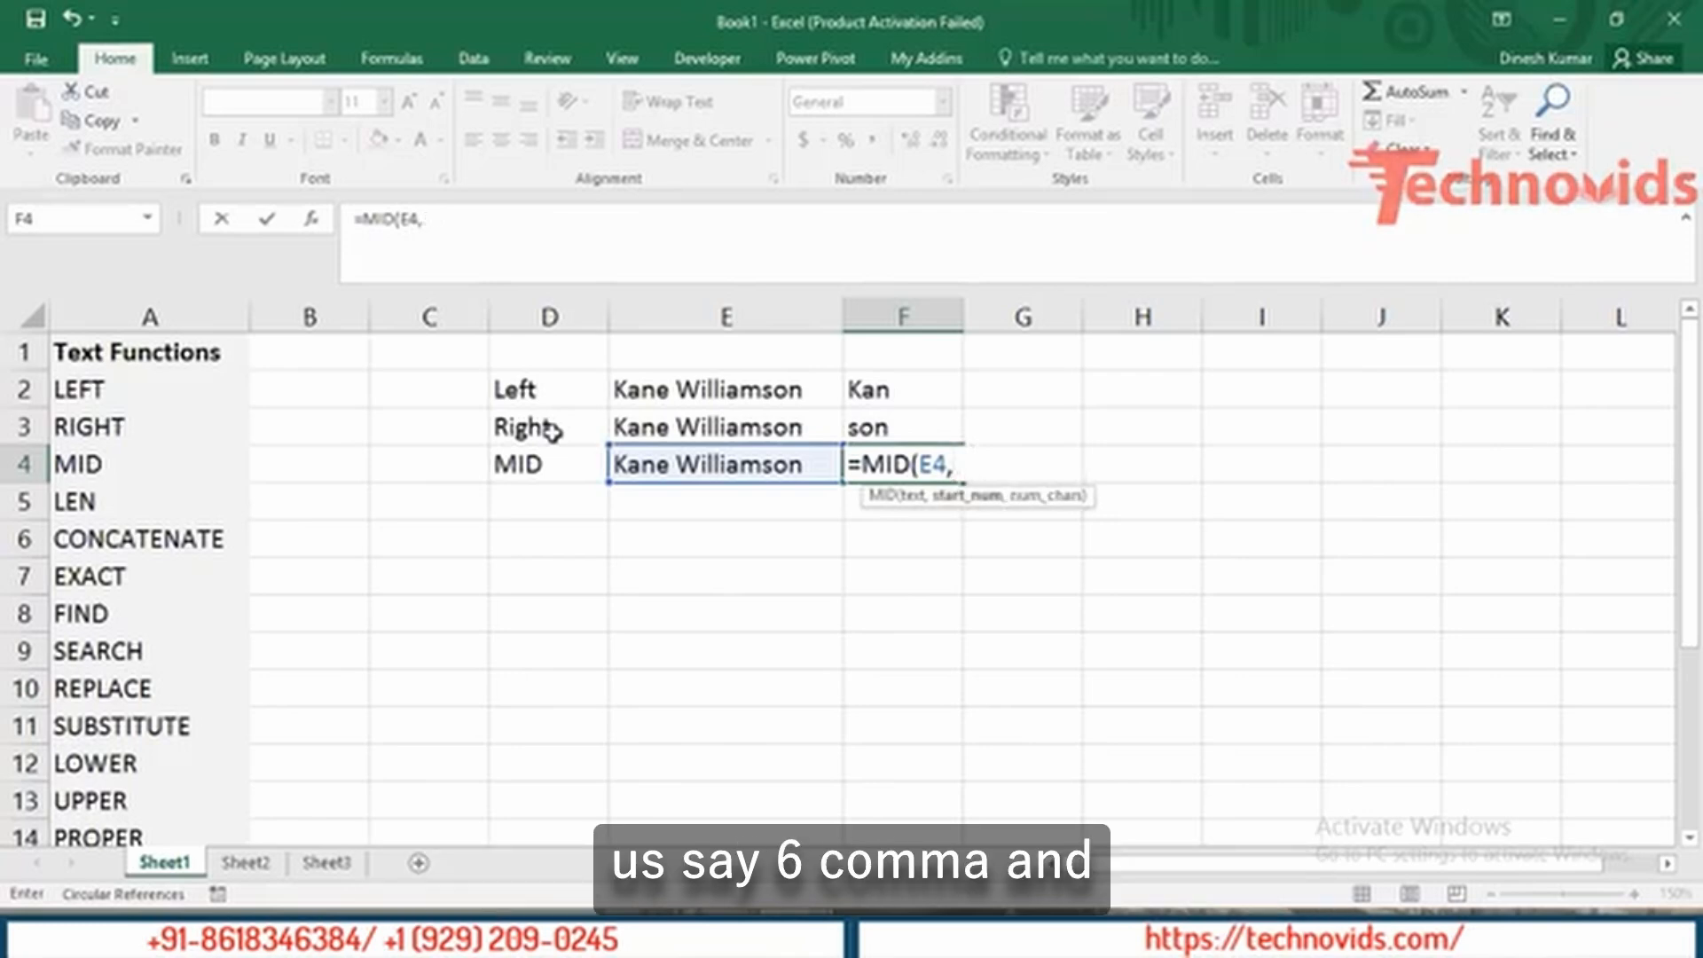
{"action": "type", "text": "6,"}
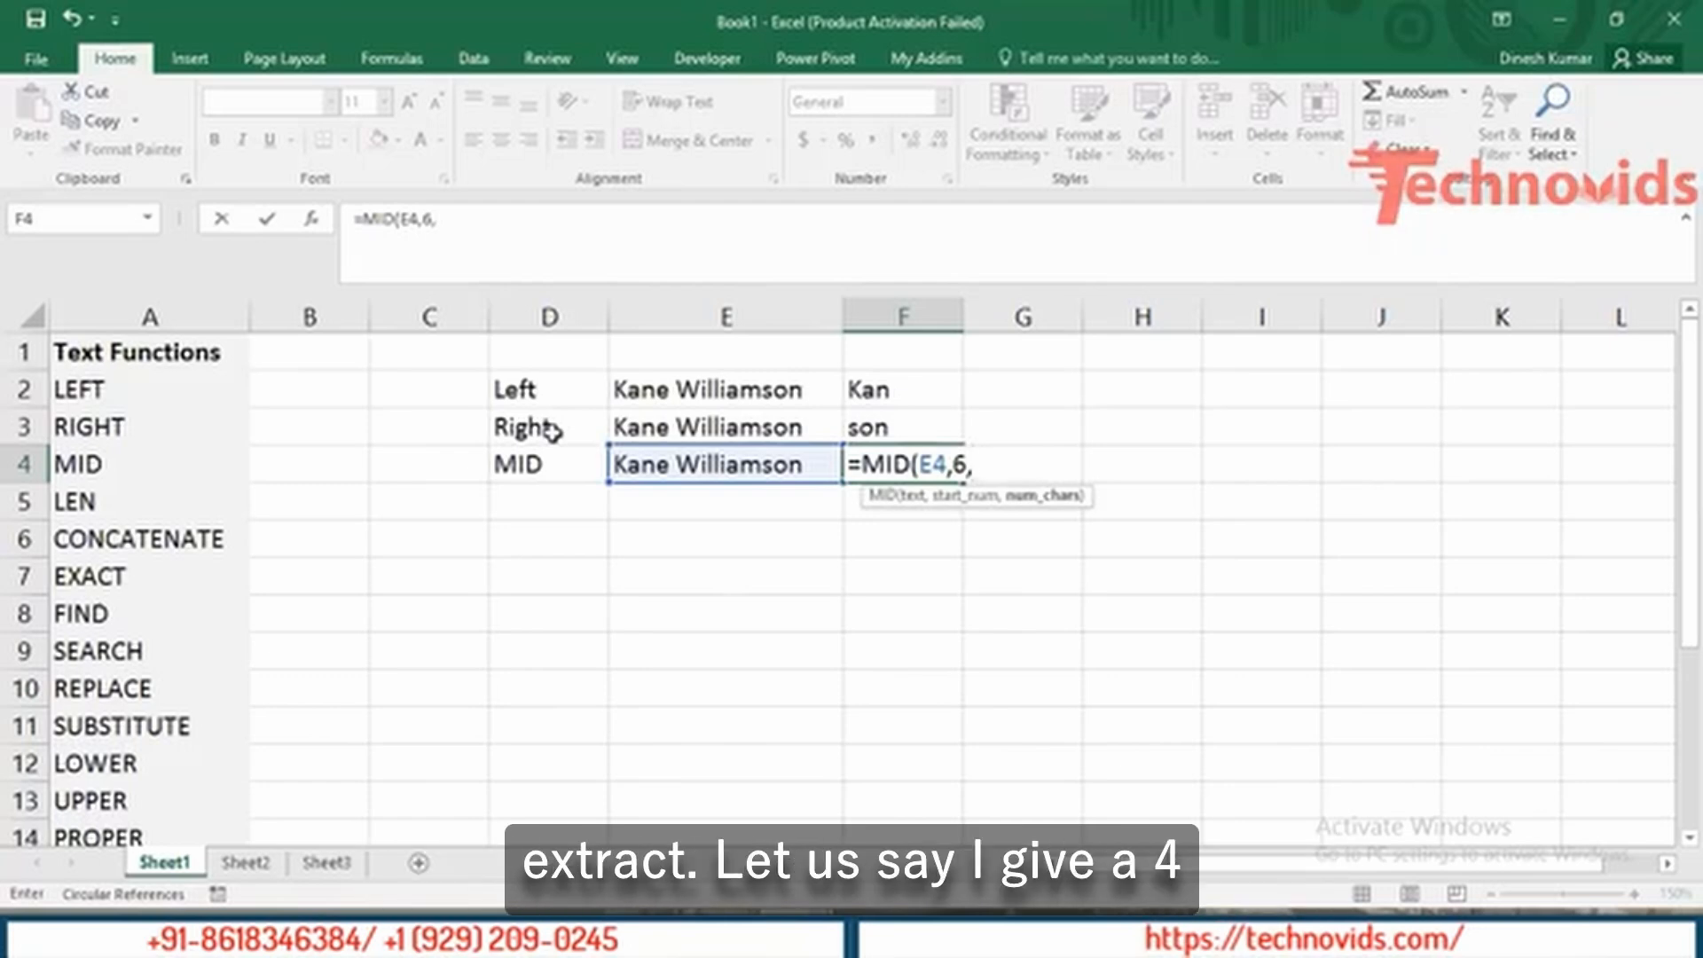
{"action": "type", "text": "4"}
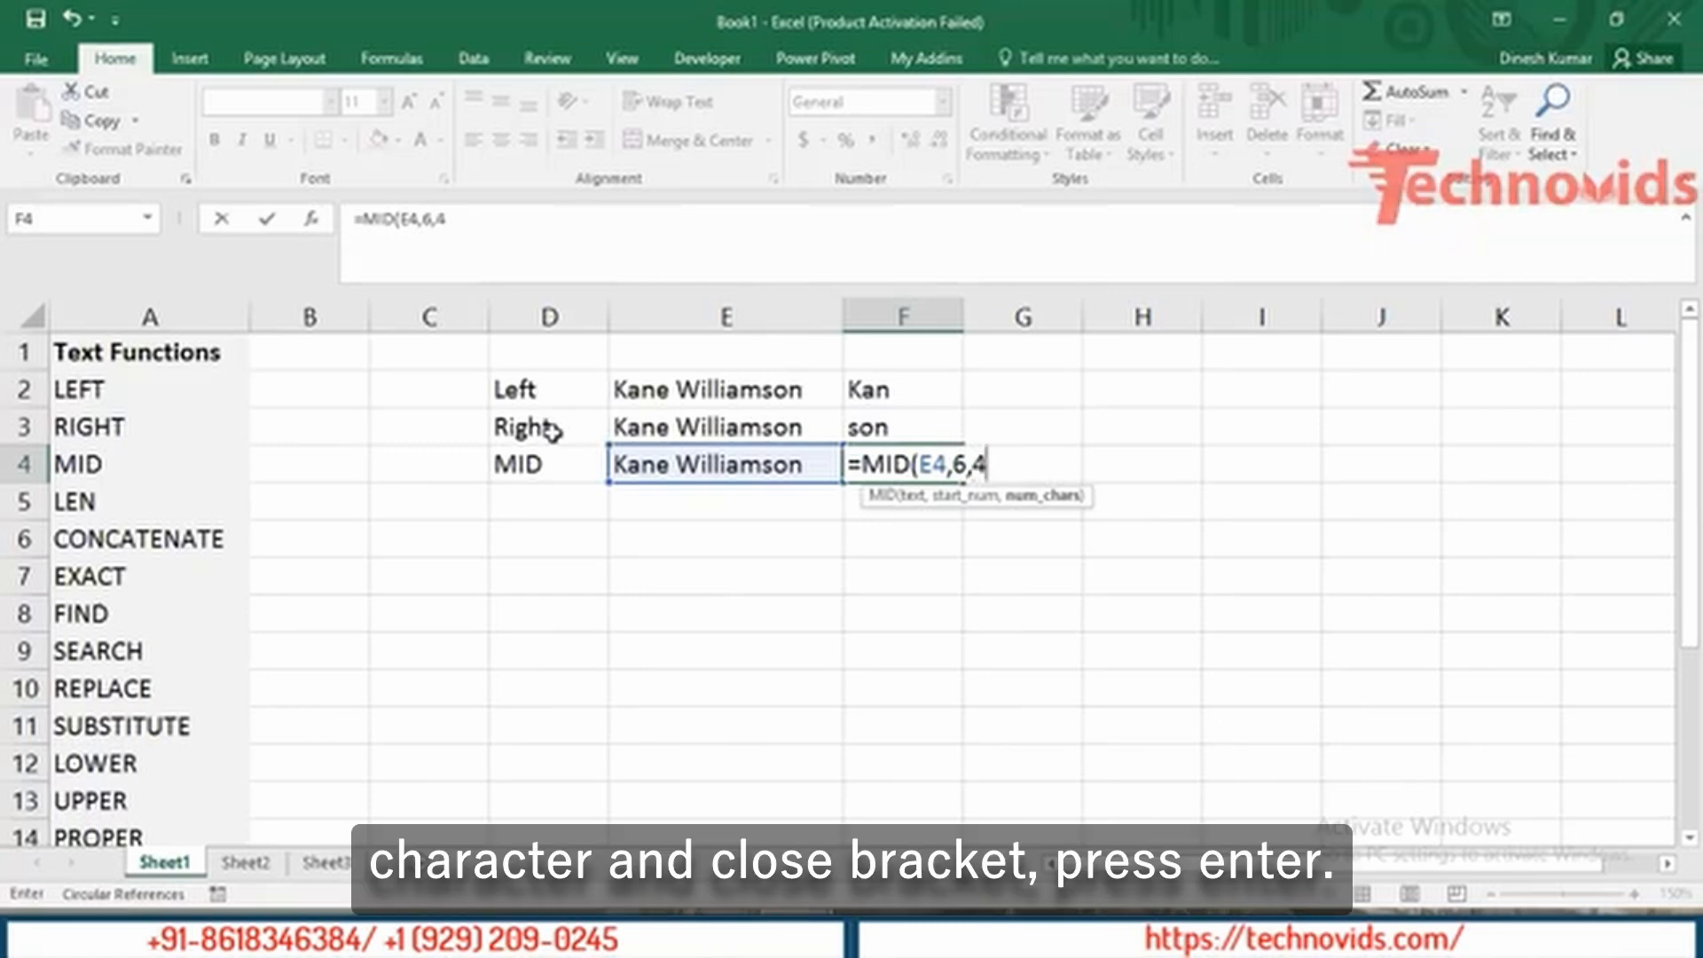
{"action": "type", "text": ")"}
{"action": "key", "text": "Return"}
Review the =MID(E4,6,4) formula returning 'Will' and step through the column D labels.
{"action": "key", "text": "Up"}
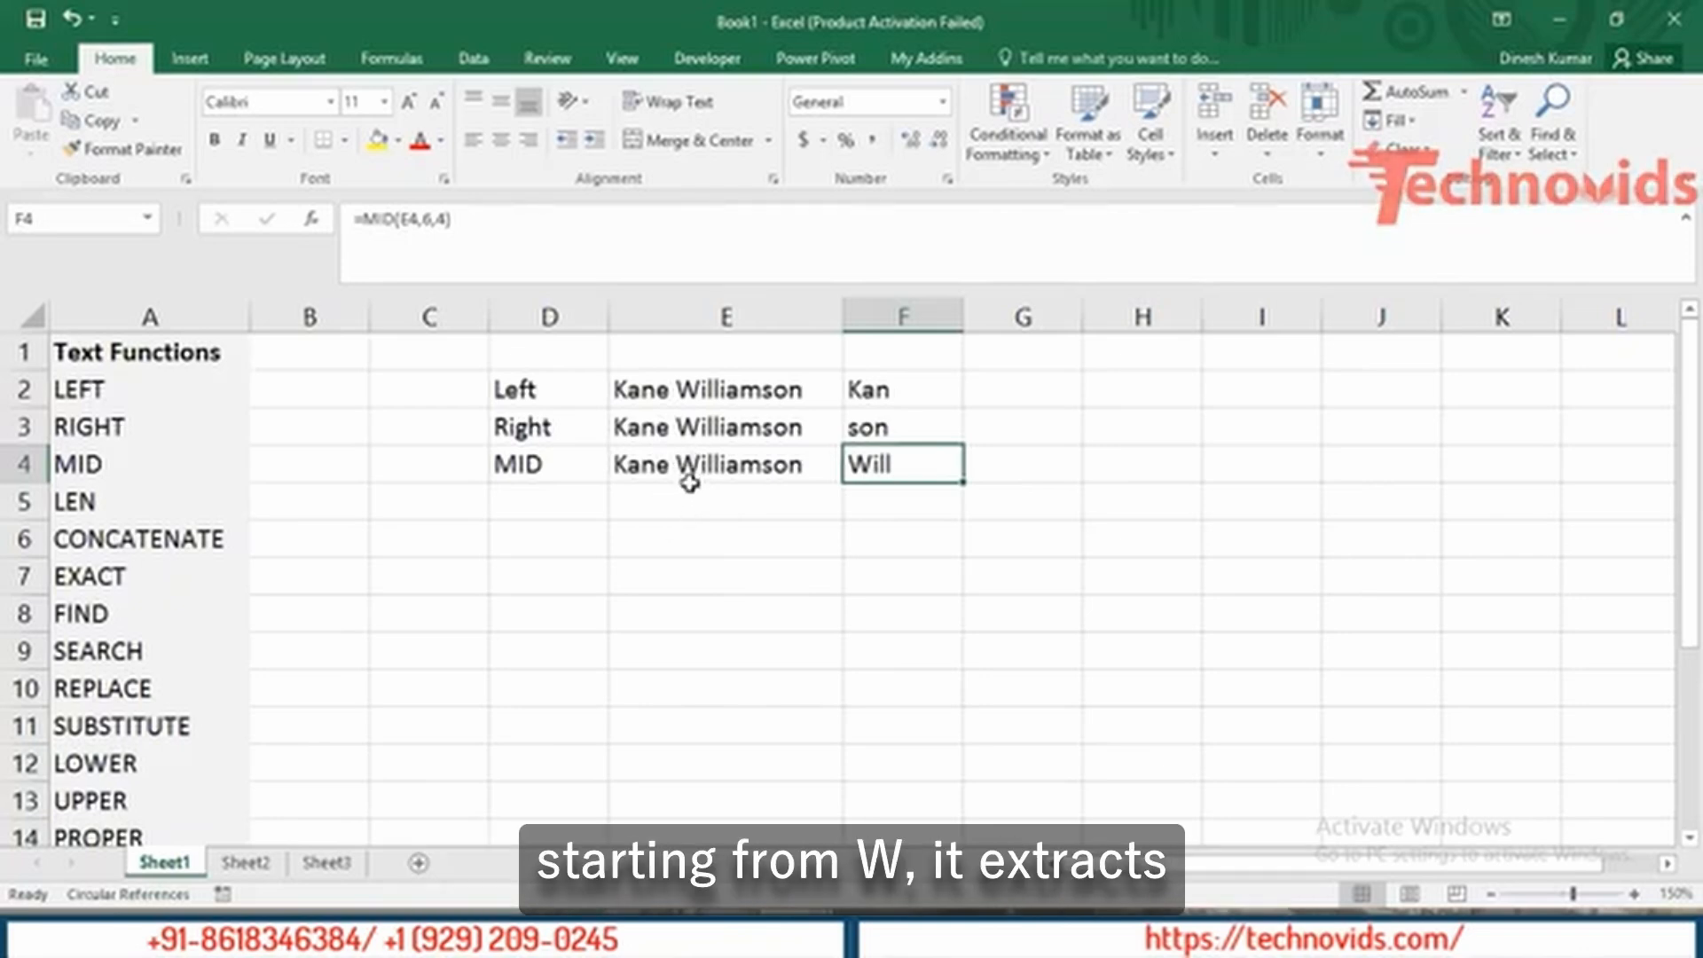
{"action": "double_click", "coordinate": [926, 465]}
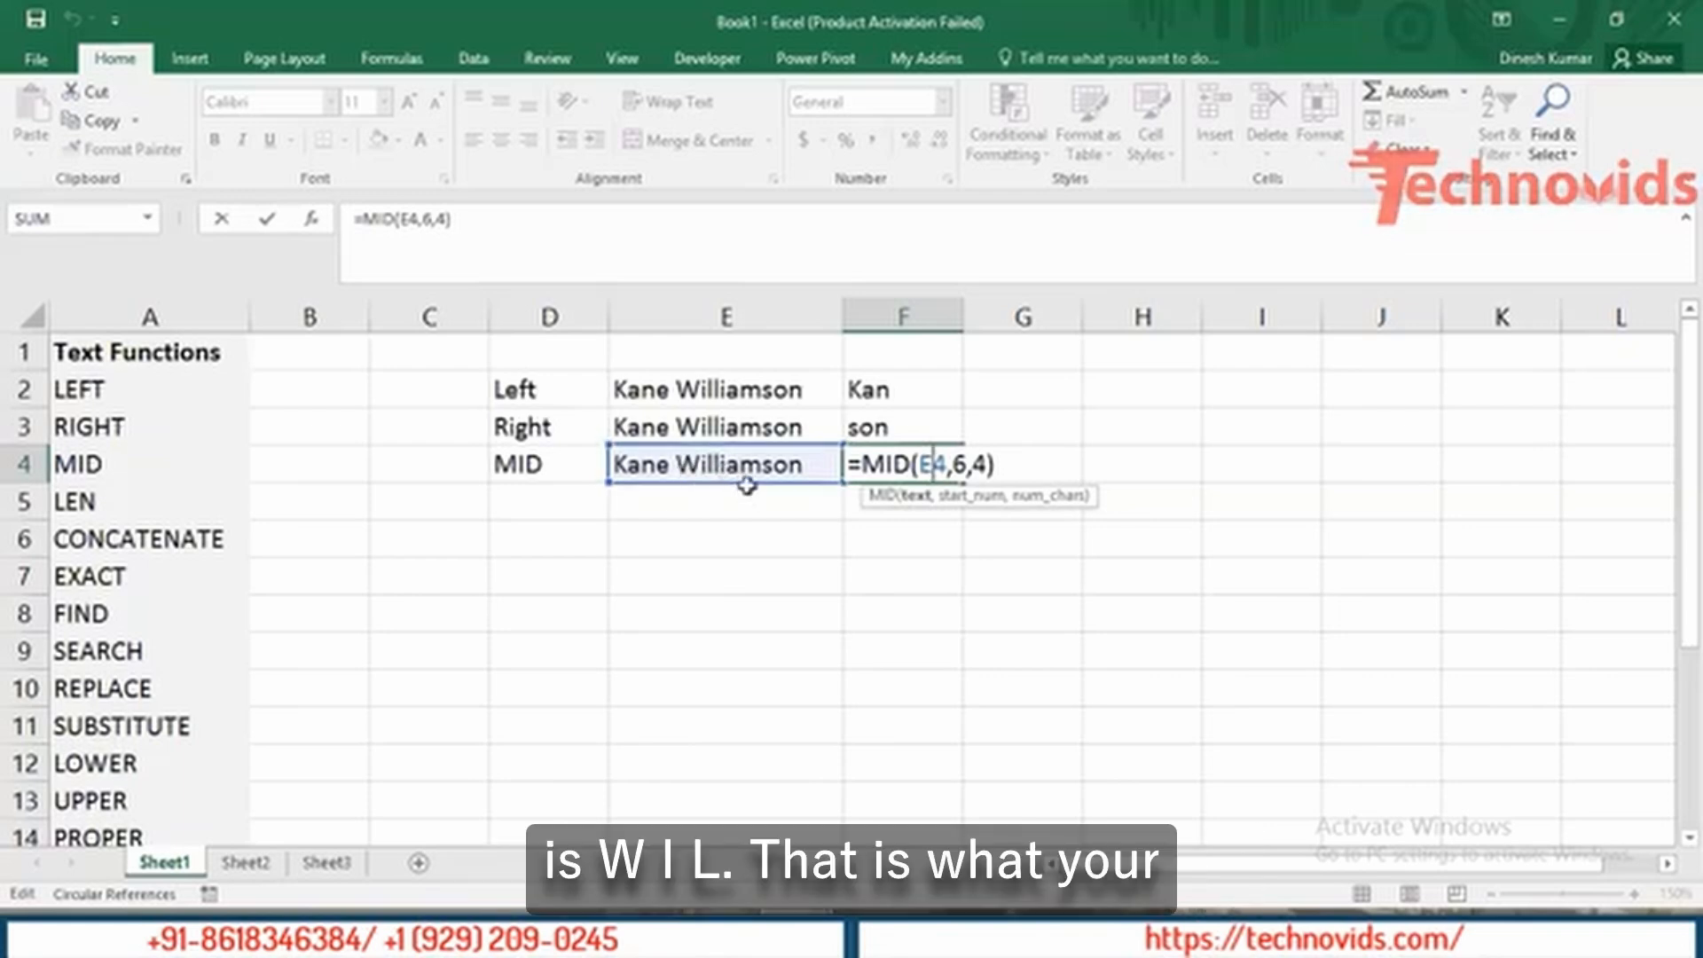
{"action": "key", "text": "Return"}
{"action": "key", "text": "Up"}
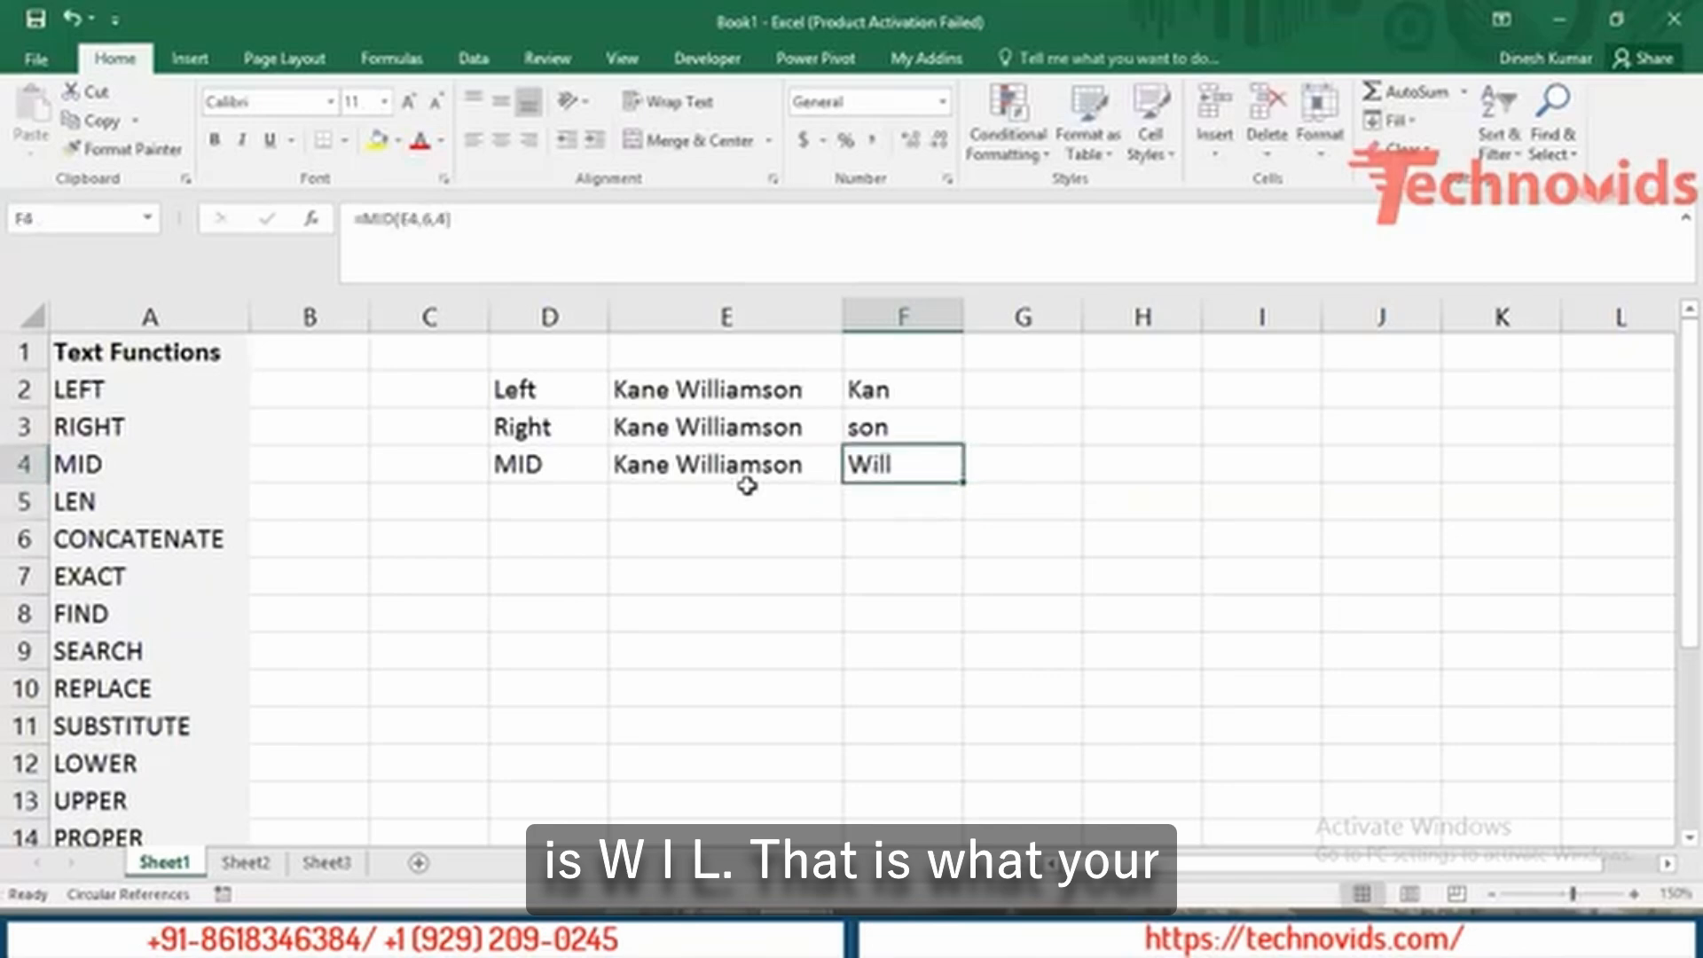
{"action": "key", "text": "Left"}
{"action": "key", "text": "Left"}
{"action": "key", "text": "Down"}
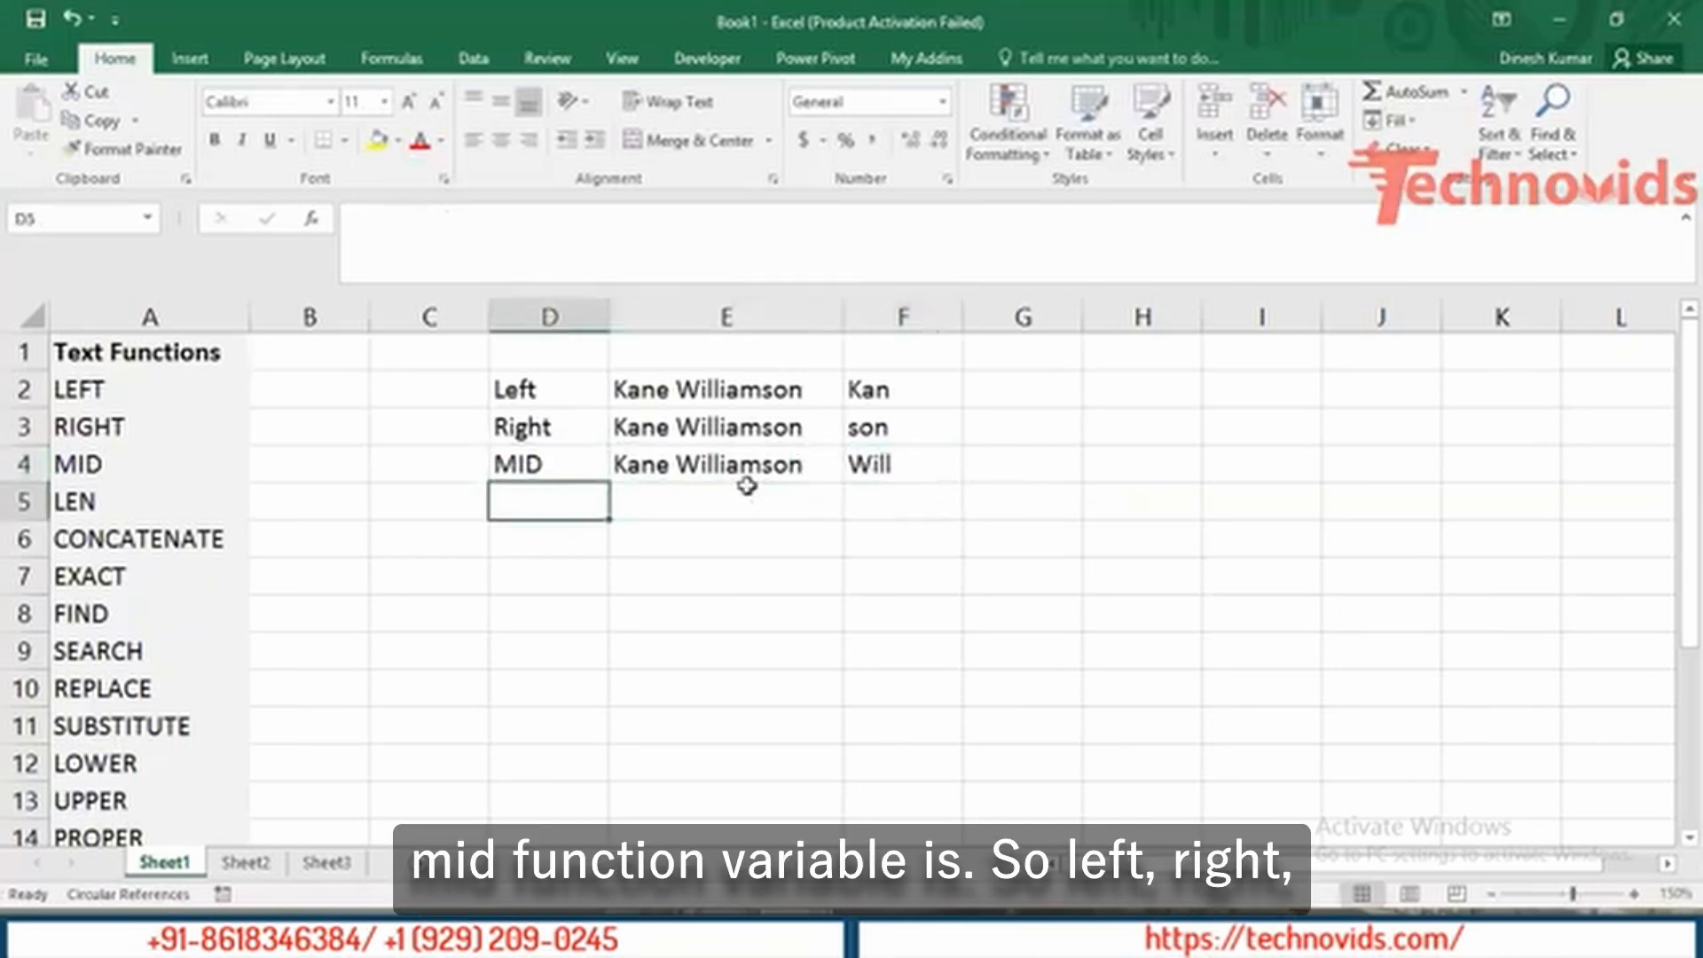
{"action": "key", "text": "Up"}
{"action": "key", "text": "Up"}
{"action": "key", "text": "Up"}
{"action": "key", "text": "Down"}
{"action": "key", "text": "Down"}
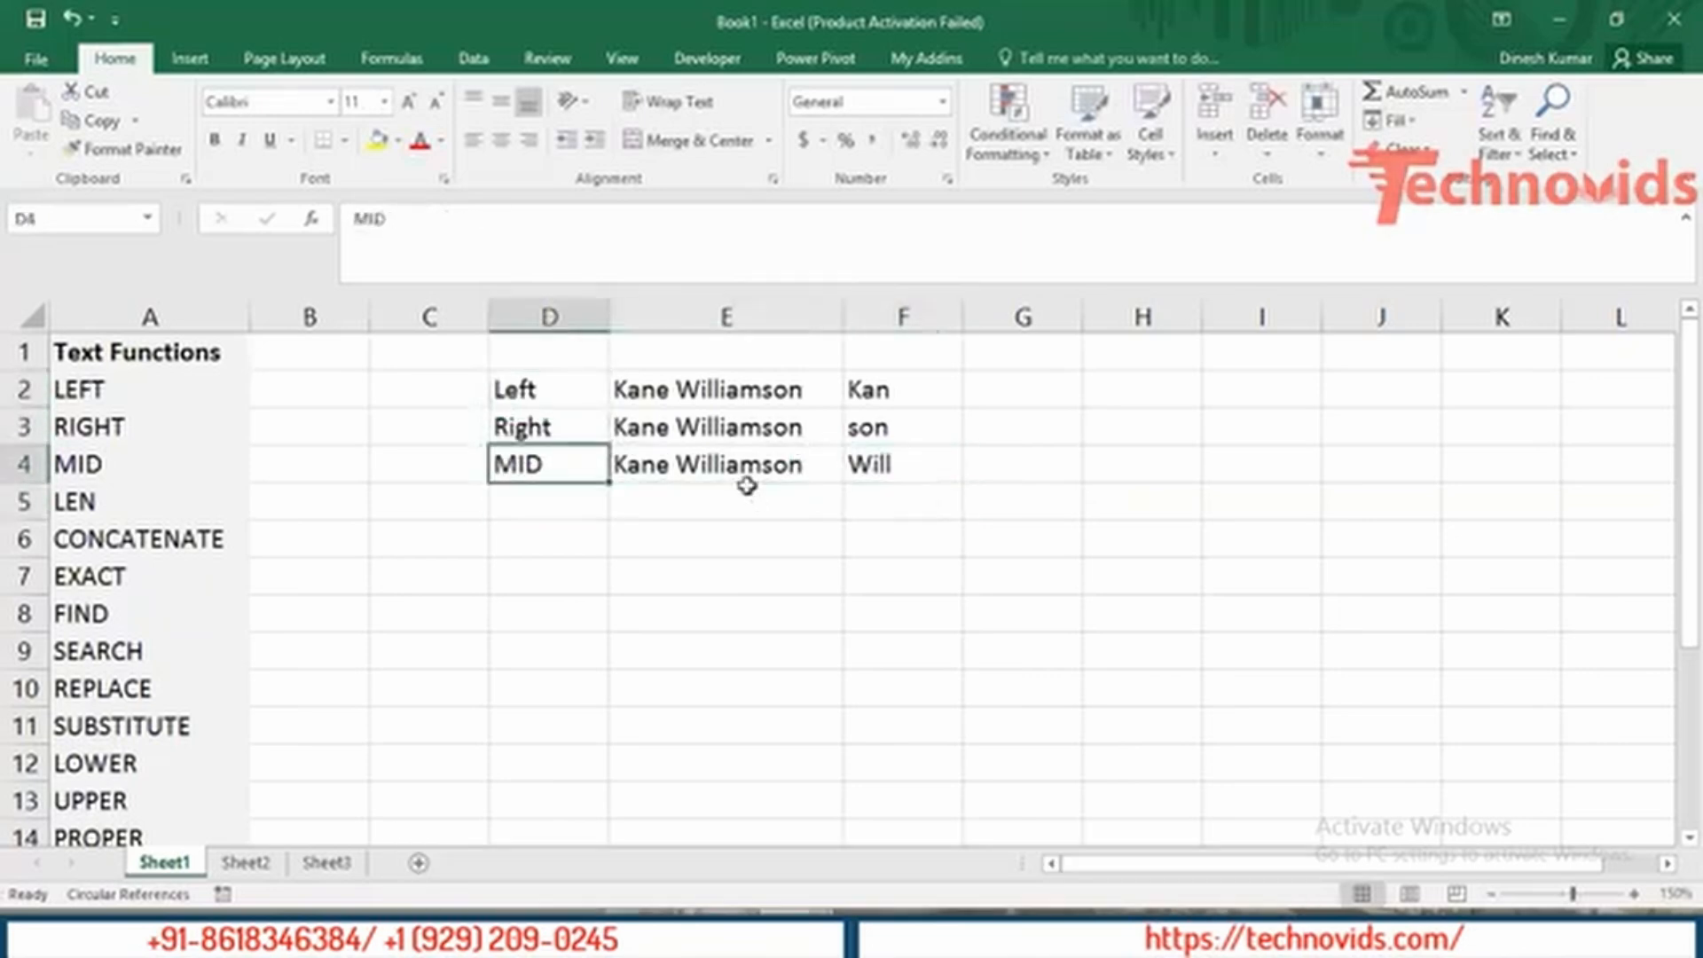
{"action": "key", "text": "Down"}
Label D5 'LEN' and paste the sample name into E5.
{"action": "type", "text": "LEN"}
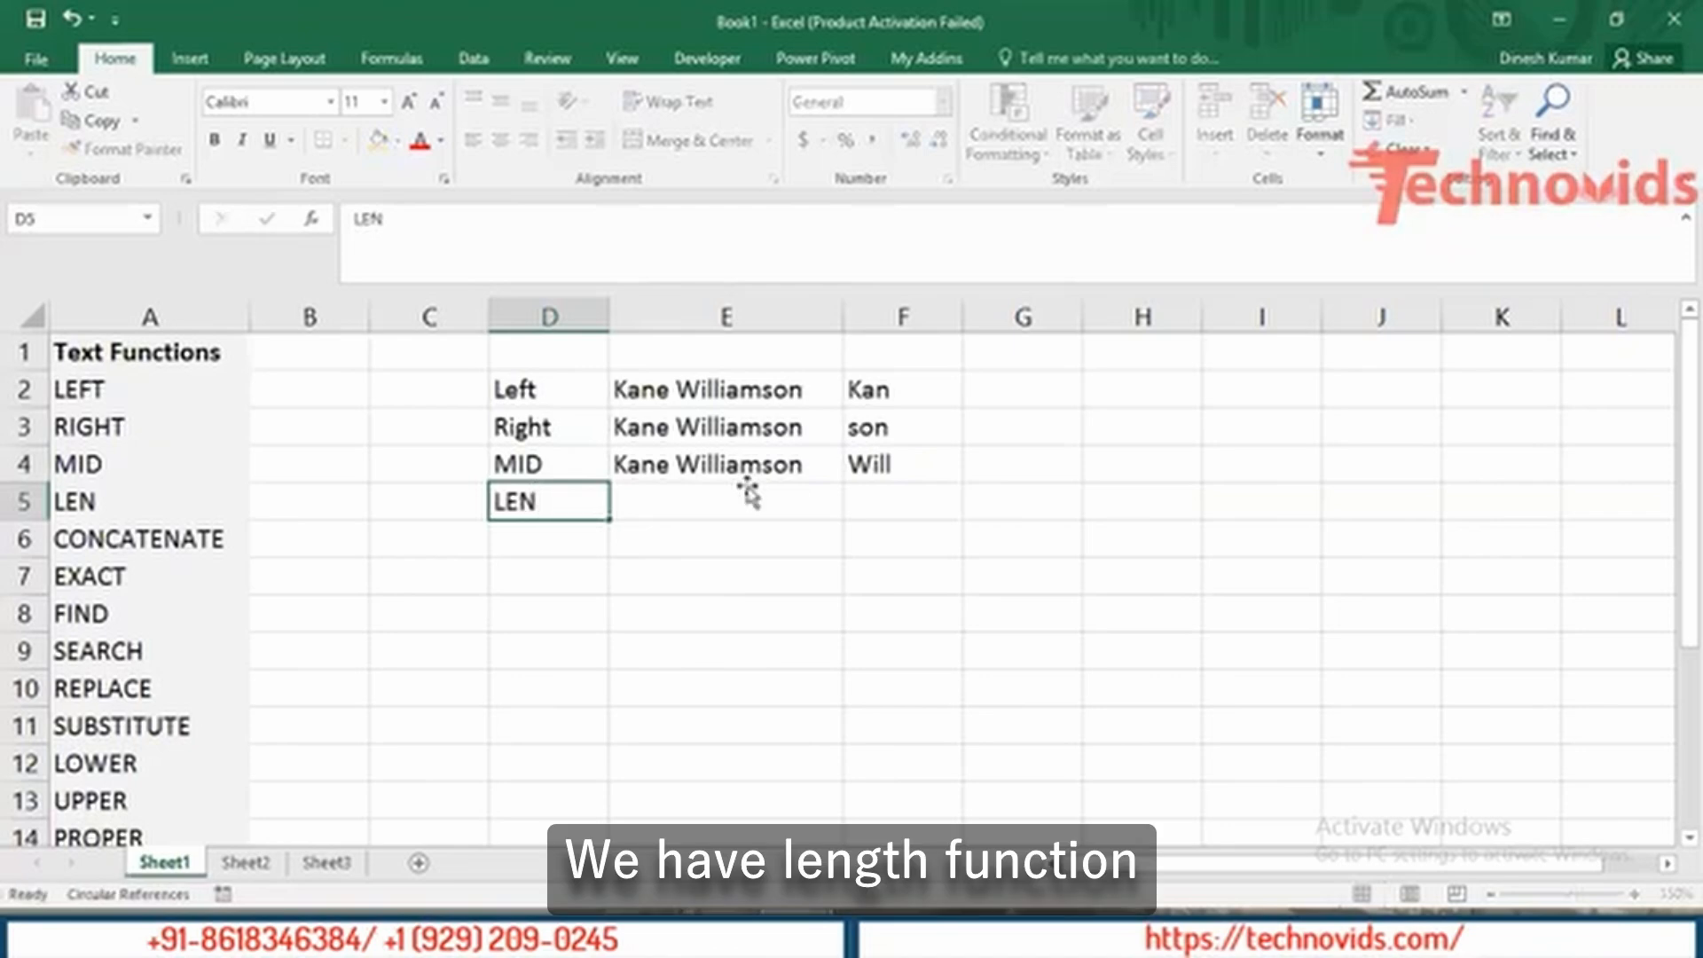
{"action": "left_click", "coordinate": [749, 494]}
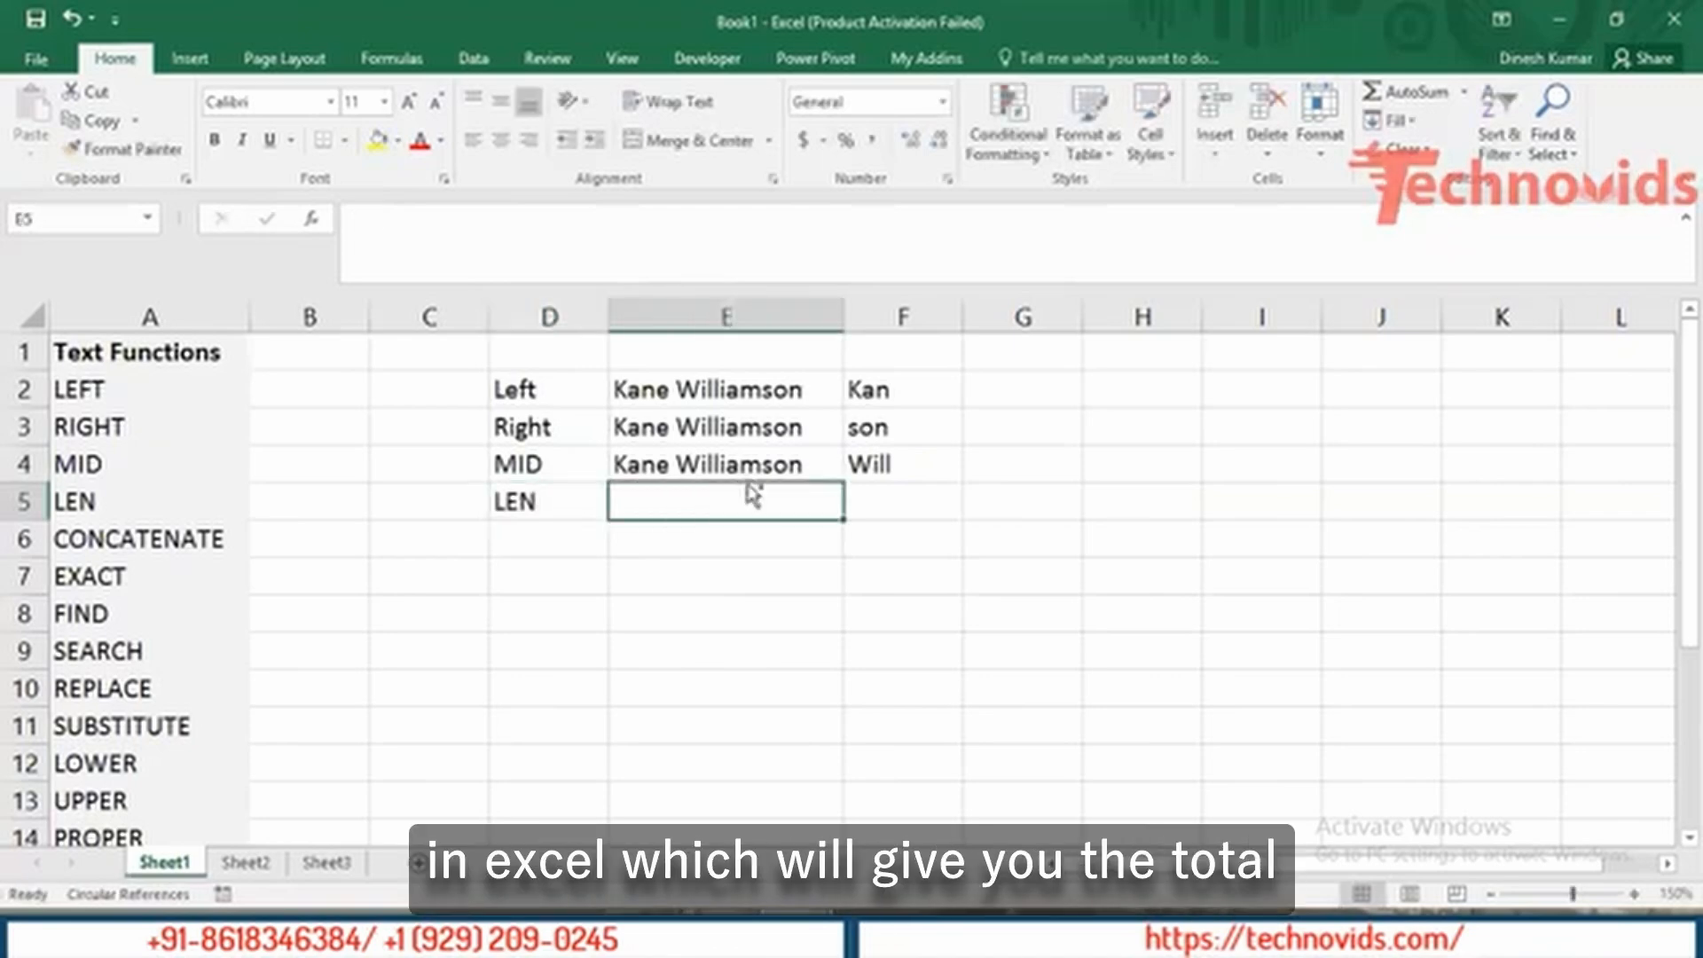
{"action": "type", "text": "Kane Williamson"}
{"action": "key", "text": "Tab"}
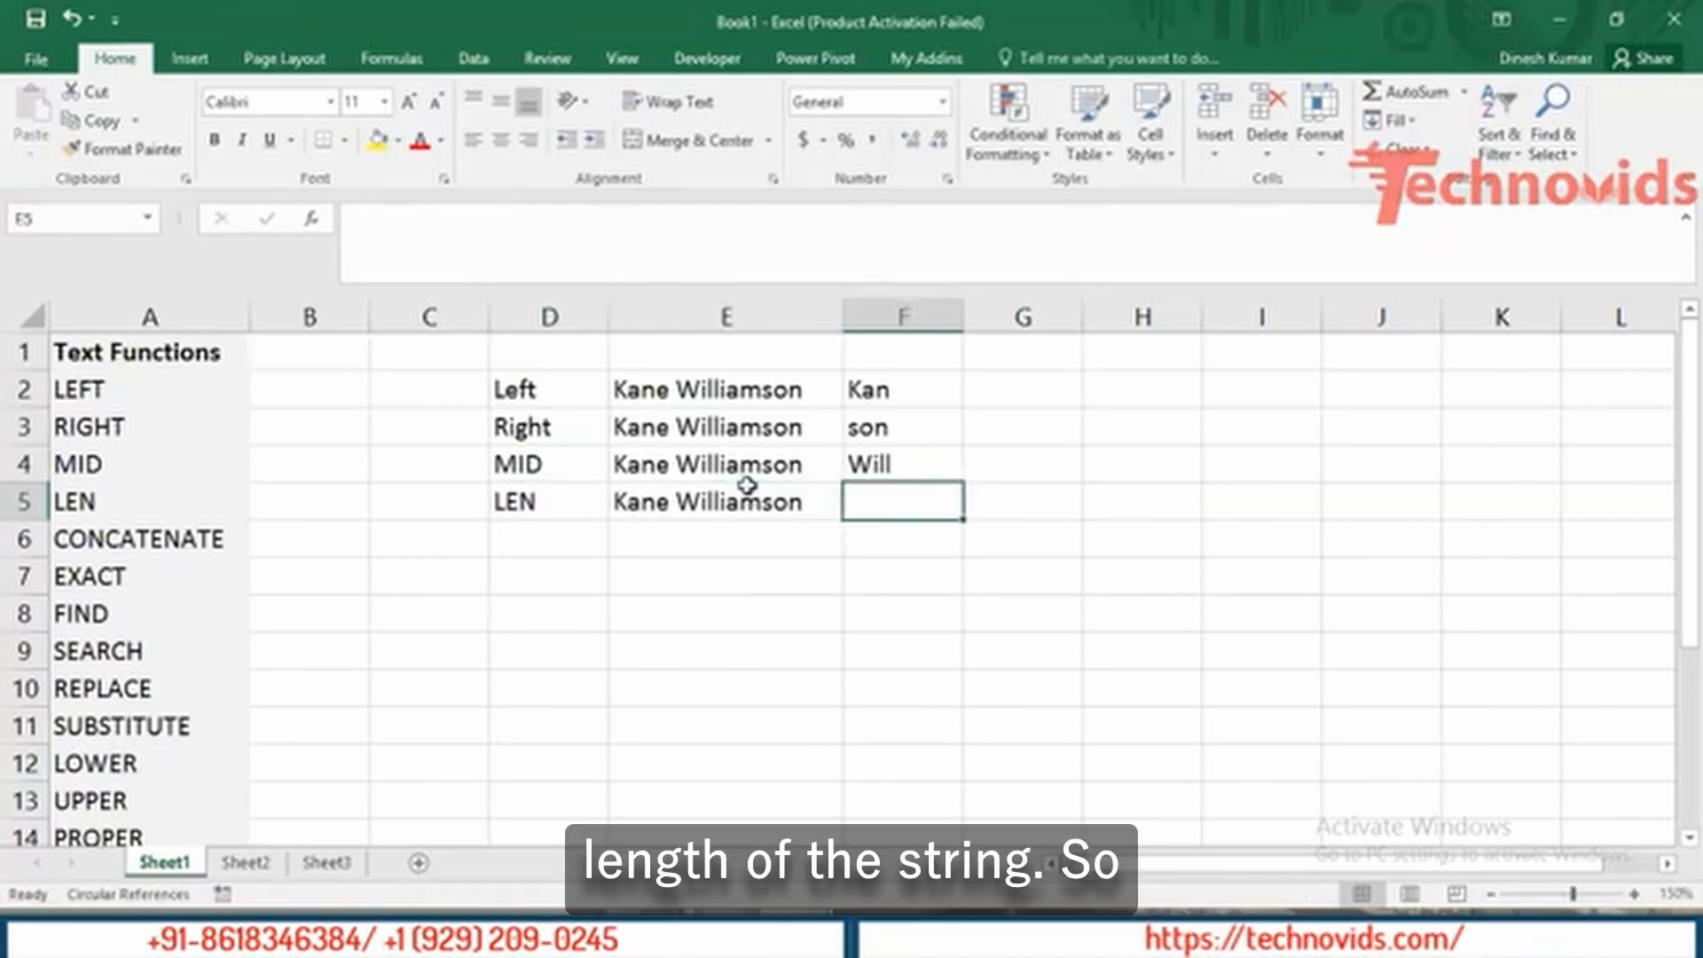
Enter =LEN(E5) in F5, returning 15 characters.
{"action": "type", "text": "=len"}
{"action": "key", "text": "Tab"}
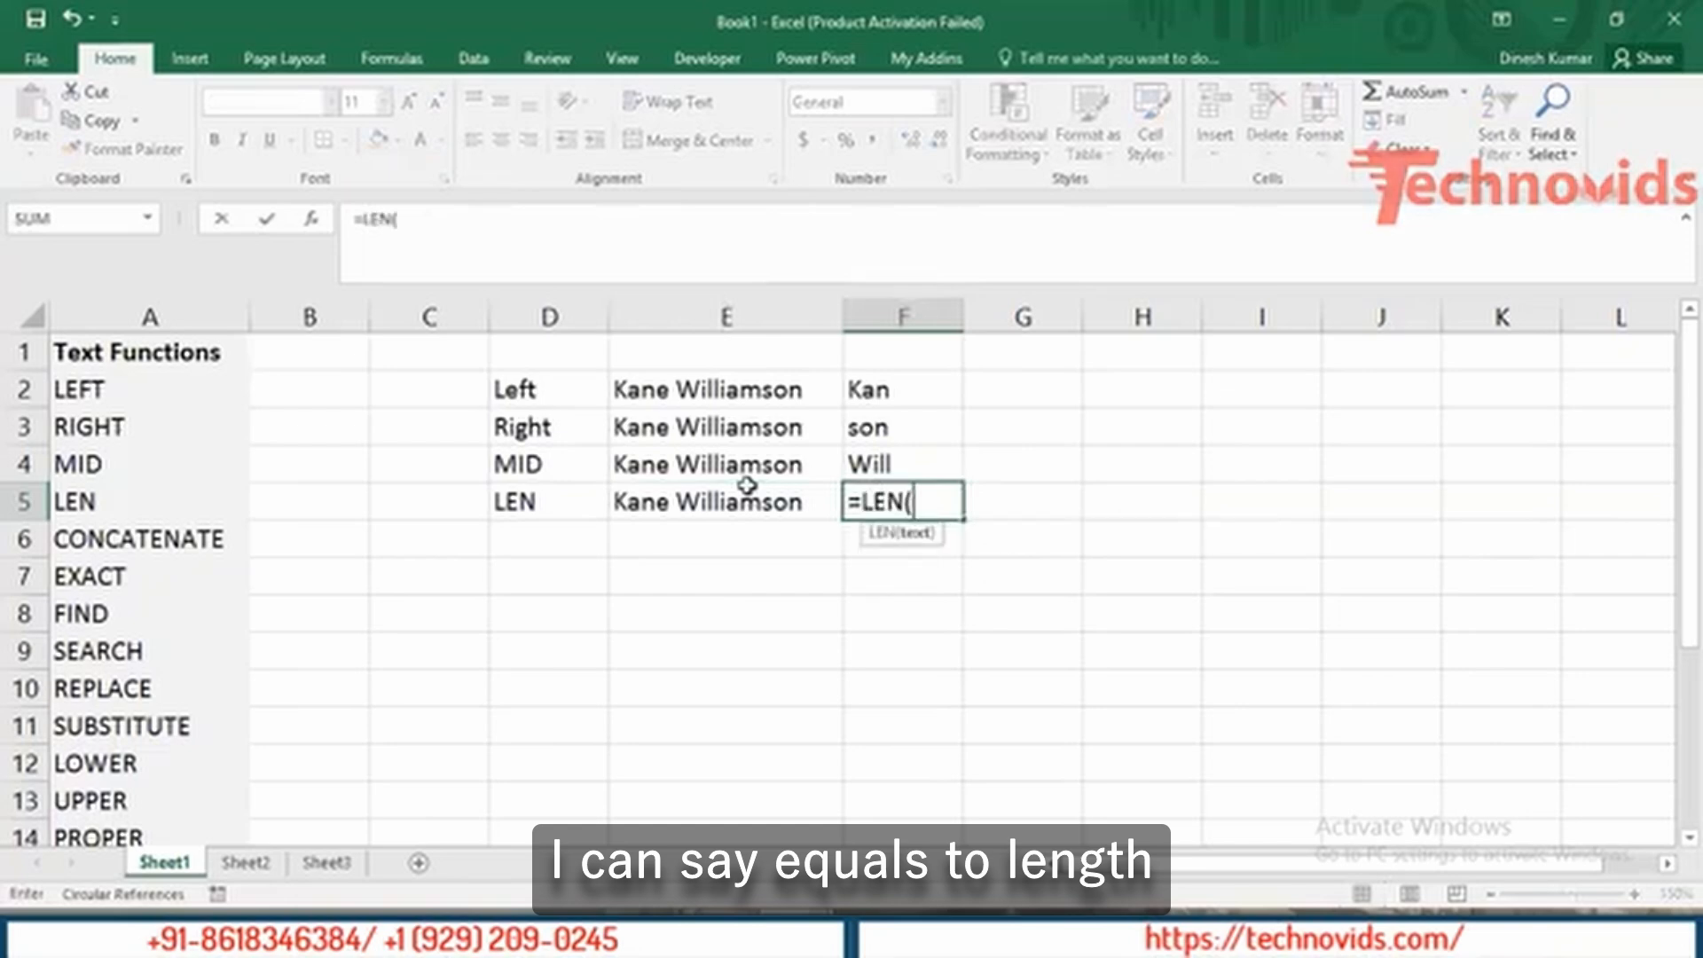
{"action": "key", "text": "BackSpace"}
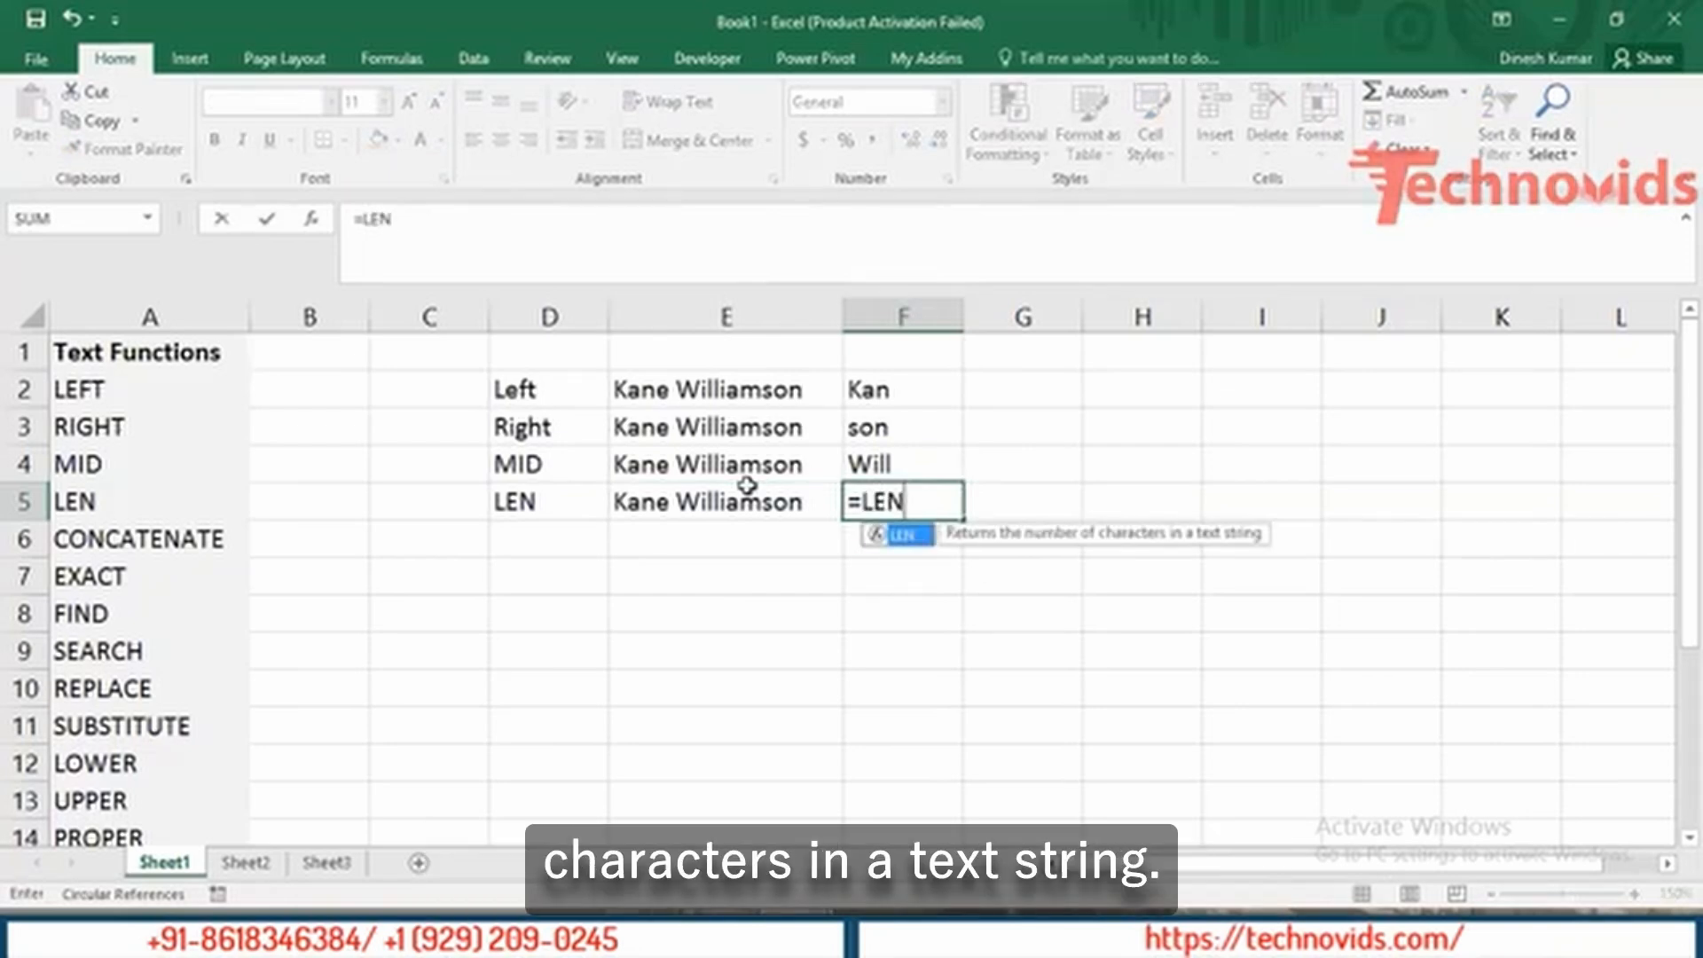
{"action": "type", "text": "("}
{"action": "left_click", "coordinate": [746, 485]}
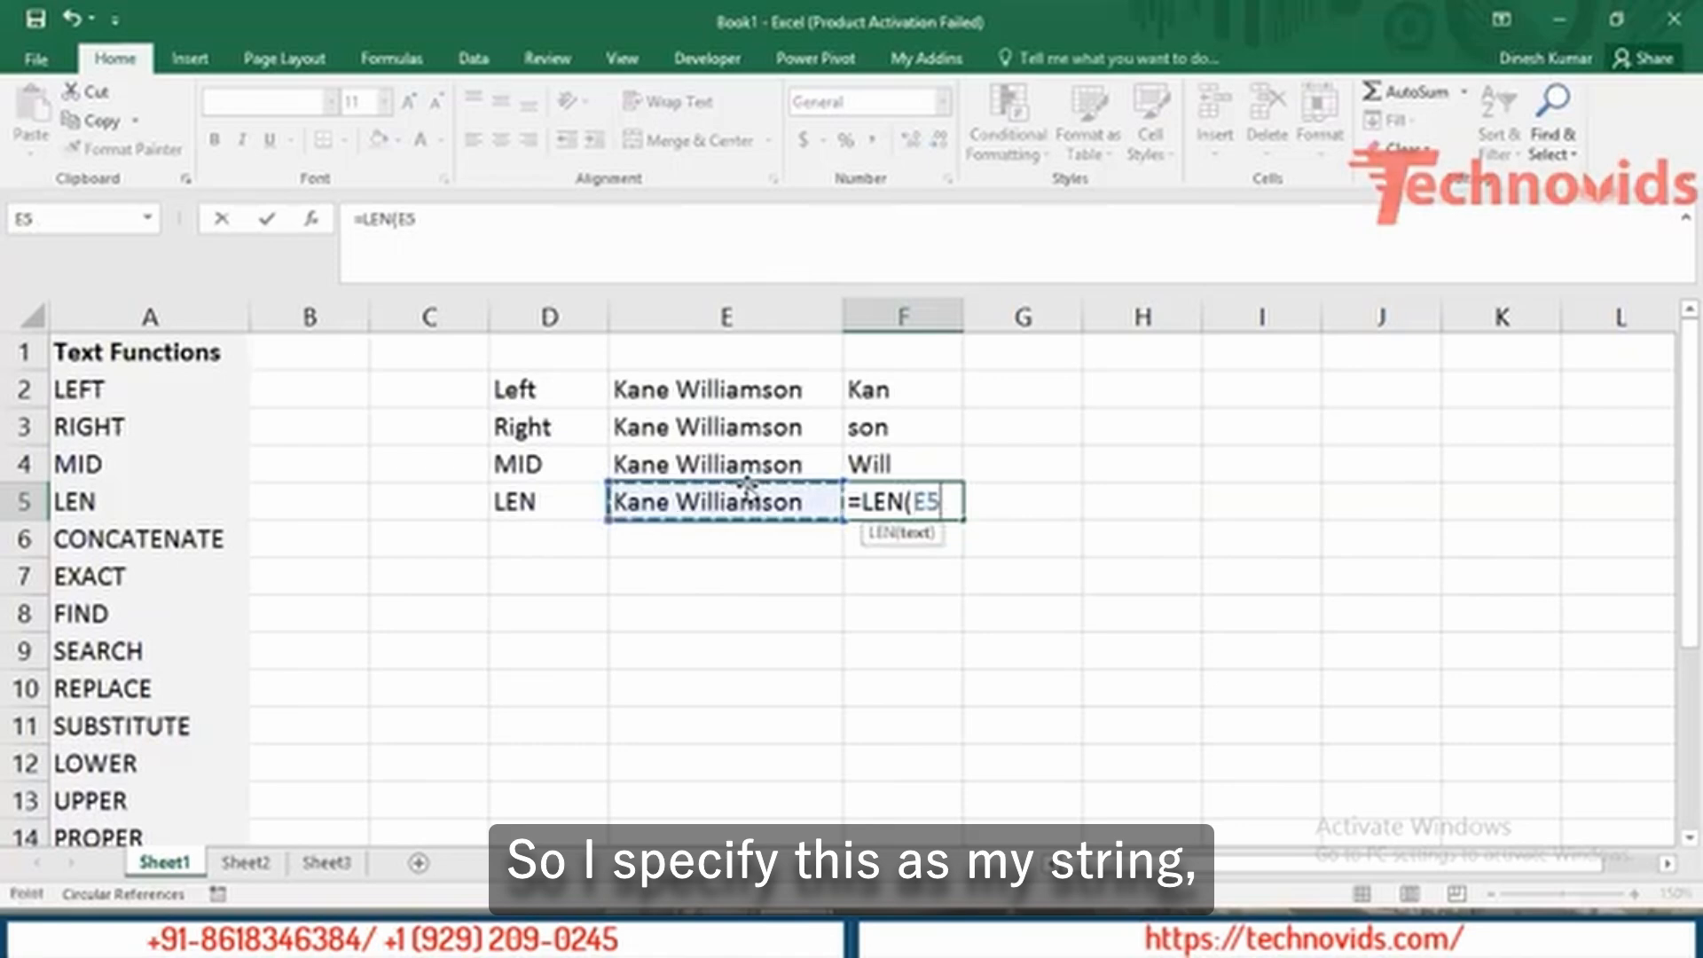
{"action": "key", "text": "Return"}
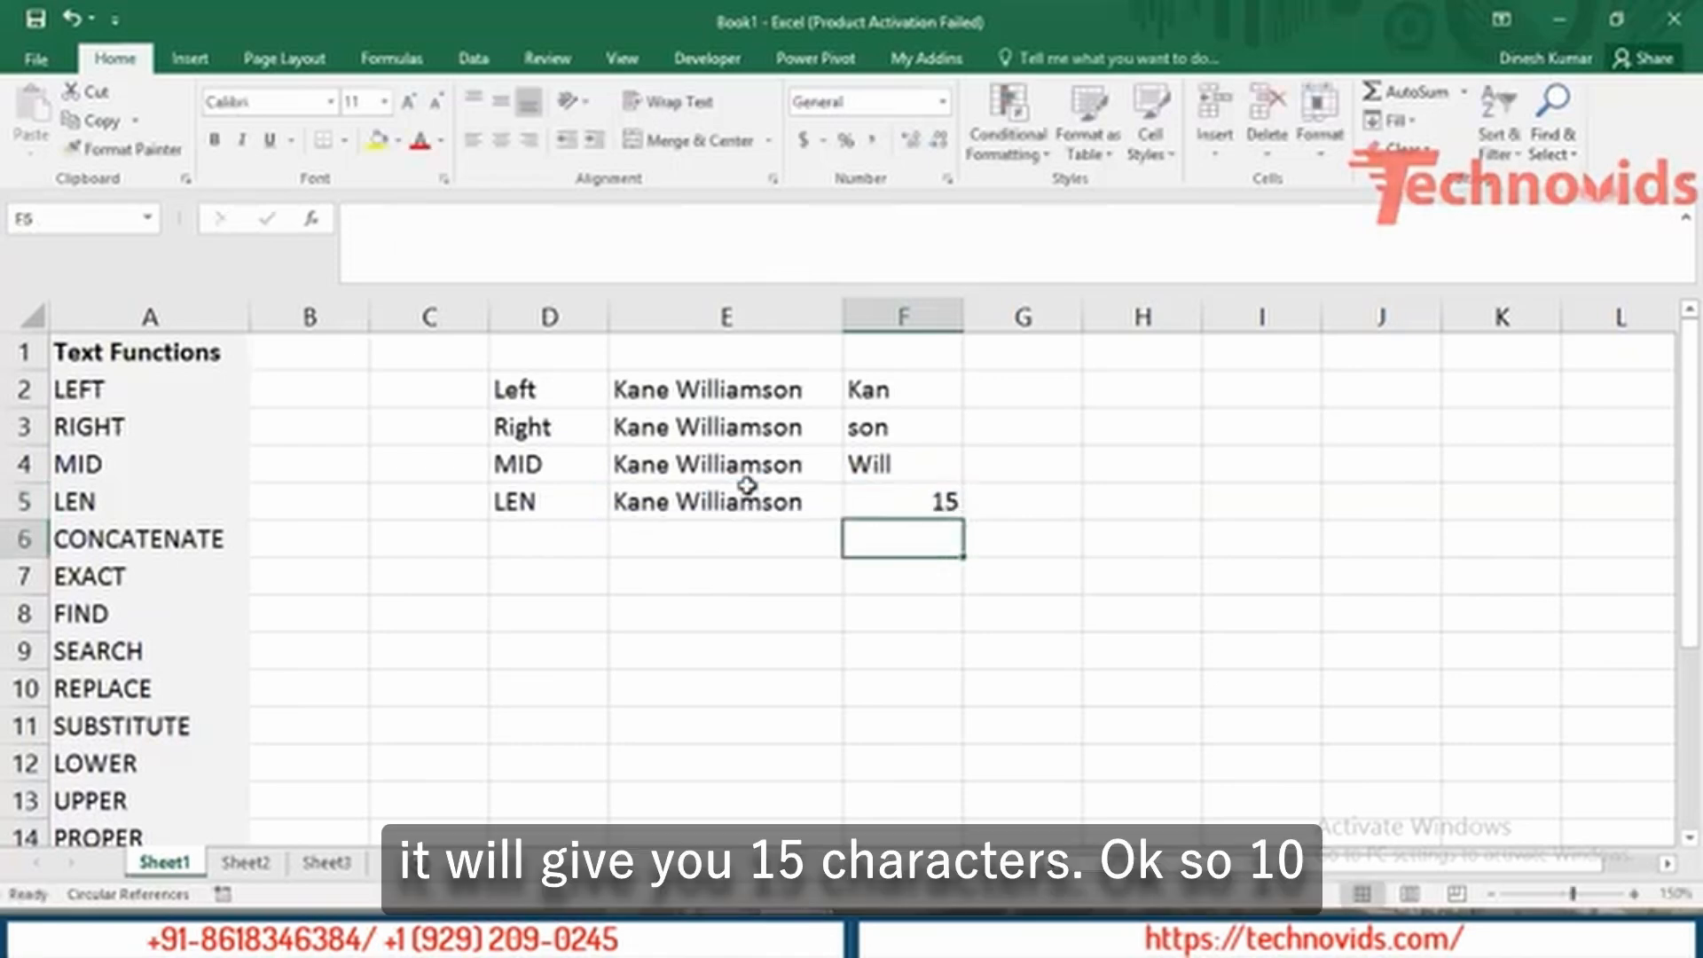
{"action": "left_click", "coordinate": [747, 485]}
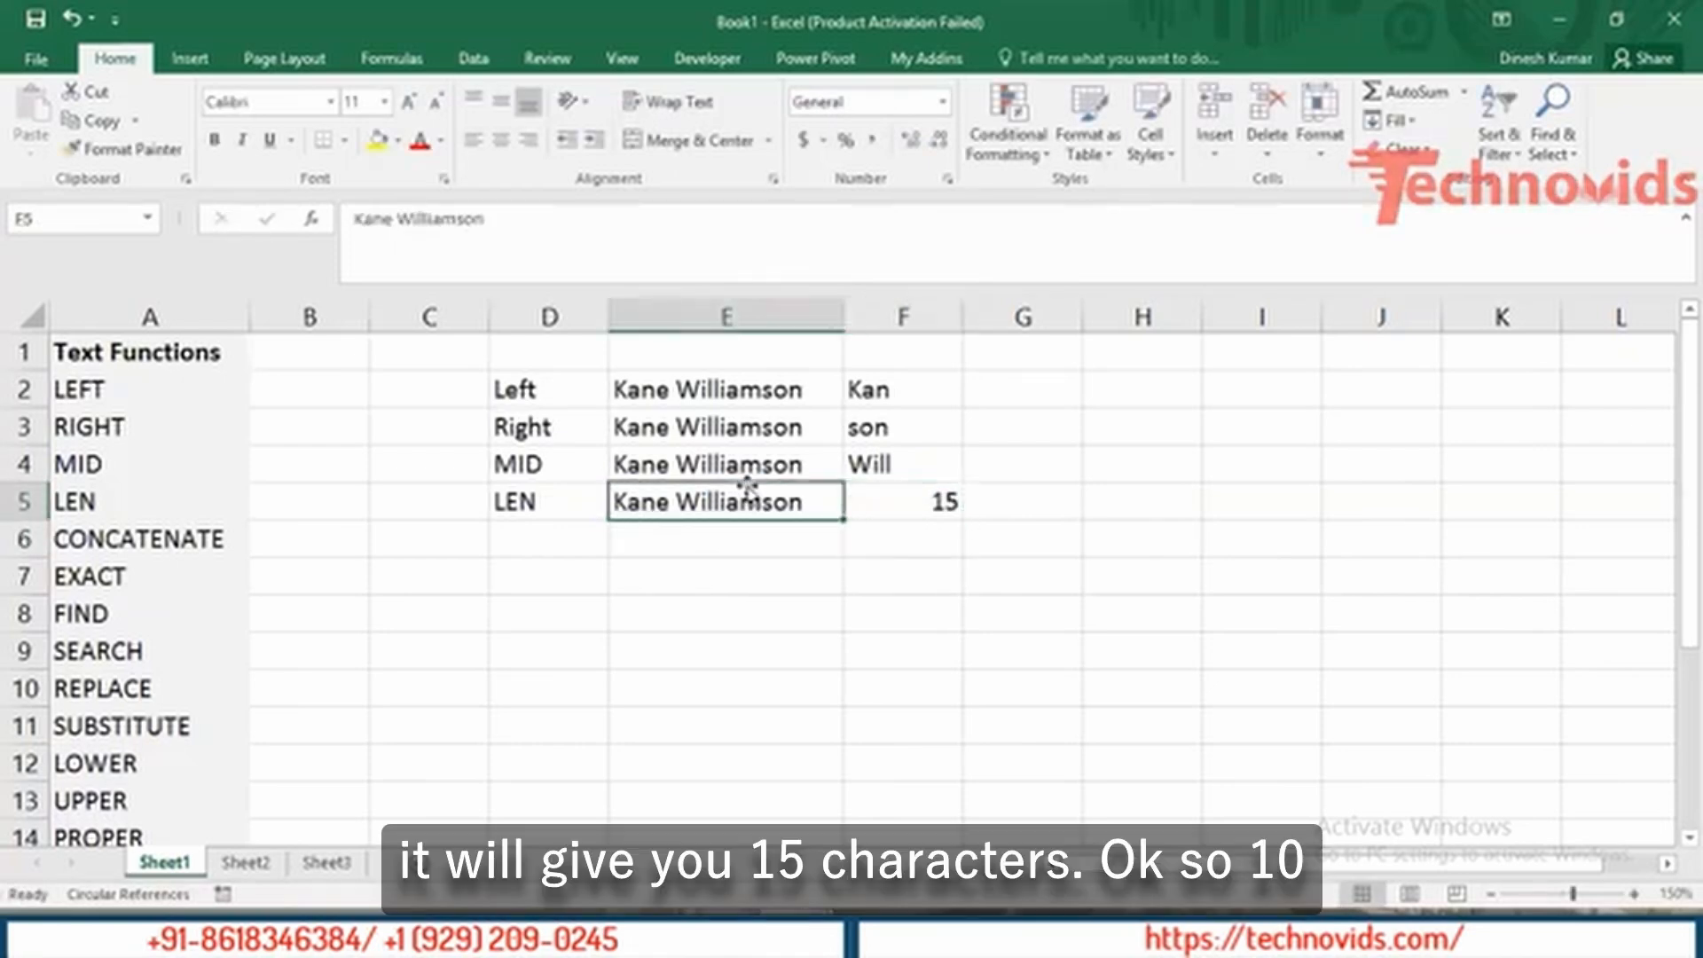
{"action": "key", "text": "Right"}
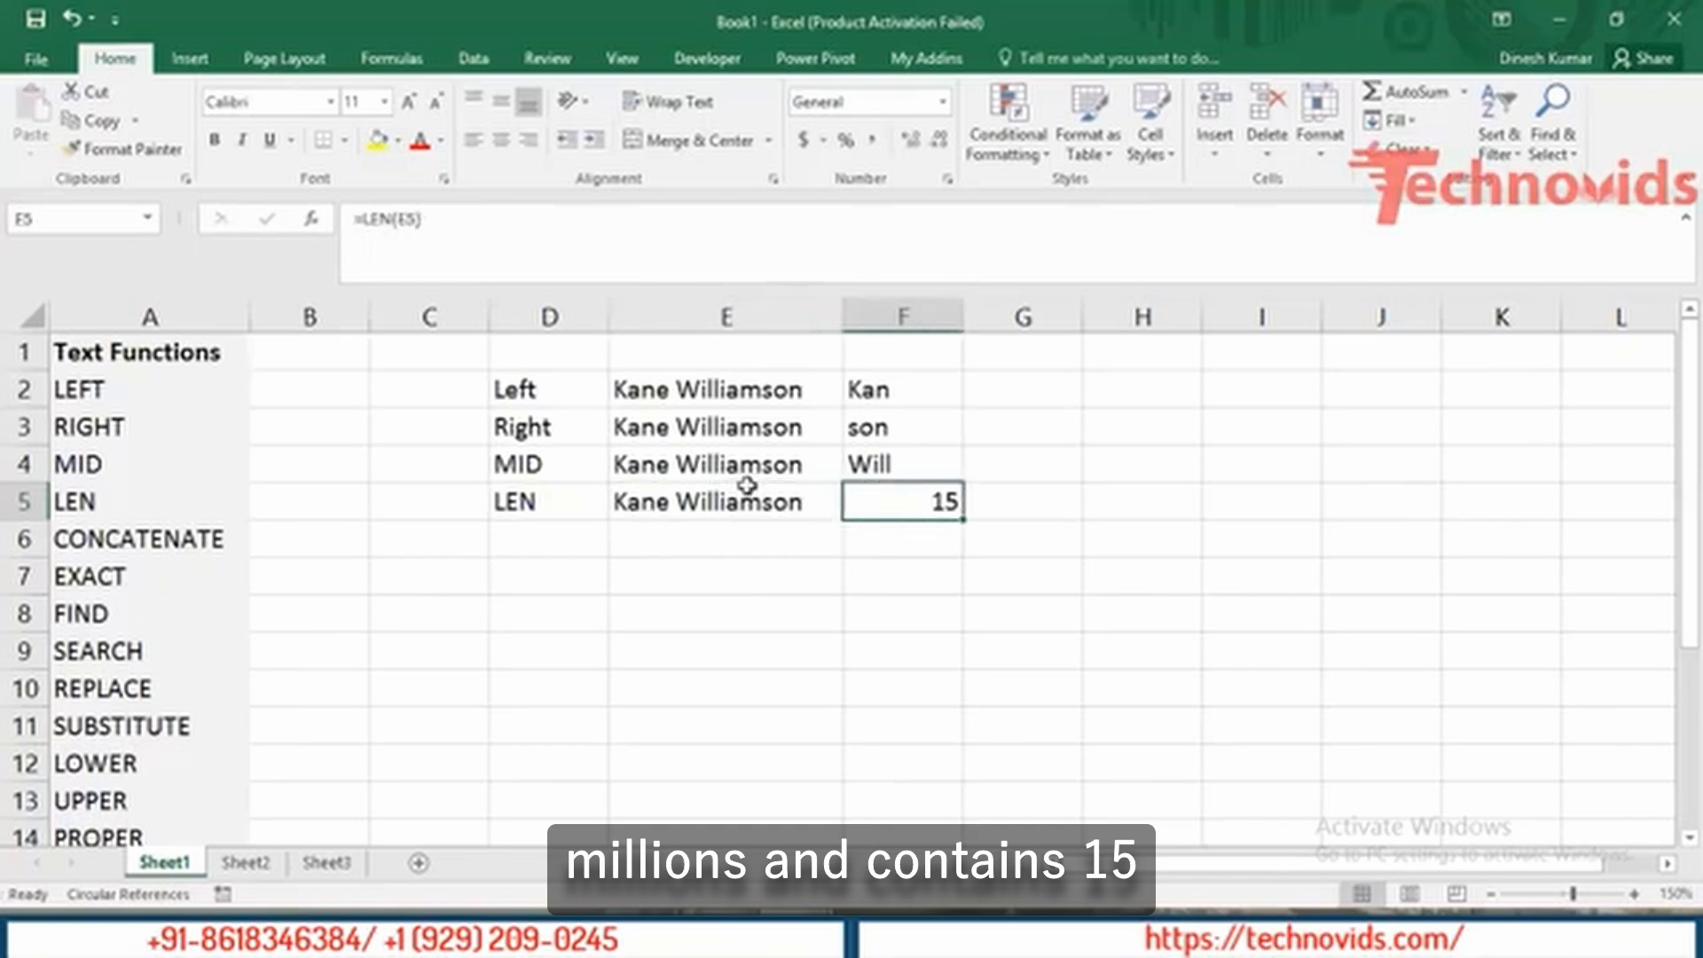
{"action": "key", "text": "Down"}
{"action": "key", "text": "Left"}
{"action": "key", "text": "Left"}
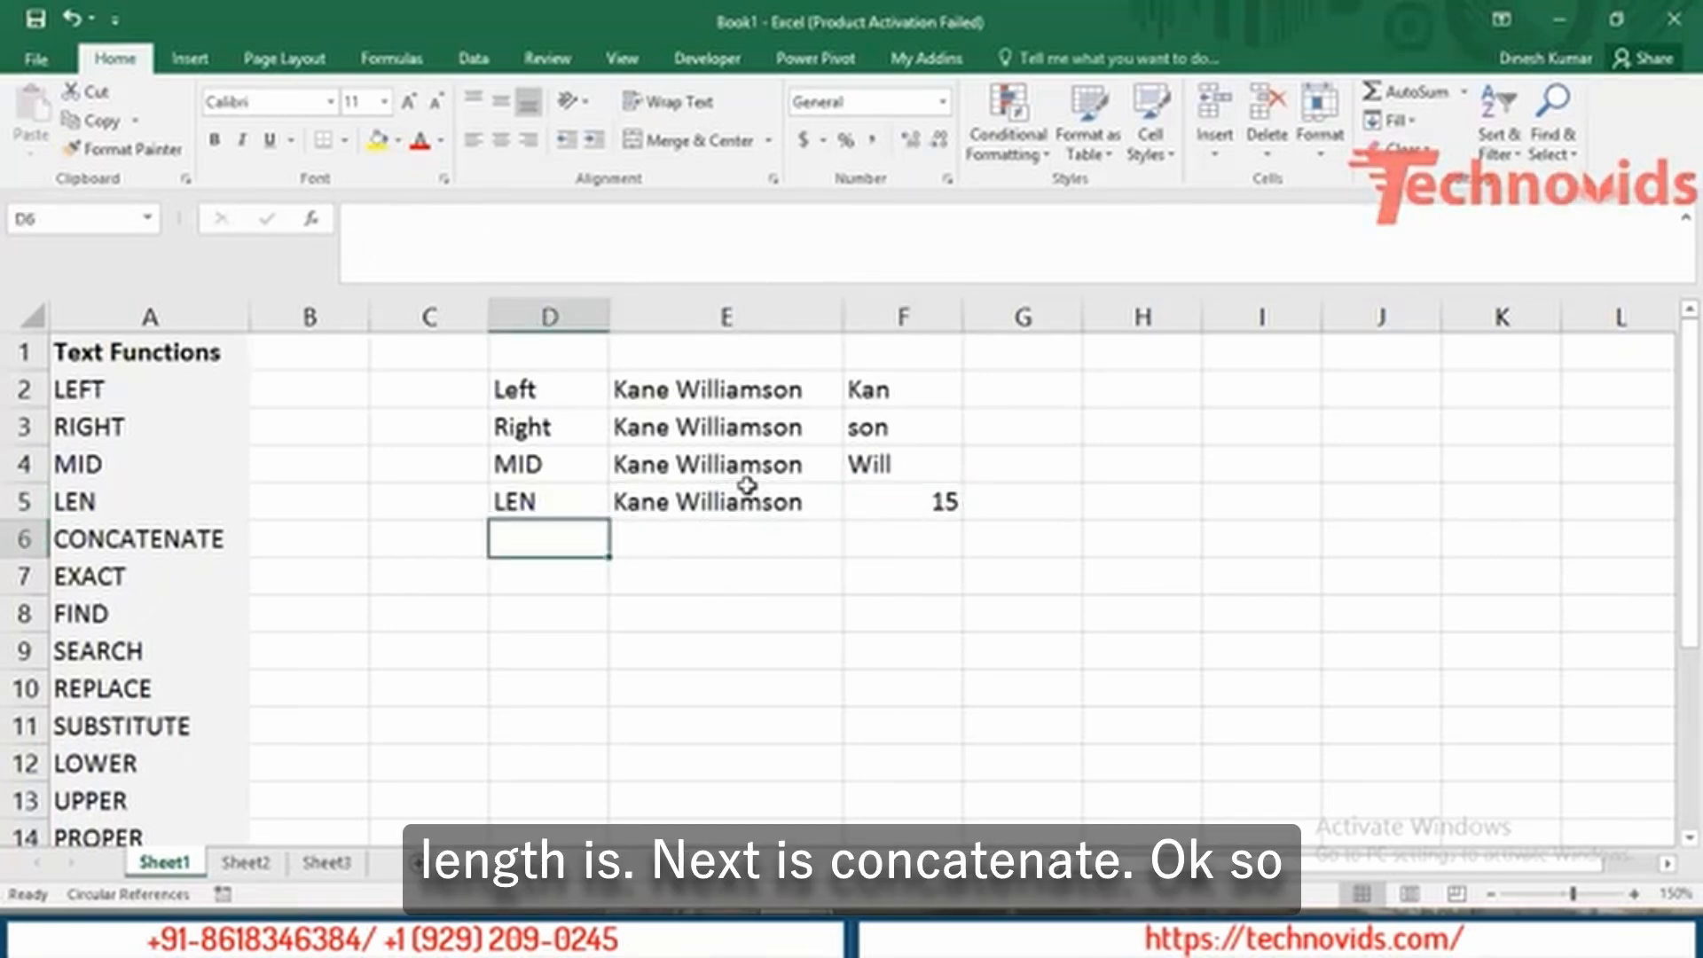
{"action": "key", "text": "Left"}
{"action": "key", "text": "Left"}
{"action": "key", "text": "Left"}
{"action": "key", "text": "Right"}
{"action": "key", "text": "Right"}
{"action": "key", "text": "Right"}
{"action": "key", "text": "Right"}
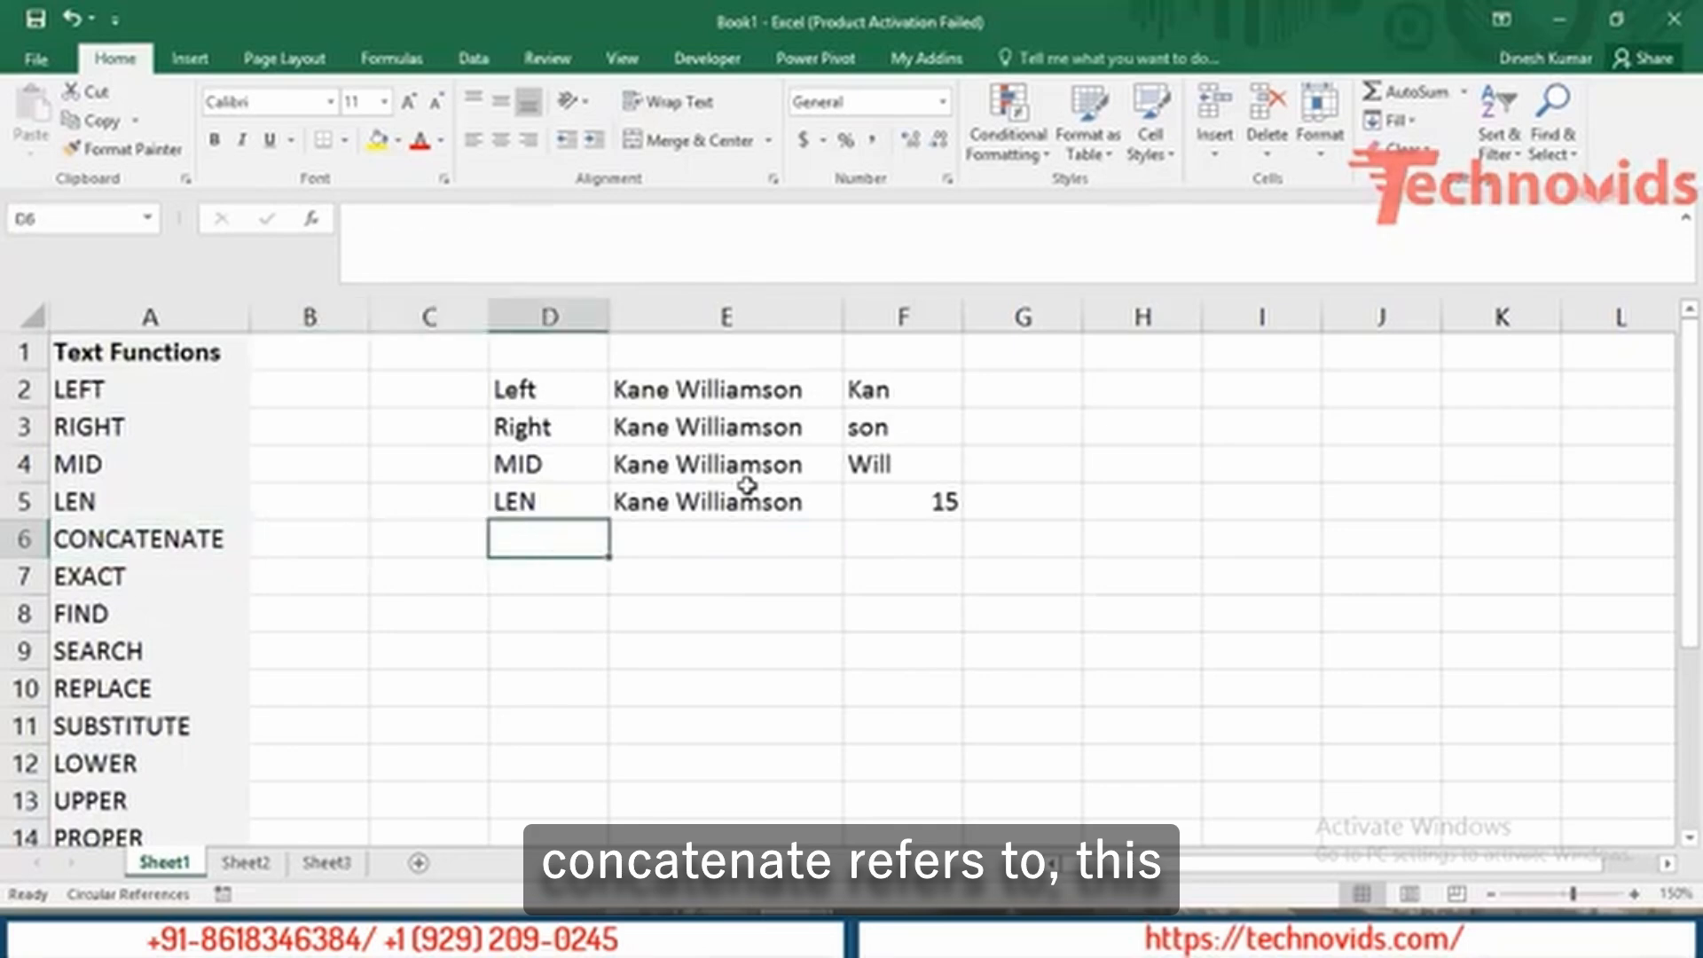
{"action": "key", "text": "Up"}
{"action": "key", "text": "Up"}
{"action": "key", "text": "Up"}
{"action": "key", "text": "Up"}
{"action": "key", "text": "Right"}
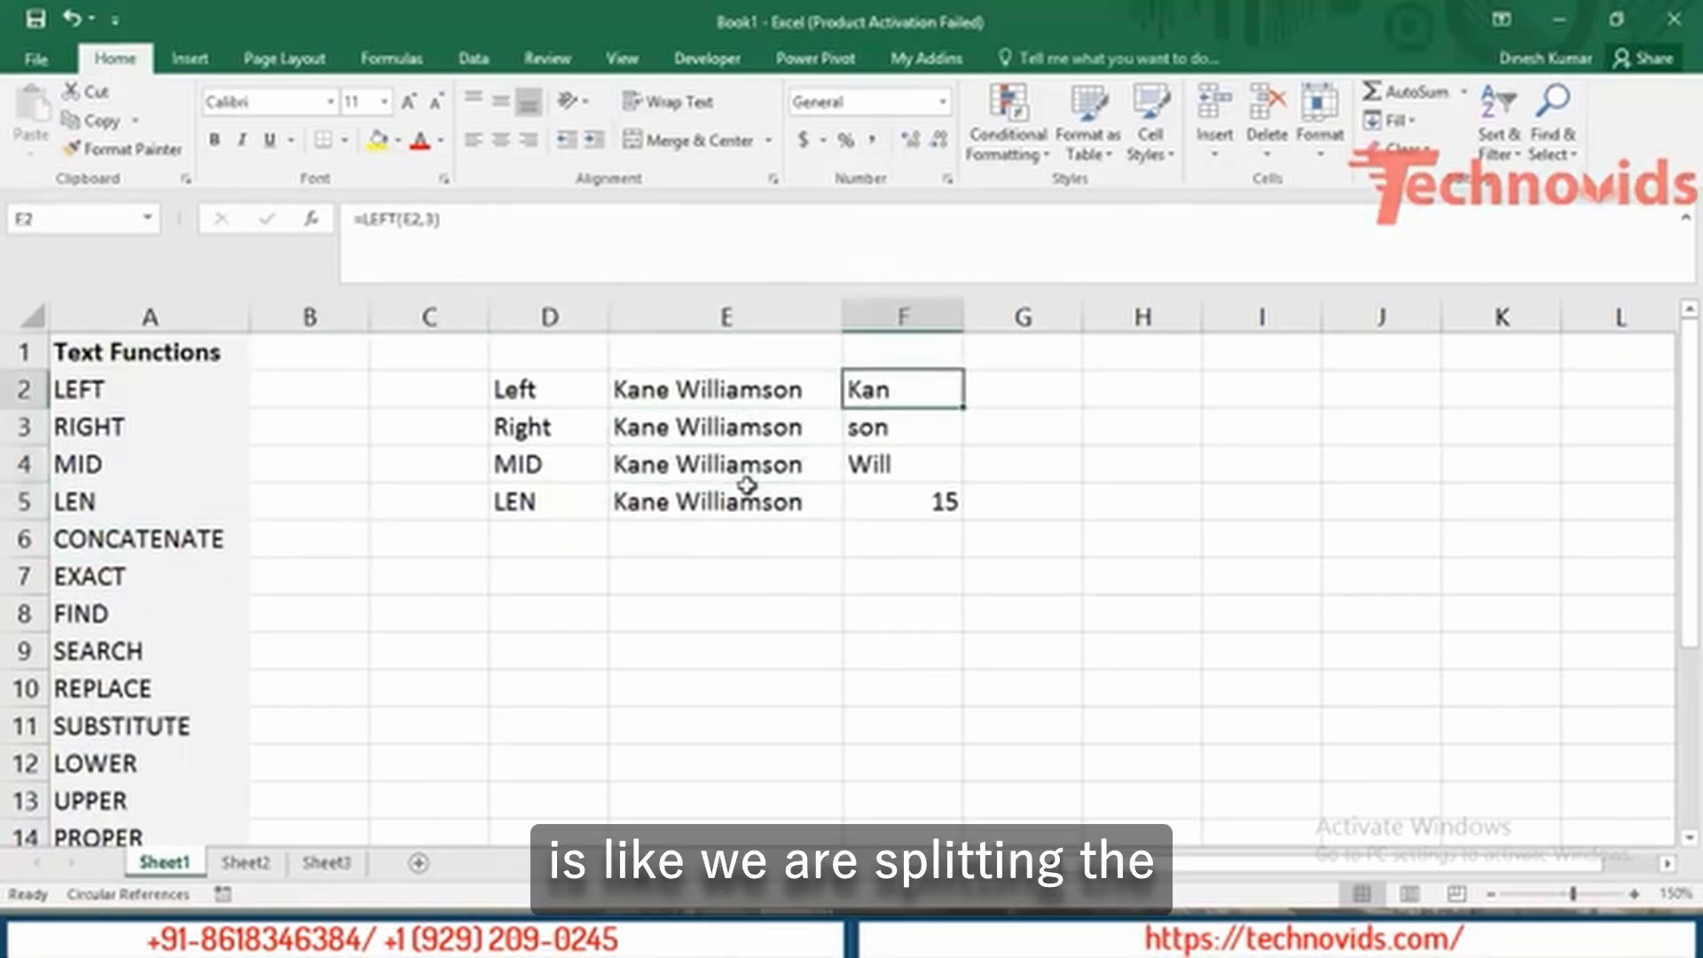
{"action": "key", "text": "Left"}
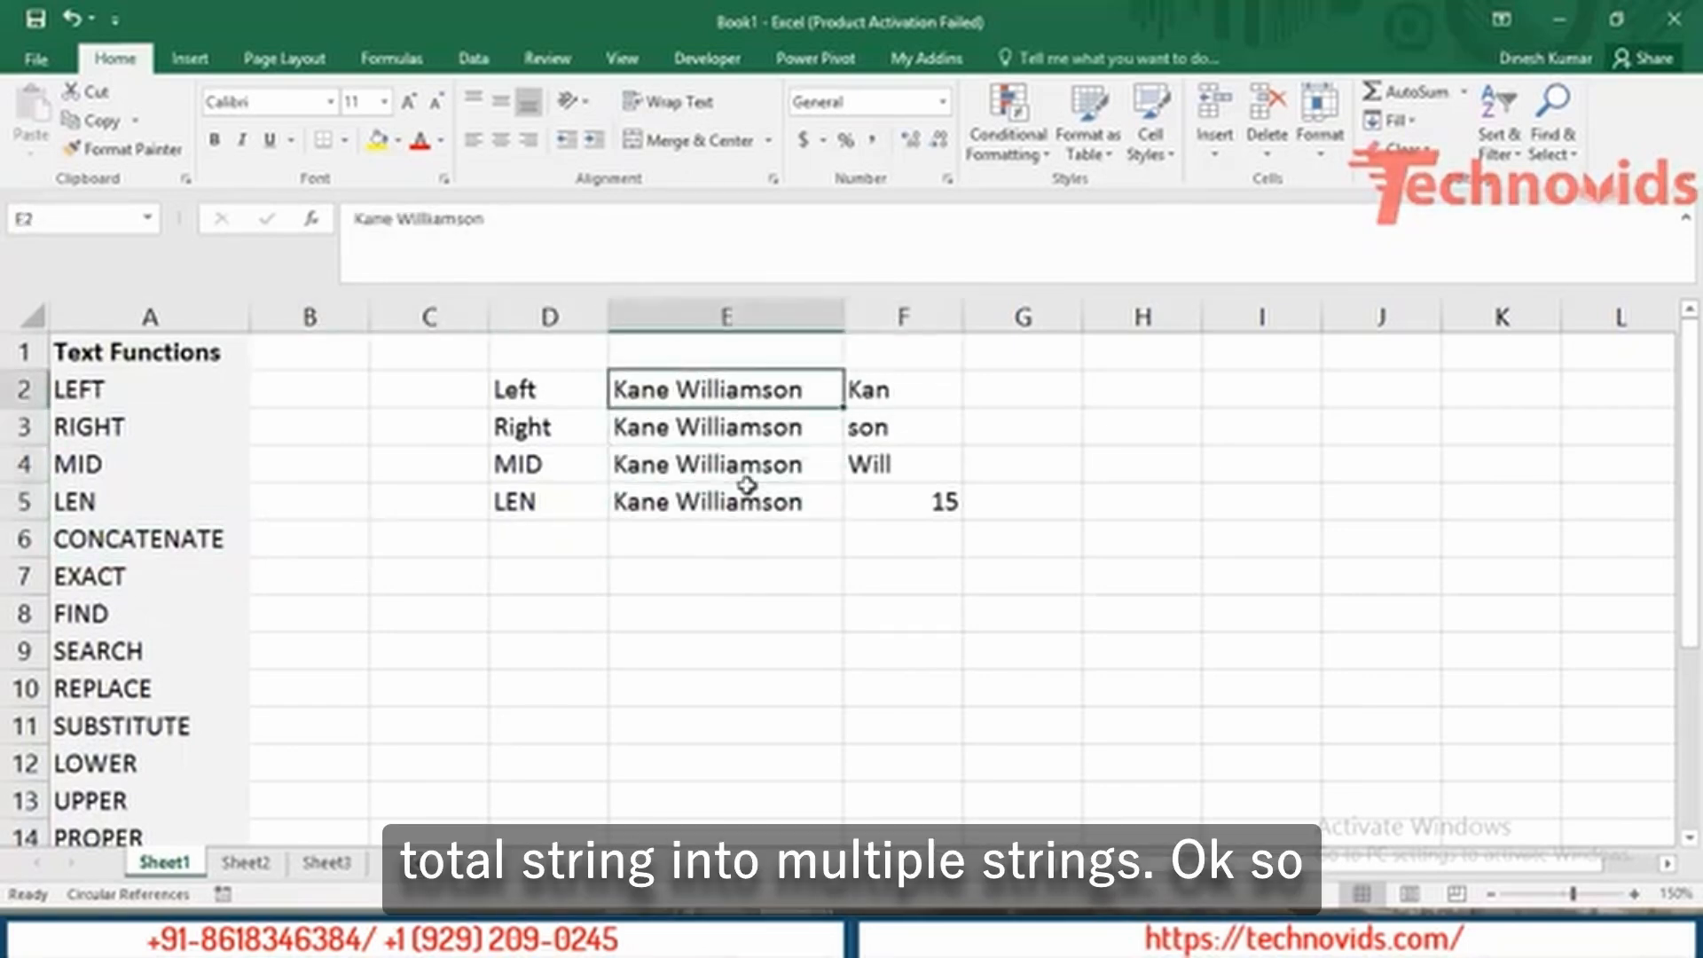
{"action": "key", "text": "Right"}
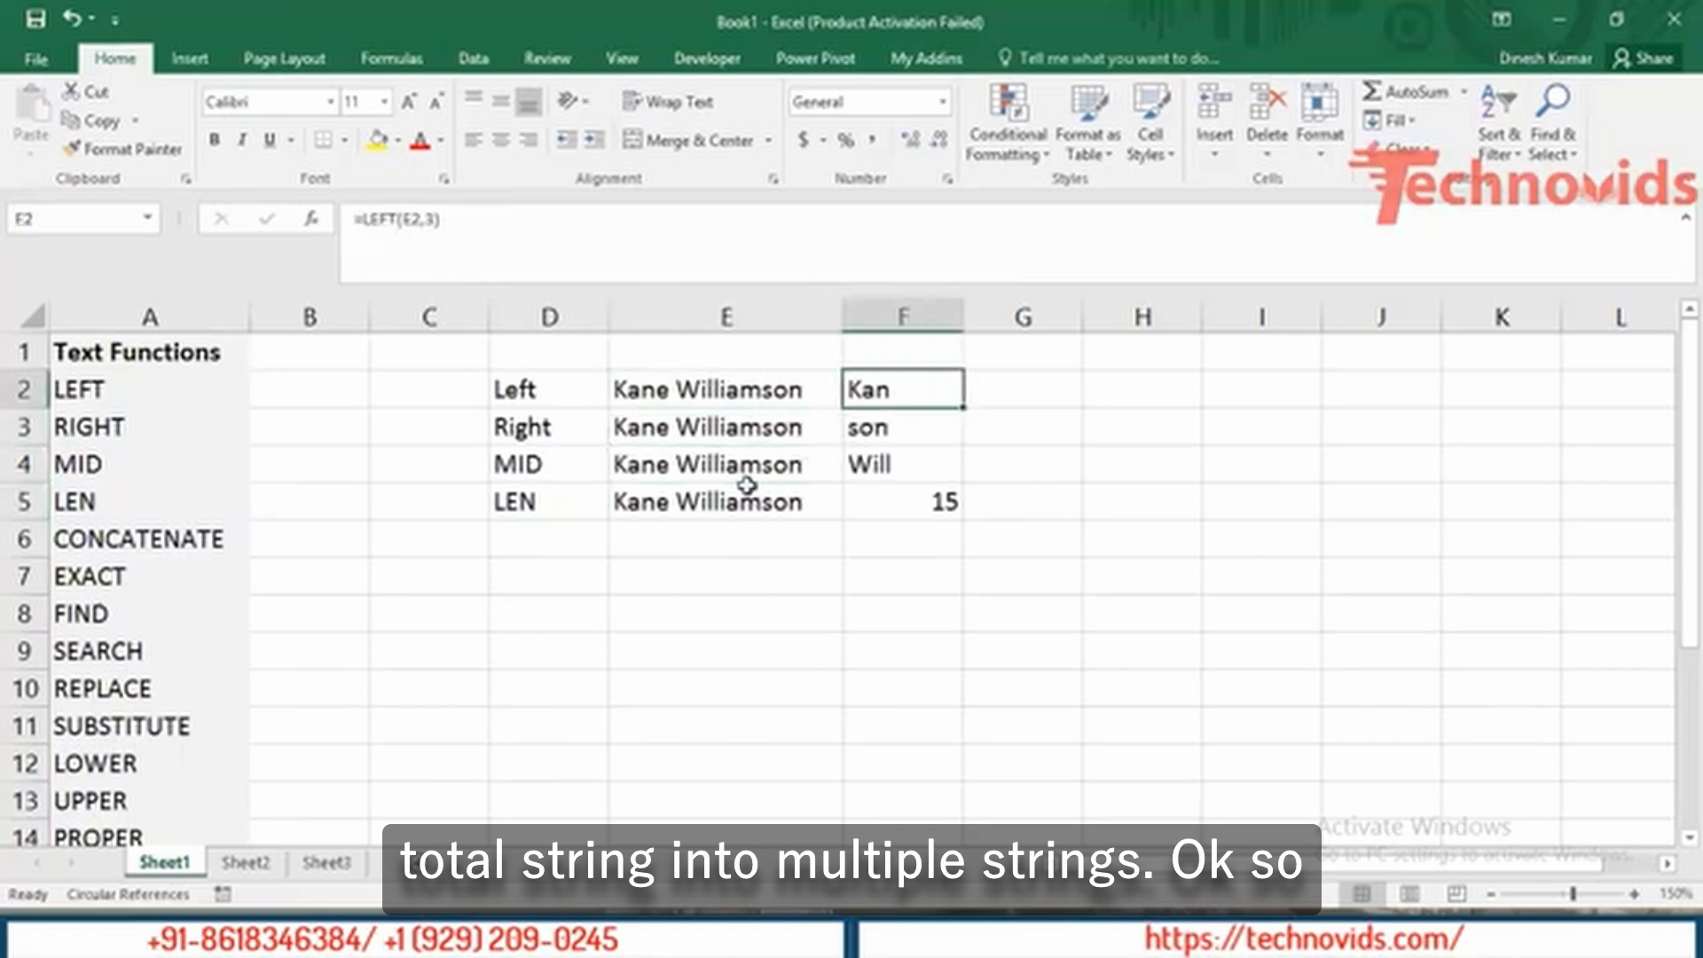
{"action": "key", "text": "Right"}
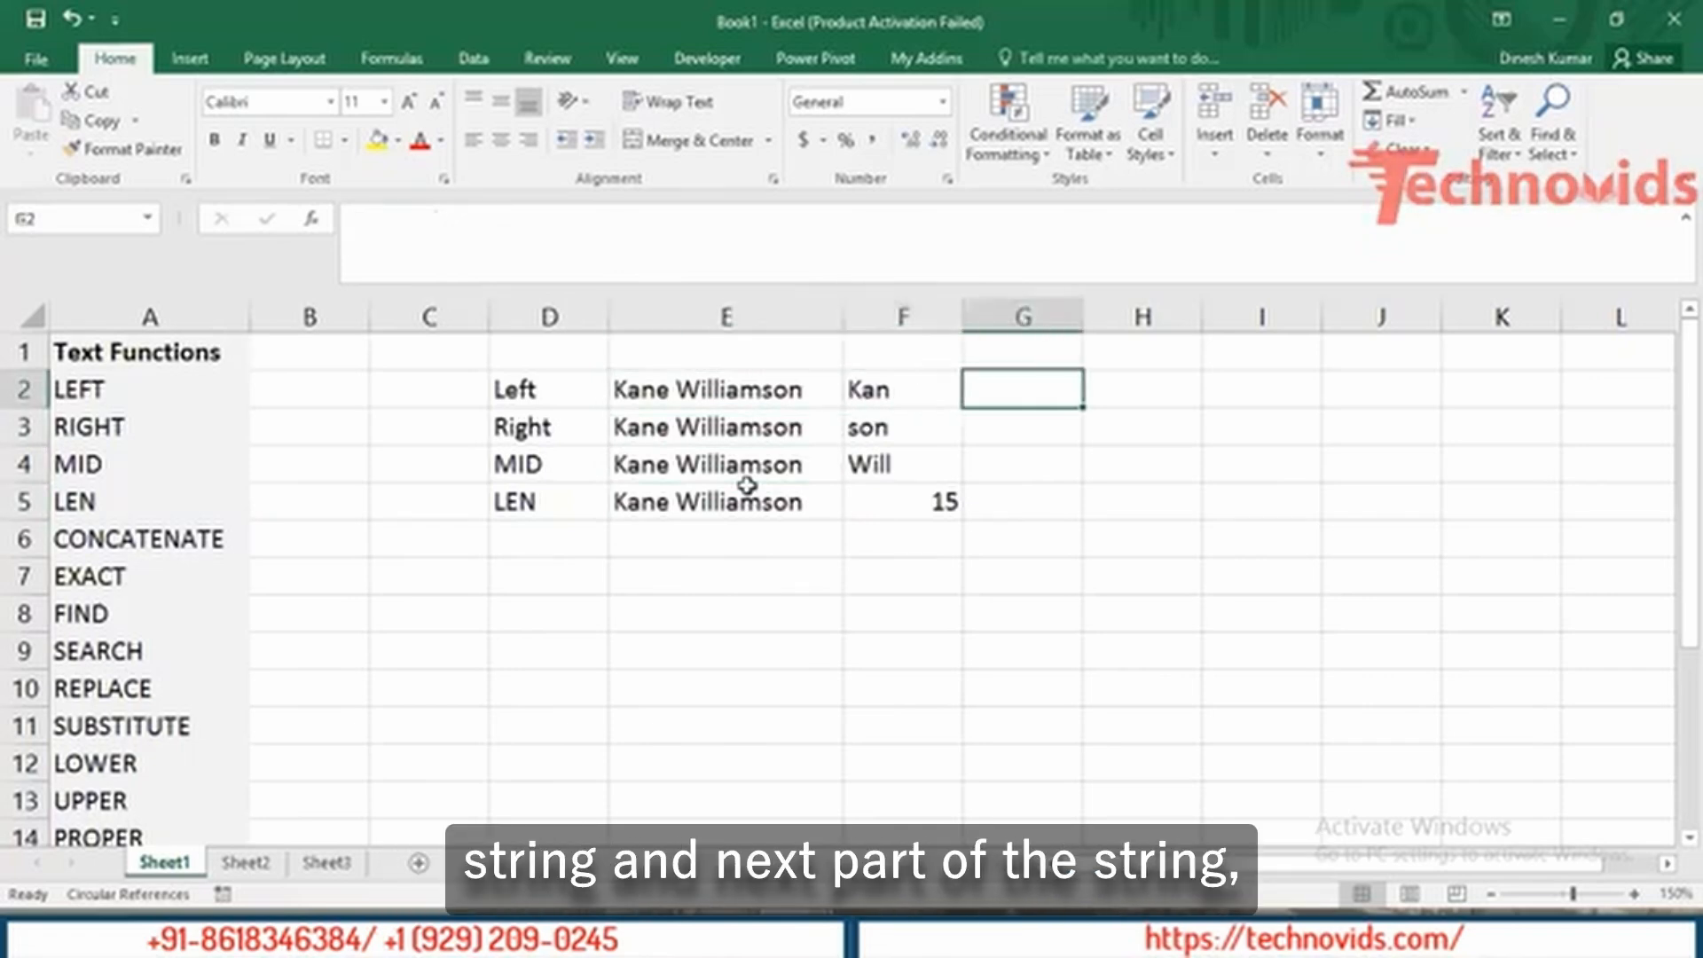
{"action": "key", "text": "Left"}
{"action": "key", "text": "Down"}
{"action": "key", "text": "Down"}
{"action": "key", "text": "Up"}
Type 'abc' in E6 and 'def' in F6.
{"action": "key", "text": "Down"}
{"action": "key", "text": "Down"}
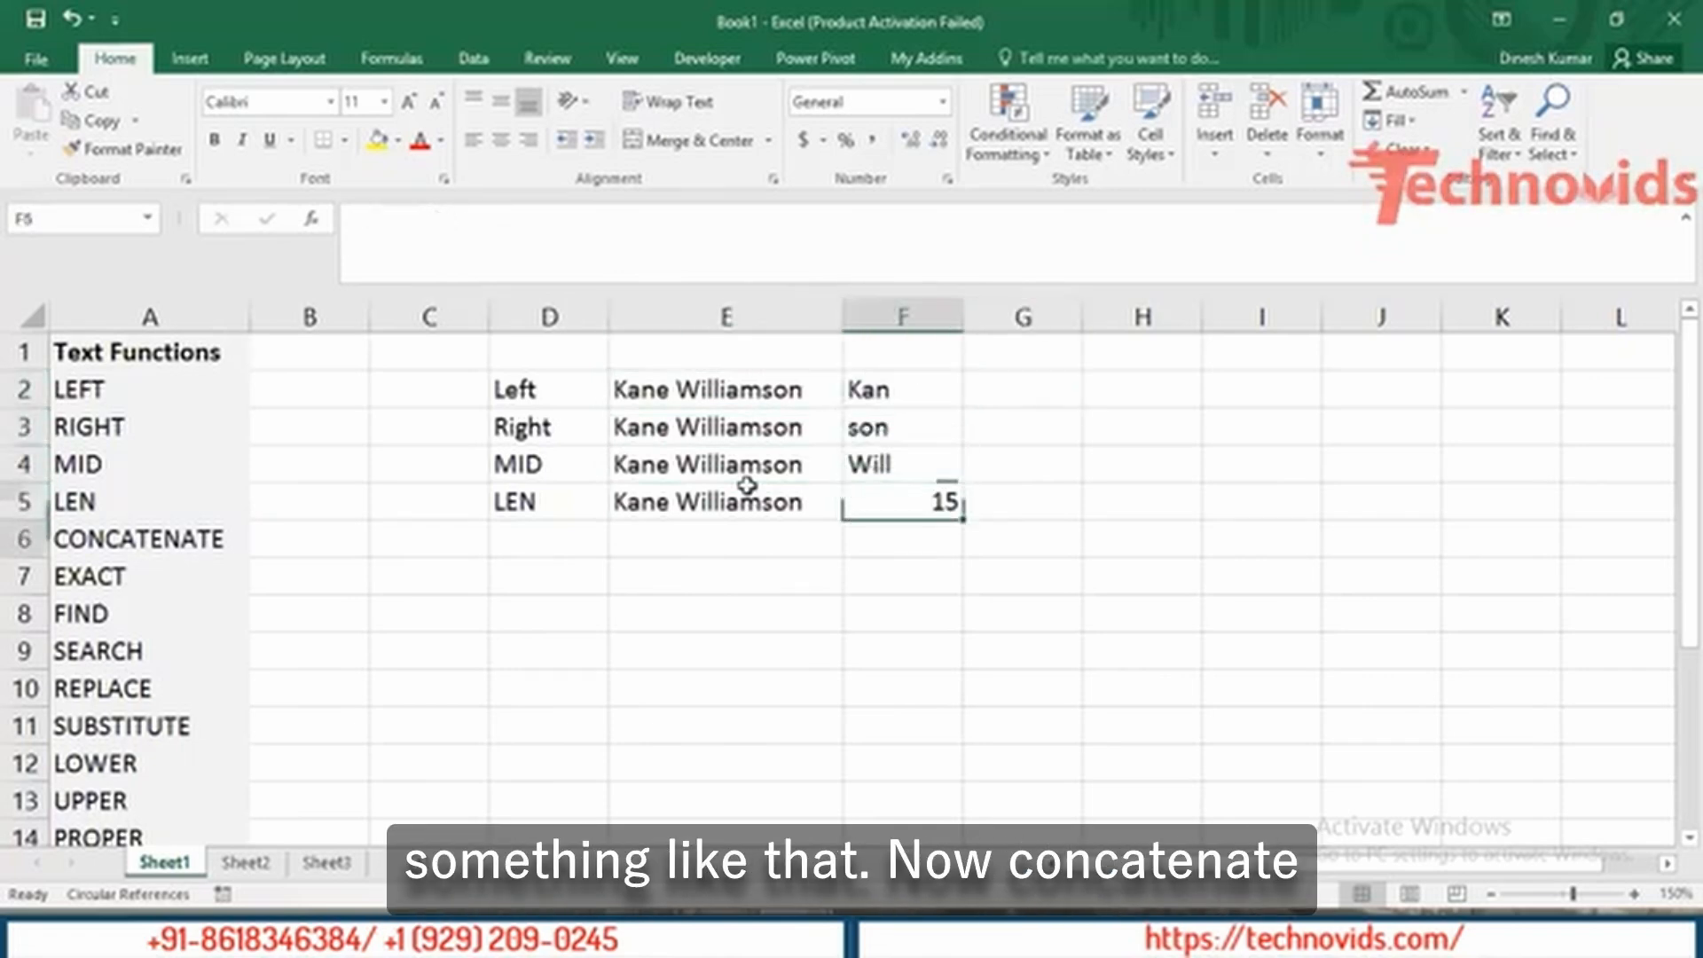
{"action": "key", "text": "Down"}
{"action": "key", "text": "Left"}
{"action": "key", "text": "Left"}
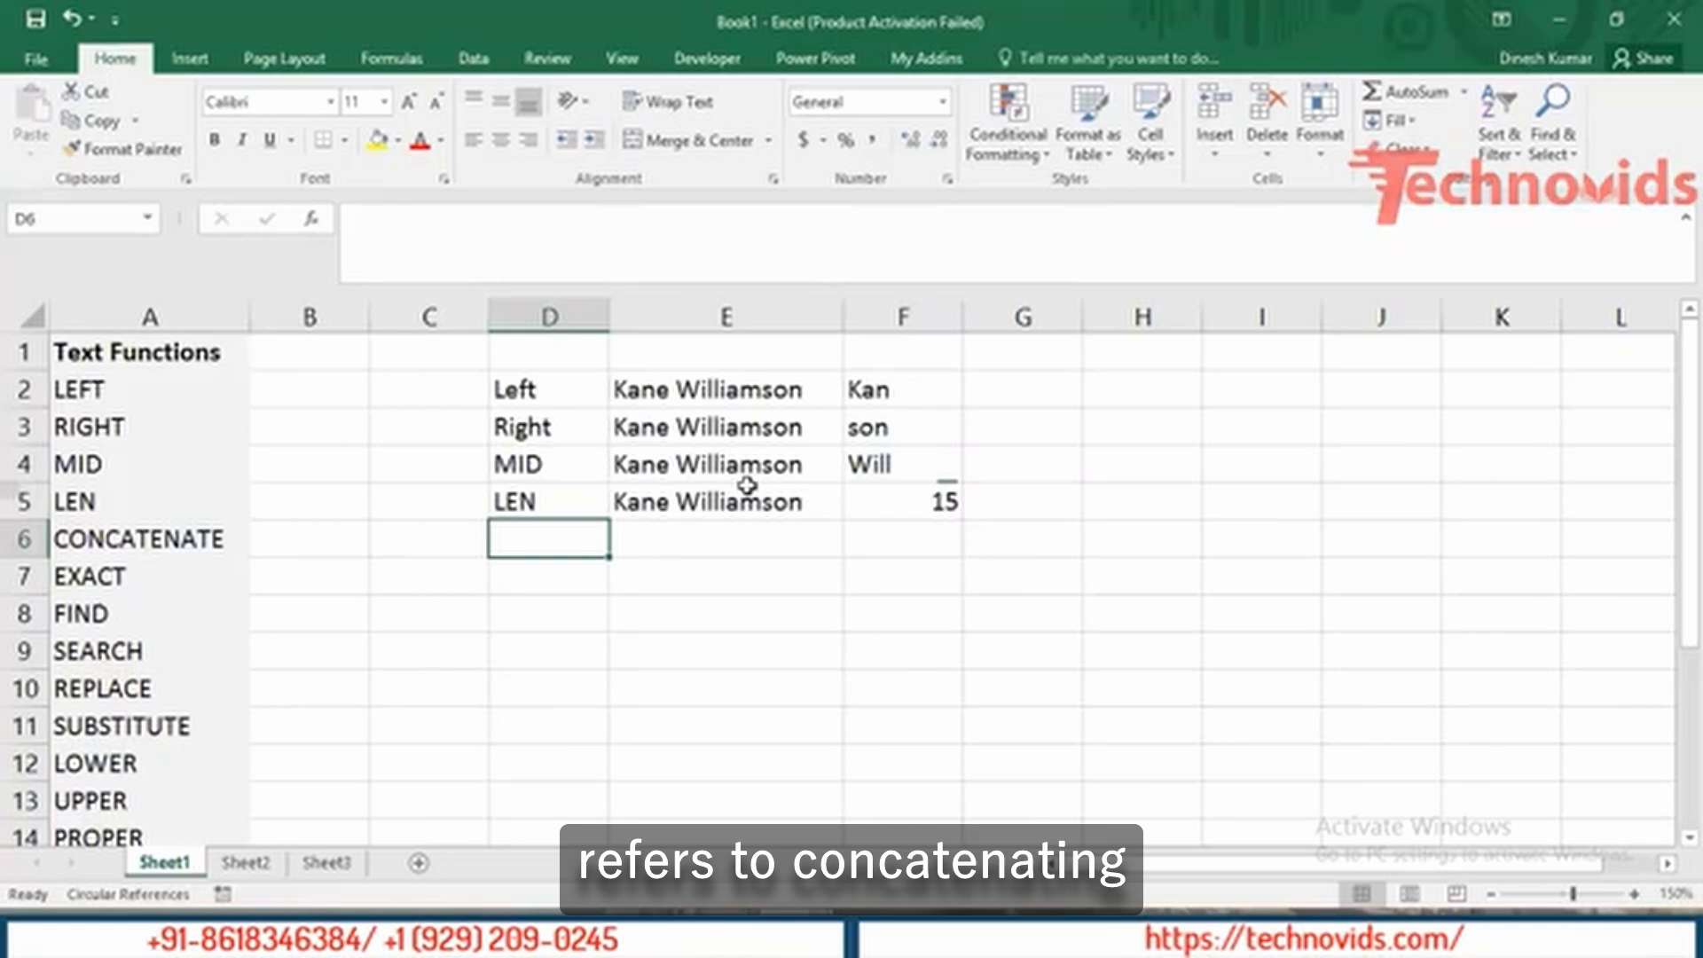
{"action": "key", "text": "Right"}
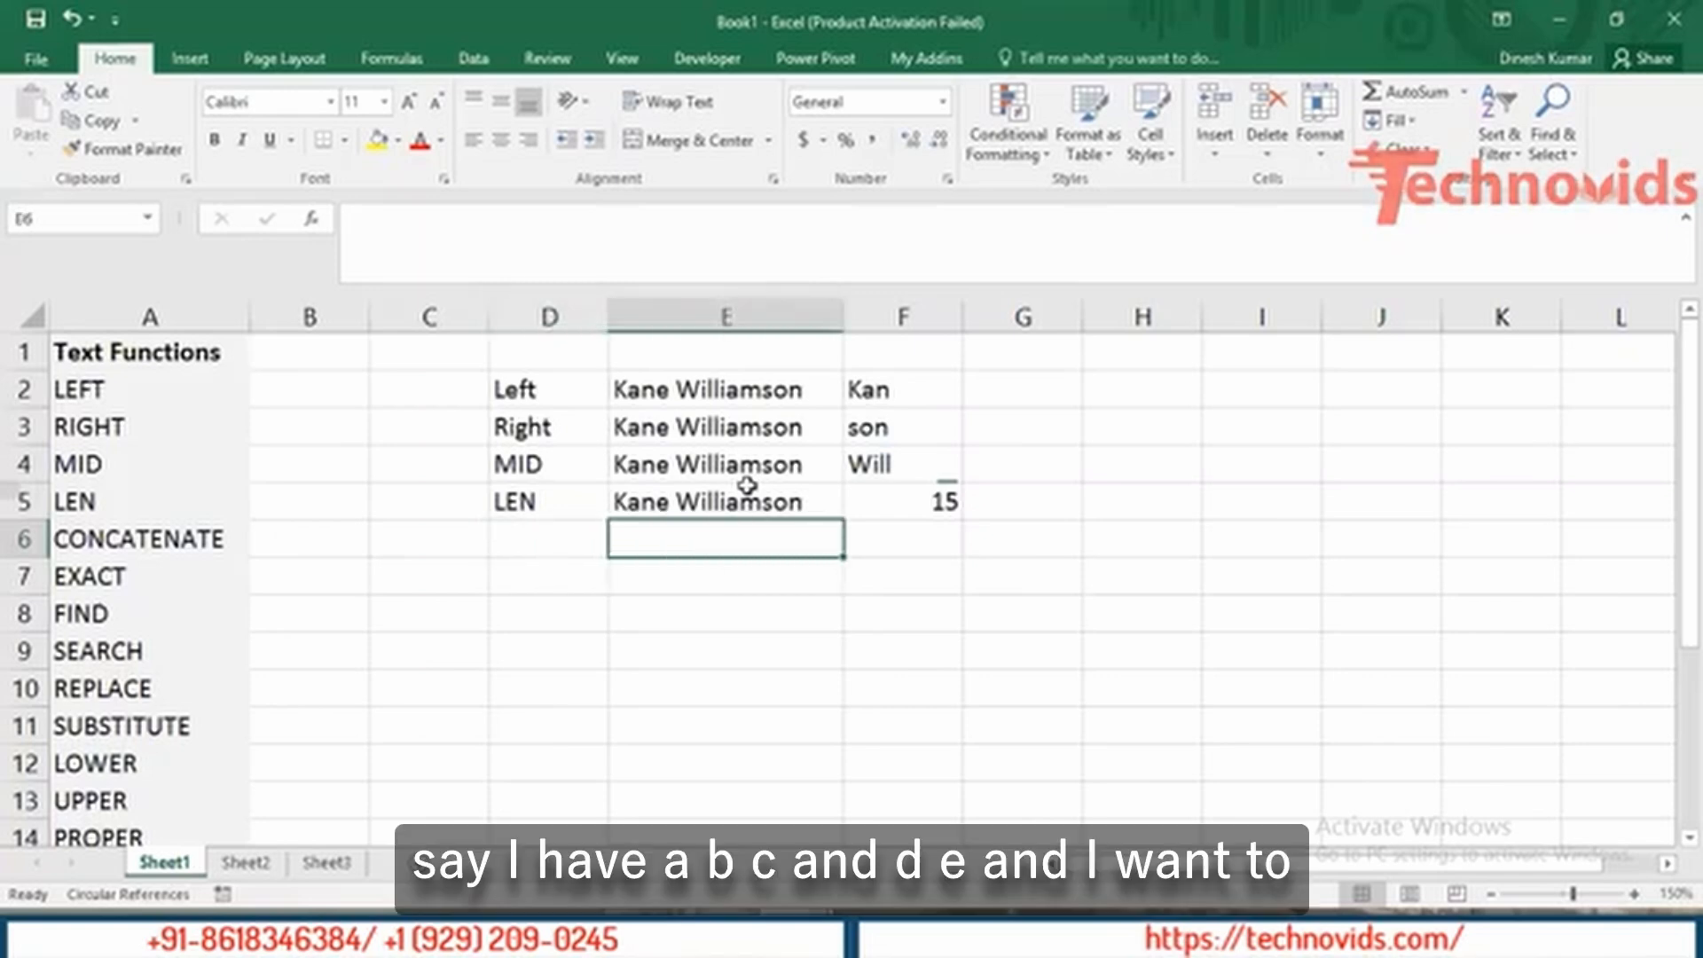
{"action": "type", "text": "abc"}
{"action": "key", "text": "Tab"}
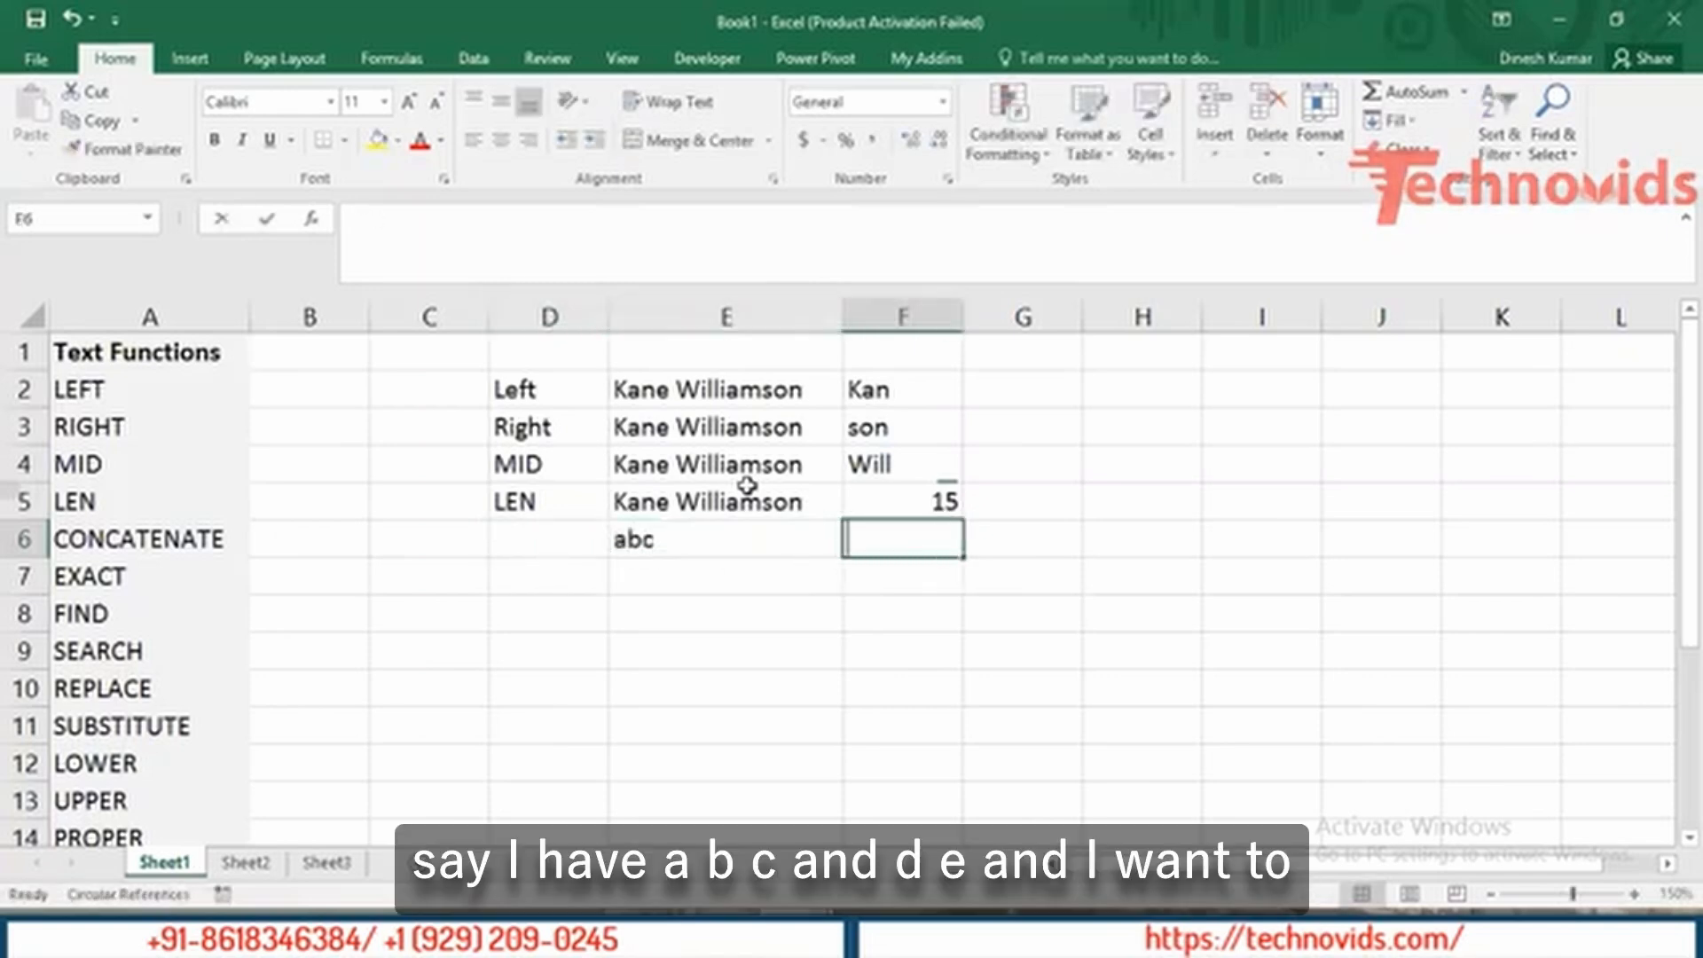
{"action": "type", "text": "def"}
{"action": "key", "text": "Tab"}
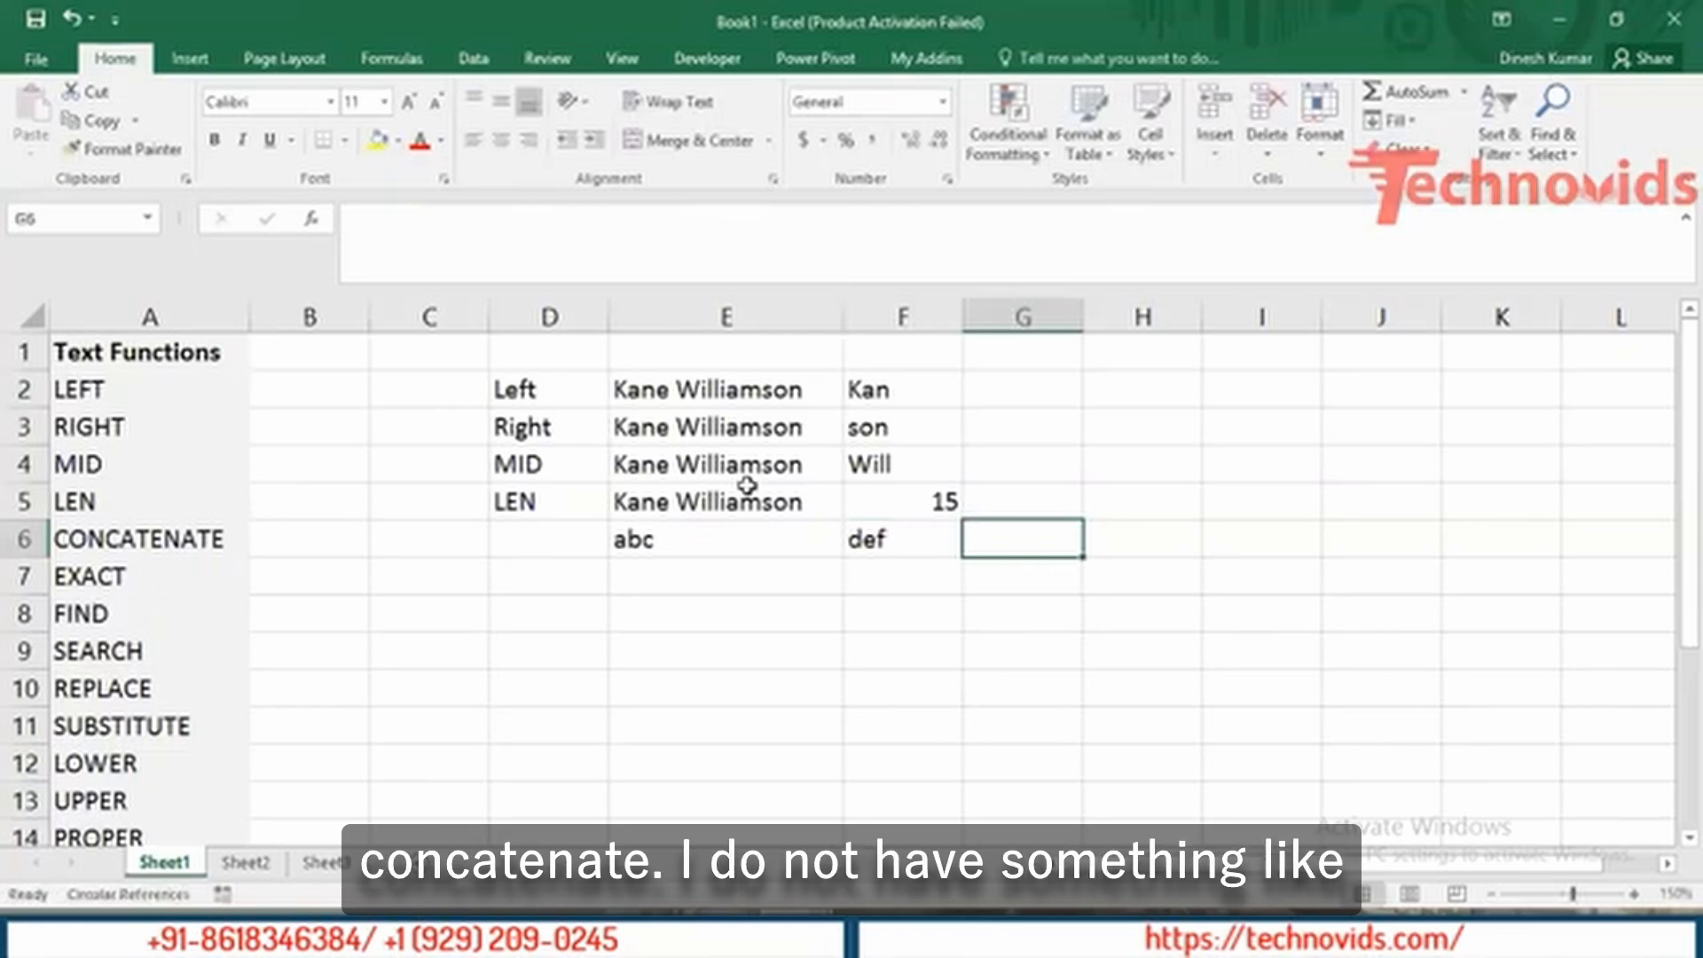
Enter =E6&F6 in G6 to join them into 'abcdef'.
{"action": "type", "text": "="}
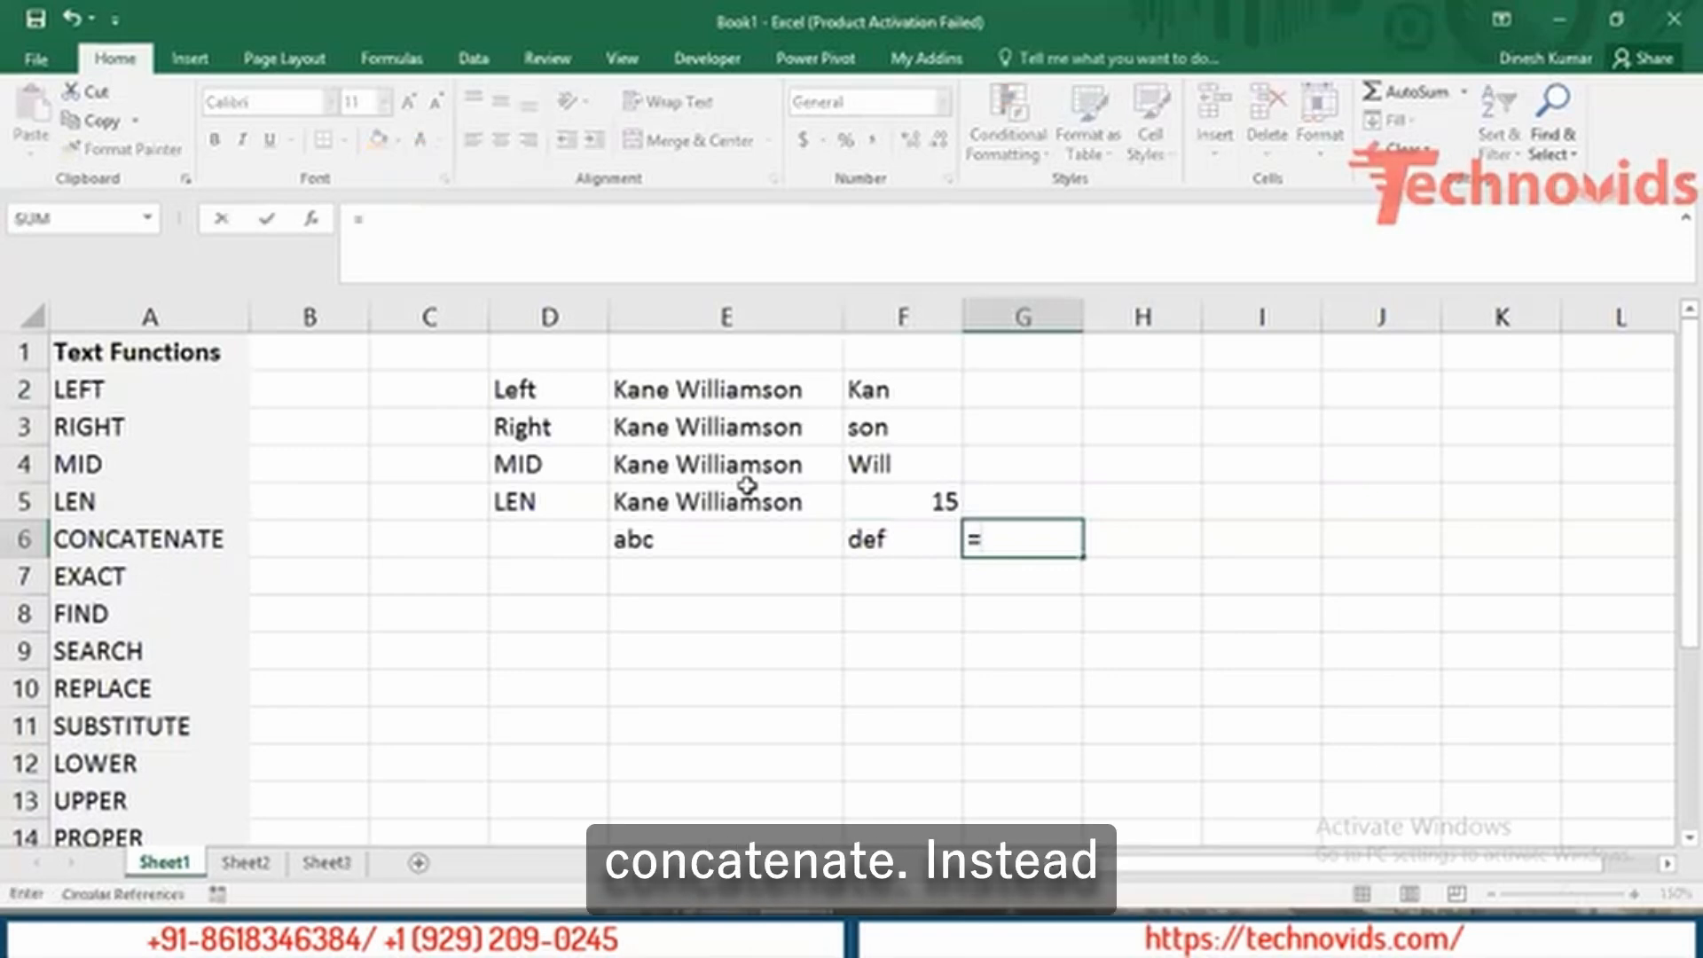
{"action": "key", "text": "Left"}
{"action": "key", "text": "Left"}
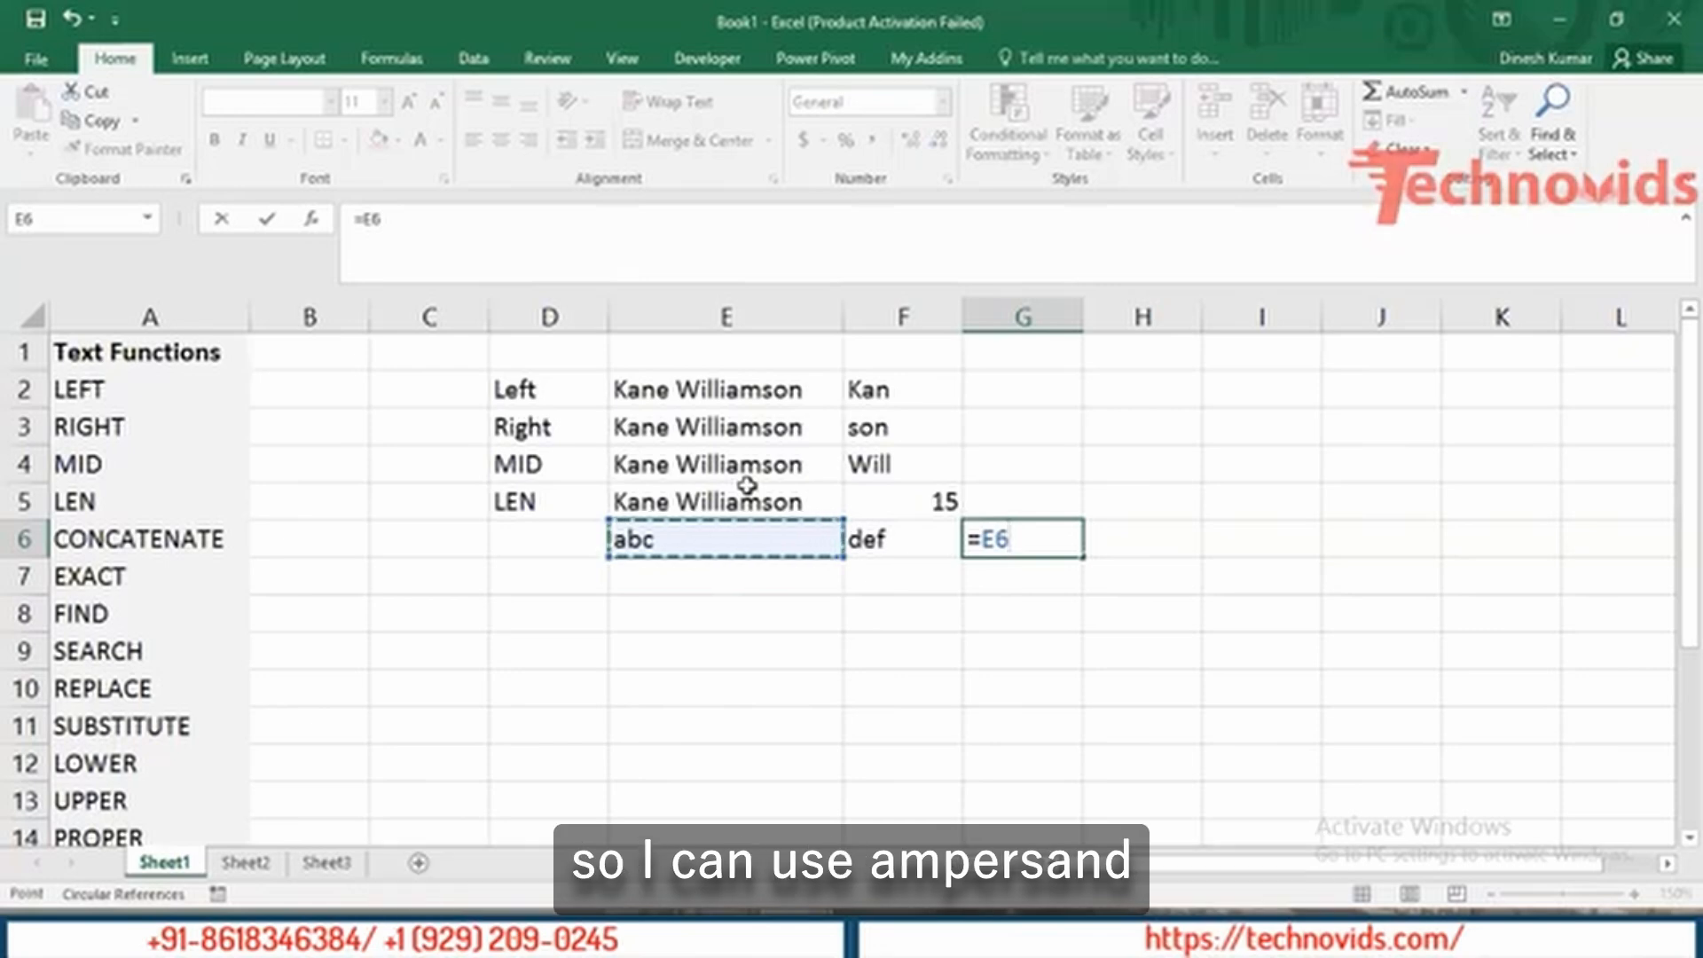
{"action": "type", "text": "&"}
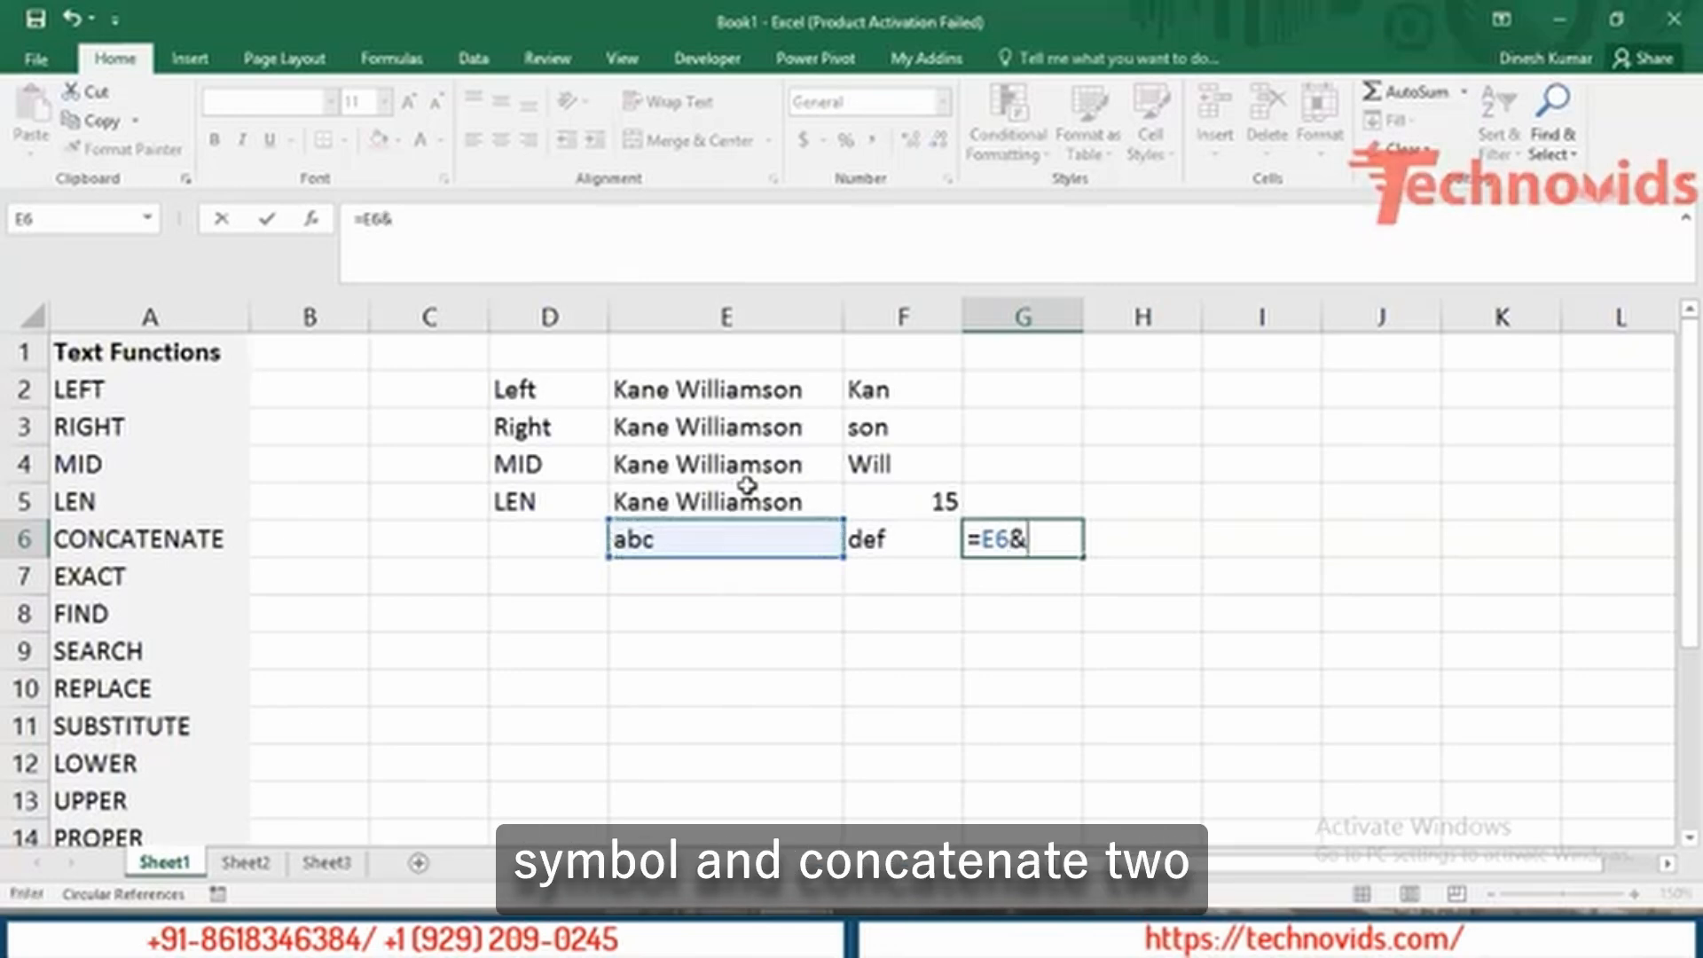
{"action": "key", "text": "Left"}
{"action": "key", "text": "Return"}
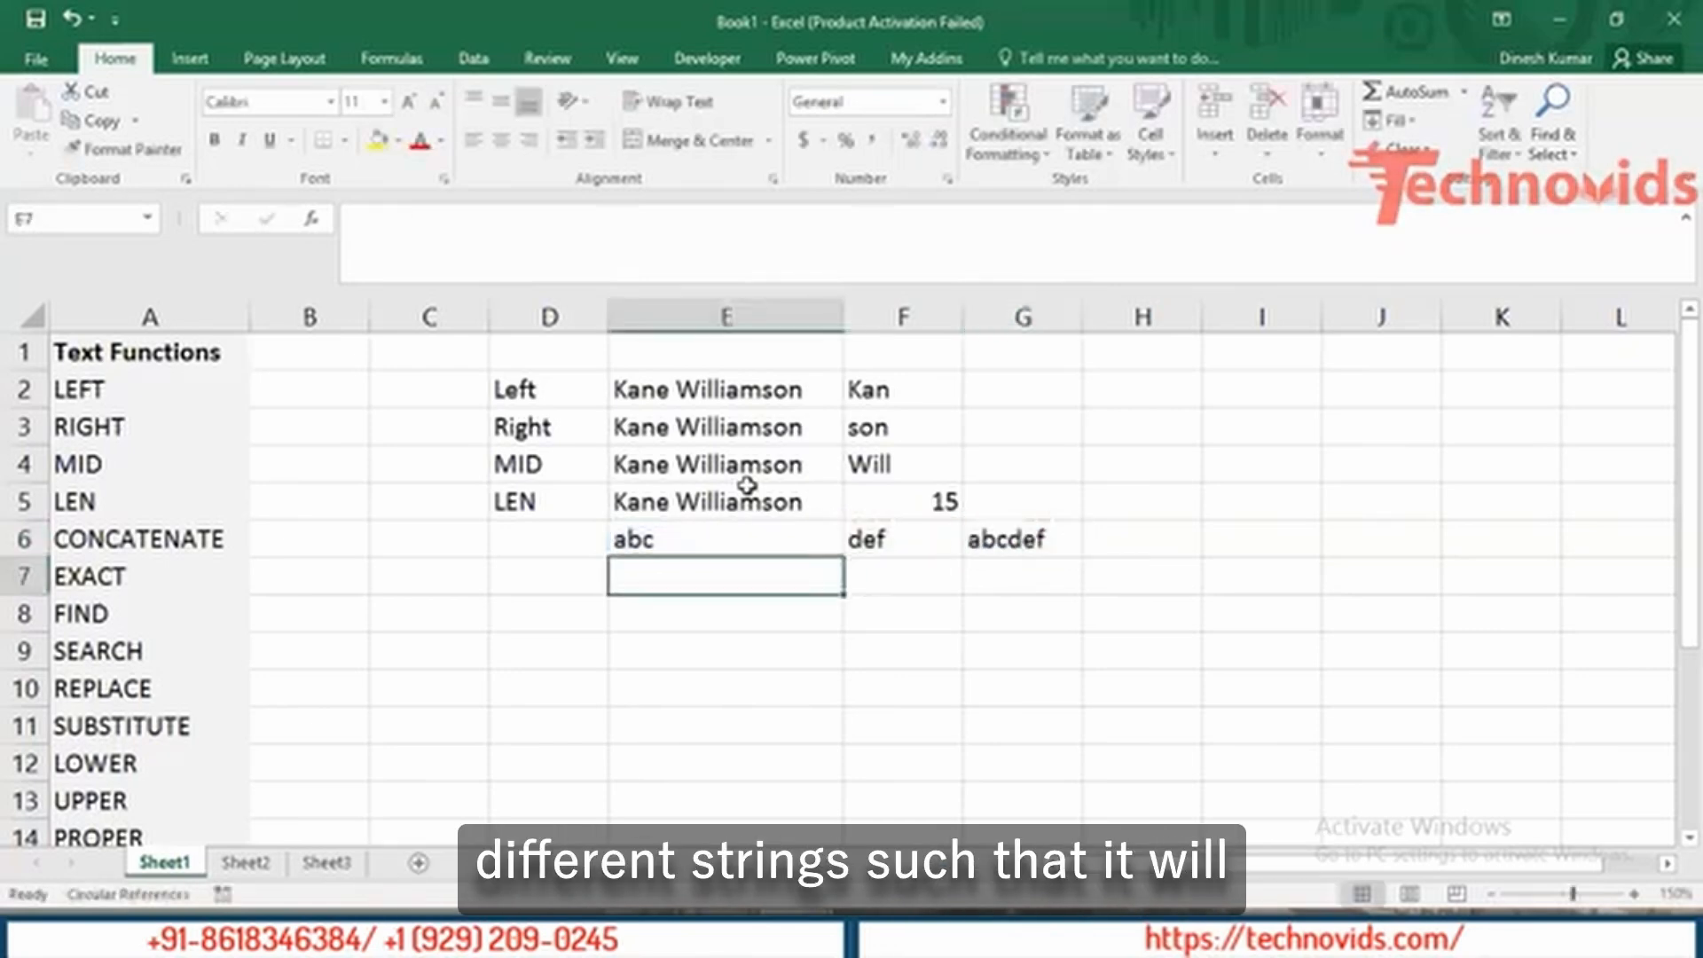
{"action": "key", "text": "Up"}
{"action": "key", "text": "Right"}
{"action": "key", "text": "Right"}
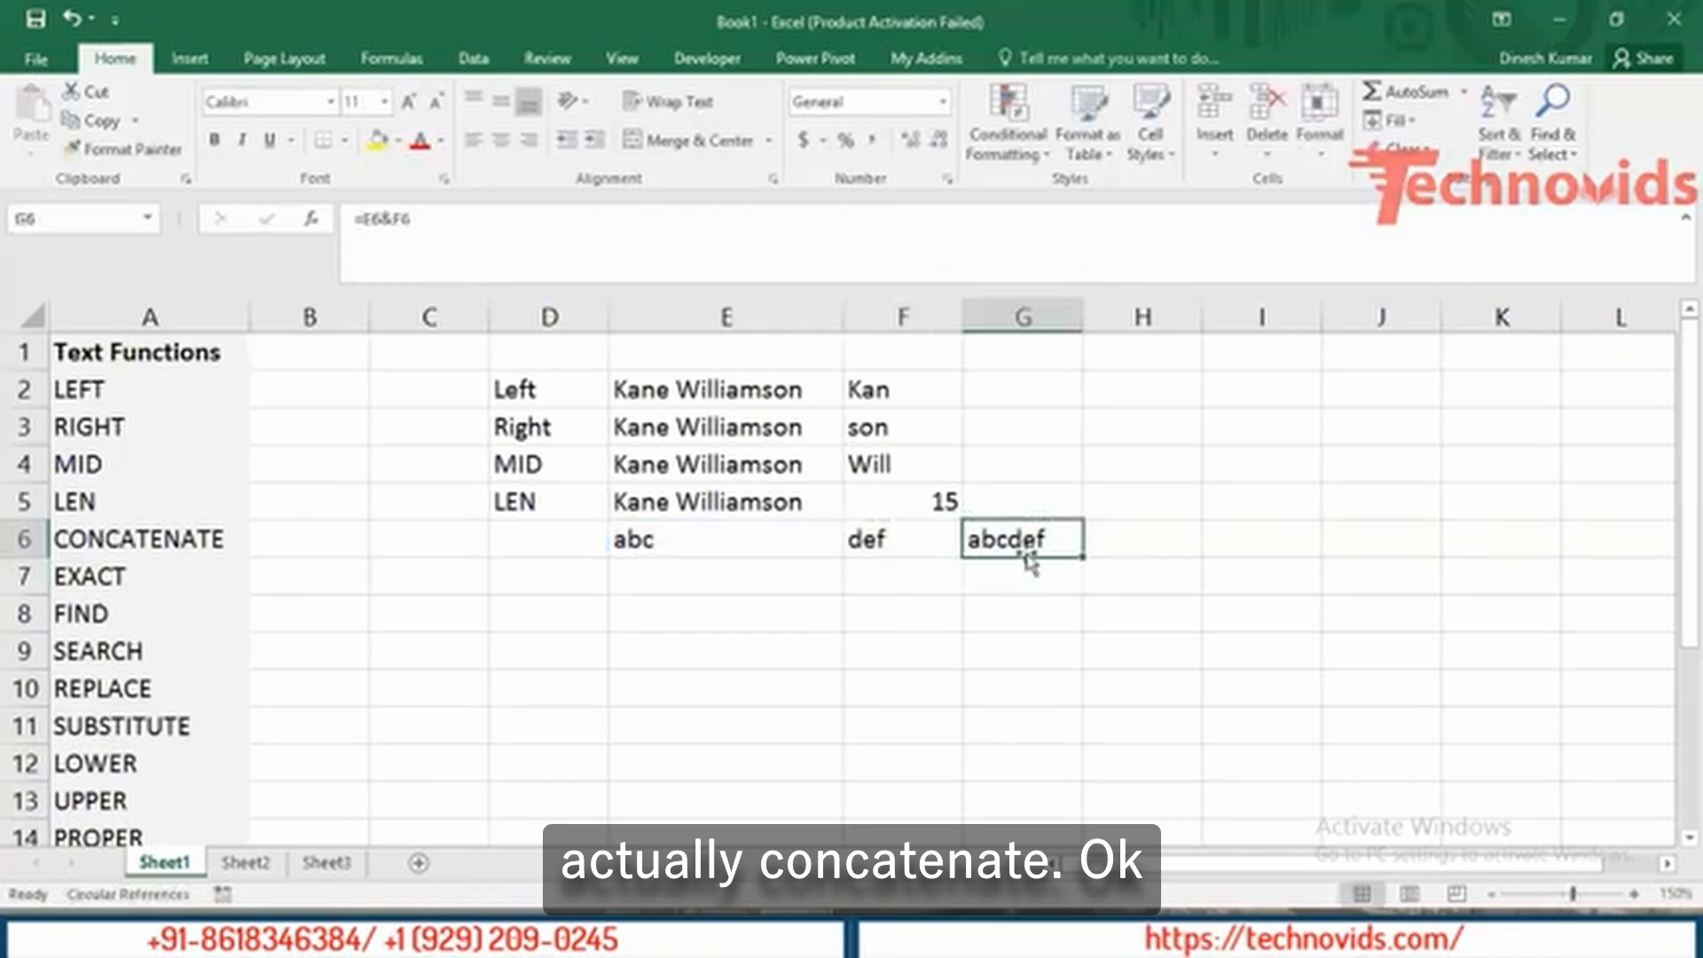
Edit G6 to =E6&" "&F6 so the result reads 'abc def'.
{"action": "double_click", "coordinate": [989, 536]}
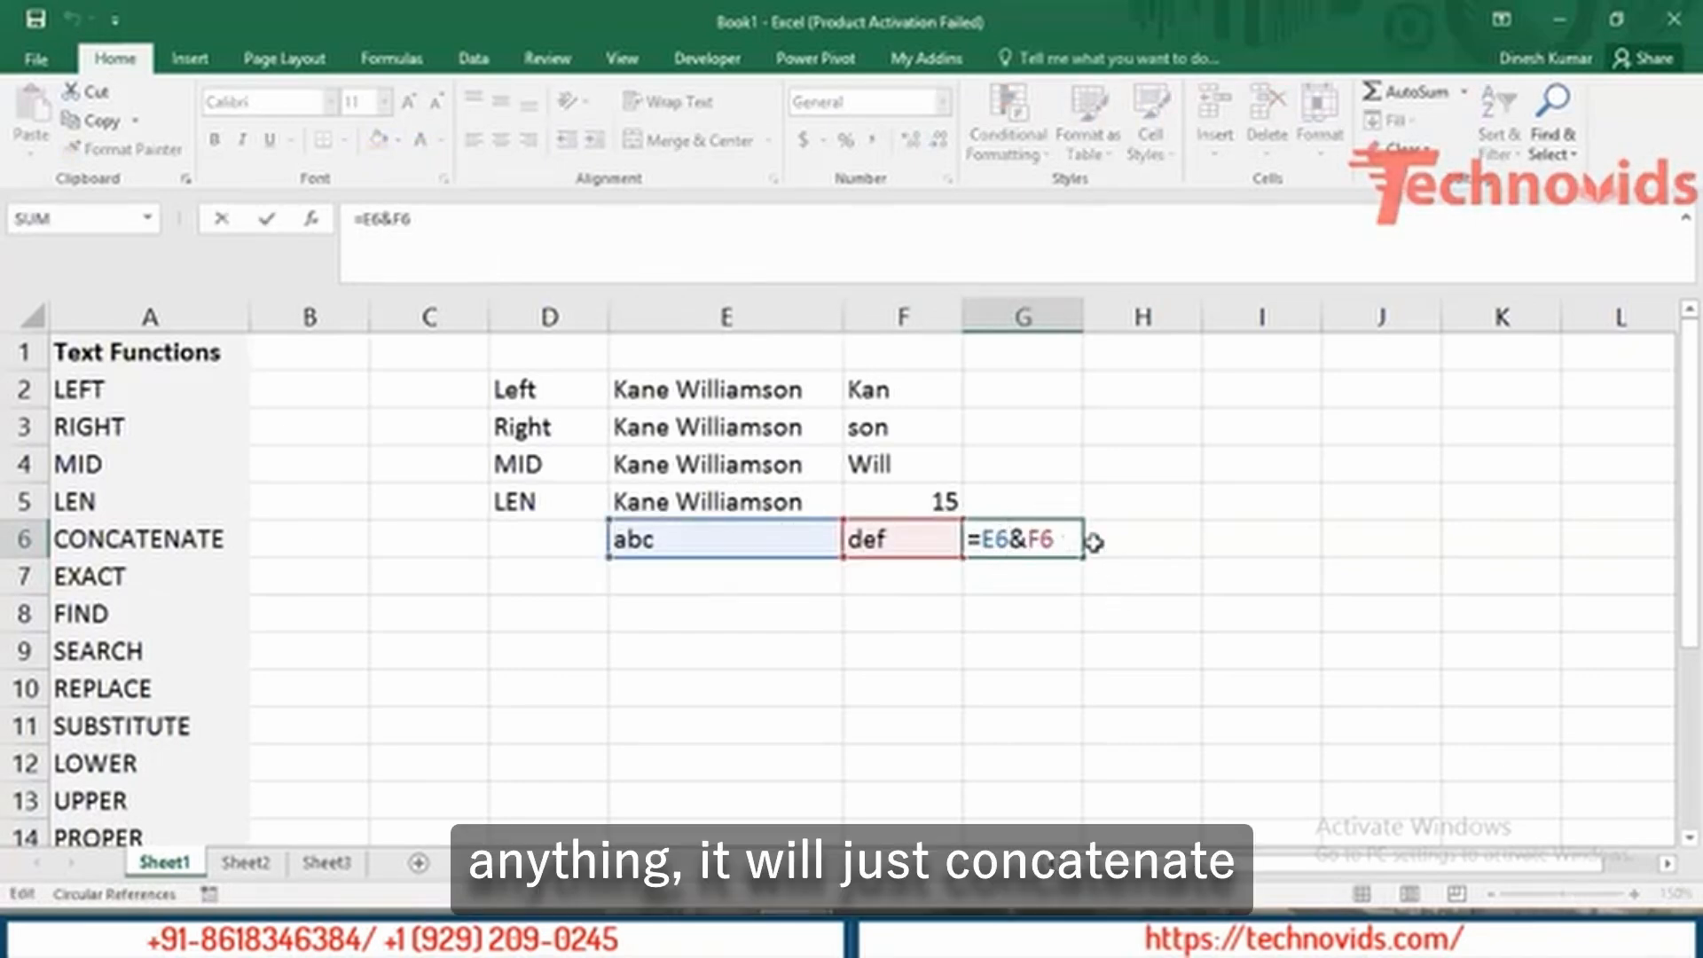
{"action": "key", "text": "Return"}
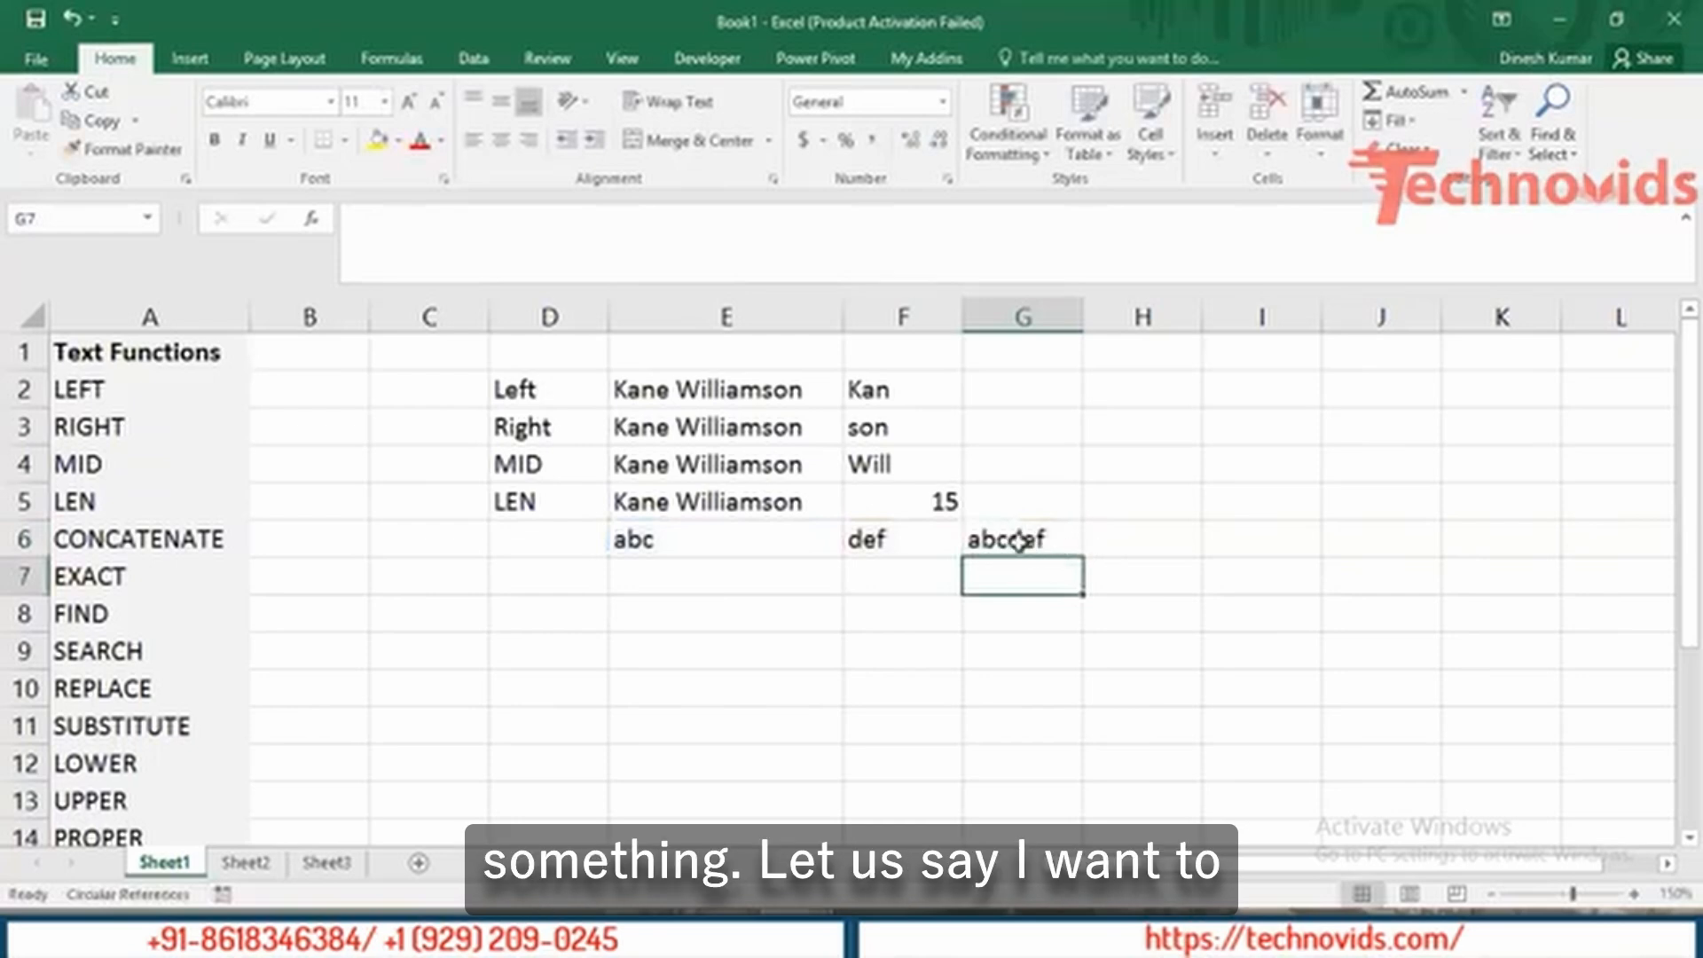
{"action": "double_click", "coordinate": [1018, 539]}
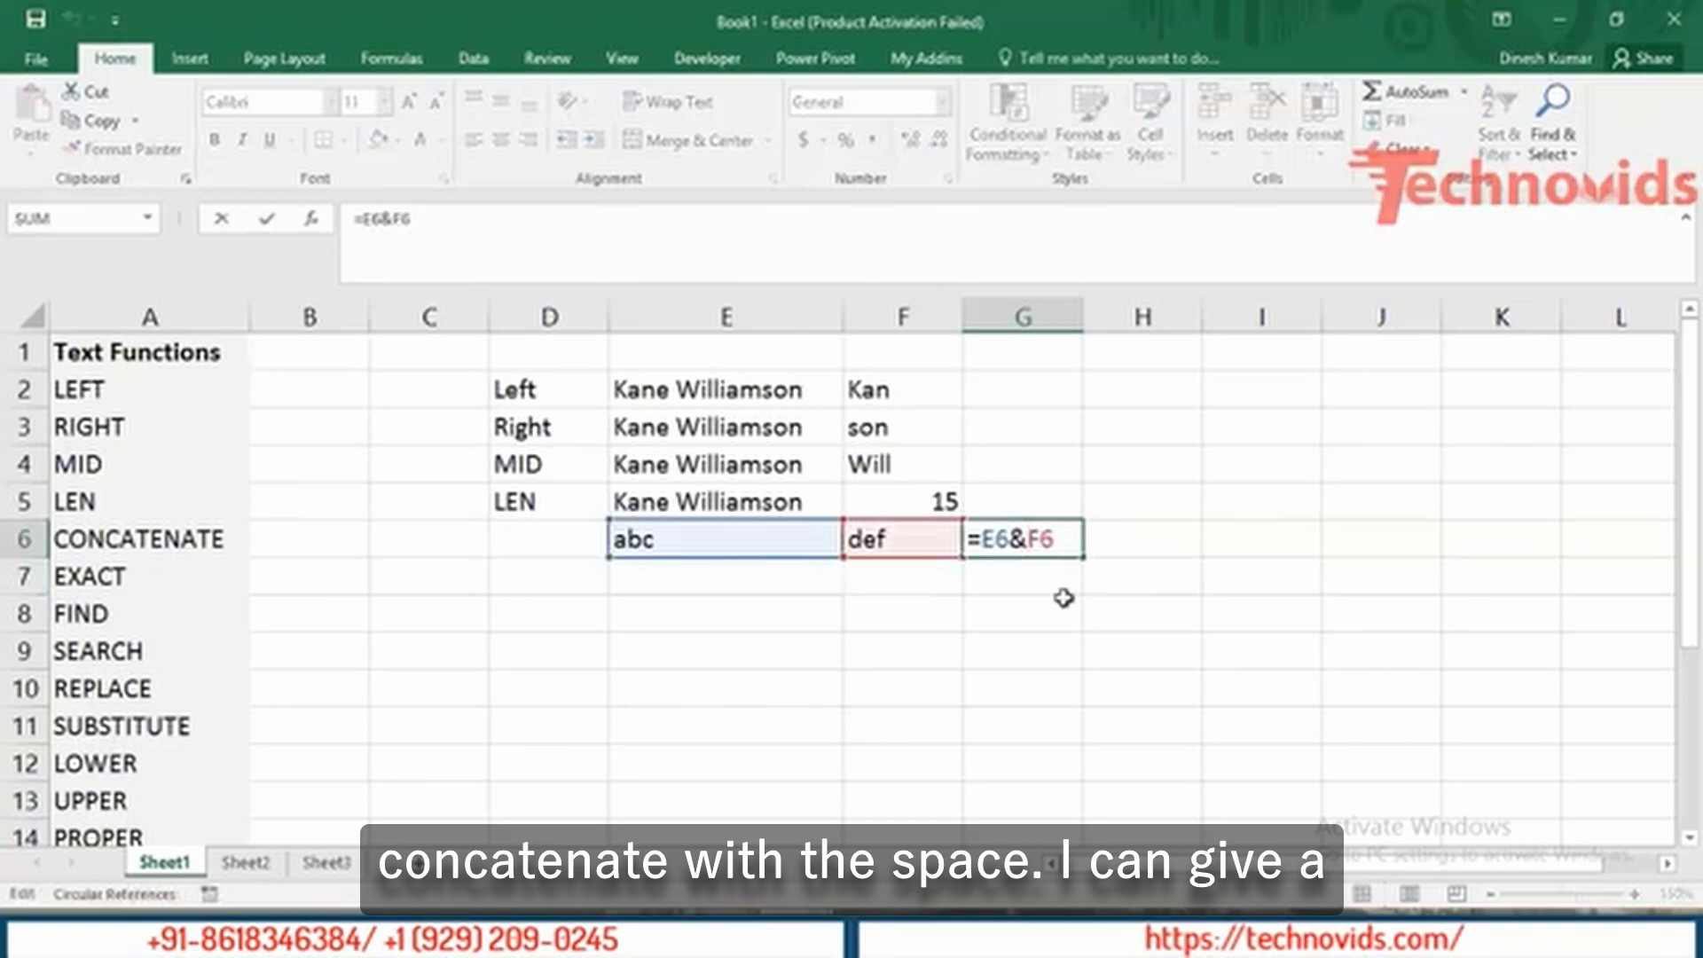
{"action": "type", "text": "\" \" "}
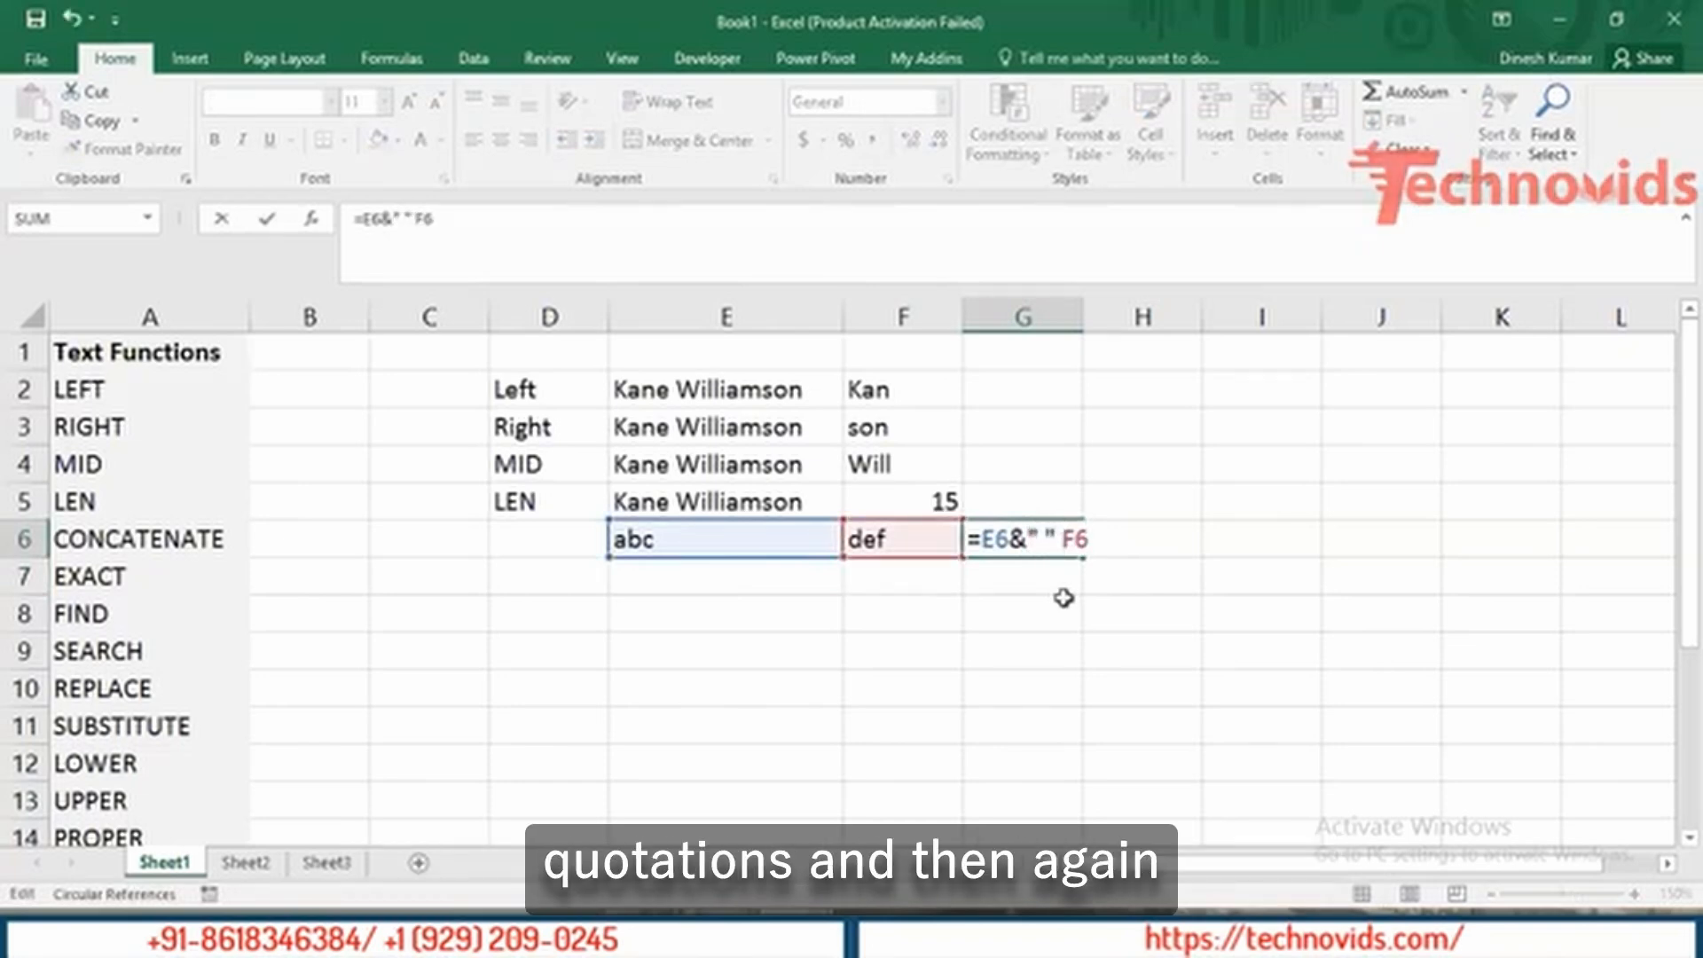
{"action": "type", "text": "&"}
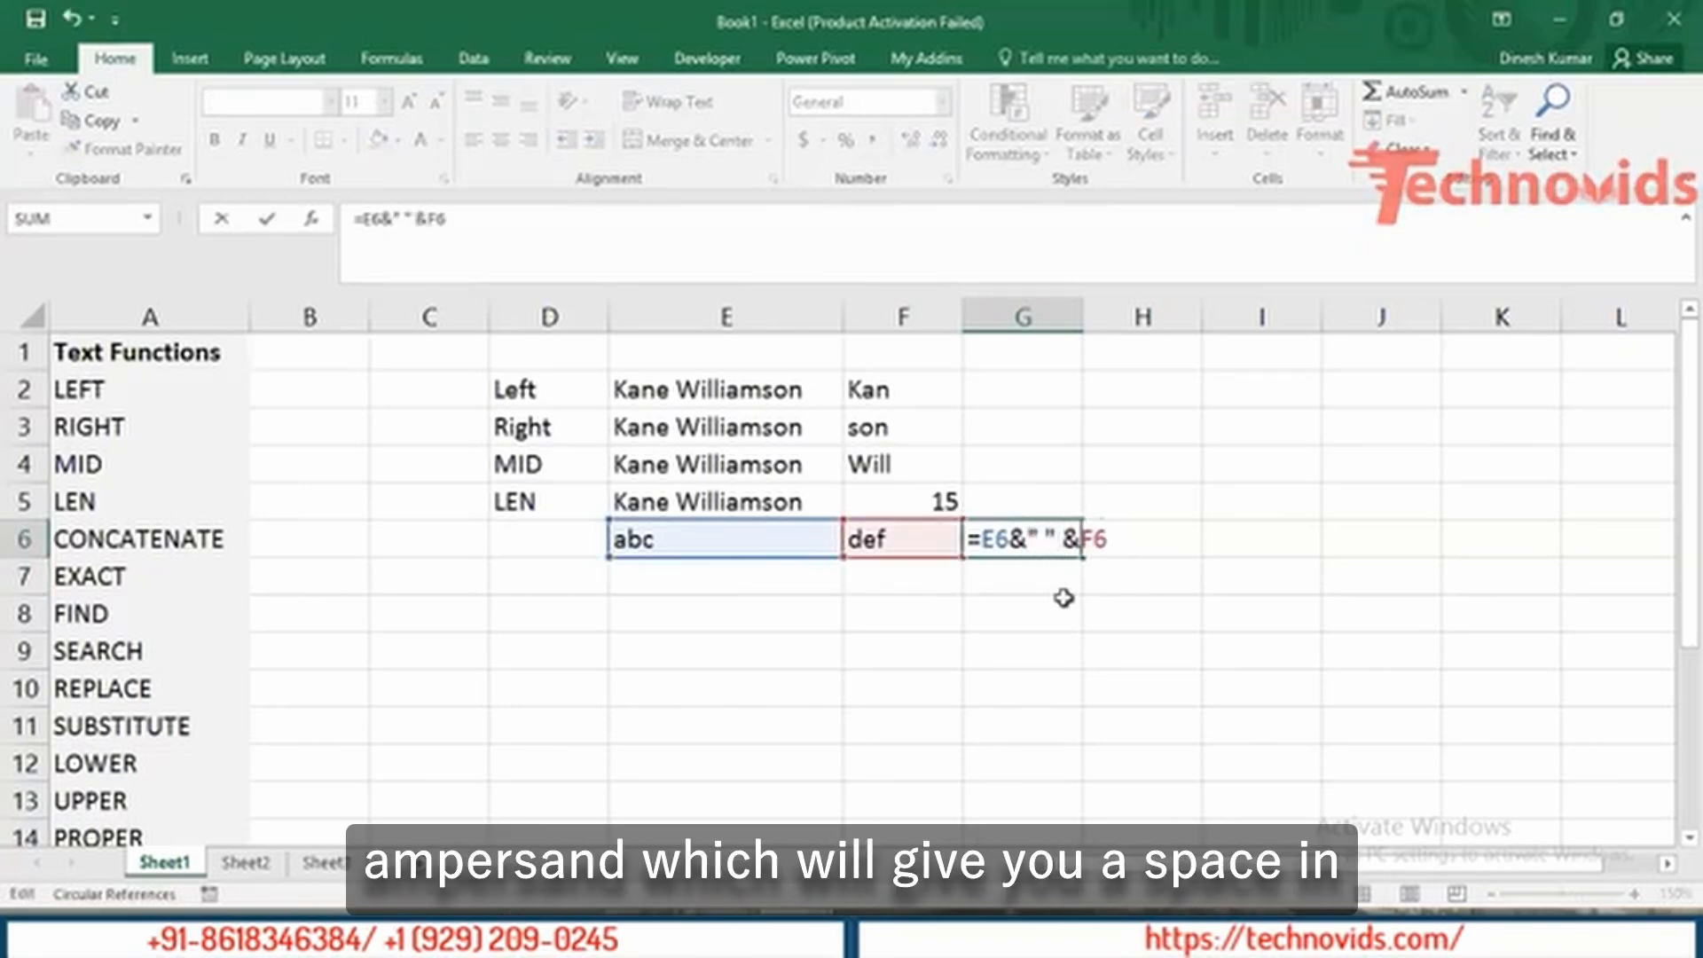
{"action": "key", "text": "Return"}
{"action": "key", "text": "Up"}
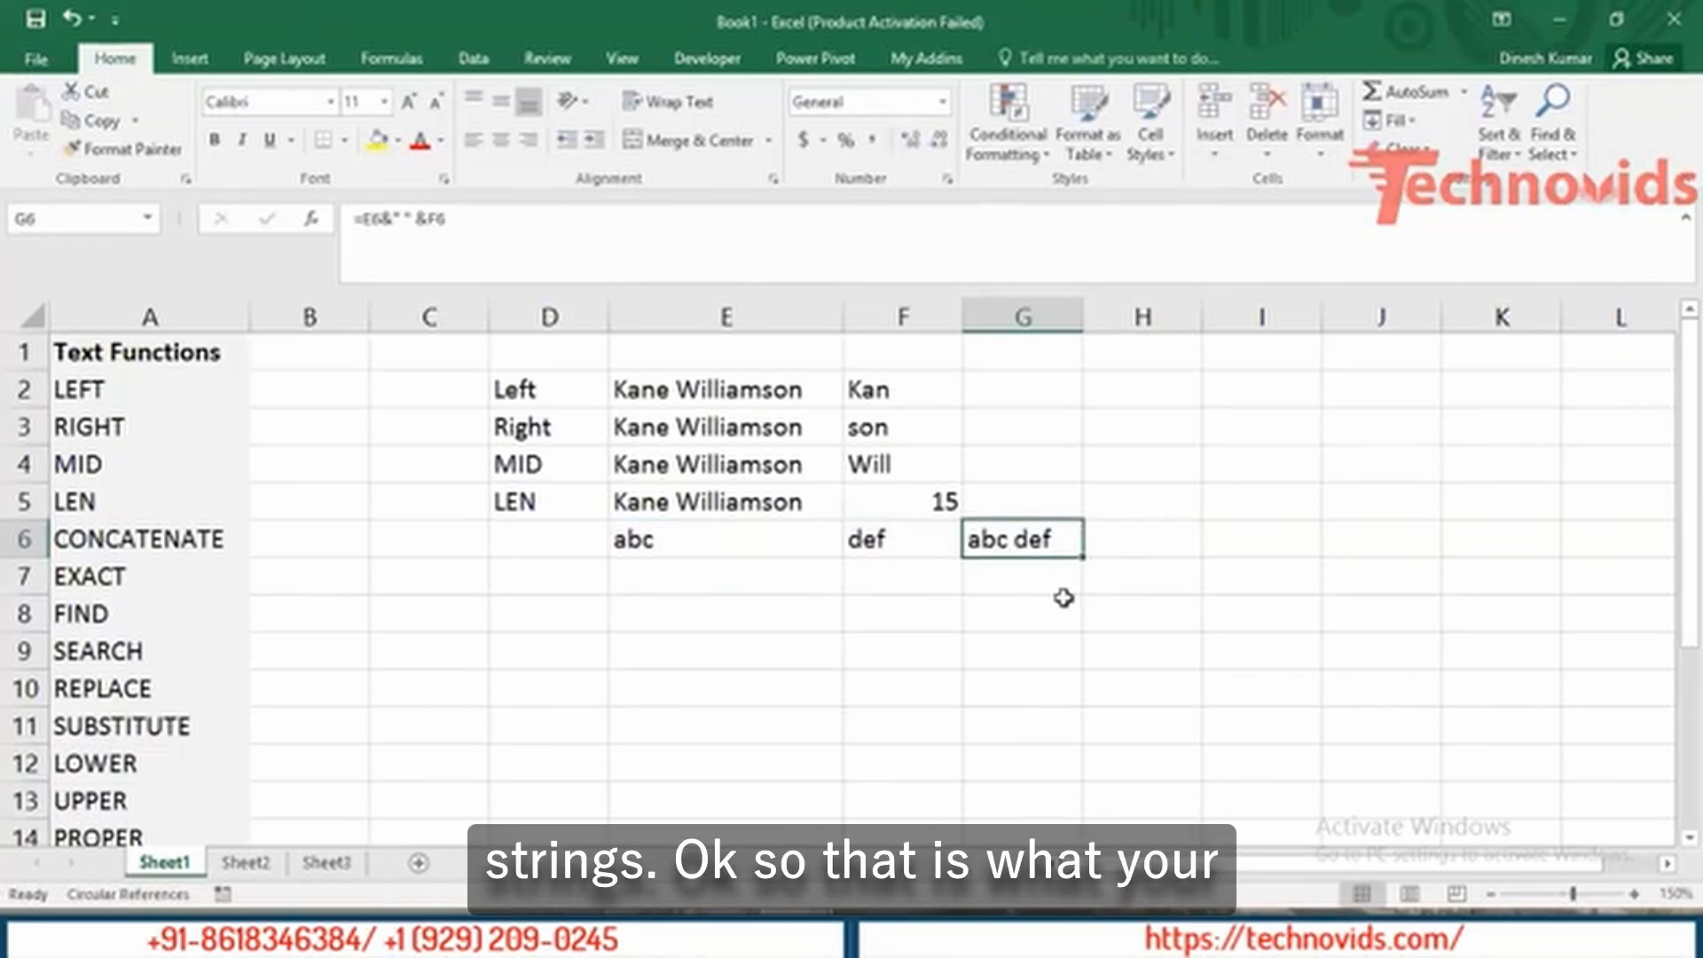
Review the E6 and F6 strings and the G6 formula references, then move to the EXACT row.
{"action": "key", "text": "Left"}
{"action": "key", "text": "Left"}
{"action": "key", "text": "Left"}
{"action": "key", "text": "Left"}
{"action": "key", "text": "Left"}
{"action": "key", "text": "Left"}
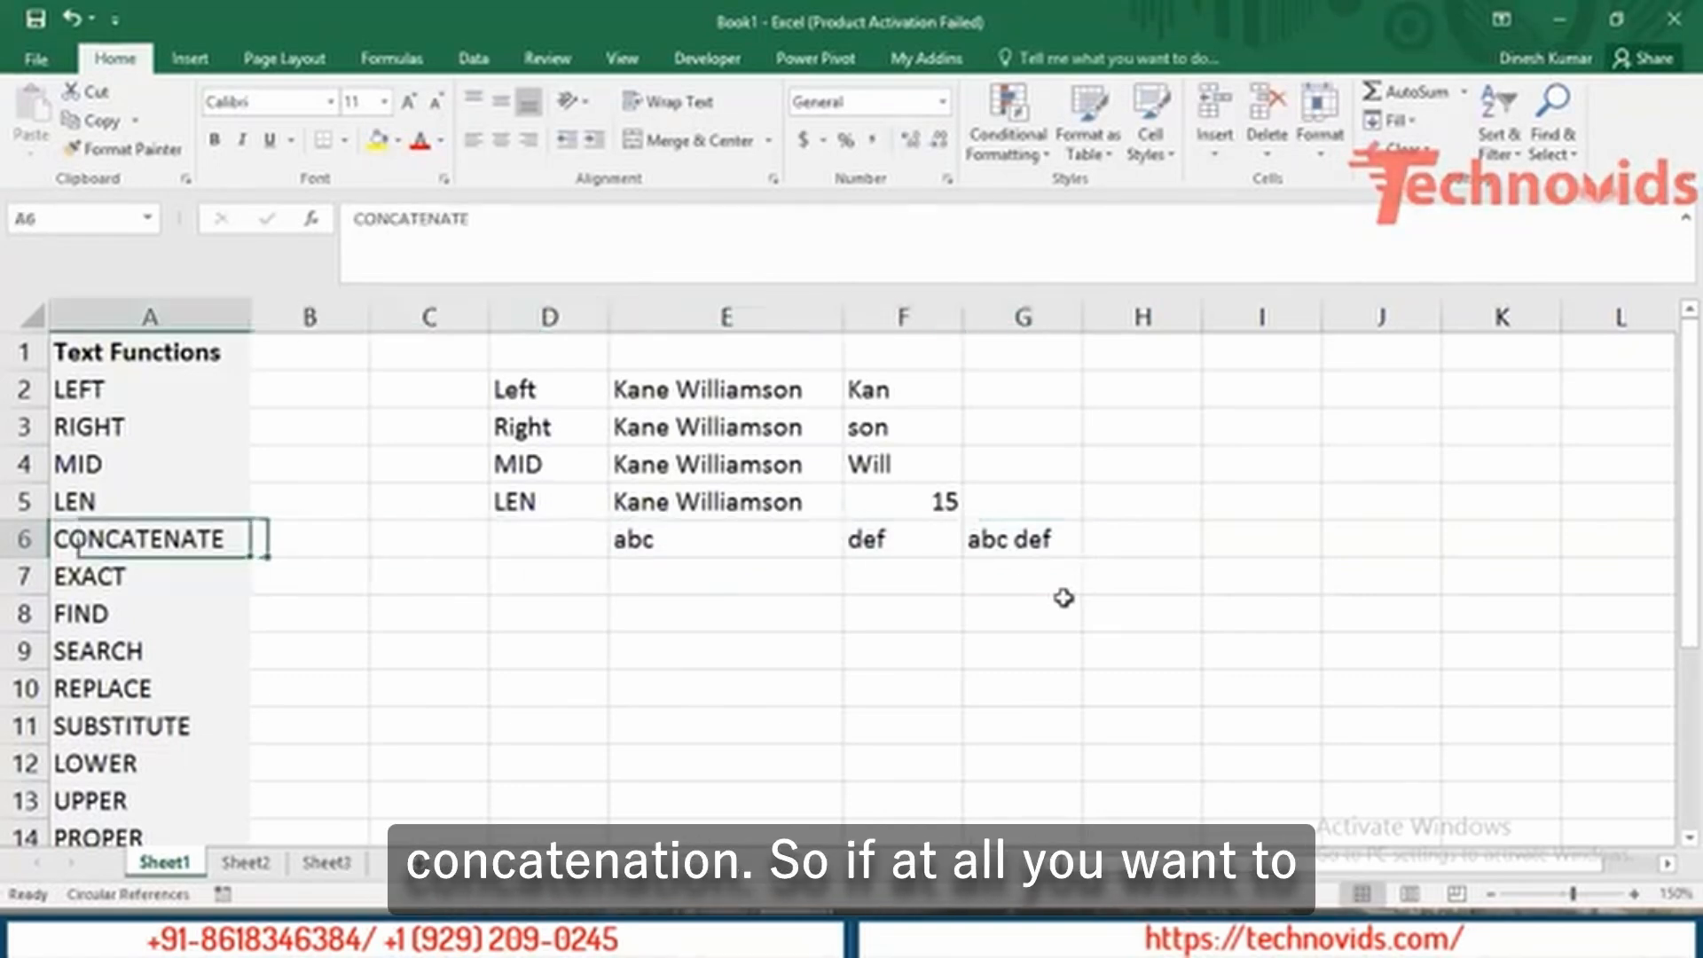
{"action": "key", "text": "Right"}
{"action": "key", "text": "Right"}
{"action": "key", "text": "Right"}
{"action": "key", "text": "Right"}
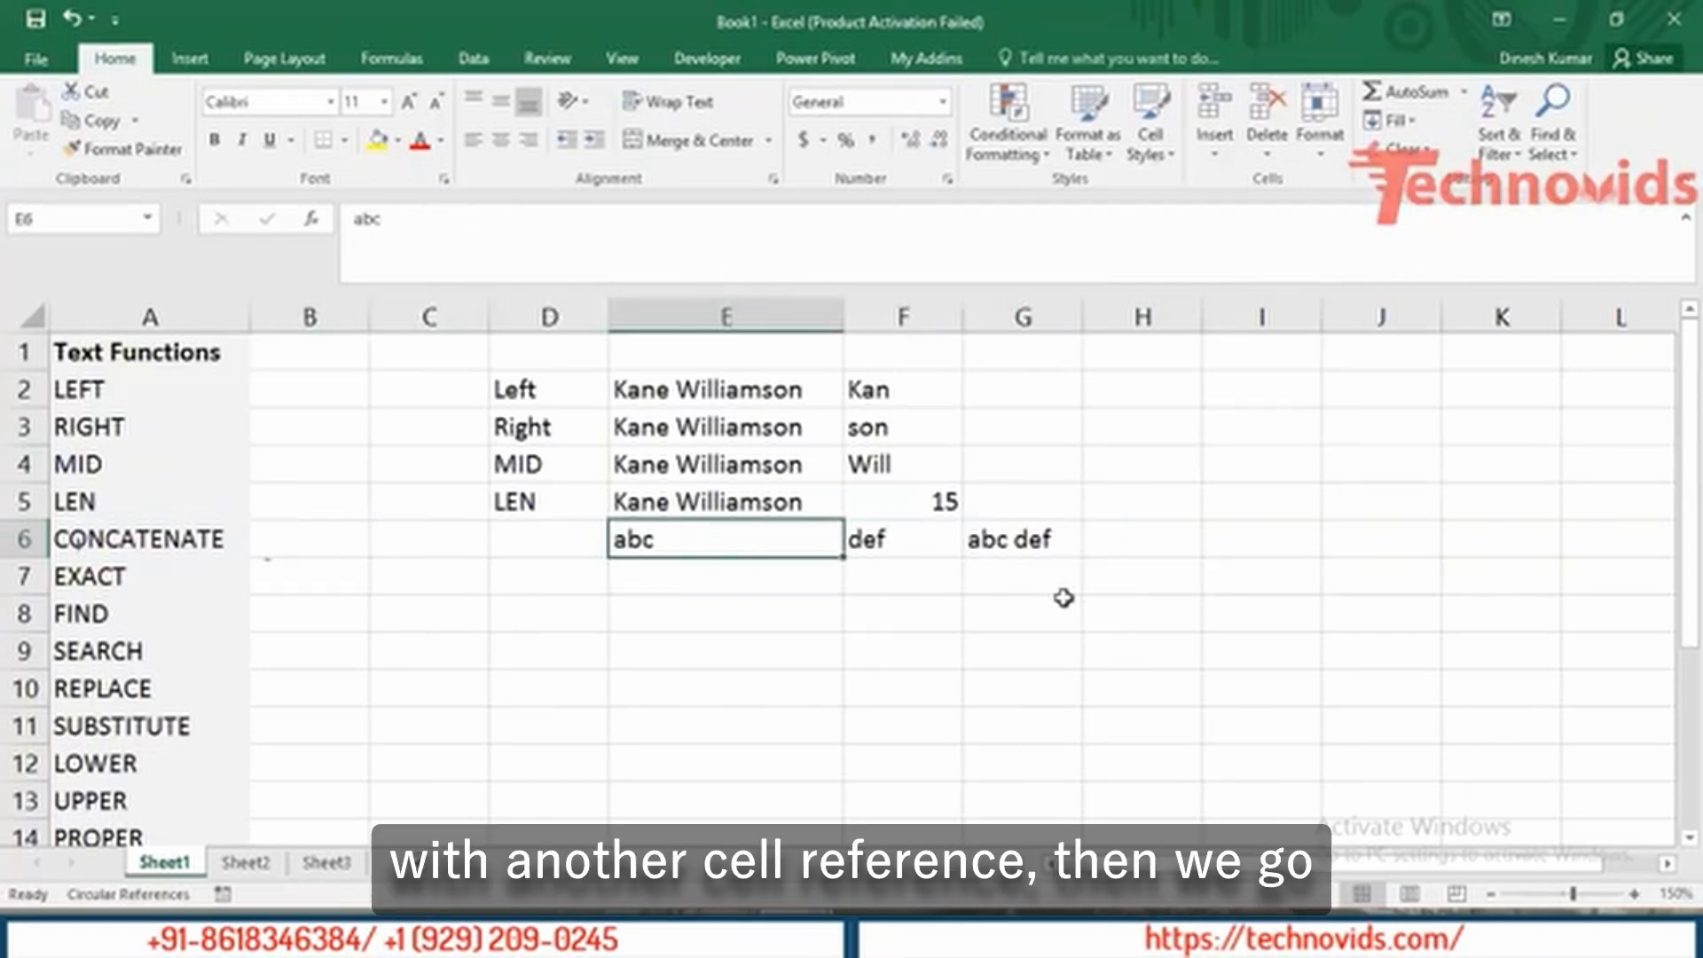
{"action": "key", "text": "Right"}
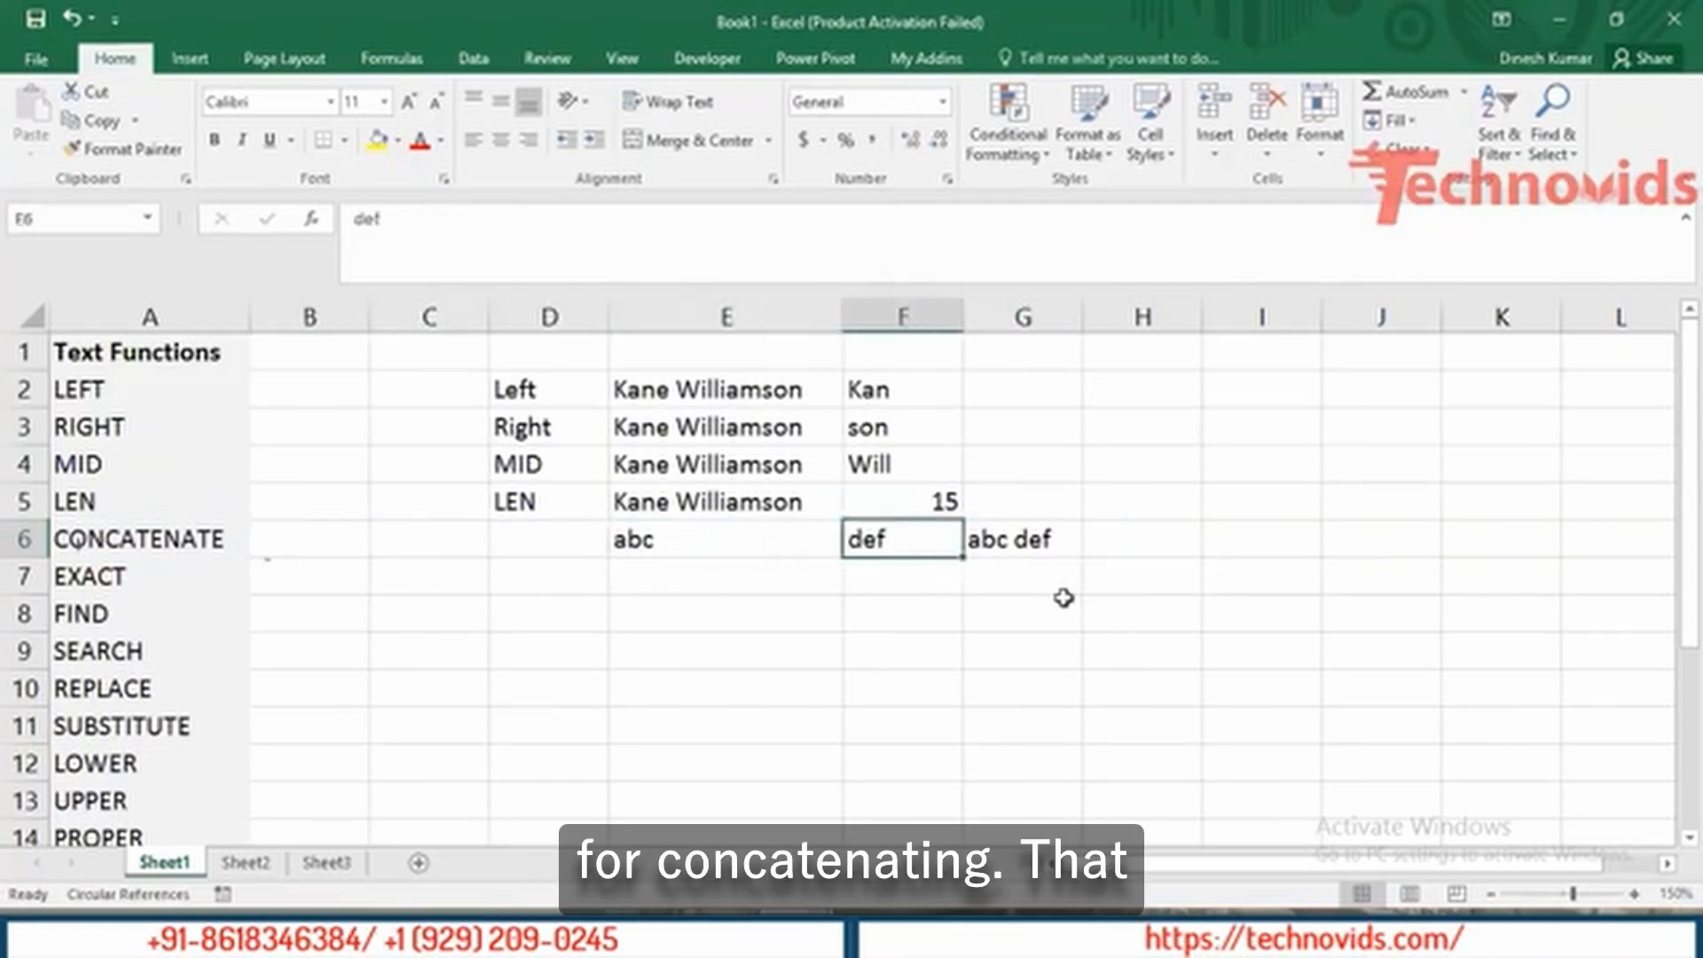
{"action": "key", "text": "Right"}
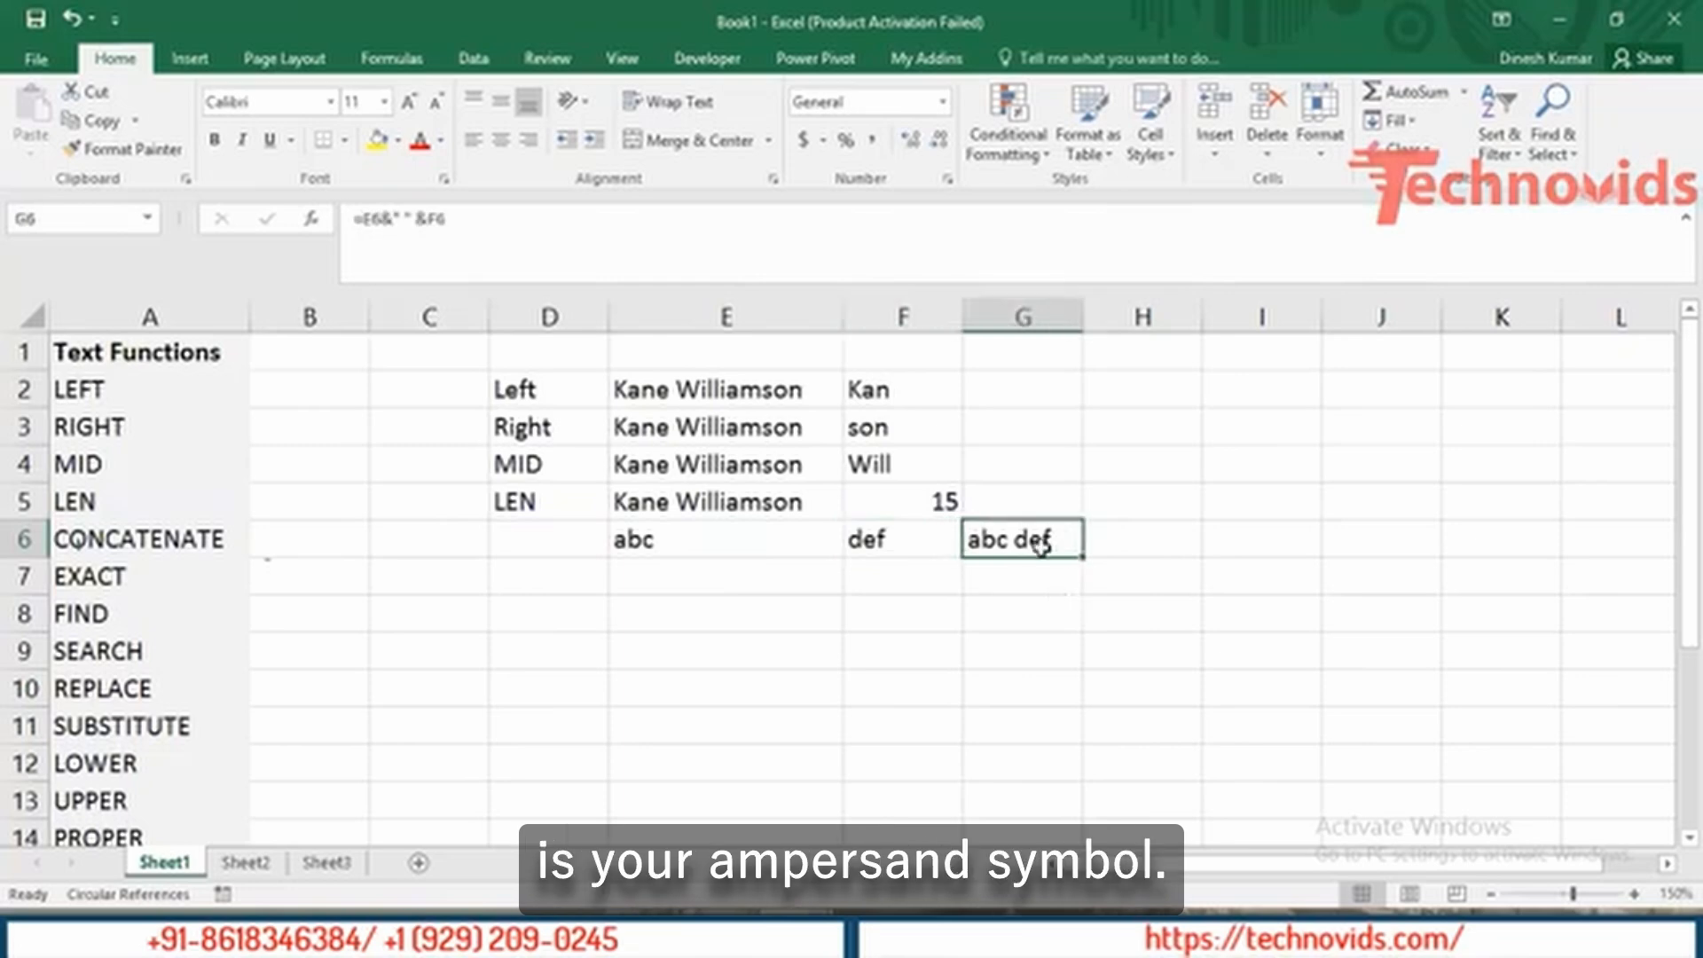
{"action": "double_click", "coordinate": [1021, 540]}
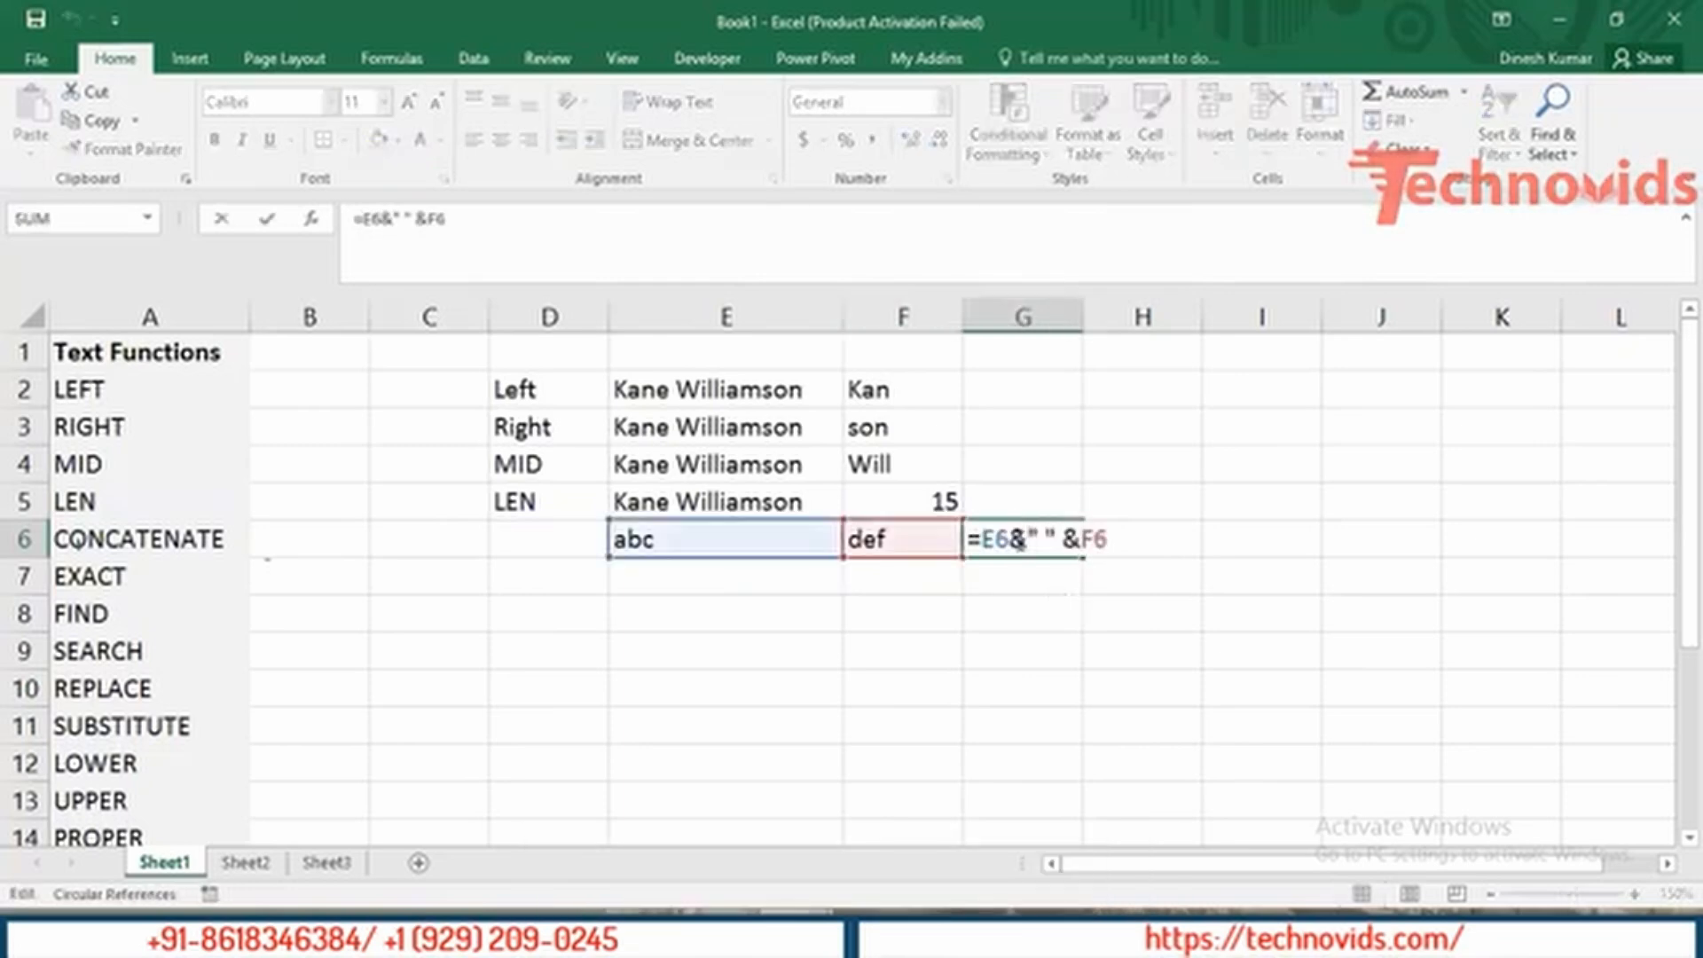
{"action": "key", "text": "Escape"}
{"action": "key", "text": "Down"}
{"action": "key", "text": "Down"}
{"action": "key", "text": "Left"}
{"action": "key", "text": "Left"}
Type 'abc' in E7 and 'abd' in F7 for the EXACT example.
{"action": "key", "text": "Up"}
{"action": "key", "text": "Left"}
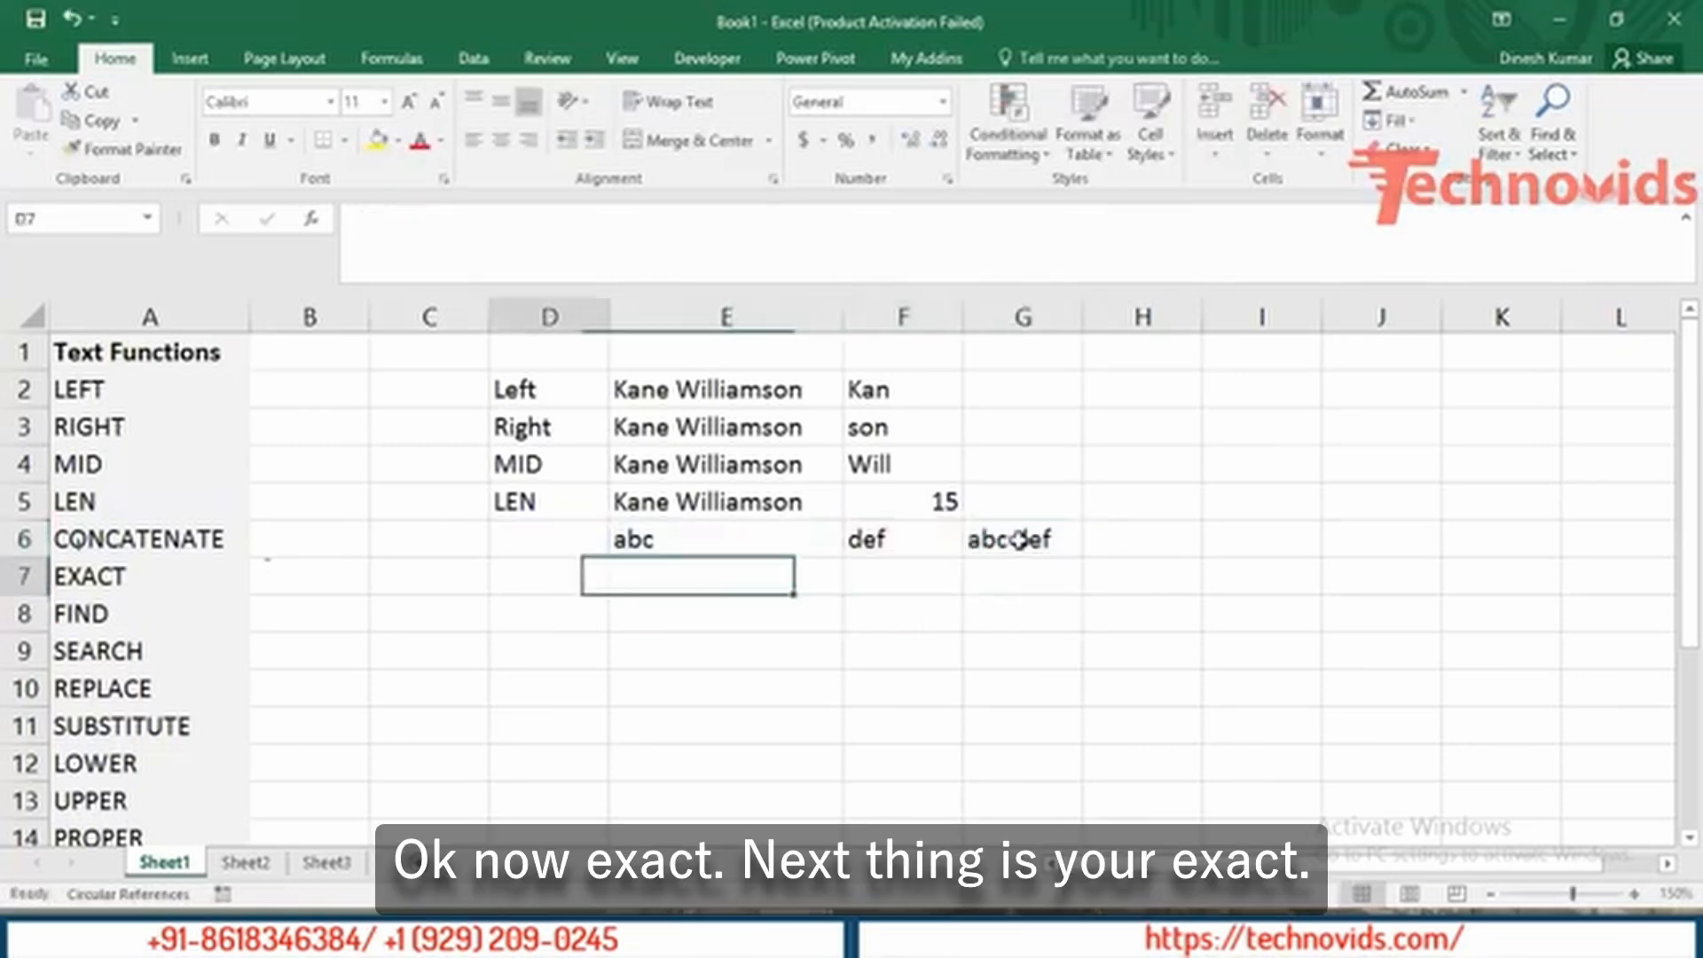
{"action": "key", "text": "Left"}
{"action": "key", "text": "Left"}
{"action": "key", "text": "Left"}
{"action": "key", "text": "Right"}
{"action": "key", "text": "Right"}
{"action": "key", "text": "Right"}
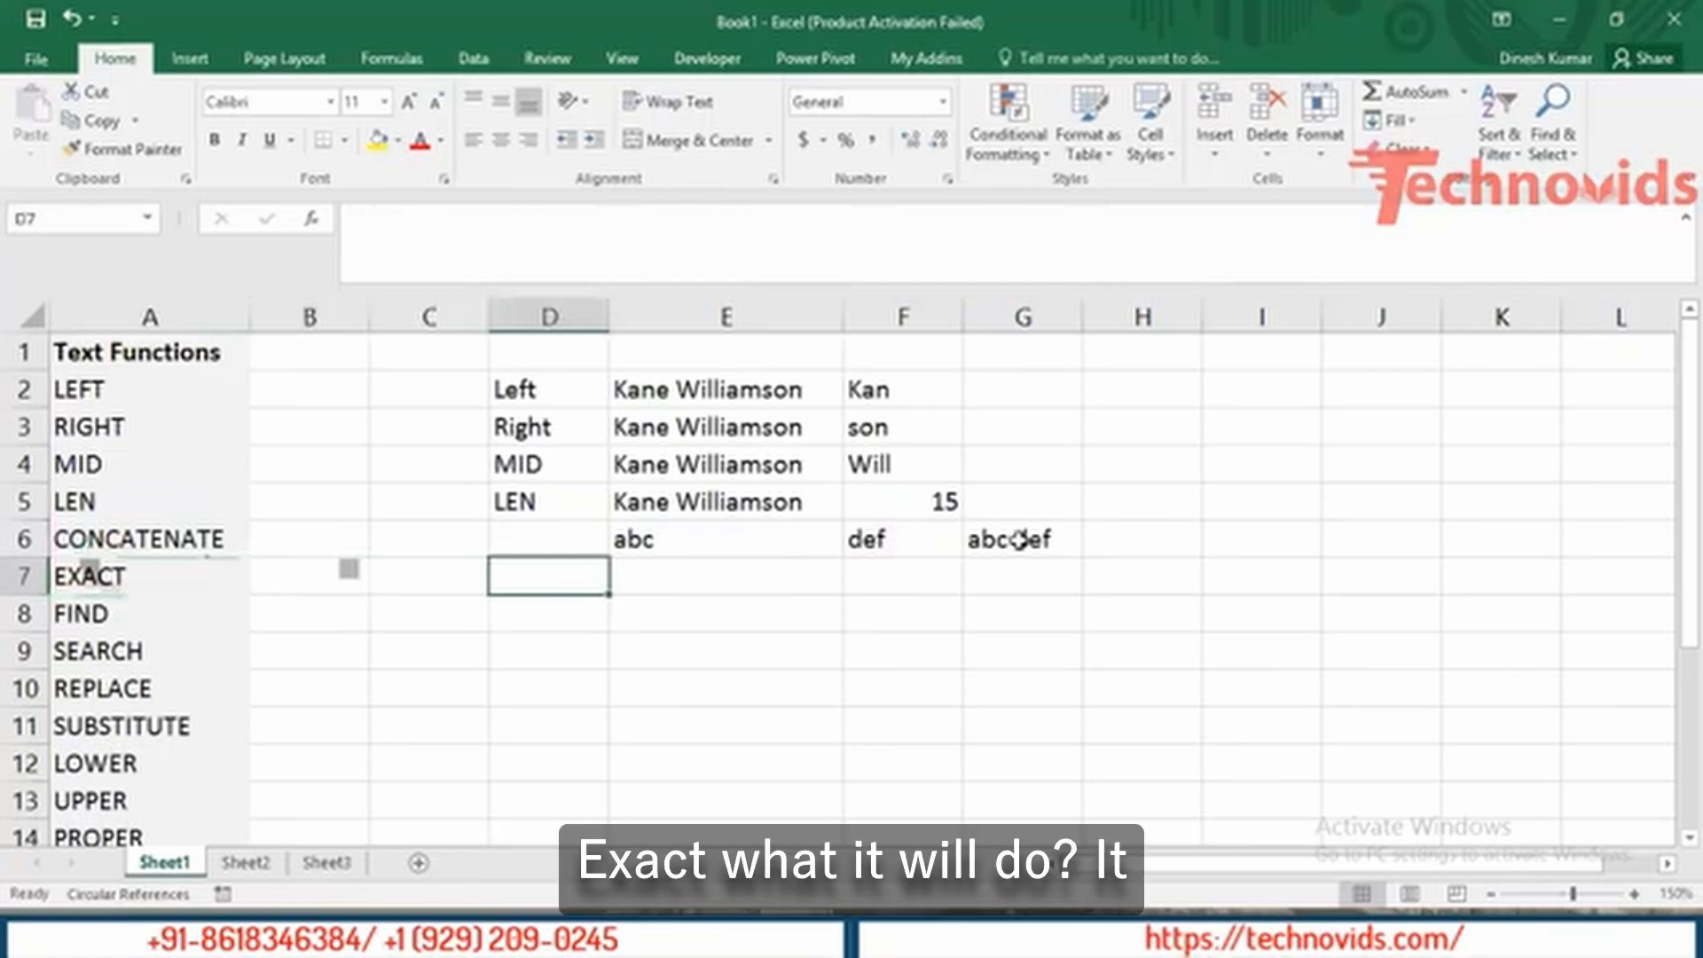
{"action": "key", "text": "Right"}
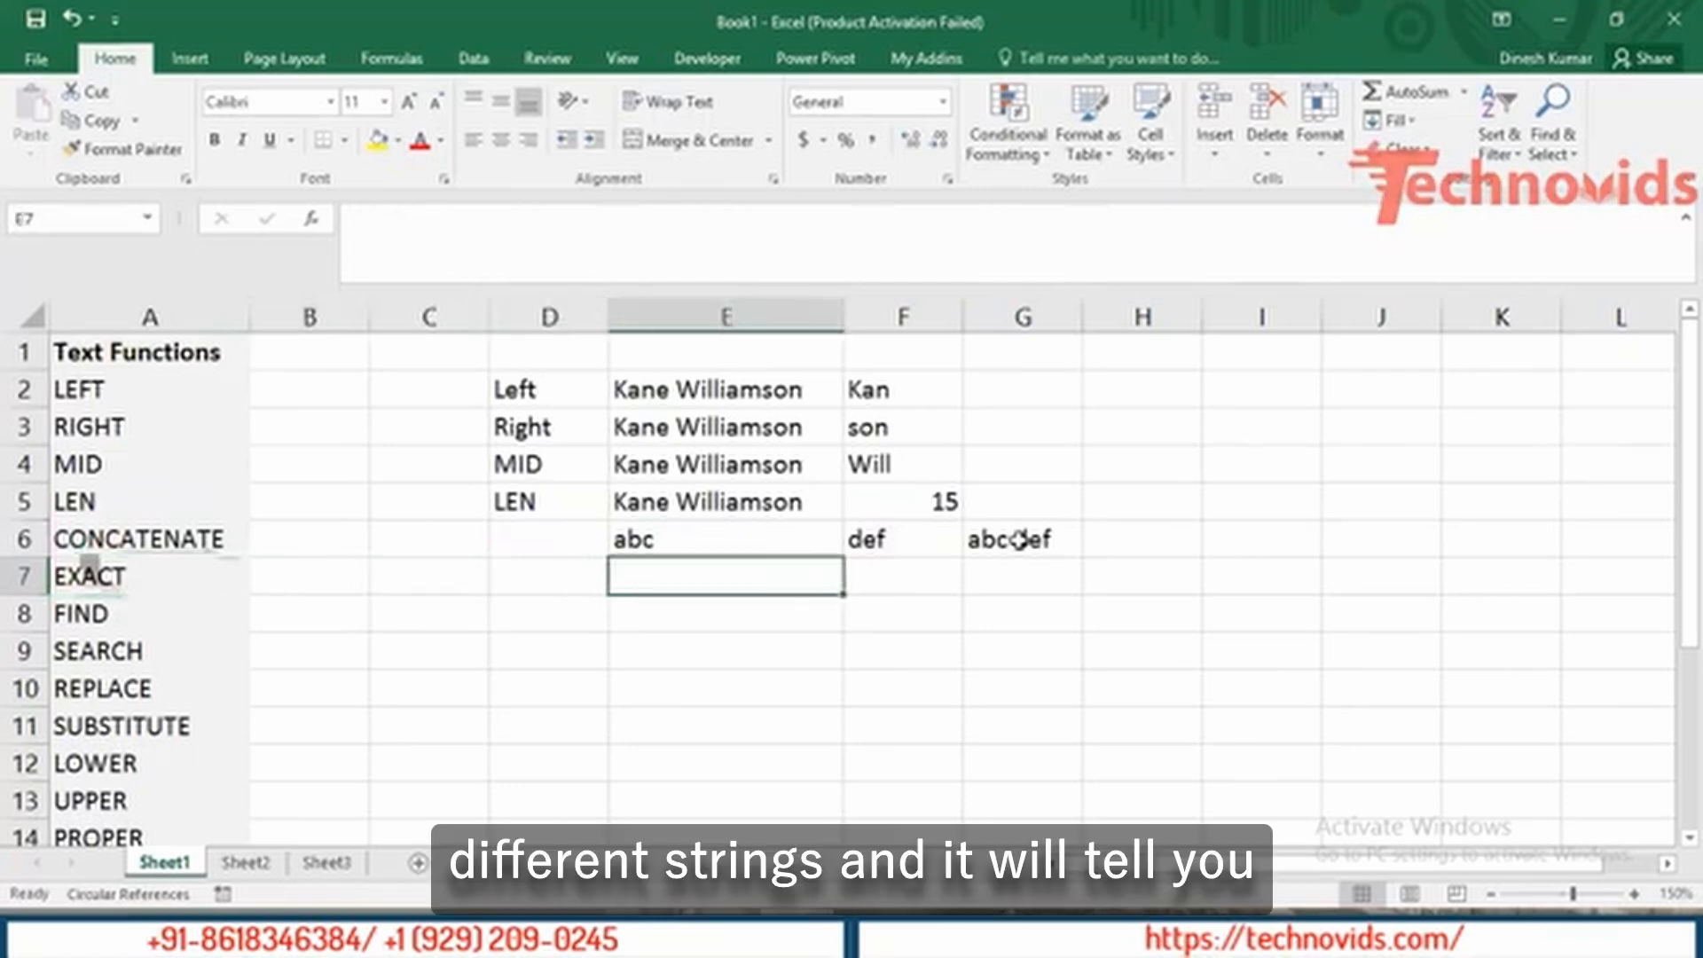
{"action": "type", "text": "abc"}
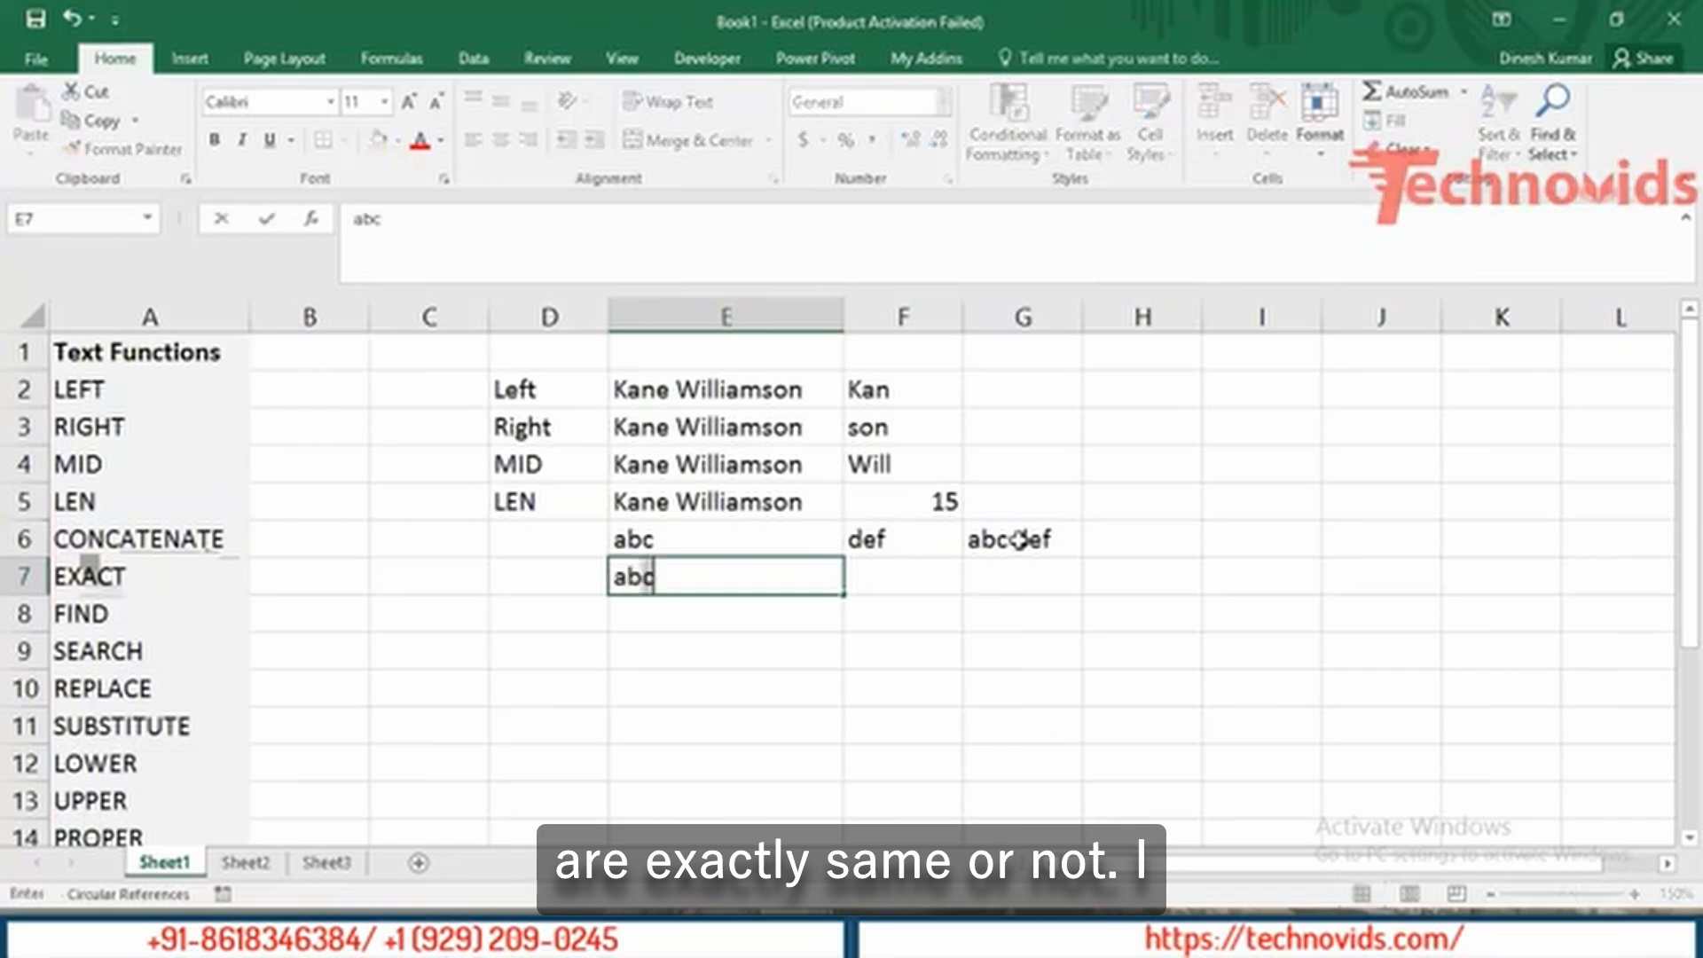
{"action": "key", "text": "Tab"}
{"action": "type", "text": "a"}
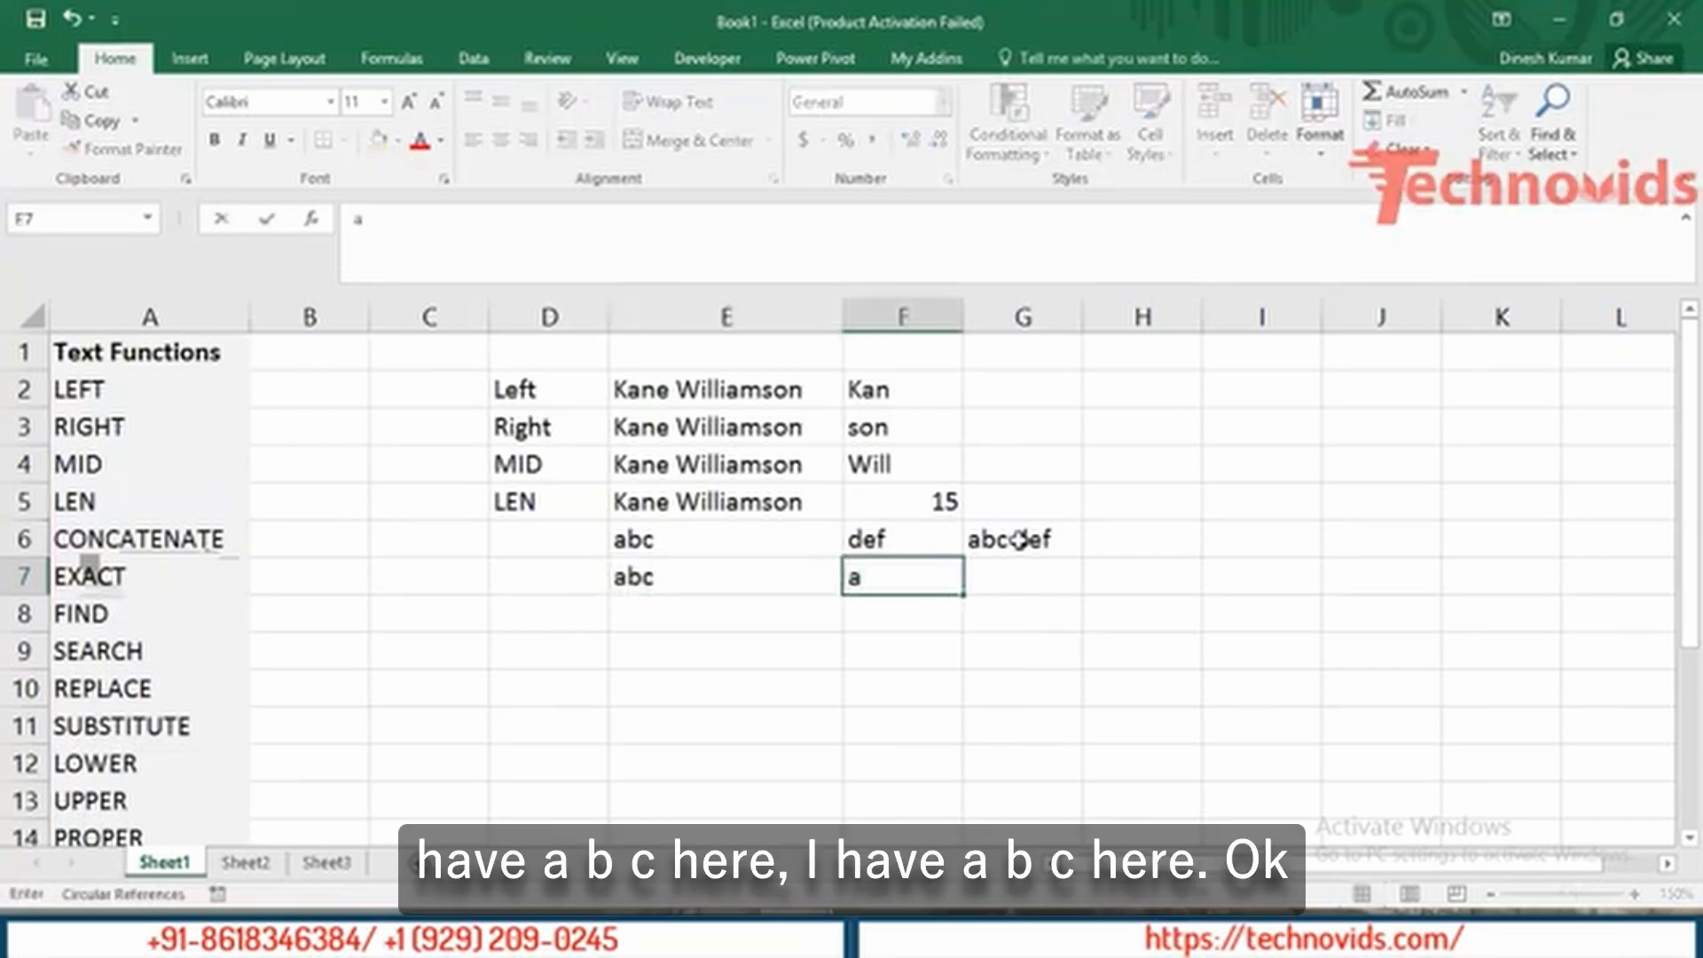
{"action": "type", "text": "bd"}
{"action": "key", "text": "Tab"}
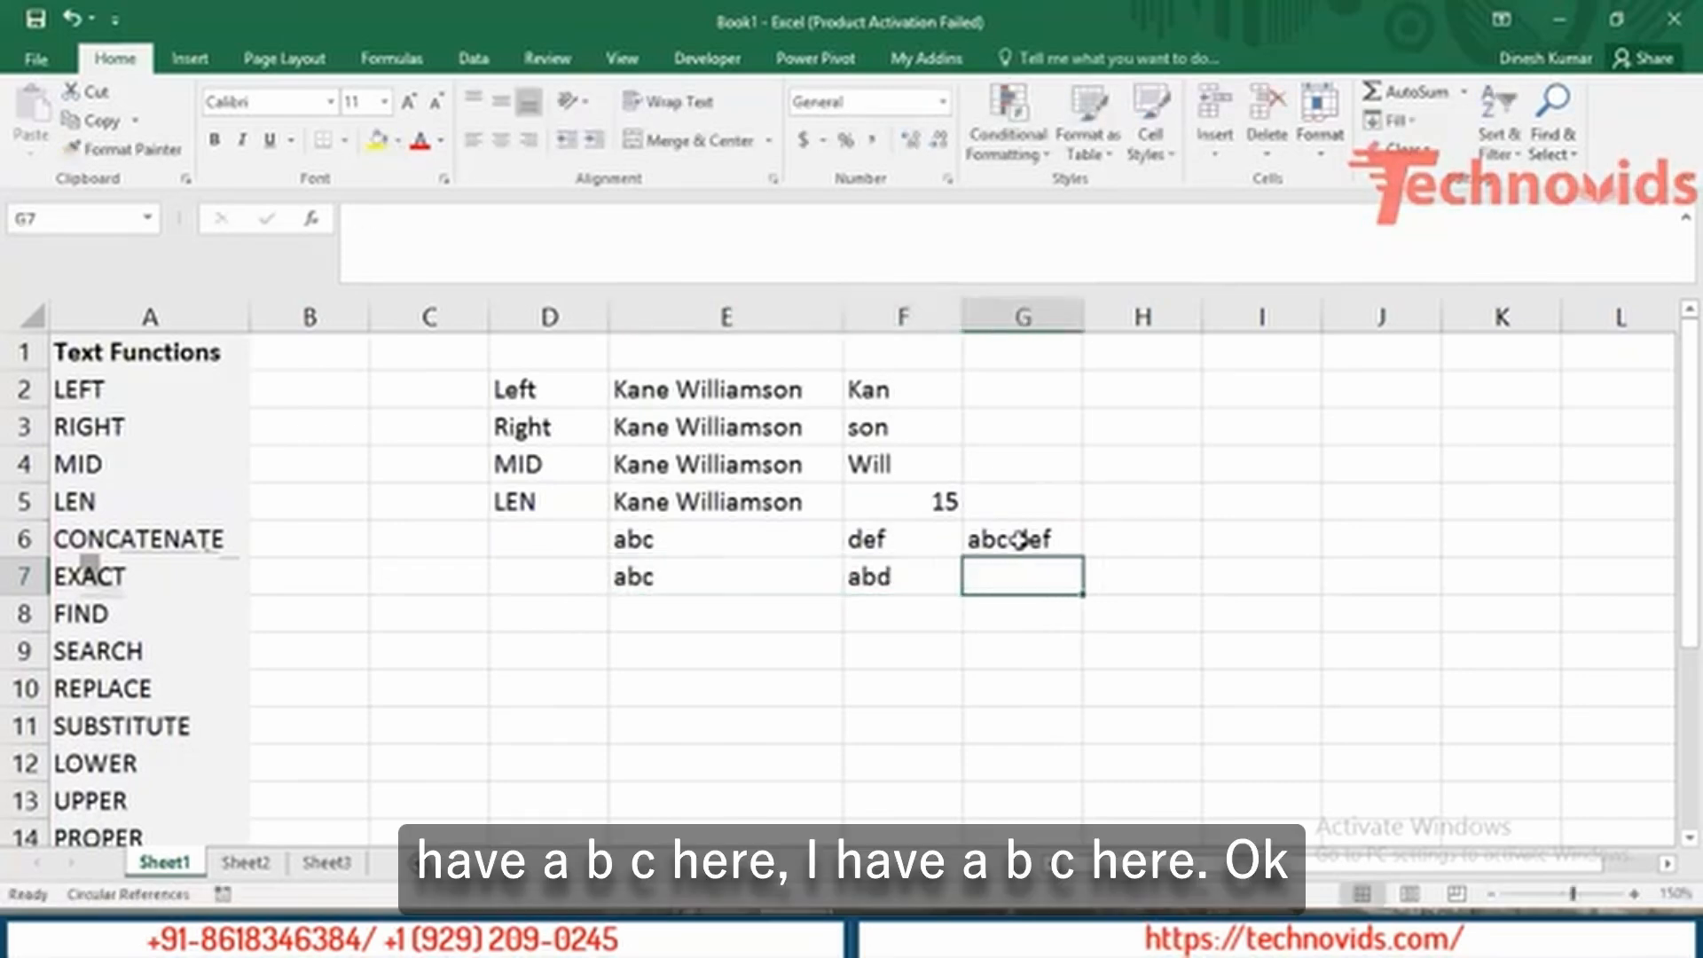
Enter =EXACT(E7,F7) in G7, returning FALSE.
{"action": "type", "text": "=ex"}
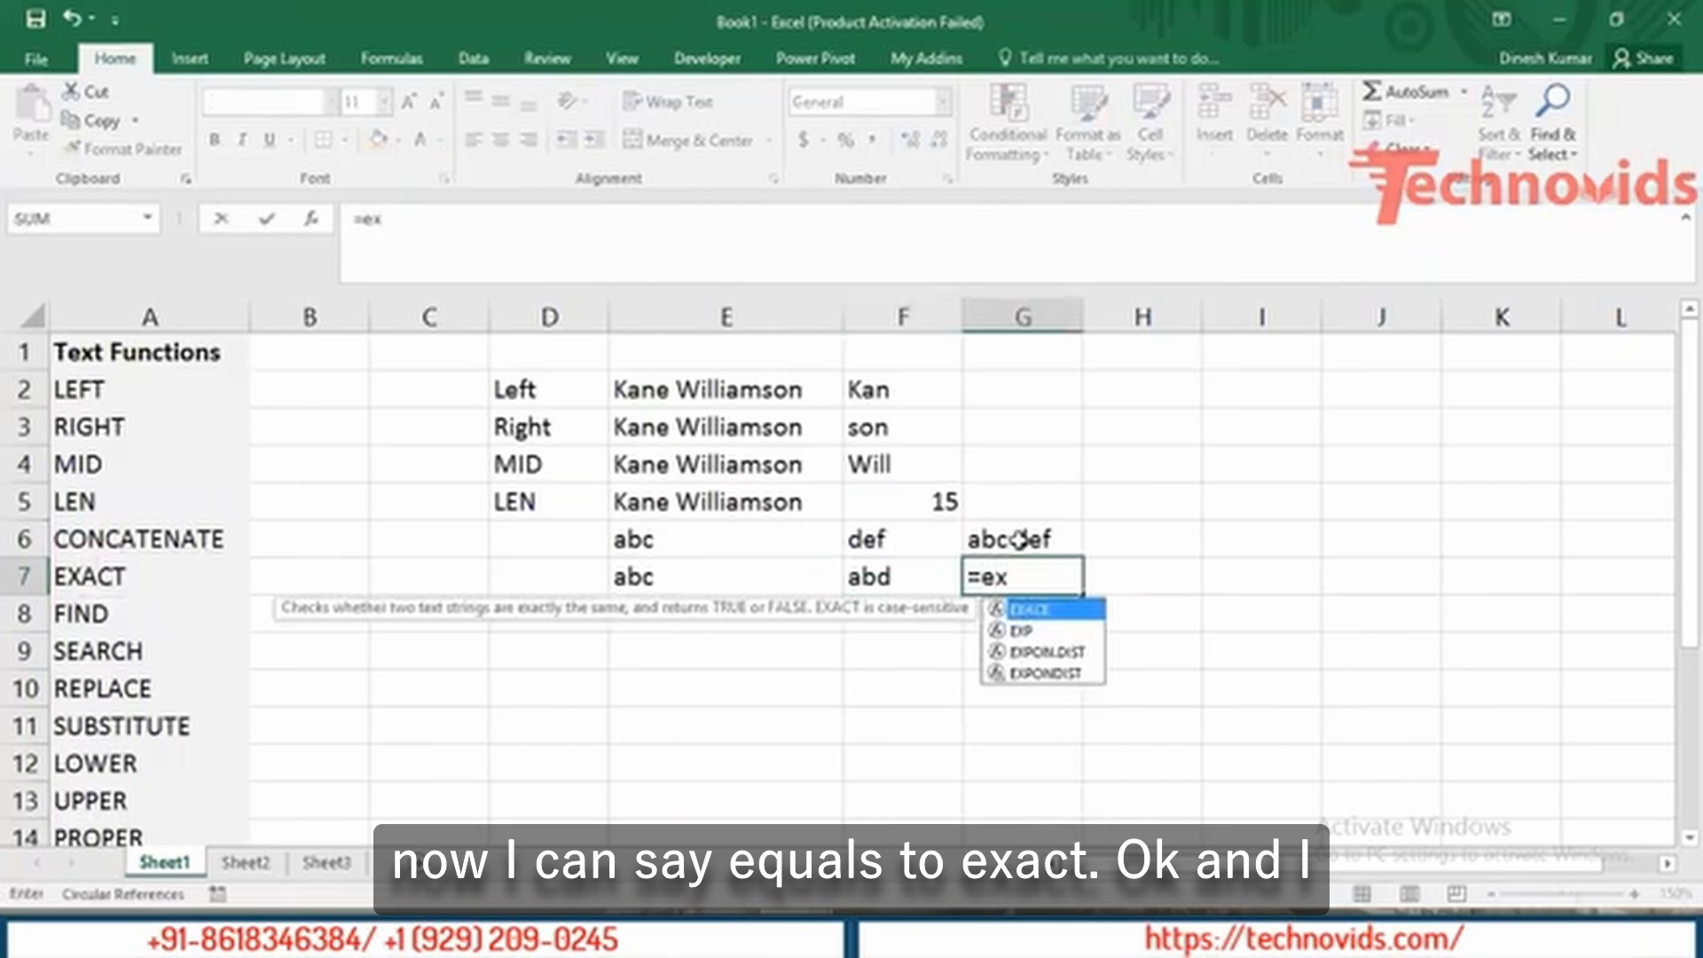
{"action": "key", "text": "Tab"}
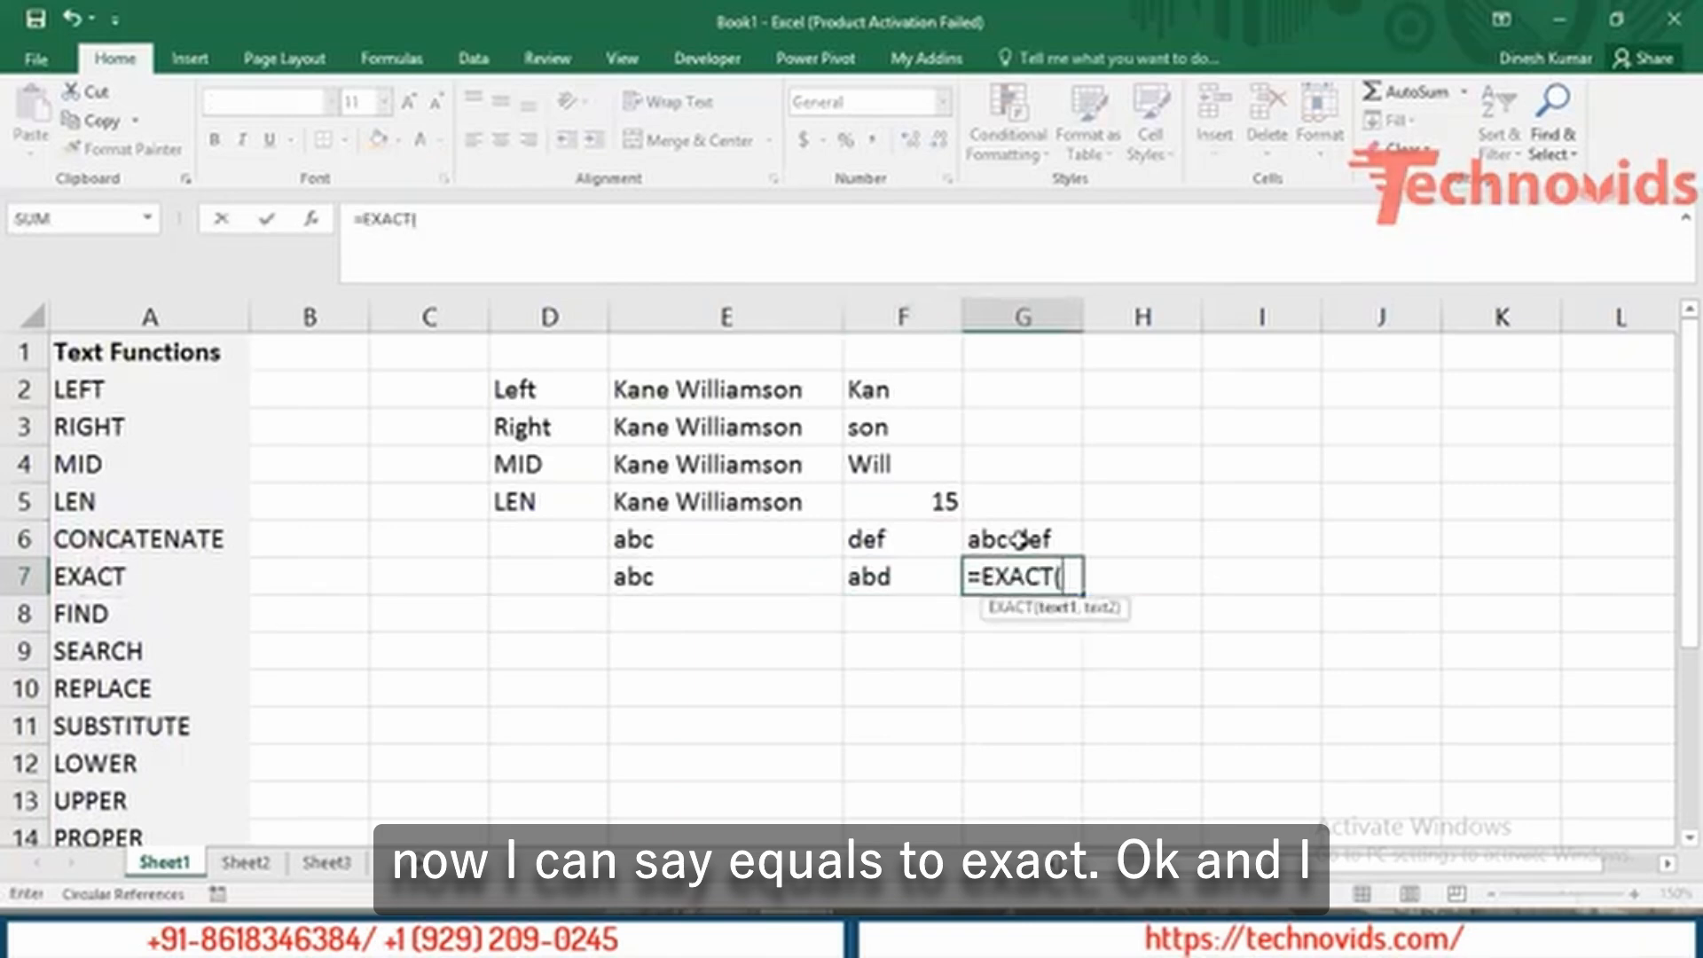
{"action": "key", "text": "Left"}
{"action": "key", "text": "Left"}
{"action": "type", "text": ","}
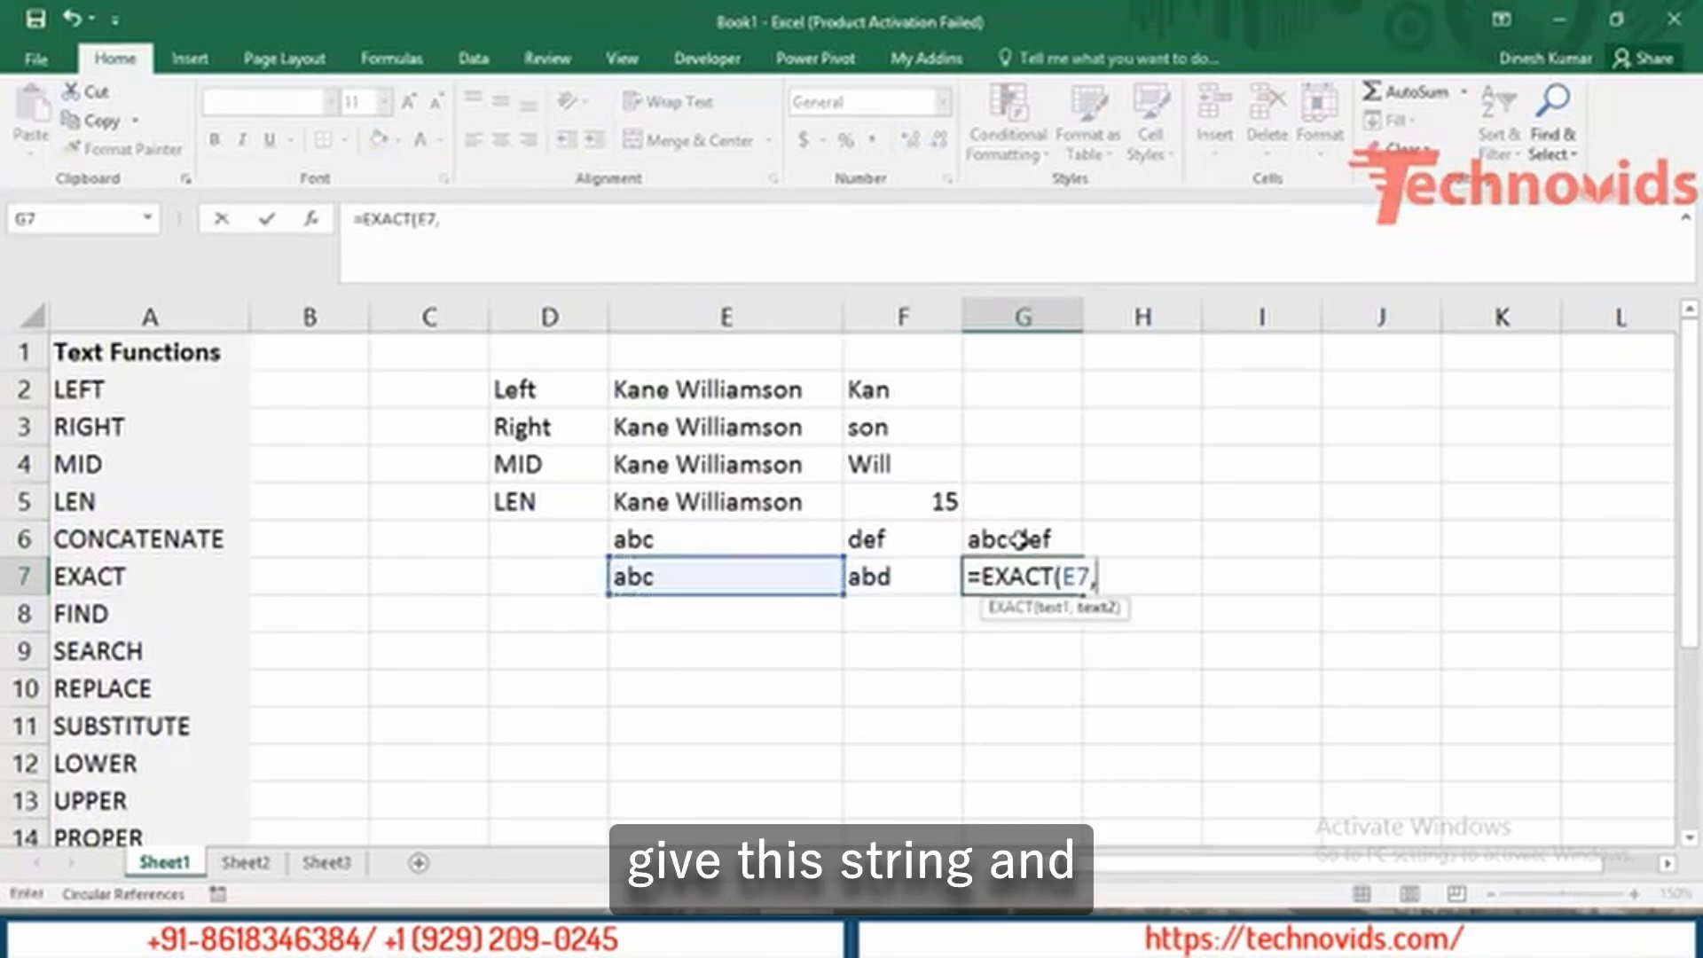
{"action": "key", "text": "Left"}
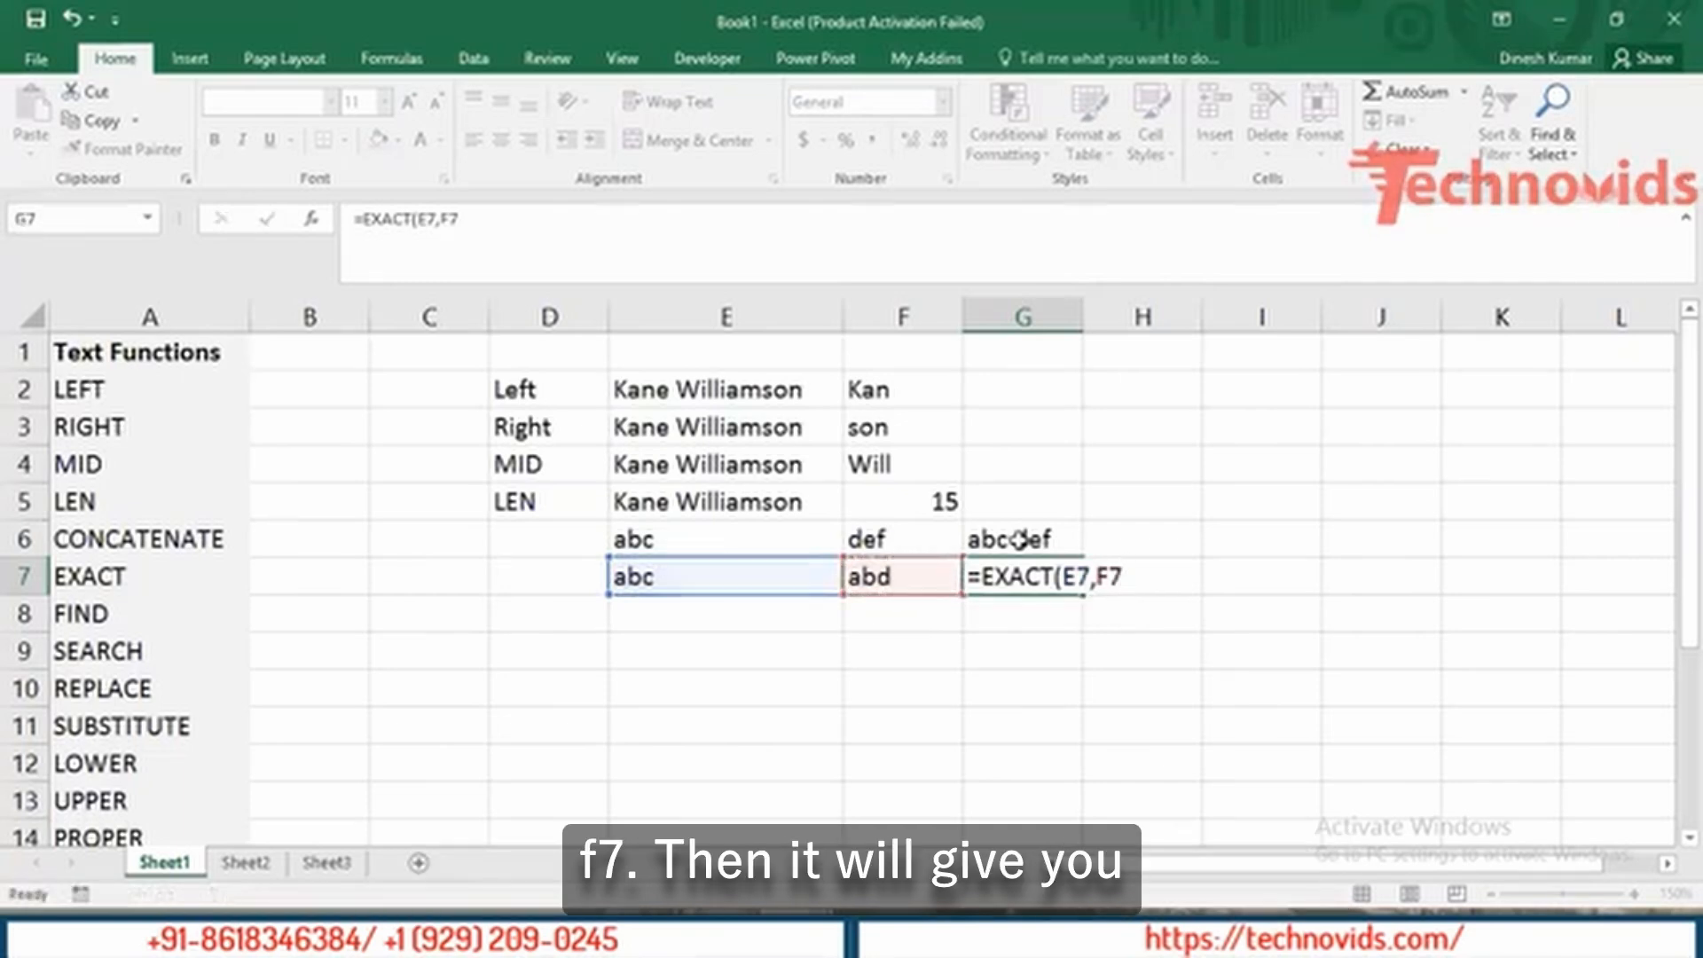
{"action": "key", "text": "Return"}
{"action": "key", "text": "Up"}
{"action": "key", "text": "Right"}
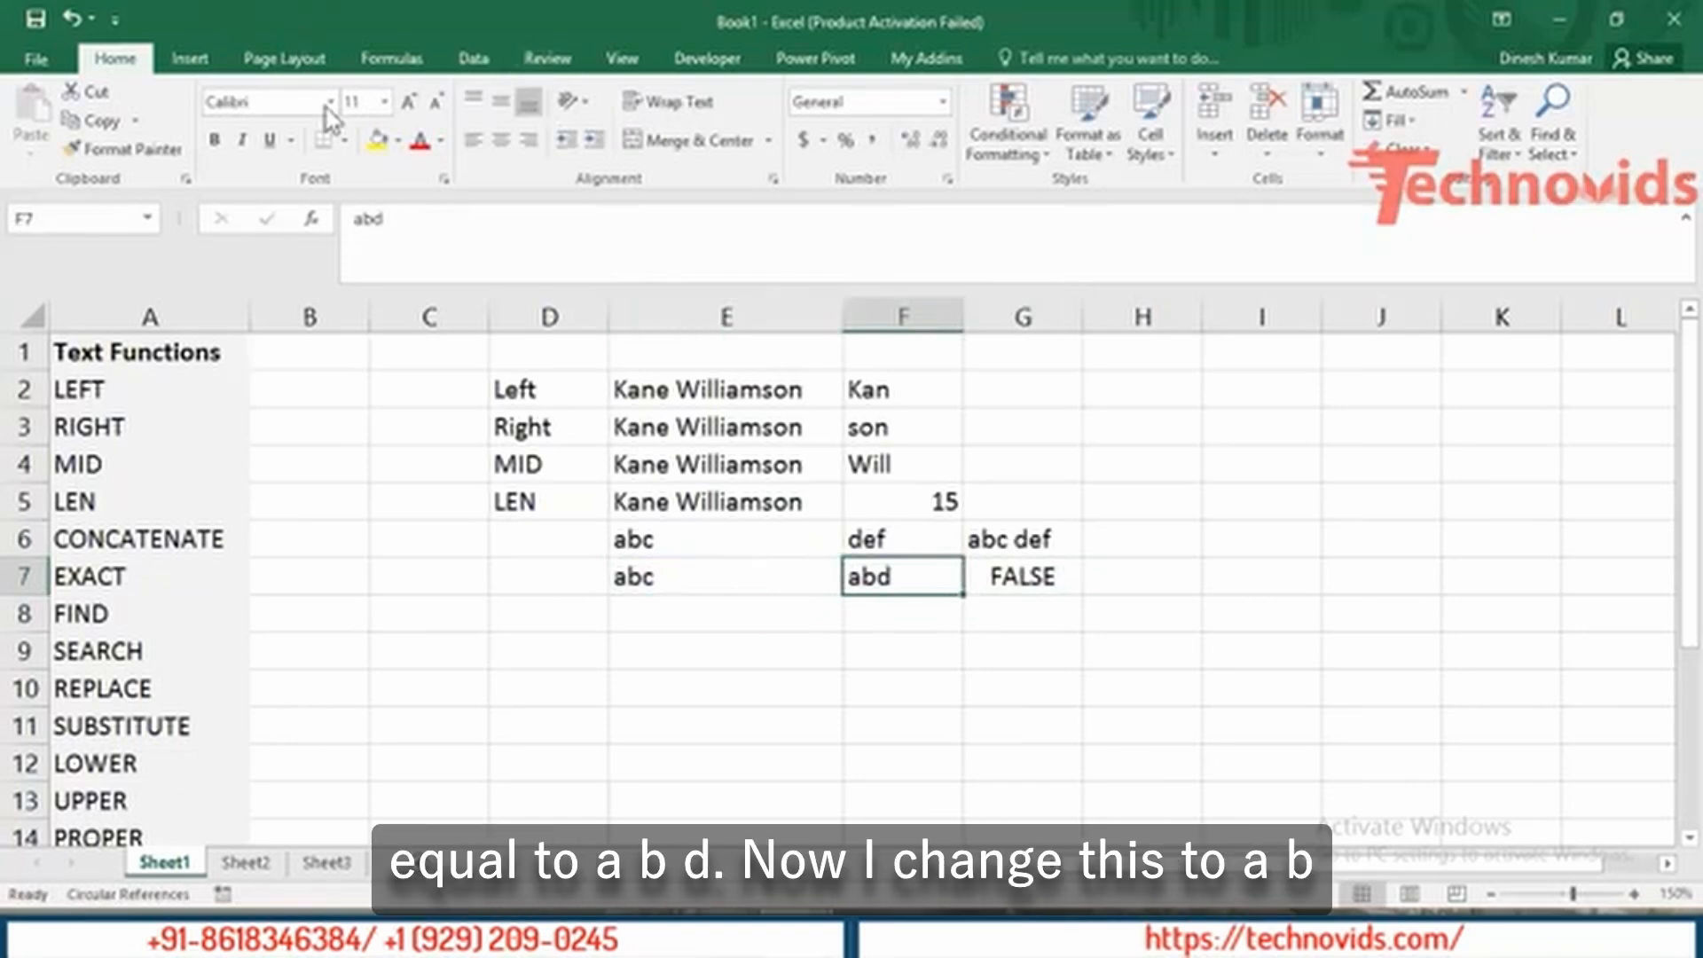
Change F7 from 'abd' to 'abc' so G7 returns TRUE, then reopen F7 for editing.
{"action": "left_click", "coordinate": [472, 235]}
{"action": "key", "text": "BackSpace"}
{"action": "type", "text": "c"}
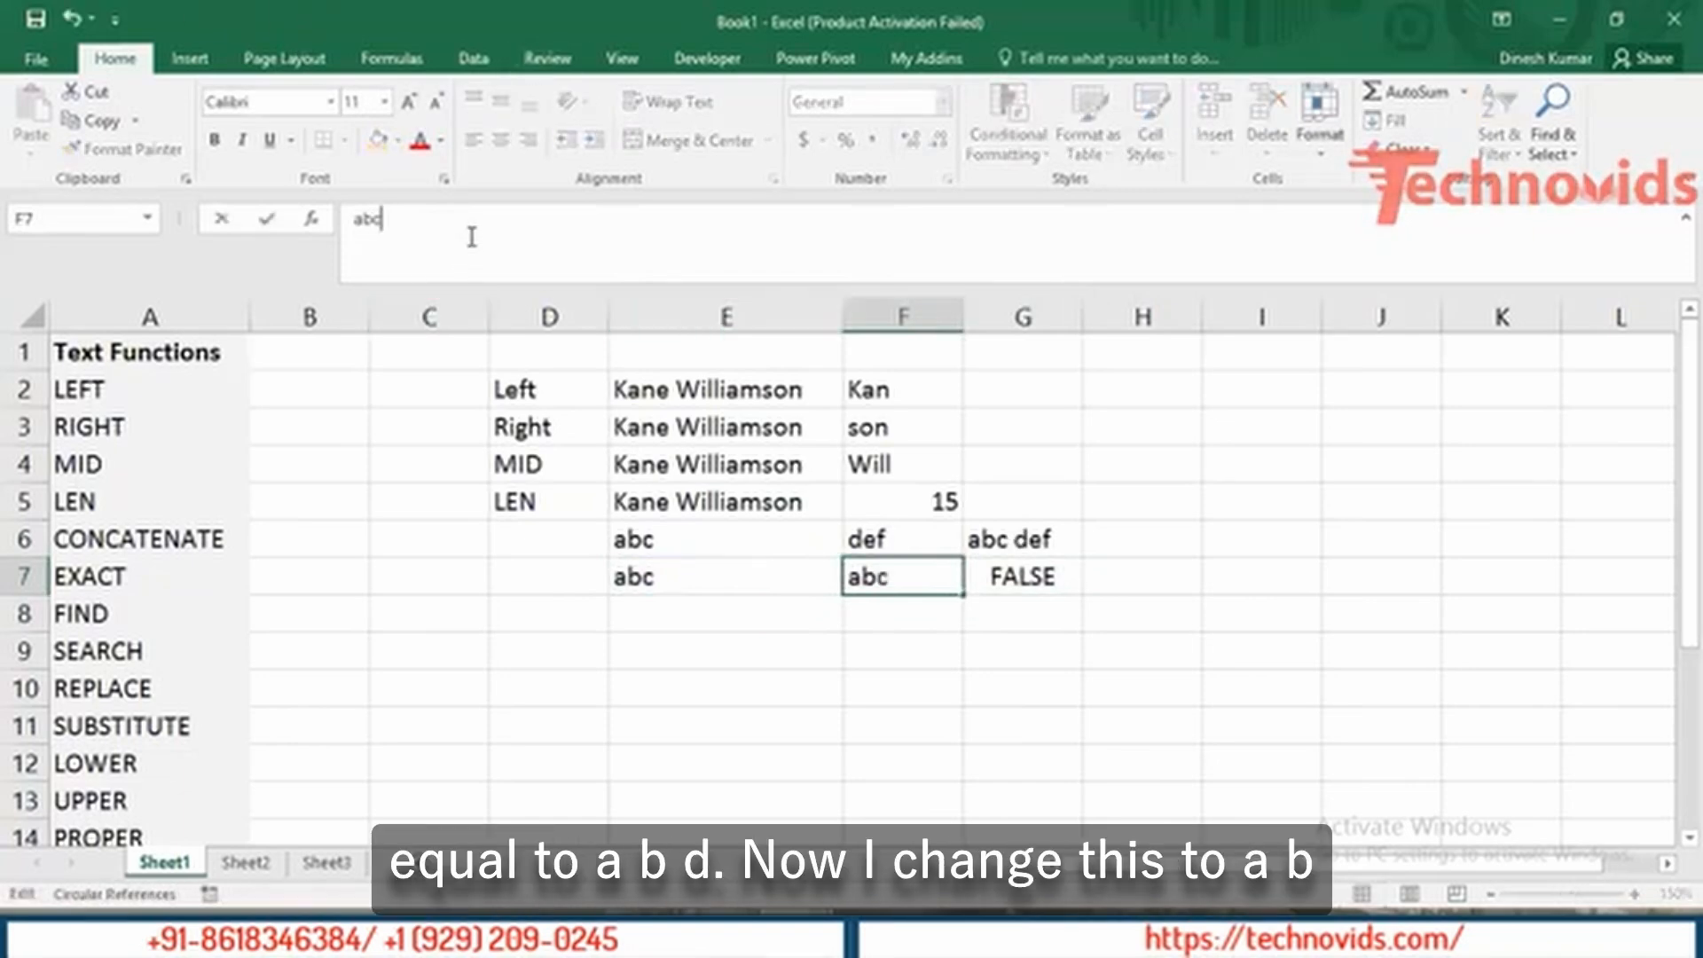
{"action": "key", "text": "Return"}
{"action": "key", "text": "Up"}
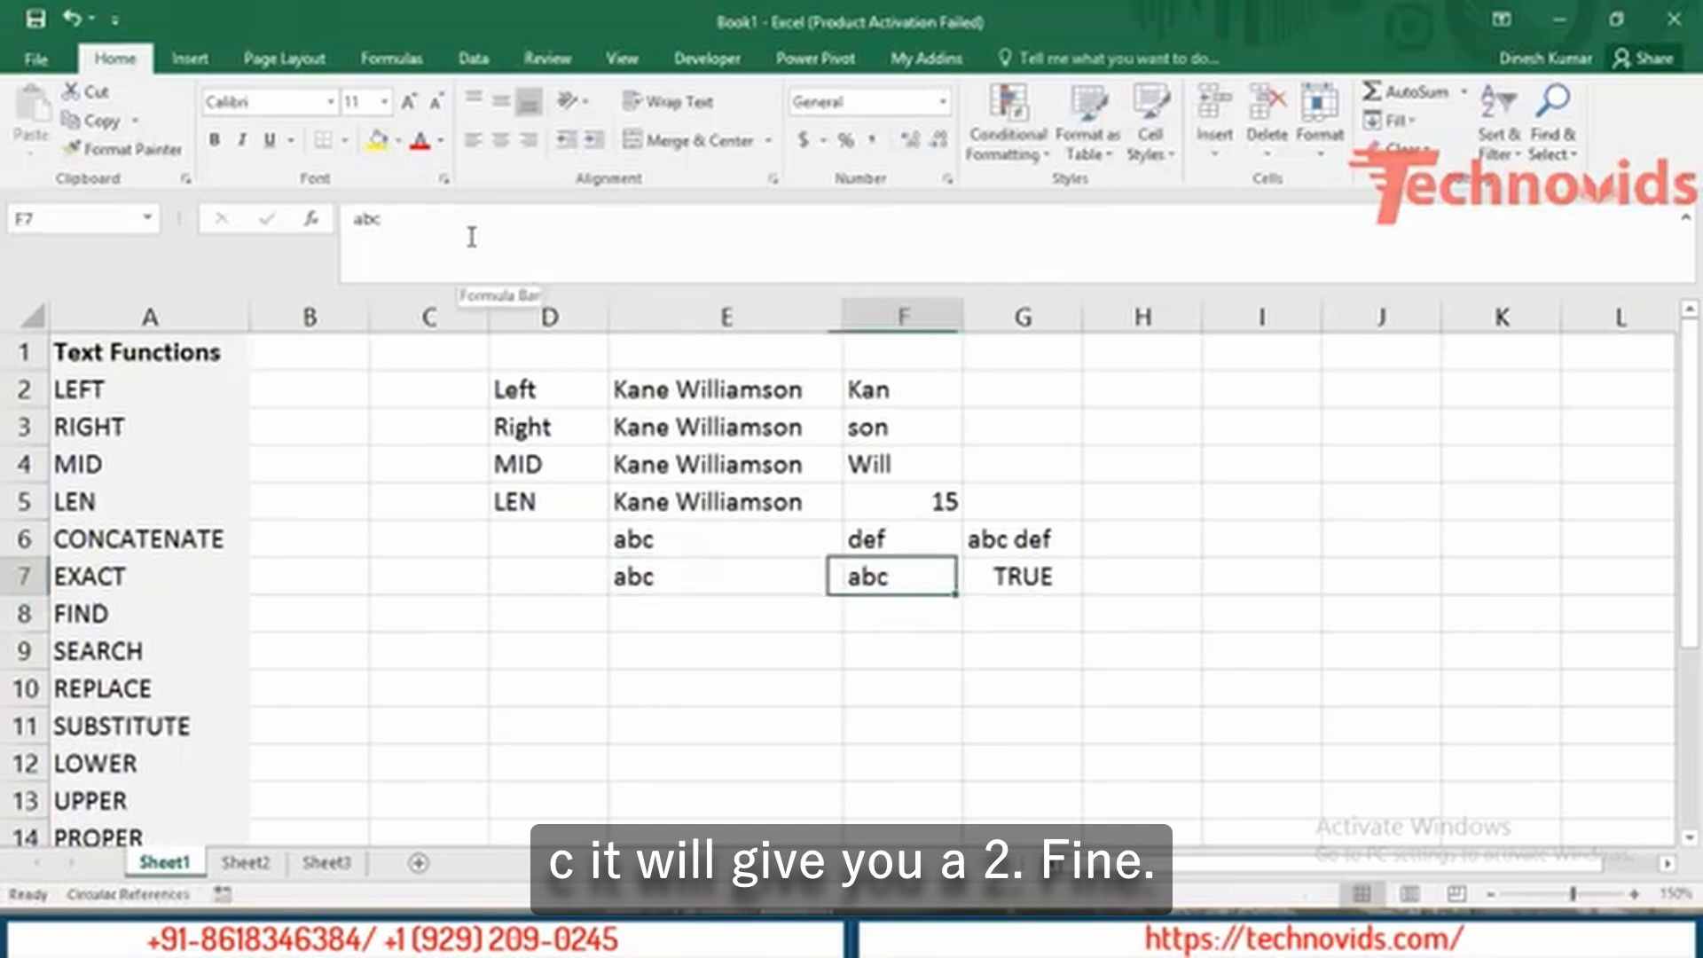
{"action": "key", "text": "Right"}
{"action": "key", "text": "Left"}
{"action": "key", "text": "Left"}
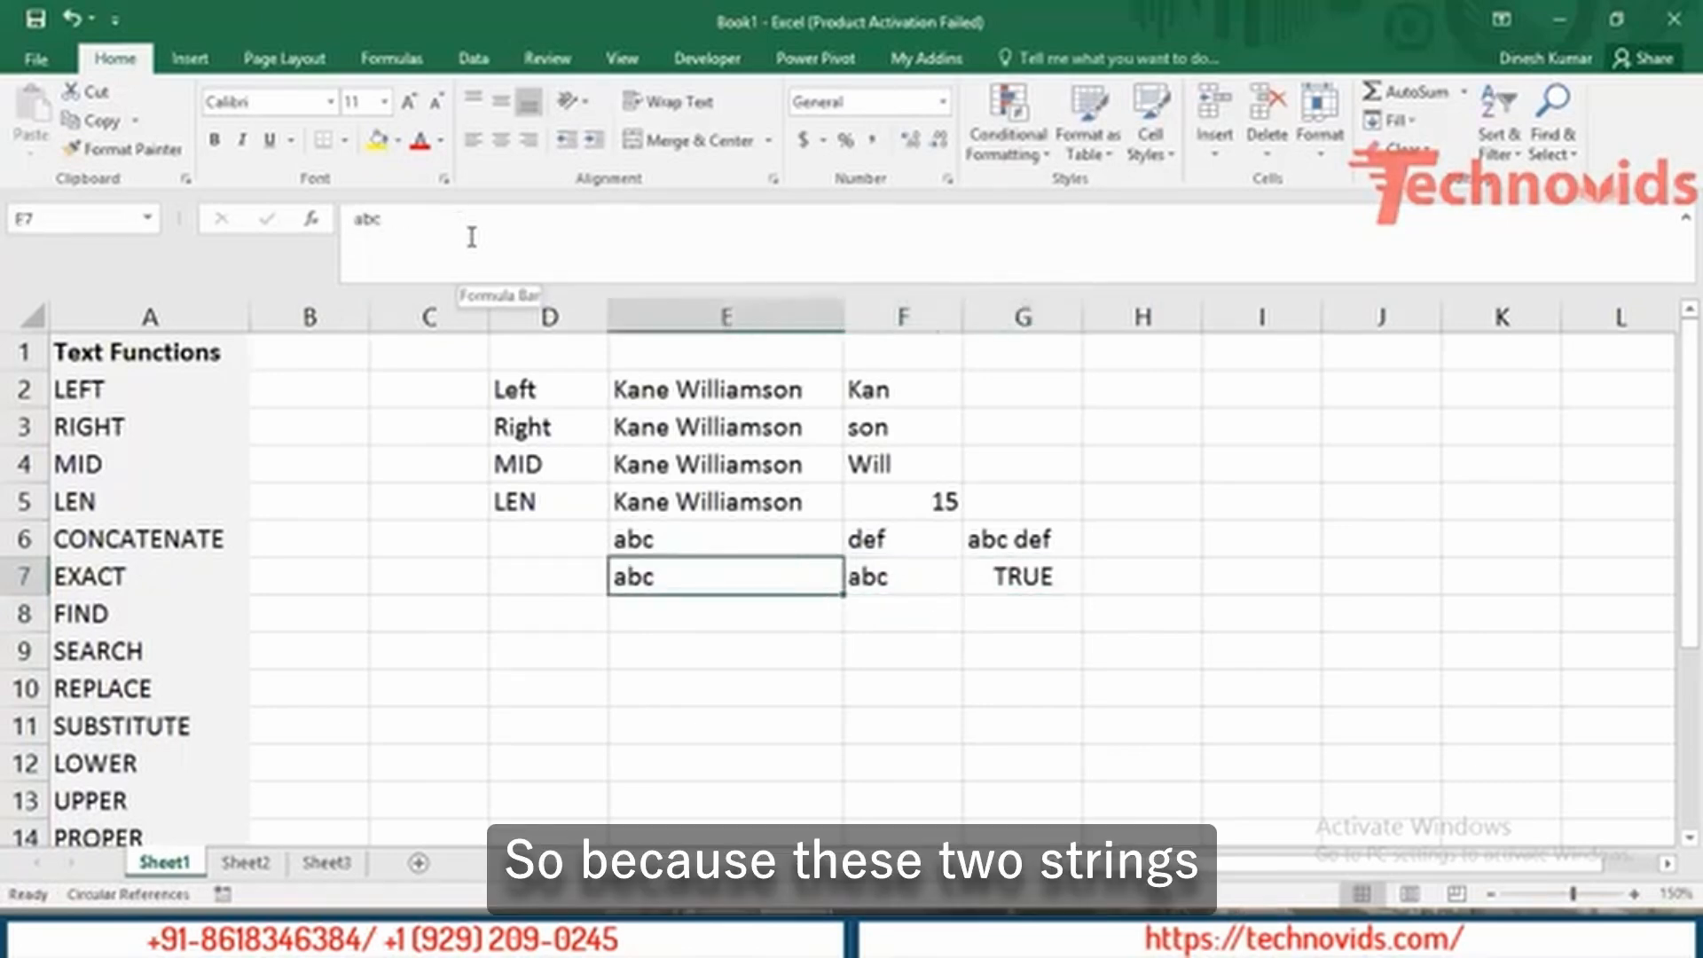
{"action": "key", "text": "Right"}
{"action": "key", "text": "Right"}
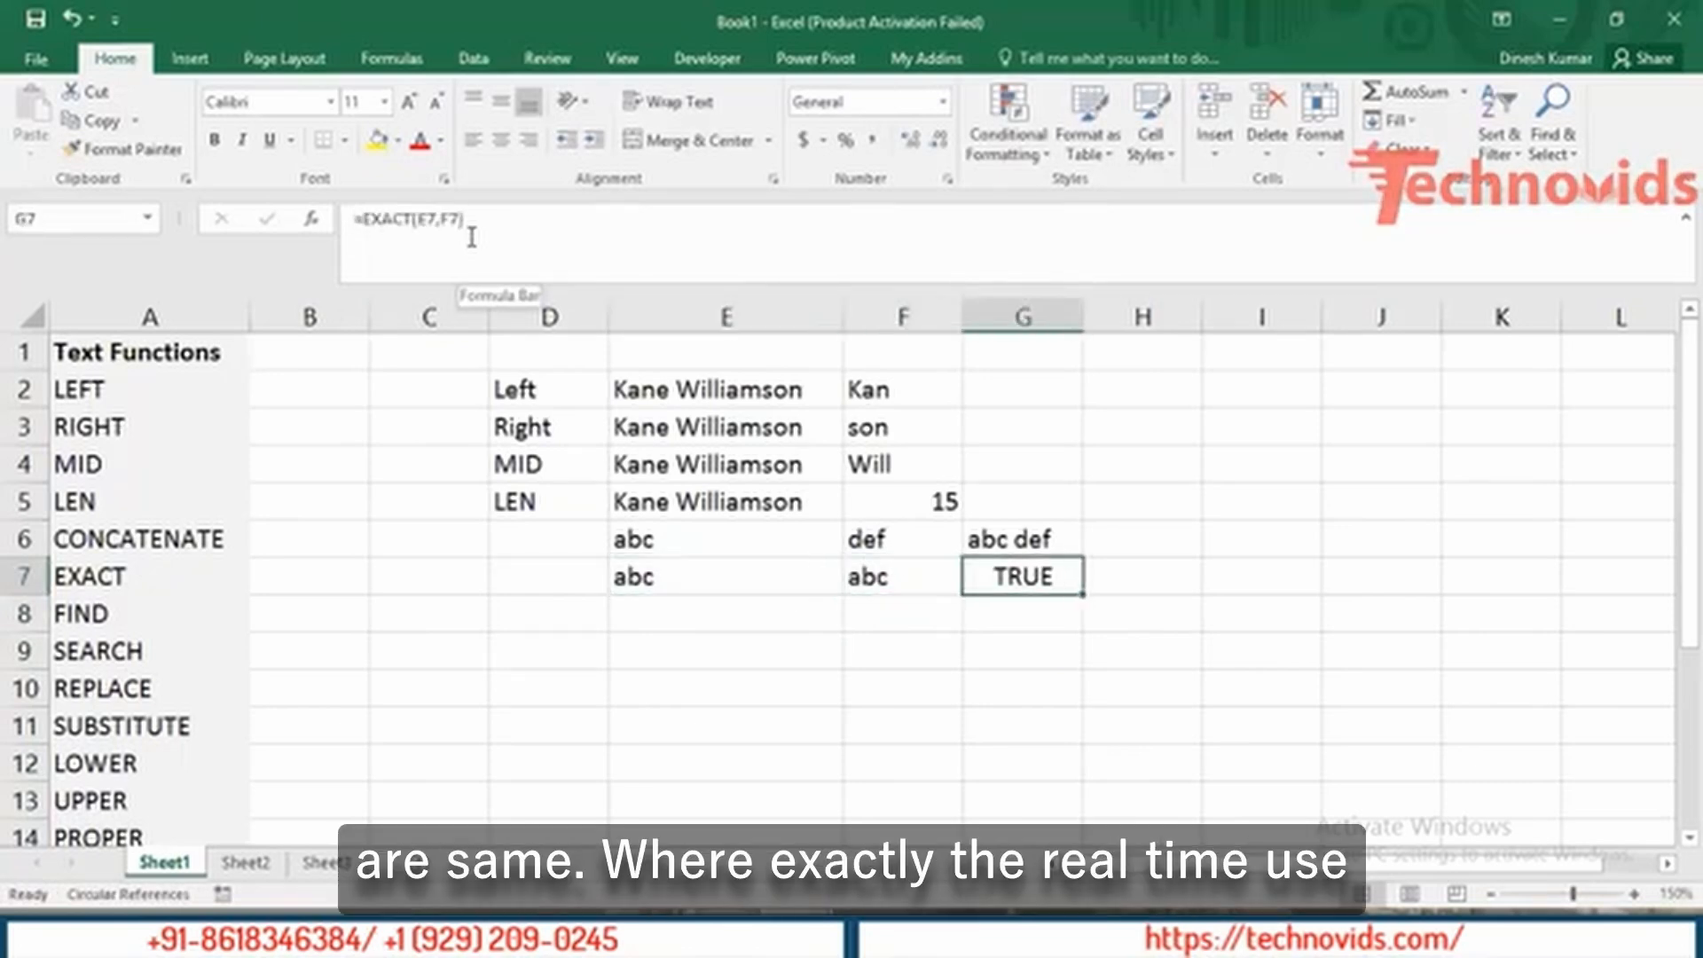
{"action": "key", "text": "Left"}
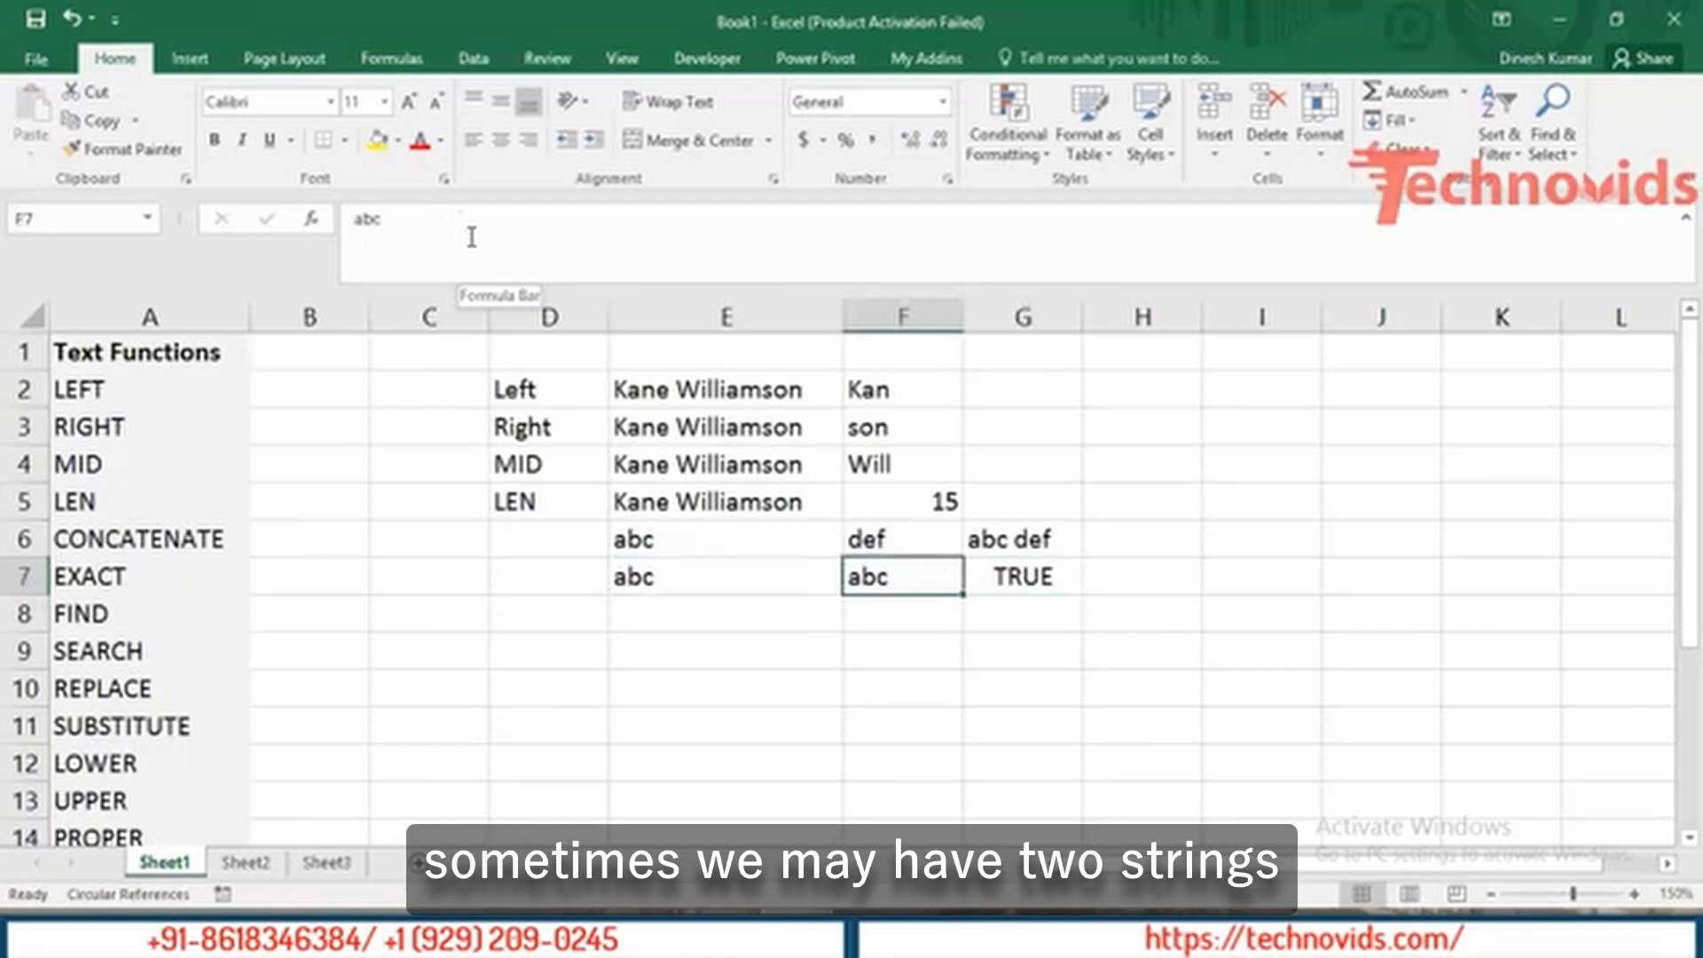
{"action": "left_click", "coordinate": [432, 218]}
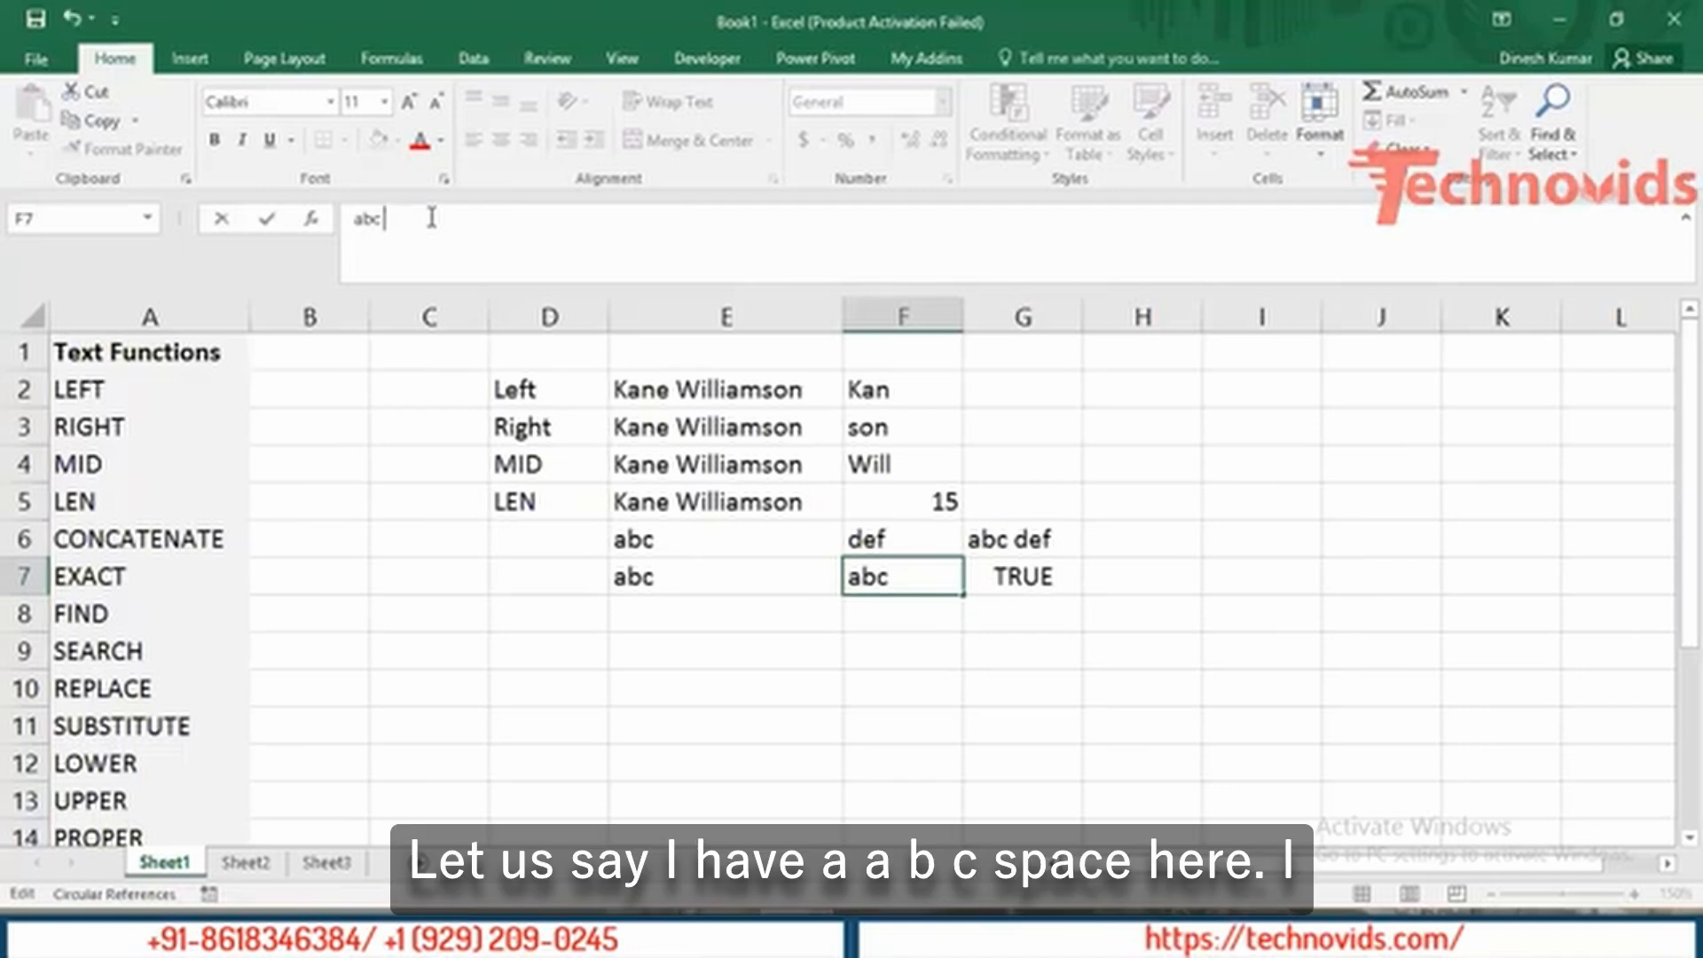
Confirm 'abc ' with a trailing space in F7 and check that G7's EXACT now shows FALSE.
{"action": "key", "text": "Return"}
{"action": "key", "text": "Up"}
{"action": "key", "text": "Left"}
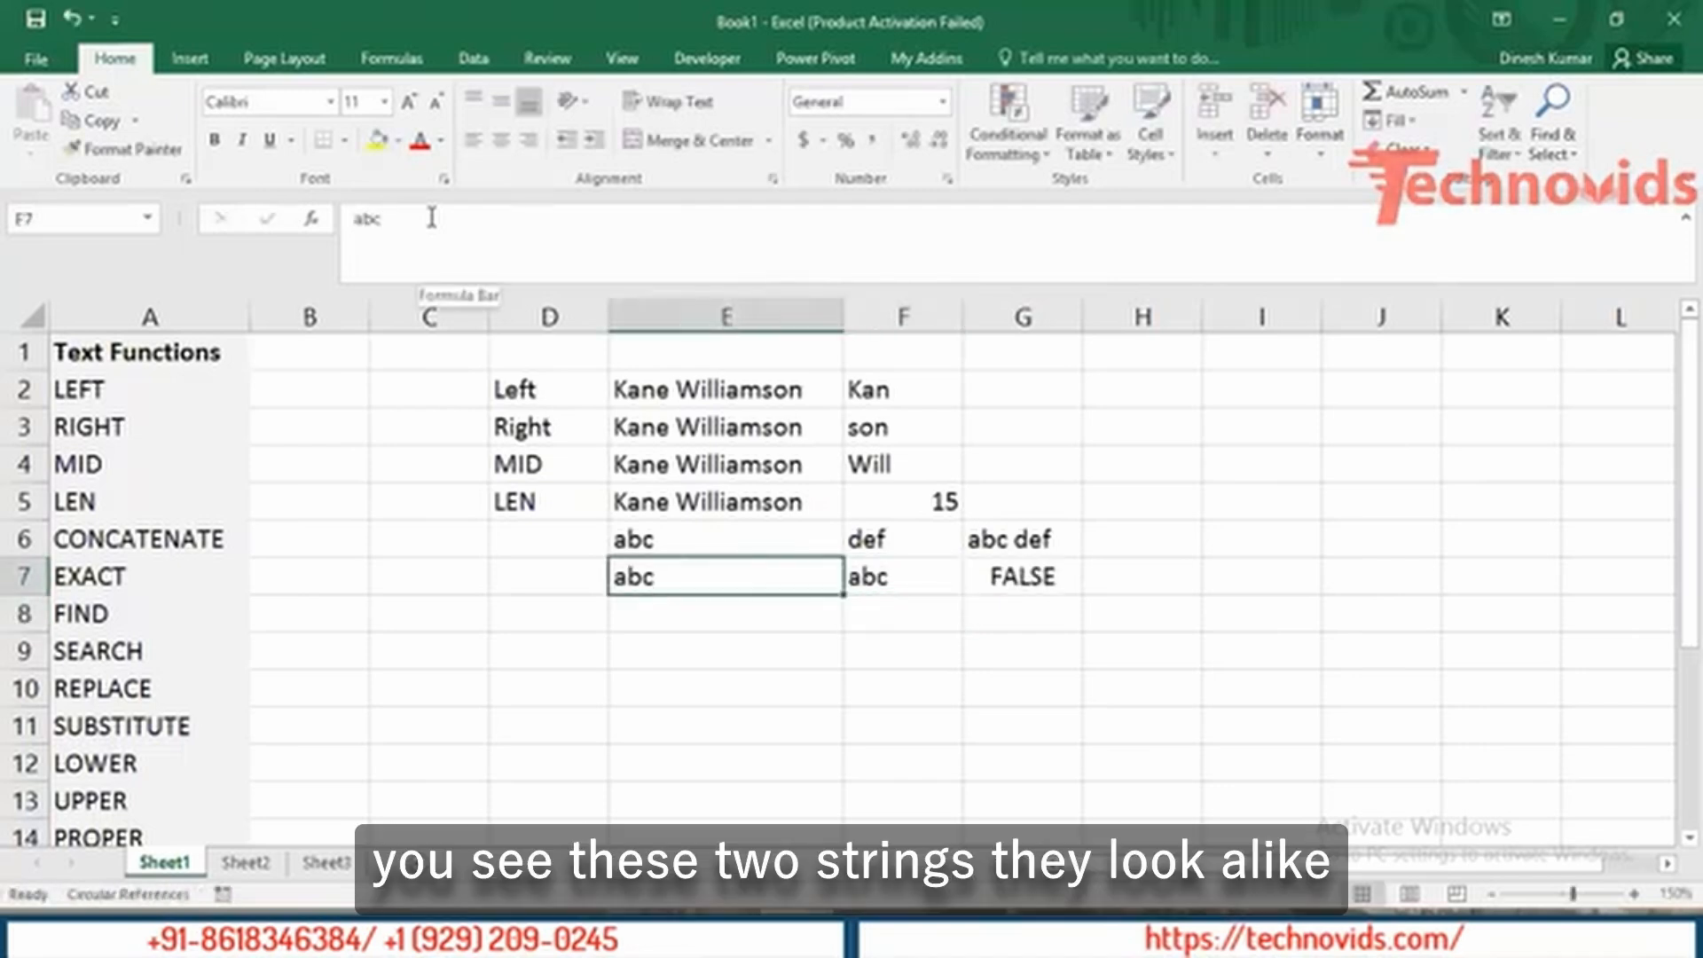
{"action": "key", "text": "shift+Right"}
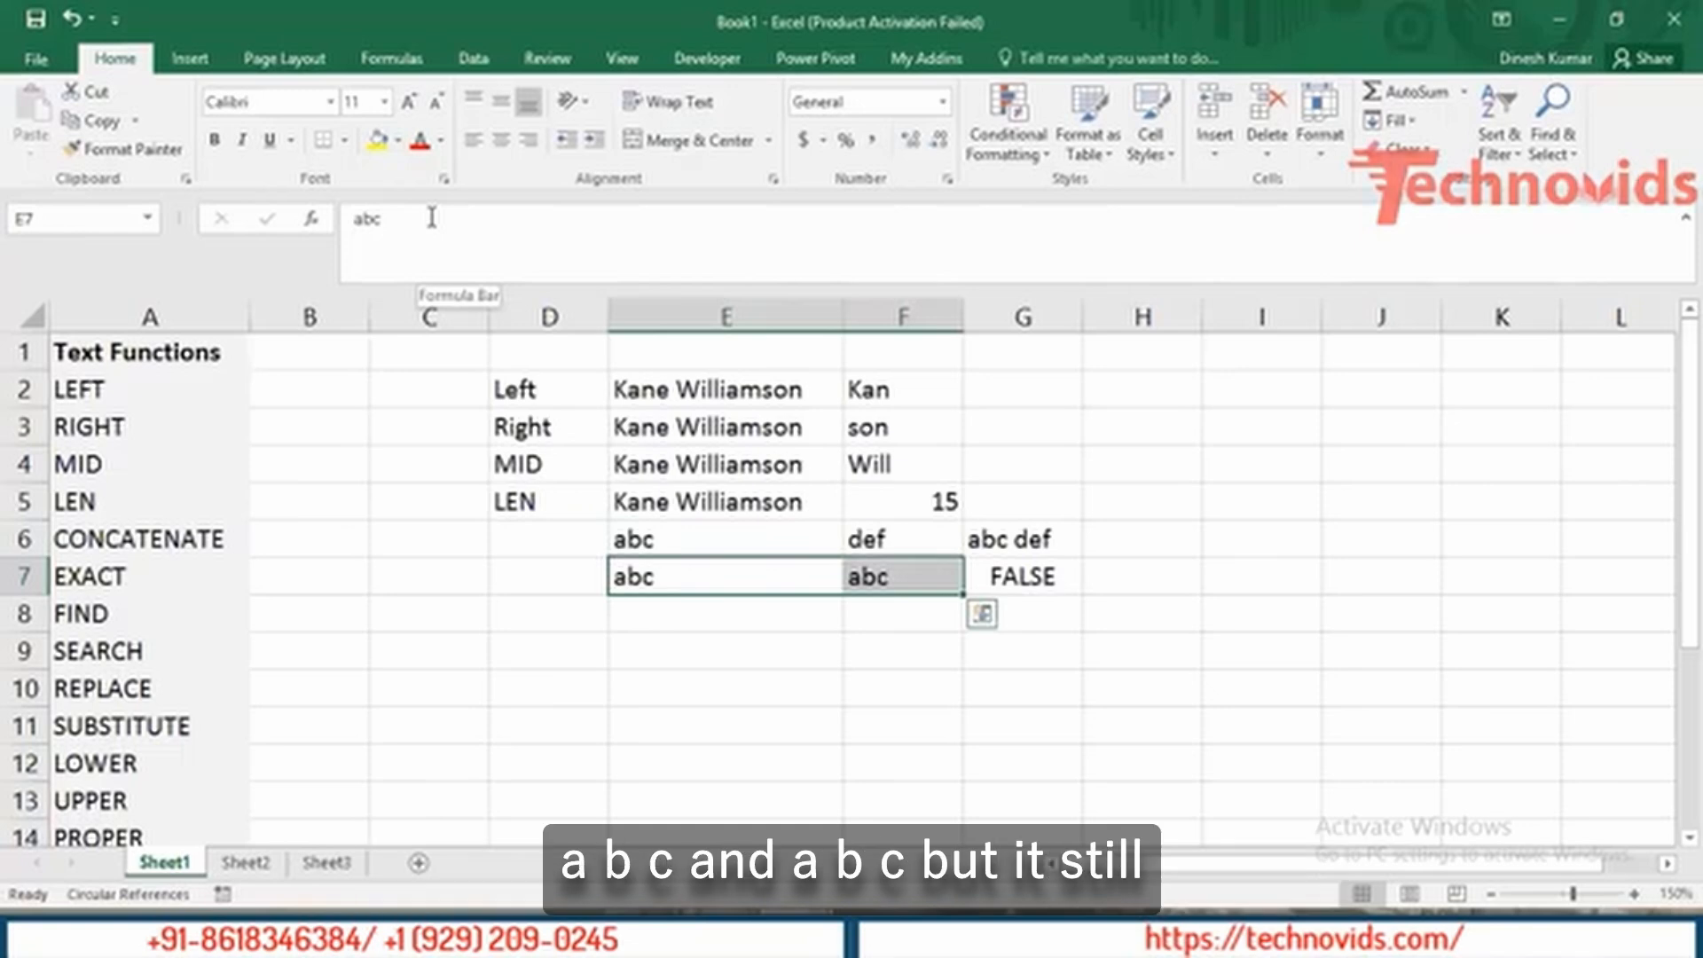
{"action": "key", "text": "Down"}
{"action": "key", "text": "Right"}
{"action": "key", "text": "Up"}
{"action": "key", "text": "Right"}
{"action": "key", "text": "Left"}
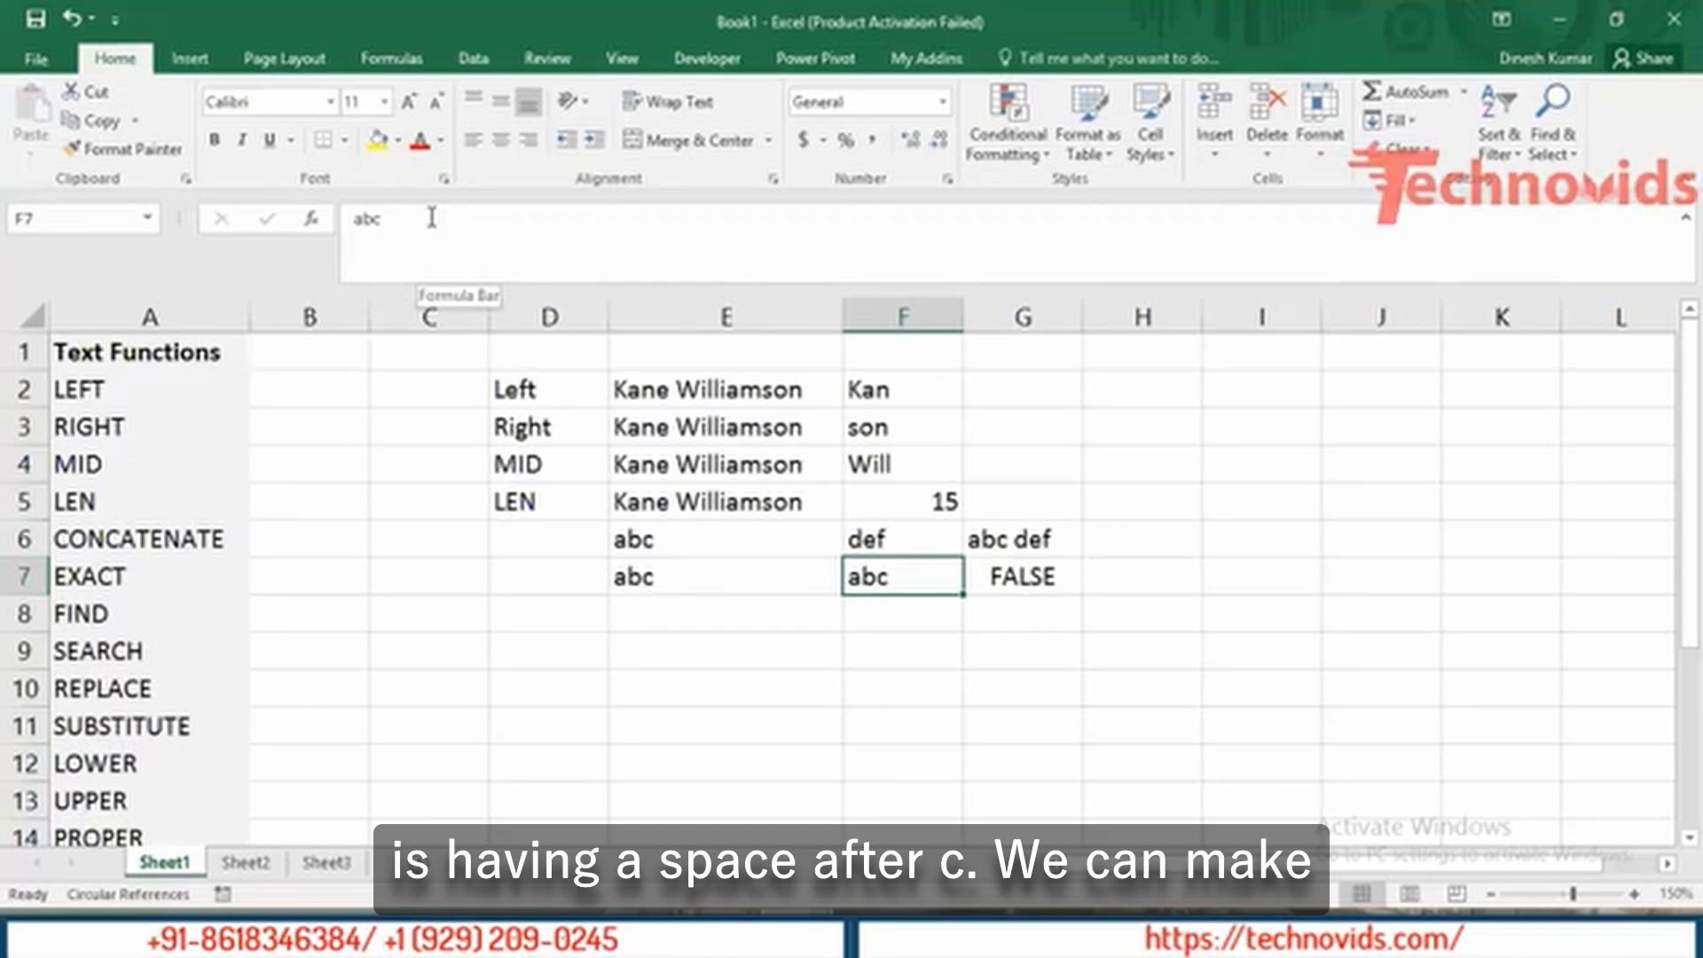
Show F7's trailing space in edit mode, leave it unchanged, and move on to D8.
{"action": "key", "text": "F2"}
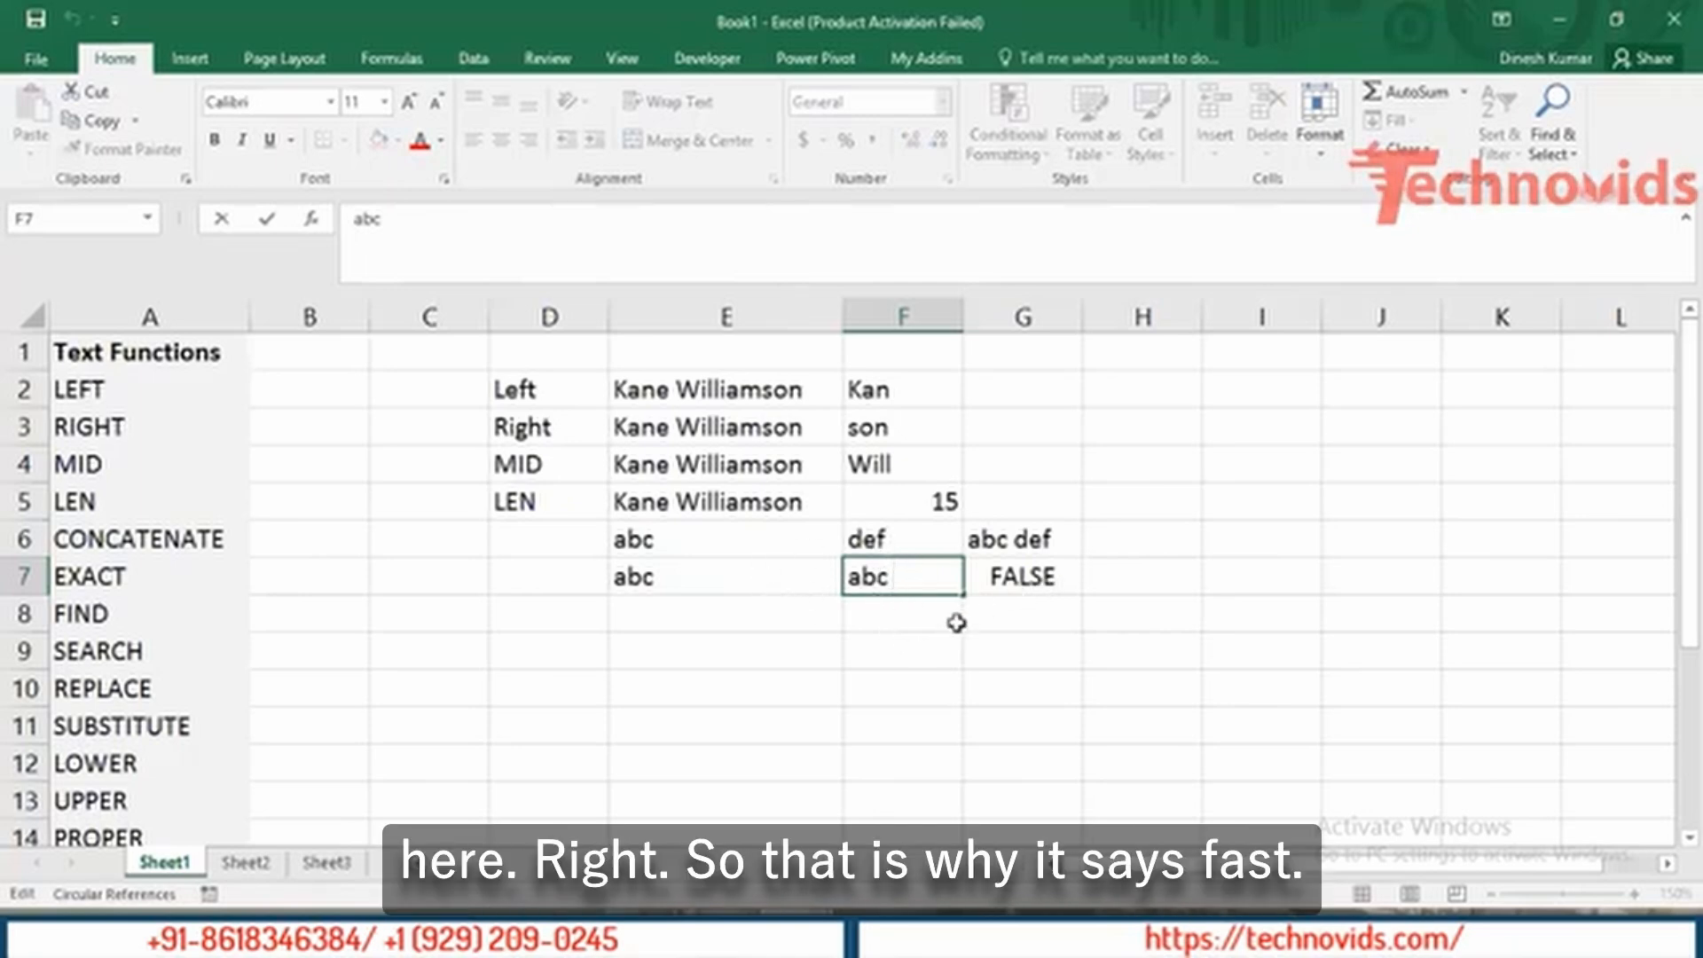
{"action": "key", "text": "Return"}
{"action": "key", "text": "Up"}
{"action": "key", "text": "Left"}
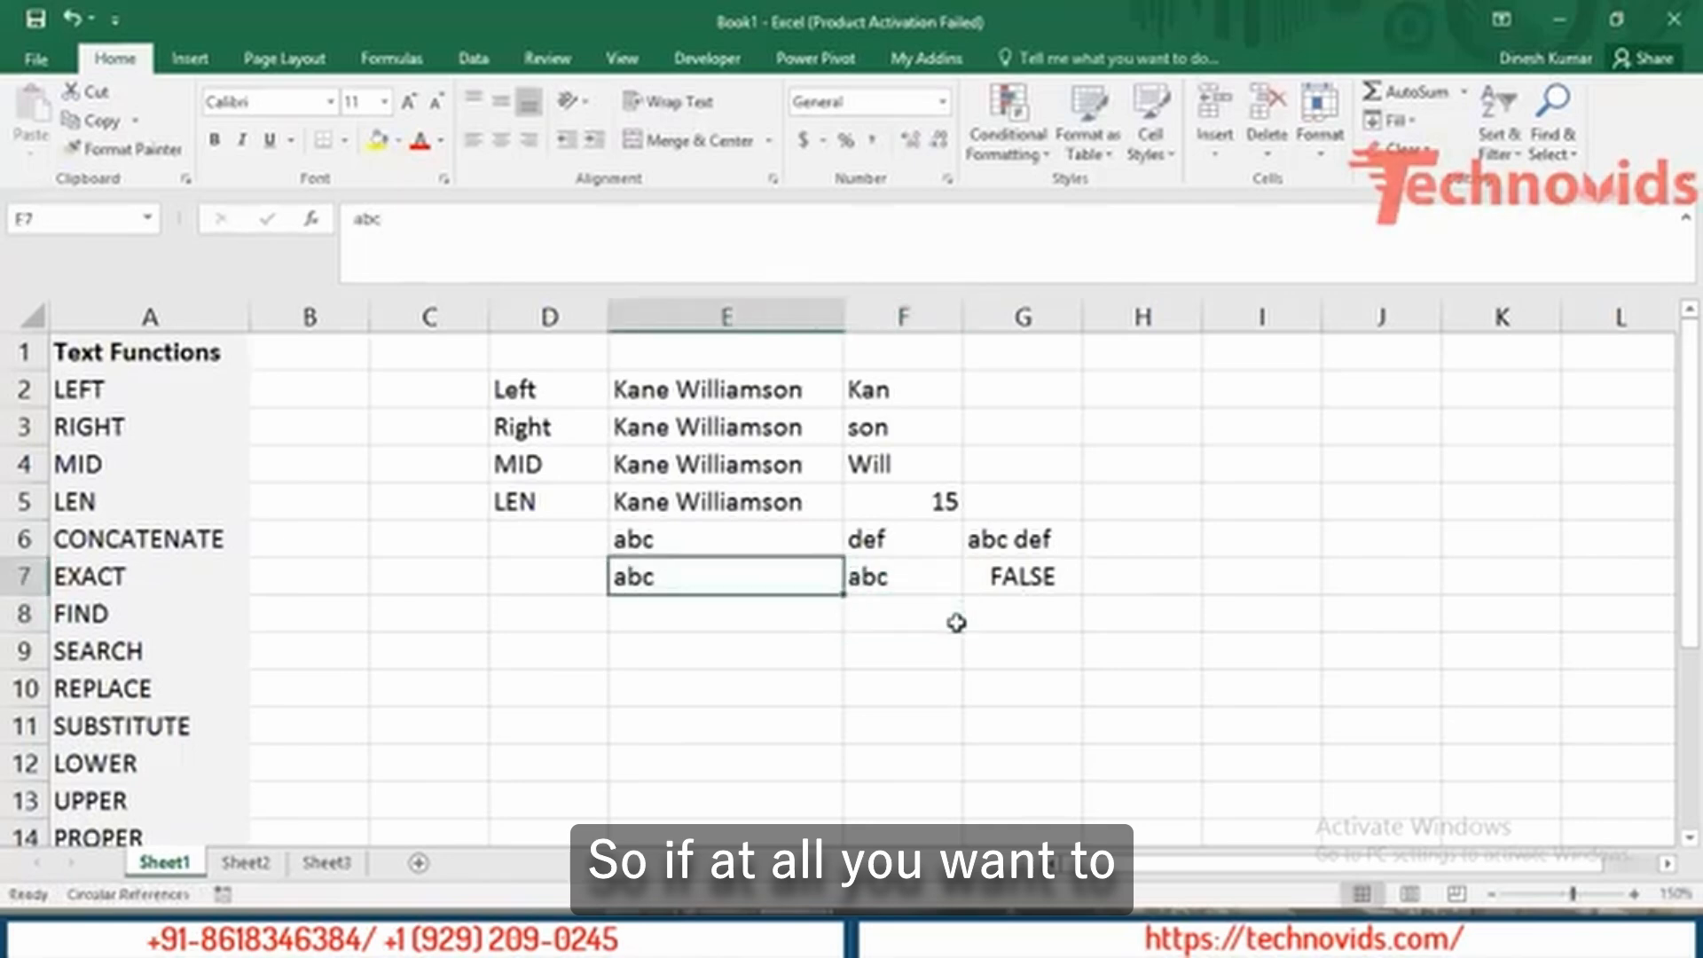
{"action": "key", "text": "Down"}
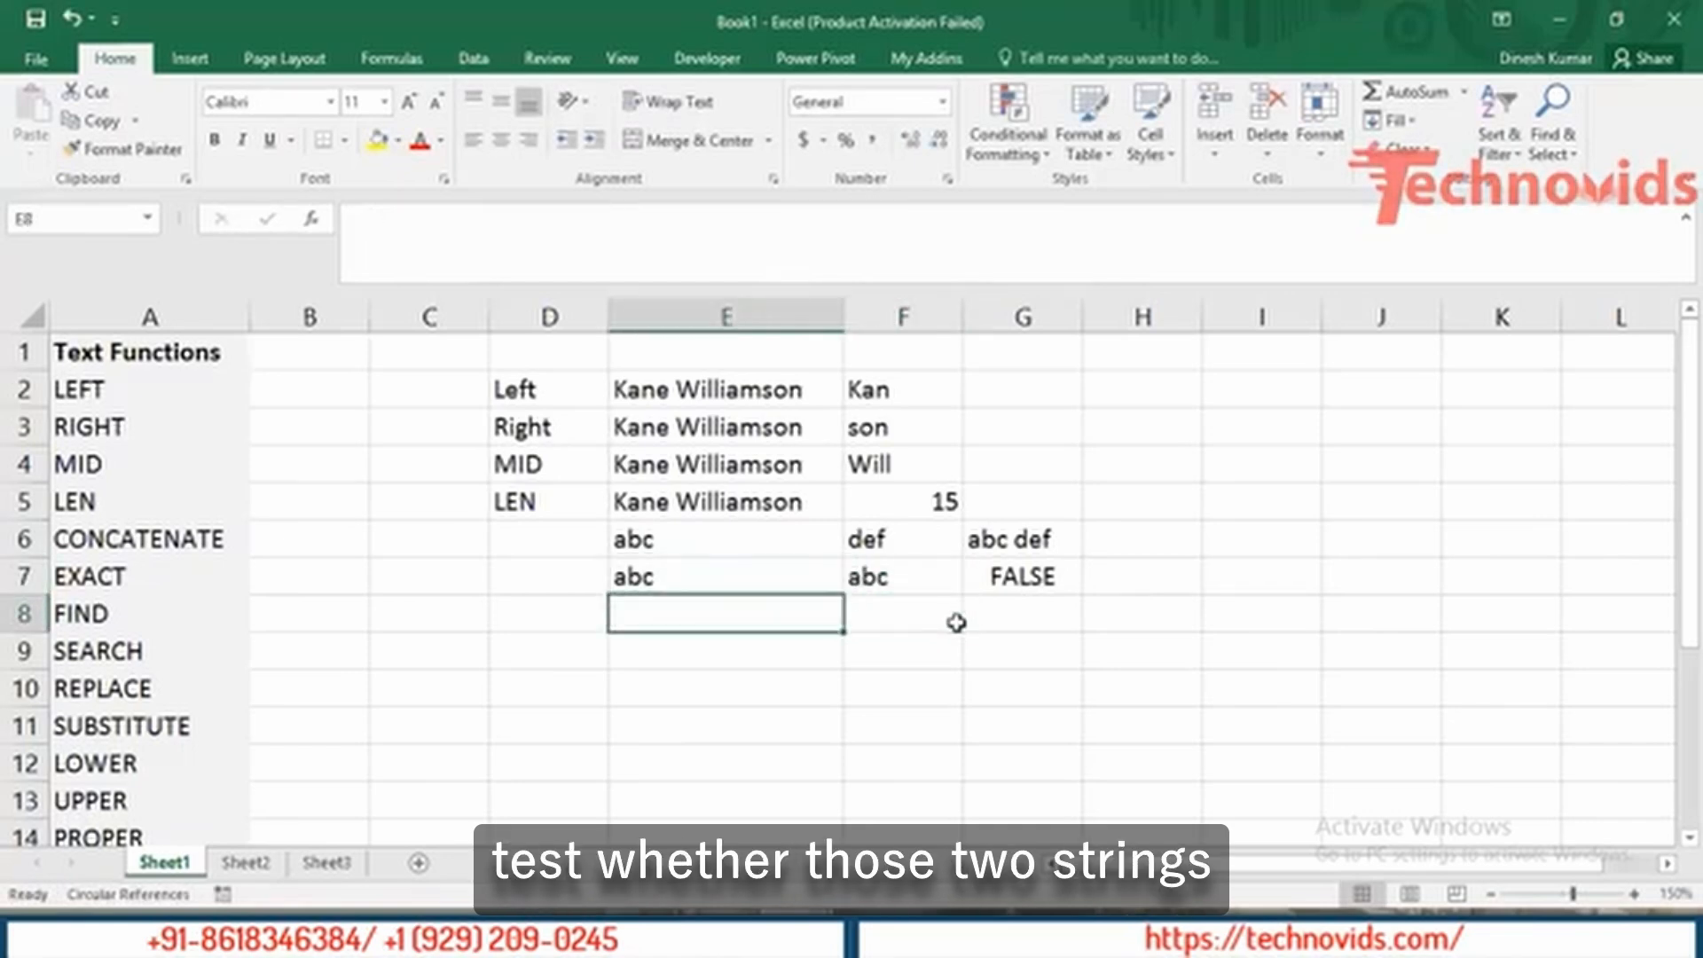
{"action": "key", "text": "Up"}
{"action": "key", "text": "Right"}
{"action": "key", "text": "Right"}
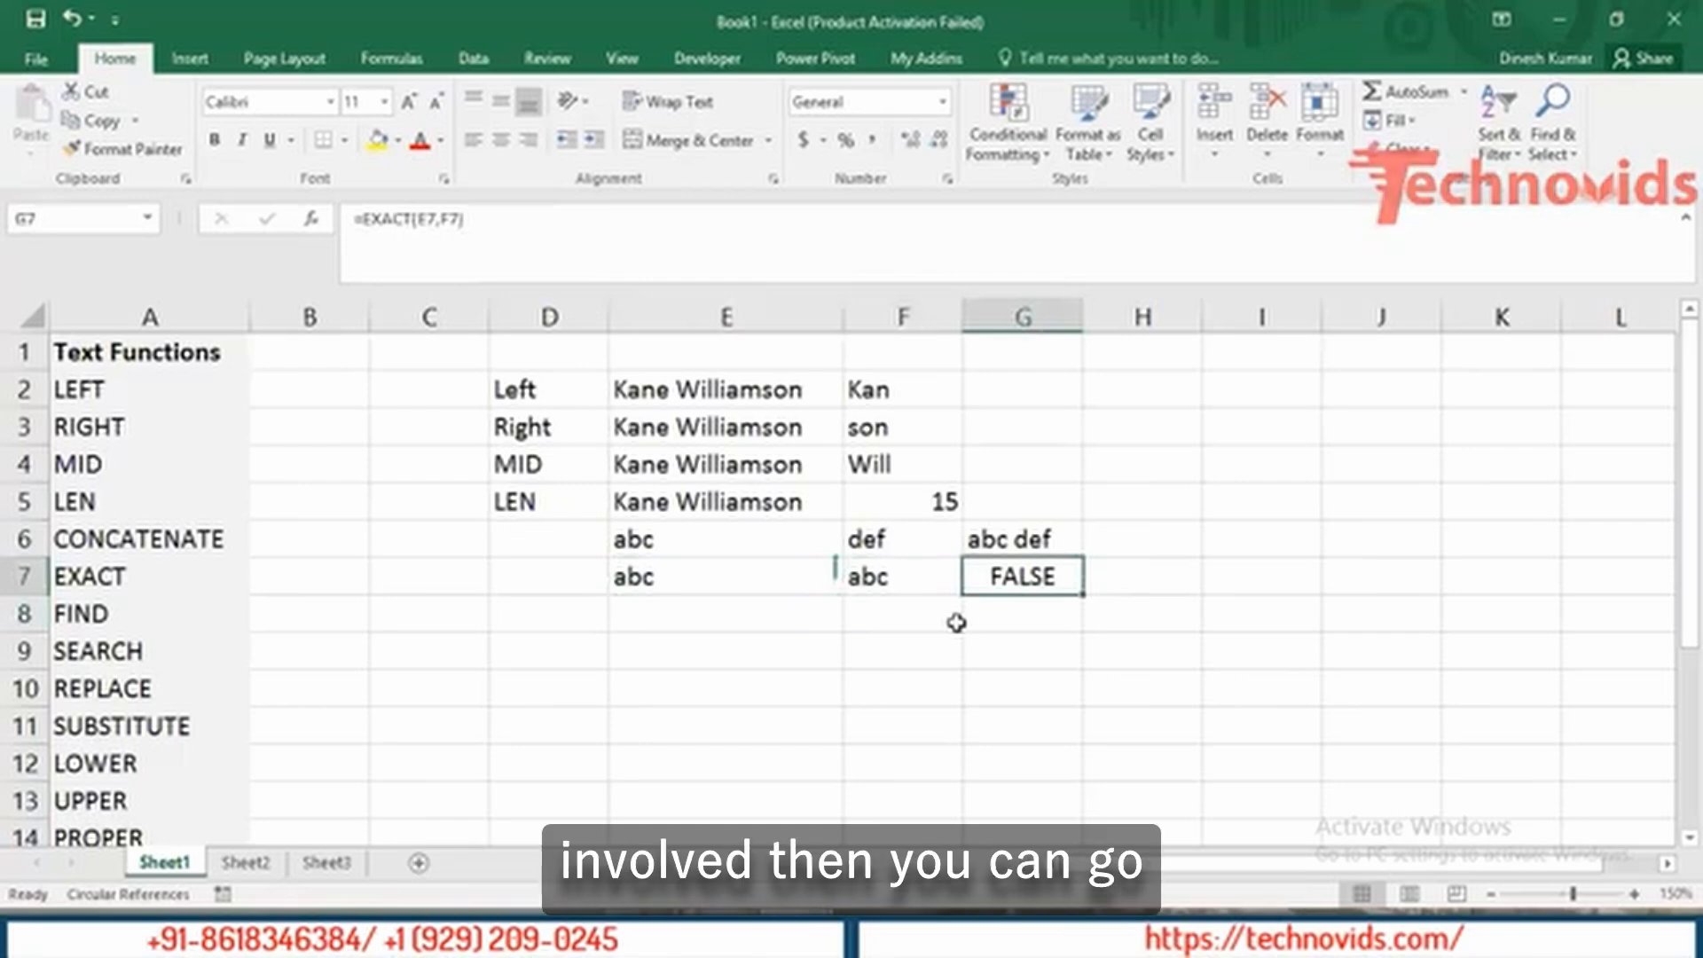
{"action": "key", "text": "Left"}
{"action": "key", "text": "Left"}
{"action": "key", "text": "Left"}
{"action": "key", "text": "Left"}
{"action": "key", "text": "Left"}
{"action": "key", "text": "Left"}
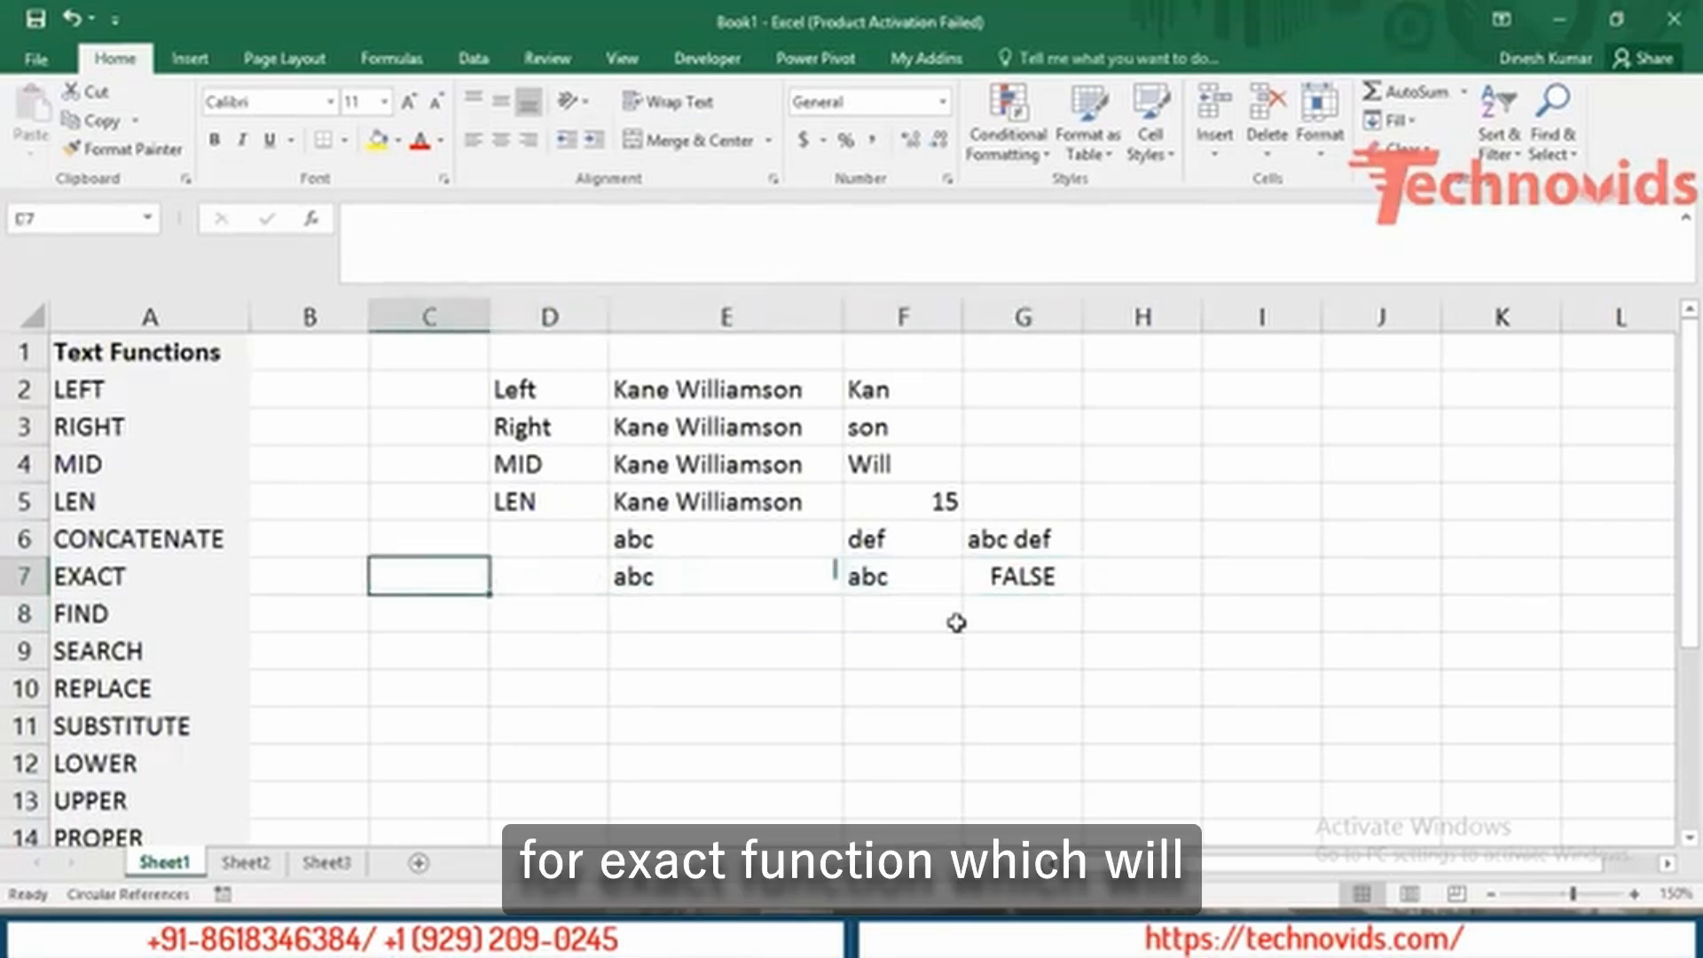
{"action": "key", "text": "Right"}
{"action": "key", "text": "Right"}
{"action": "key", "text": "Right"}
{"action": "key", "text": "Right"}
{"action": "key", "text": "Right"}
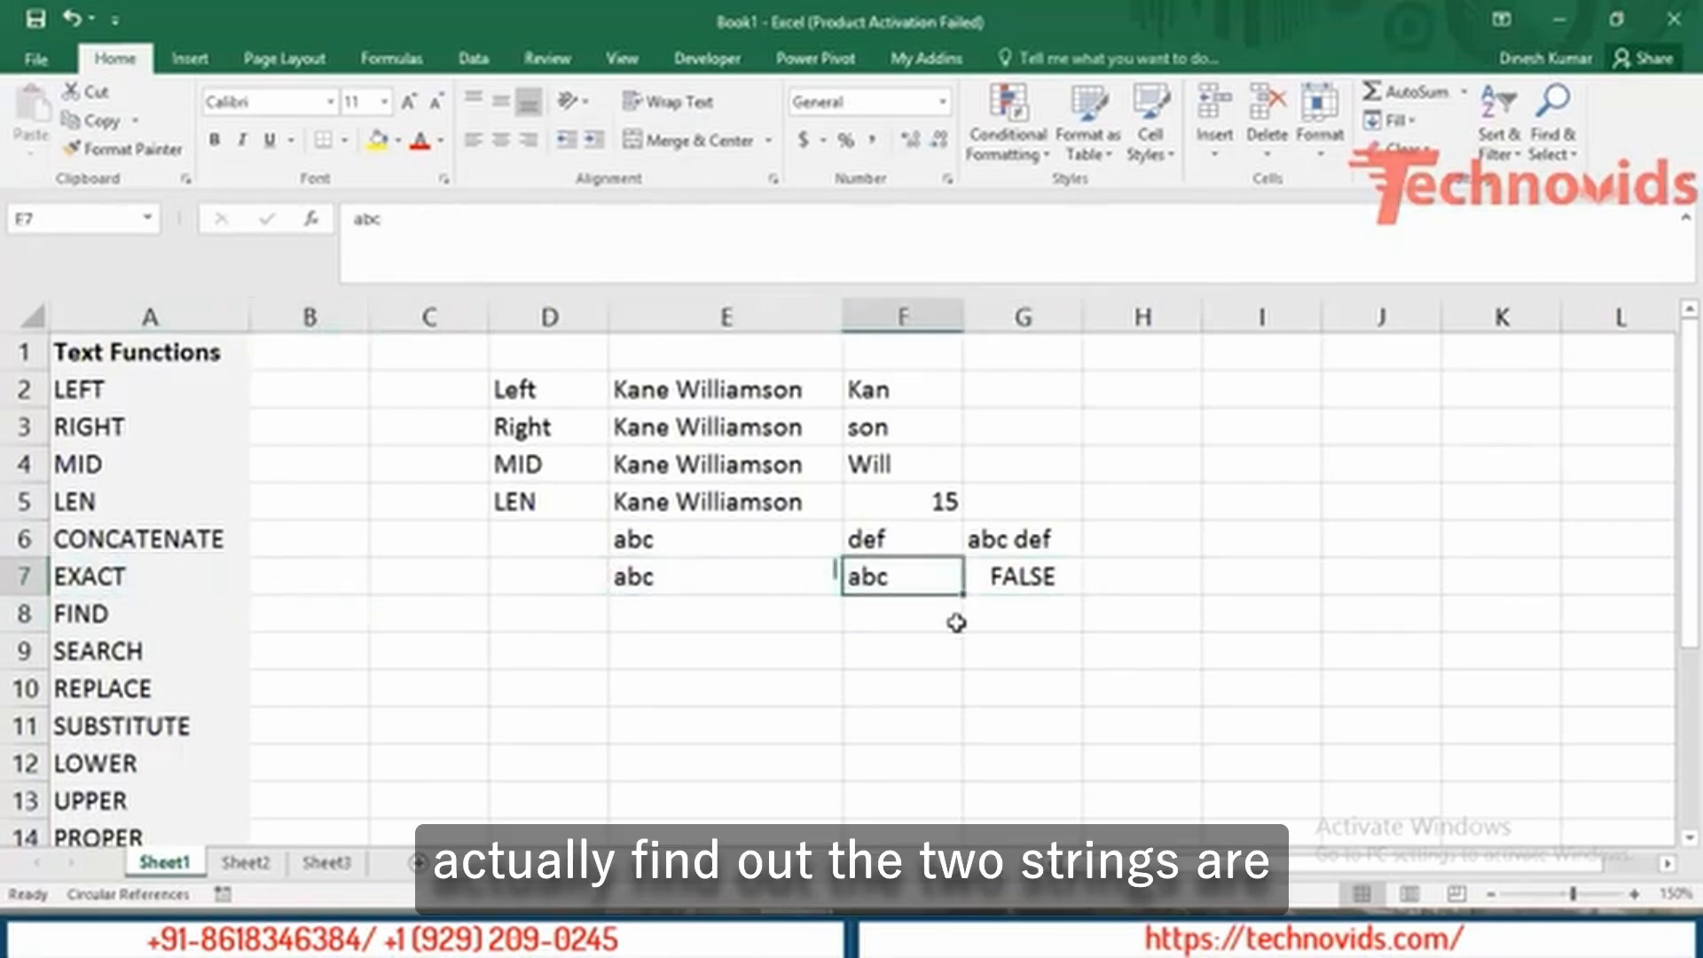
{"action": "key", "text": "Right"}
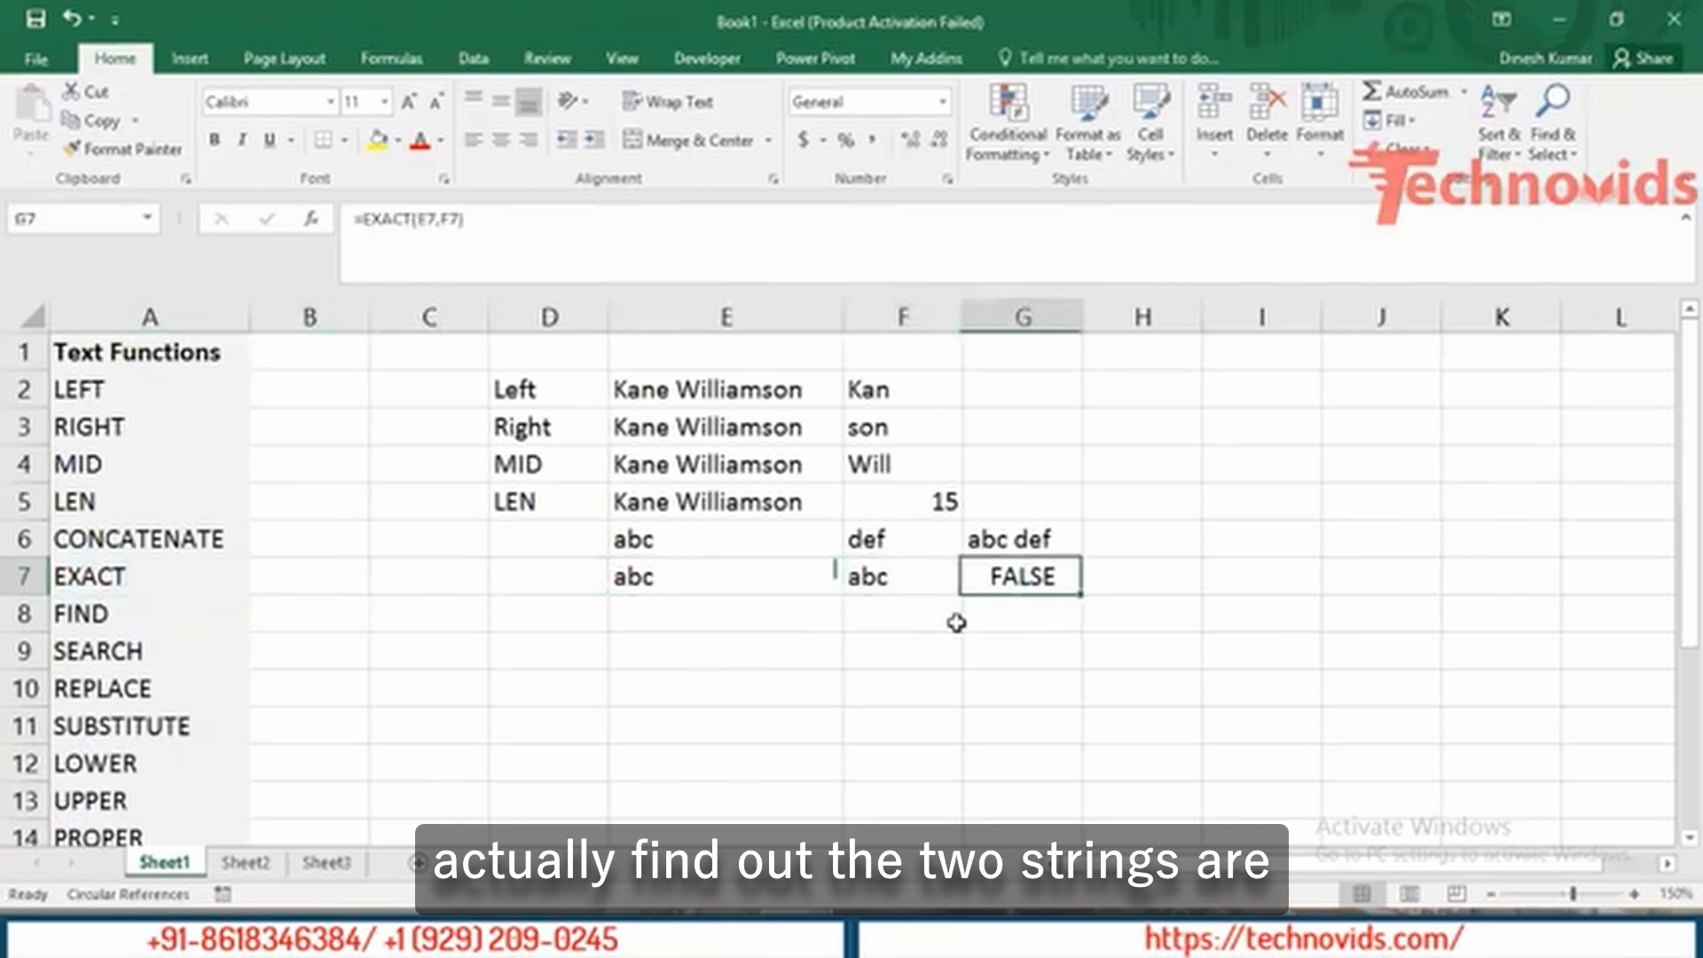
{"action": "key", "text": "Down"}
{"action": "key", "text": "Left"}
{"action": "key", "text": "Left"}
{"action": "key", "text": "Left"}
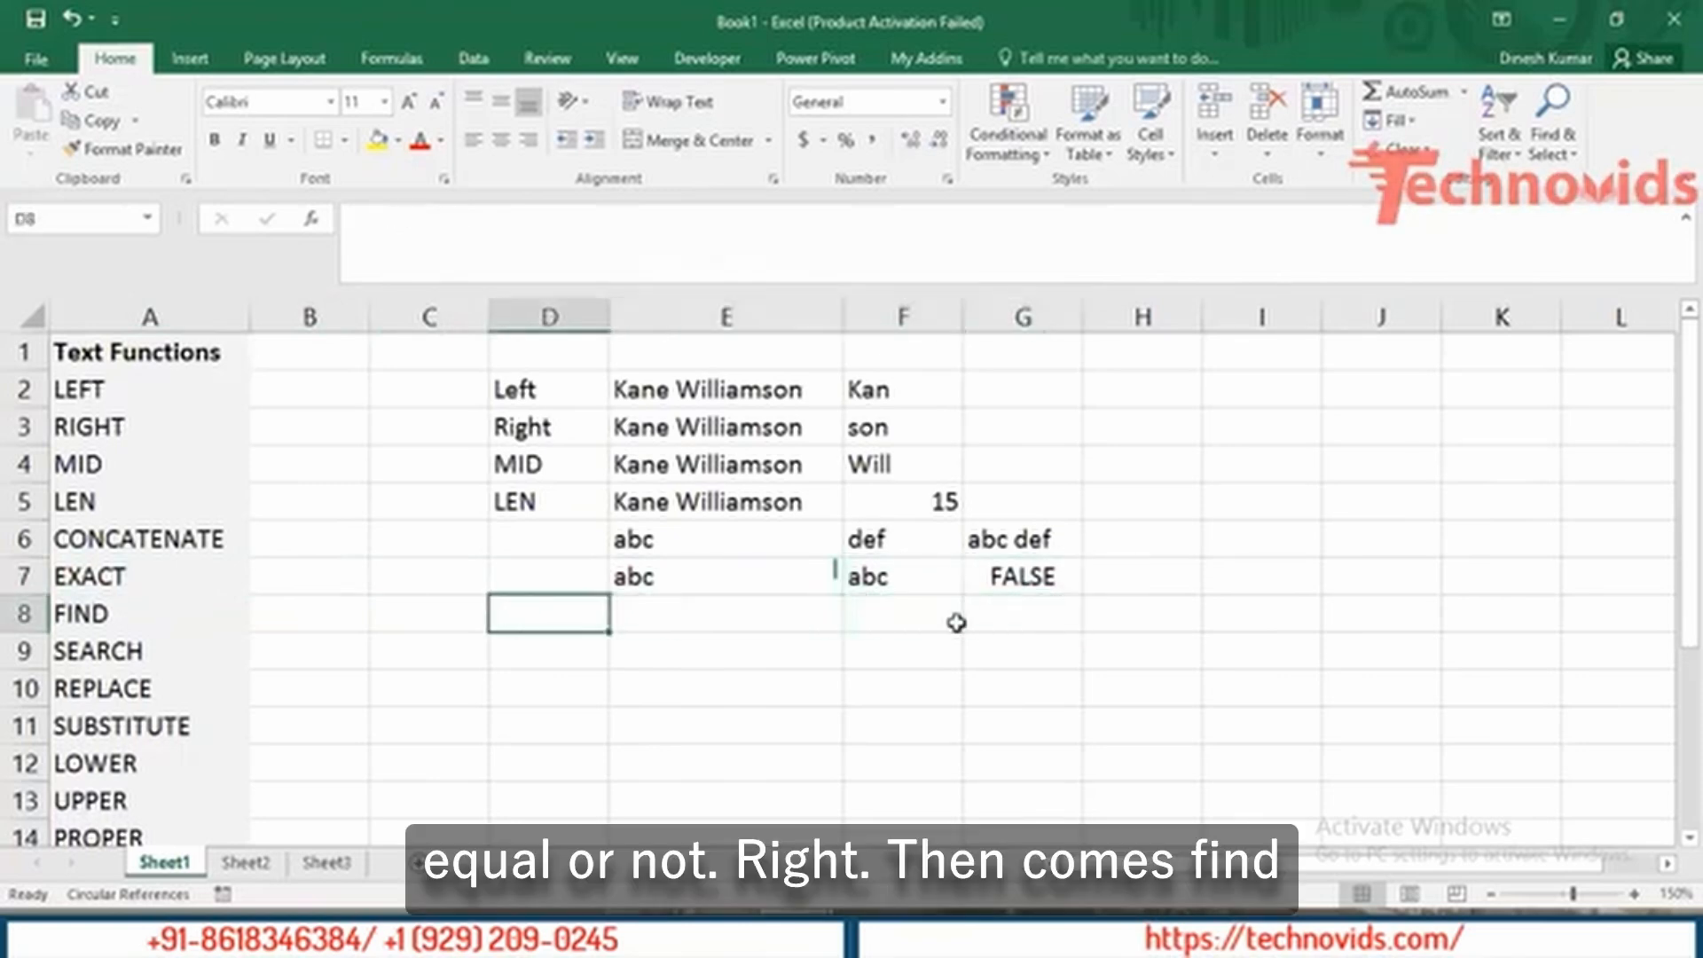
Label D8 'FIND' and copy the sample name from E5 into E8.
{"action": "key", "text": "Left"}
{"action": "key", "text": "Left"}
{"action": "key", "text": "Left"}
{"action": "key", "text": "Right"}
{"action": "key", "text": "Right"}
{"action": "key", "text": "Right"}
{"action": "type", "text": "FIND"}
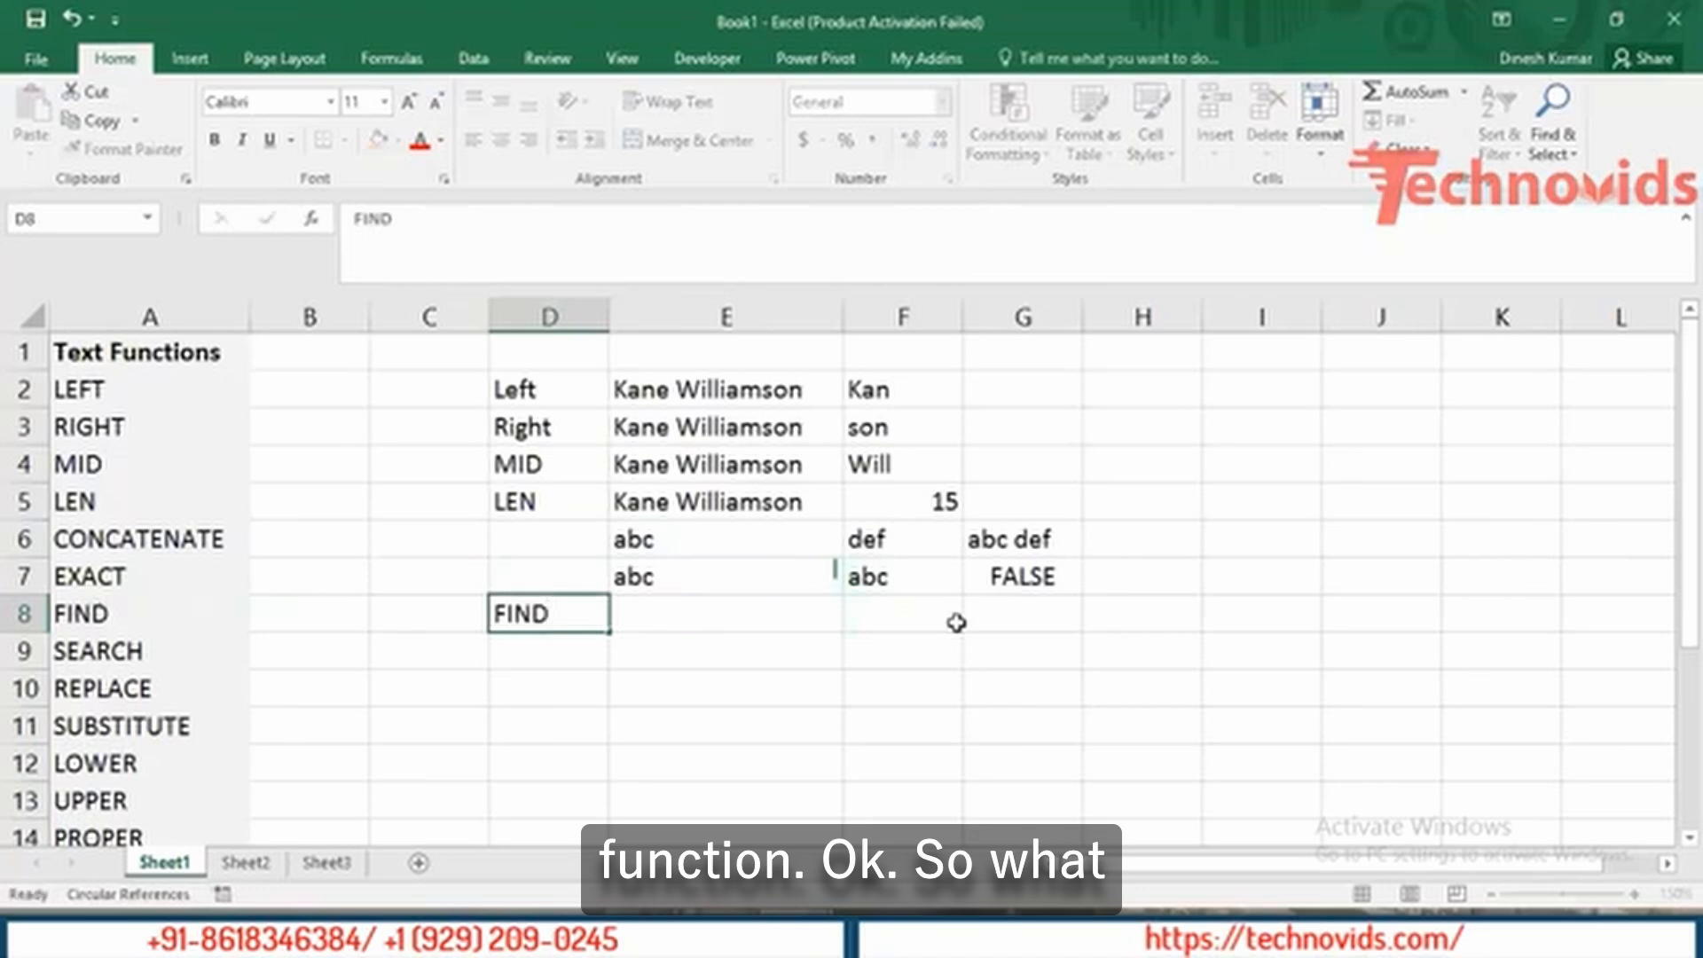
{"action": "key", "text": "Tab"}
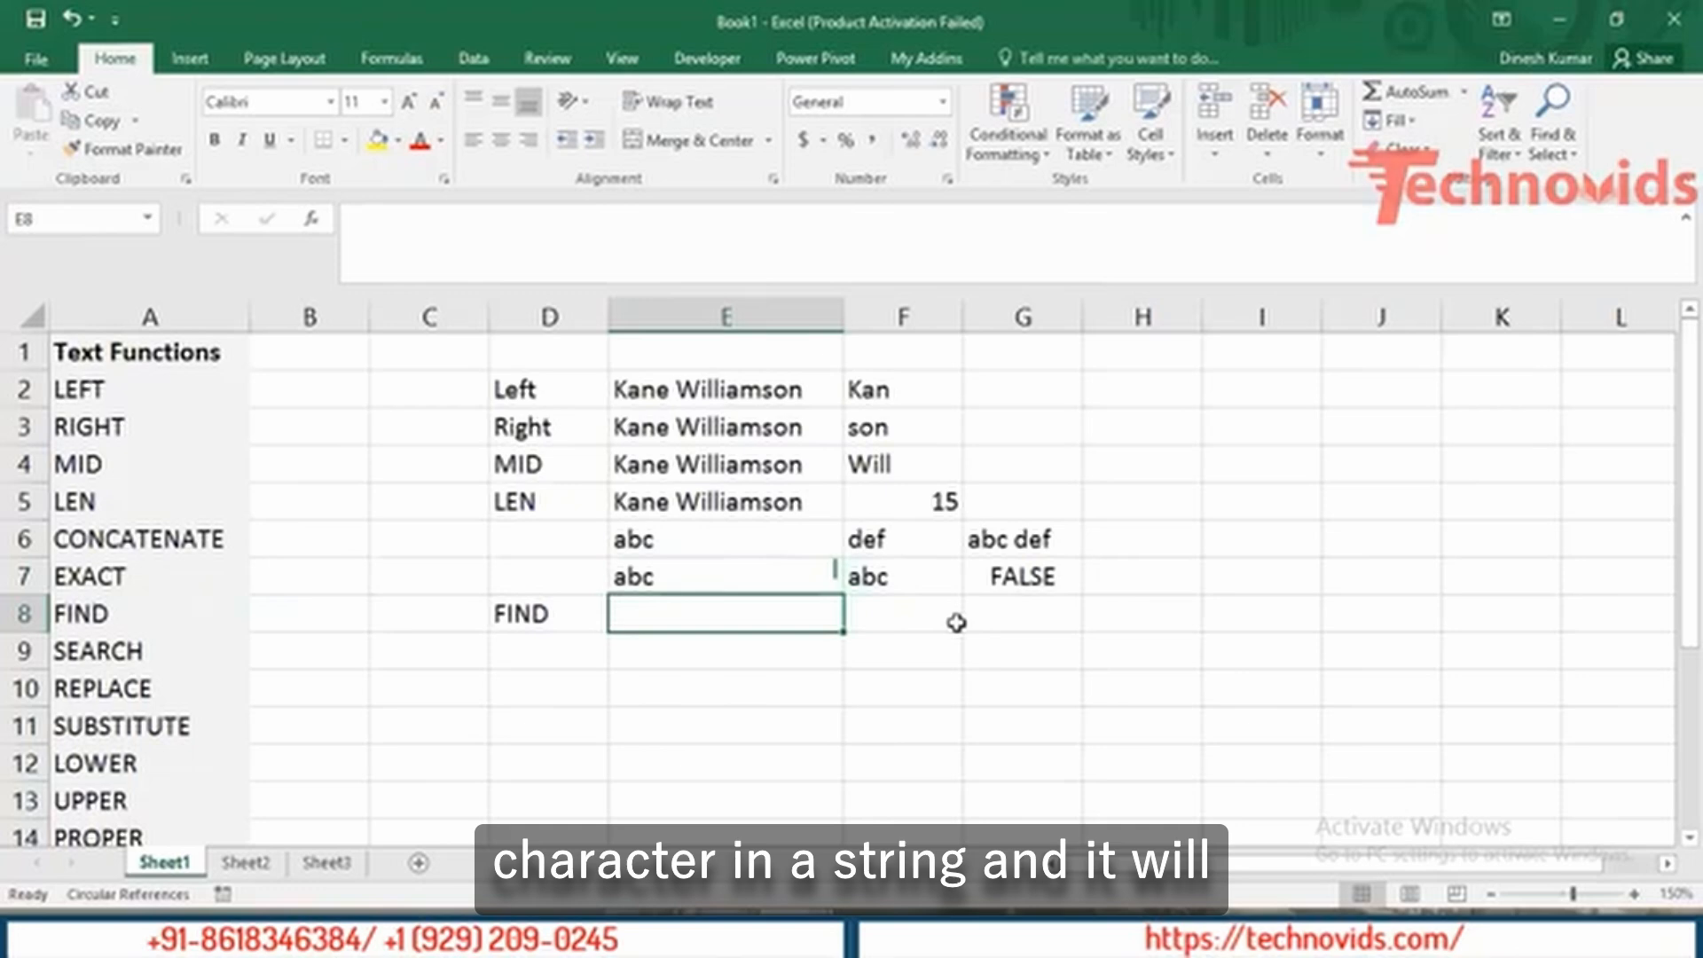
{"action": "key", "text": "Up"}
{"action": "key", "text": "Up"}
{"action": "key", "text": "Up"}
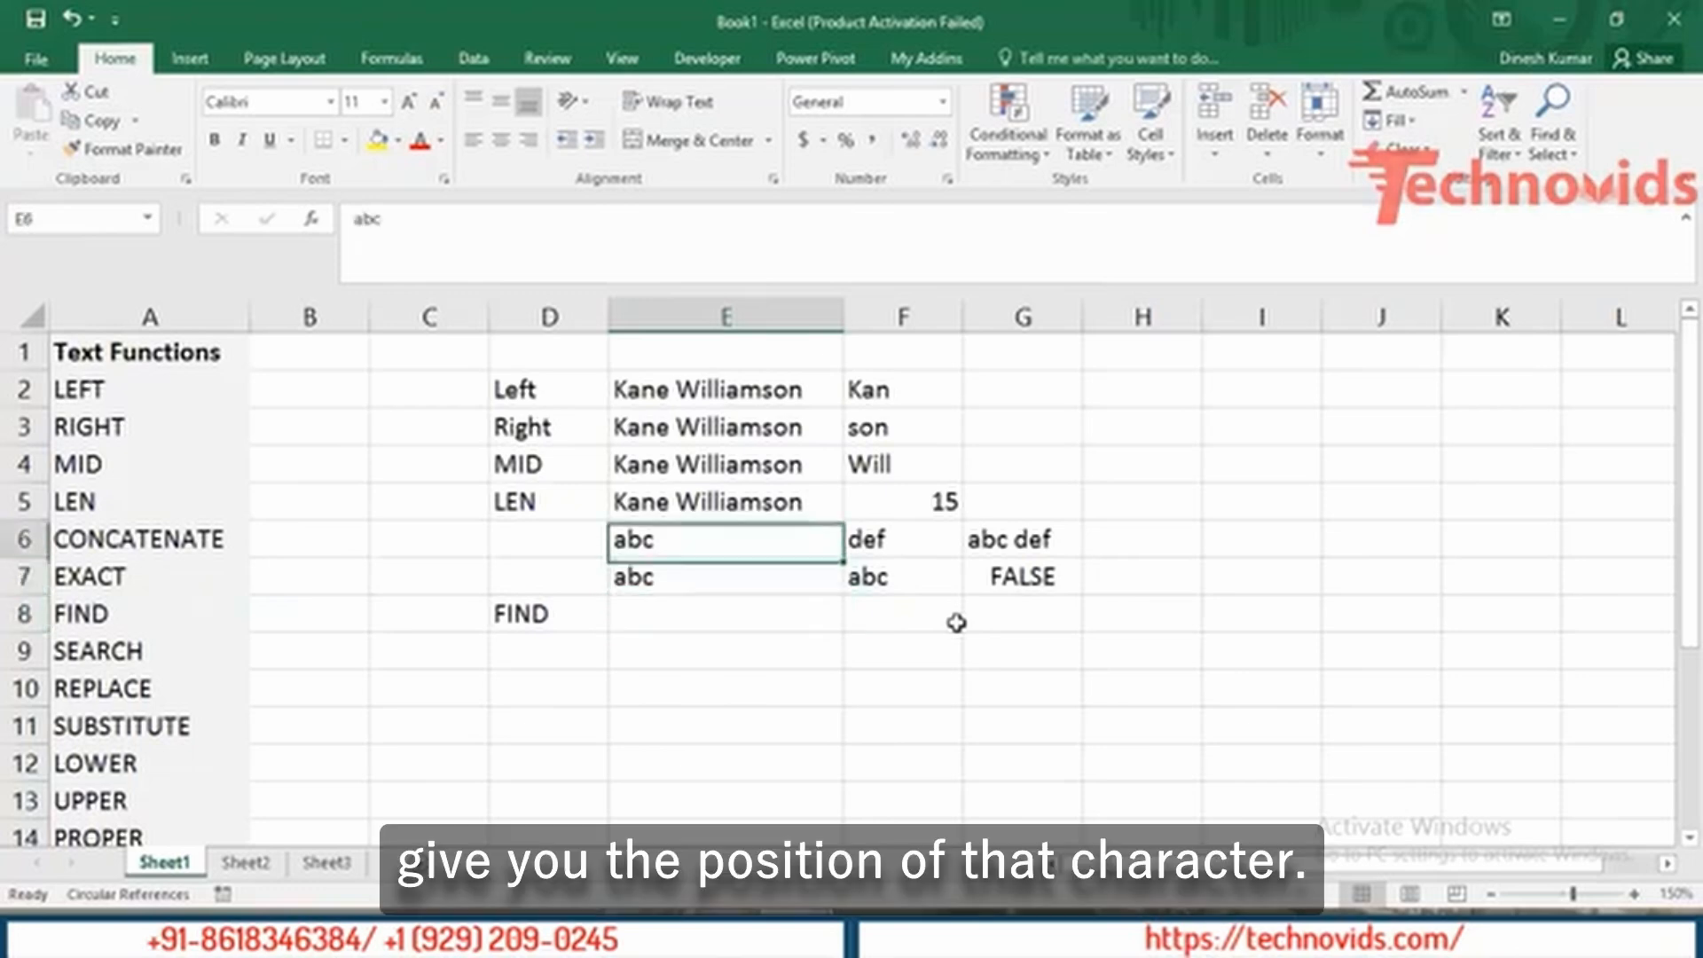
{"action": "key", "text": "ctrl+c"}
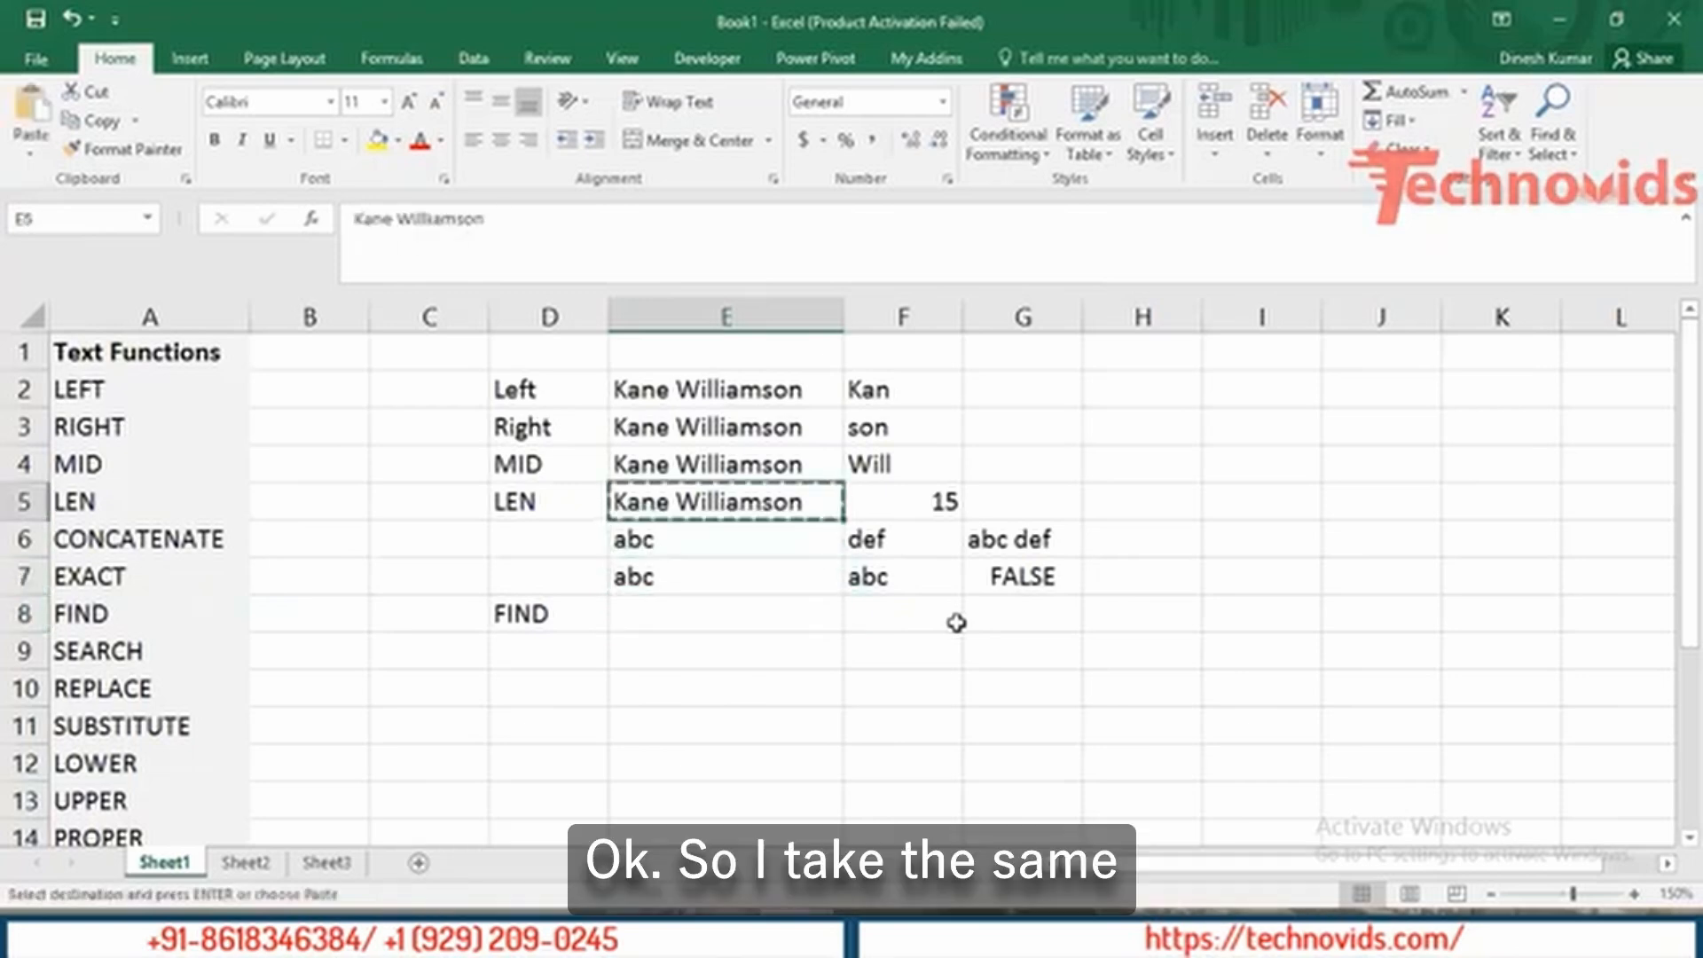
{"action": "key", "text": "Down"}
{"action": "key", "text": "Down"}
{"action": "key", "text": "Down"}
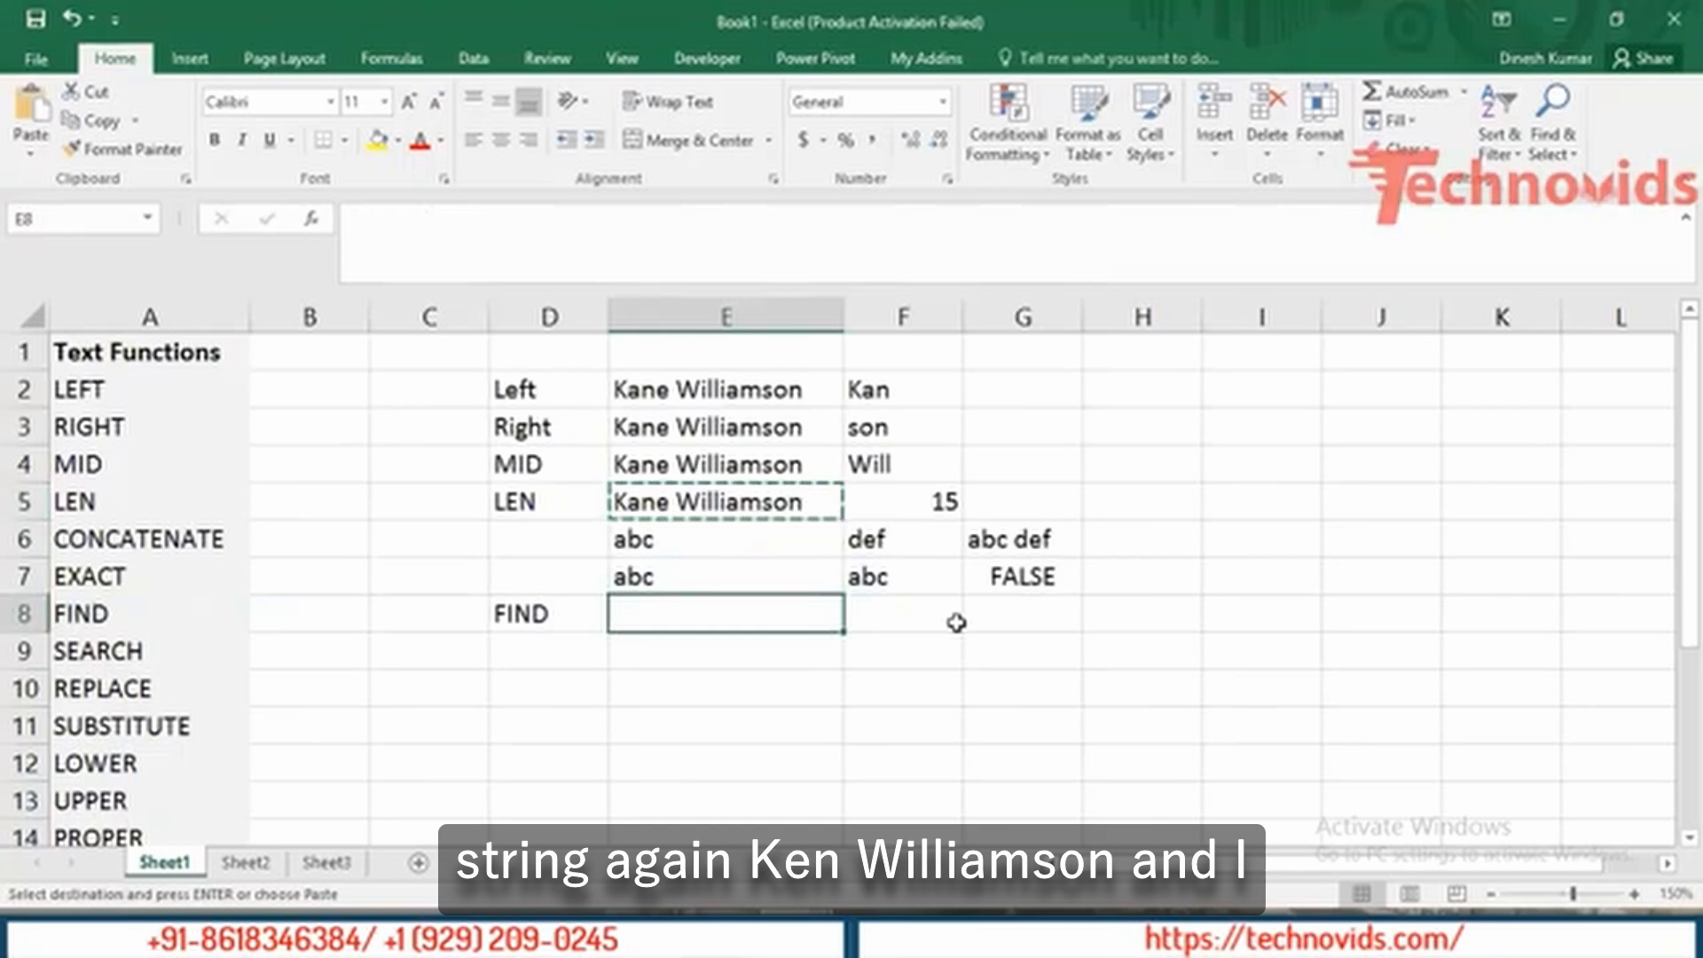
{"action": "key", "text": "ctrl+v"}
Enter =FIND("W",E8) in F8, which returns 6.
{"action": "key", "text": "Right"}
{"action": "type", "text": "="}
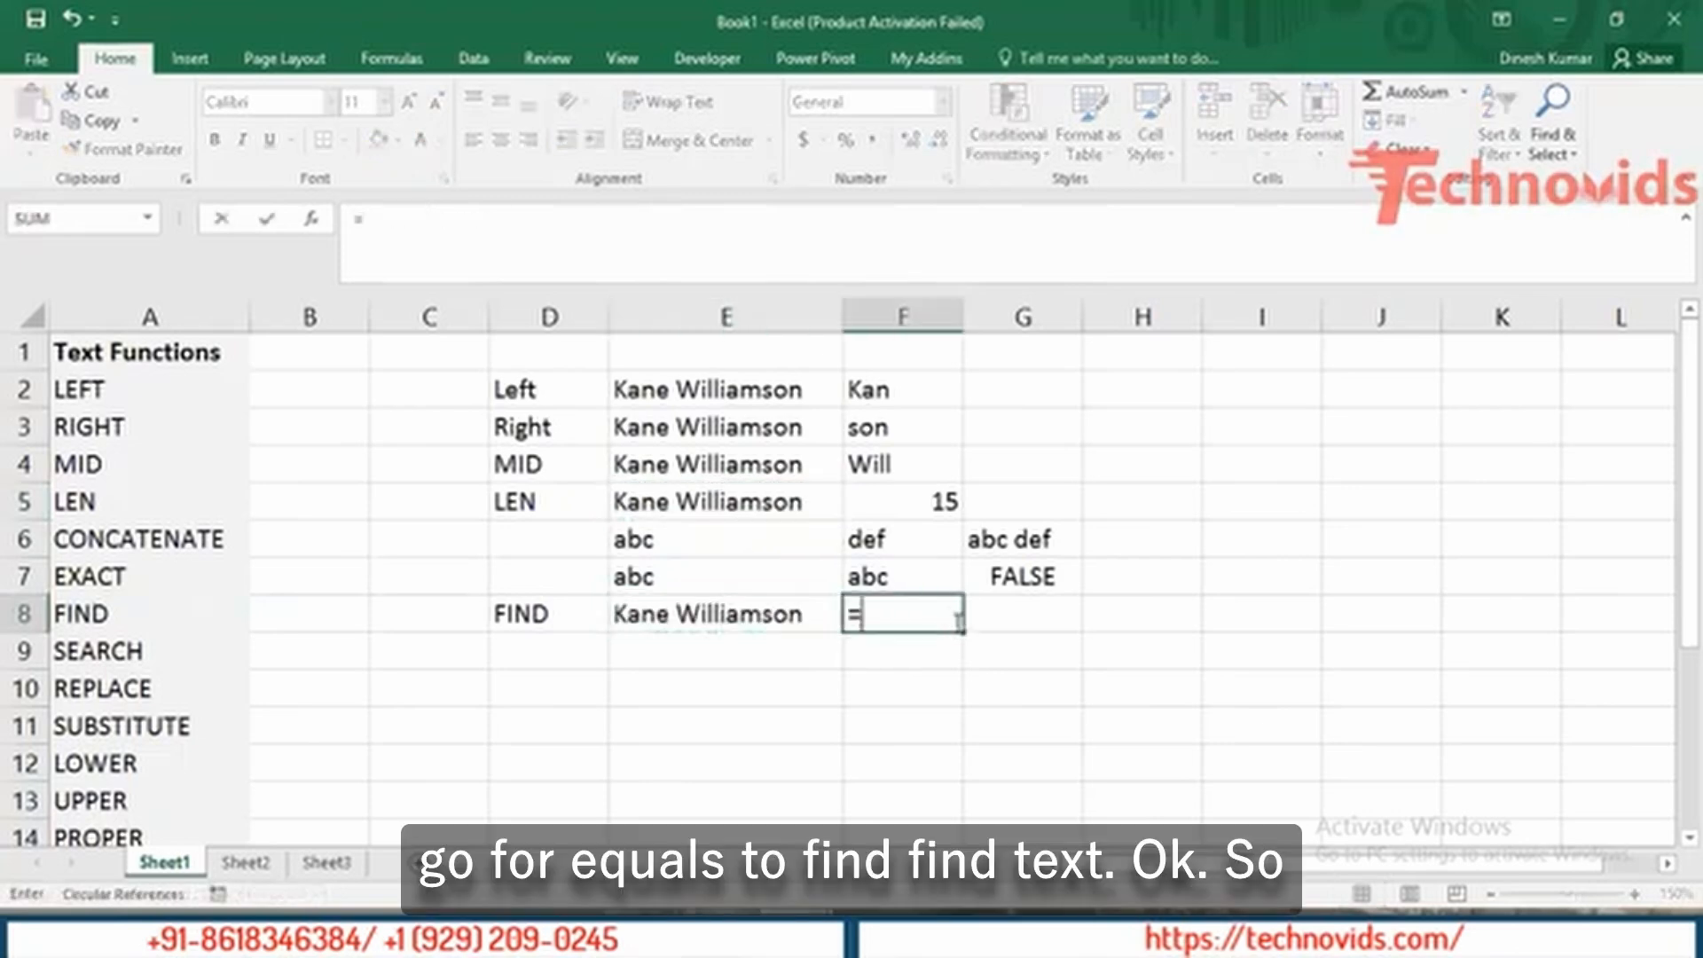
{"action": "type", "text": "fin"}
{"action": "key", "text": "Tab"}
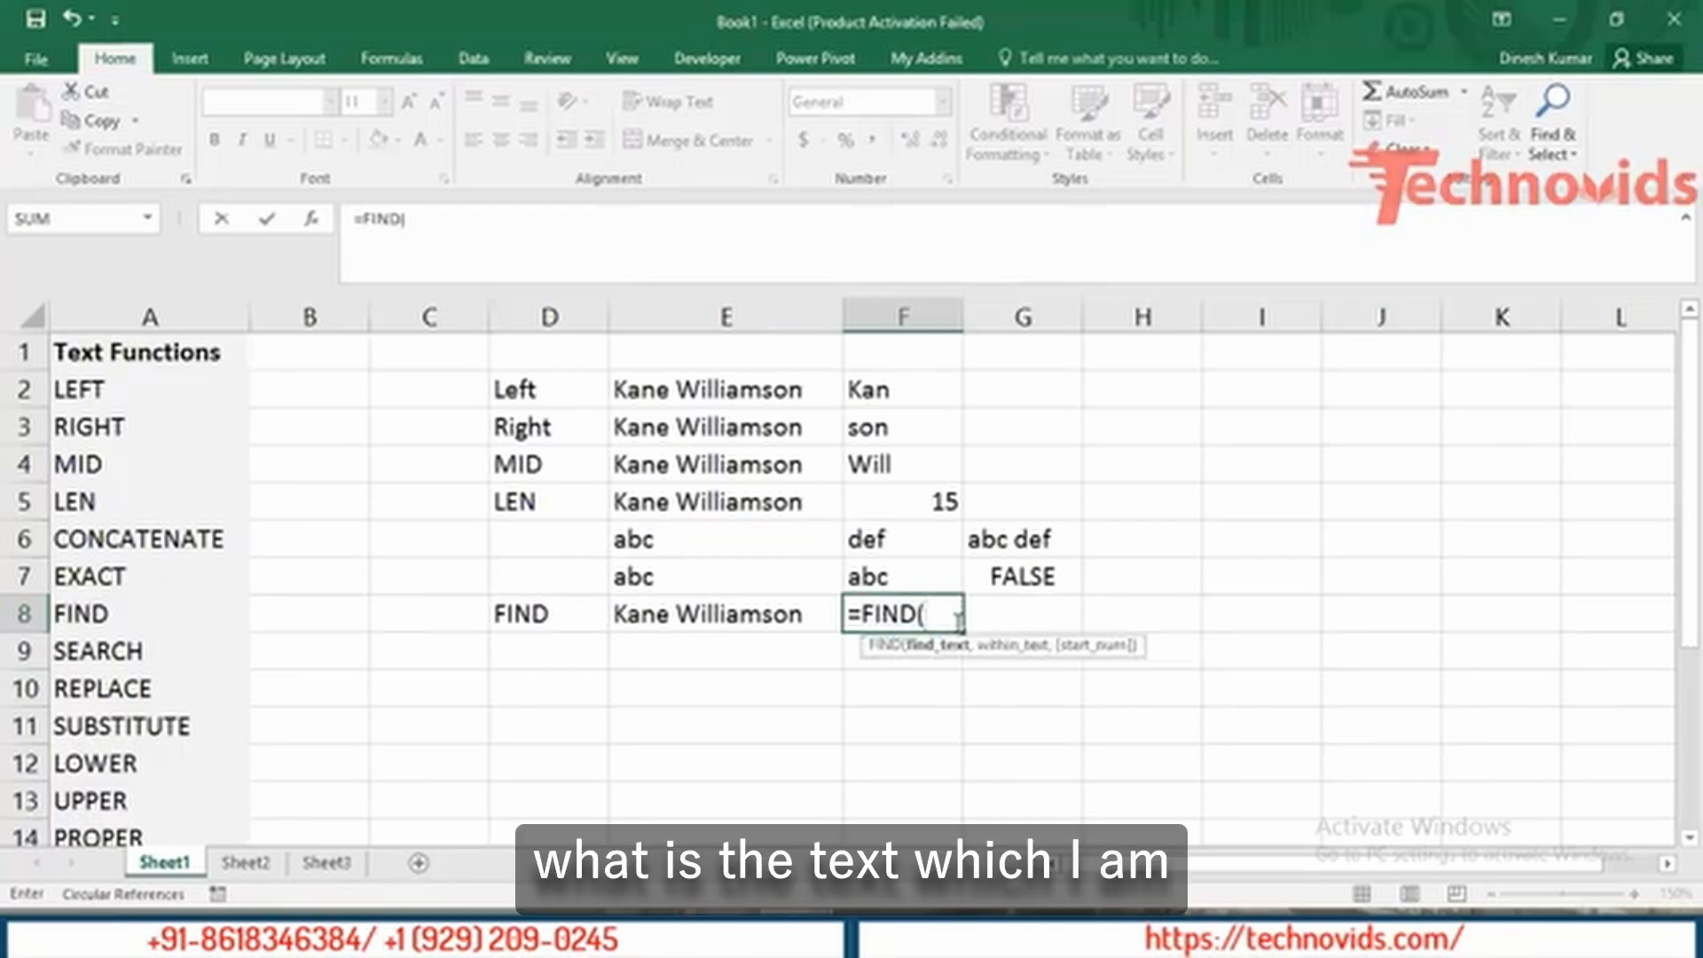
{"action": "type", "text": "\""}
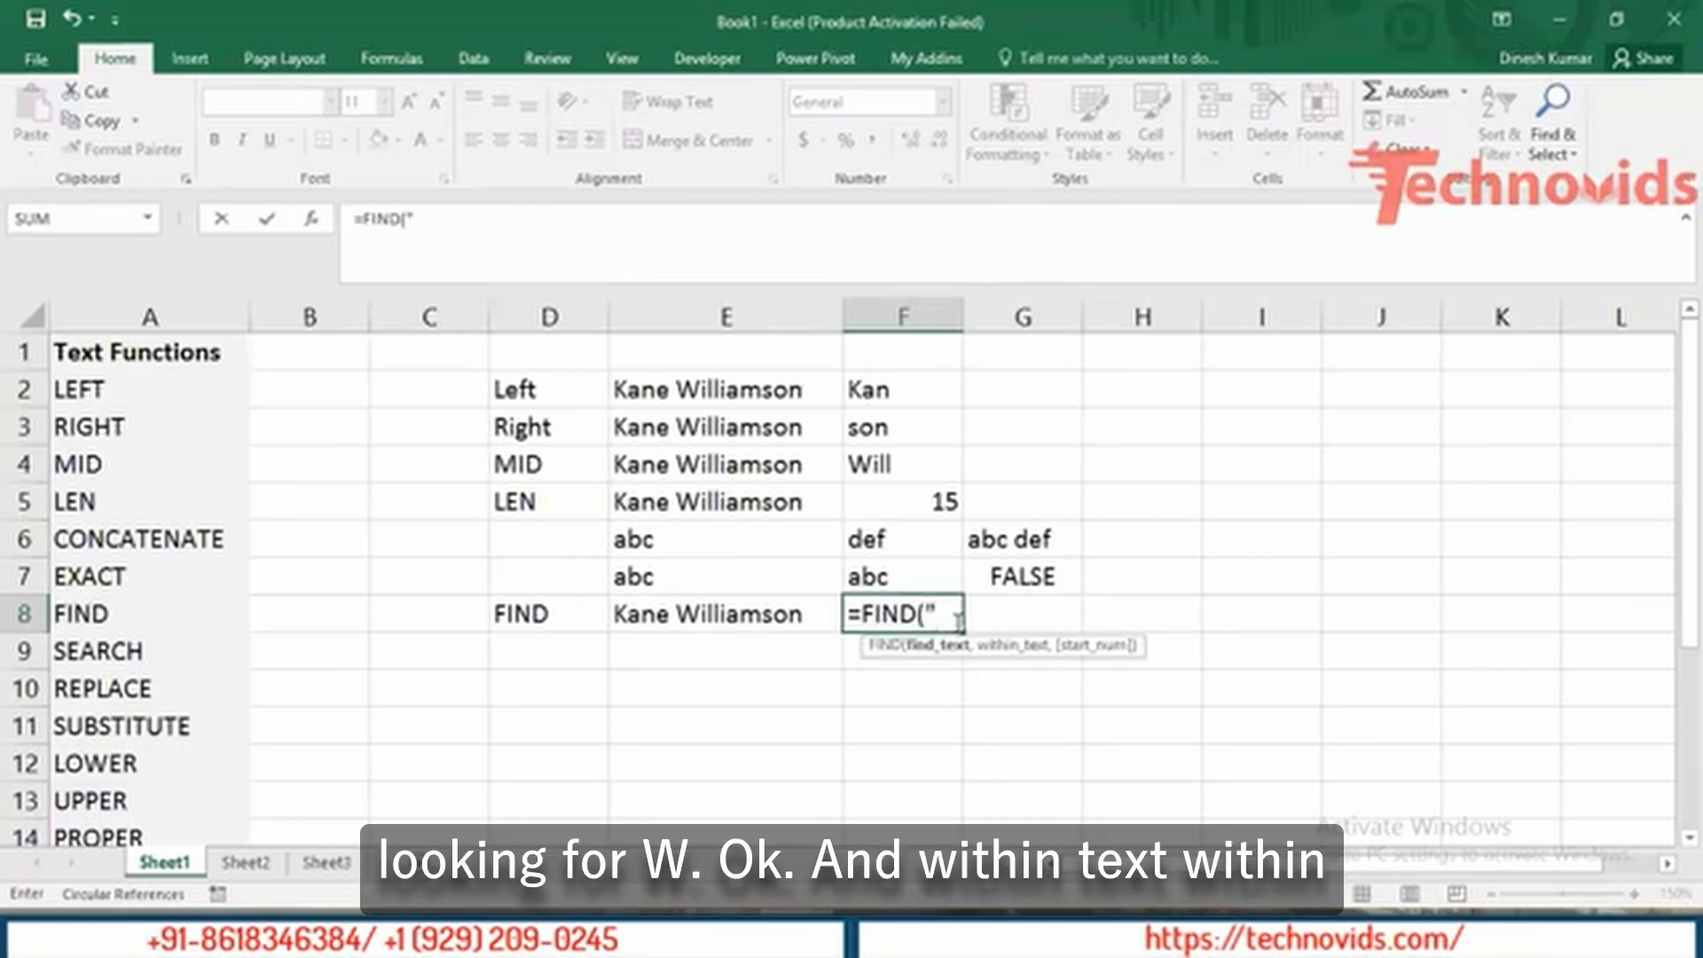
{"action": "type", "text": "W\","}
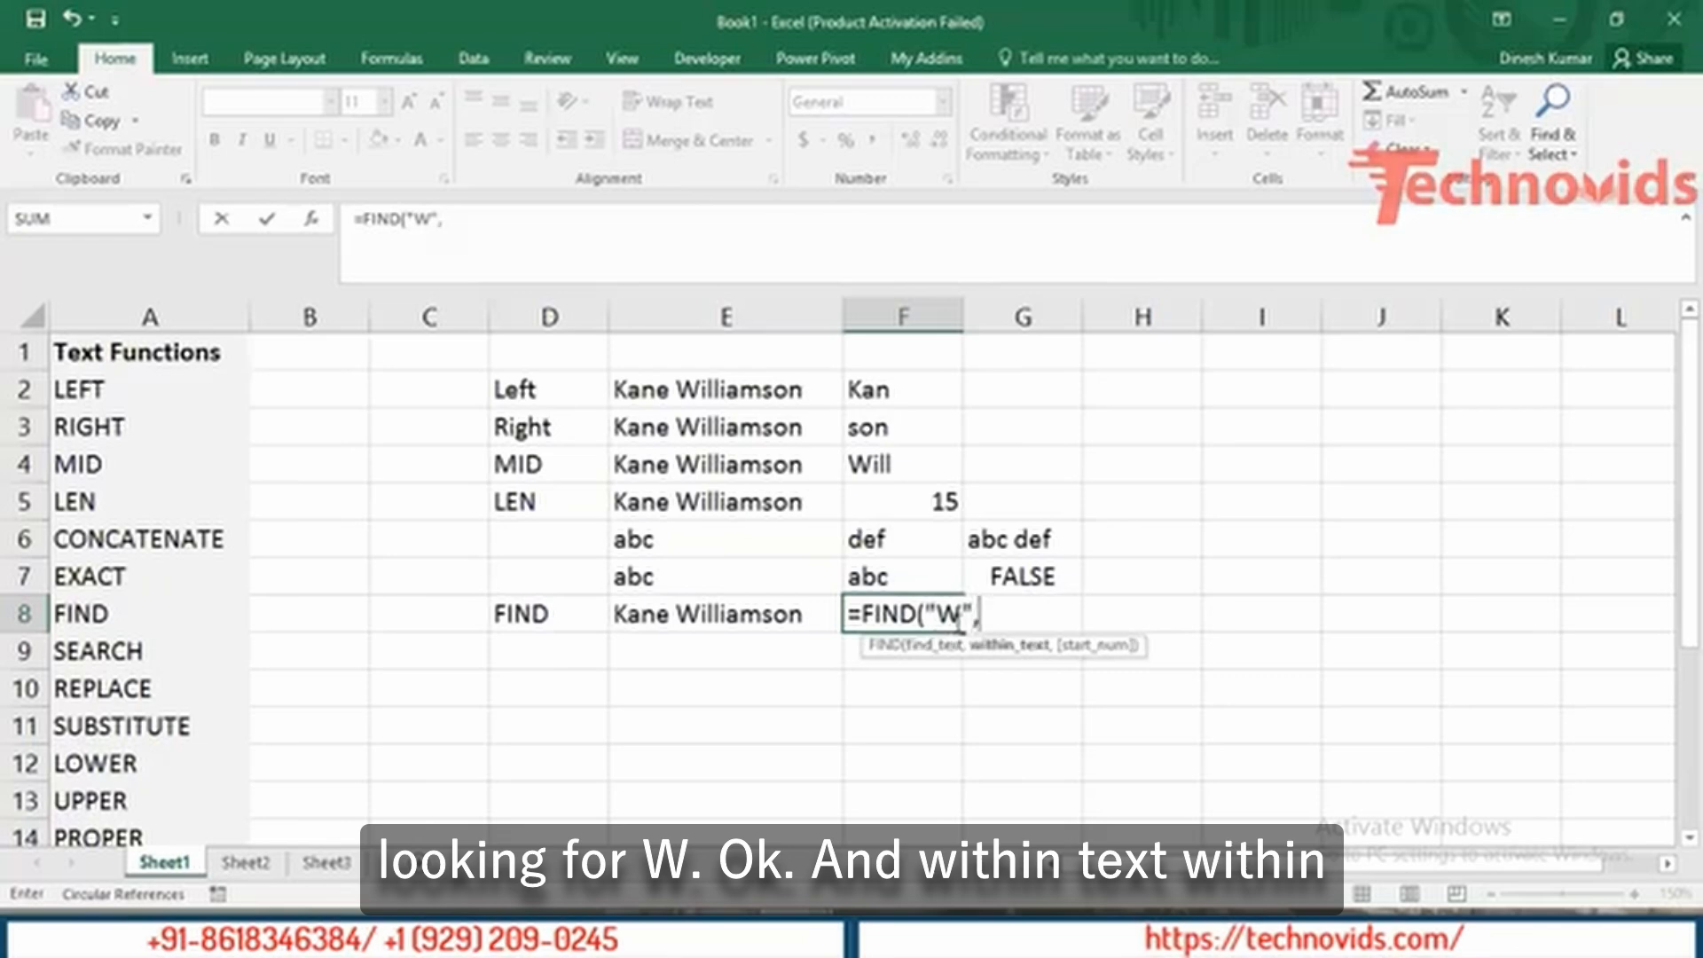
{"action": "key", "text": "Left"}
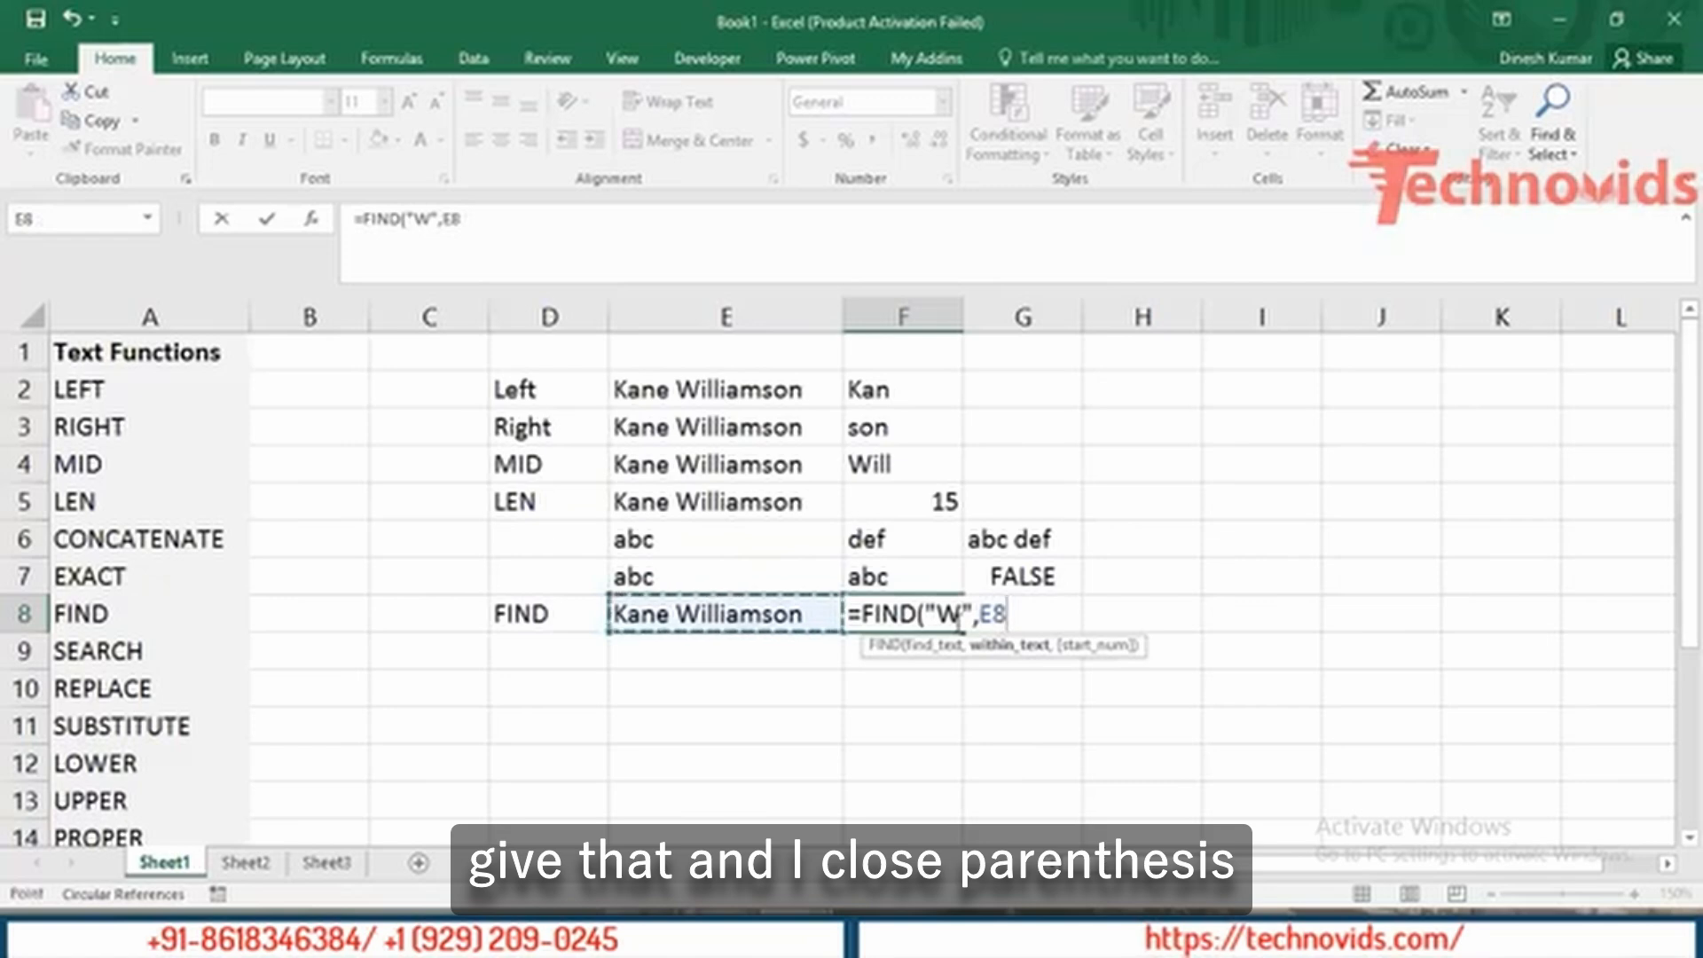
{"action": "type", "text": ")"}
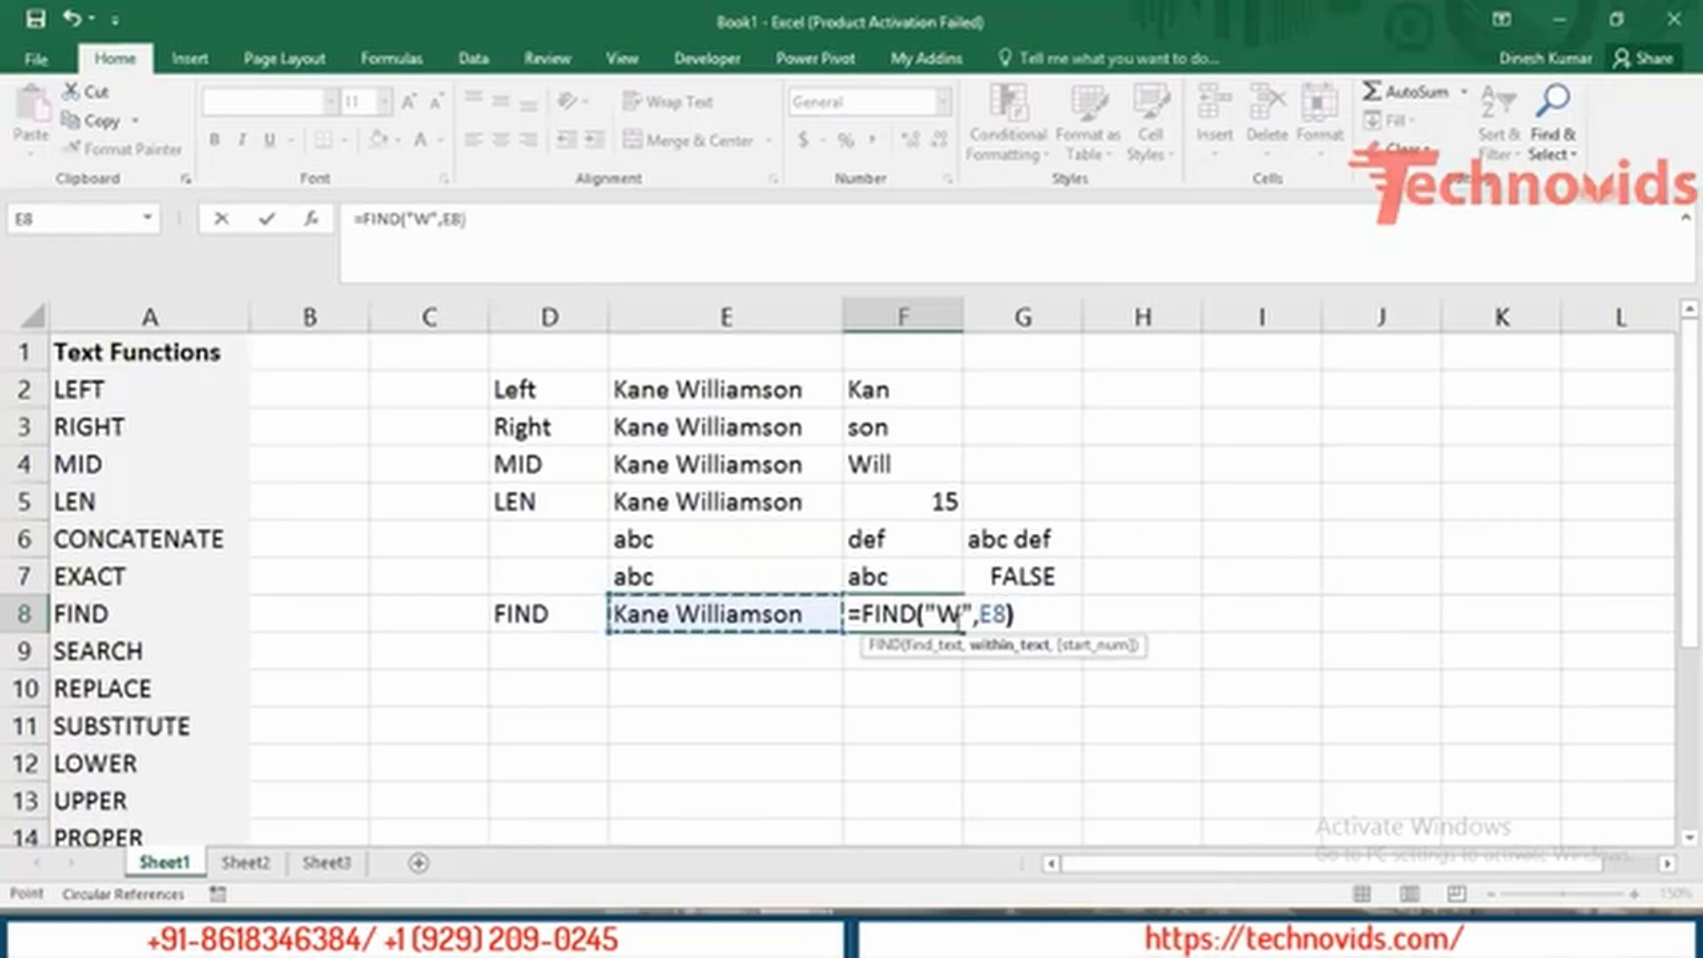
{"action": "key", "text": "Return"}
{"action": "key", "text": "Up"}
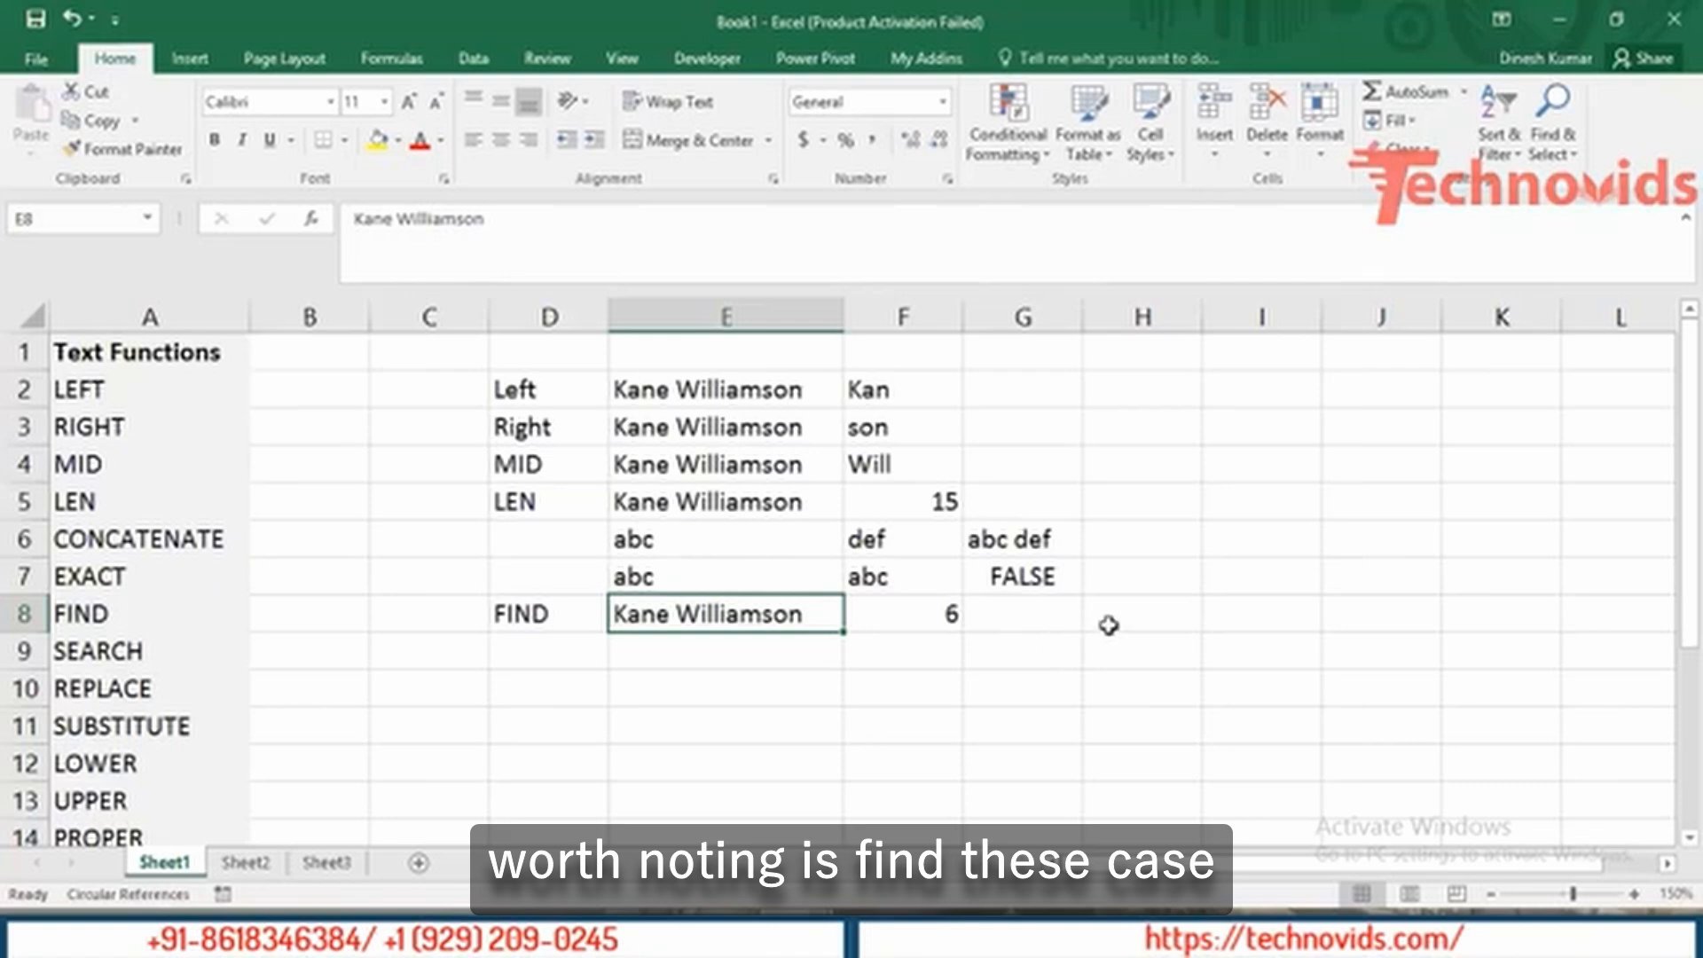
Write the note 'Case Sensitive by nature' in H8 next to the FIND result.
{"action": "left_click", "coordinate": [1139, 623]}
{"action": "type", "text": "Case"}
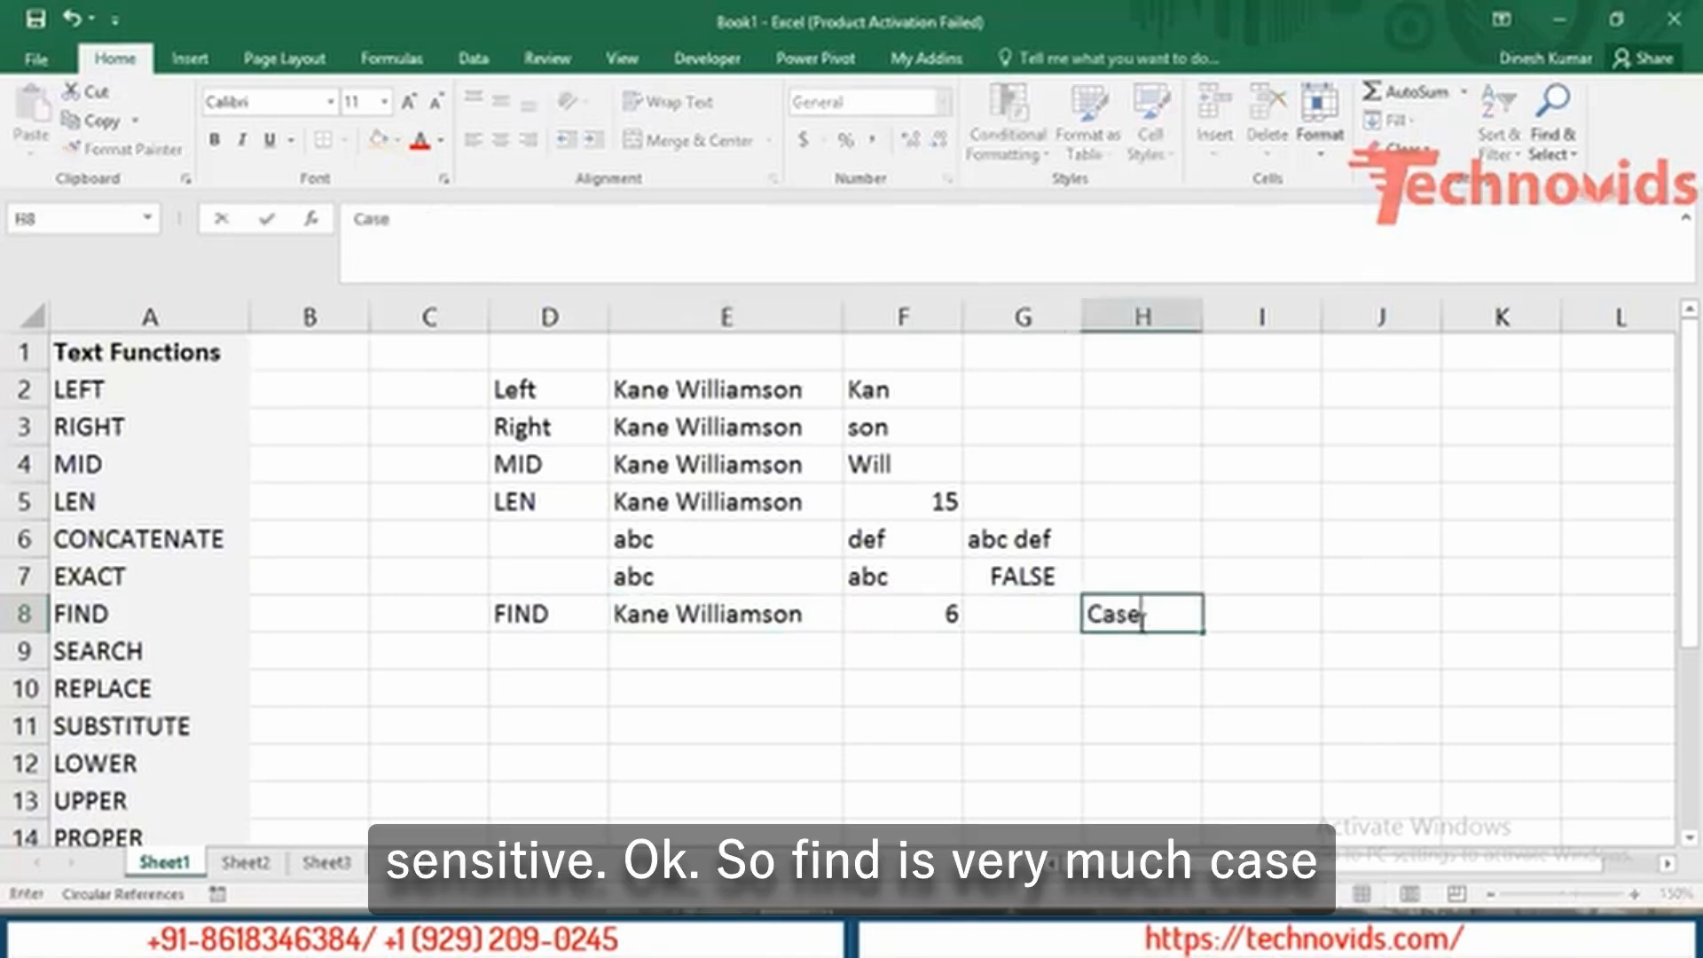
{"action": "type", "text": " Sens"}
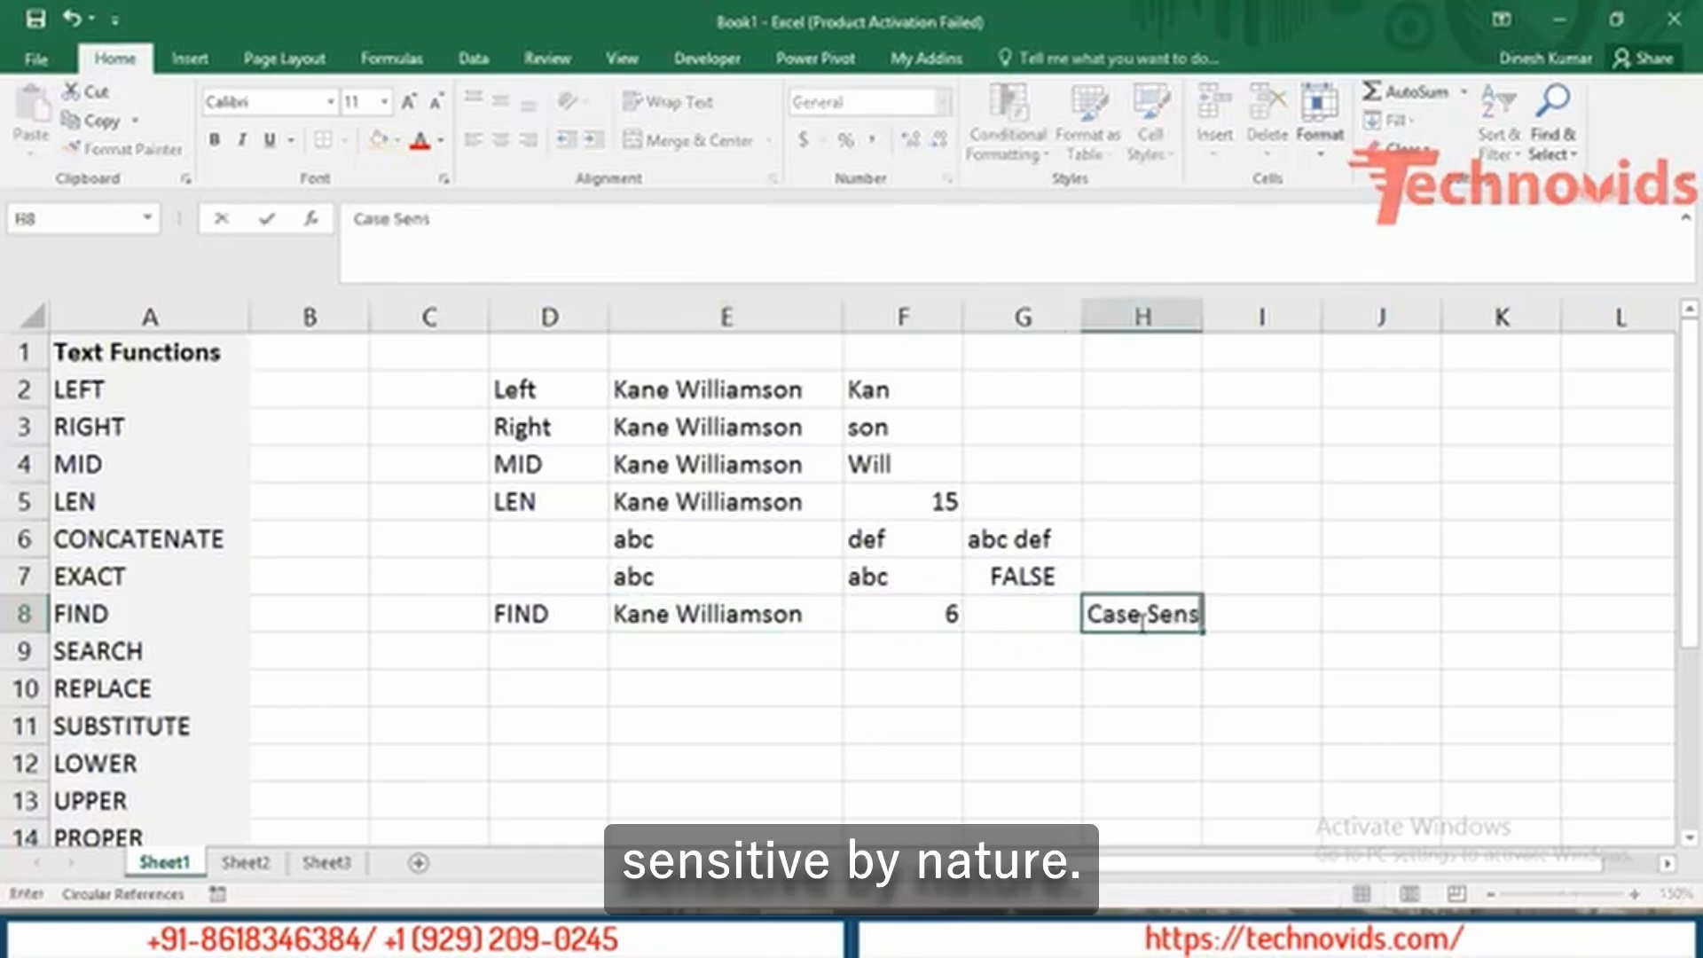
{"action": "type", "text": "itive by nature"}
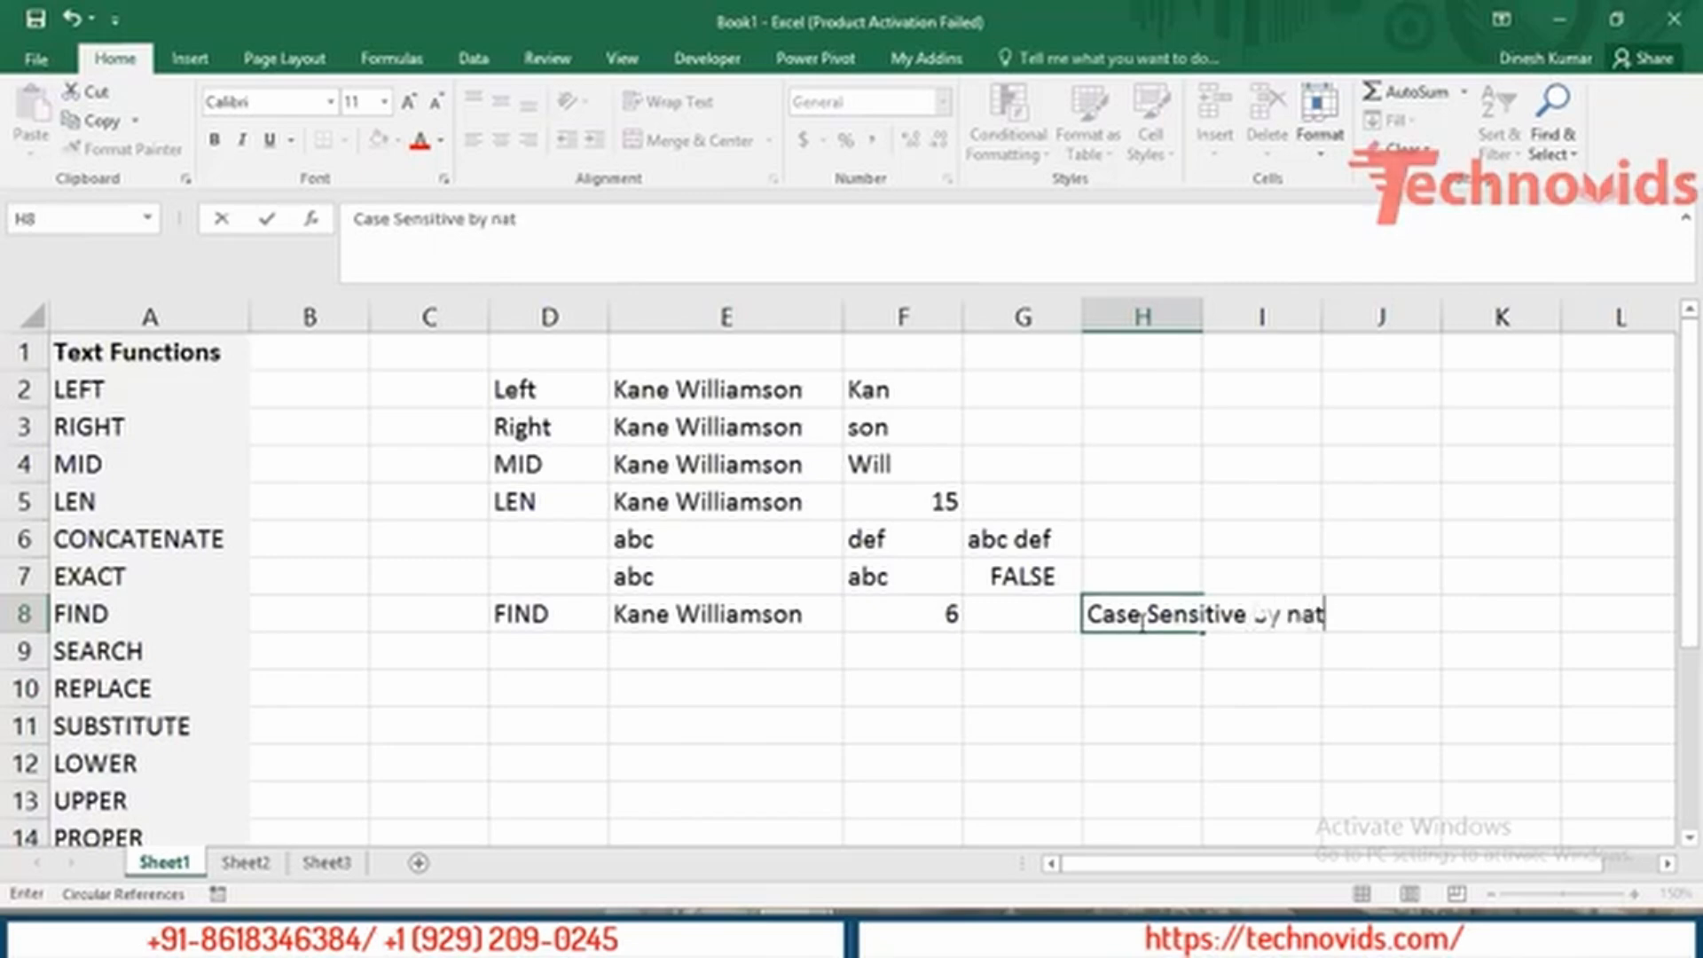
{"action": "key", "text": "Return"}
{"action": "key", "text": "Up"}
{"action": "key", "text": "Left"}
{"action": "key", "text": "Left"}
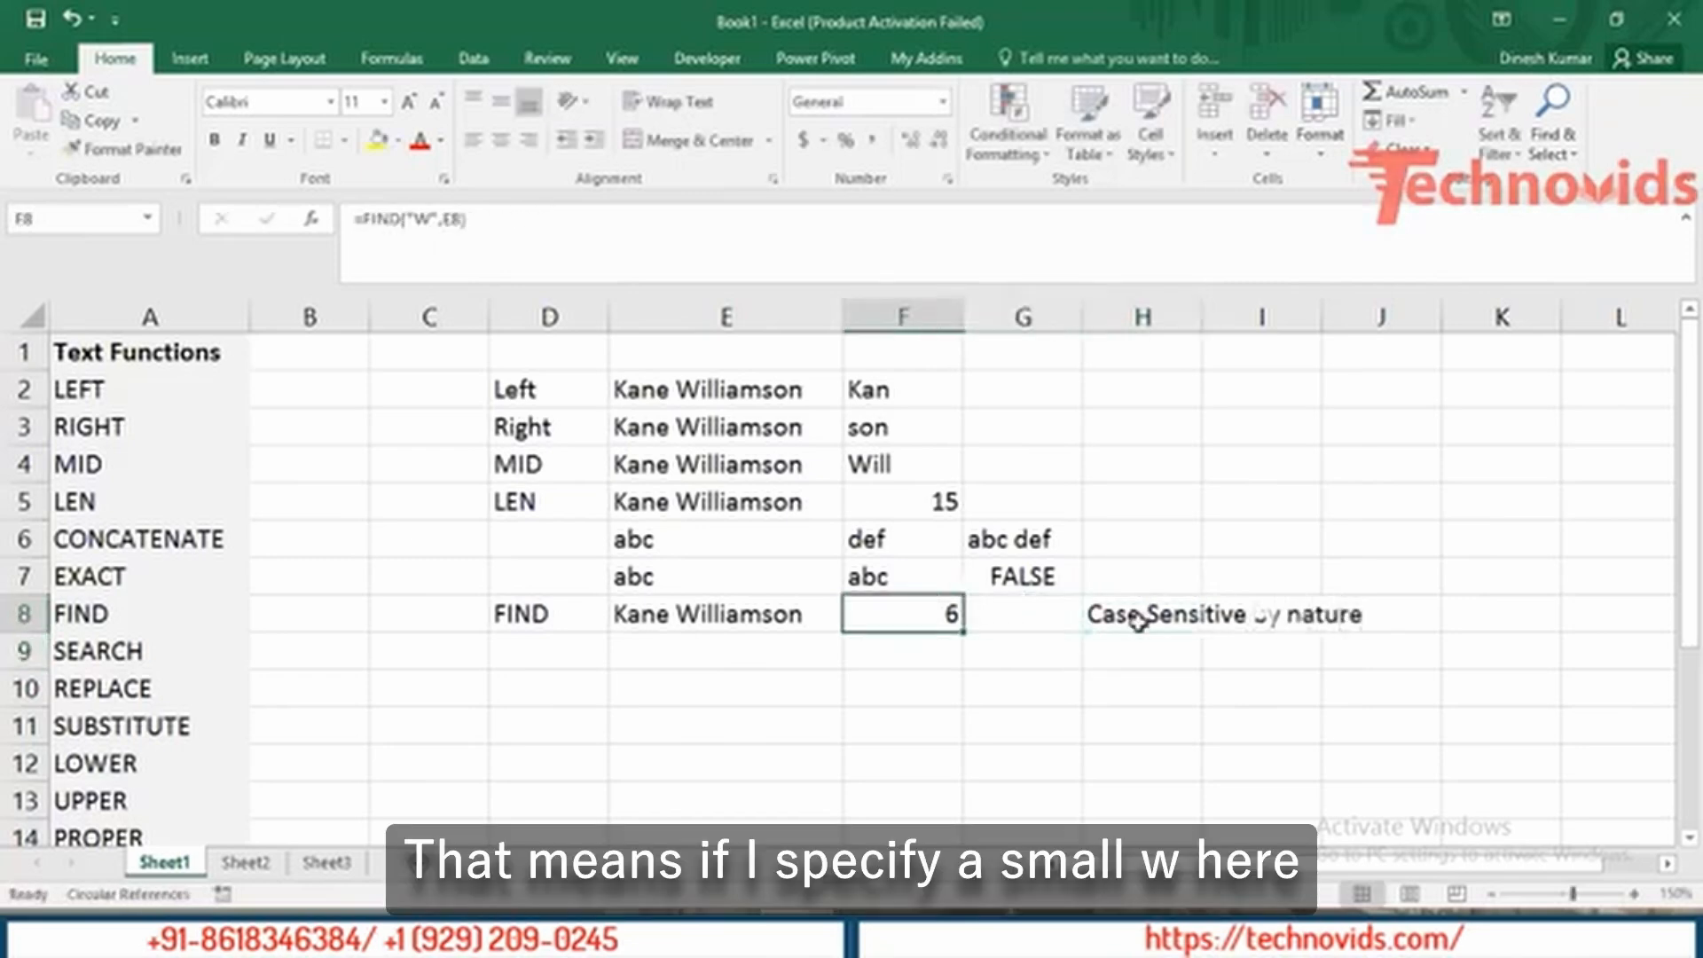
{"action": "left_click", "coordinate": [430, 219]}
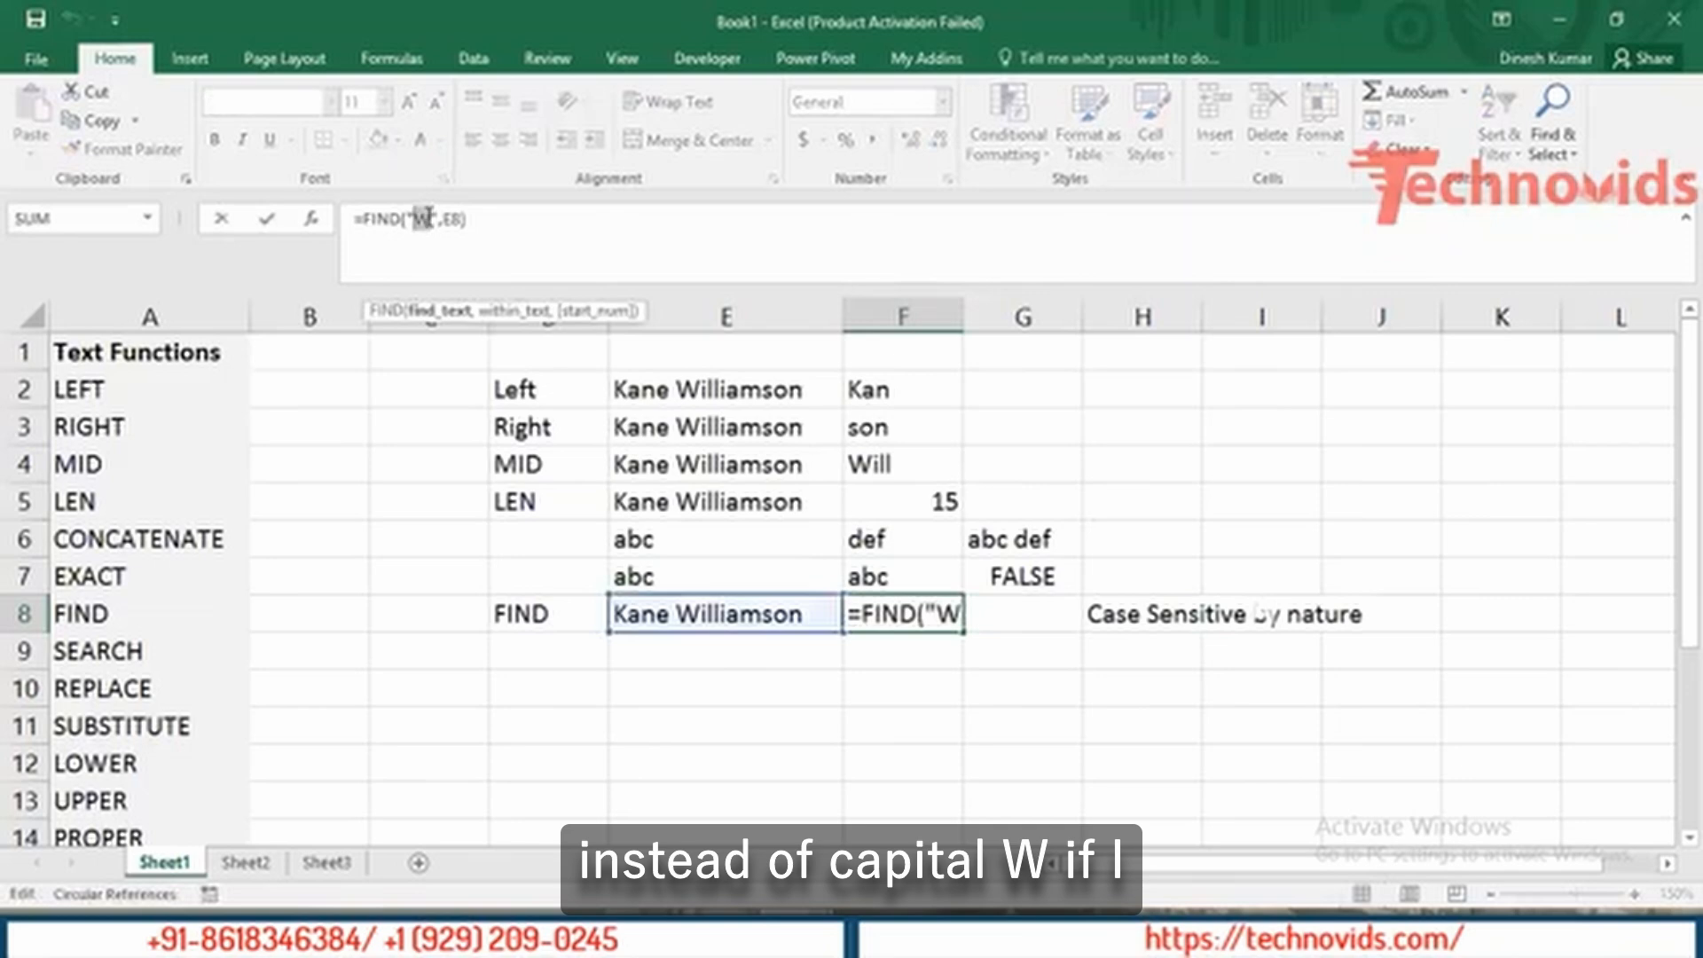
{"action": "key", "text": "BackSpace"}
{"action": "type", "text": "w"}
{"action": "key", "text": "Return"}
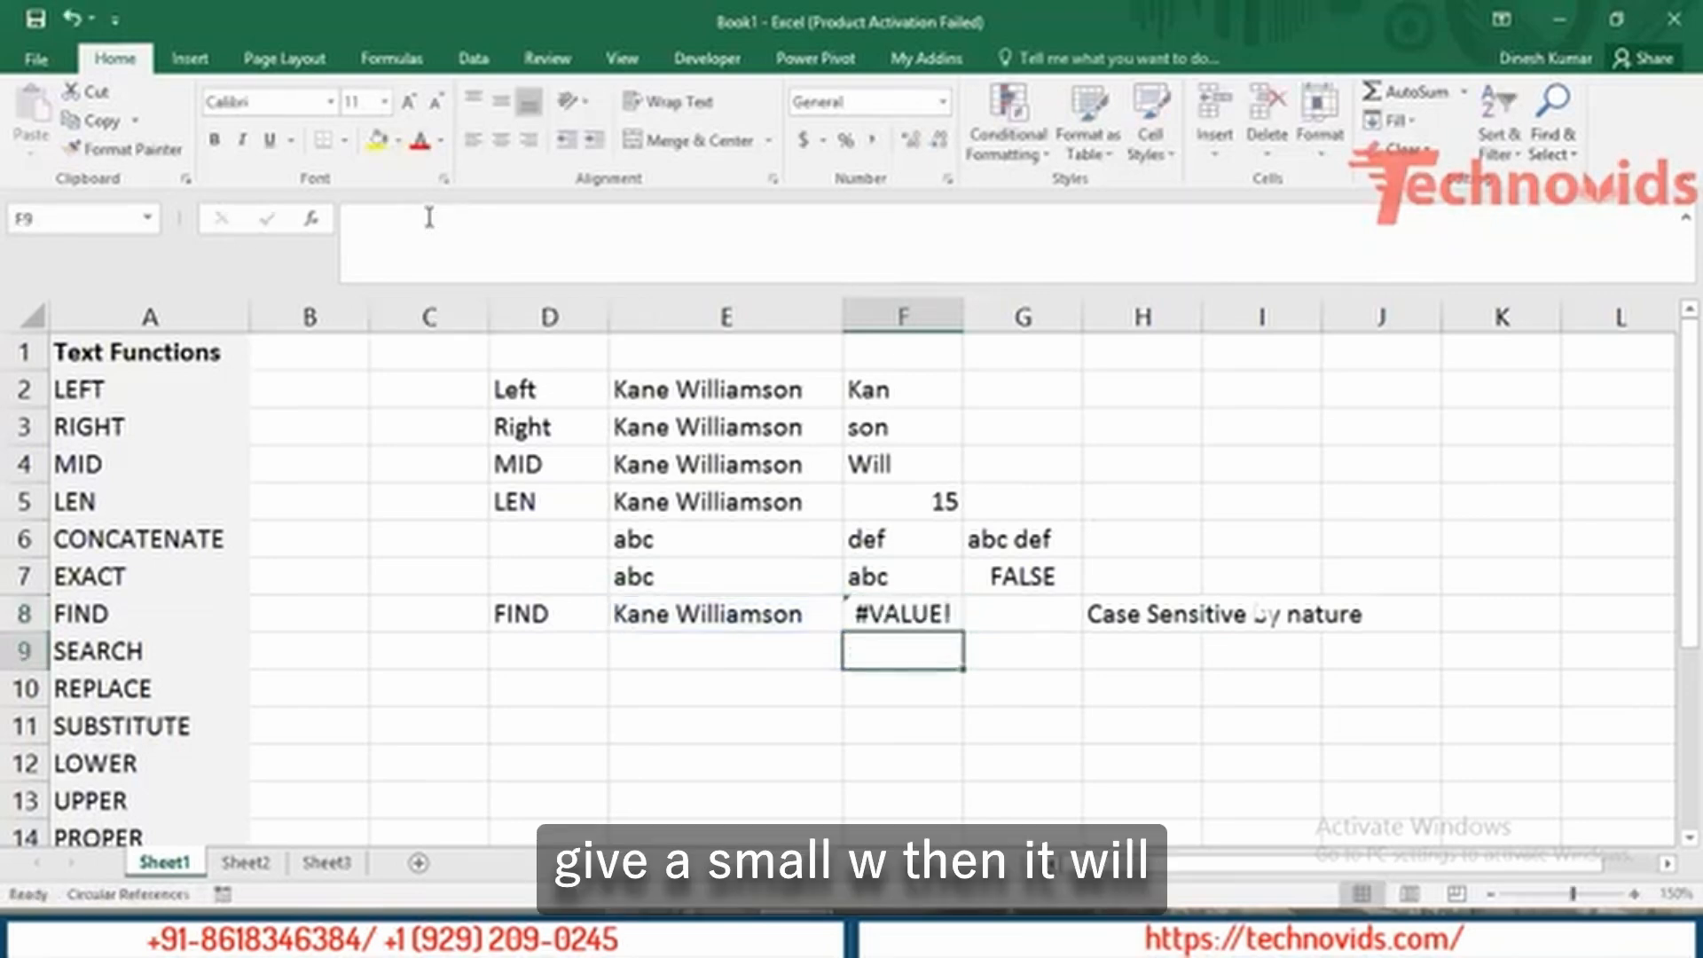
{"action": "key", "text": "Up"}
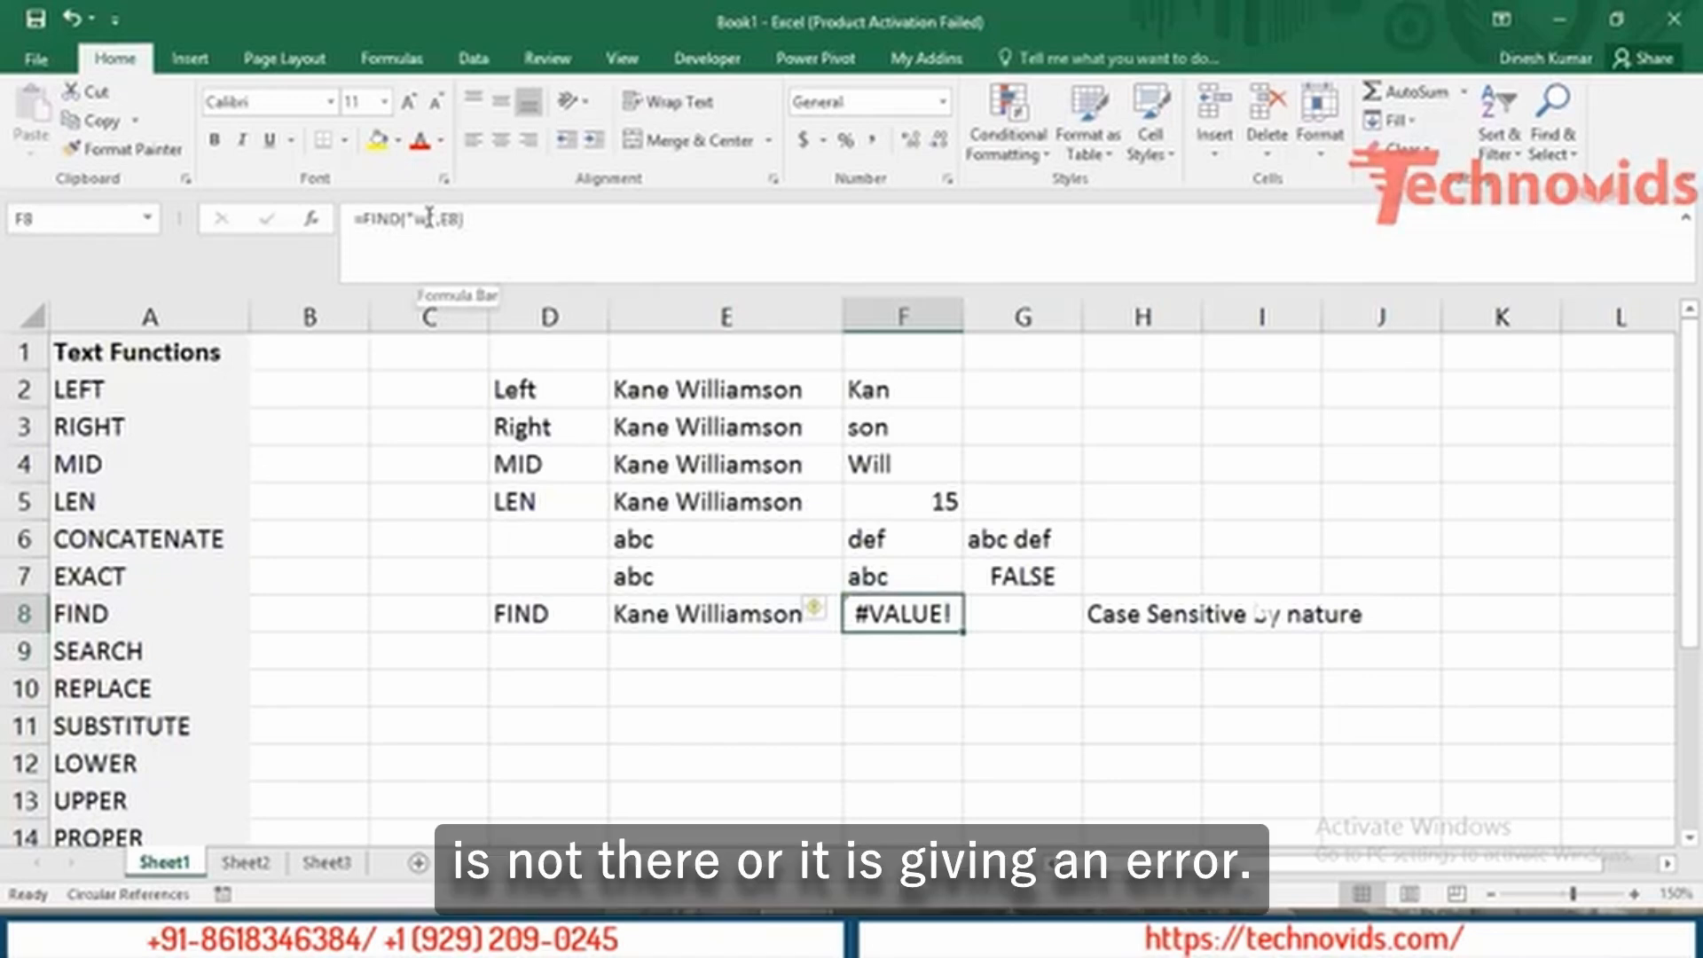
{"action": "double_click", "coordinate": [905, 612]}
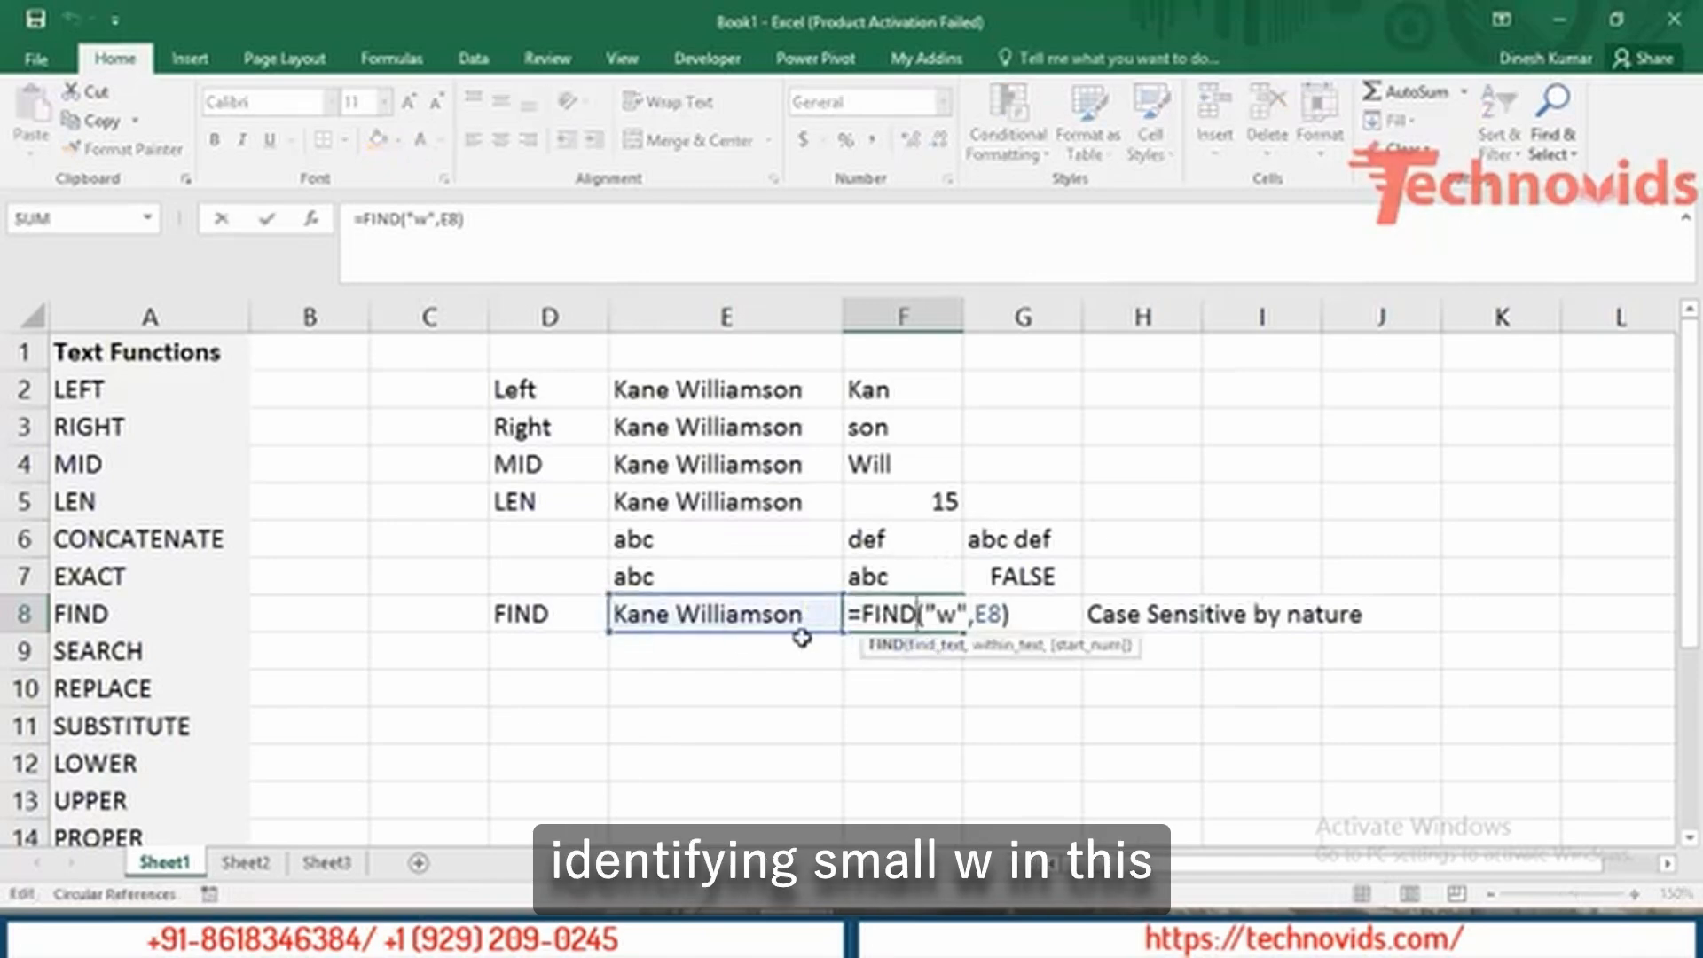
{"action": "key", "text": "ctrl+Return"}
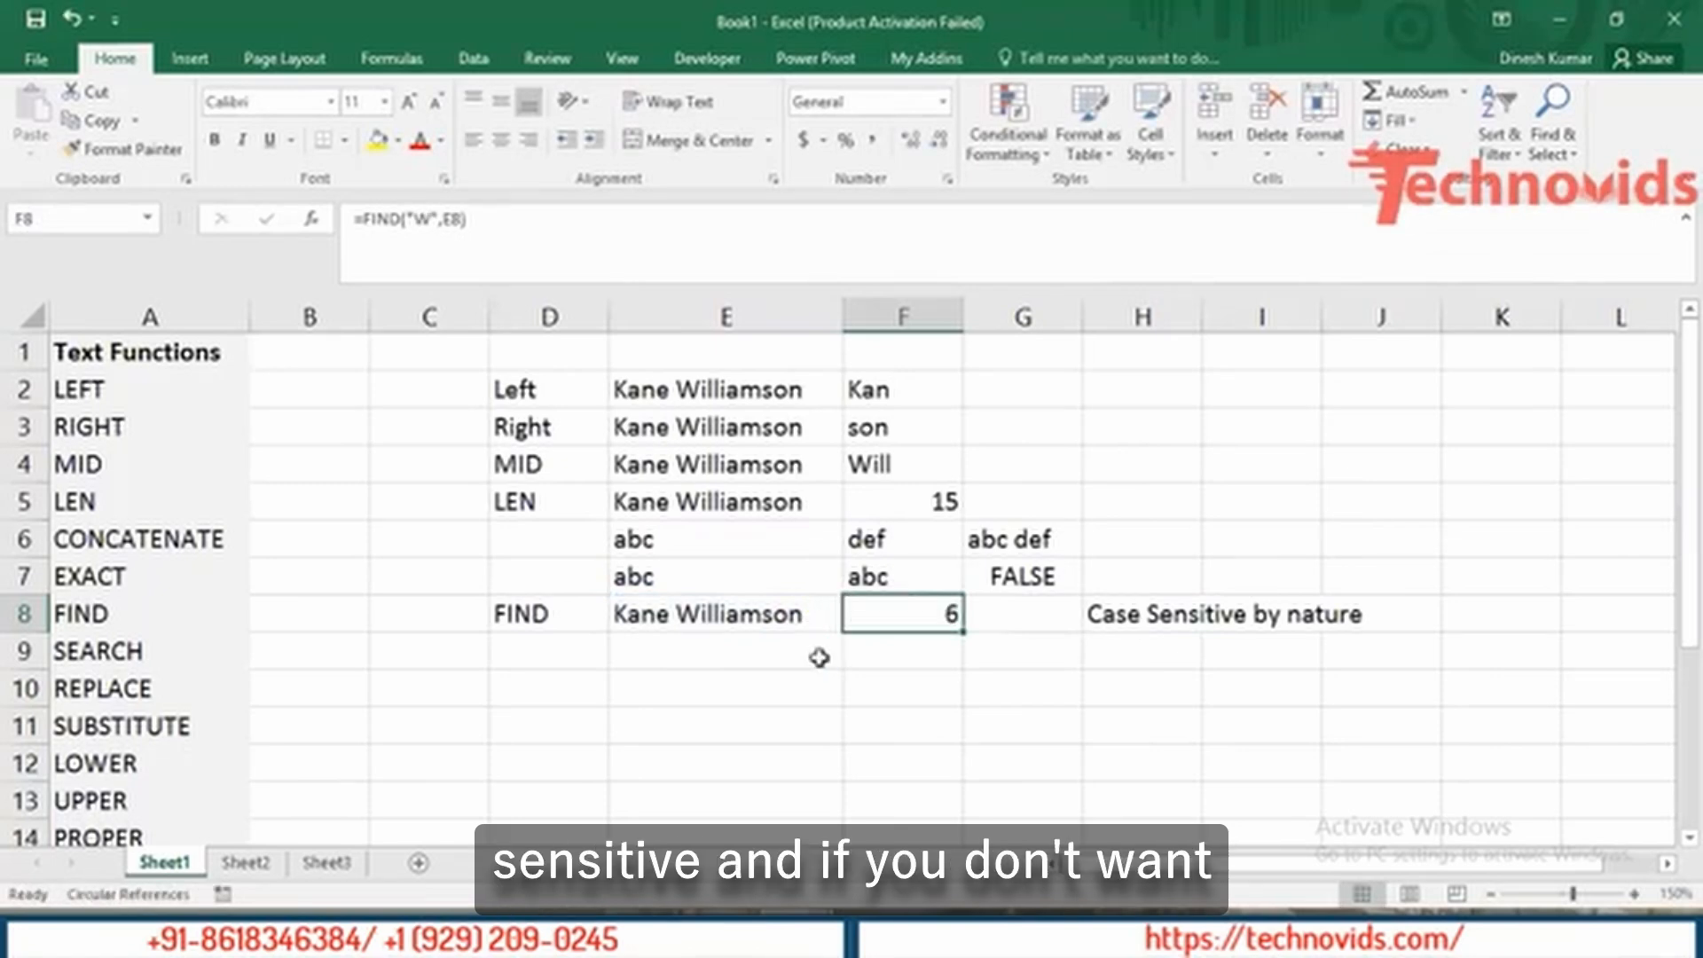
{"action": "key", "text": "Down"}
{"action": "key", "text": "Left"}
{"action": "key", "text": "Left"}
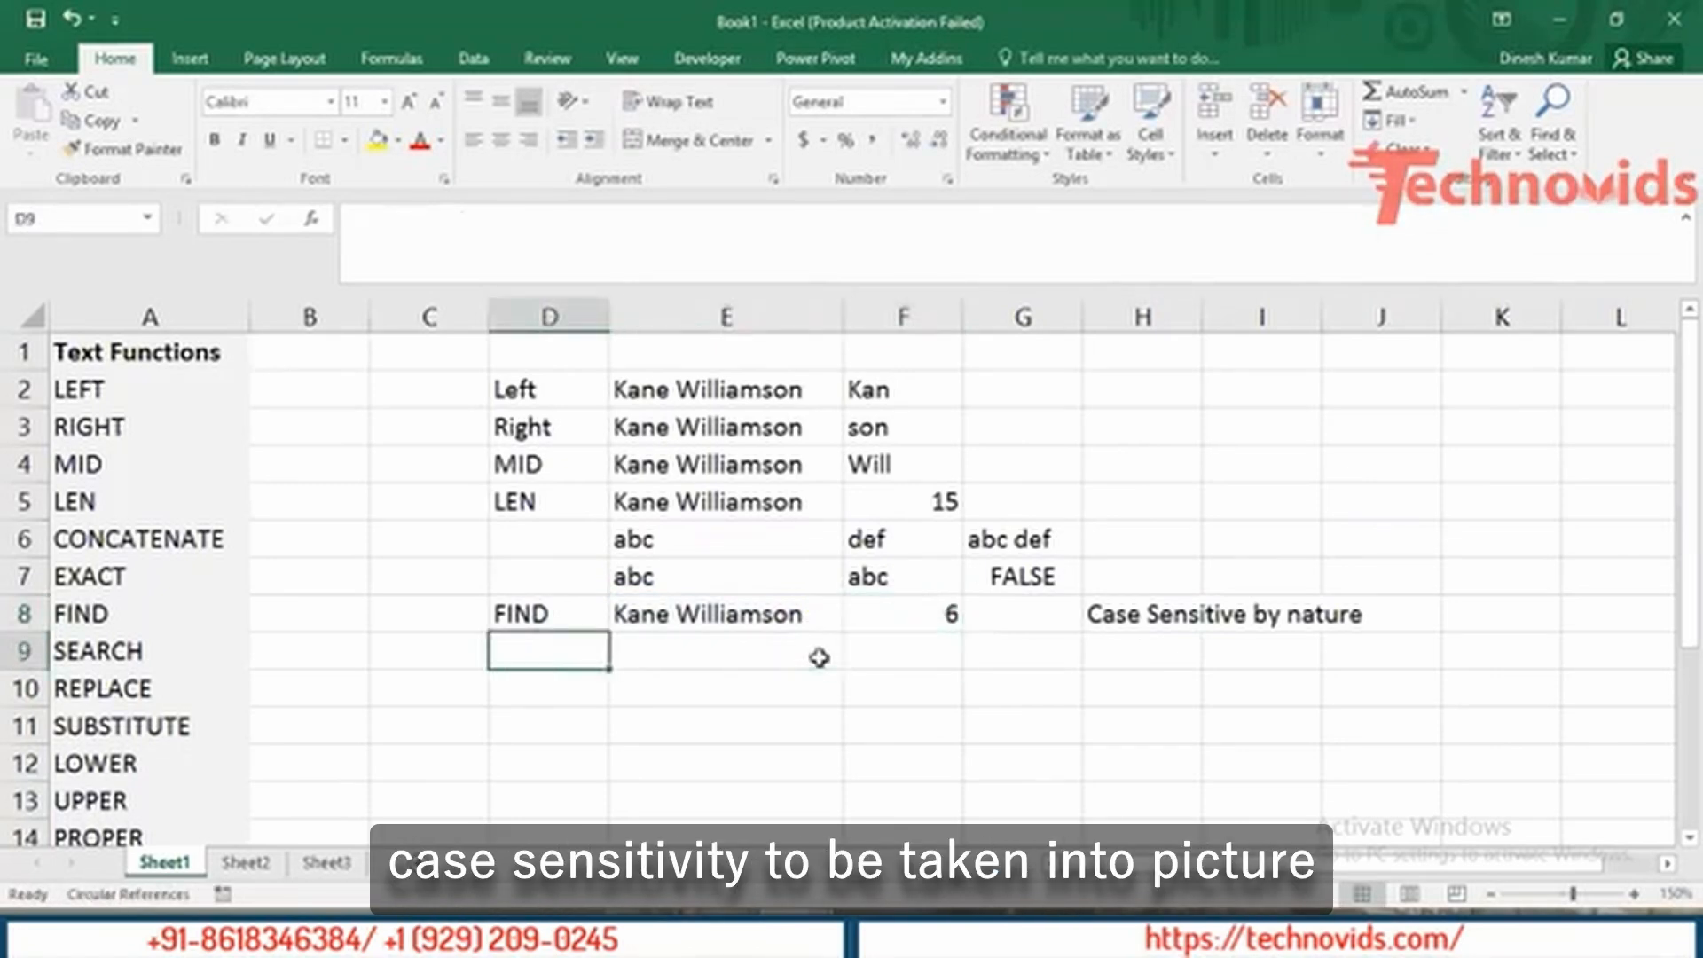
{"action": "key", "text": "Left"}
{"action": "key", "text": "Left"}
{"action": "key", "text": "Left"}
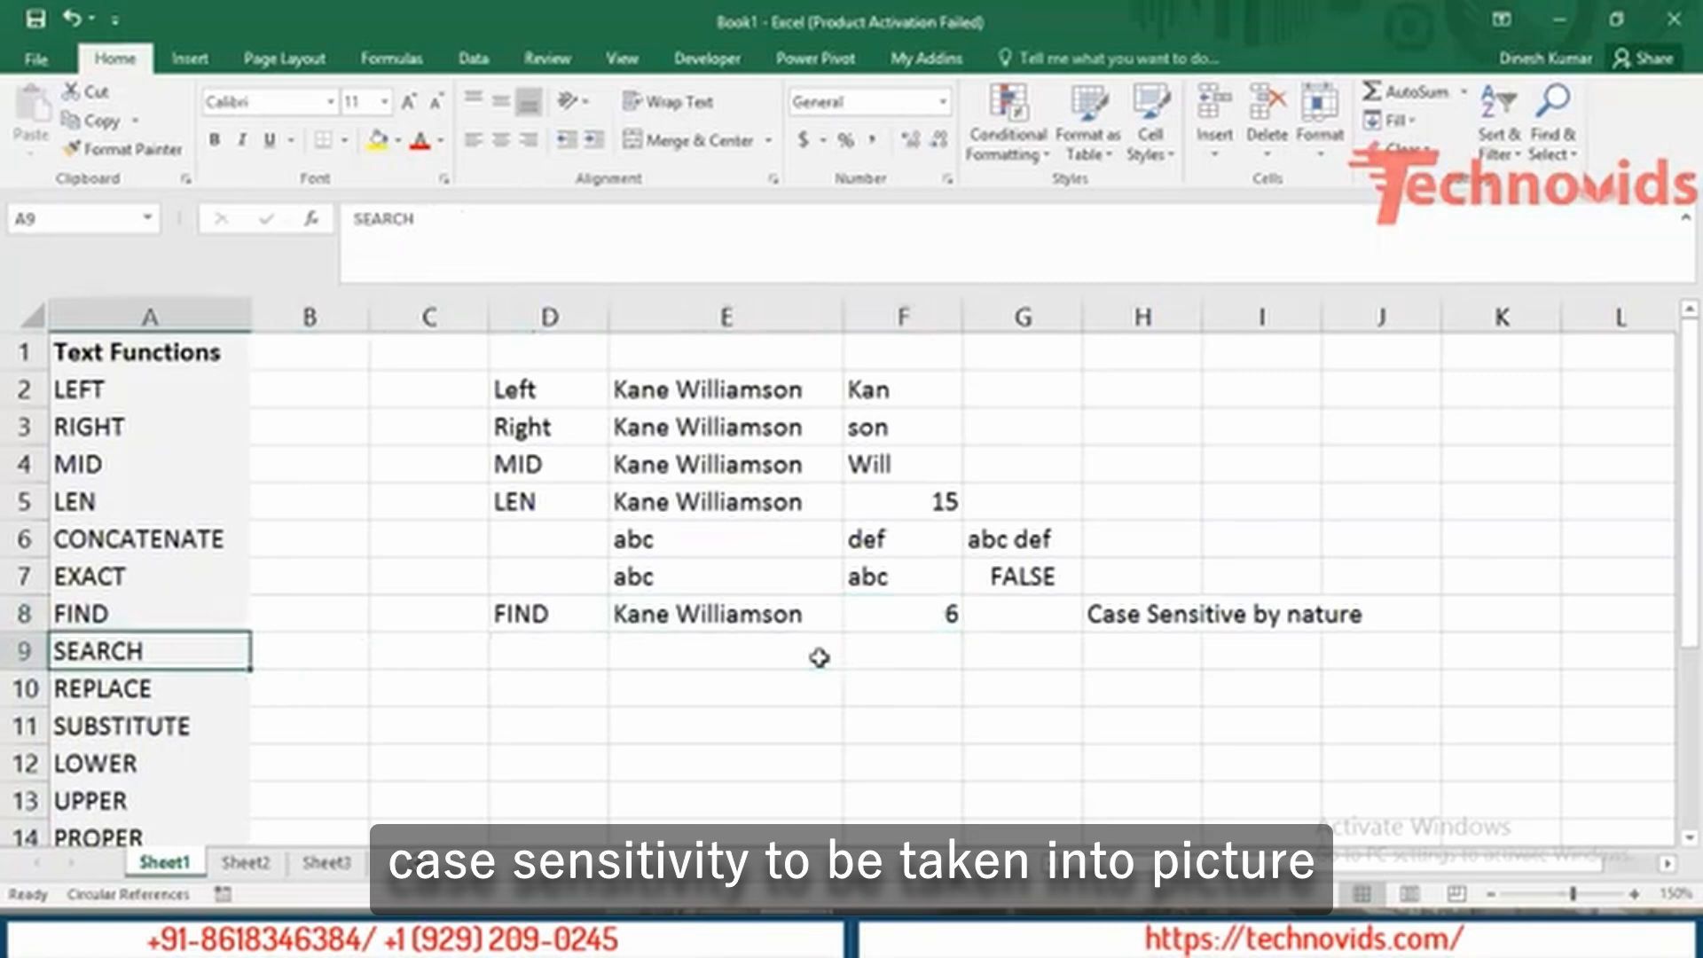
Paste the SEARCH label into D9 and enter the sample name in E9.
{"action": "key", "text": "ctrl+c"}
{"action": "key", "text": "Right"}
{"action": "key", "text": "Right"}
{"action": "key", "text": "Right"}
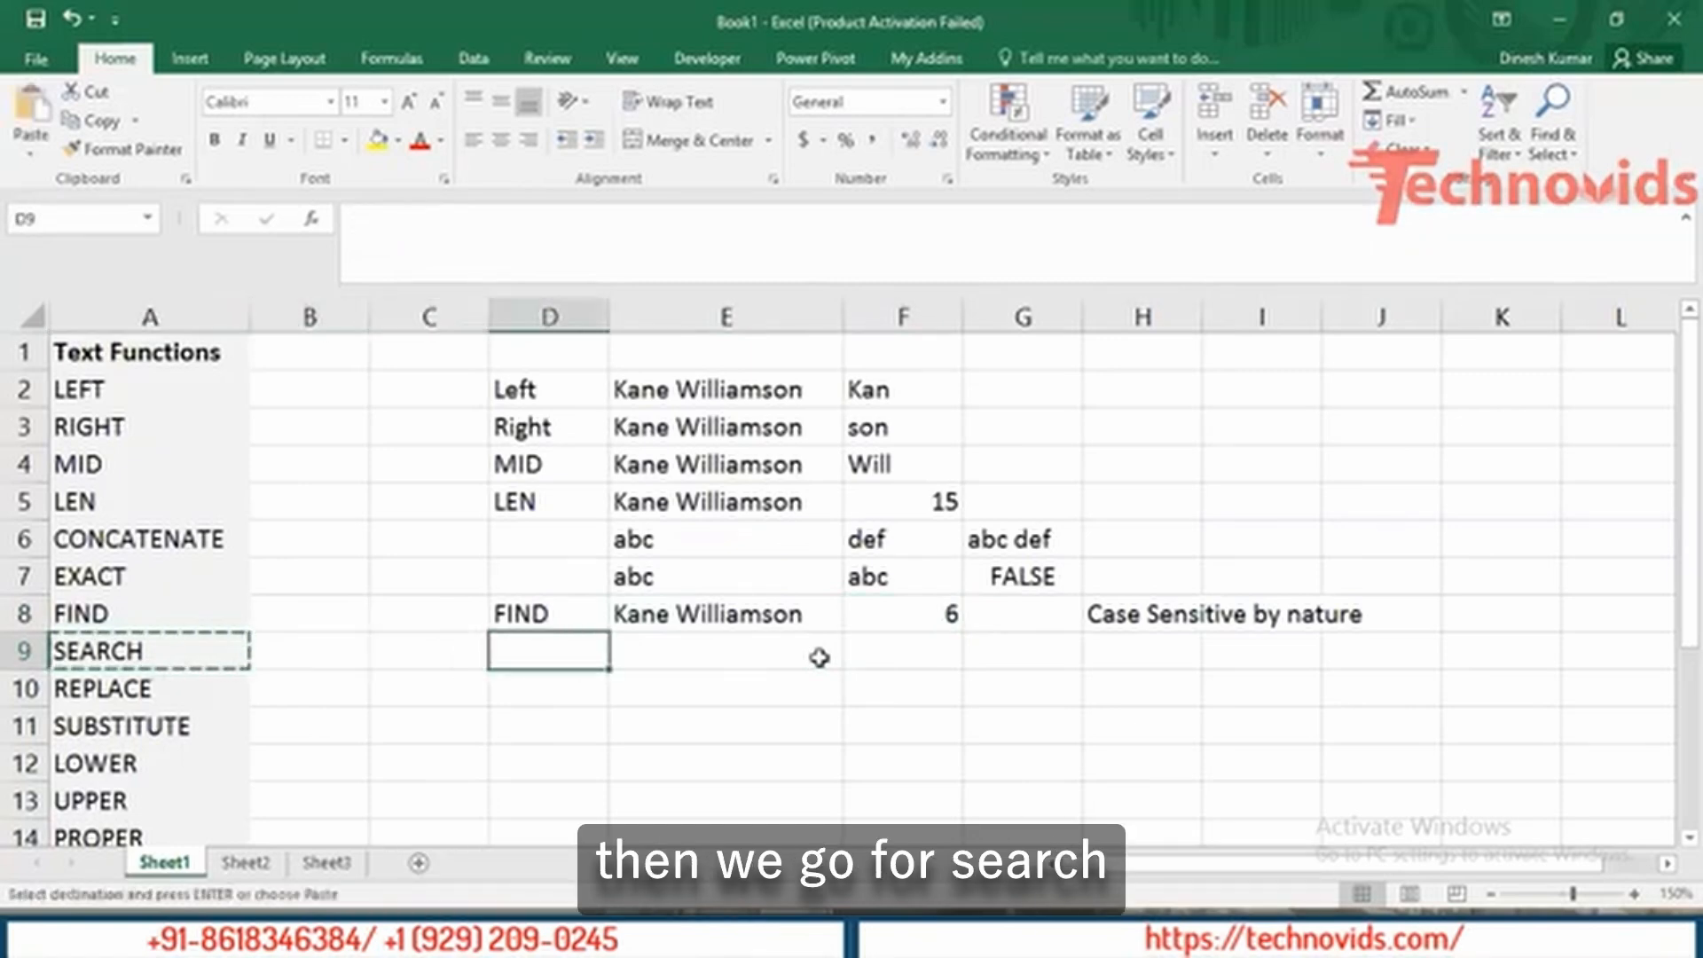
{"action": "key", "text": "ctrl+v"}
{"action": "key", "text": "Right"}
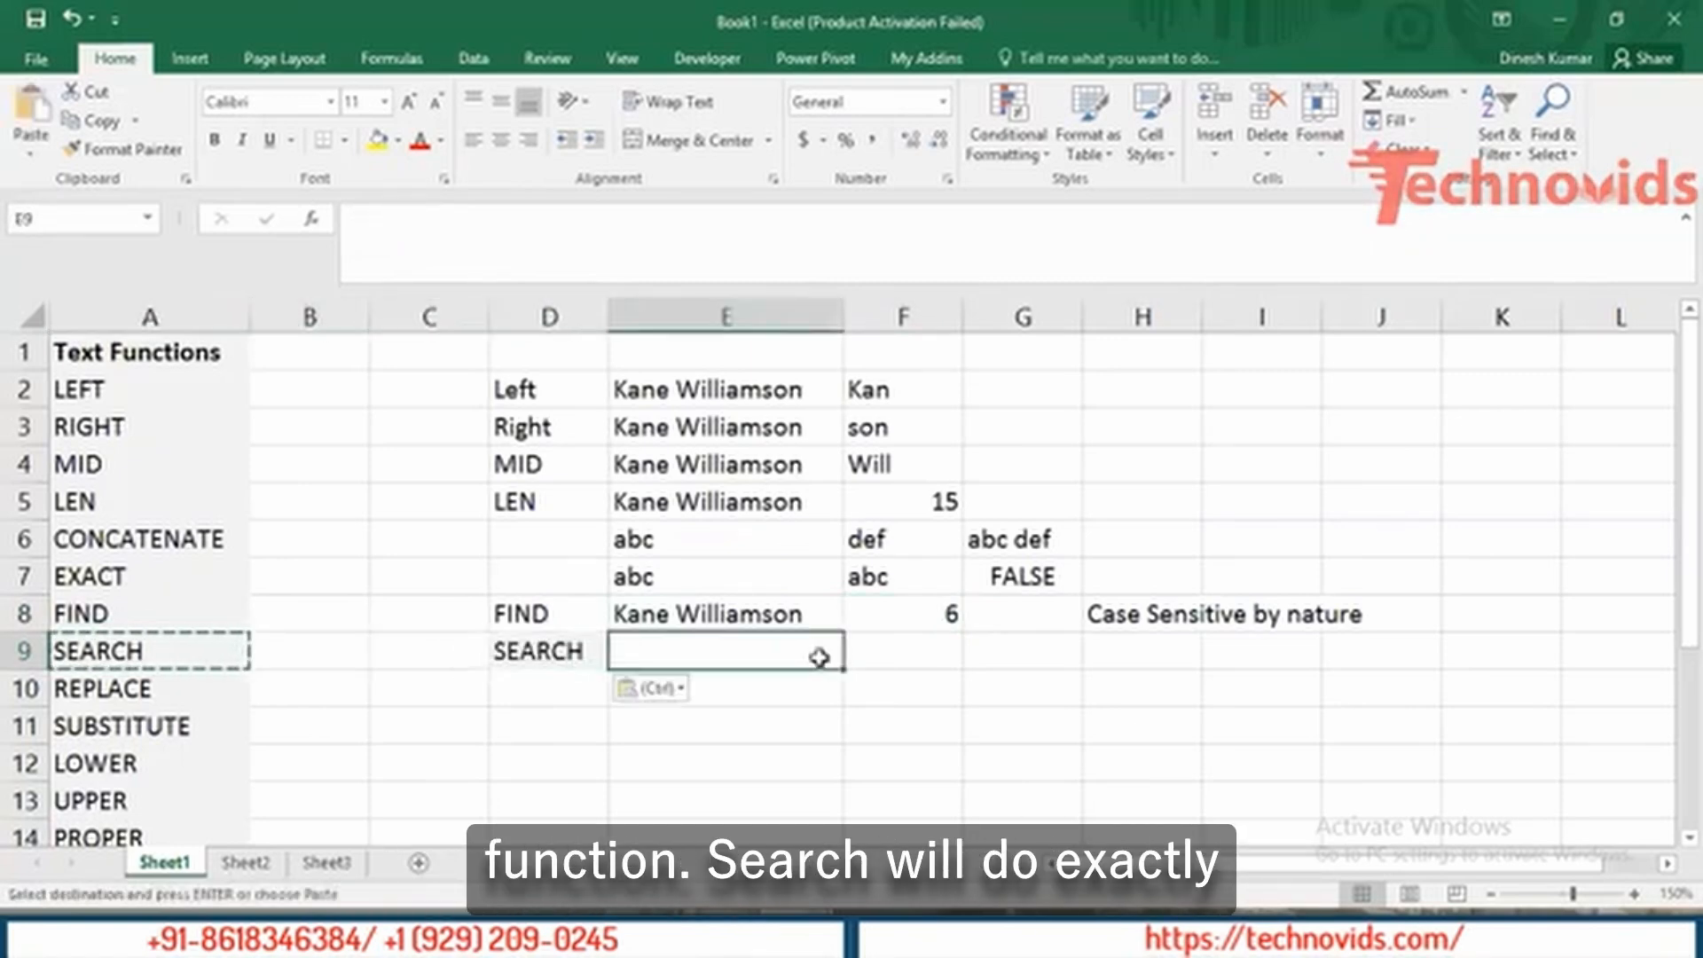
{"action": "type", "text": "Kane Williamson"}
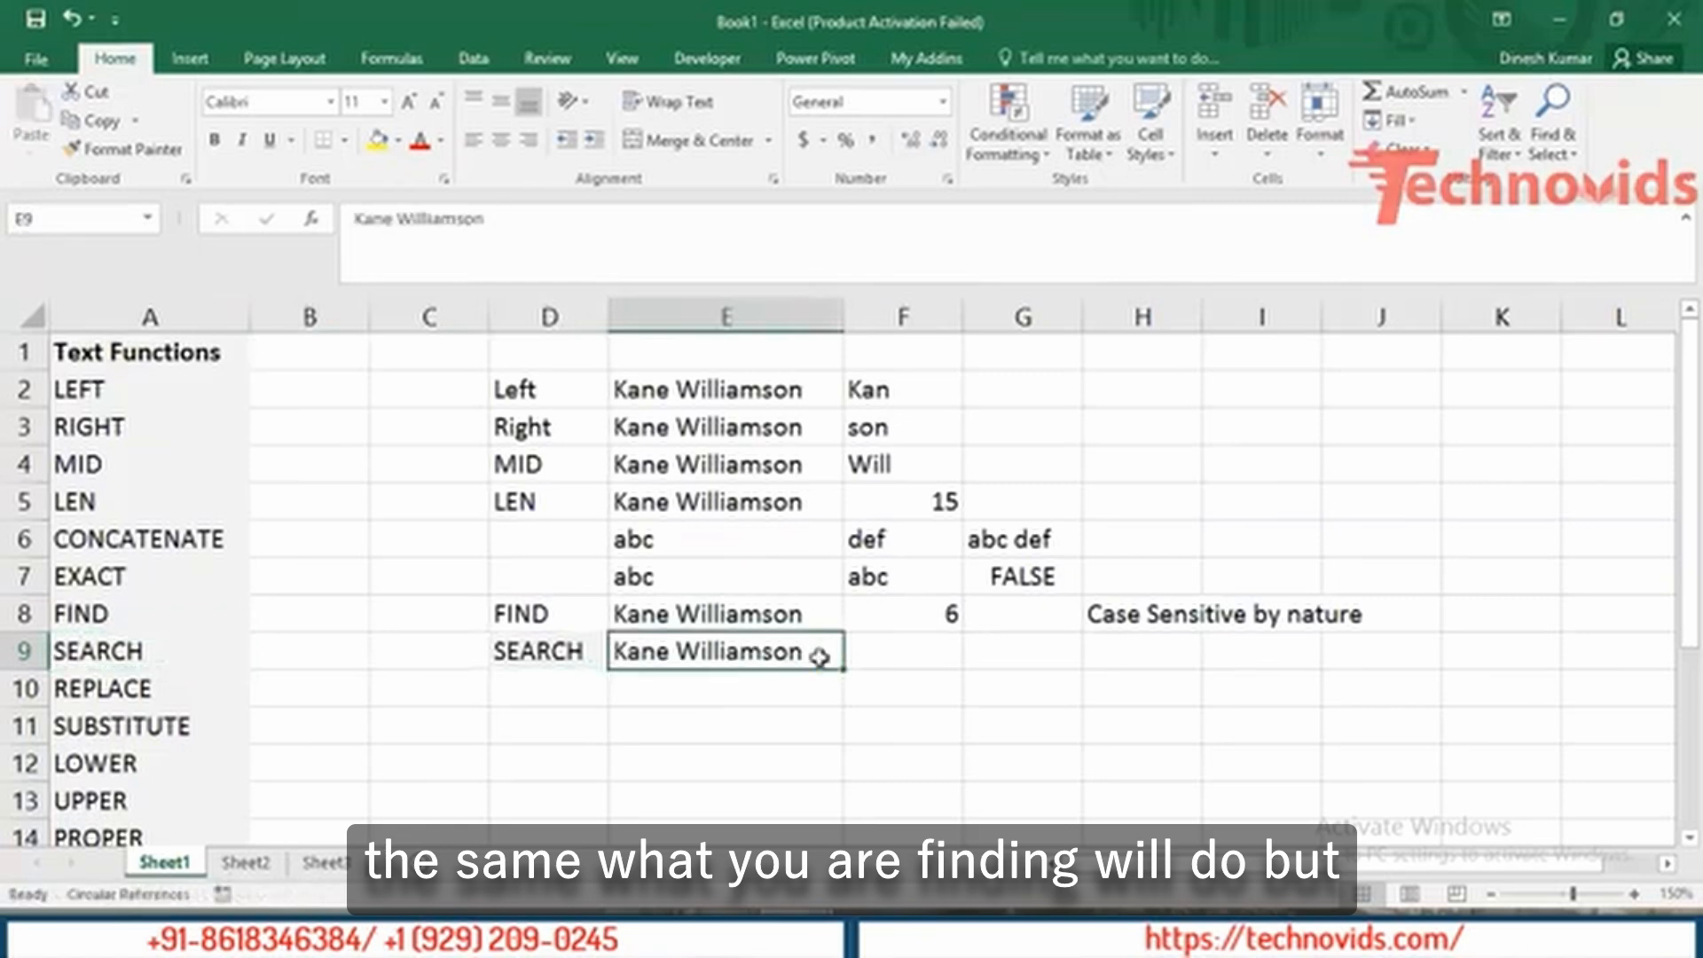
{"action": "key", "text": "Right"}
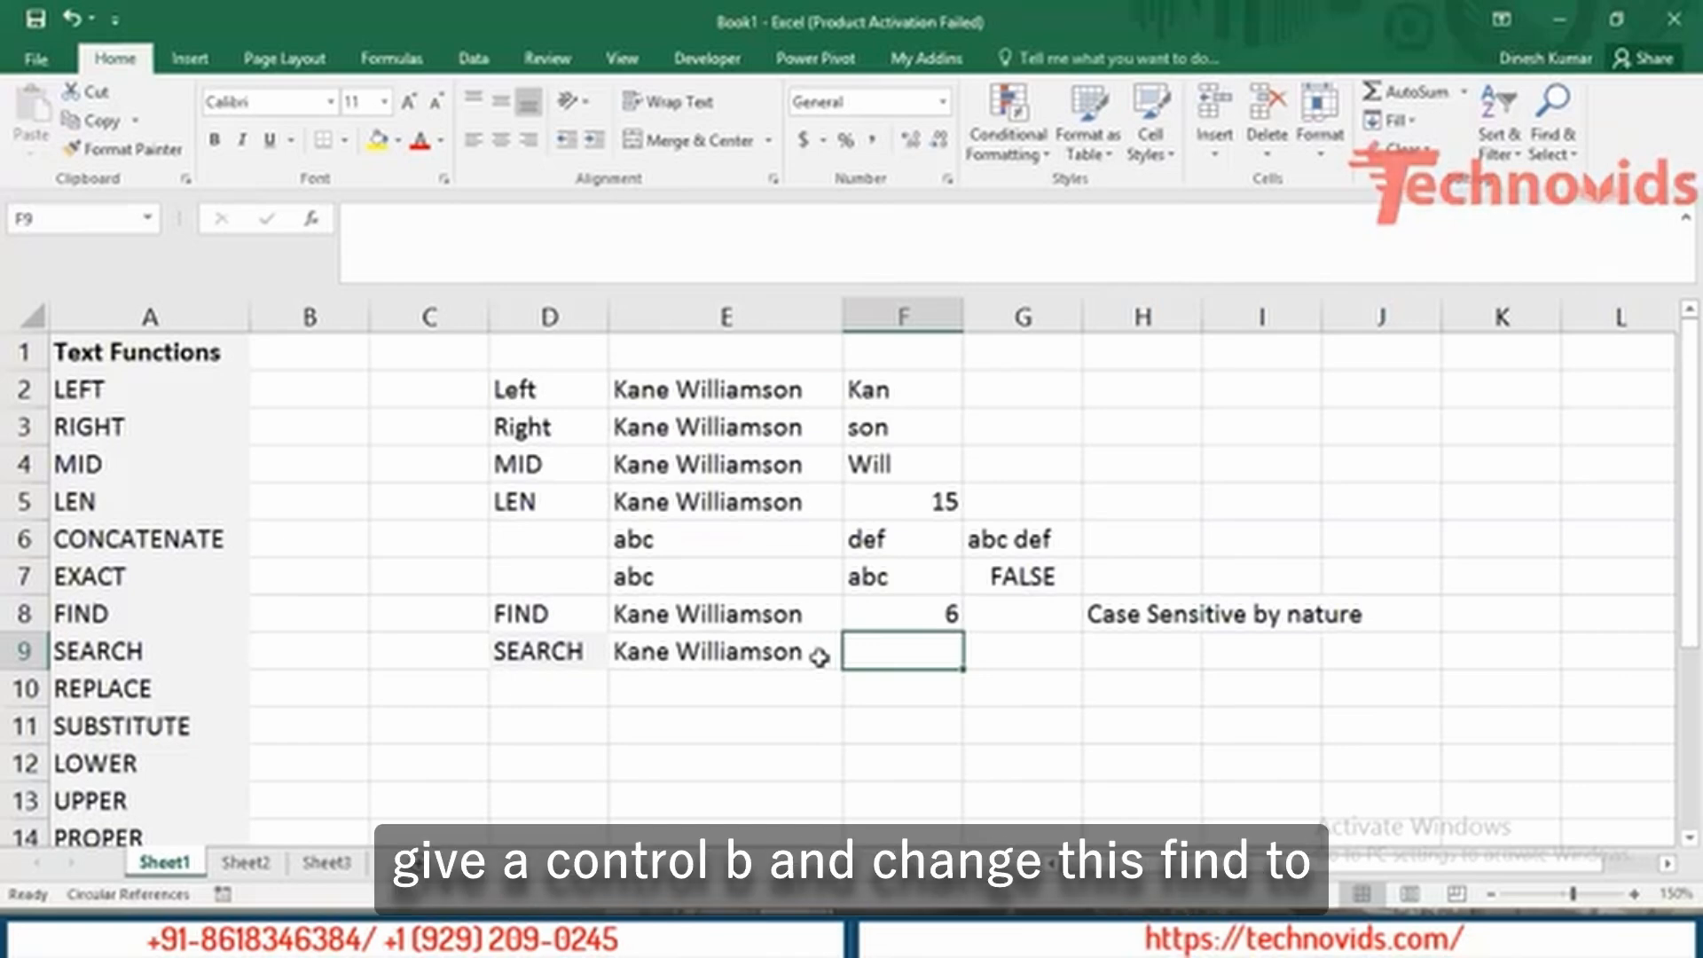
Fill the FIND formula down into F9 and change it to SEARCH, returning 6.
{"action": "key", "text": "ctrl+d"}
{"action": "double_click", "coordinate": [931, 650]}
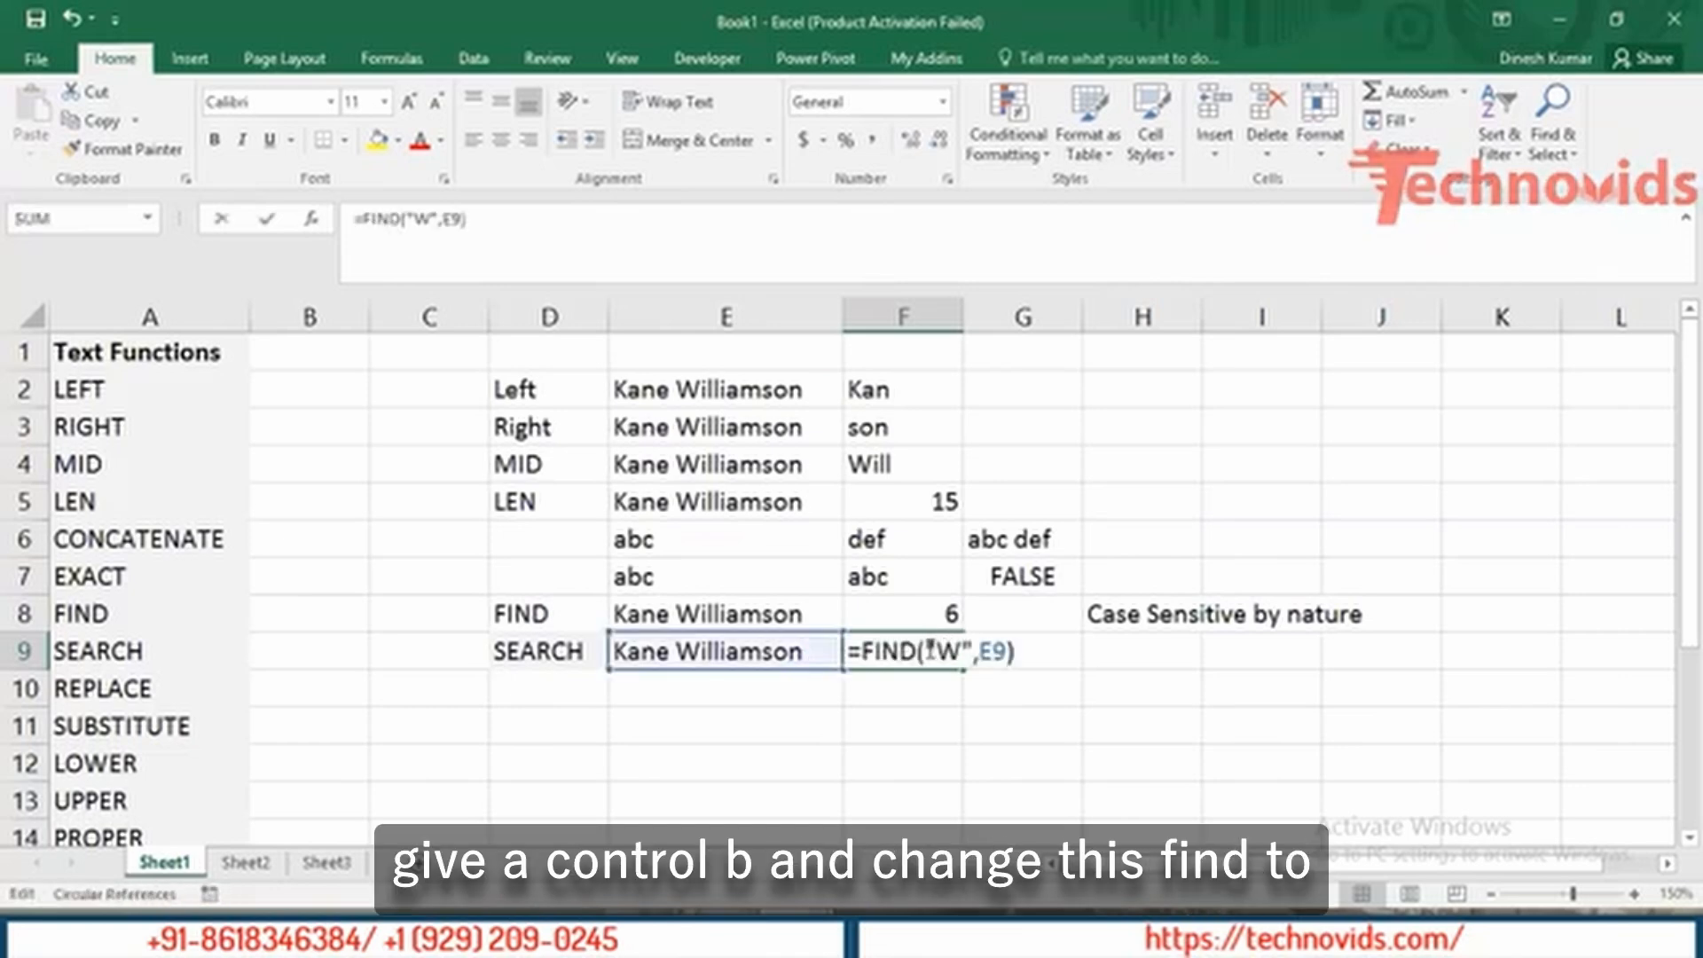
{"action": "key", "text": "Left"}
{"action": "key", "text": "shift+Left"}
{"action": "key", "text": "shift+Left"}
{"action": "key", "text": "shift+Left"}
{"action": "key", "text": "shift+Left"}
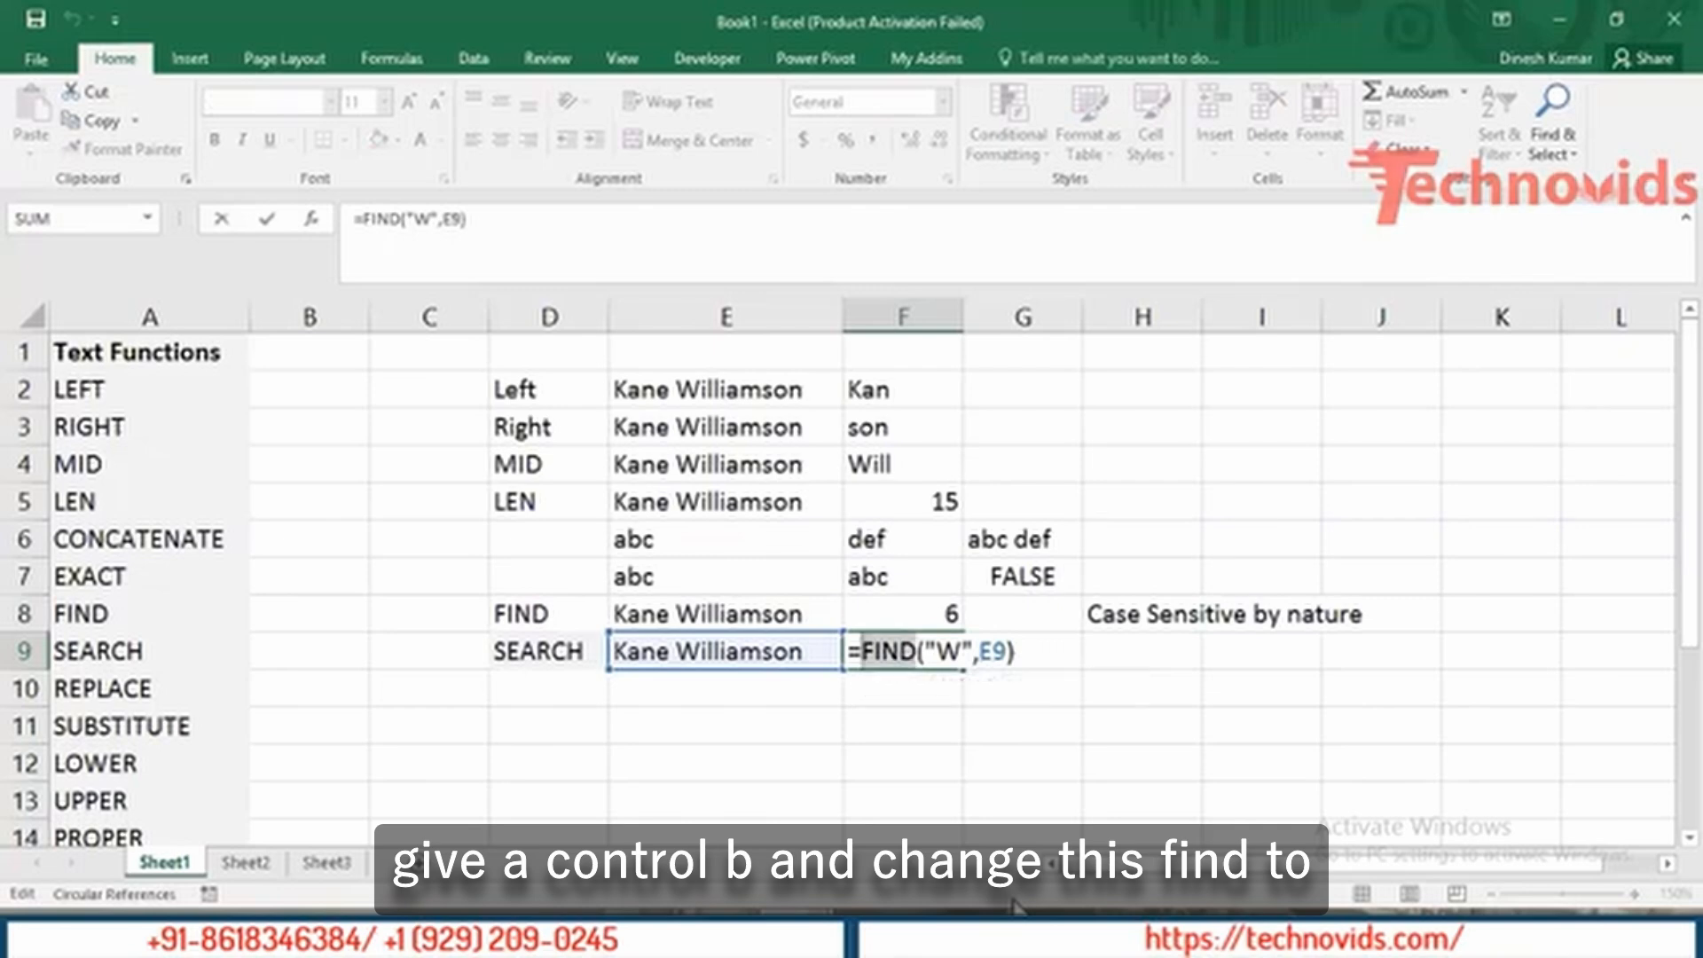
{"action": "type", "text": "sear"}
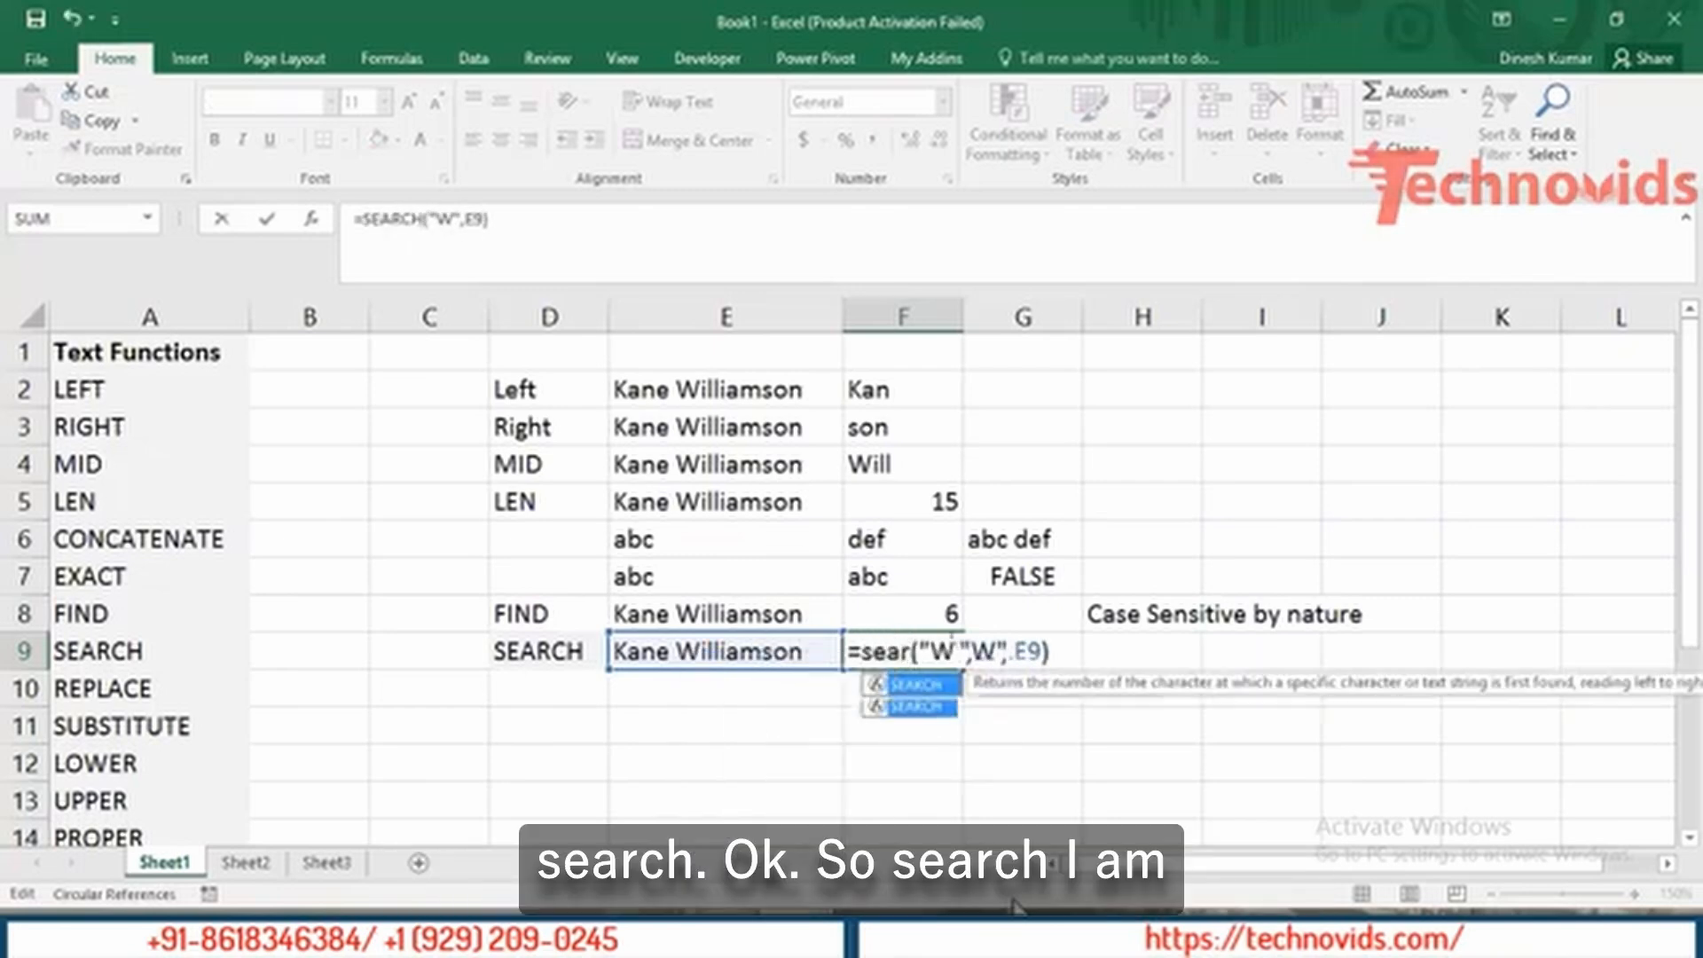
{"action": "key", "text": "Return"}
Change F9's search text to lowercase "w", giving =SEARCH("w",E9).
{"action": "key", "text": "Up"}
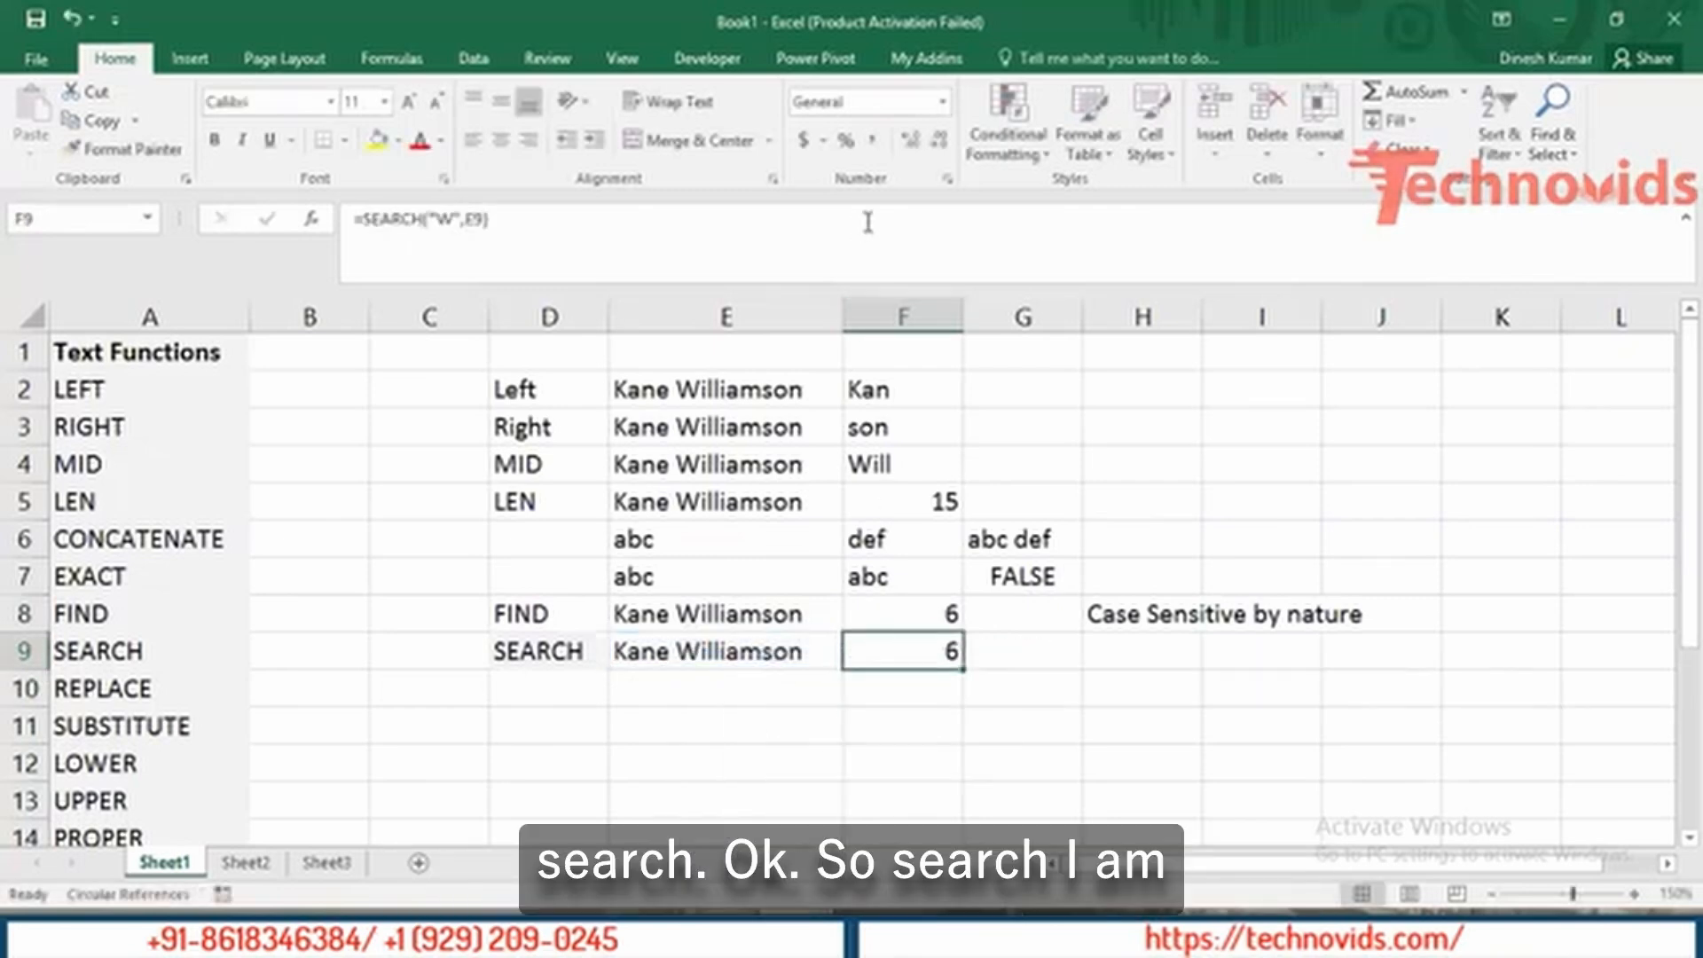
{"action": "double_click", "coordinate": [919, 656]}
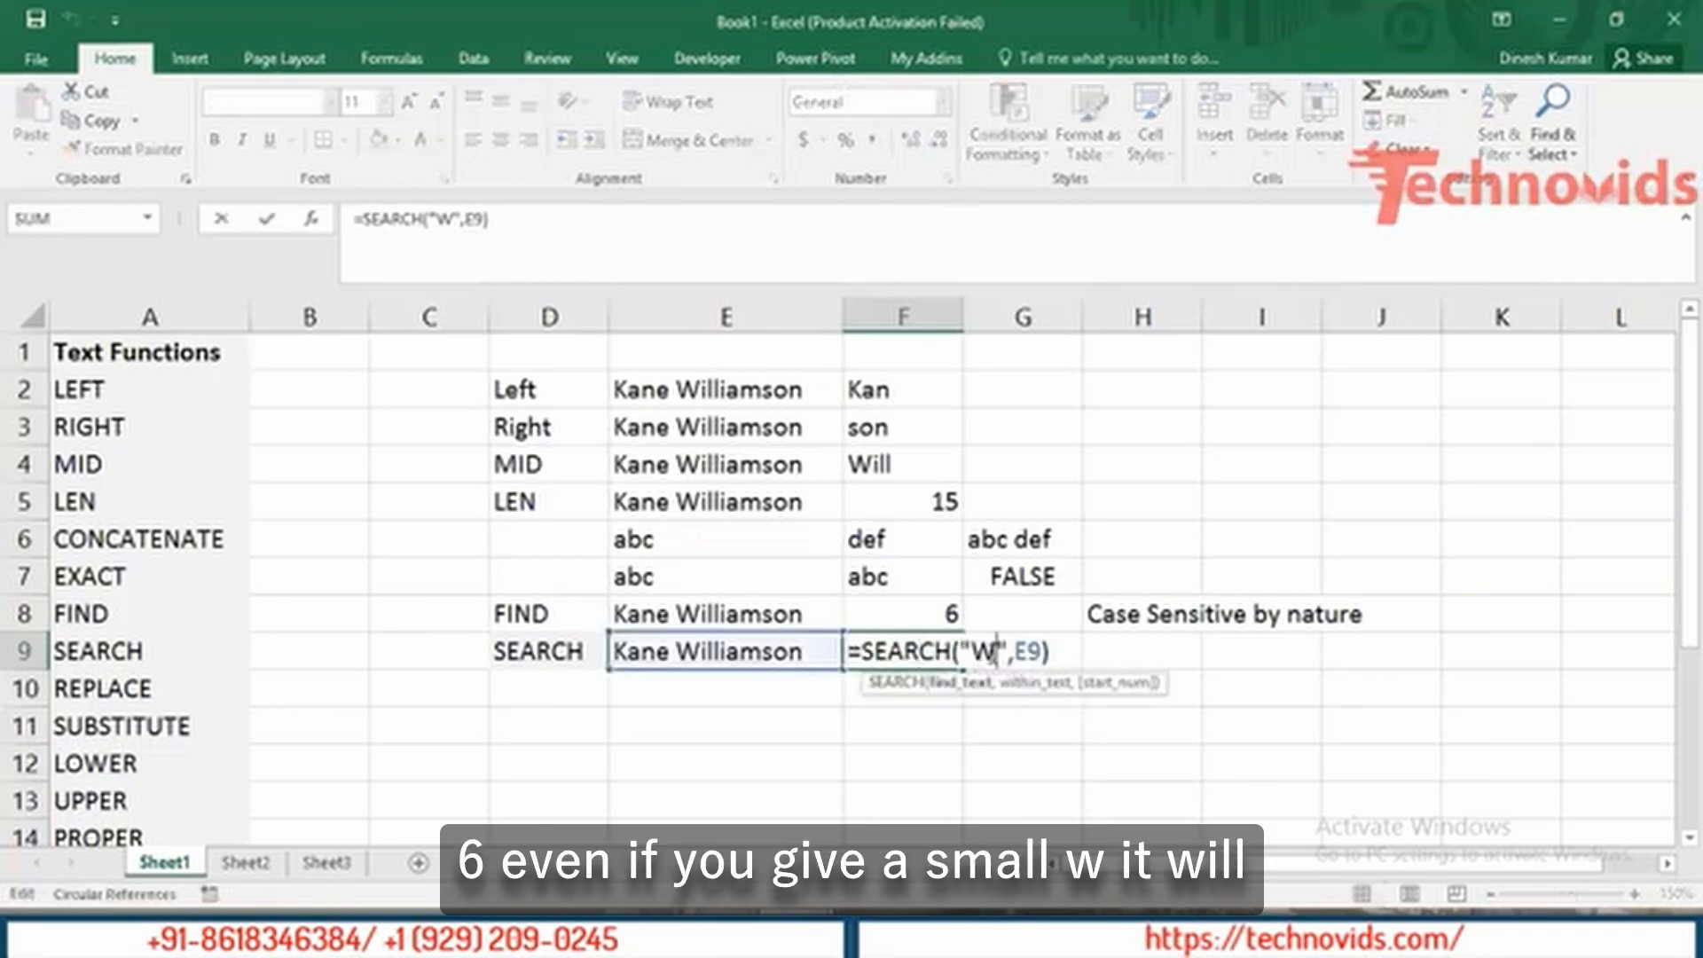
{"action": "double_click", "coordinate": [984, 654]}
{"action": "type", "text": "w"}
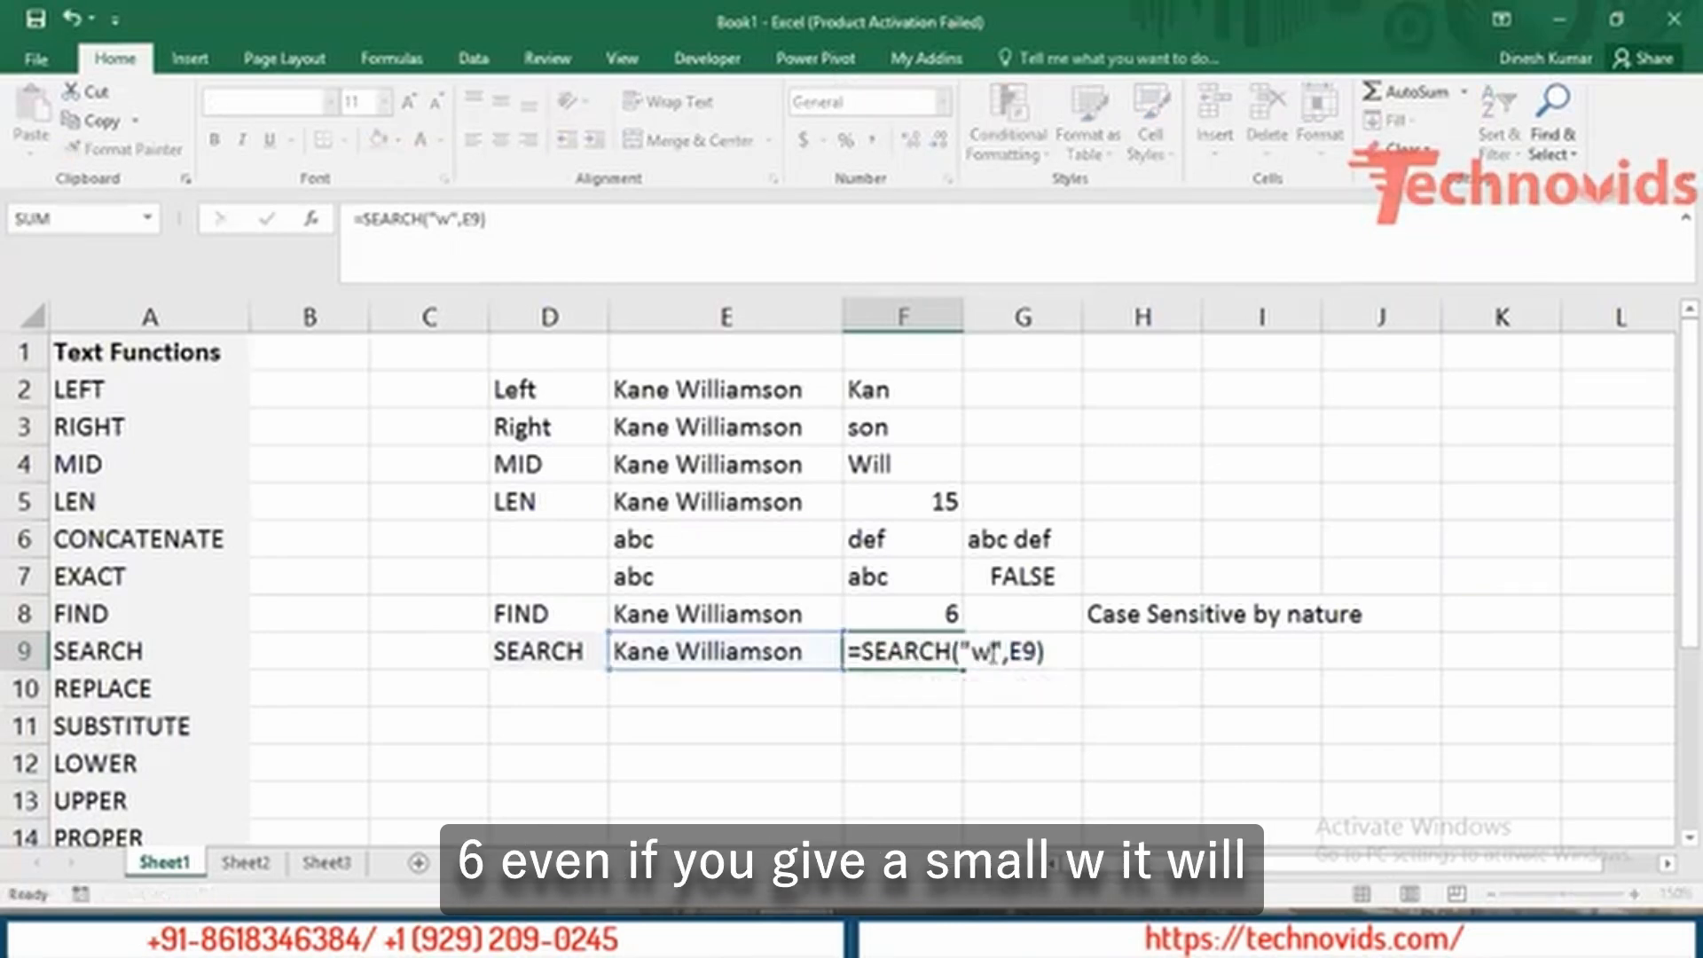
{"action": "key", "text": "ctrl+Return"}
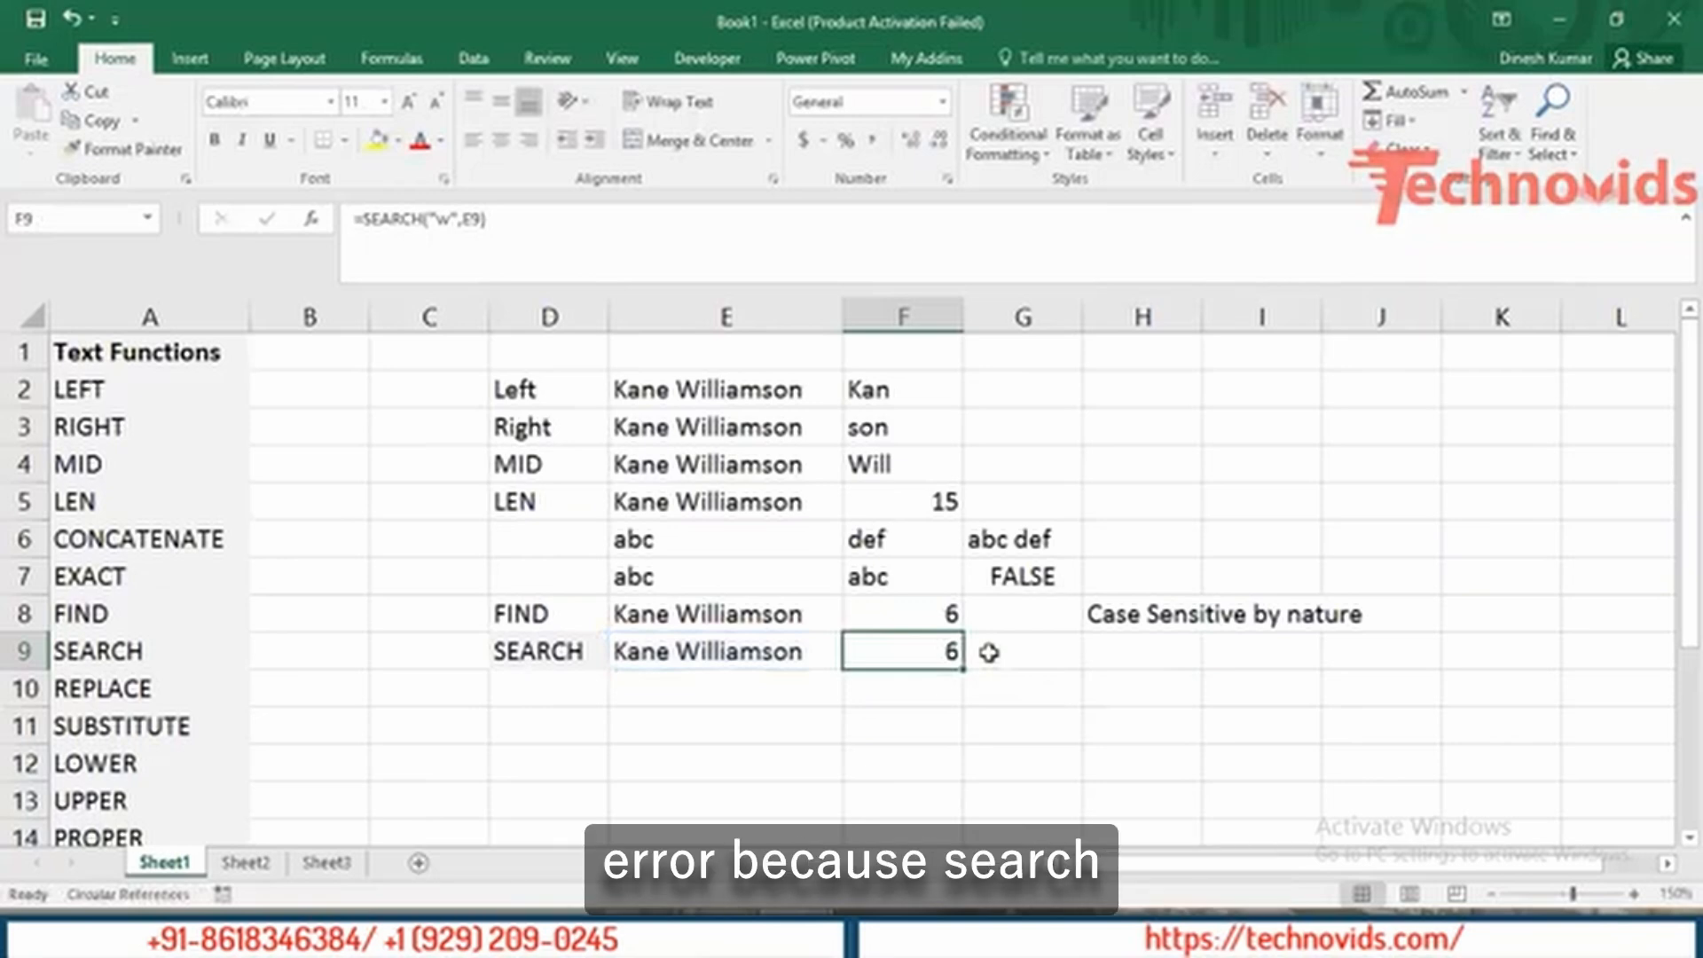
Write 'Not Case sensitive' in H9, then go back to the FIND result in F8.
{"action": "left_click", "coordinate": [1131, 668]}
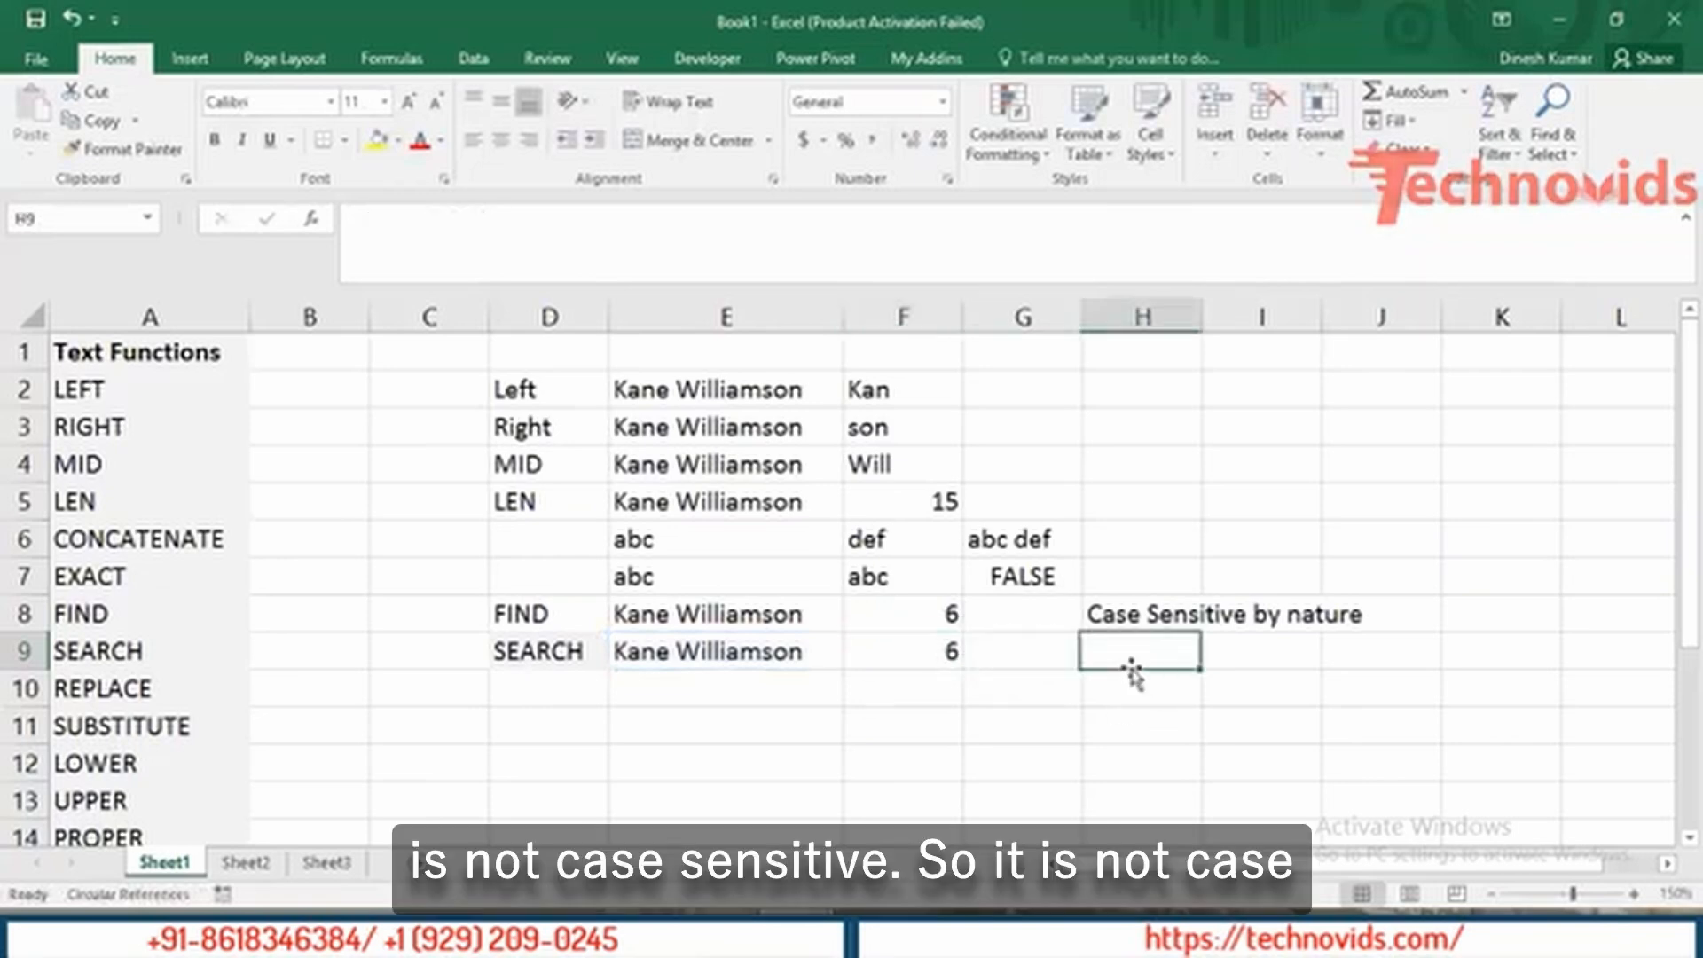
{"action": "type", "text": "Not"}
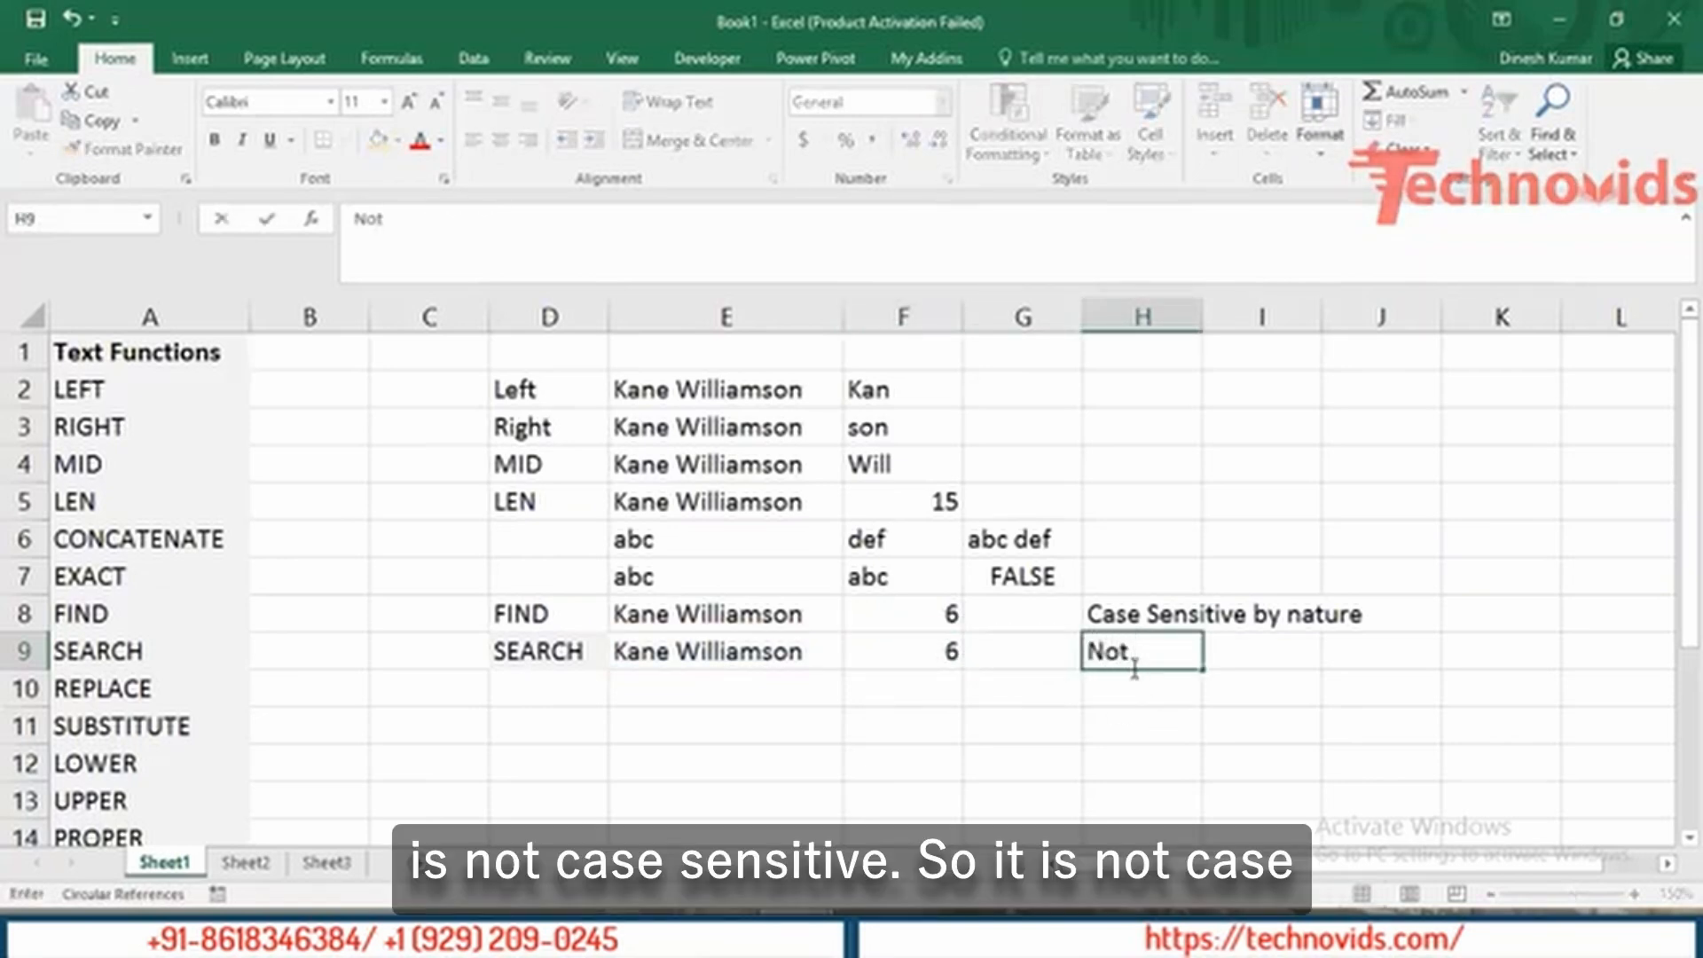
{"action": "type", "text": " Case sen"}
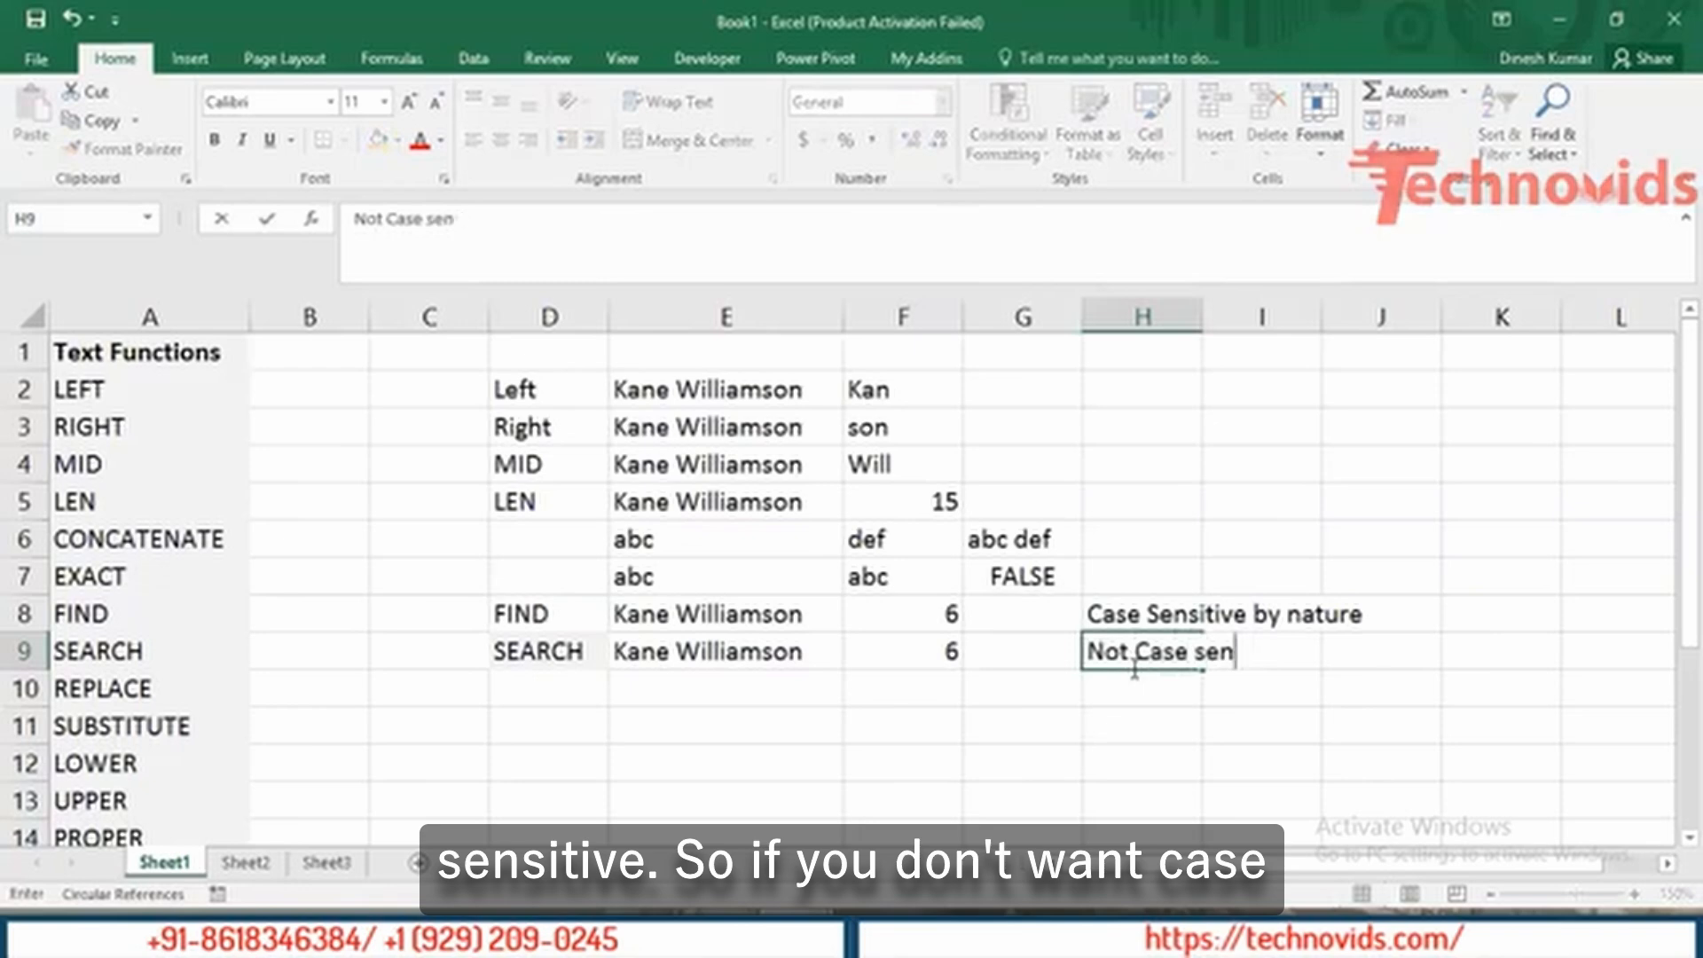
{"action": "type", "text": "sitive"}
{"action": "key", "text": "Return"}
{"action": "key", "text": "Up"}
{"action": "key", "text": "Left"}
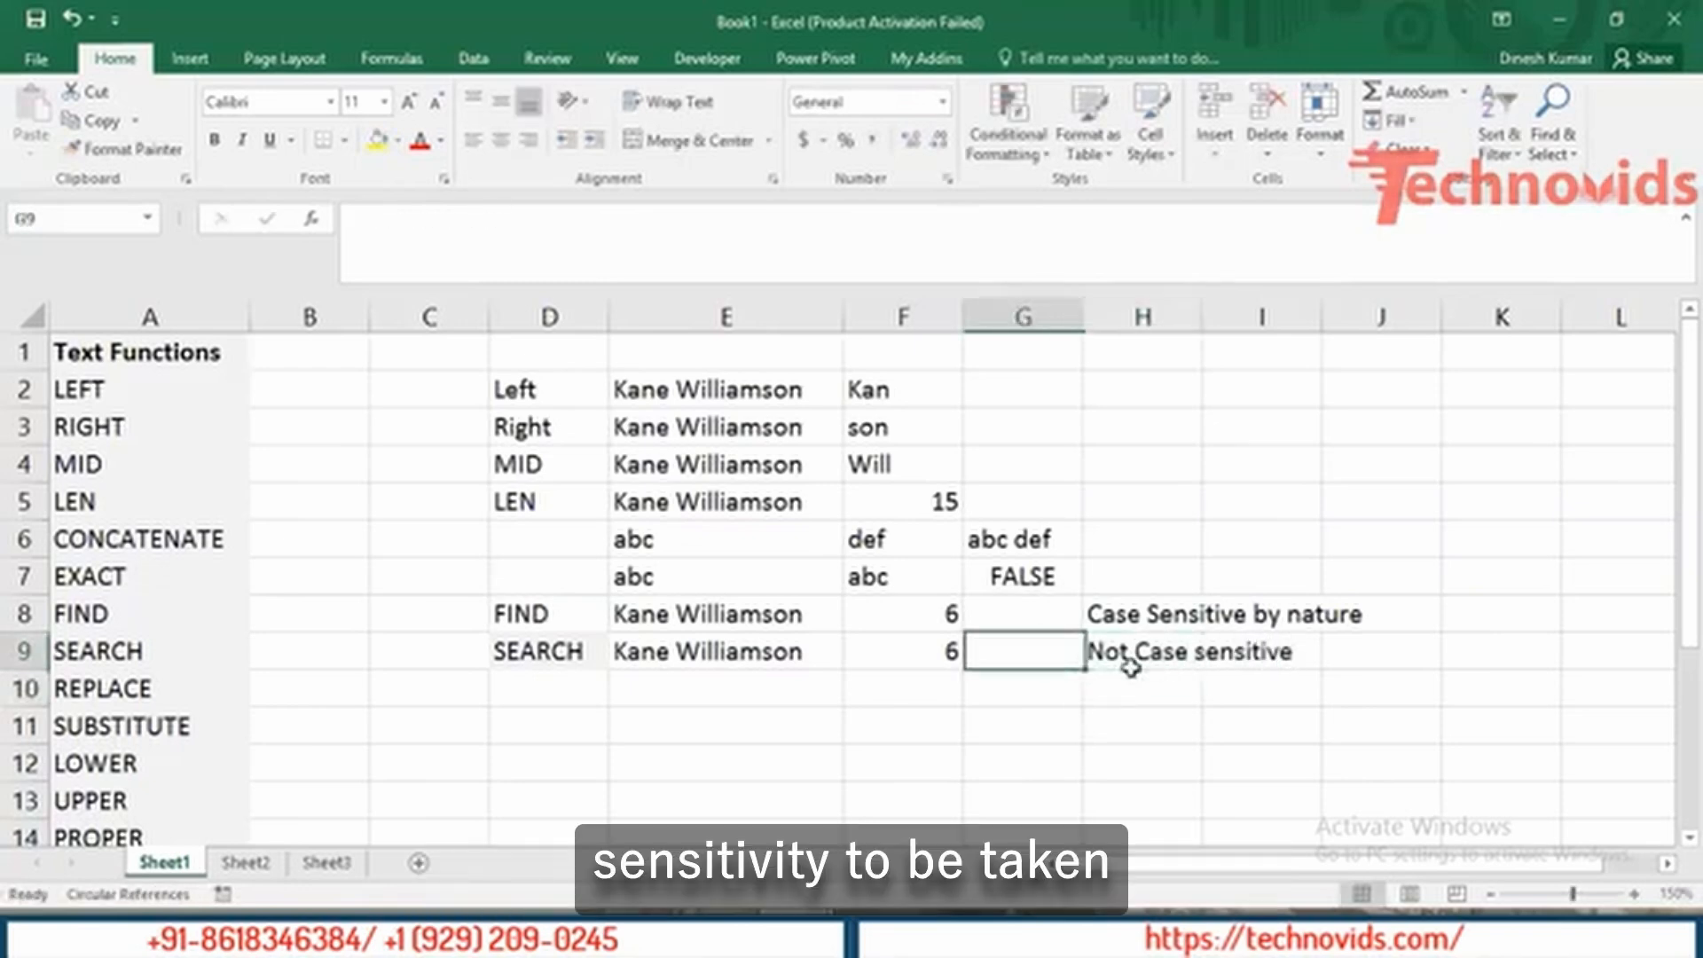
{"action": "key", "text": "Left"}
{"action": "key", "text": "Left"}
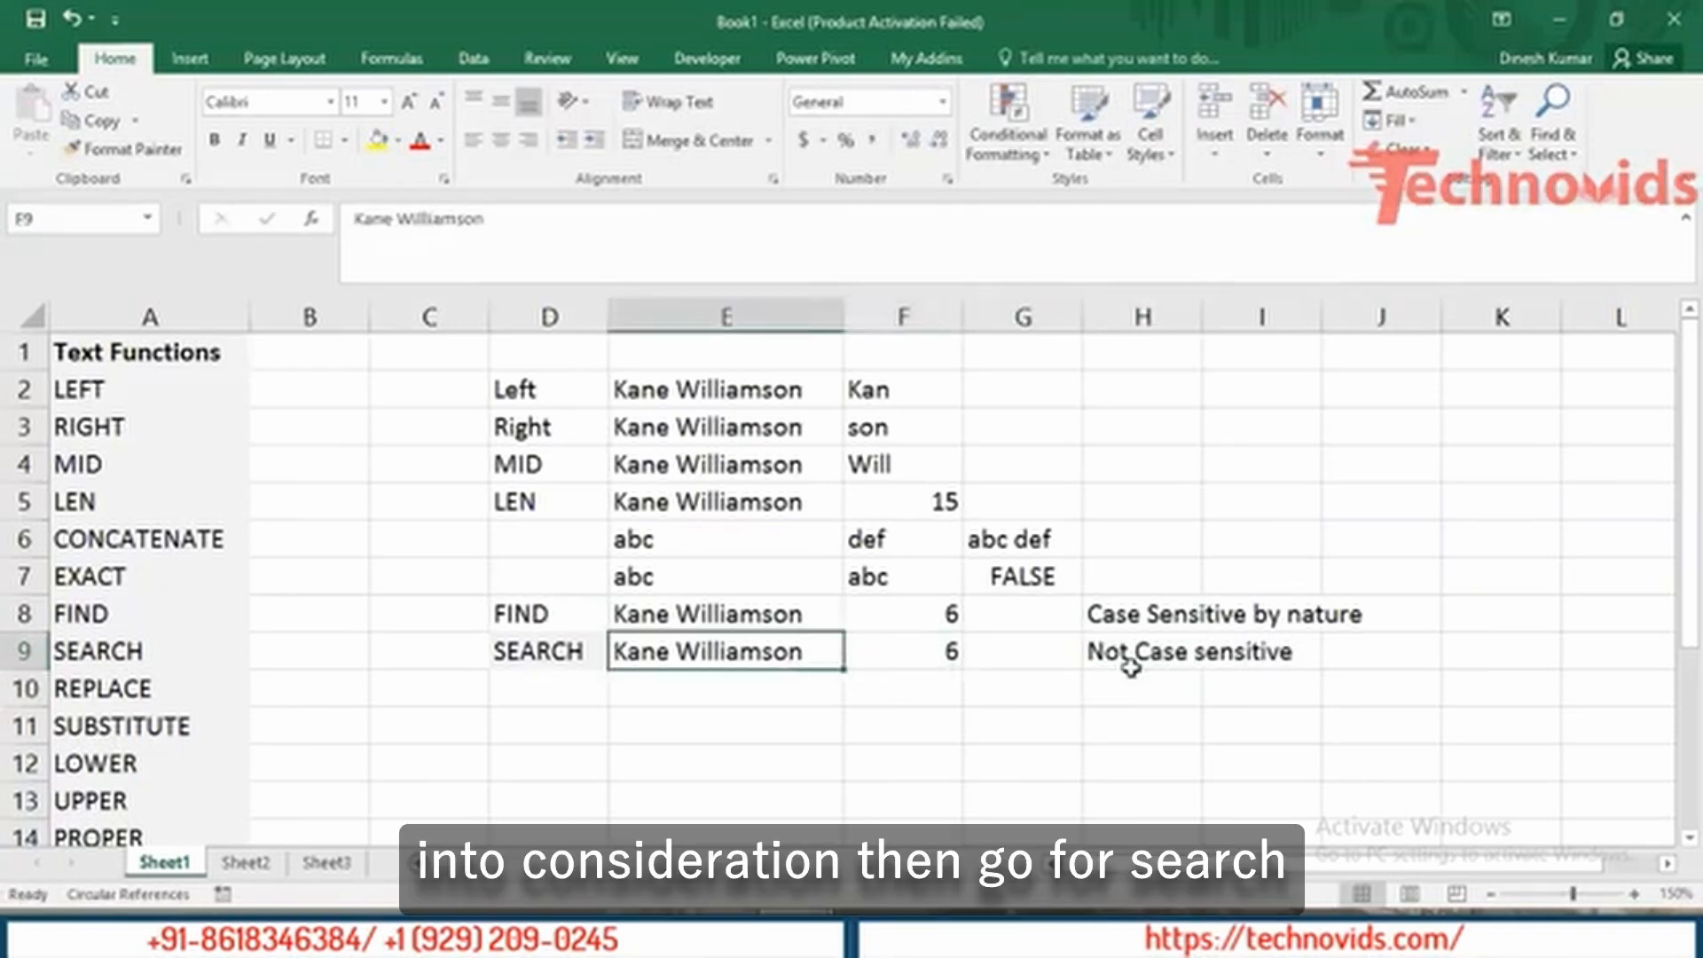
{"action": "key", "text": "Left"}
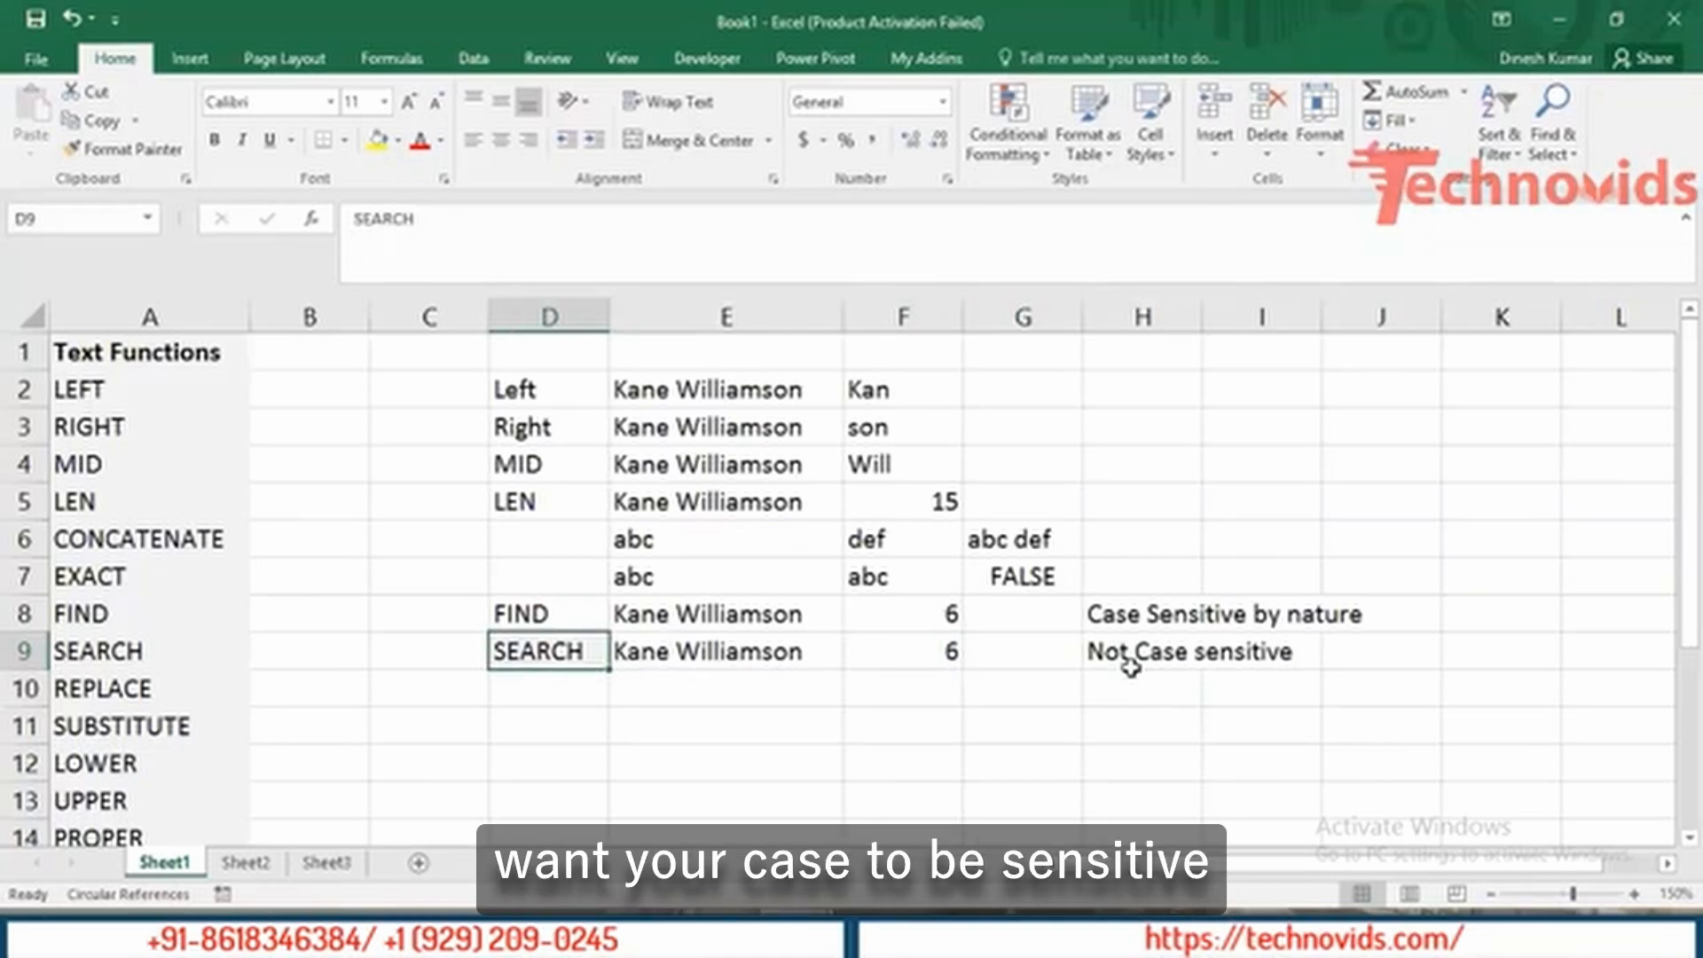
{"action": "key", "text": "Up"}
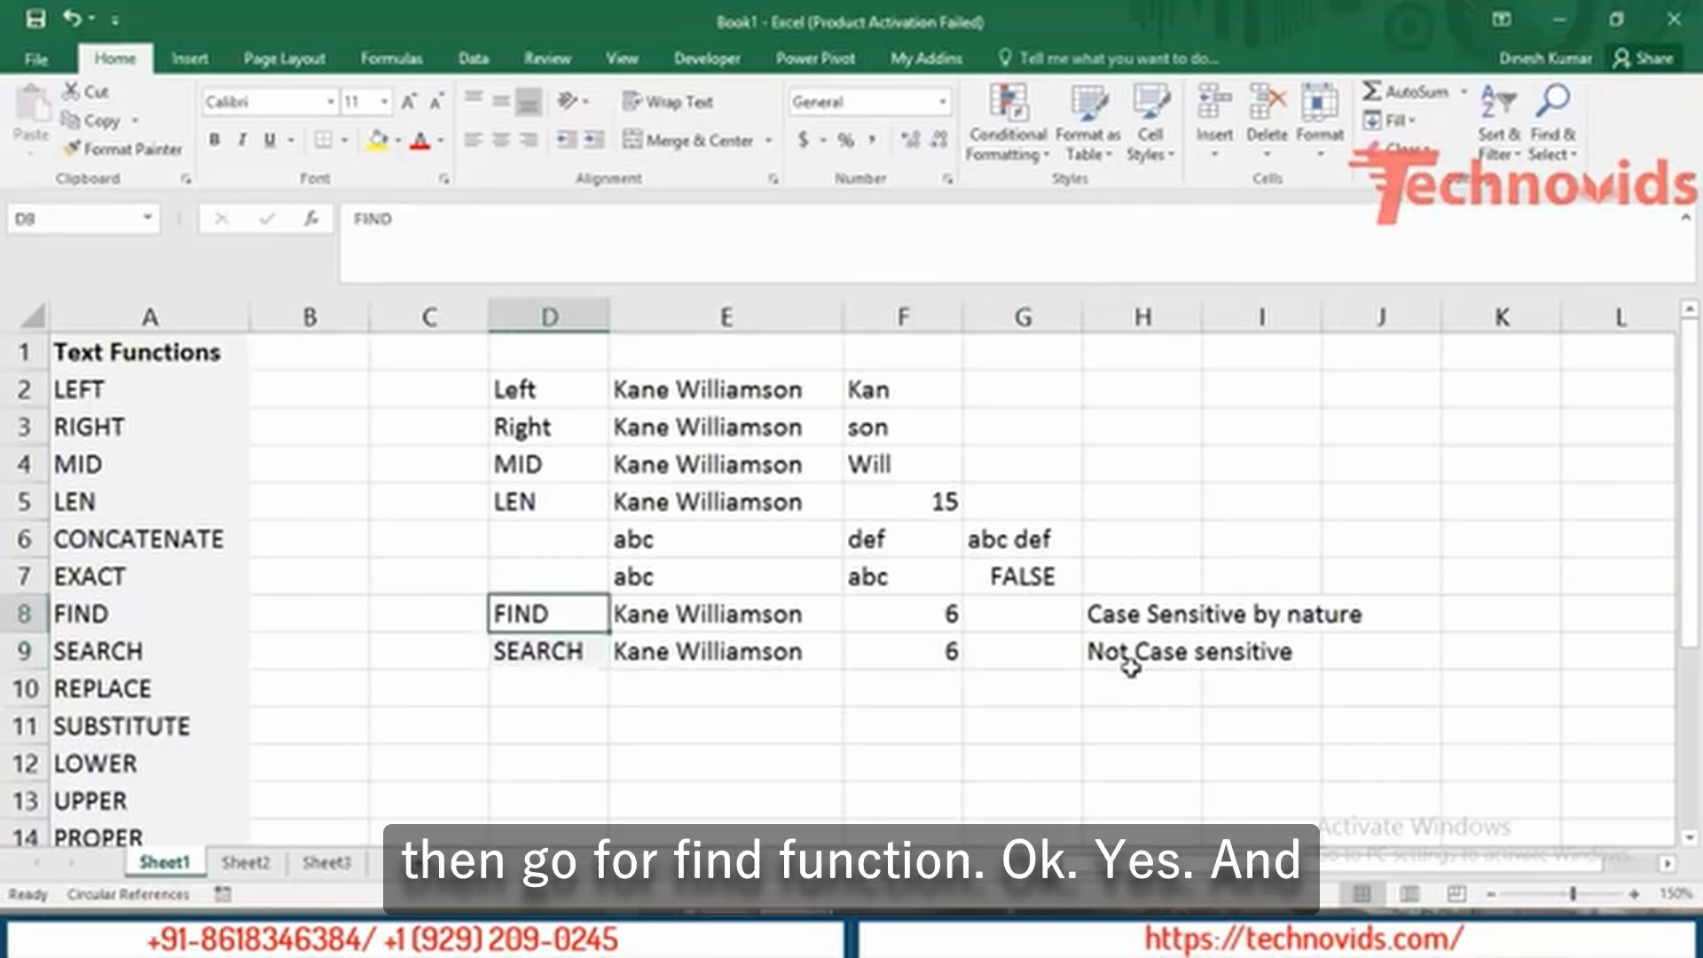
{"action": "key", "text": "Right"}
{"action": "key", "text": "Right"}
{"action": "key", "text": "Down"}
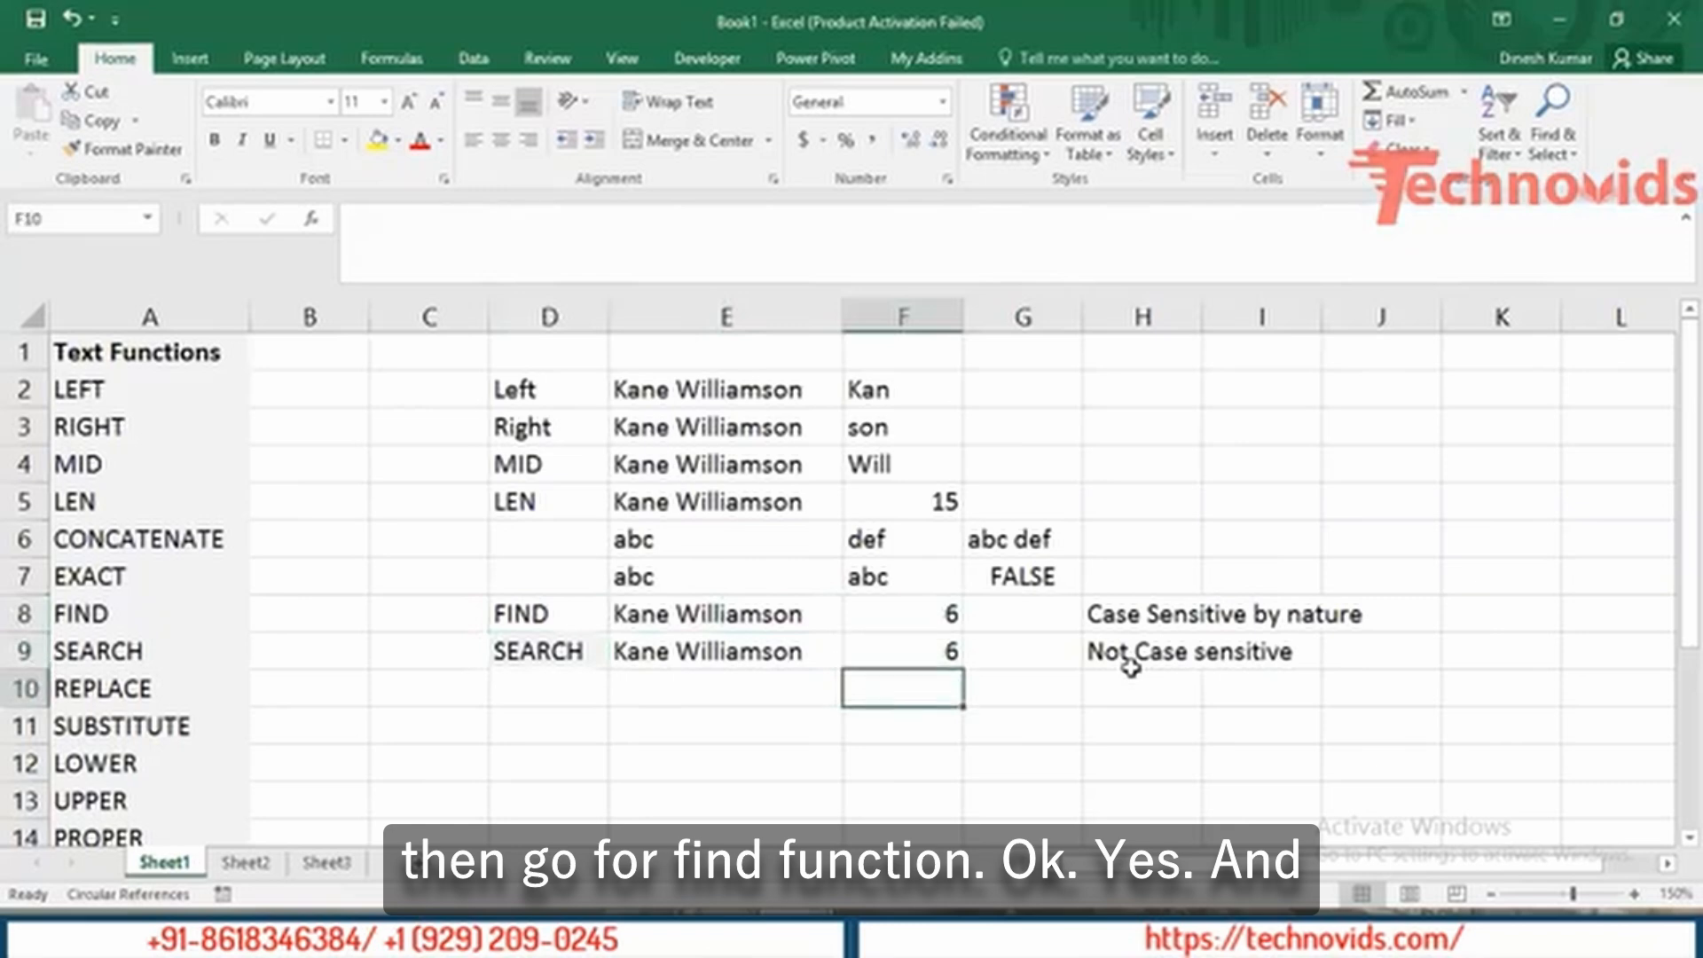
{"action": "key", "text": "Up"}
{"action": "key", "text": "Right"}
{"action": "key", "text": "Left"}
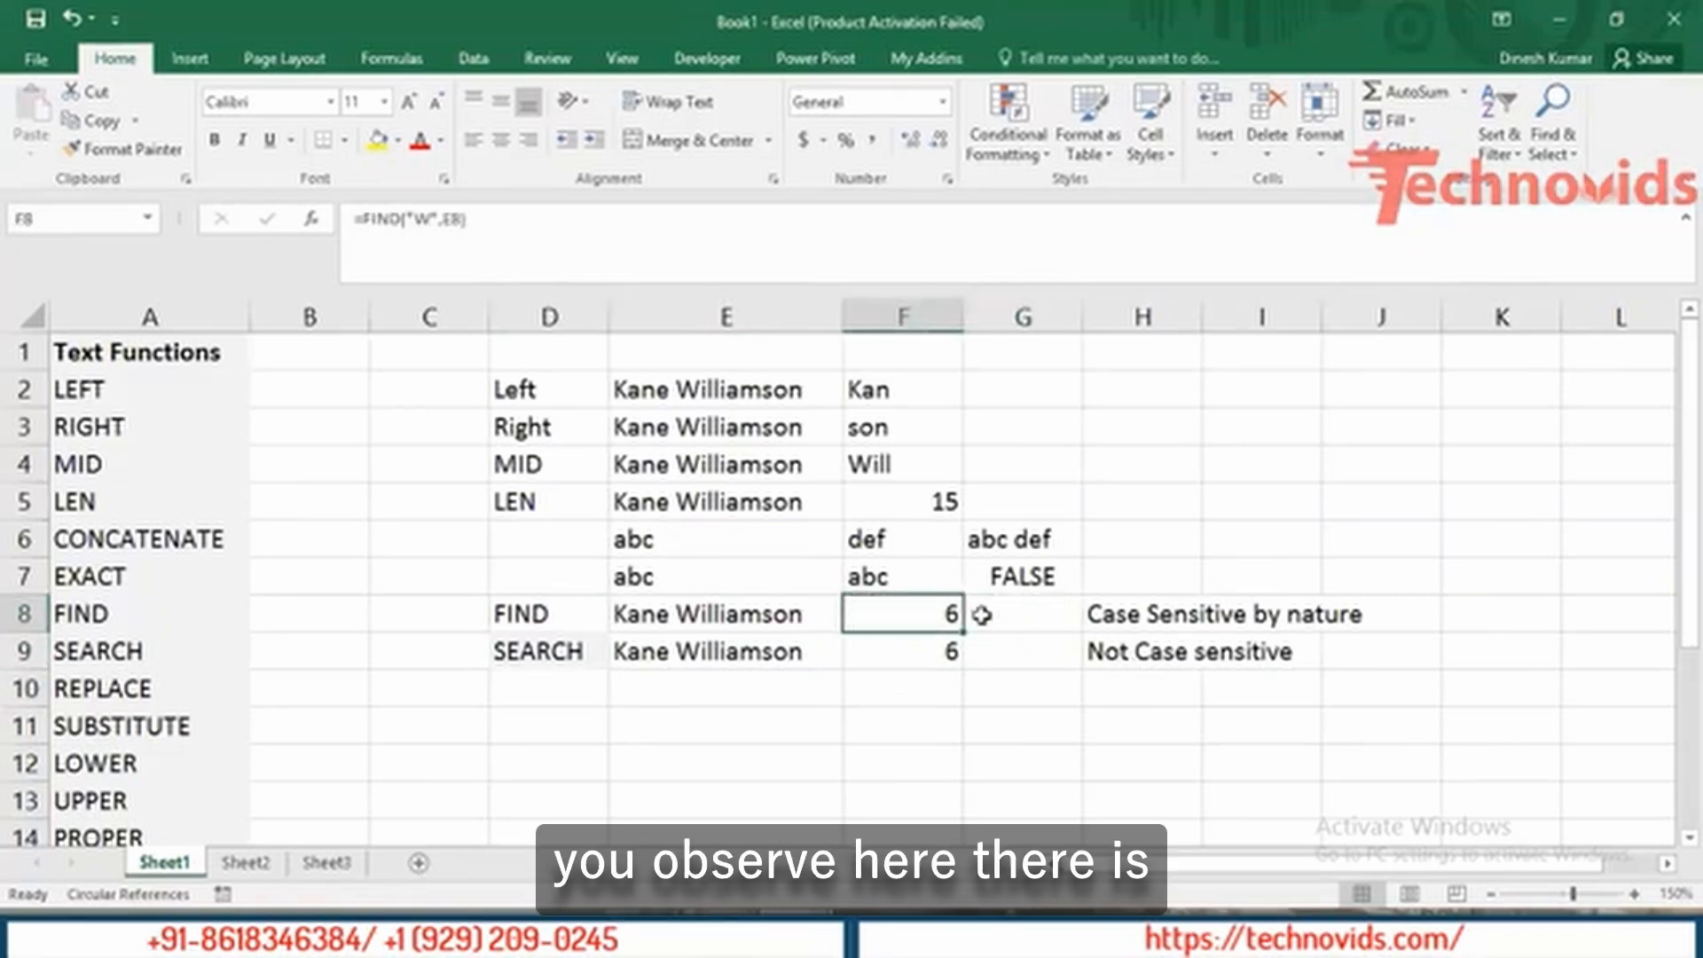
Rewrite F8's formula as =FIND("a",E8), which returns 2.
{"action": "double_click", "coordinate": [927, 612]}
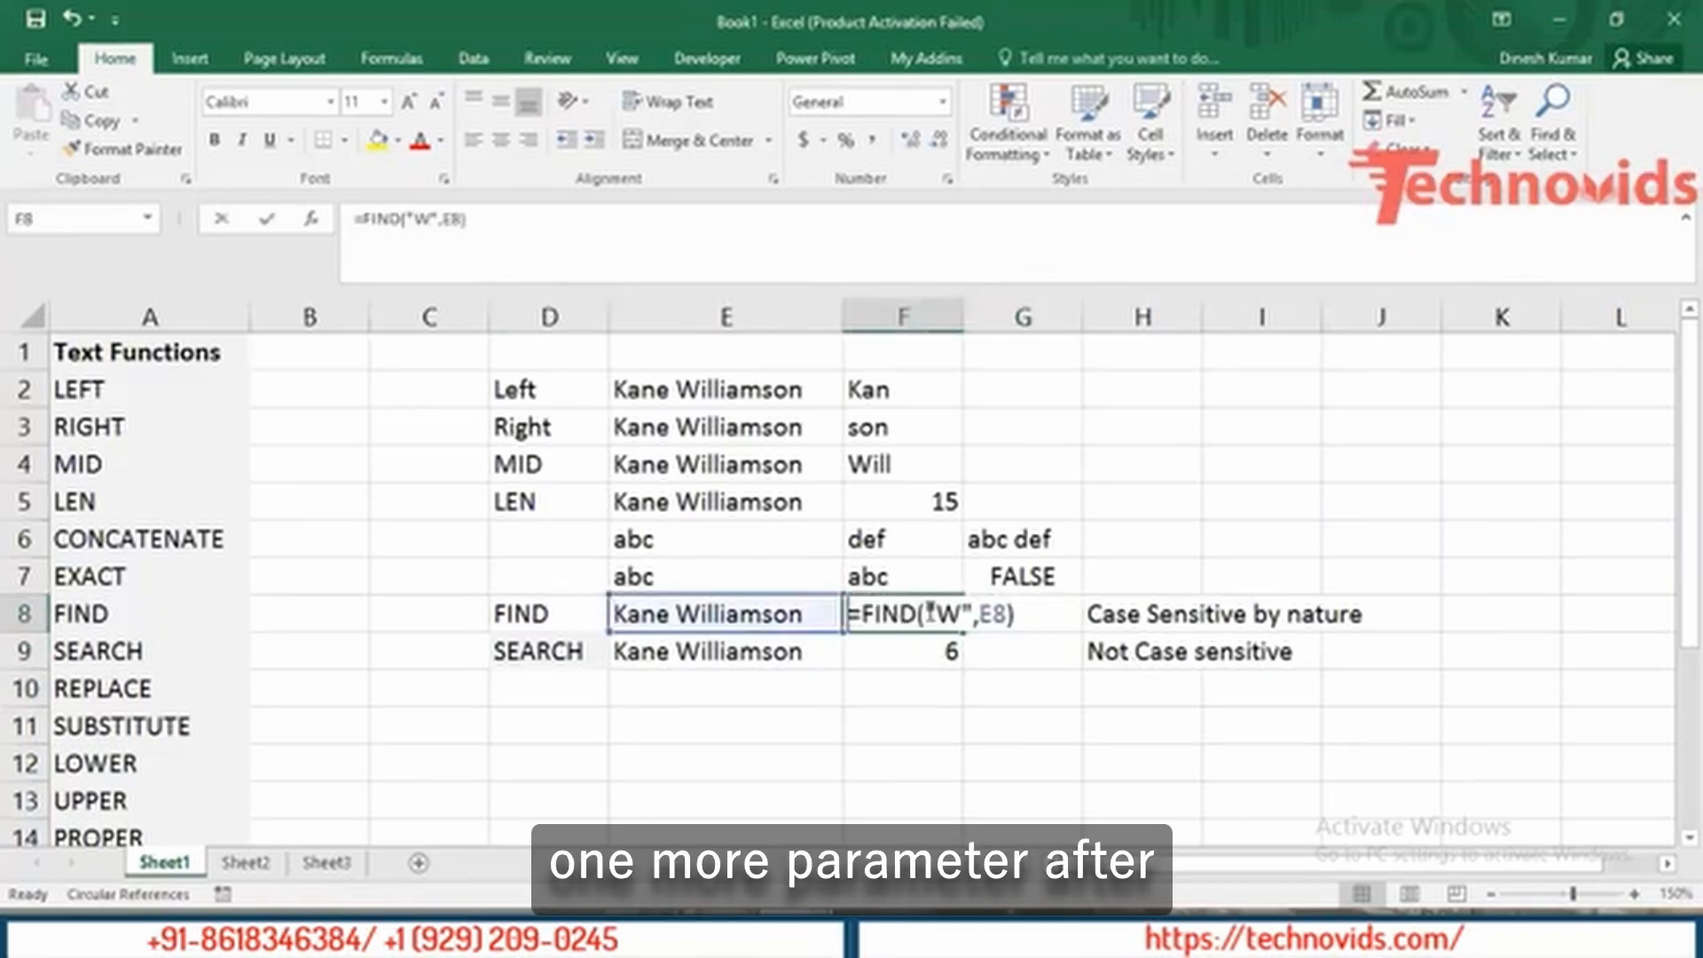
{"action": "left_click", "coordinate": [1034, 616]}
{"action": "key", "text": "BackSpace"}
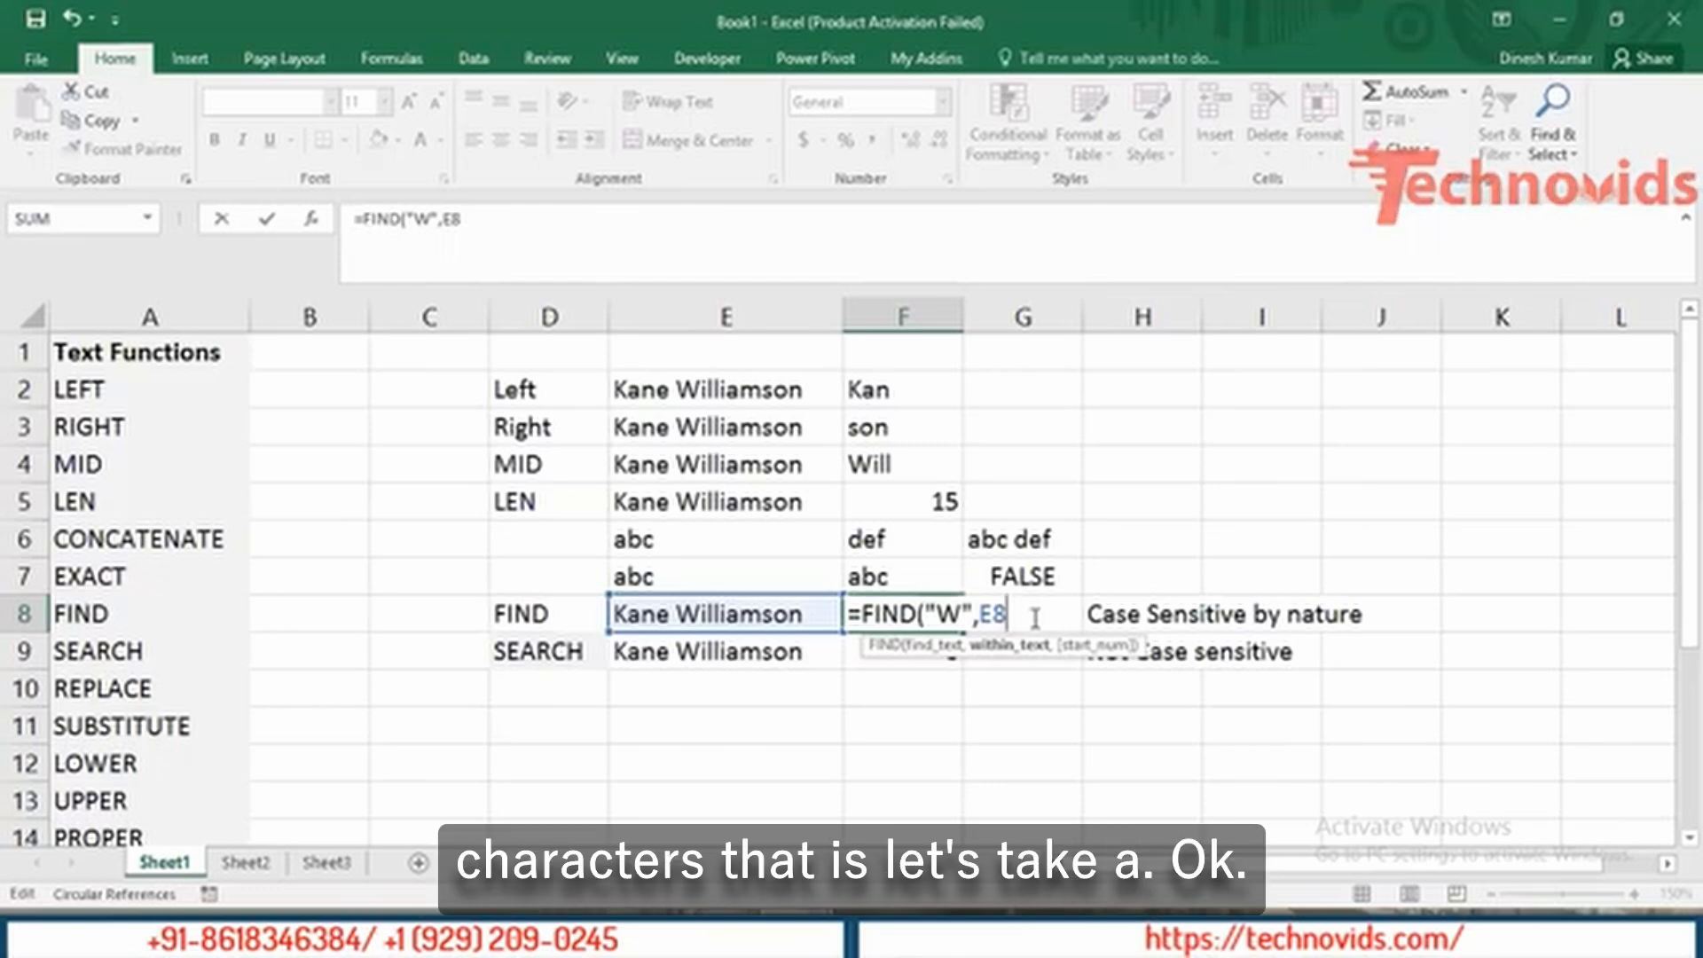
{"action": "key", "text": "BackSpace"}
{"action": "key", "text": "BackSpace"}
{"action": "key", "text": "BackSpace"}
{"action": "key", "text": "BackSpace"}
{"action": "key", "text": "BackSpace"}
{"action": "type", "text": "a"}
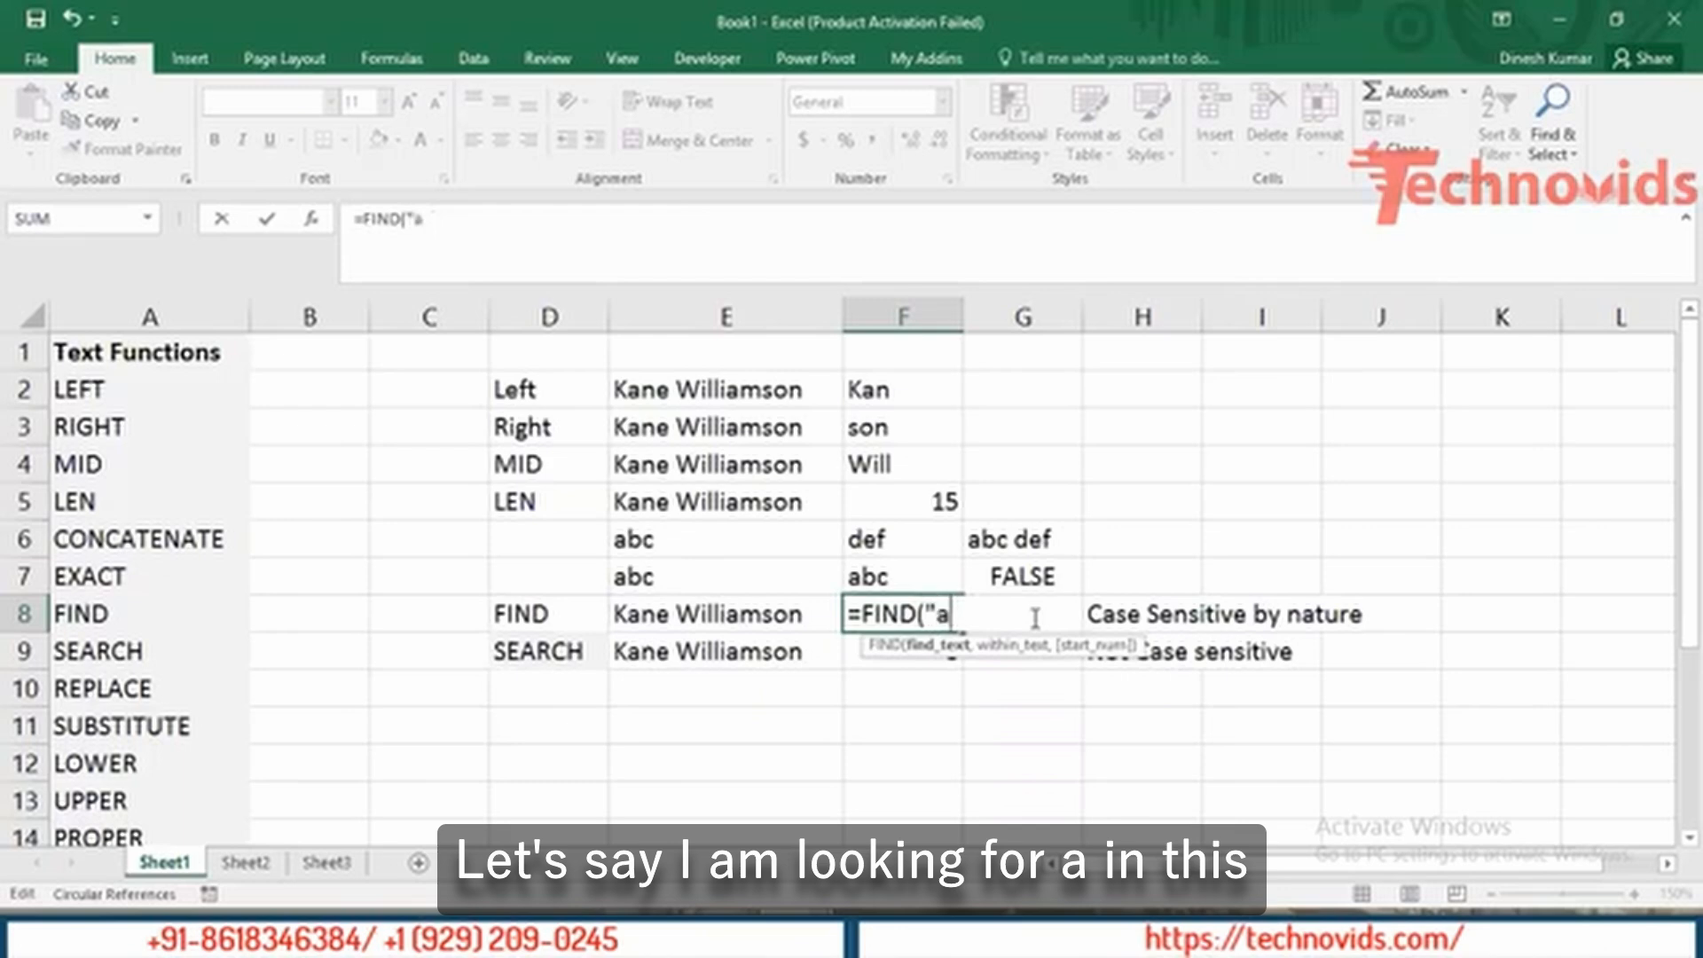
{"action": "type", "text": "\","}
{"action": "key", "text": "Left"}
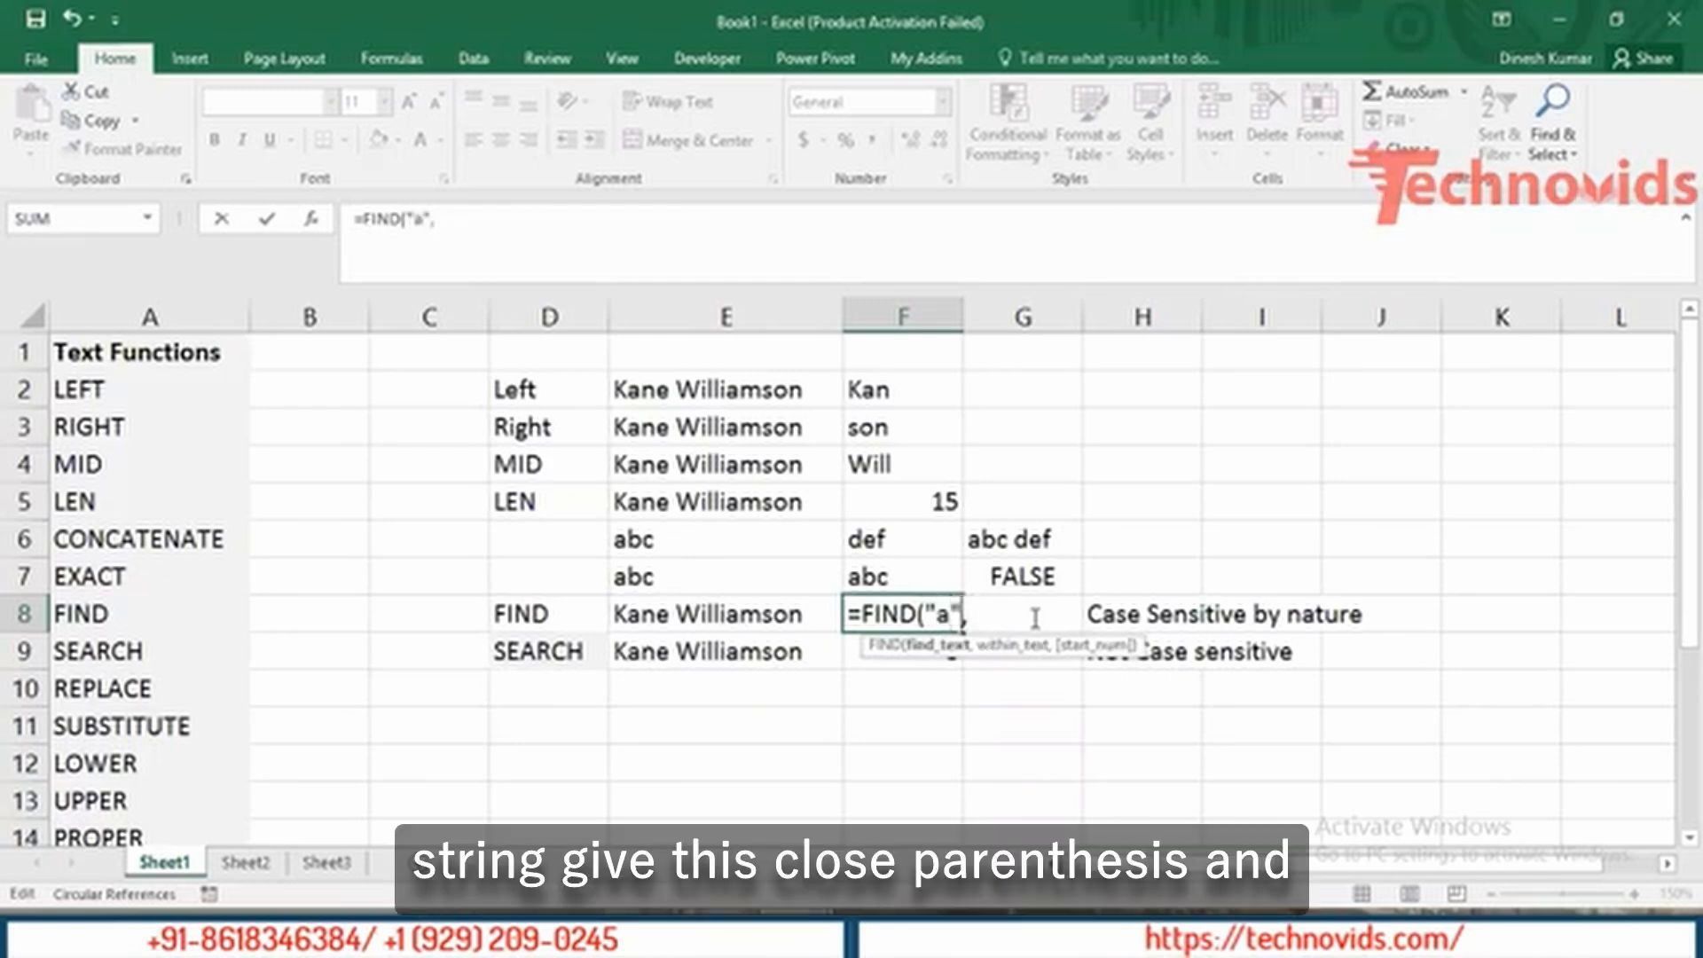
{"action": "key", "text": "Right"}
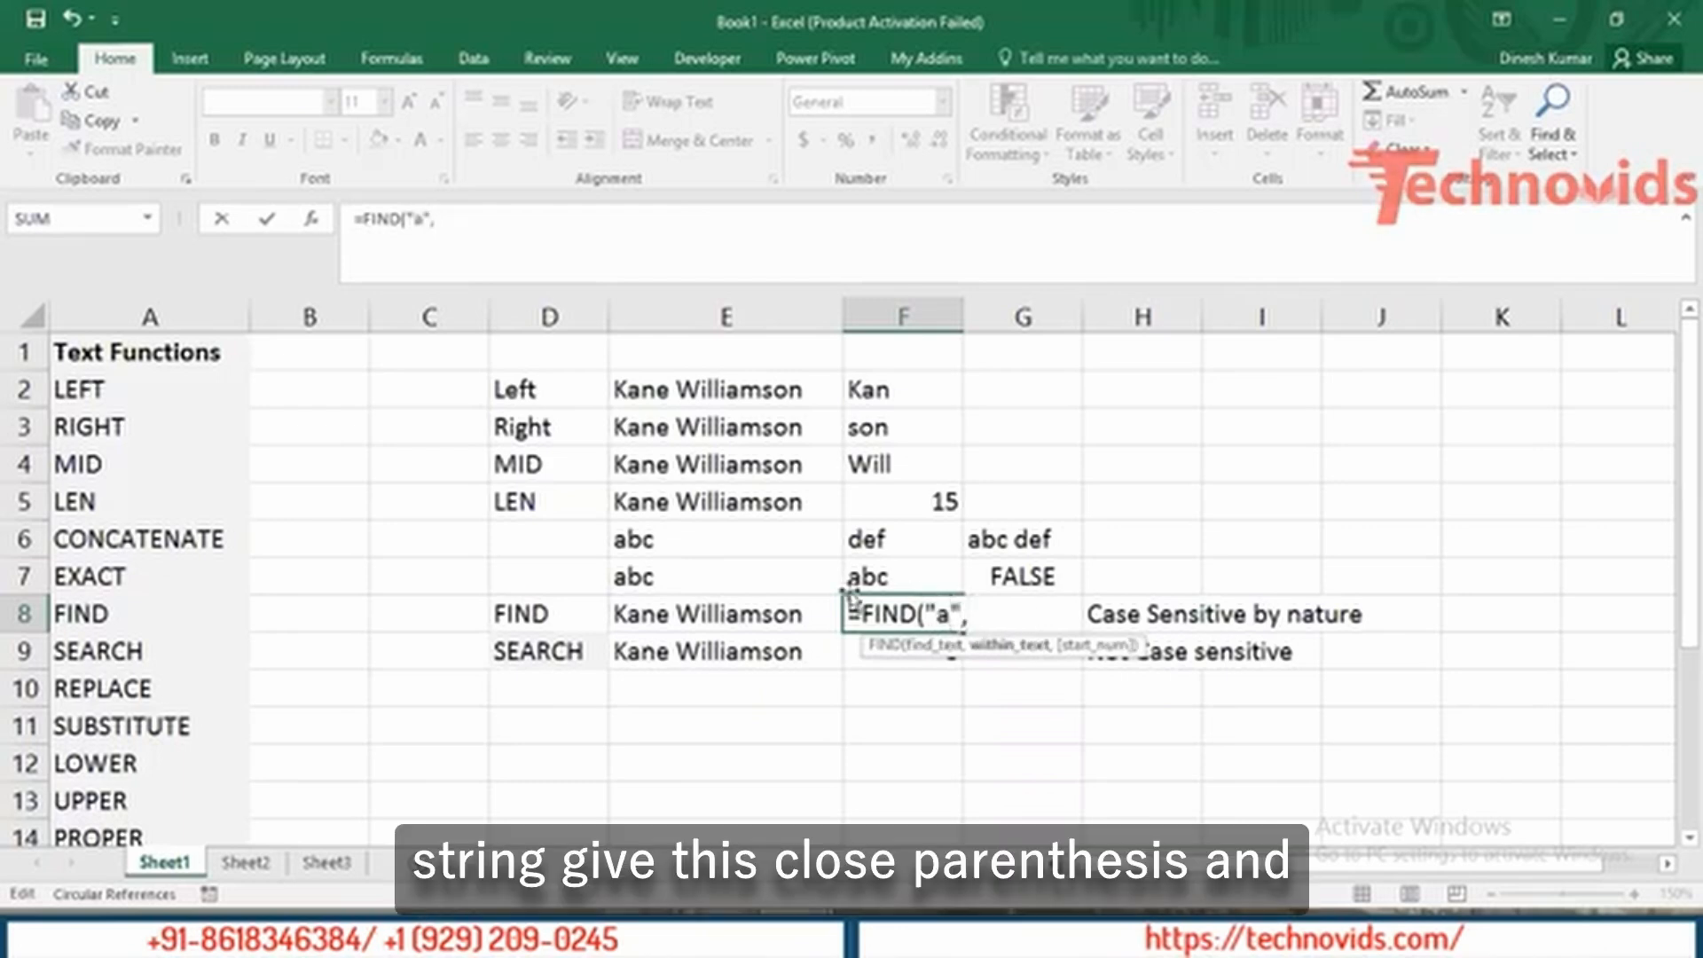
{"action": "left_click", "coordinate": [755, 612]}
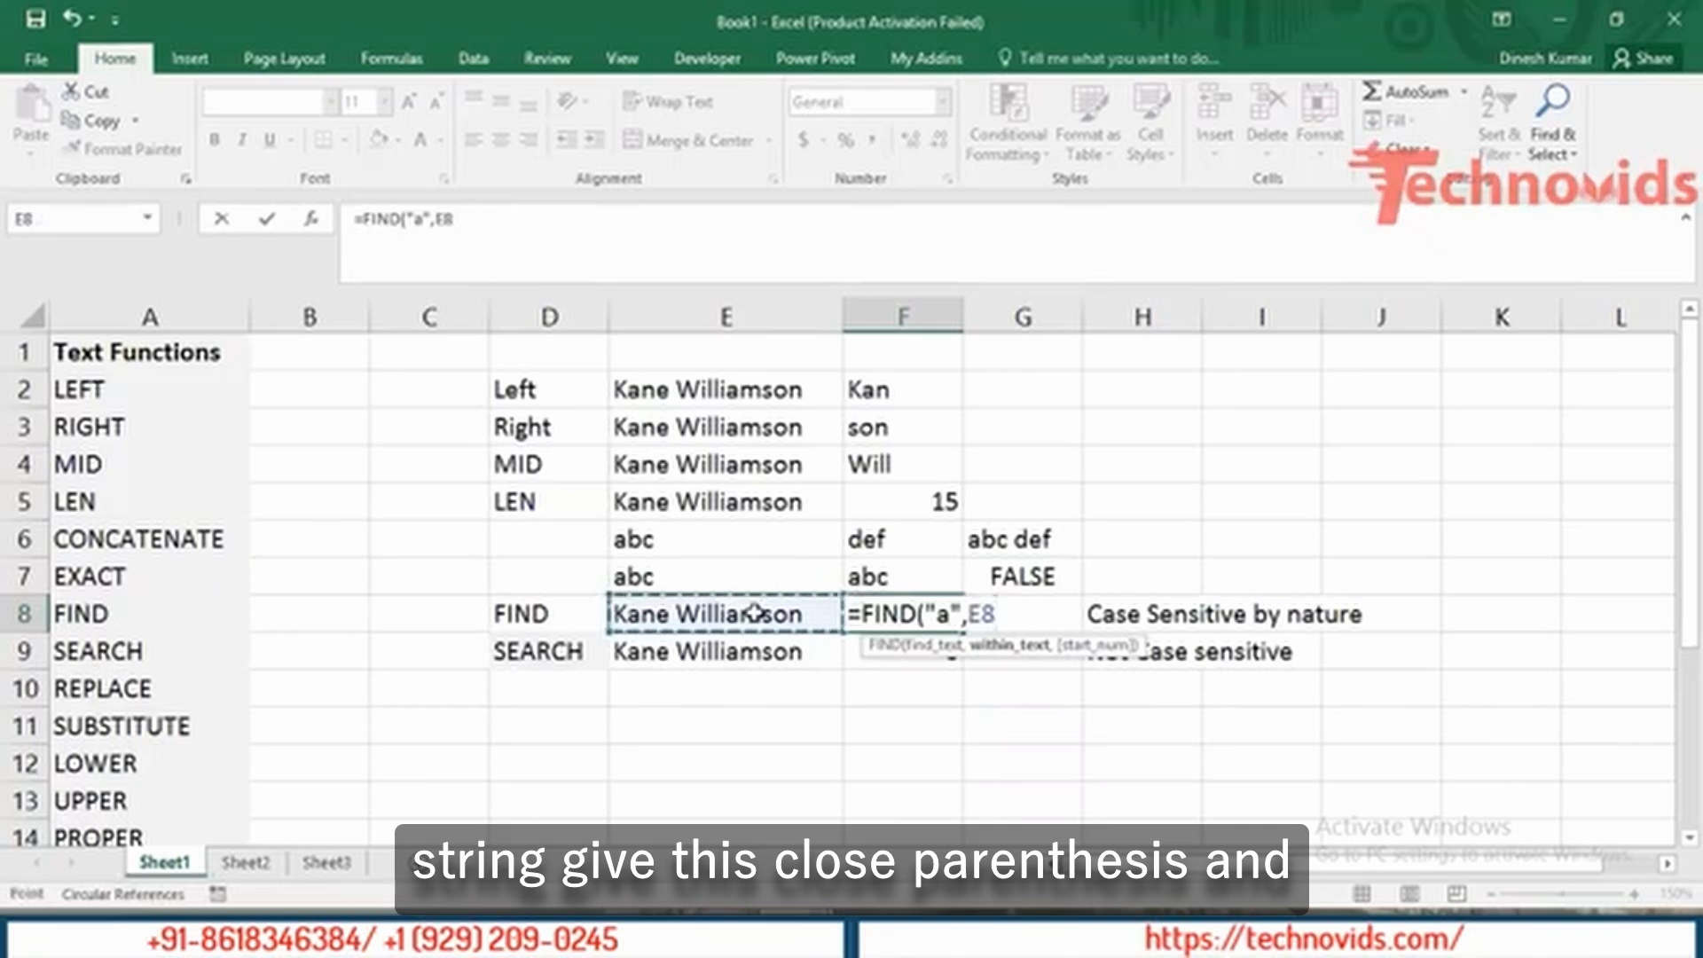
{"action": "type", "text": ")"}
{"action": "key", "text": "ctrl+Return"}
{"action": "key", "text": "Return"}
{"action": "key", "text": "Up"}
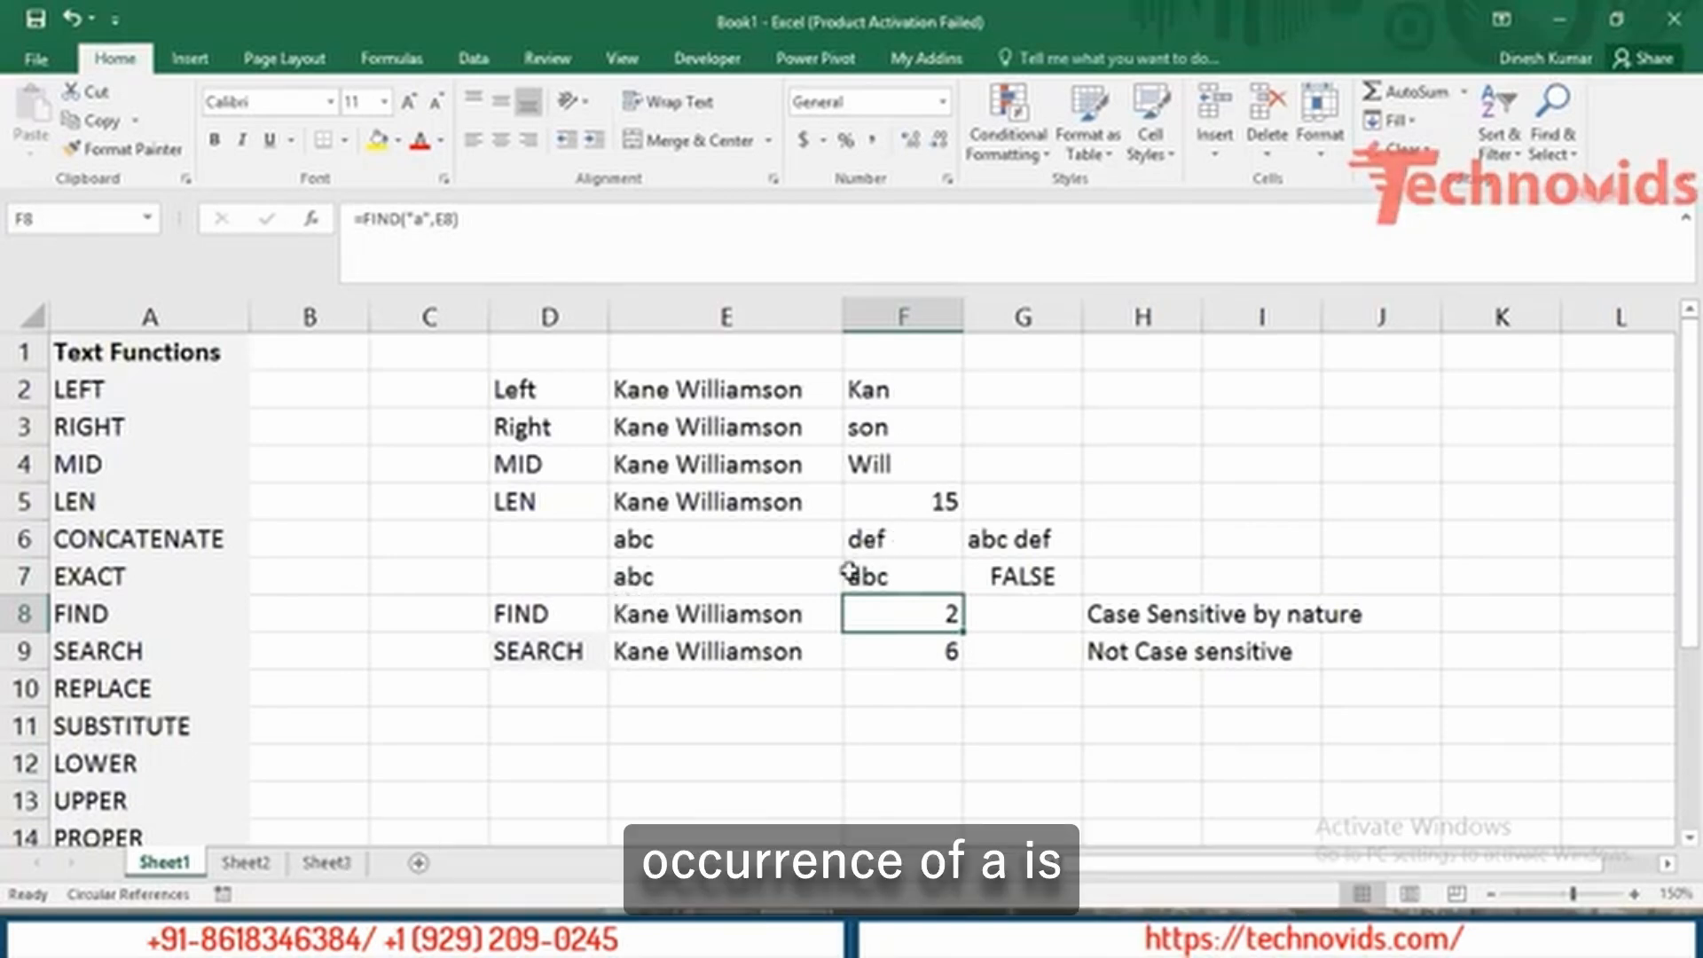
{"action": "double_click", "coordinate": [885, 603]}
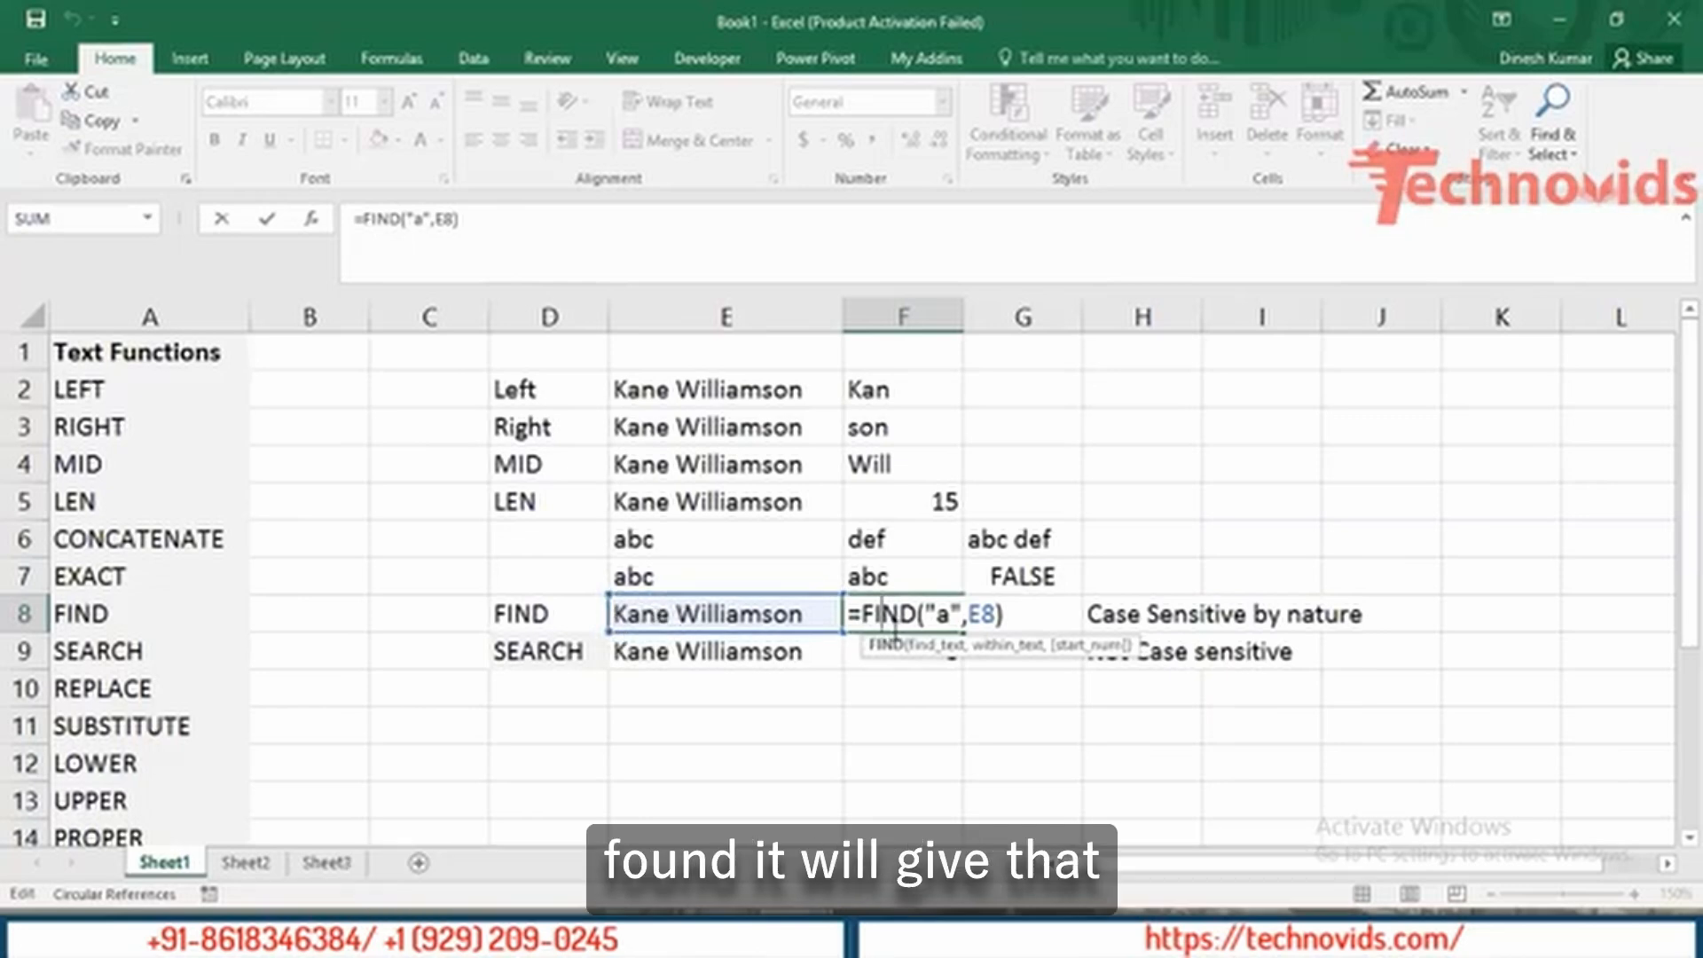
{"action": "key", "text": "ctrl+Return"}
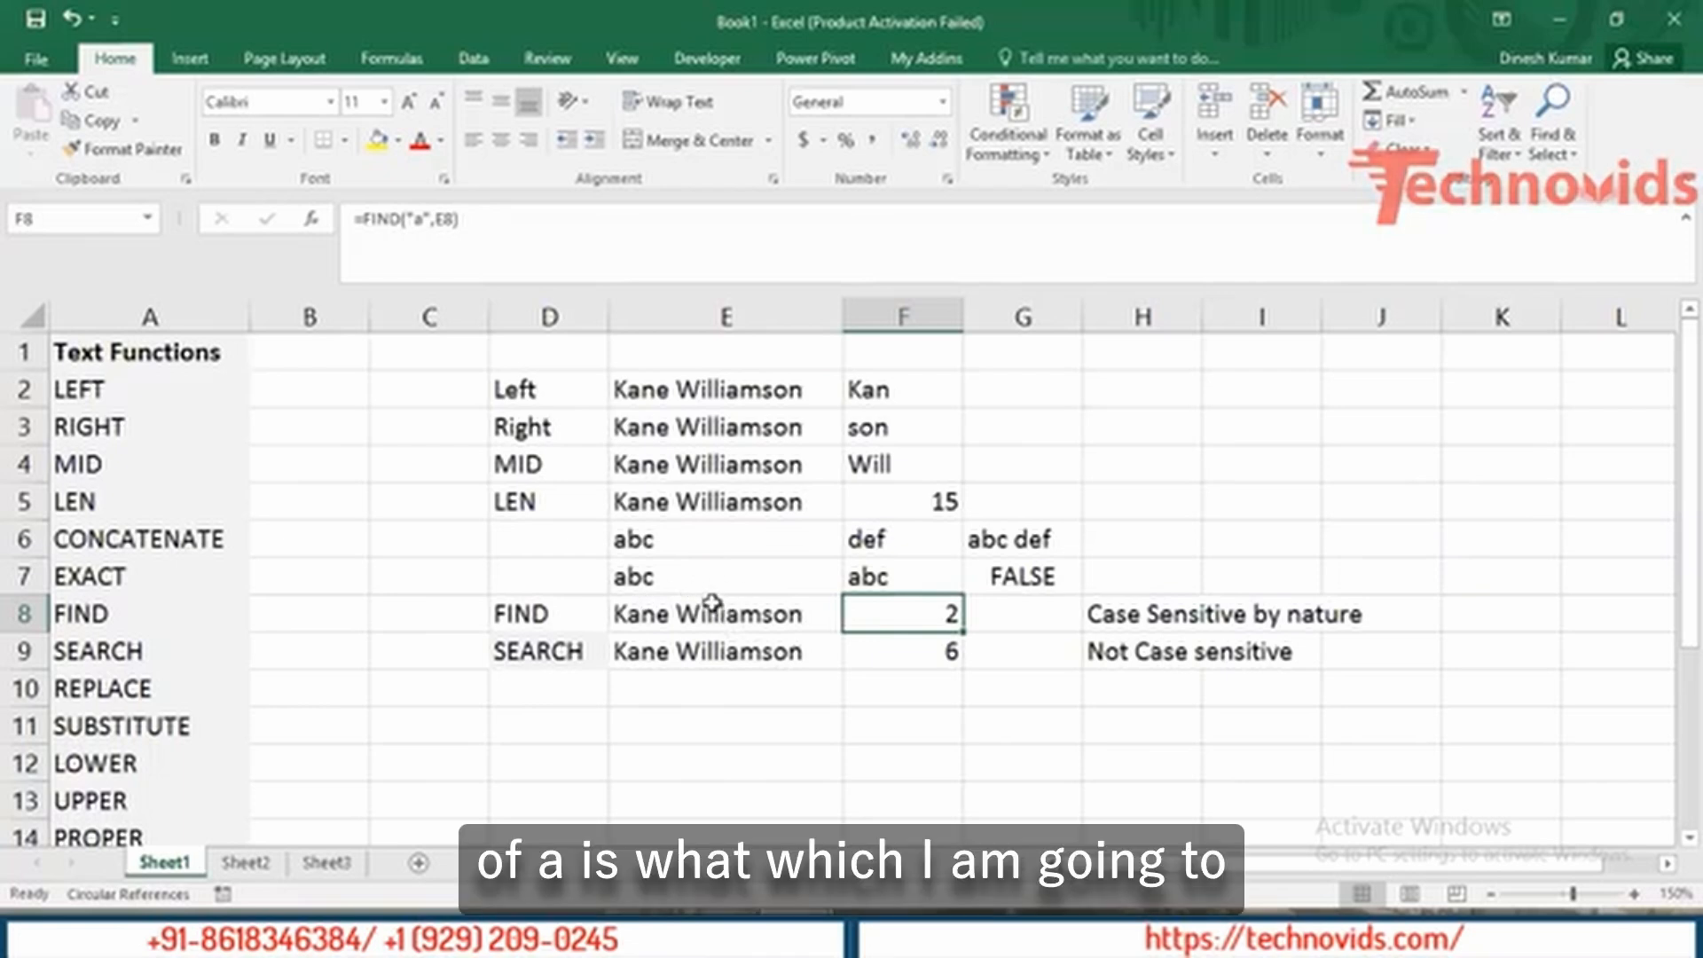
Add start position 3 to make F8 read =FIND("a",E8,3), returning 11.
{"action": "double_click", "coordinate": [914, 610]}
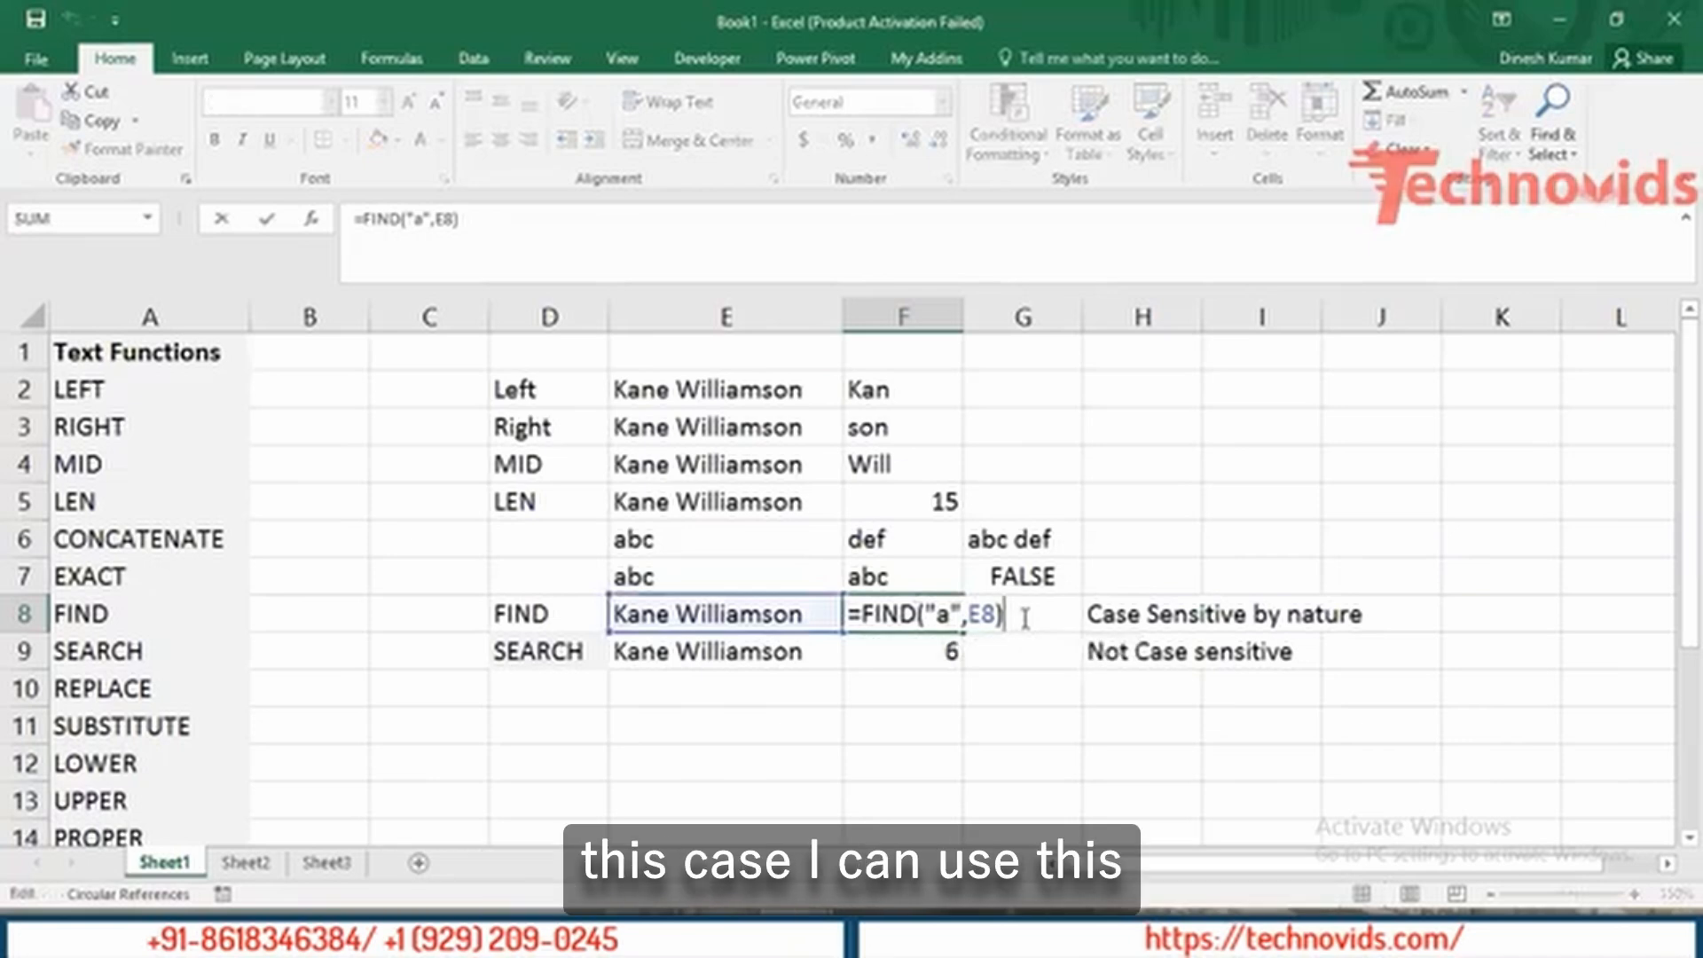
{"action": "key", "text": "BackSpace"}
{"action": "type", "text": ","}
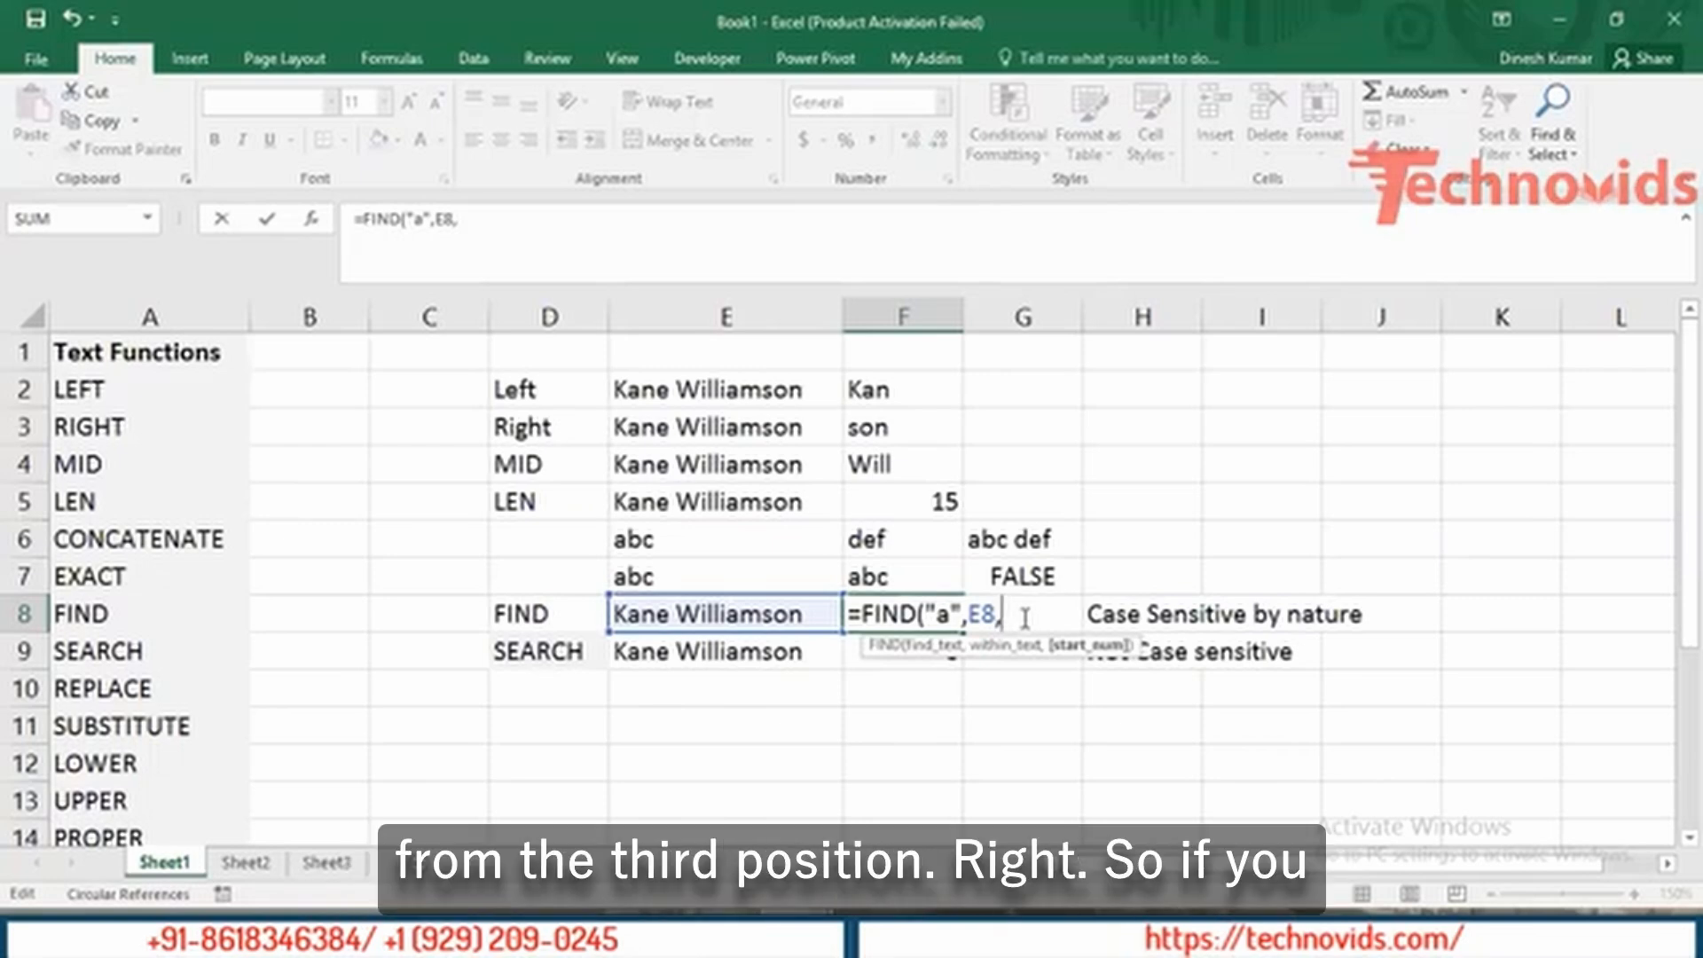
{"action": "type", "text": "3"}
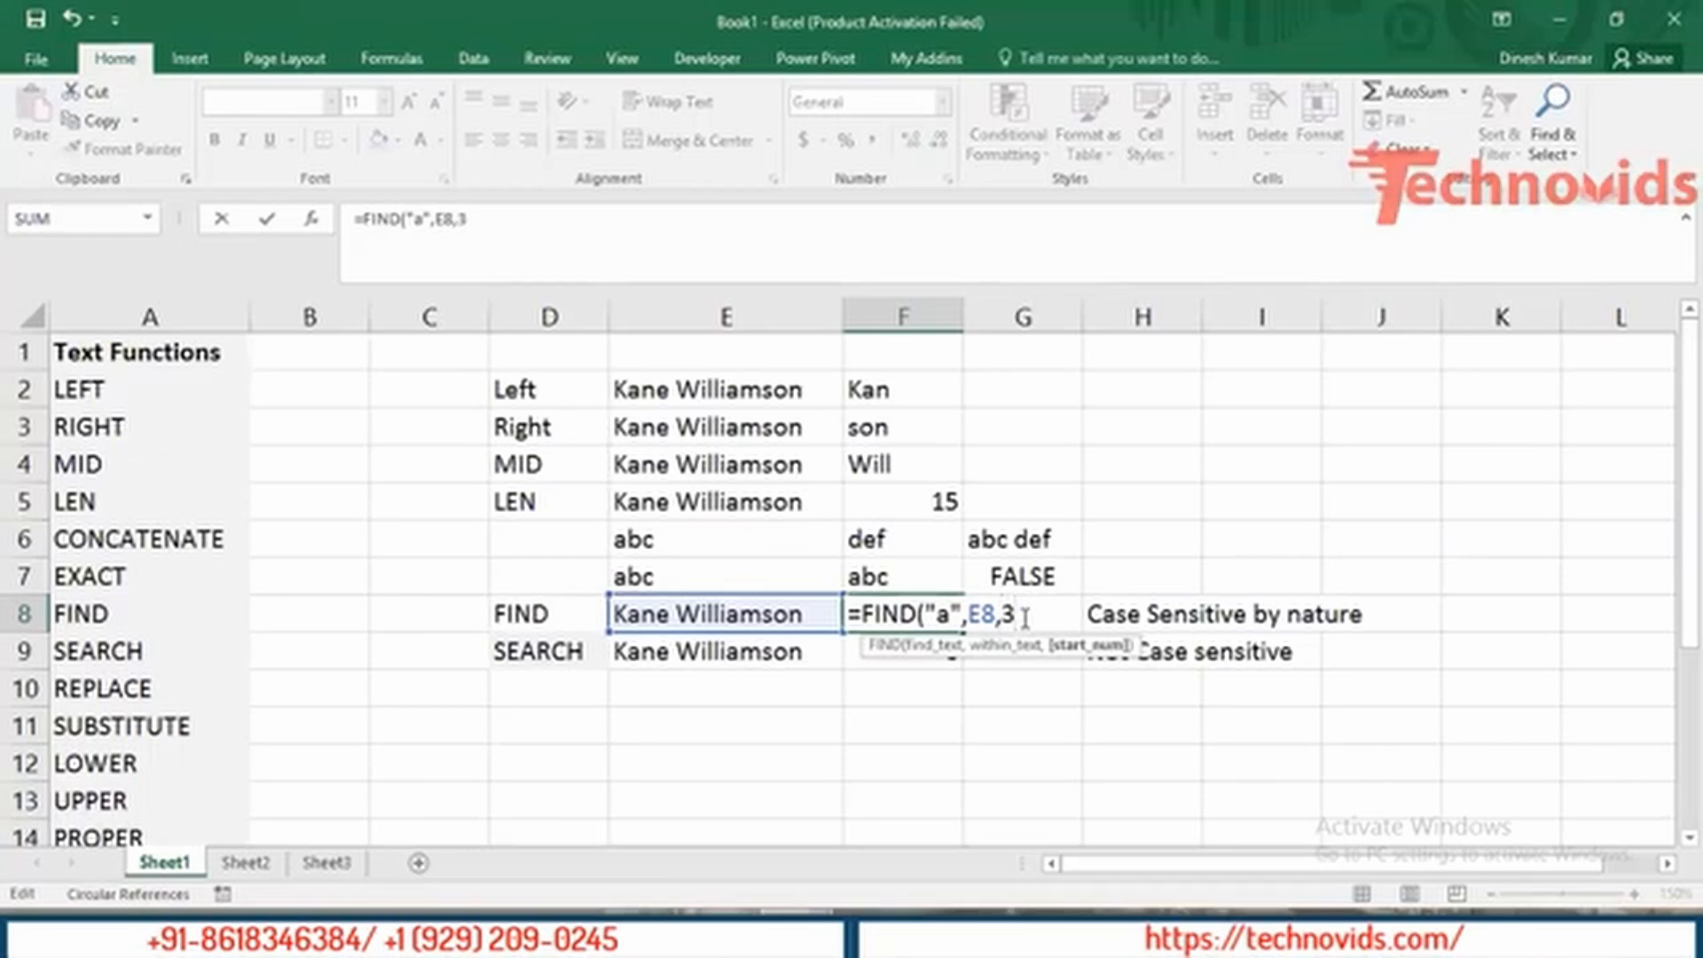
{"action": "type", "text": ")"}
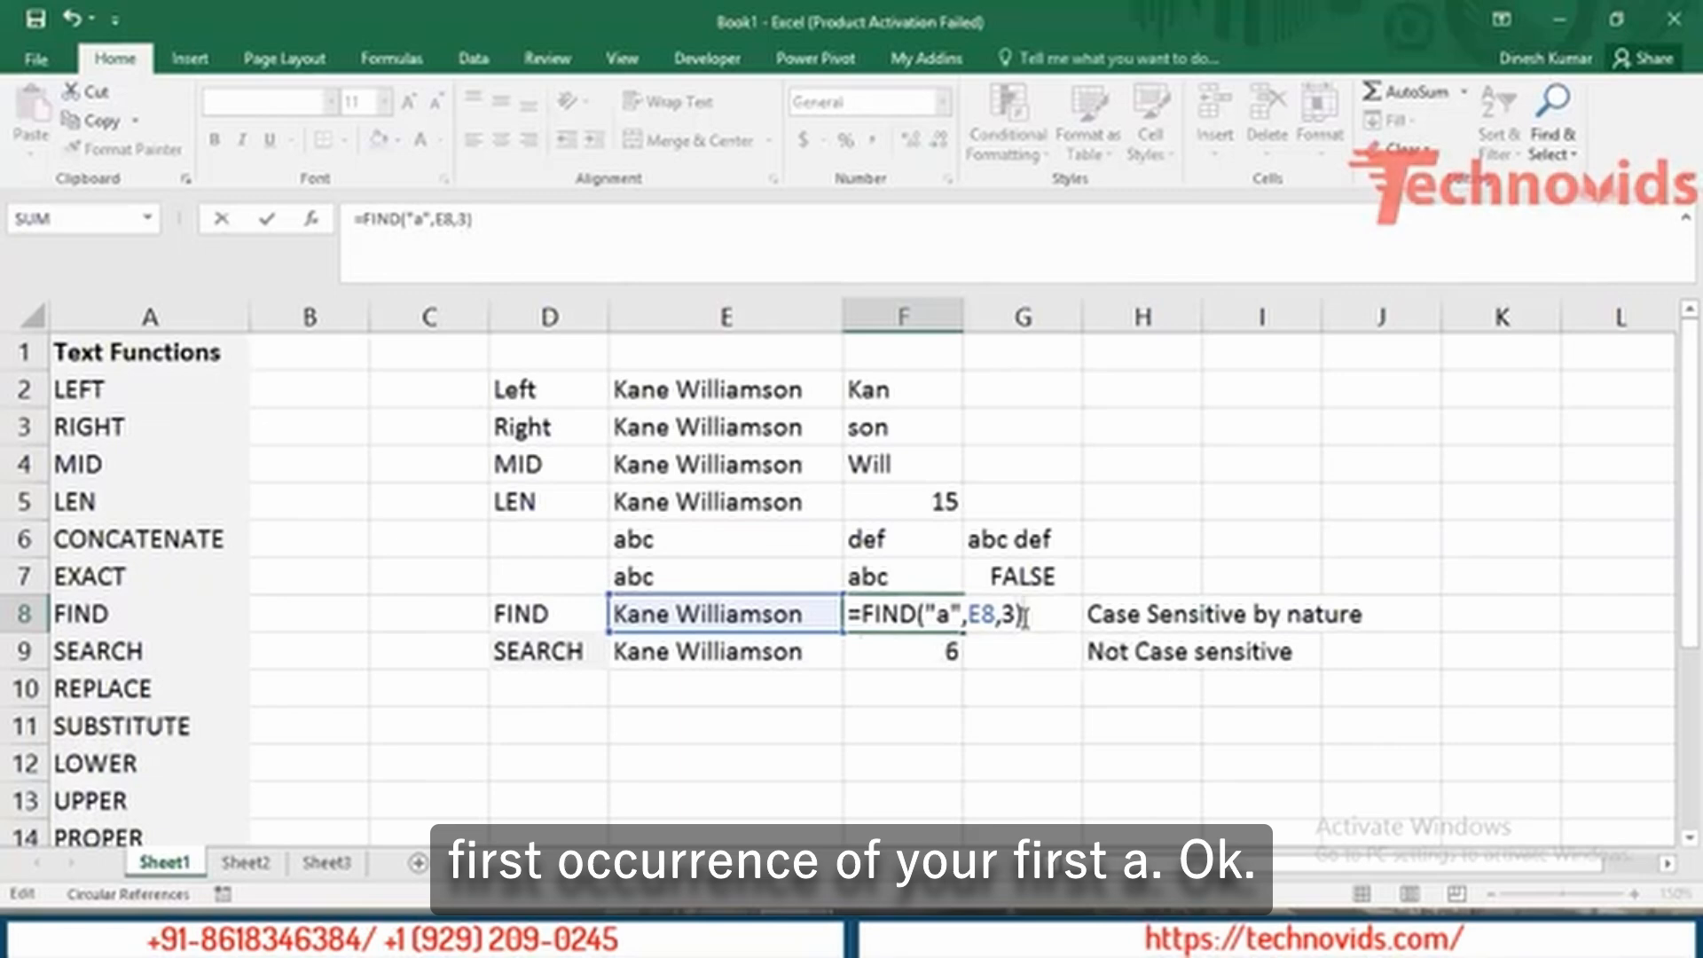
{"action": "key", "text": "Return"}
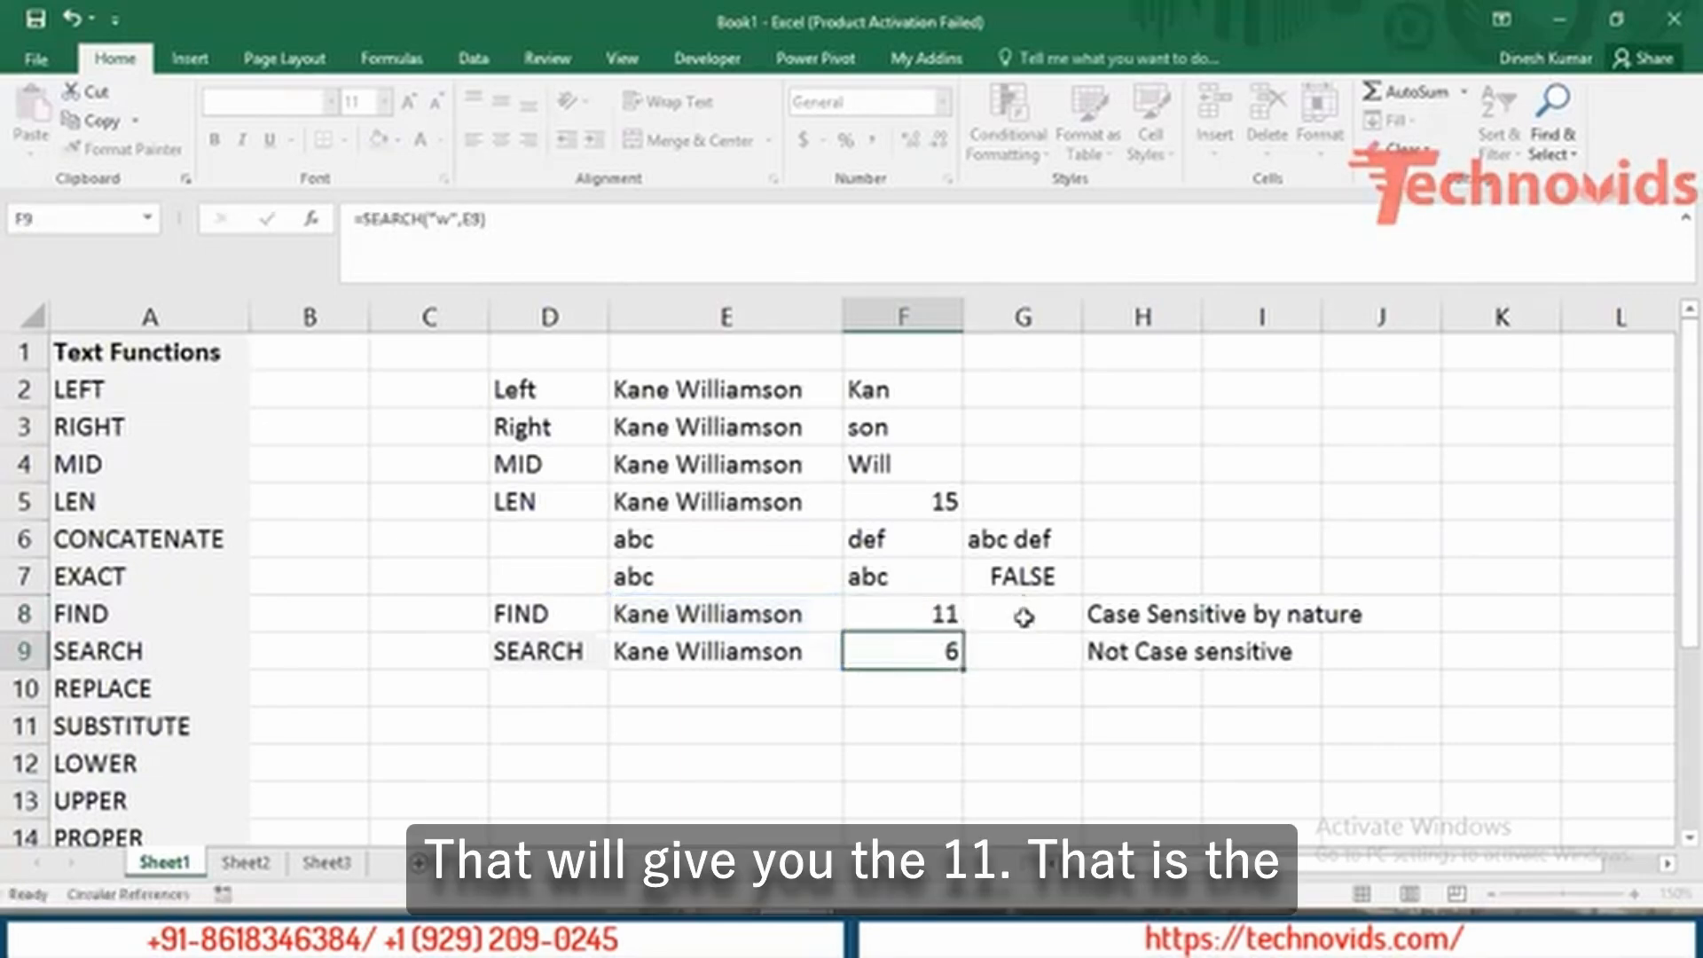
Reopen F8's =FIND("a",E8,3) formula for editing.
{"action": "left_click", "coordinate": [921, 603]}
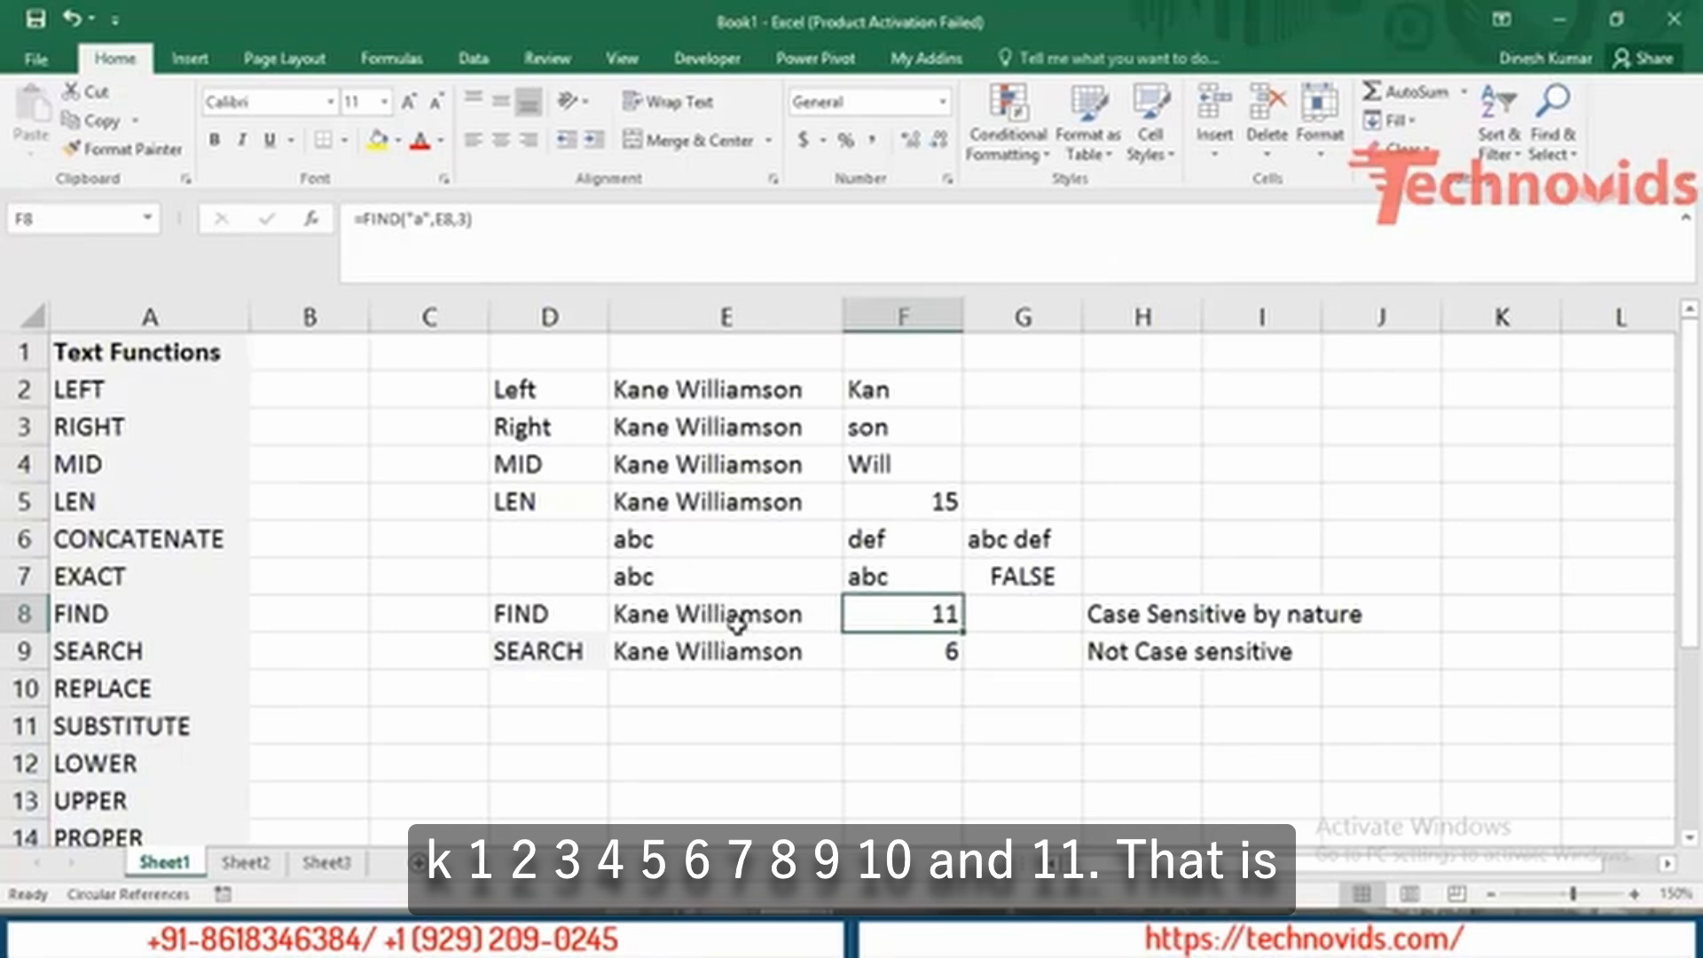
{"action": "double_click", "coordinate": [911, 614]}
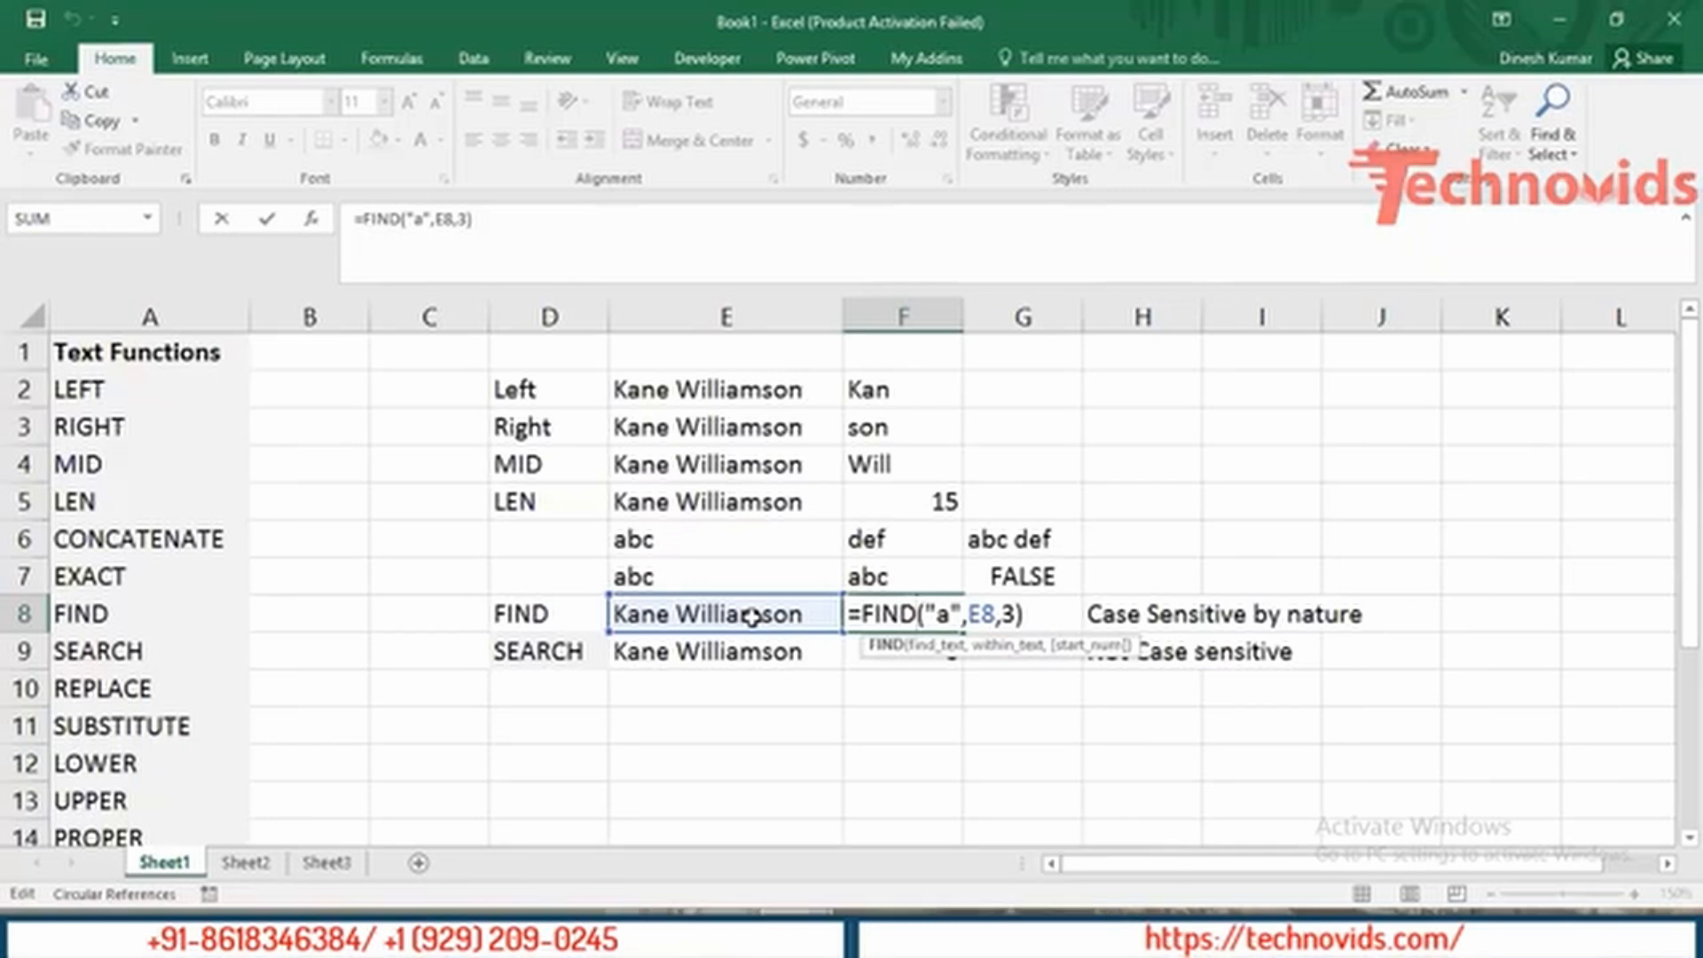
Replace start position 3 with FIND("a",E8)+1 so F8 finds the second 'a', returning 11.
{"action": "left_click", "coordinate": [1002, 612]}
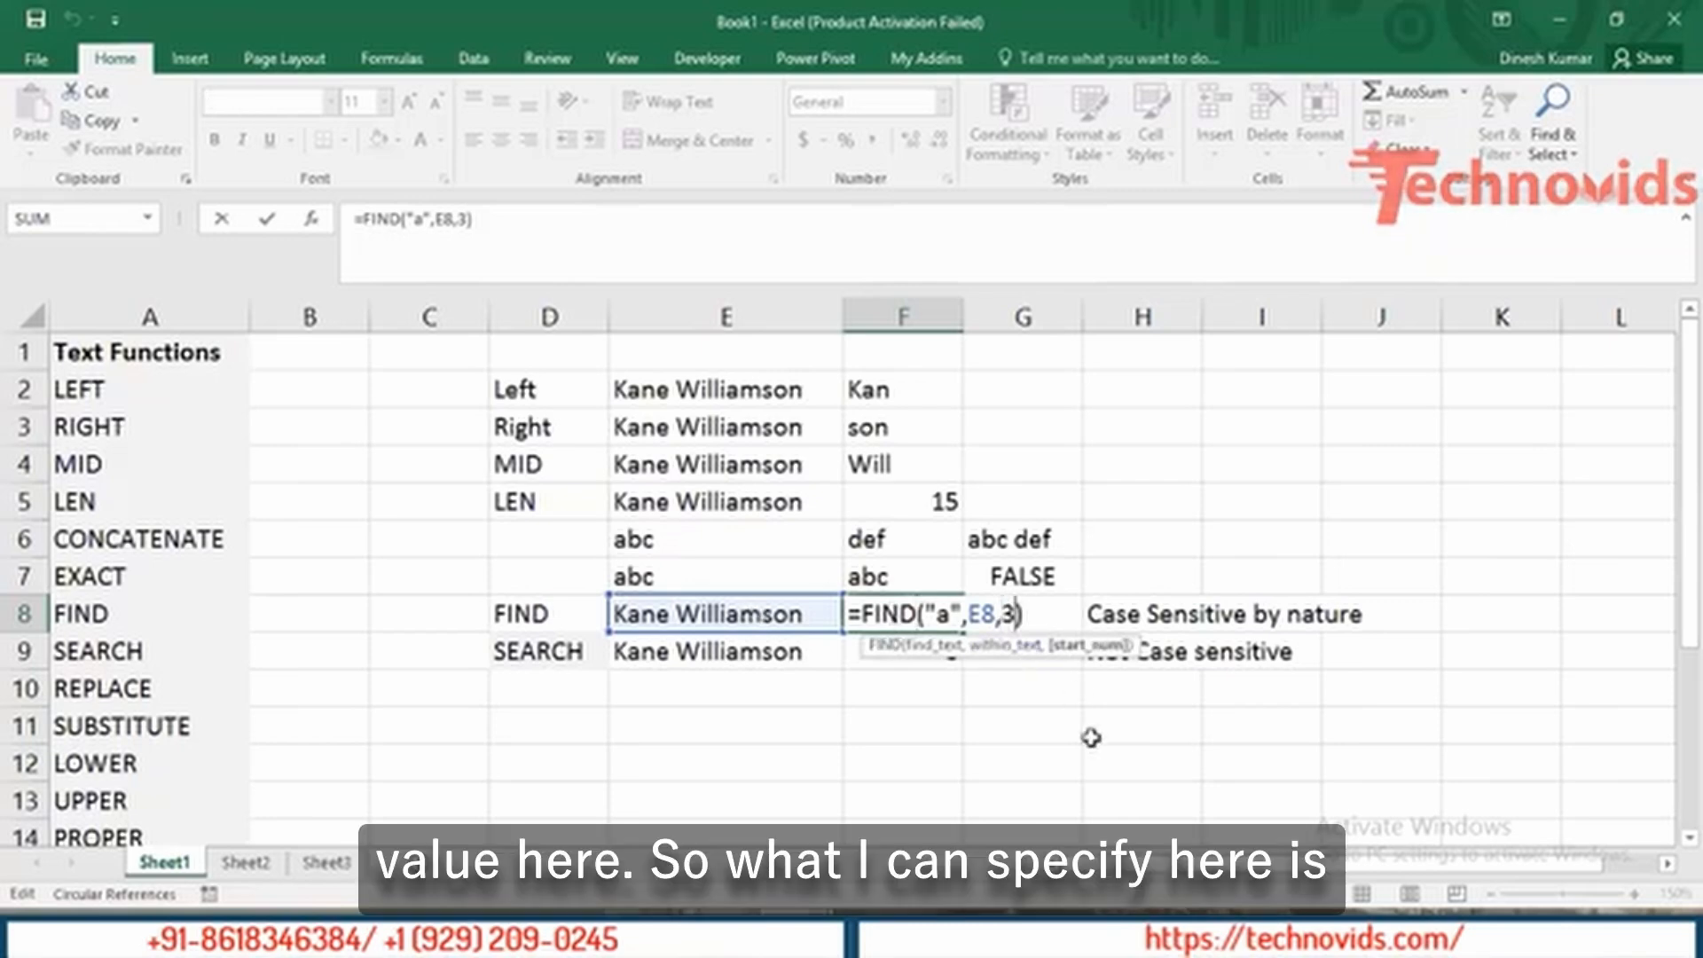
{"action": "key", "text": "shift+Left"}
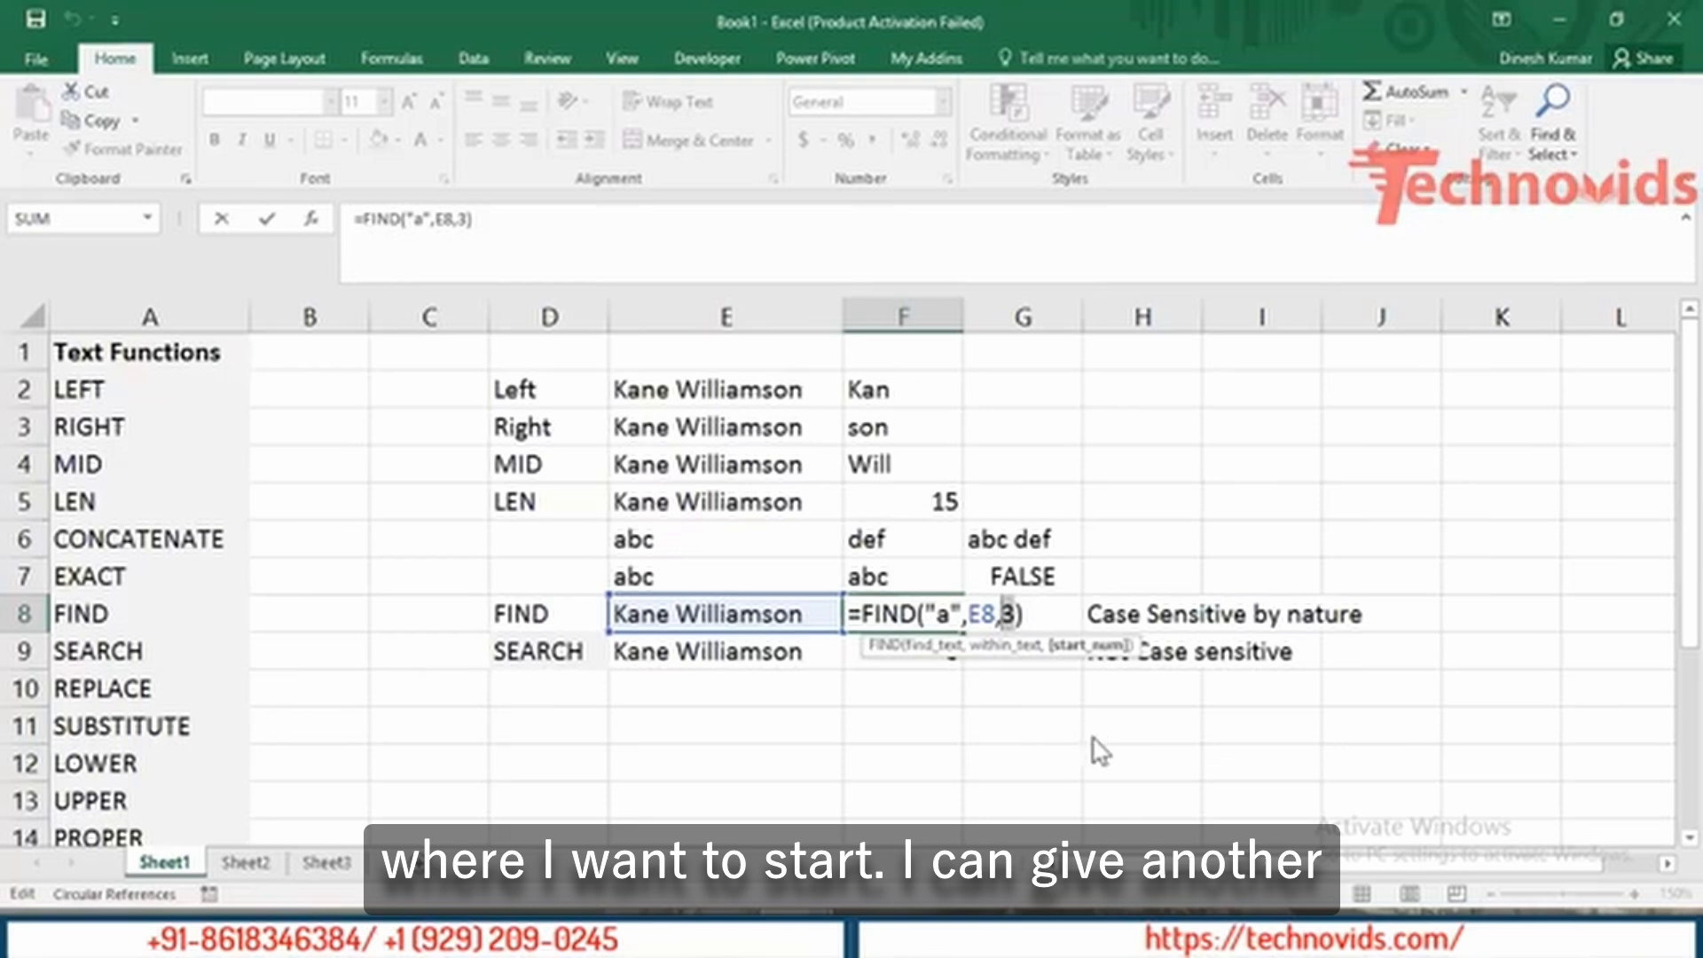
{"action": "type", "text": "find"}
{"action": "key", "text": "Tab"}
{"action": "type", "text": "\""}
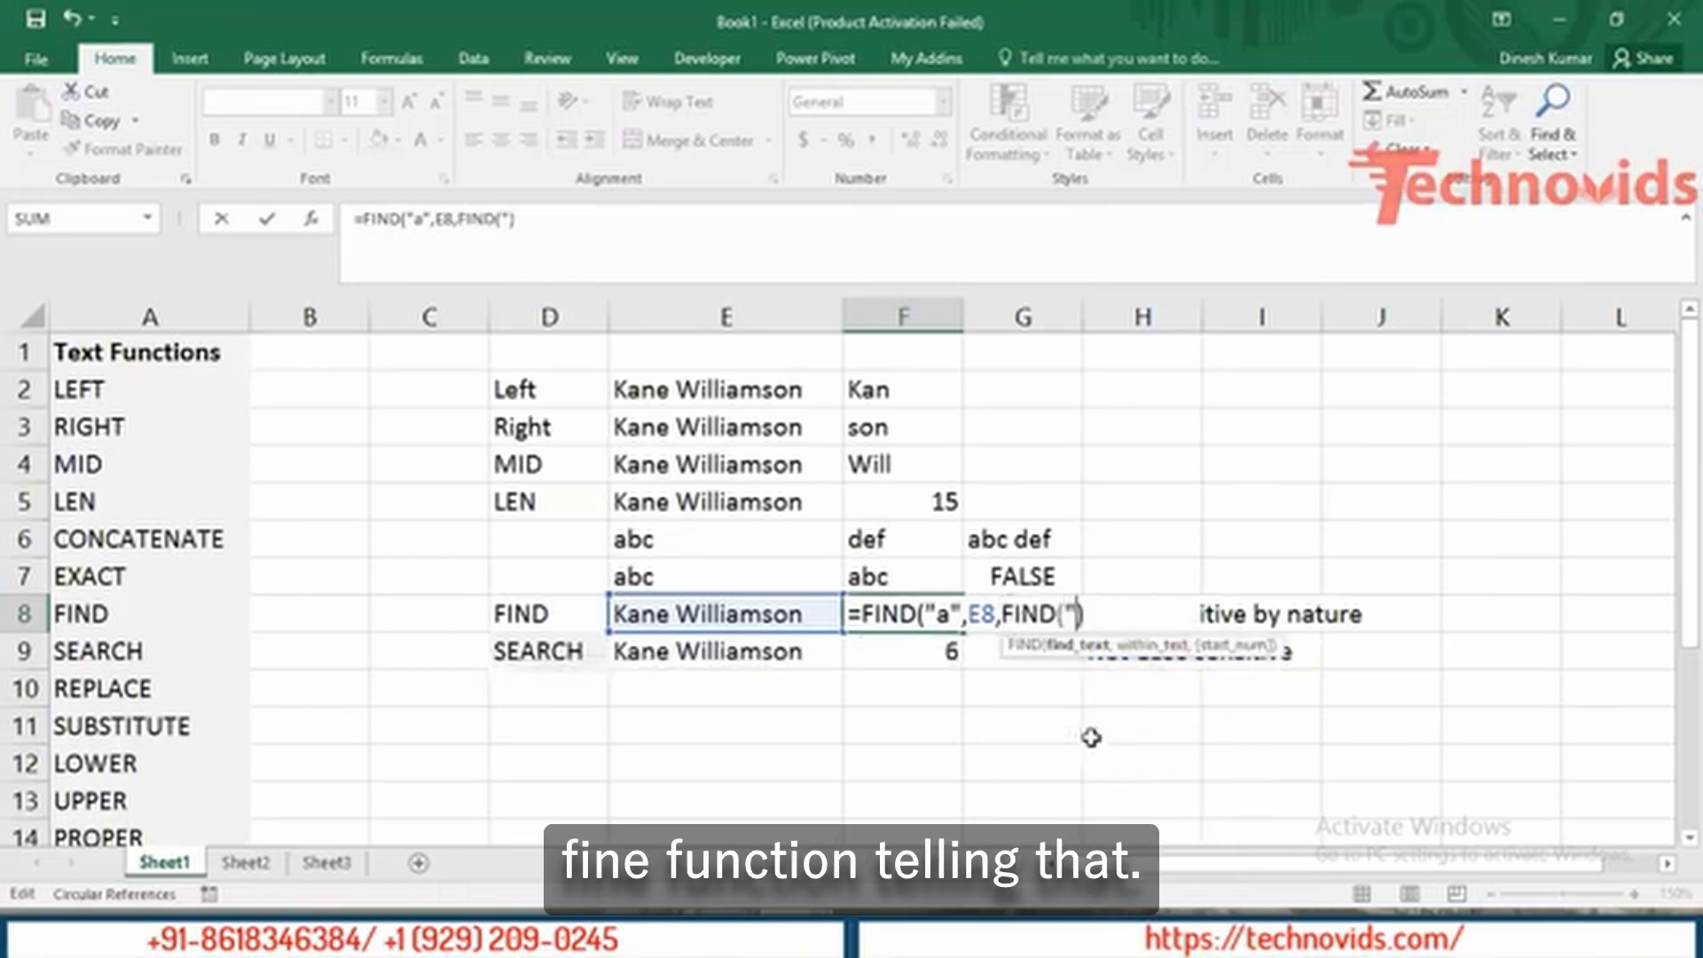
{"action": "type", "text": "a\","}
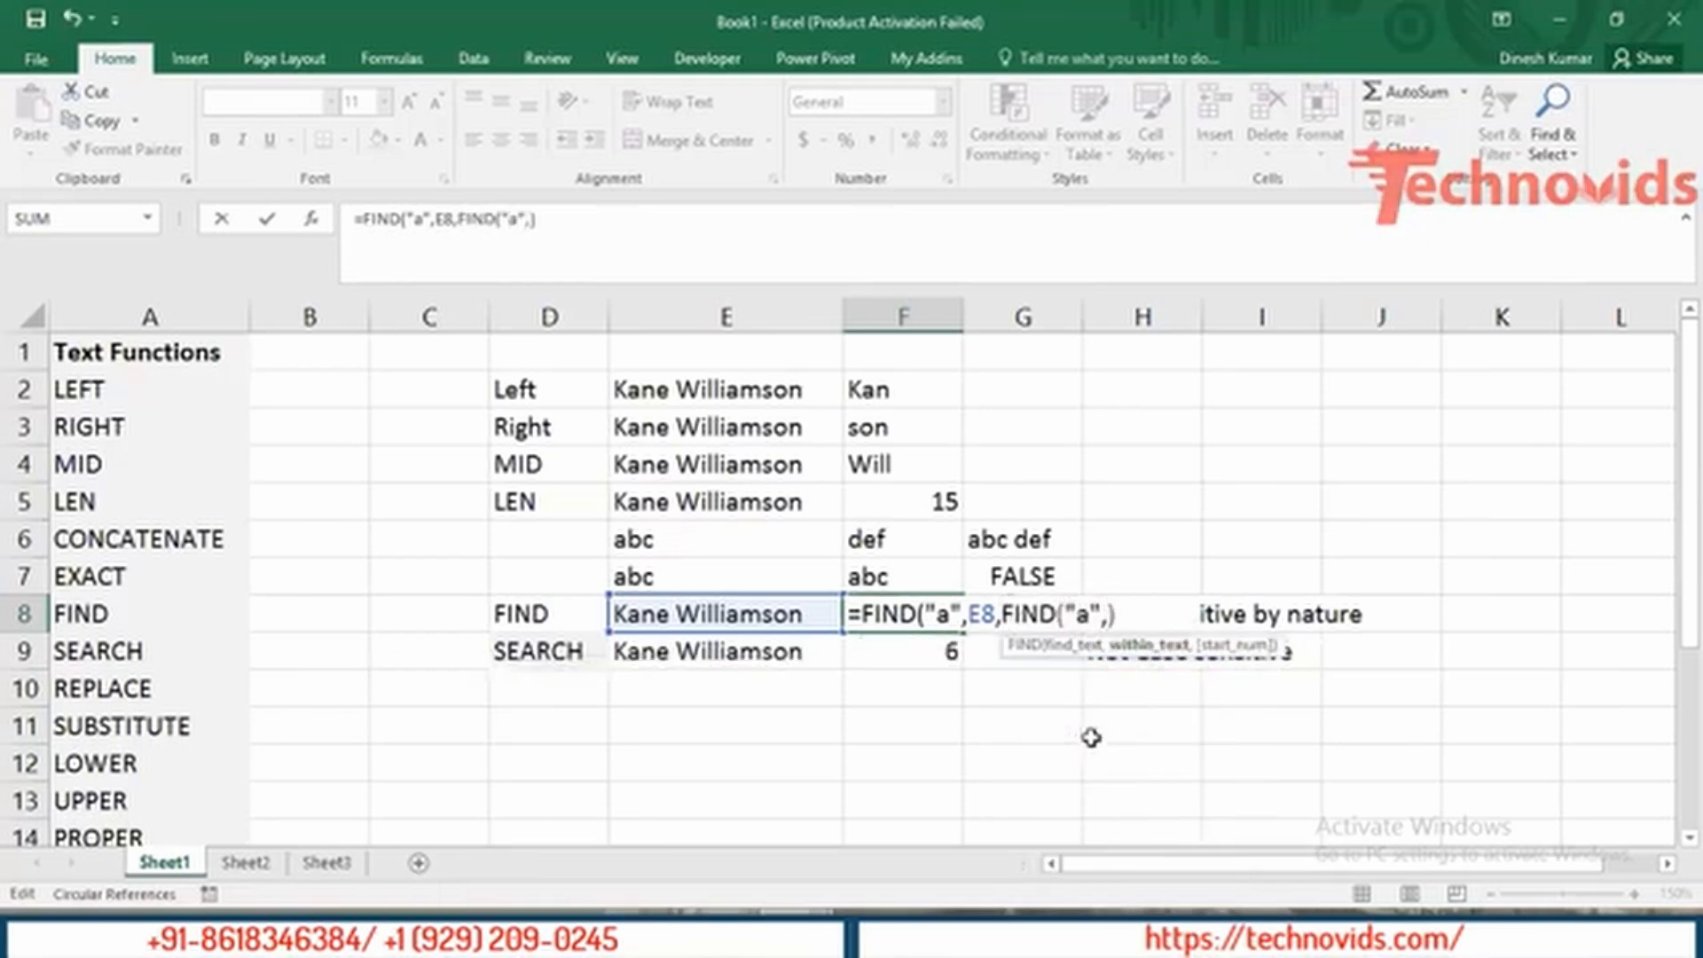
{"action": "left_click", "coordinate": [774, 614]}
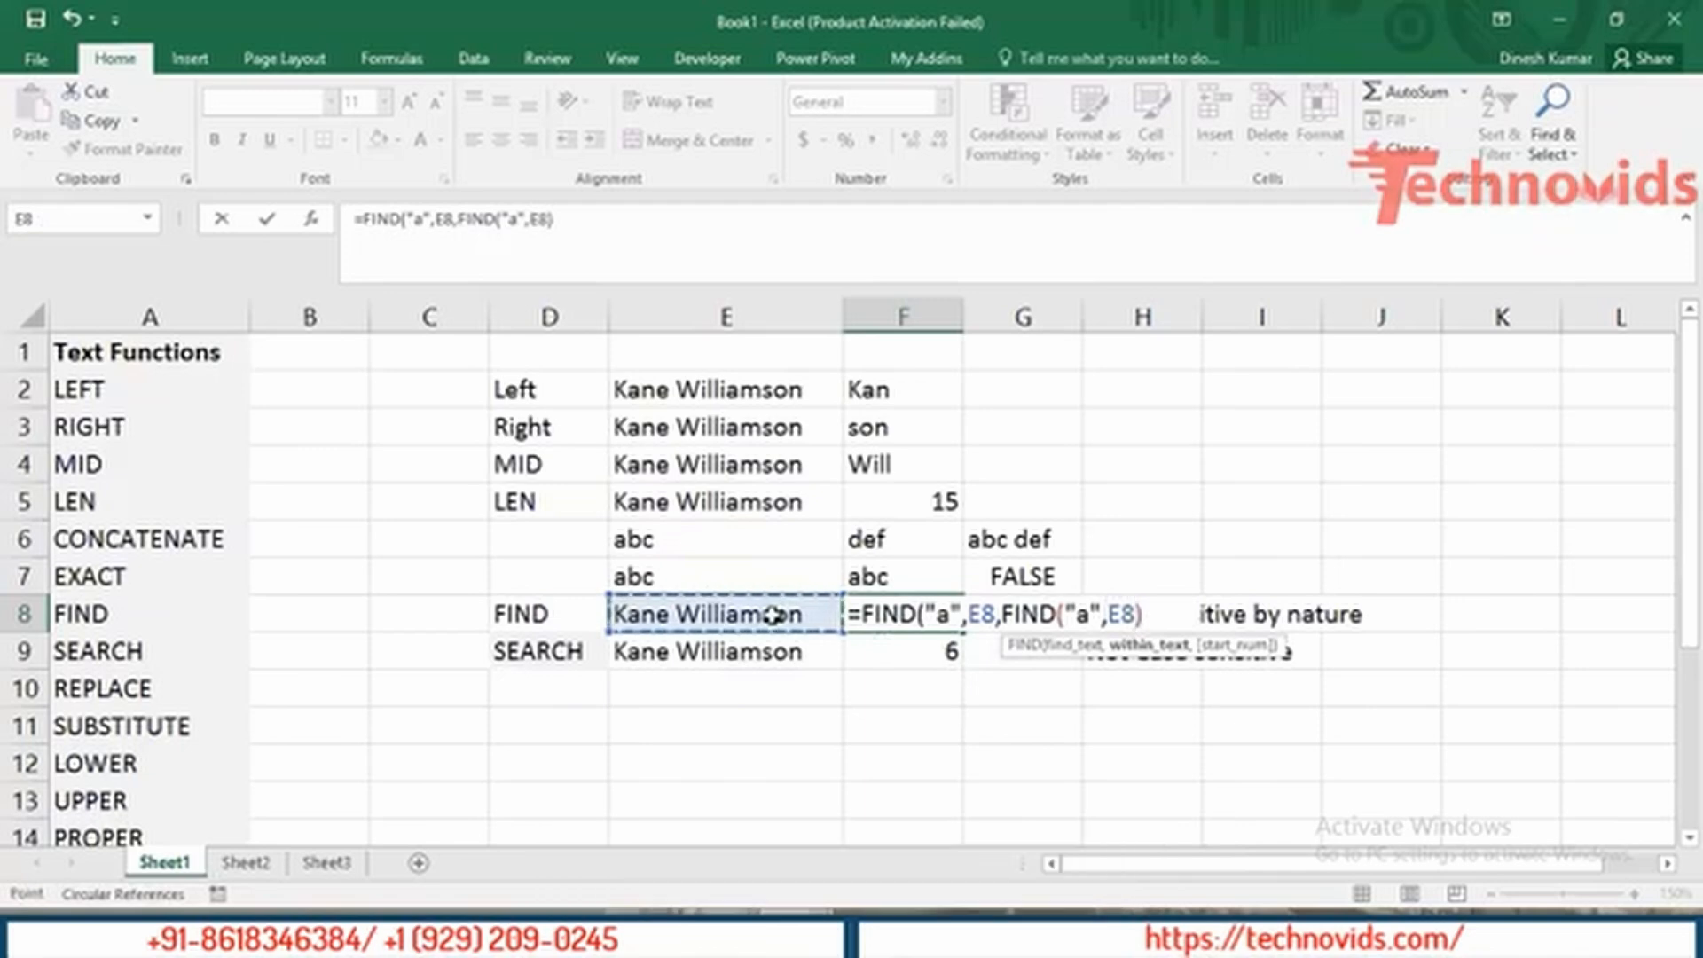
{"action": "type", "text": ")"}
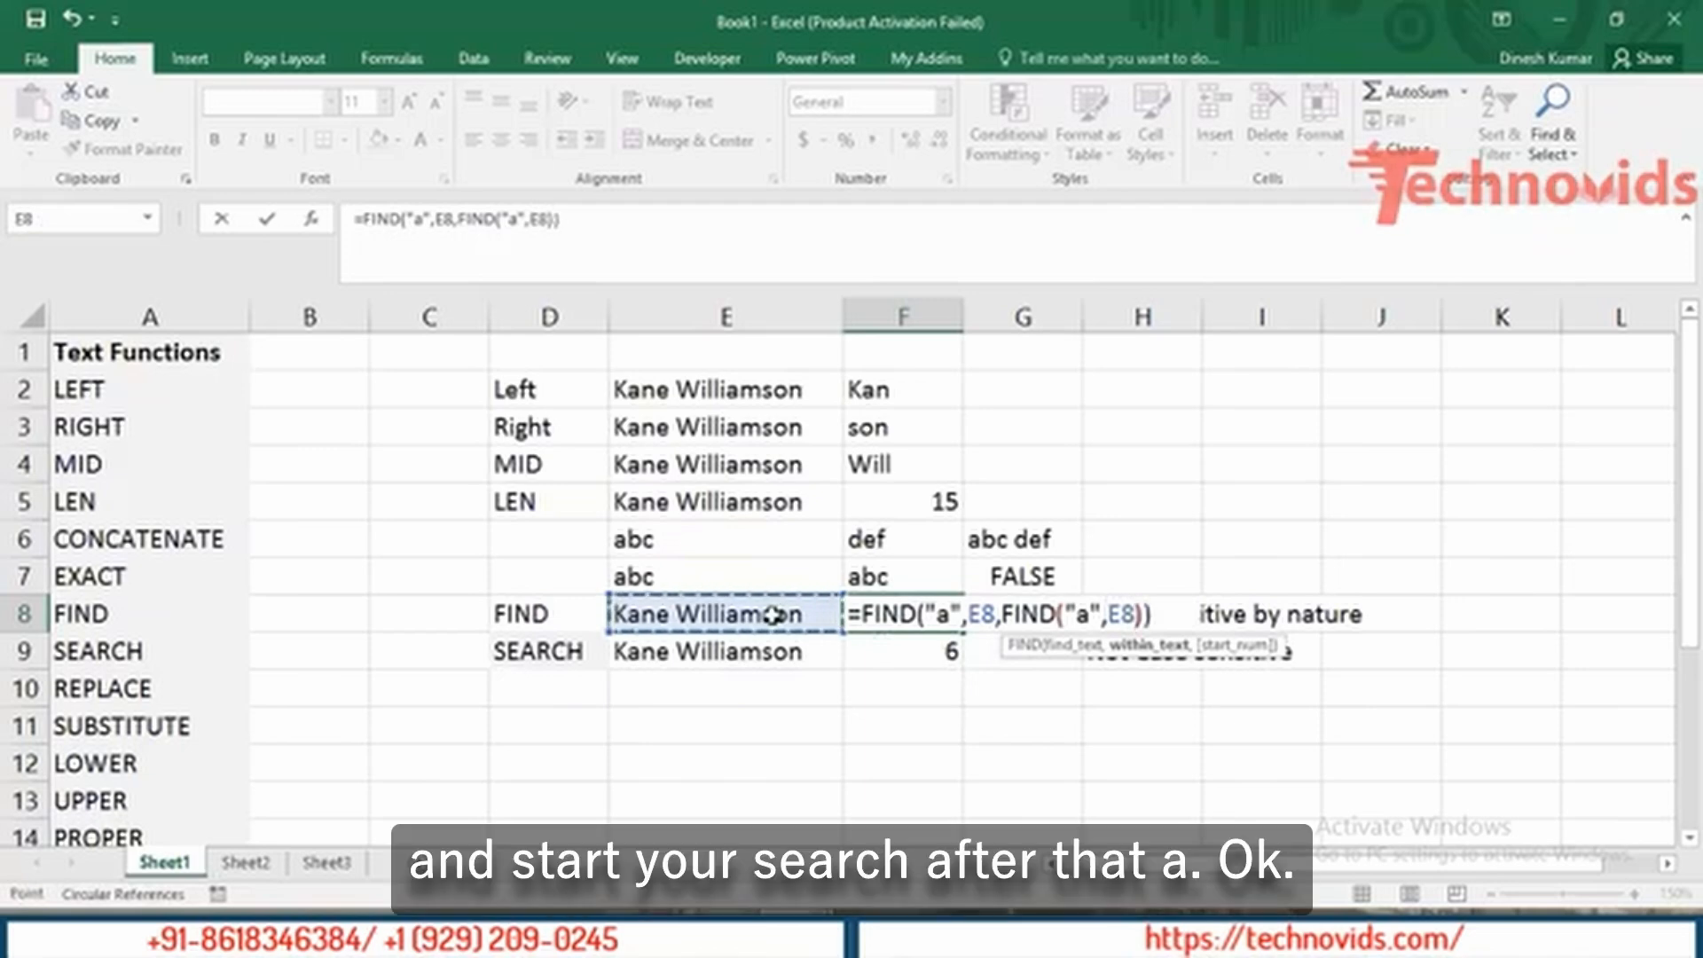
{"action": "type", "text": "+"}
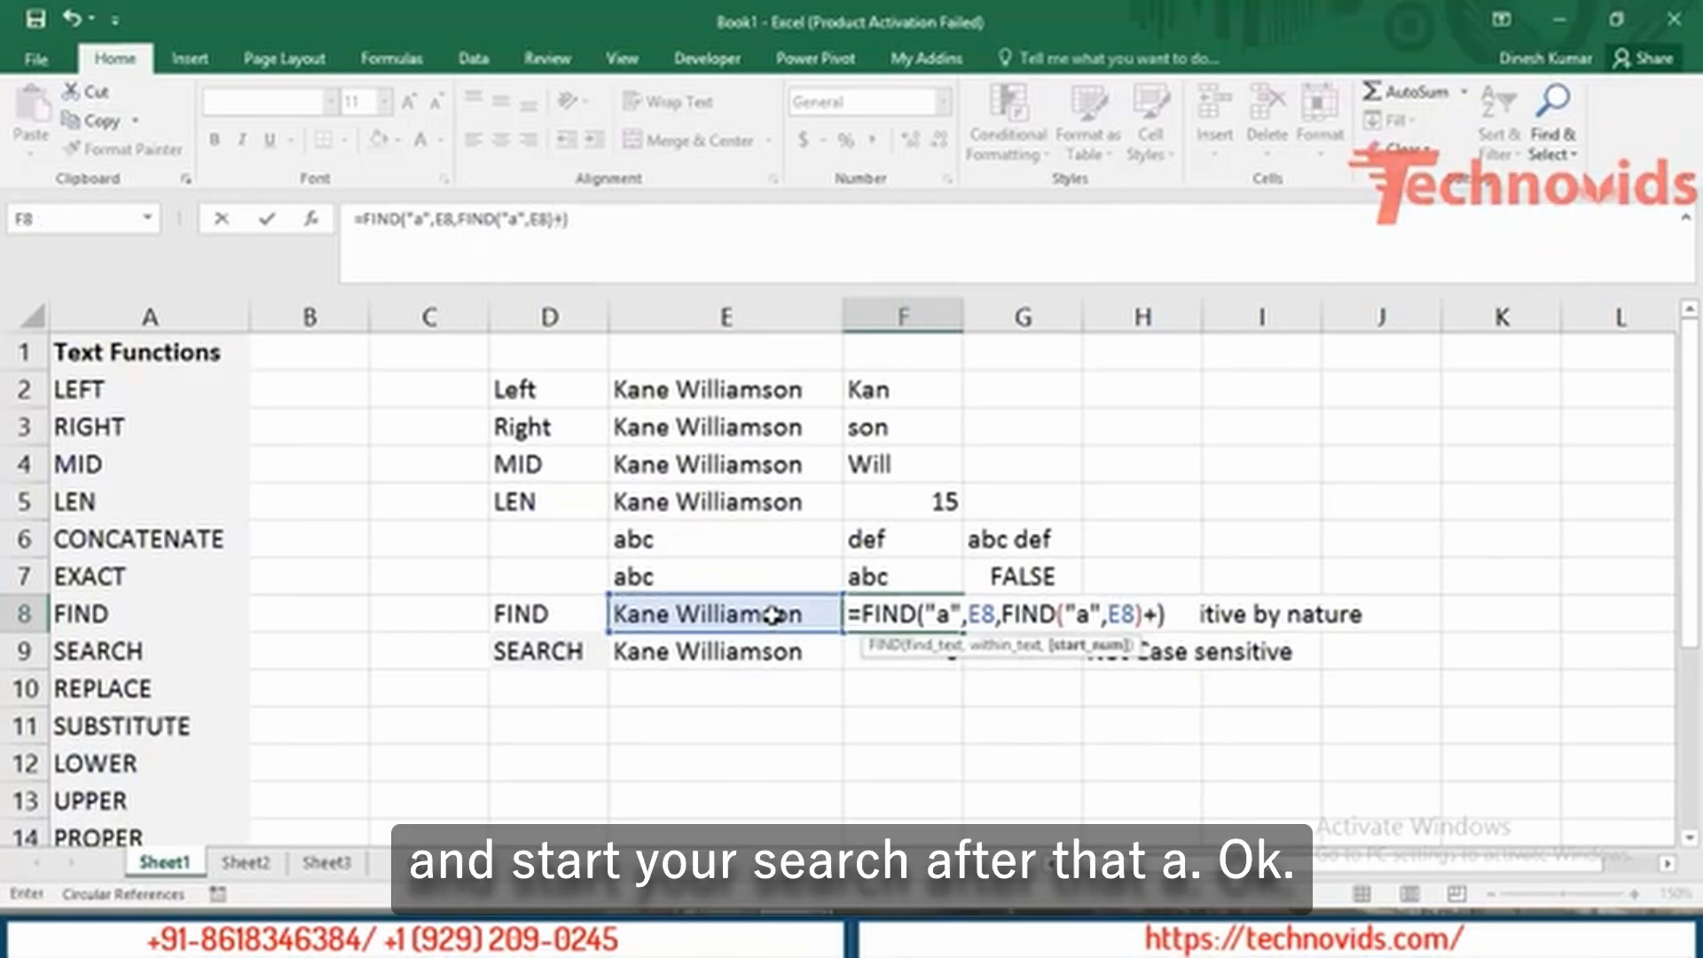
{"action": "type", "text": "1"}
{"action": "key", "text": "ctrl+Return"}
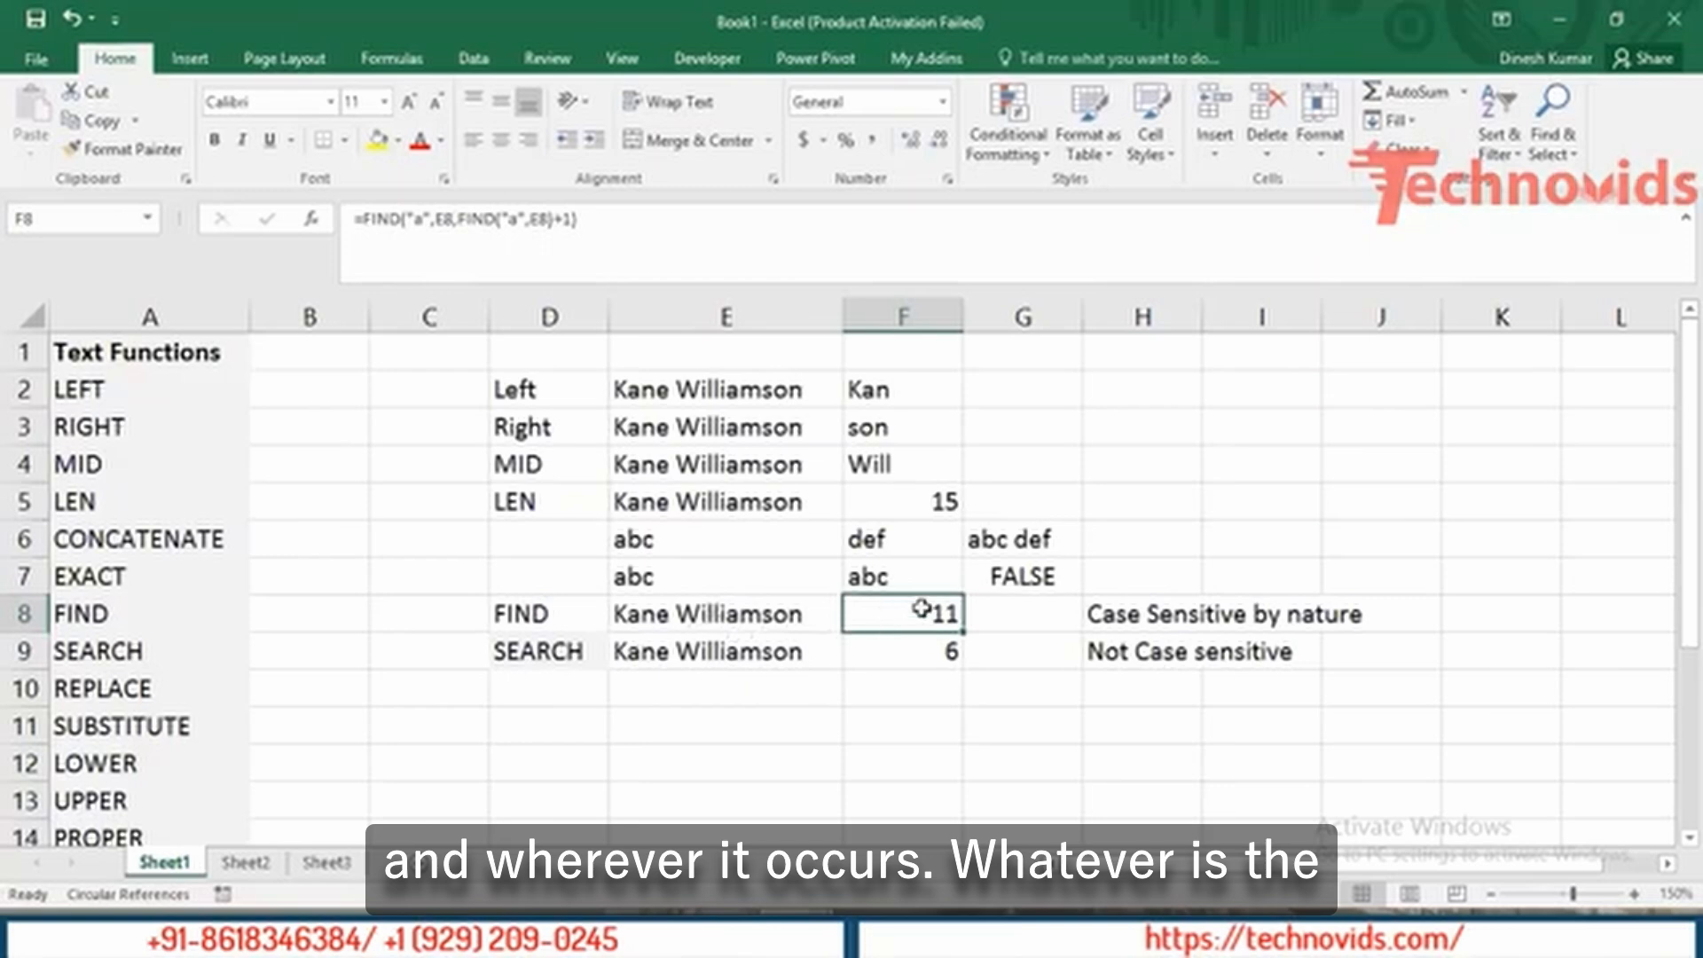
{"action": "left_click", "coordinate": [712, 612]}
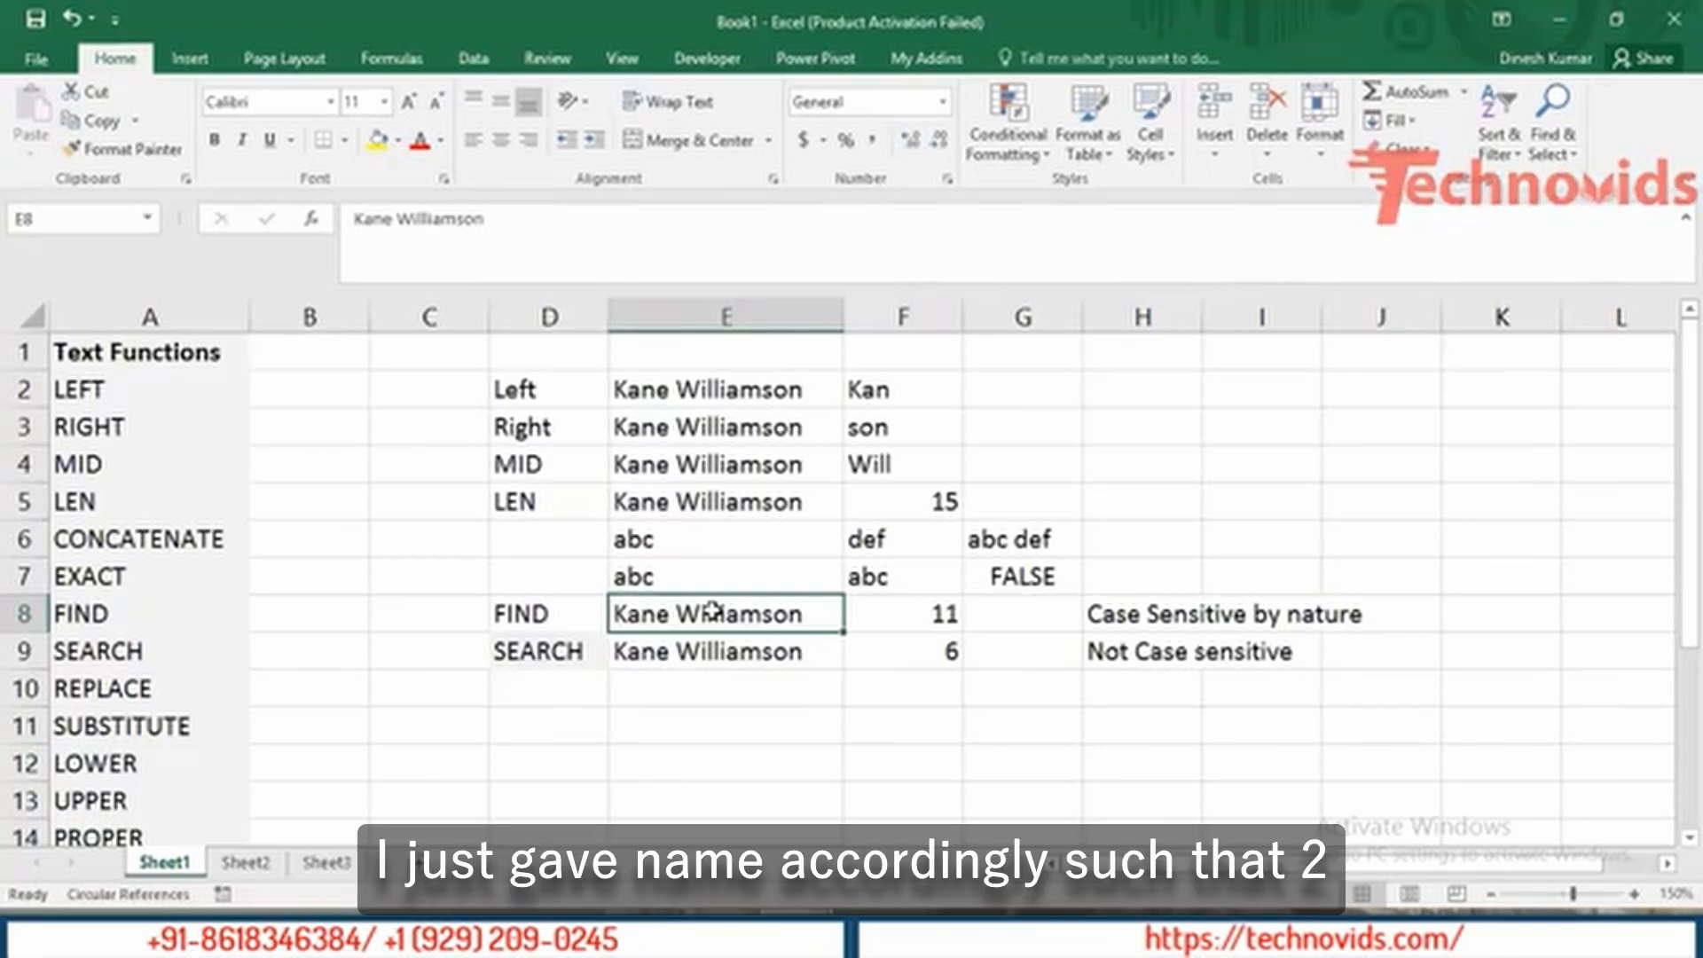
Type a new sample name into E8 so F8's FIND result becomes 5.
{"action": "type", "text": "Sania"}
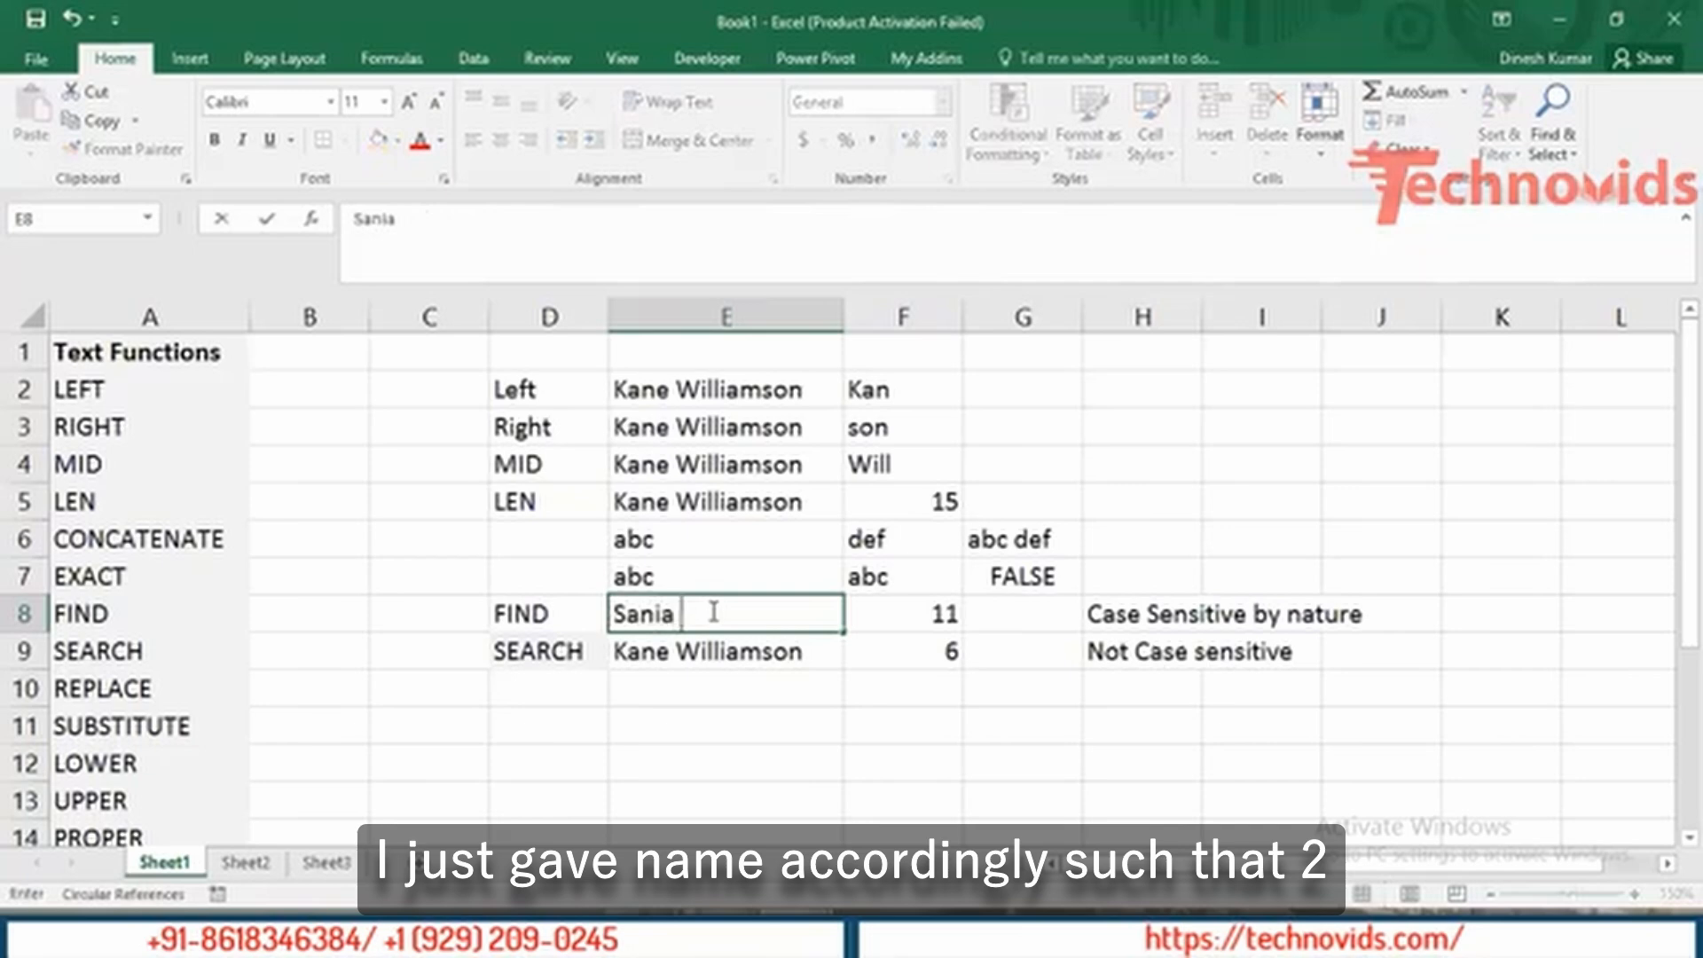
{"action": "type", "text": " Mirzia"}
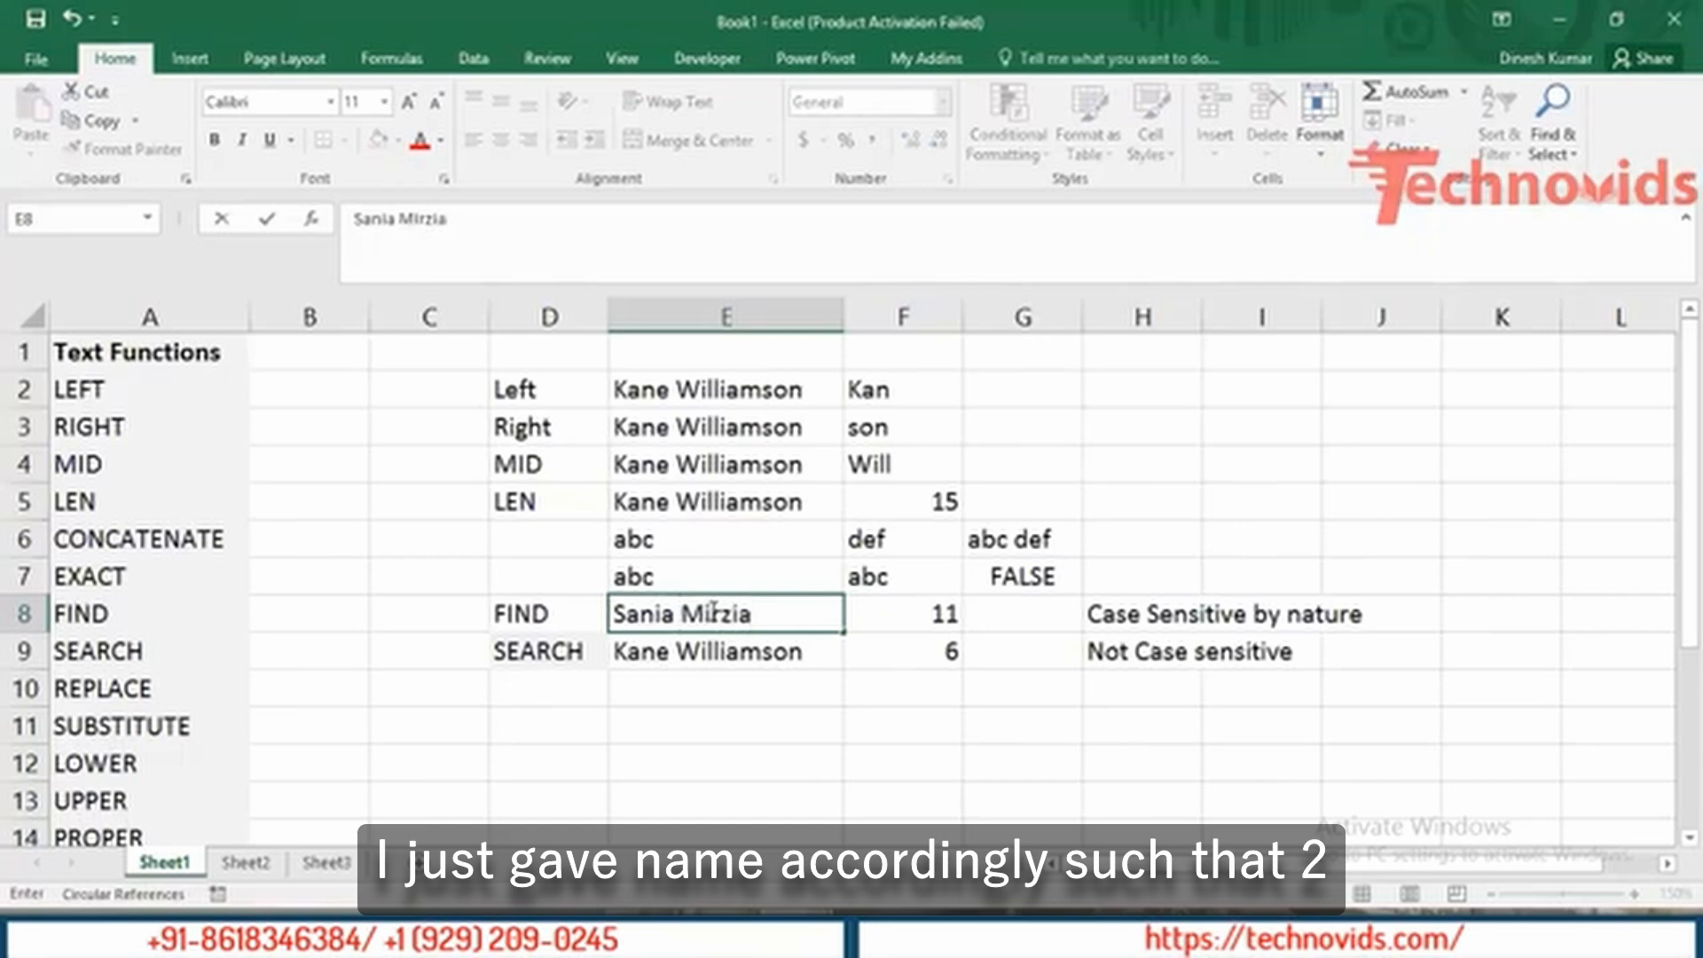
{"action": "key", "text": "Return"}
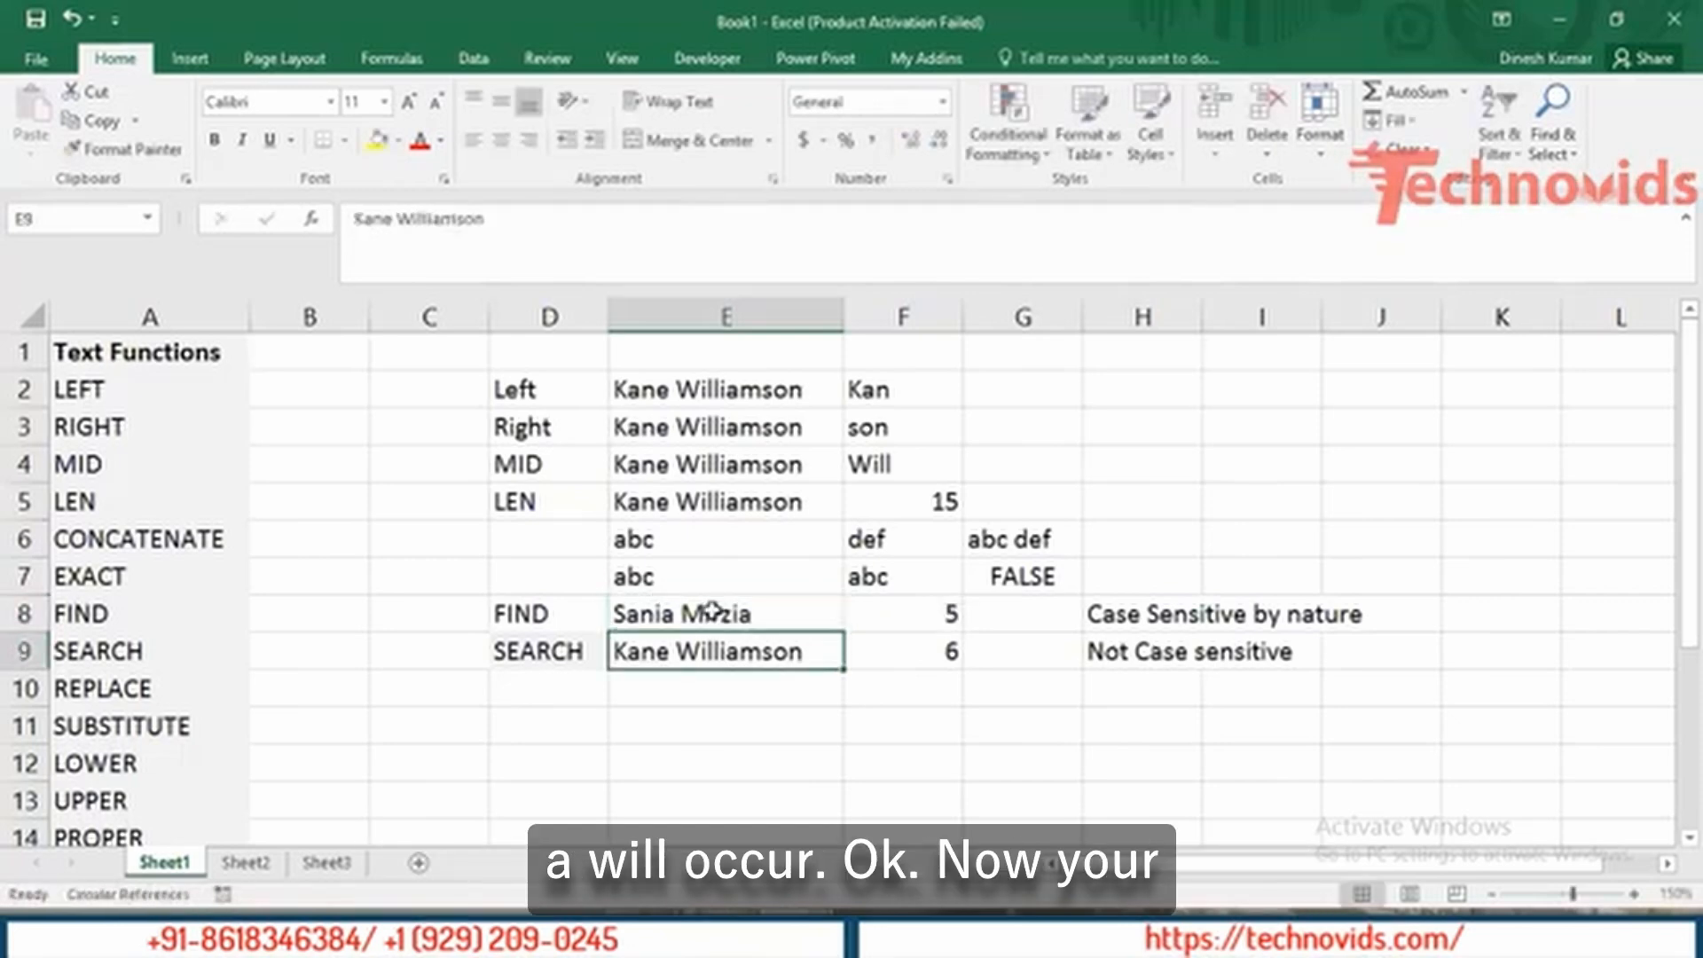
{"action": "left_click", "coordinate": [714, 610]}
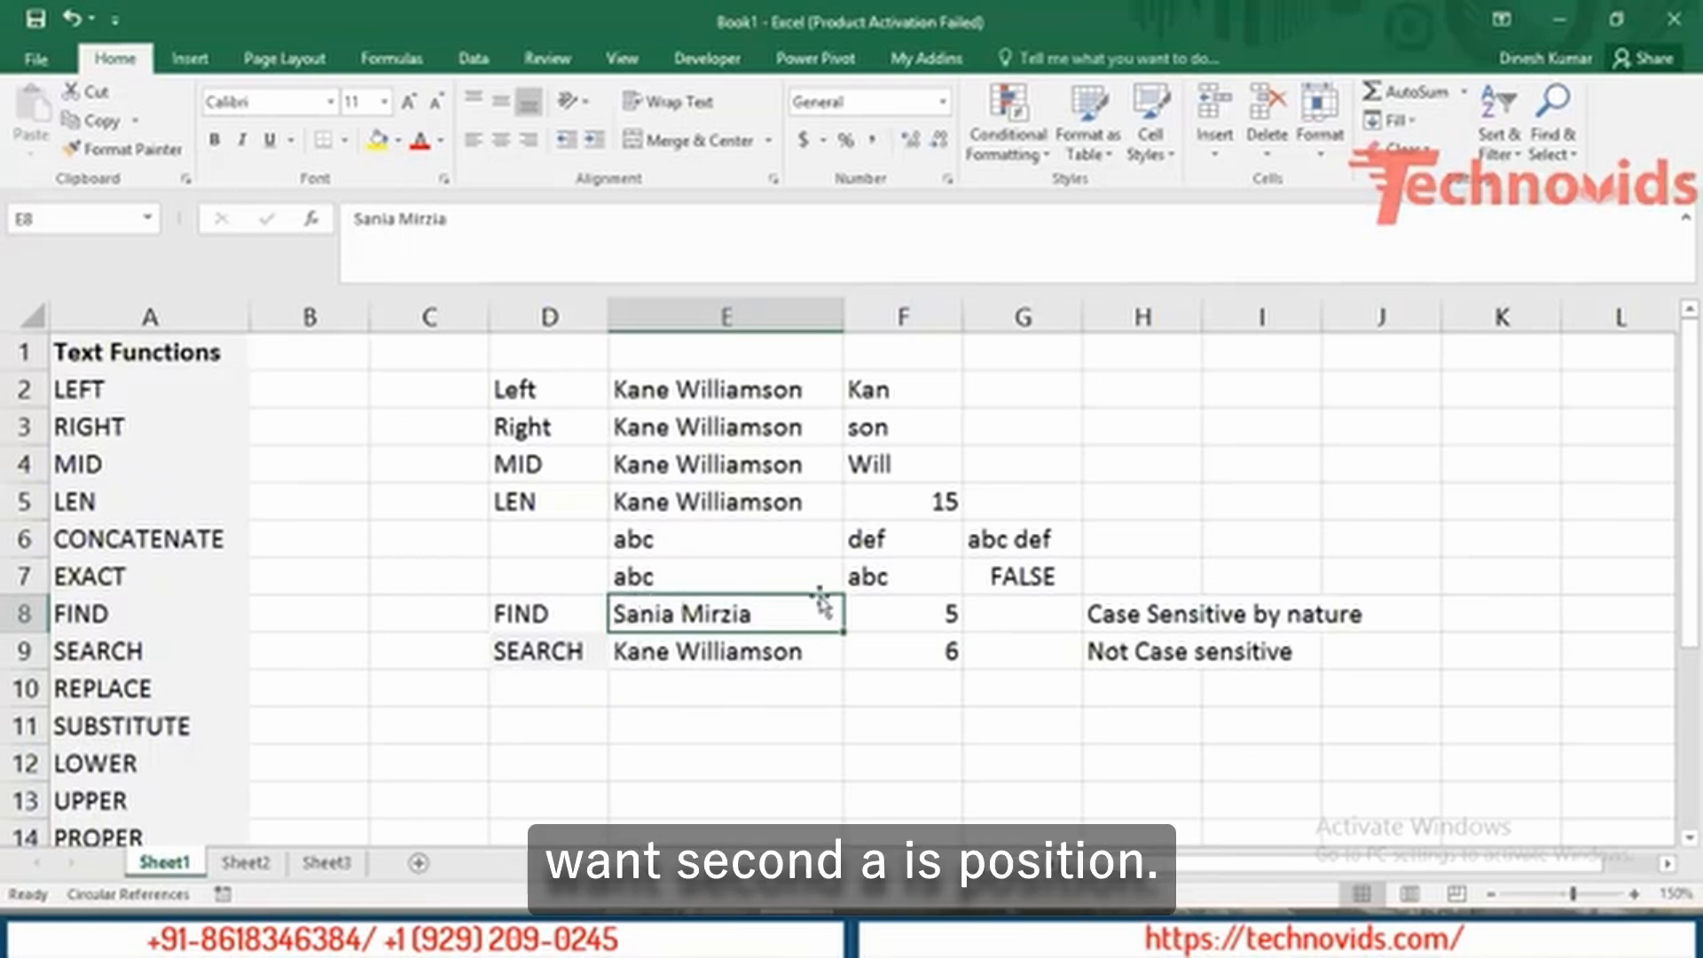
Review F8's nested FIND formula in edit mode without changing it.
{"action": "left_click", "coordinate": [901, 612]}
{"action": "double_click", "coordinate": [902, 613]}
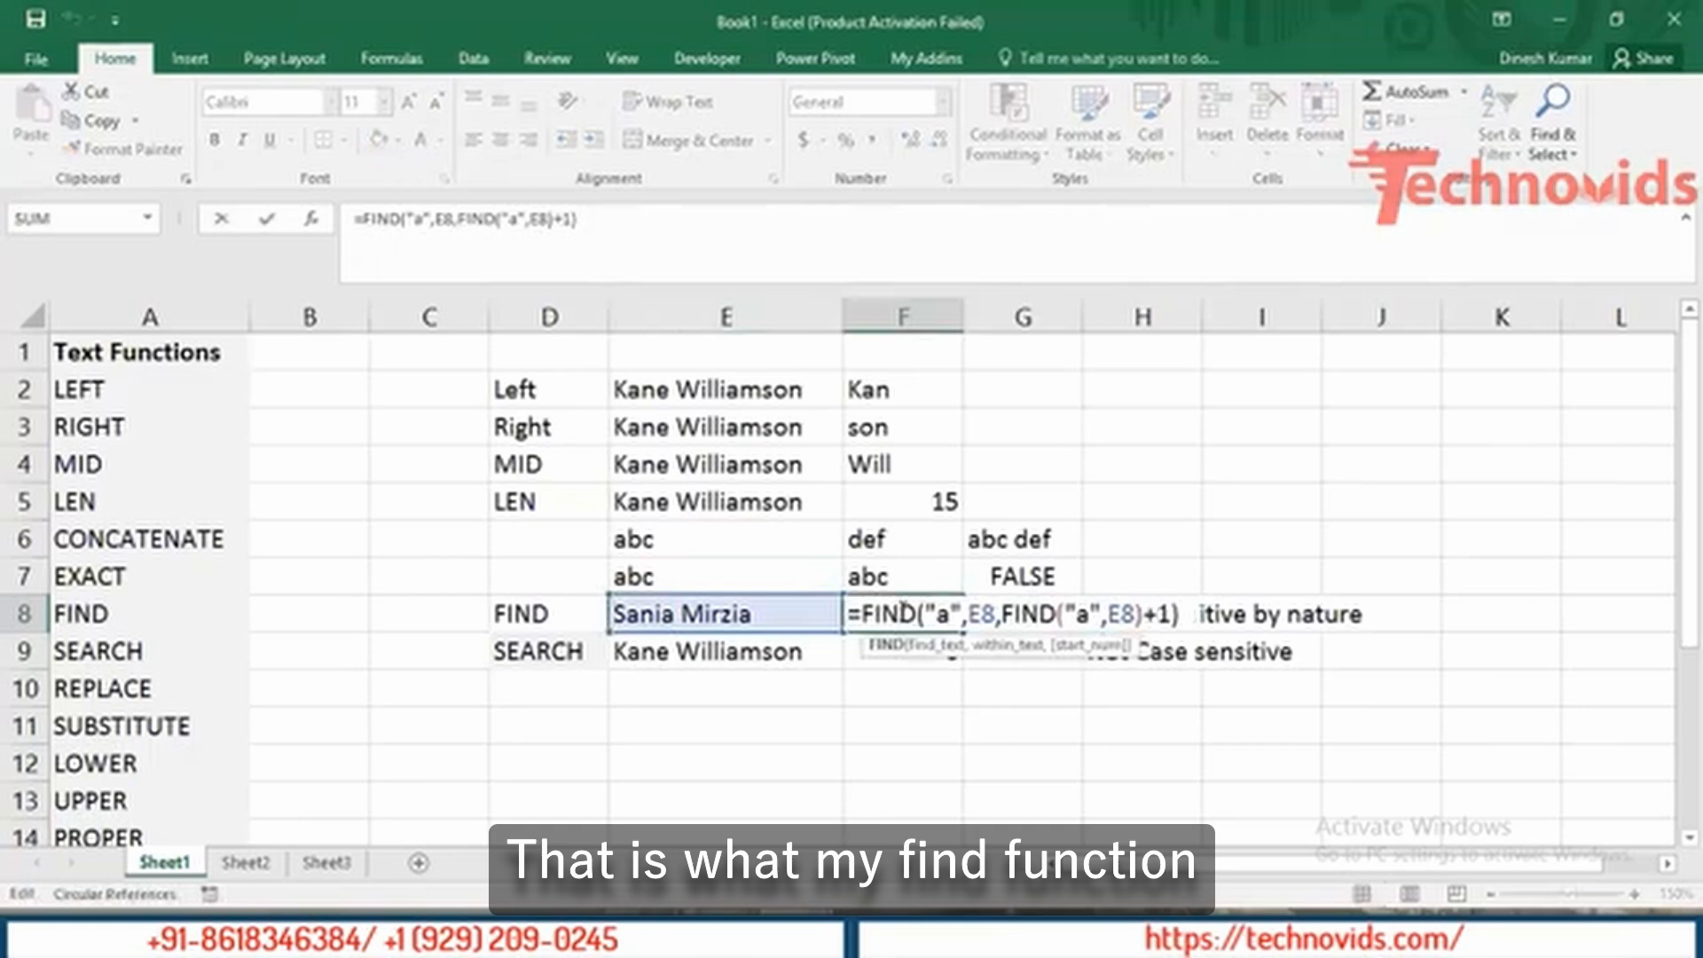
{"action": "key", "text": "Escape"}
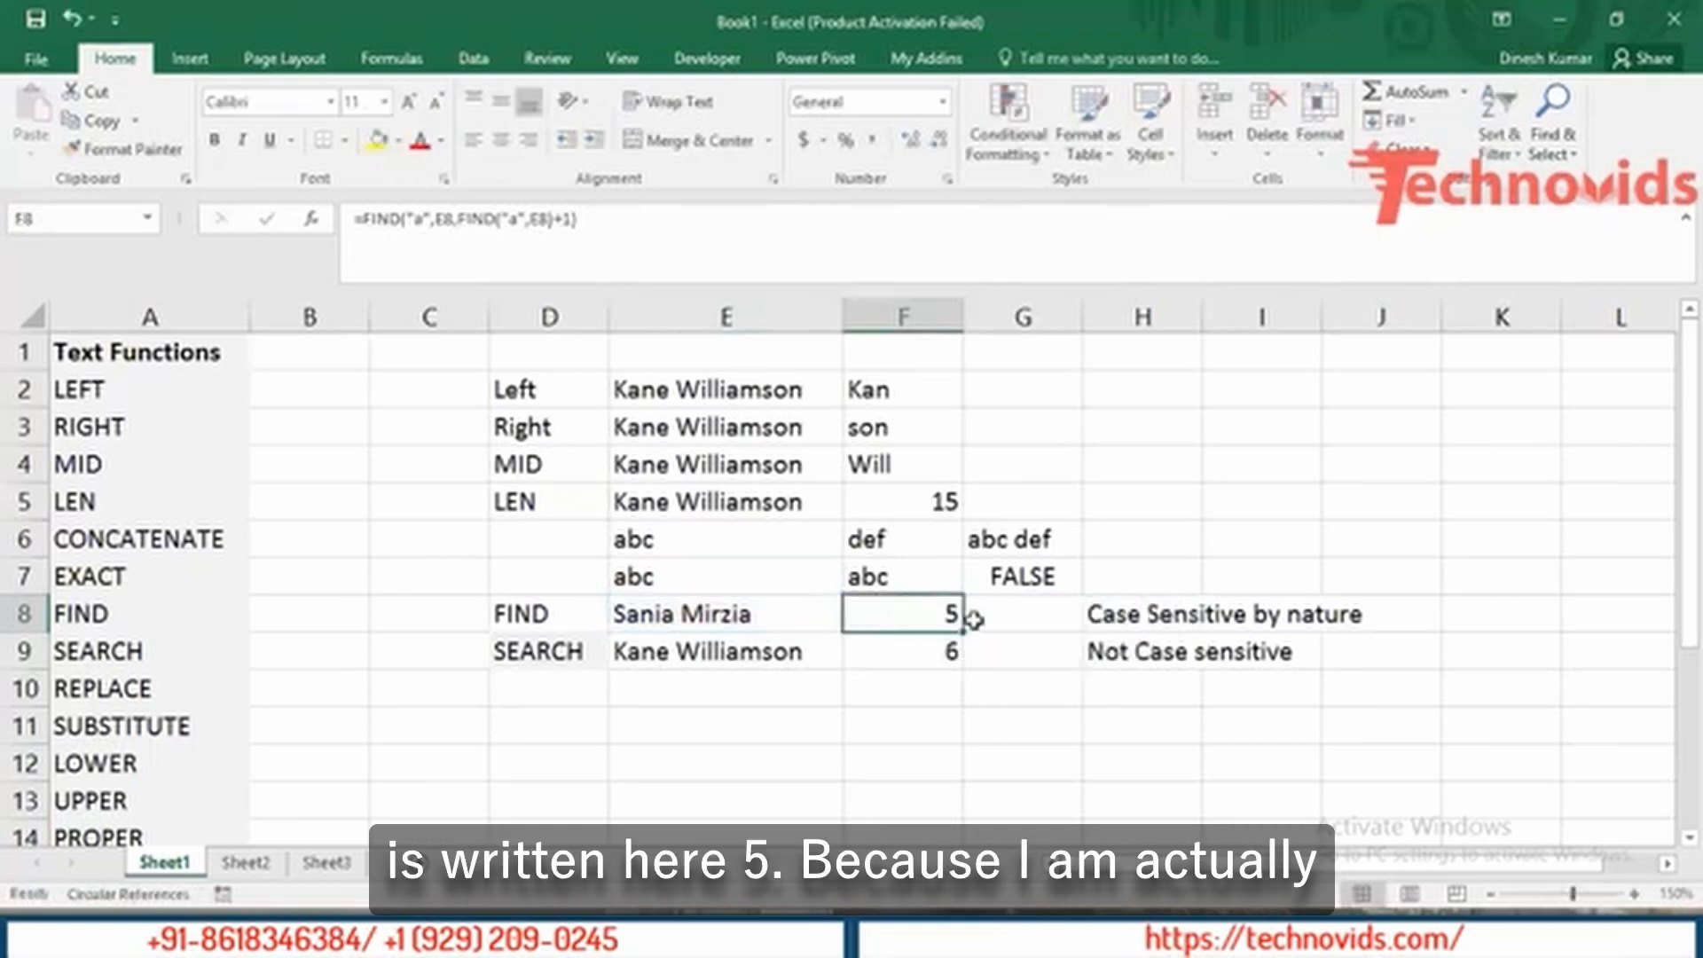
{"action": "double_click", "coordinate": [924, 612]}
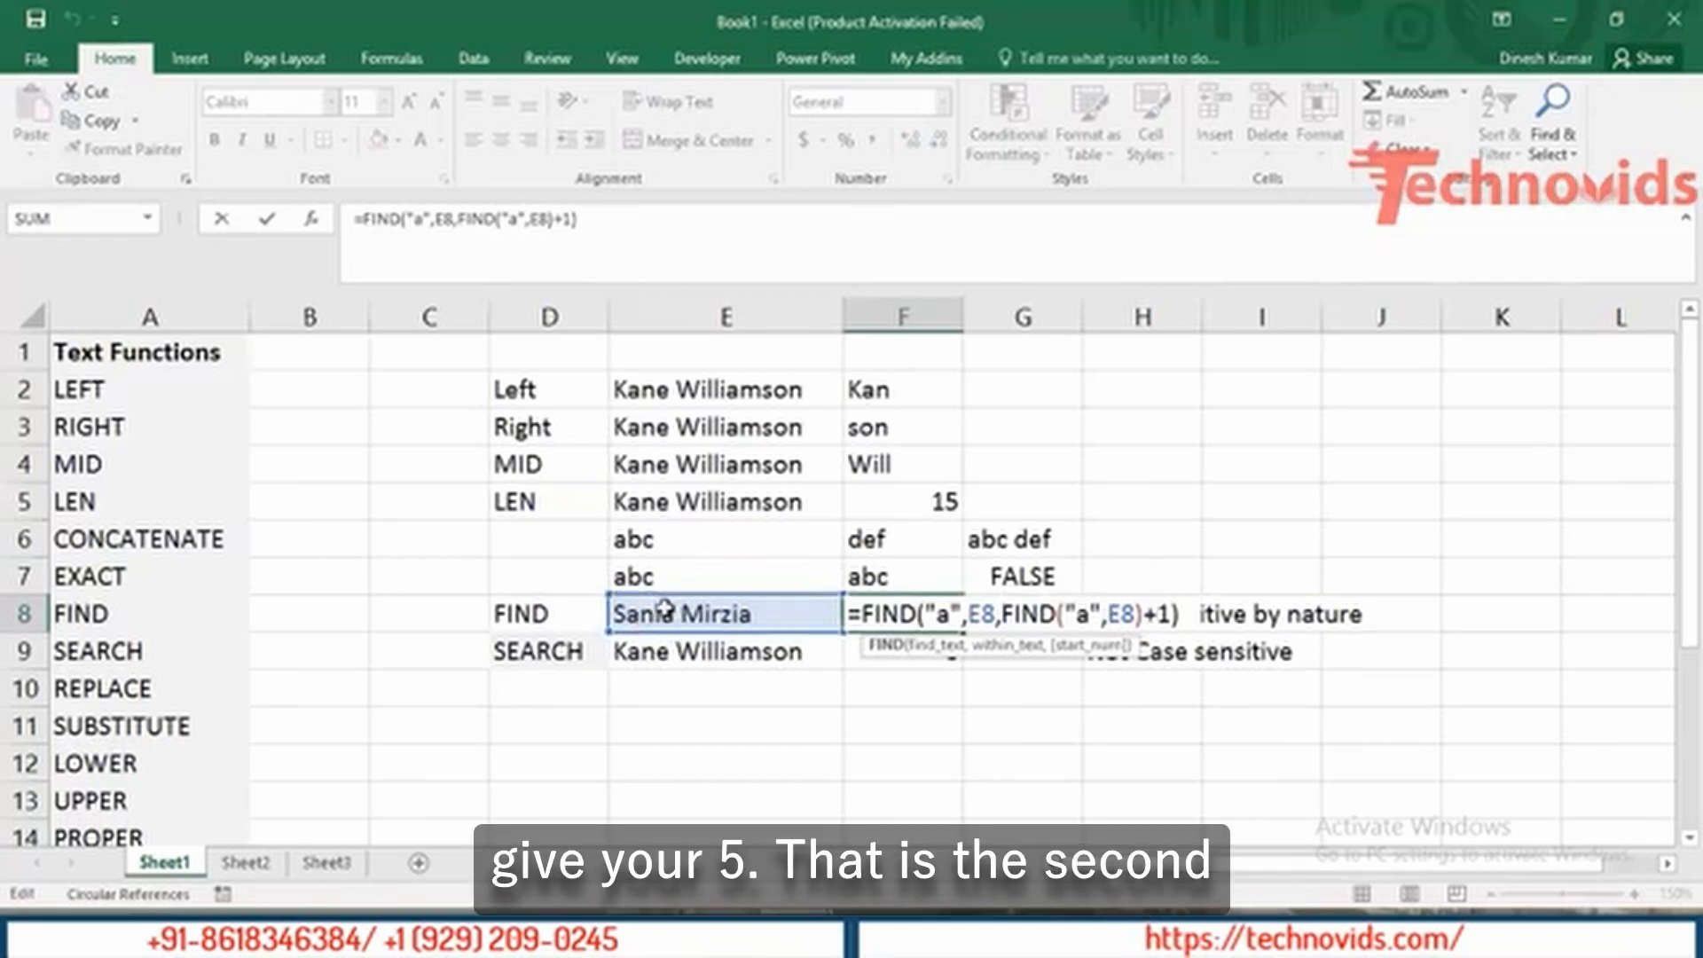
{"action": "key", "text": "ctrl+Return"}
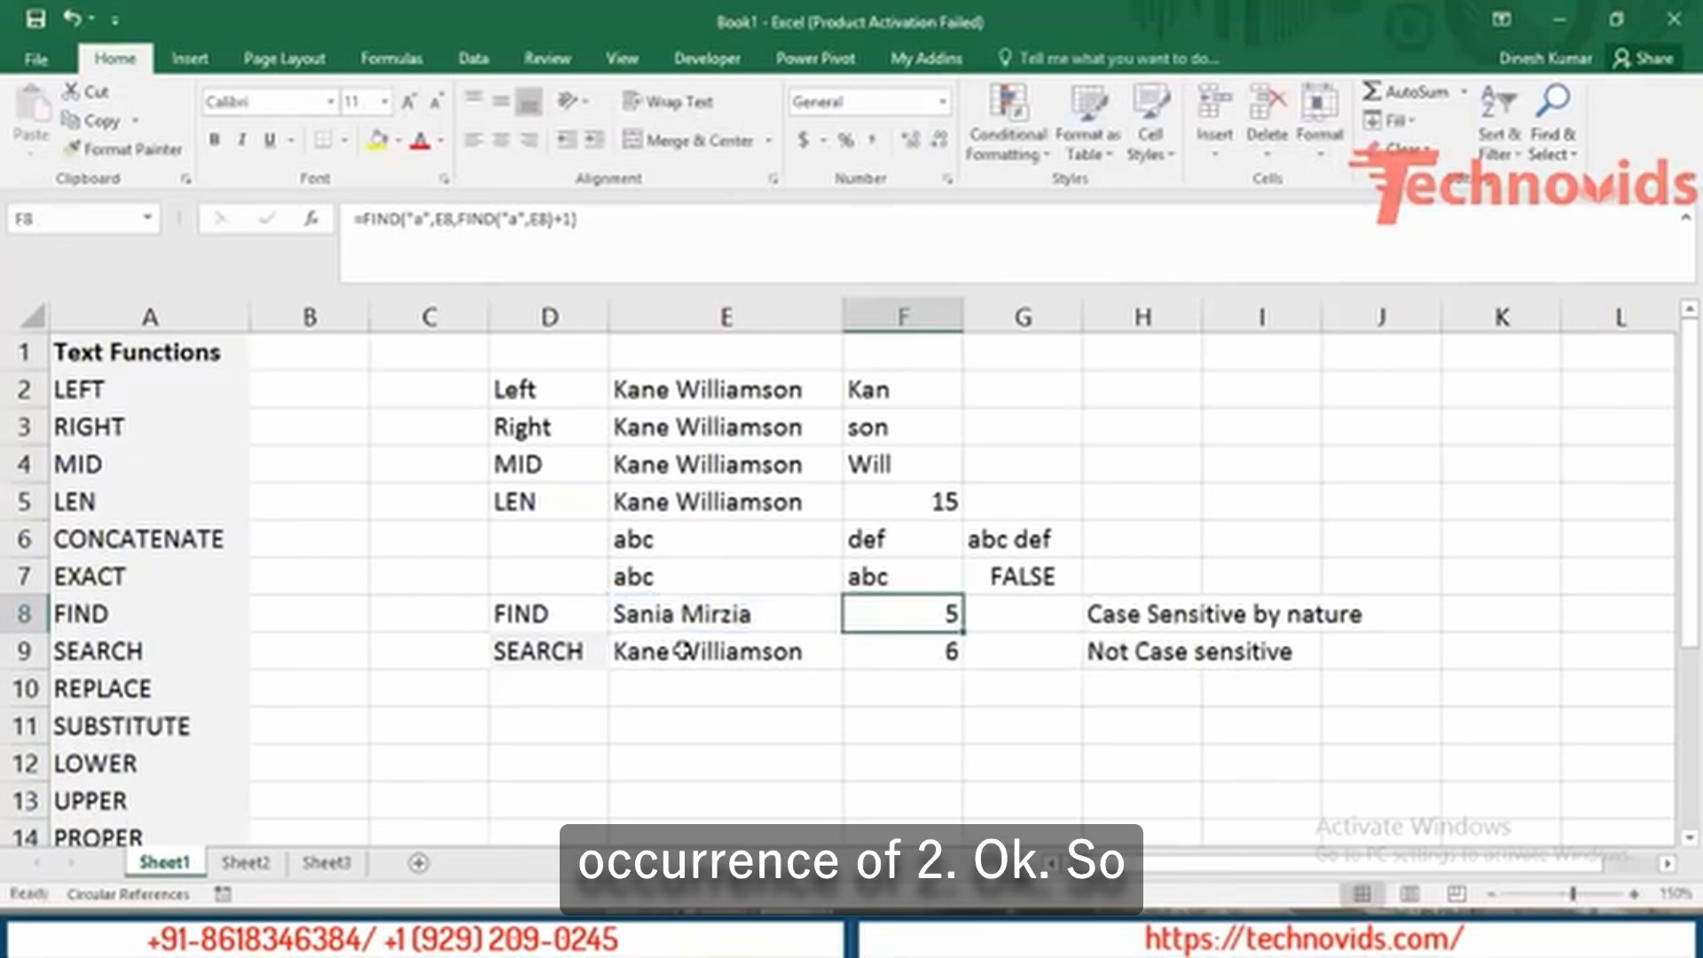
{"action": "double_click", "coordinate": [898, 600]}
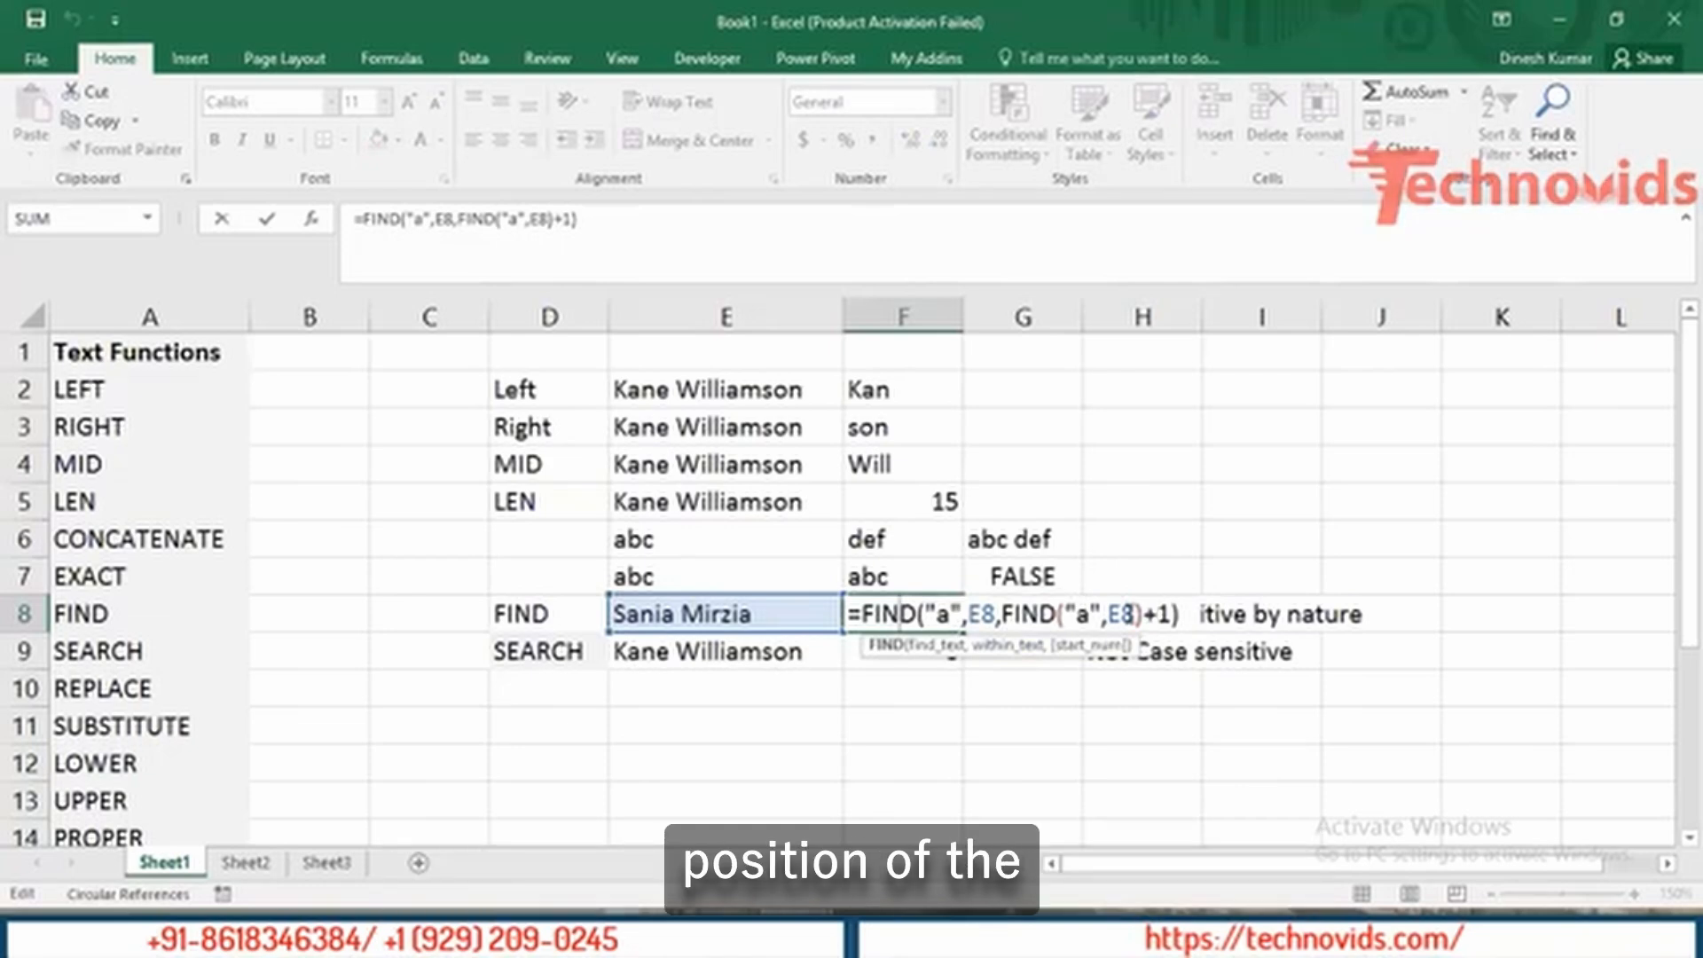
{"action": "key", "text": "Escape"}
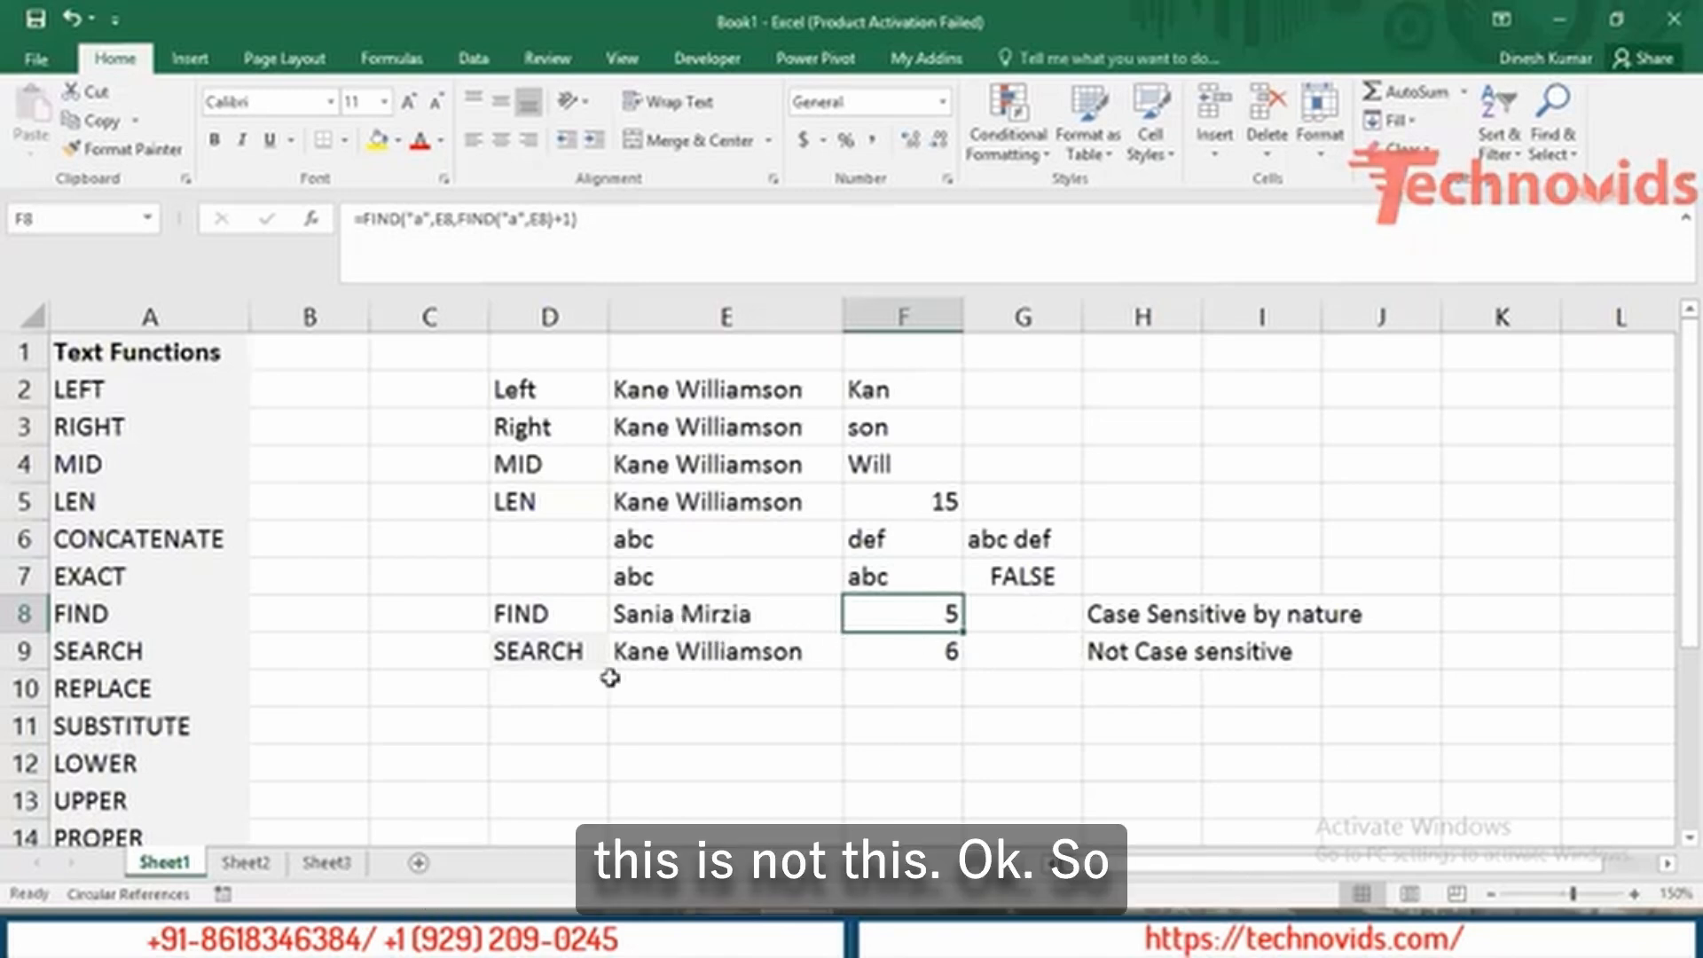
Type the label 'Substitute' in D11 and the sample text 'Excel 2013 and Word 2013' in E11.
{"action": "left_click", "coordinate": [532, 687]}
{"action": "key", "text": "Home"}
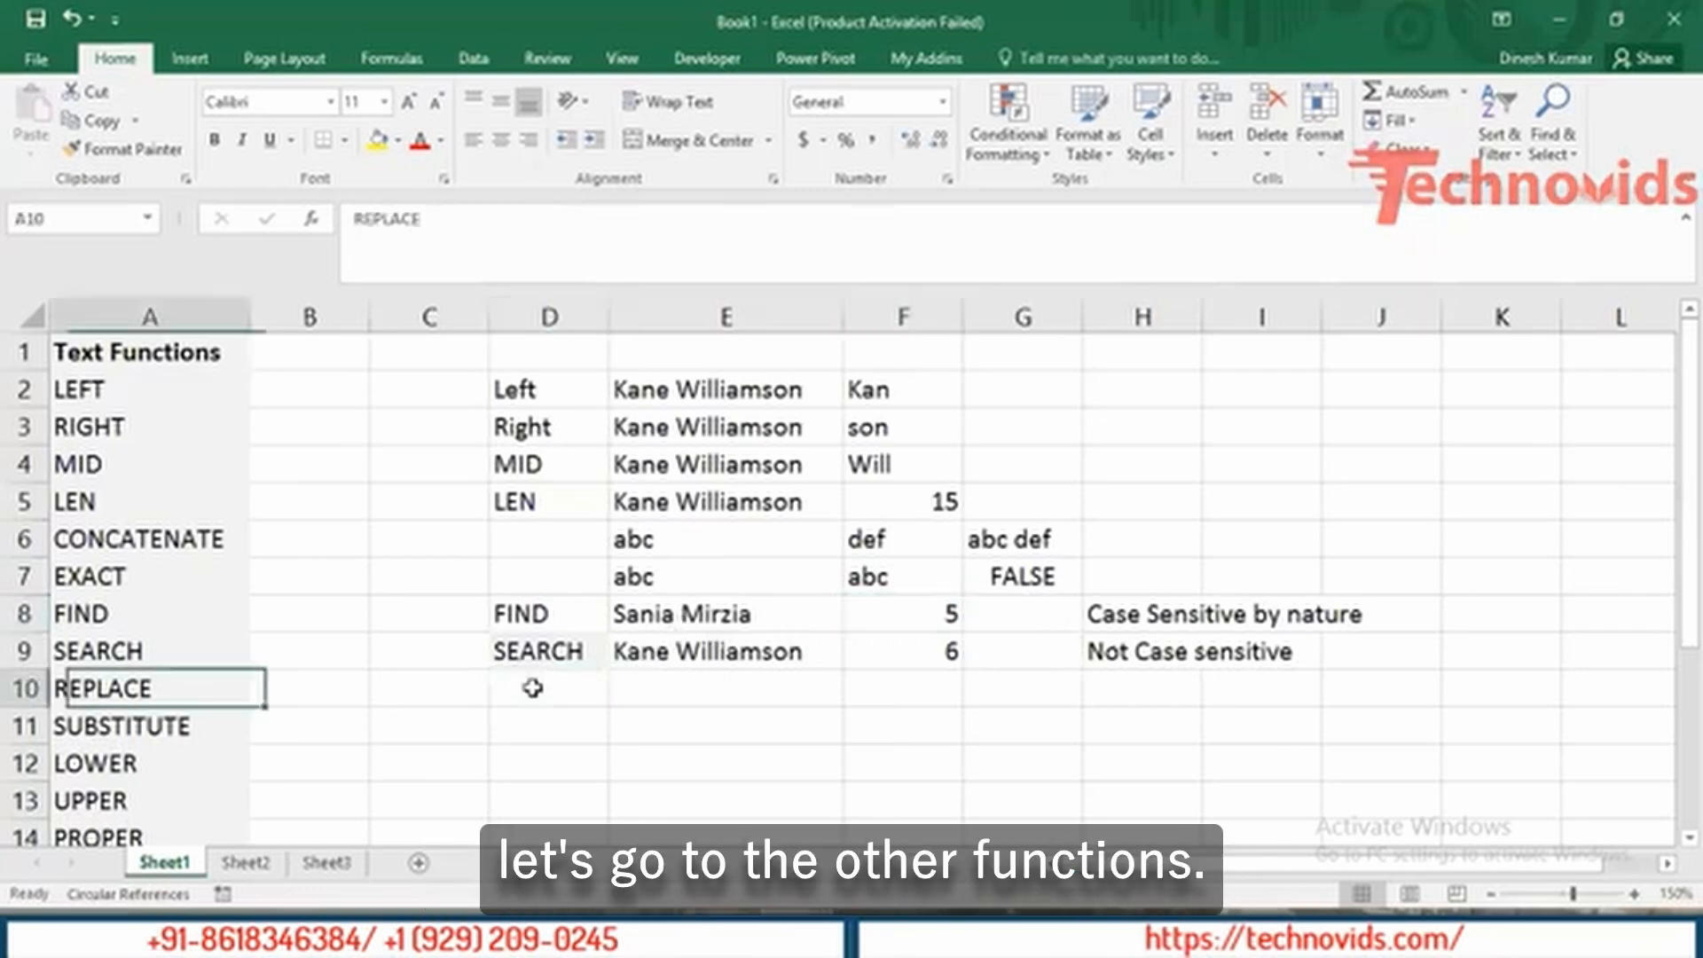
{"action": "key", "text": "Down"}
{"action": "key", "text": "Right"}
{"action": "key", "text": "Right"}
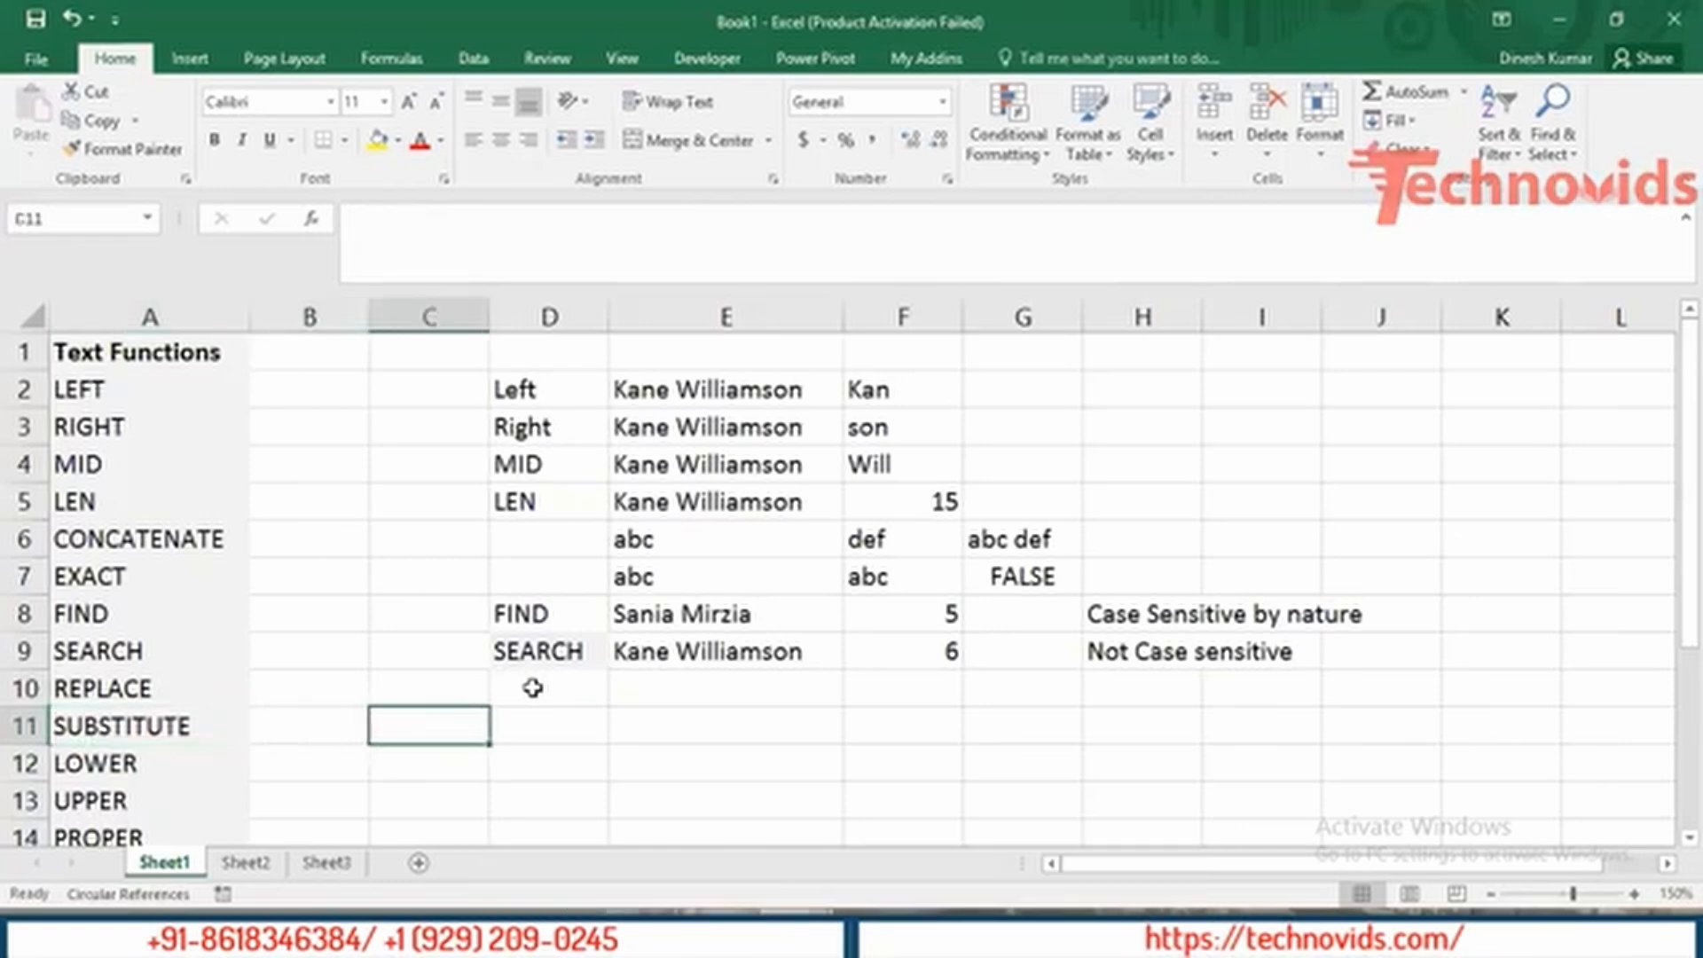
{"action": "key", "text": "Right"}
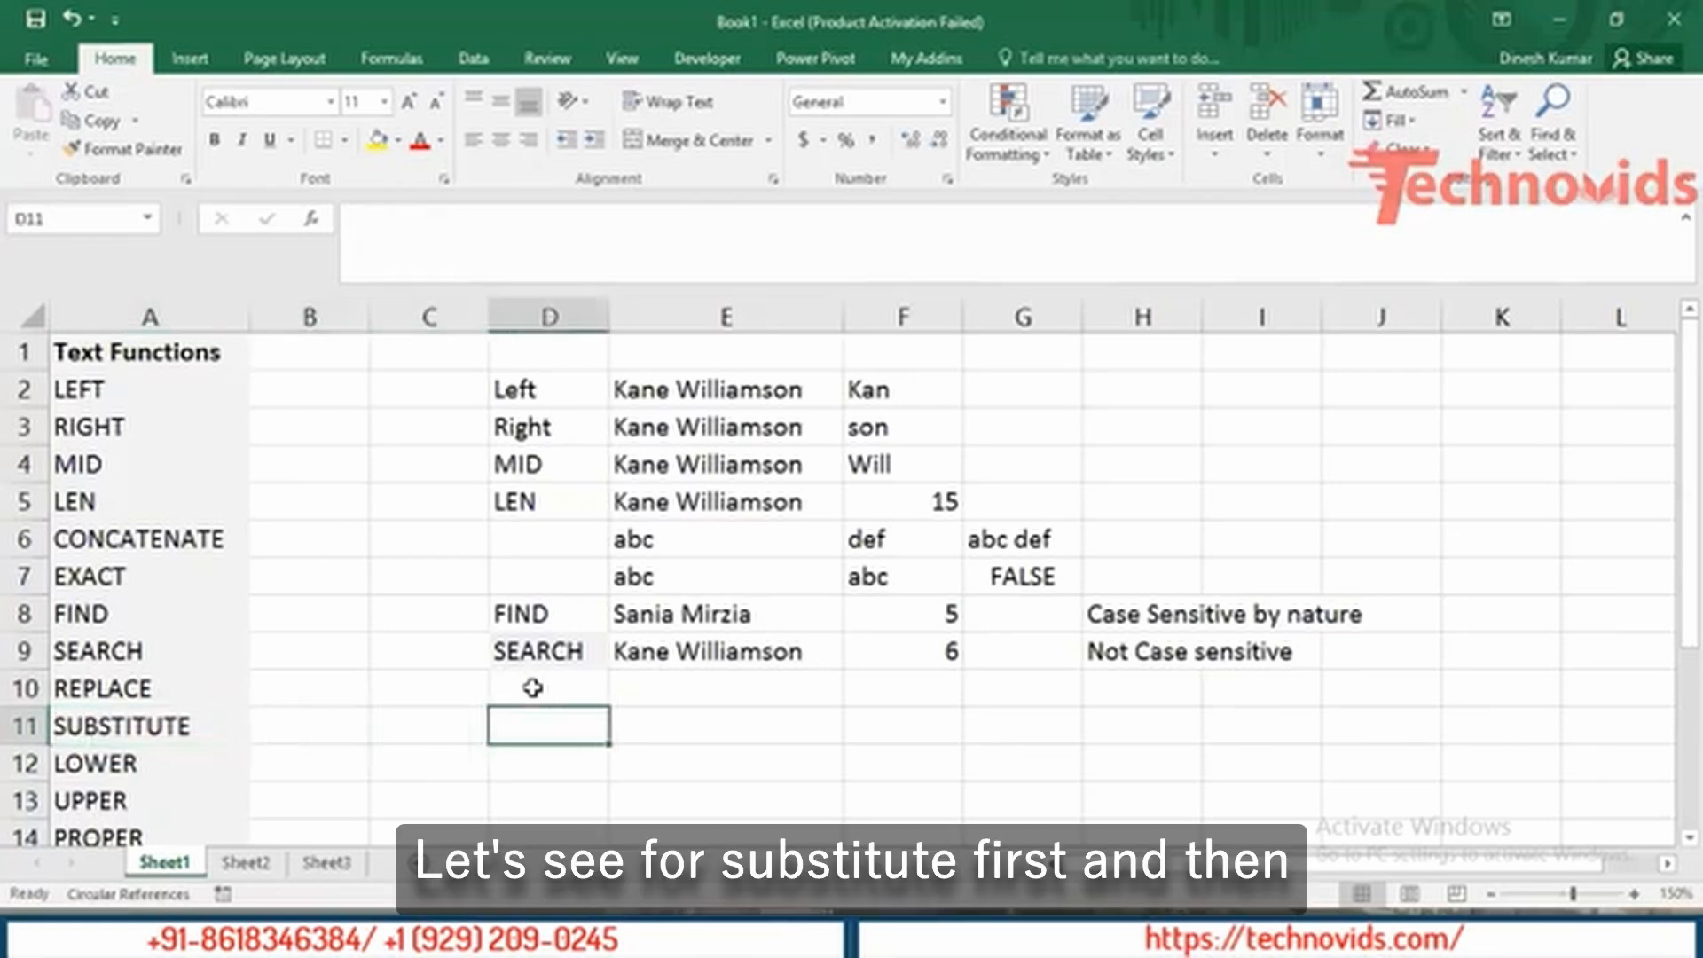
{"action": "type", "text": "Su"}
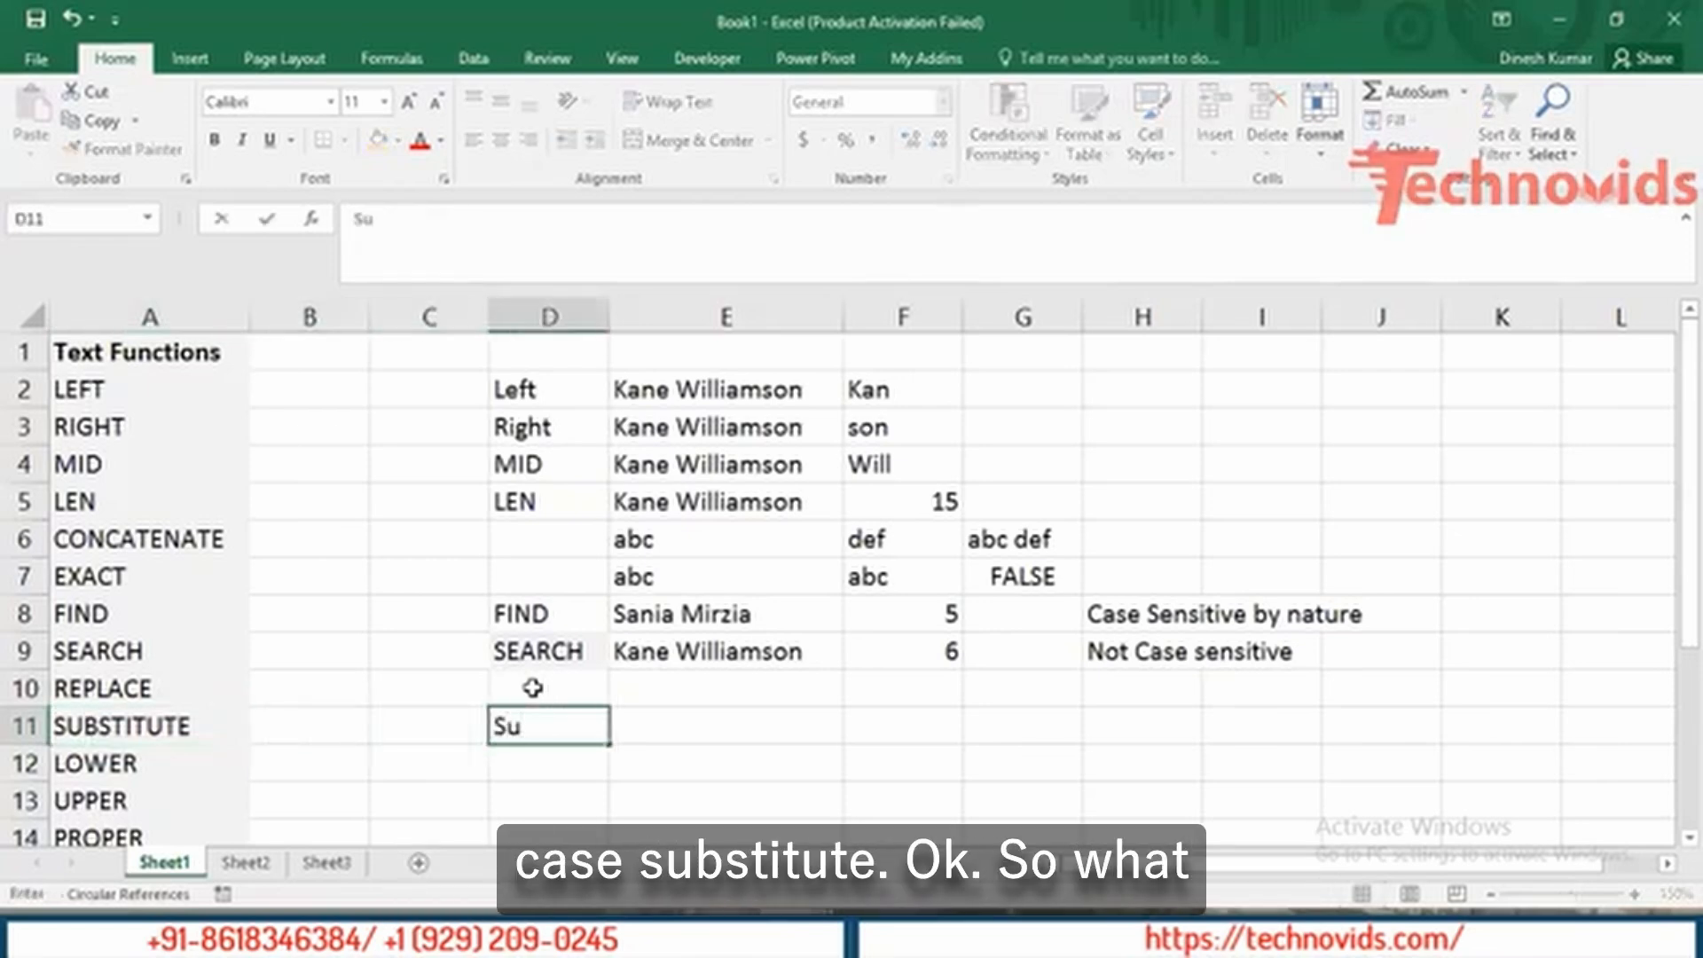
{"action": "type", "text": "bstitute"}
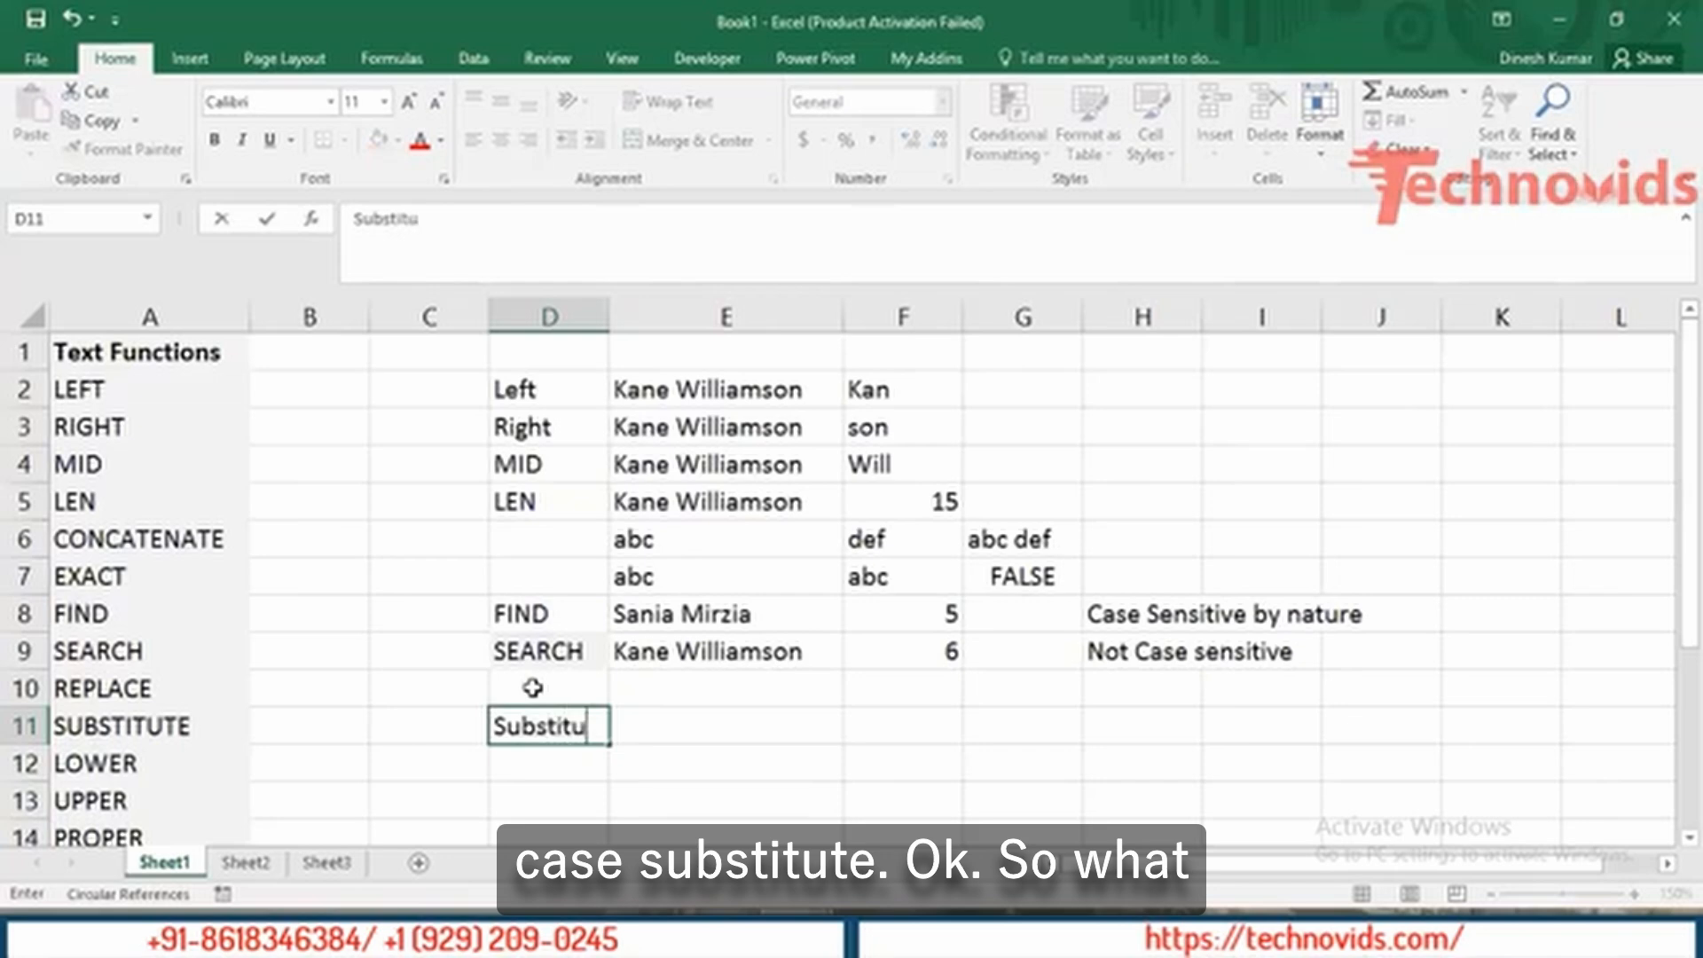
{"action": "key", "text": "Tab"}
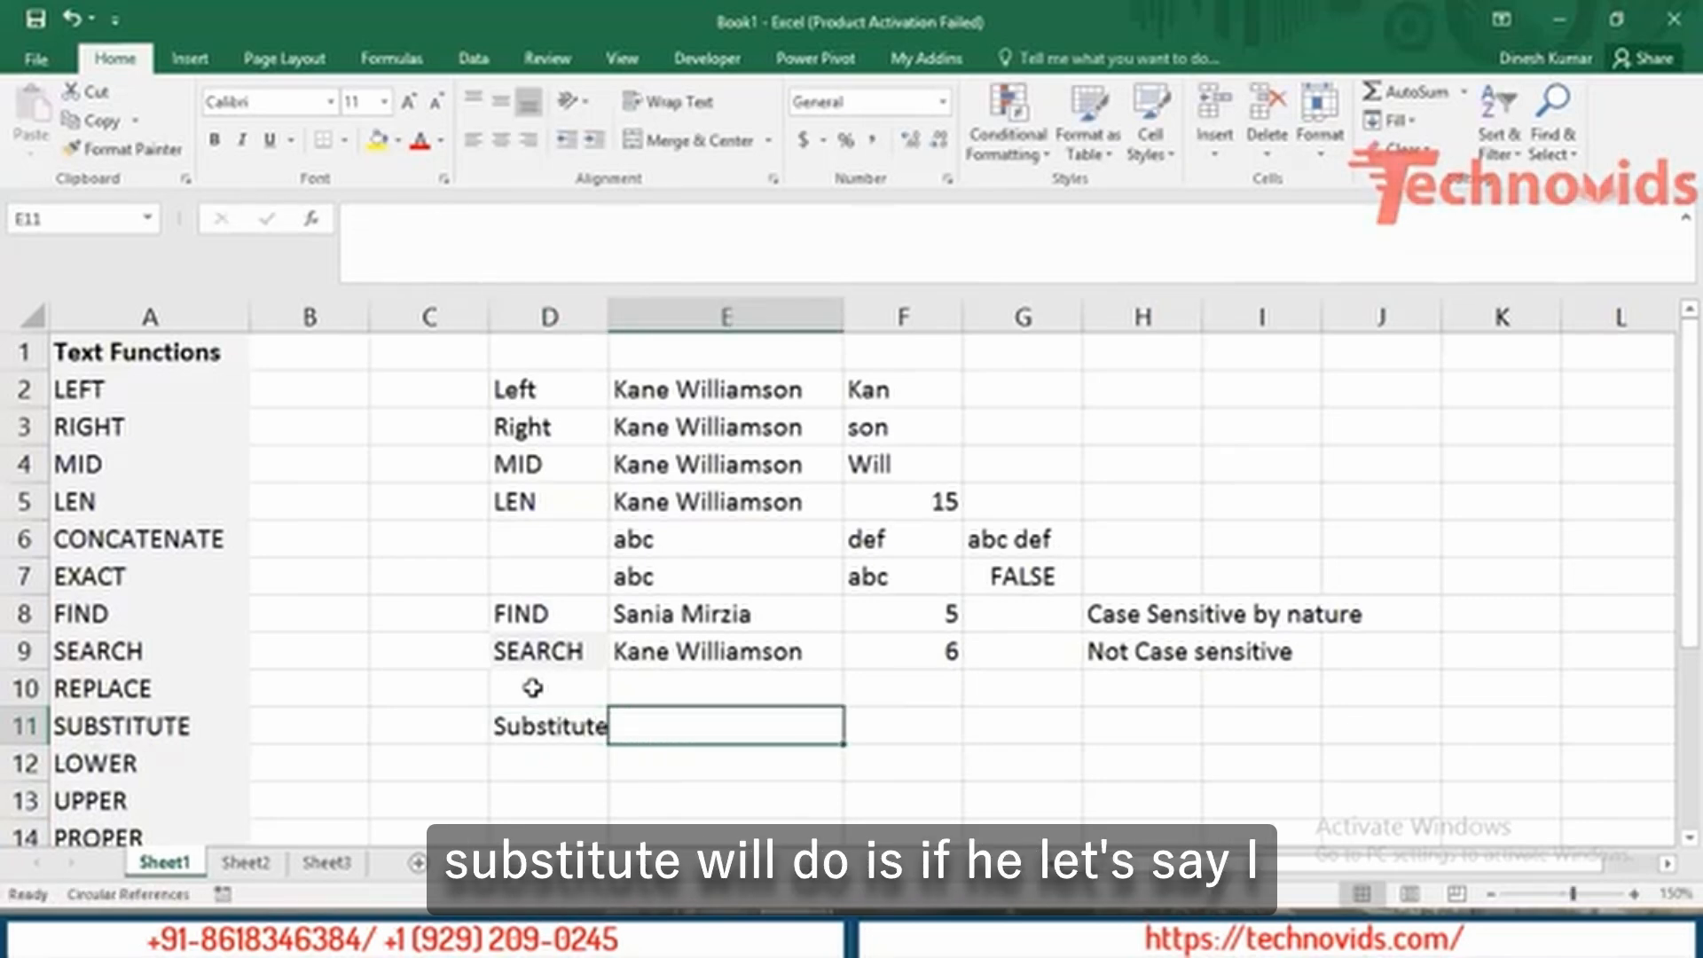
{"action": "type", "text": "Excel"}
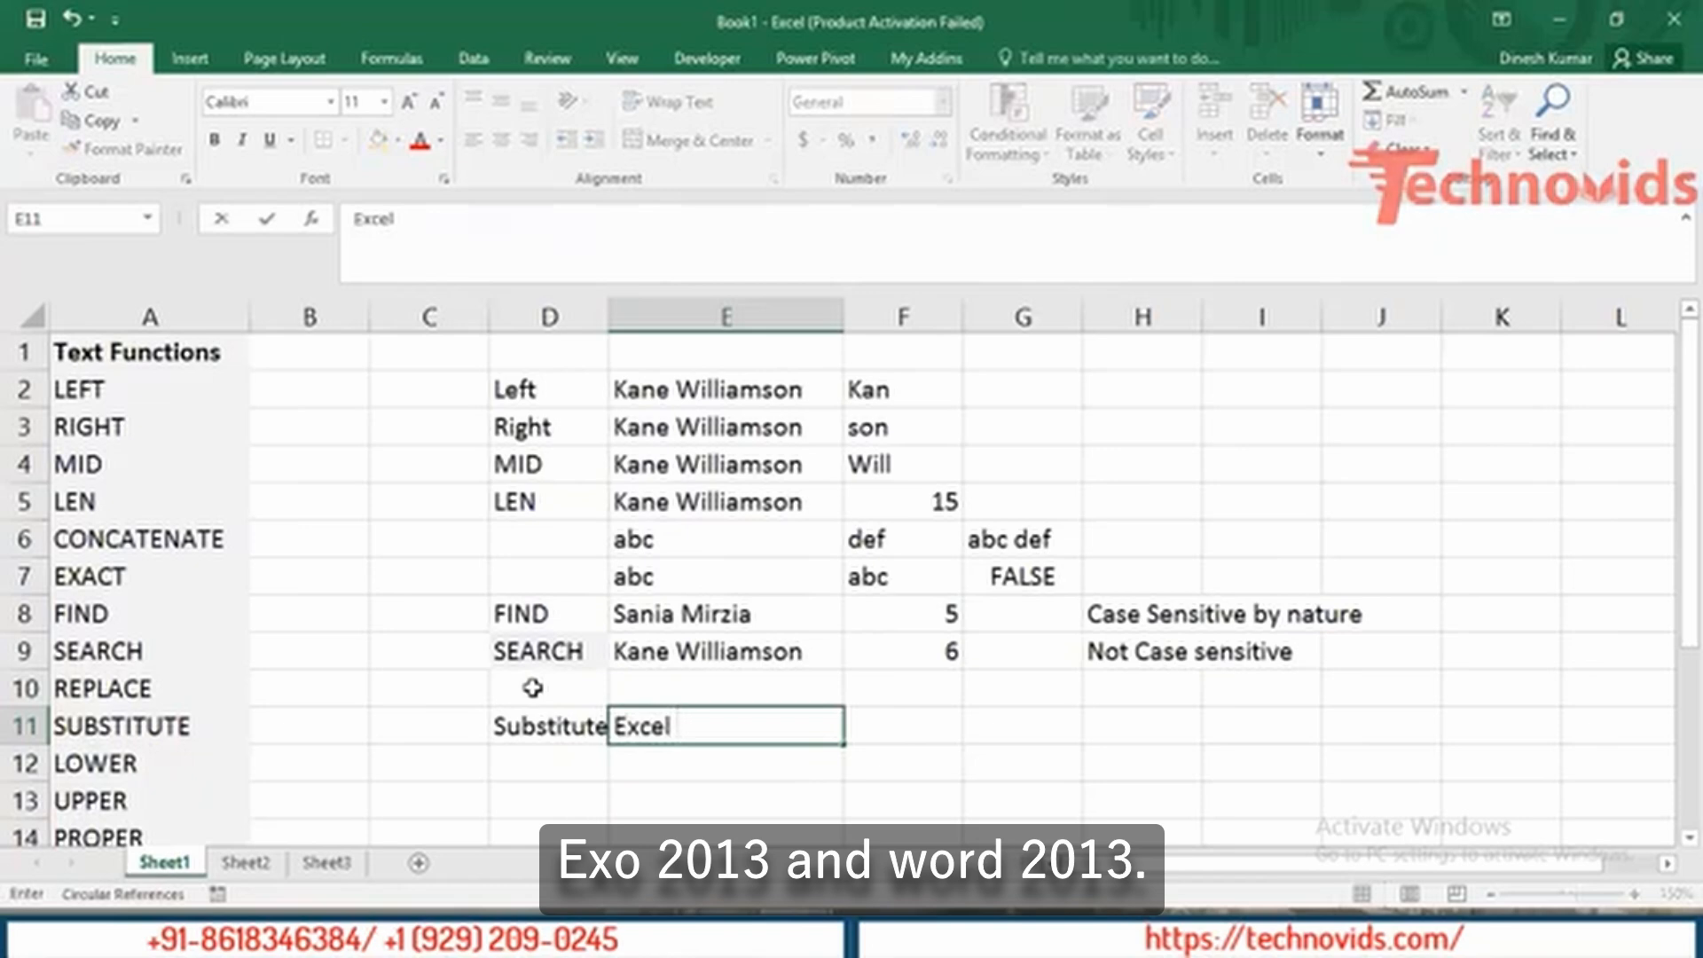
{"action": "type", "text": " 2013"}
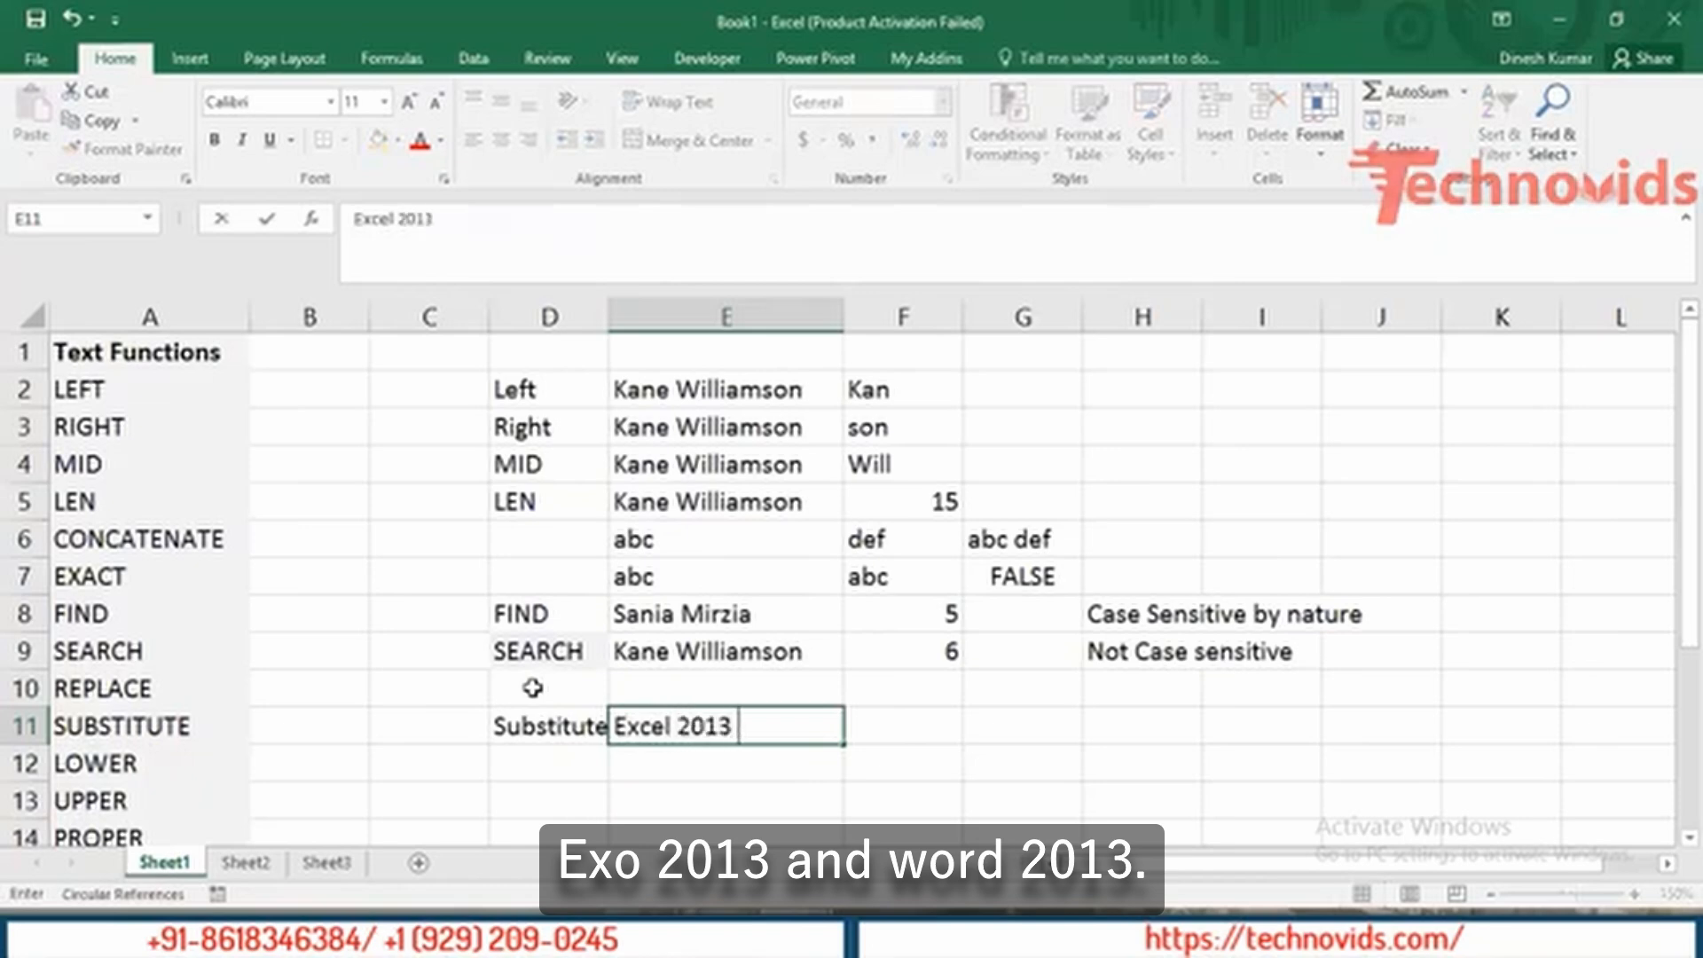
{"action": "type", "text": " and"}
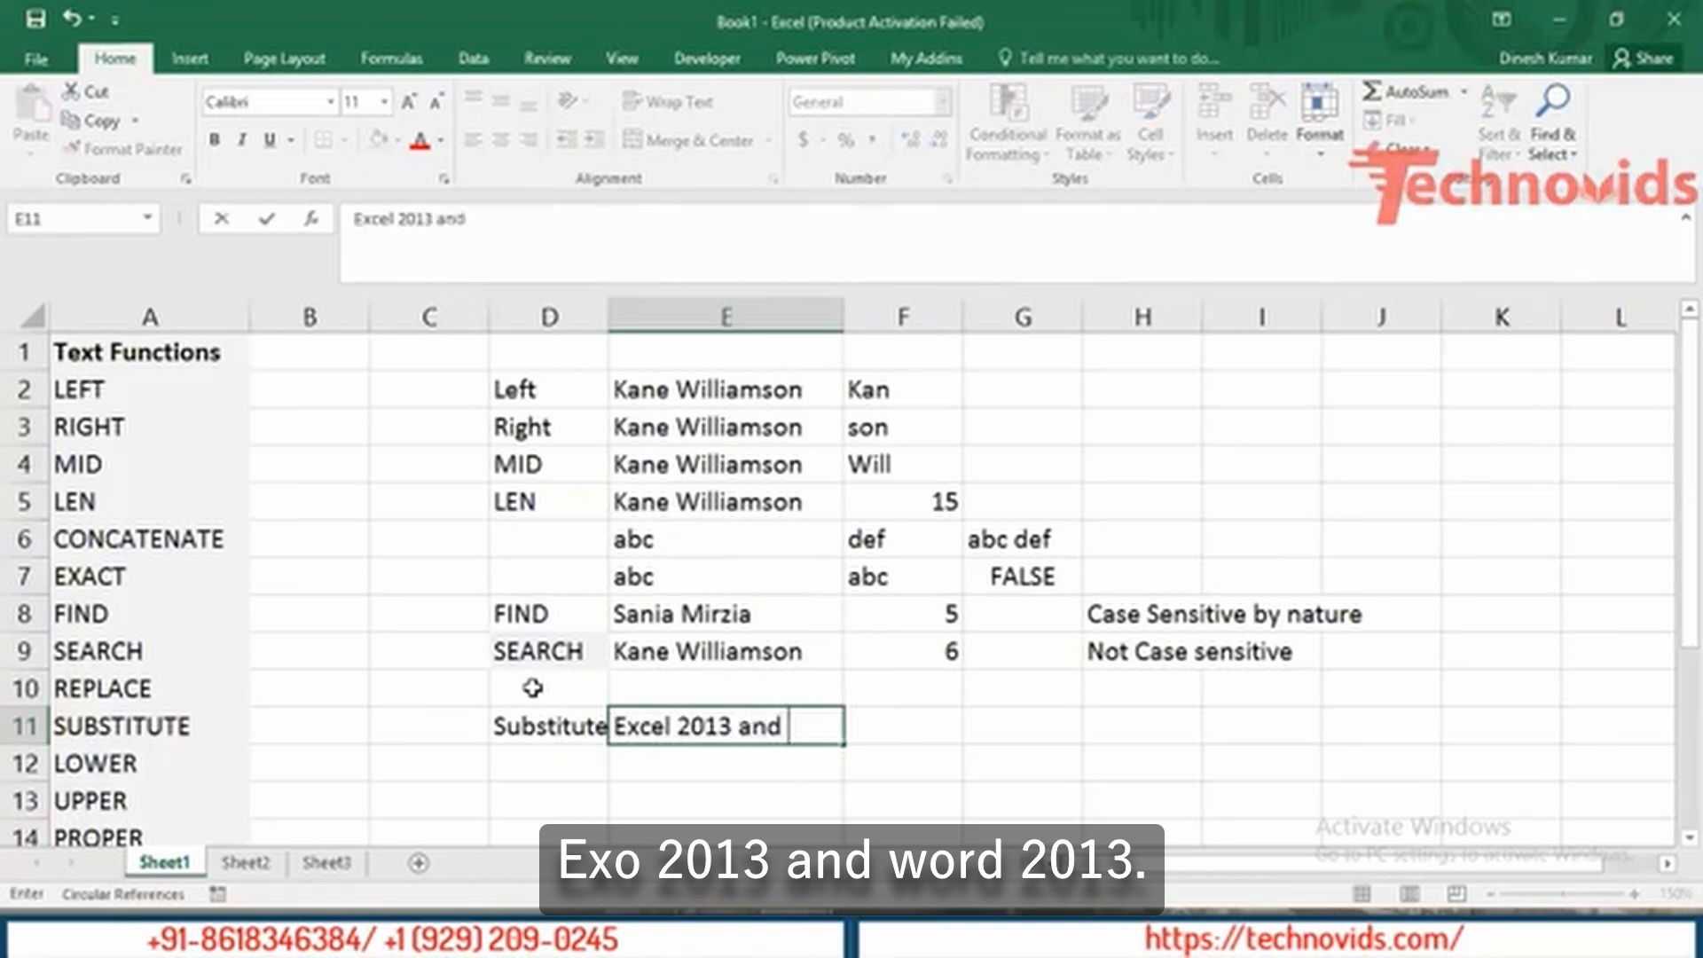
{"action": "type", "text": " Word"}
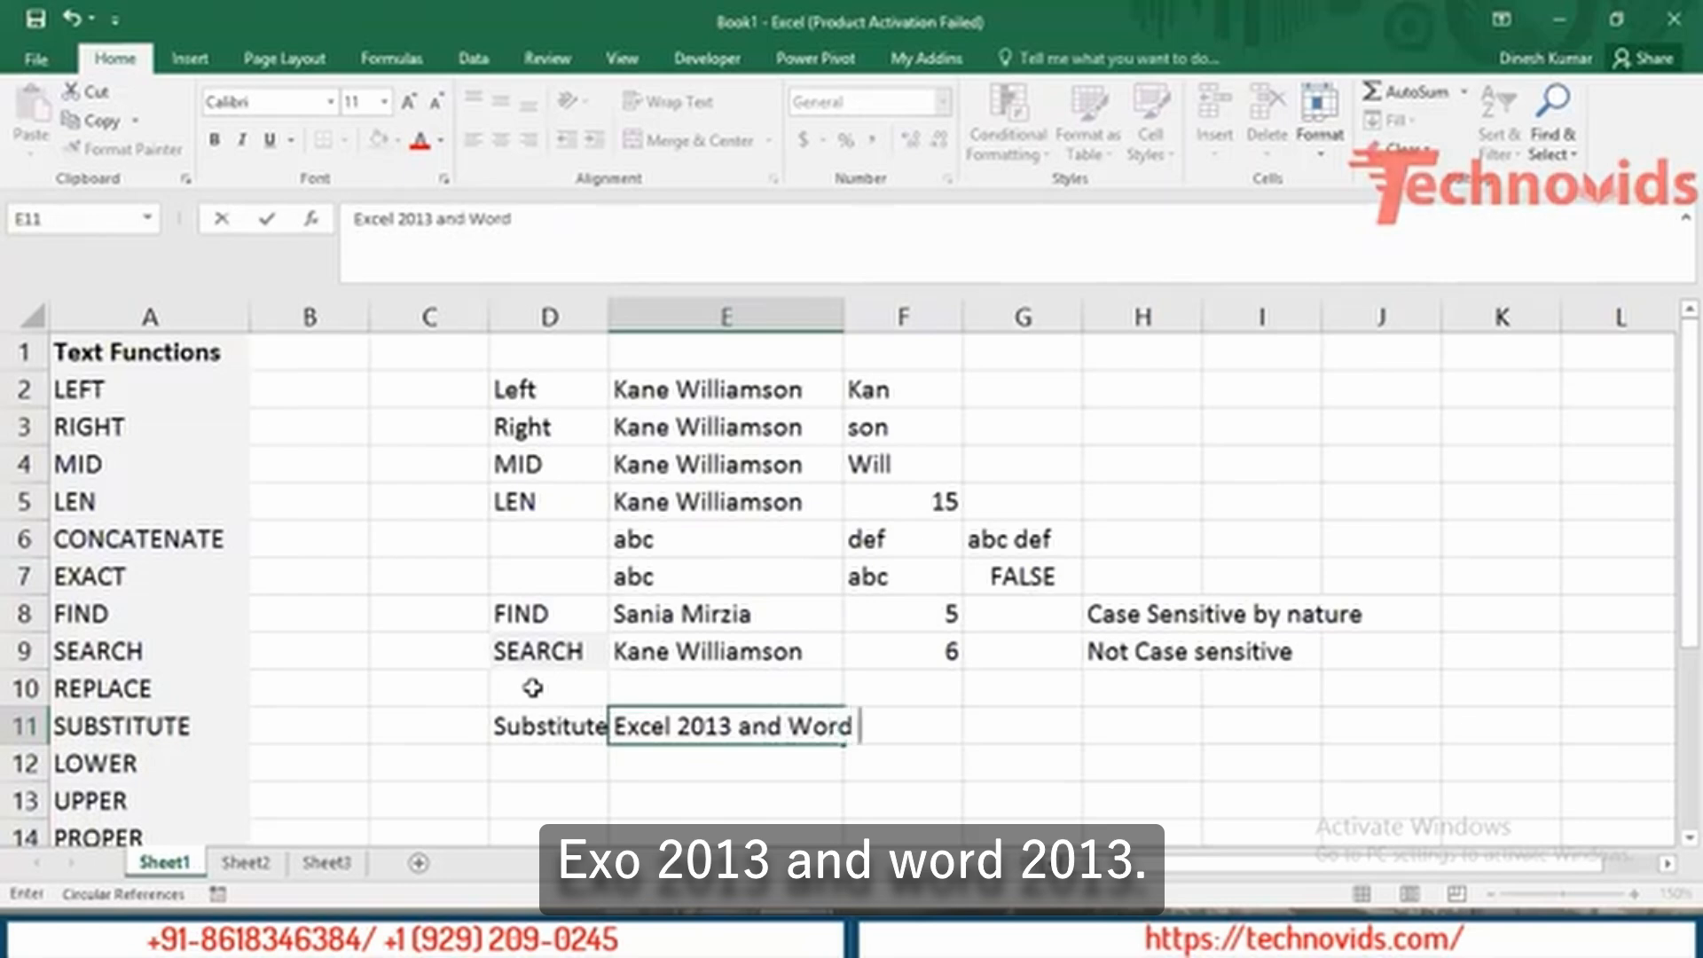
{"action": "type", "text": " 2013"}
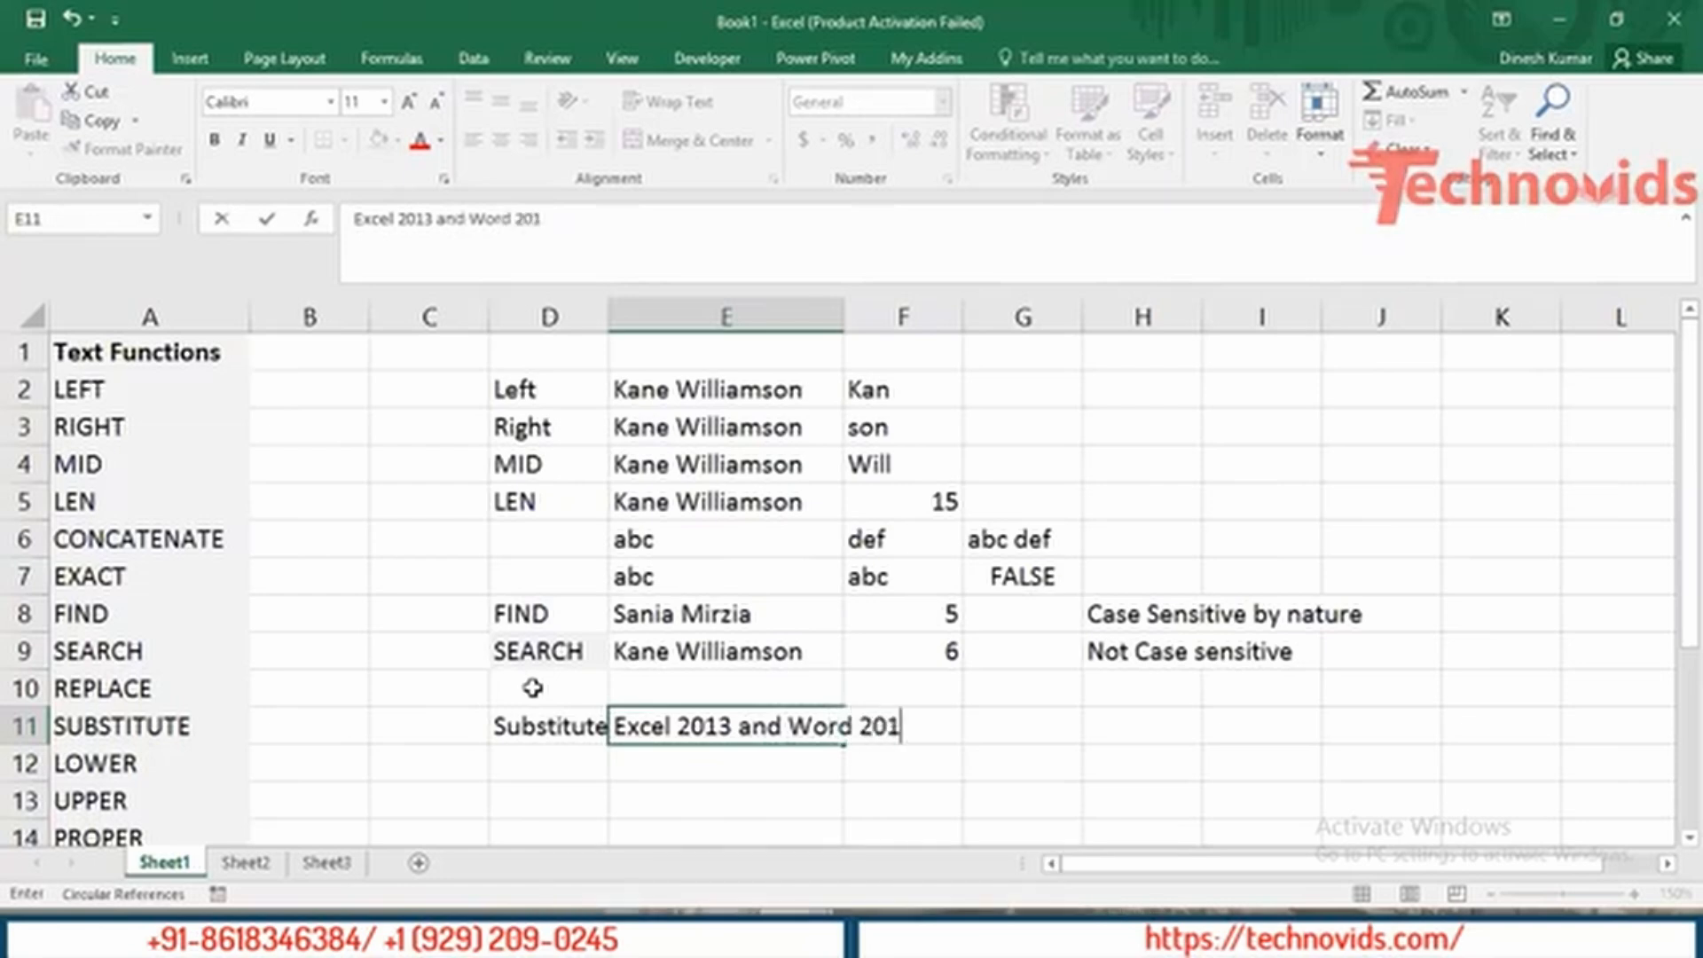
{"action": "key", "text": "Return"}
{"action": "key", "text": "Up"}
{"action": "key", "text": "Right"}
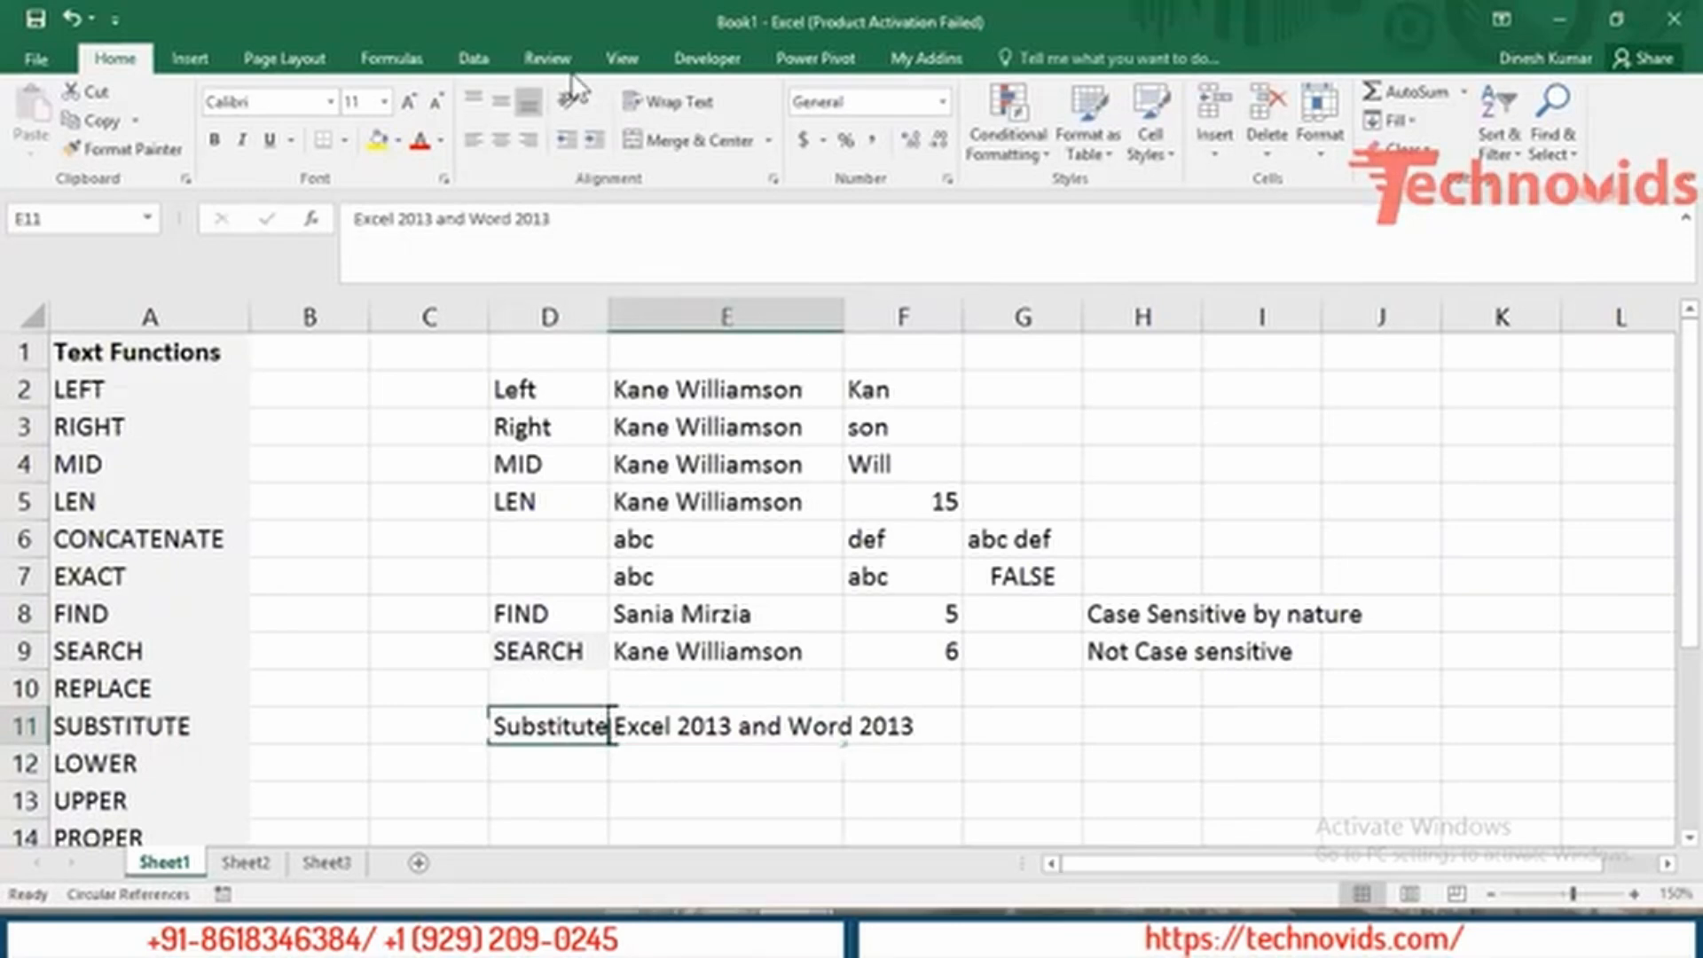
Widen column E and enter =SUBSTITUTE(E11,"2013","2016") in F11, giving 'Excel 2016 and Word 2016'.
{"action": "left_click_drag", "start_coordinate": [844, 317], "coordinate": [939, 339]}
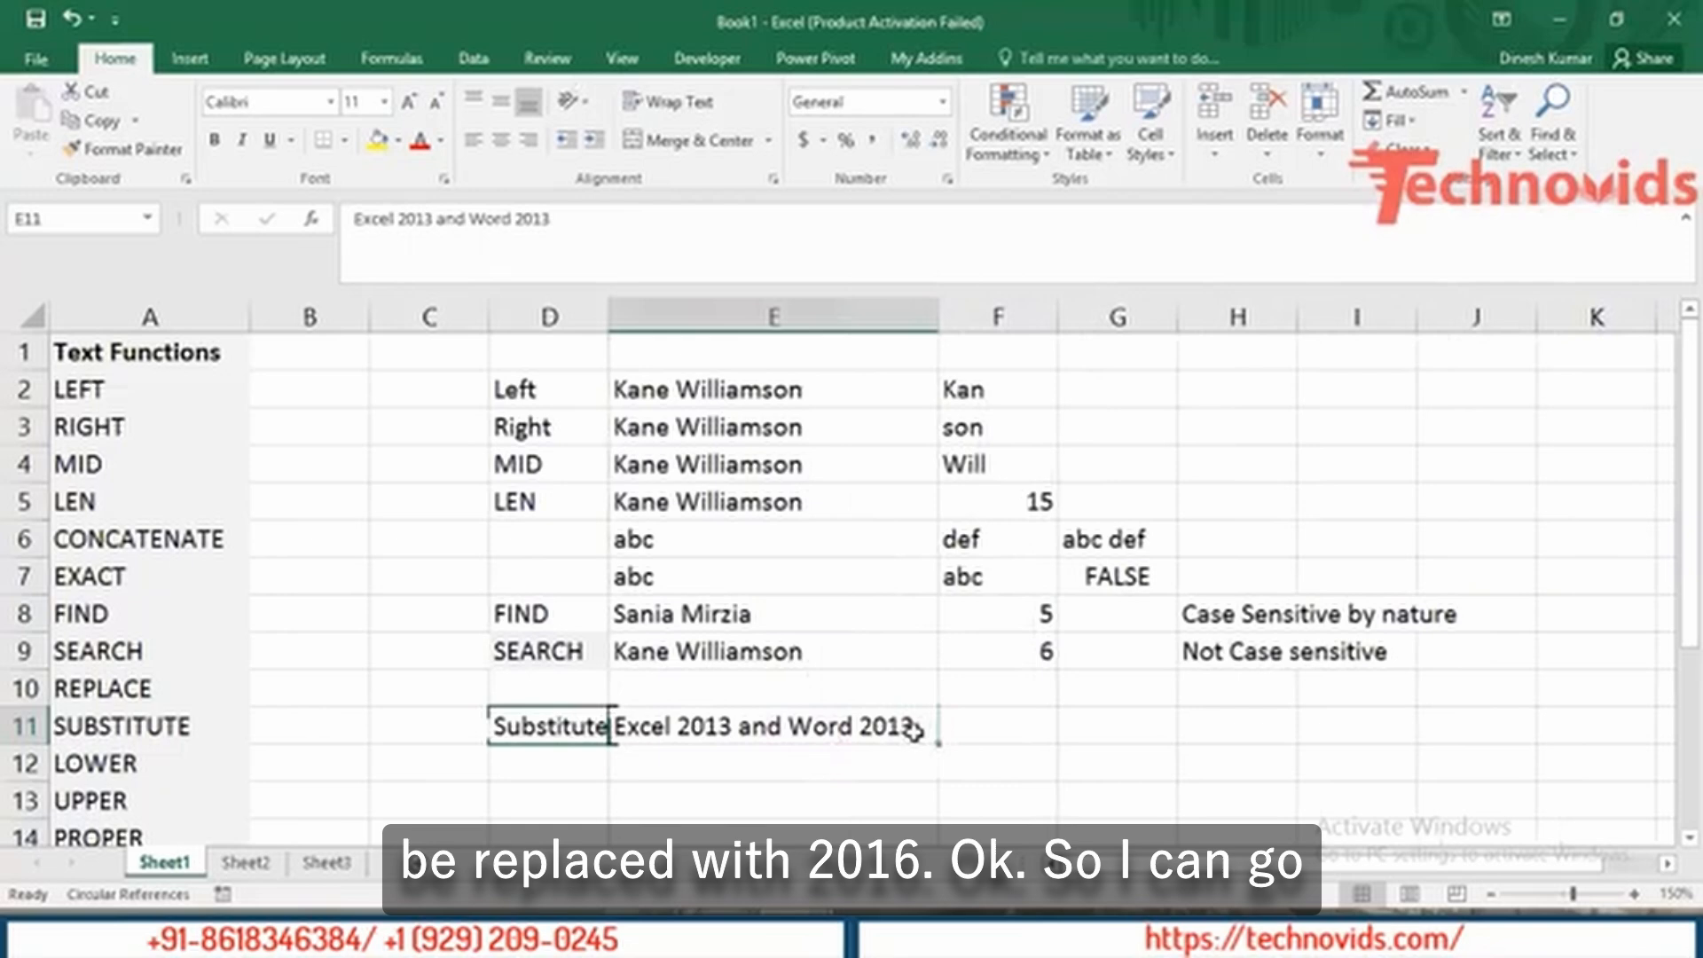
{"action": "left_click", "coordinate": [1015, 729]}
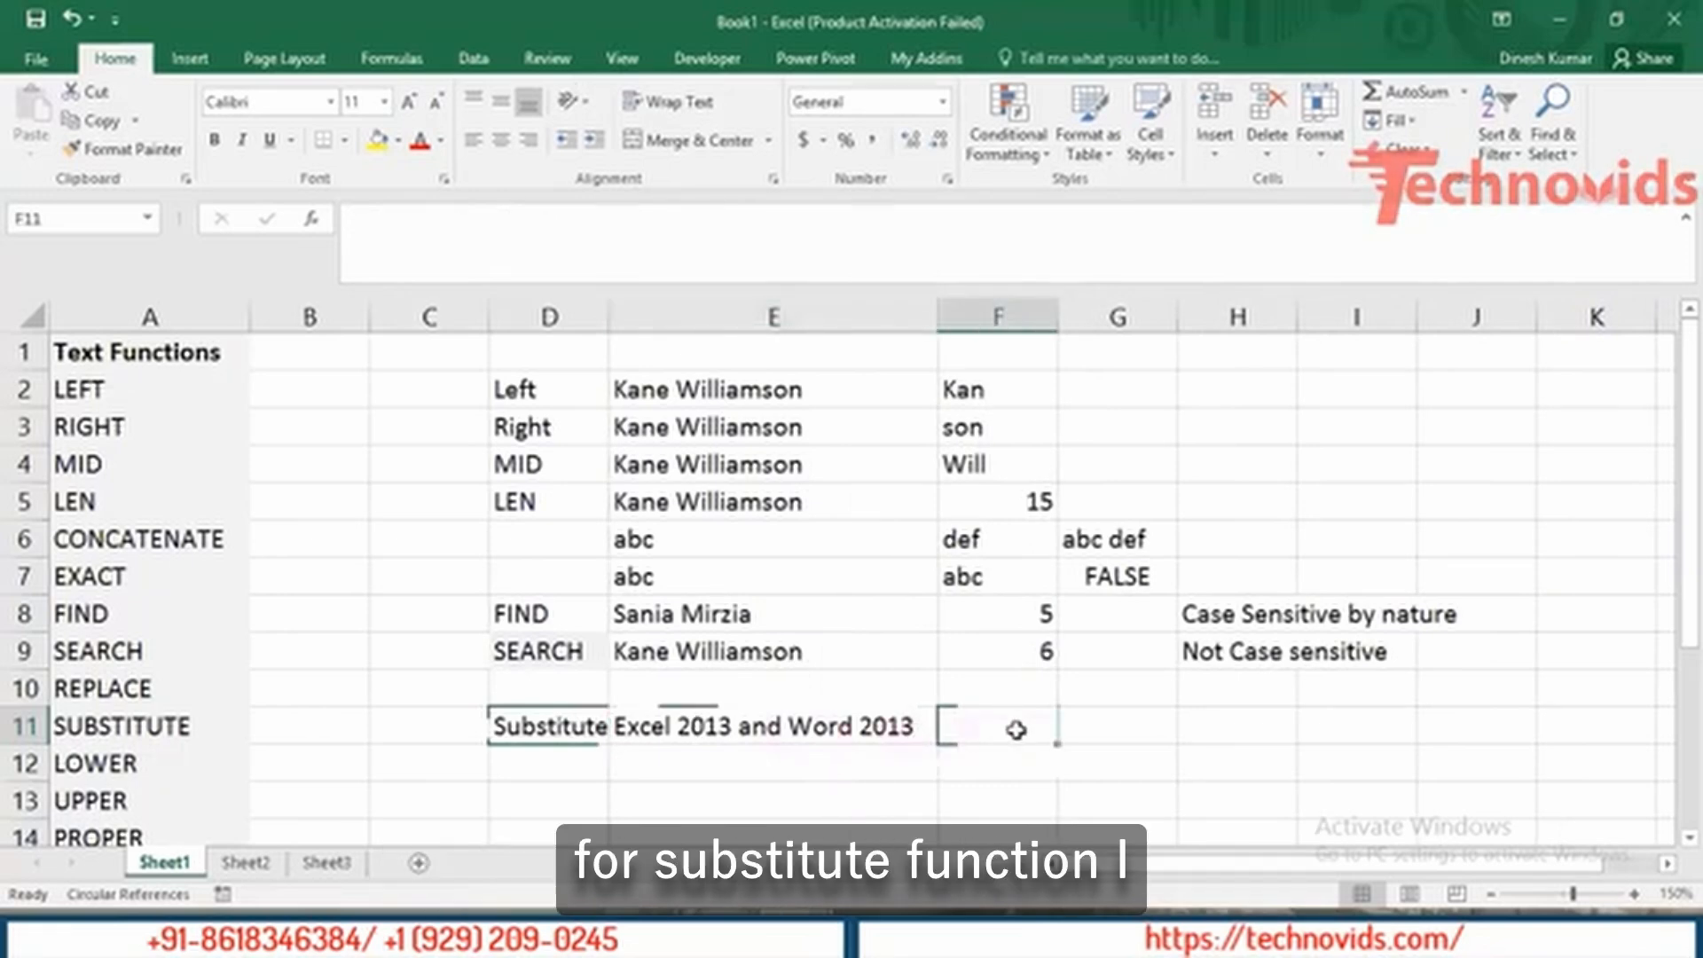
{"action": "type", "text": "=sub"}
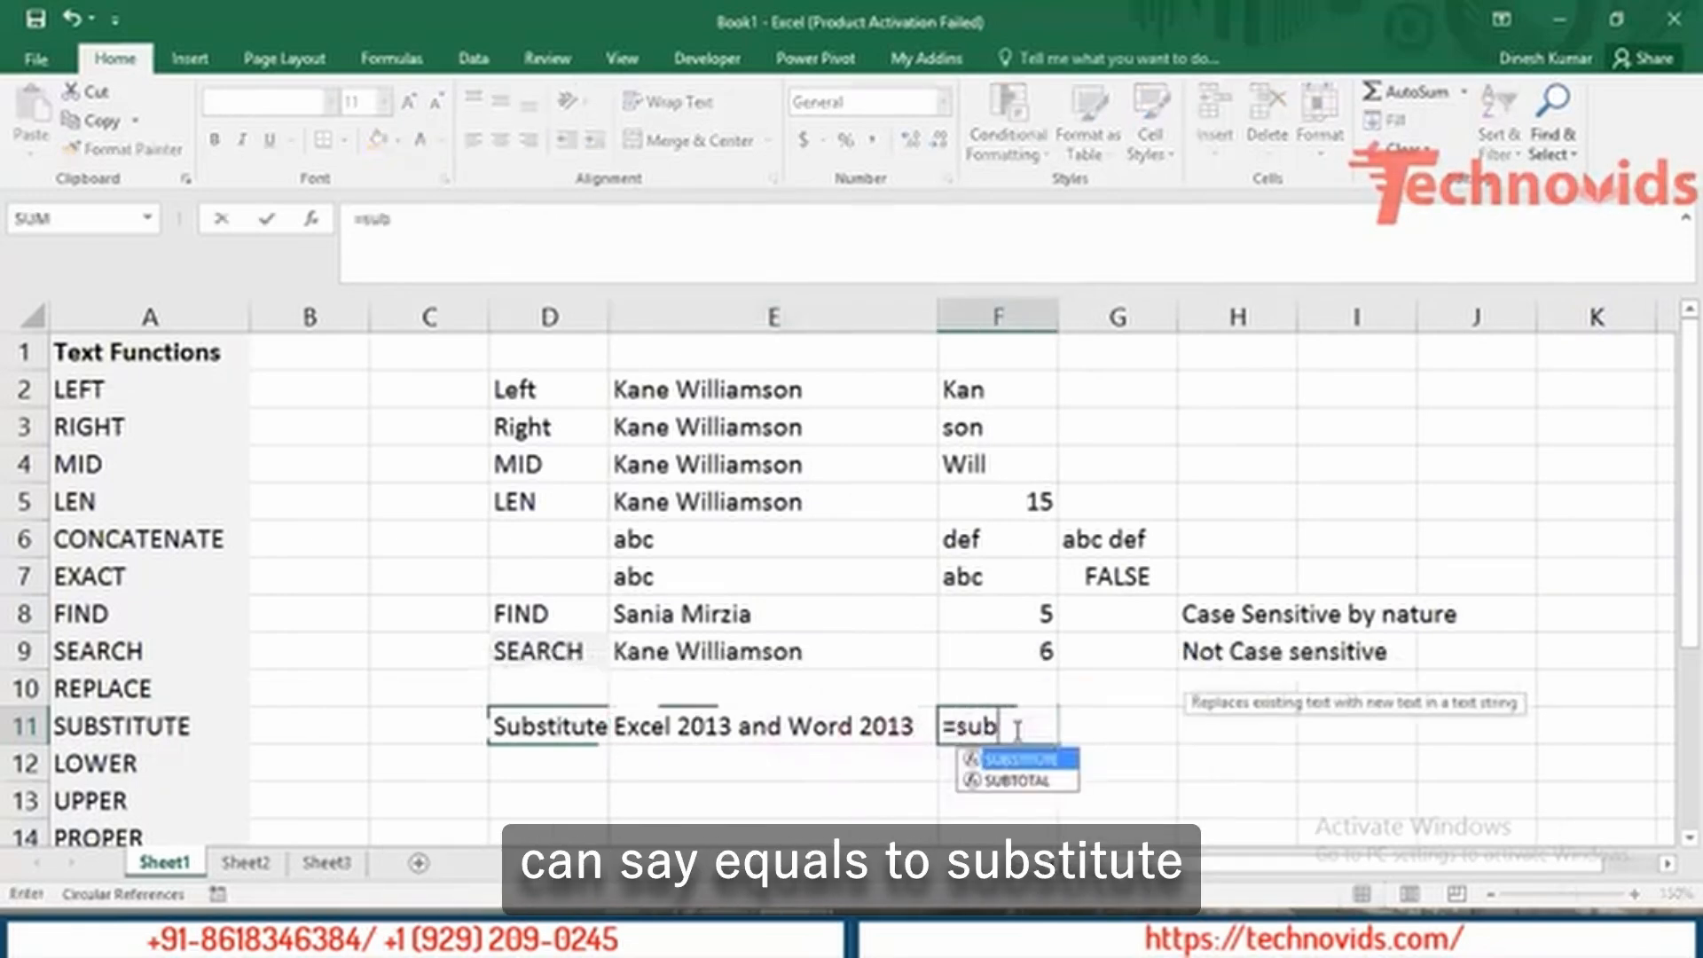
{"action": "key", "text": "Tab"}
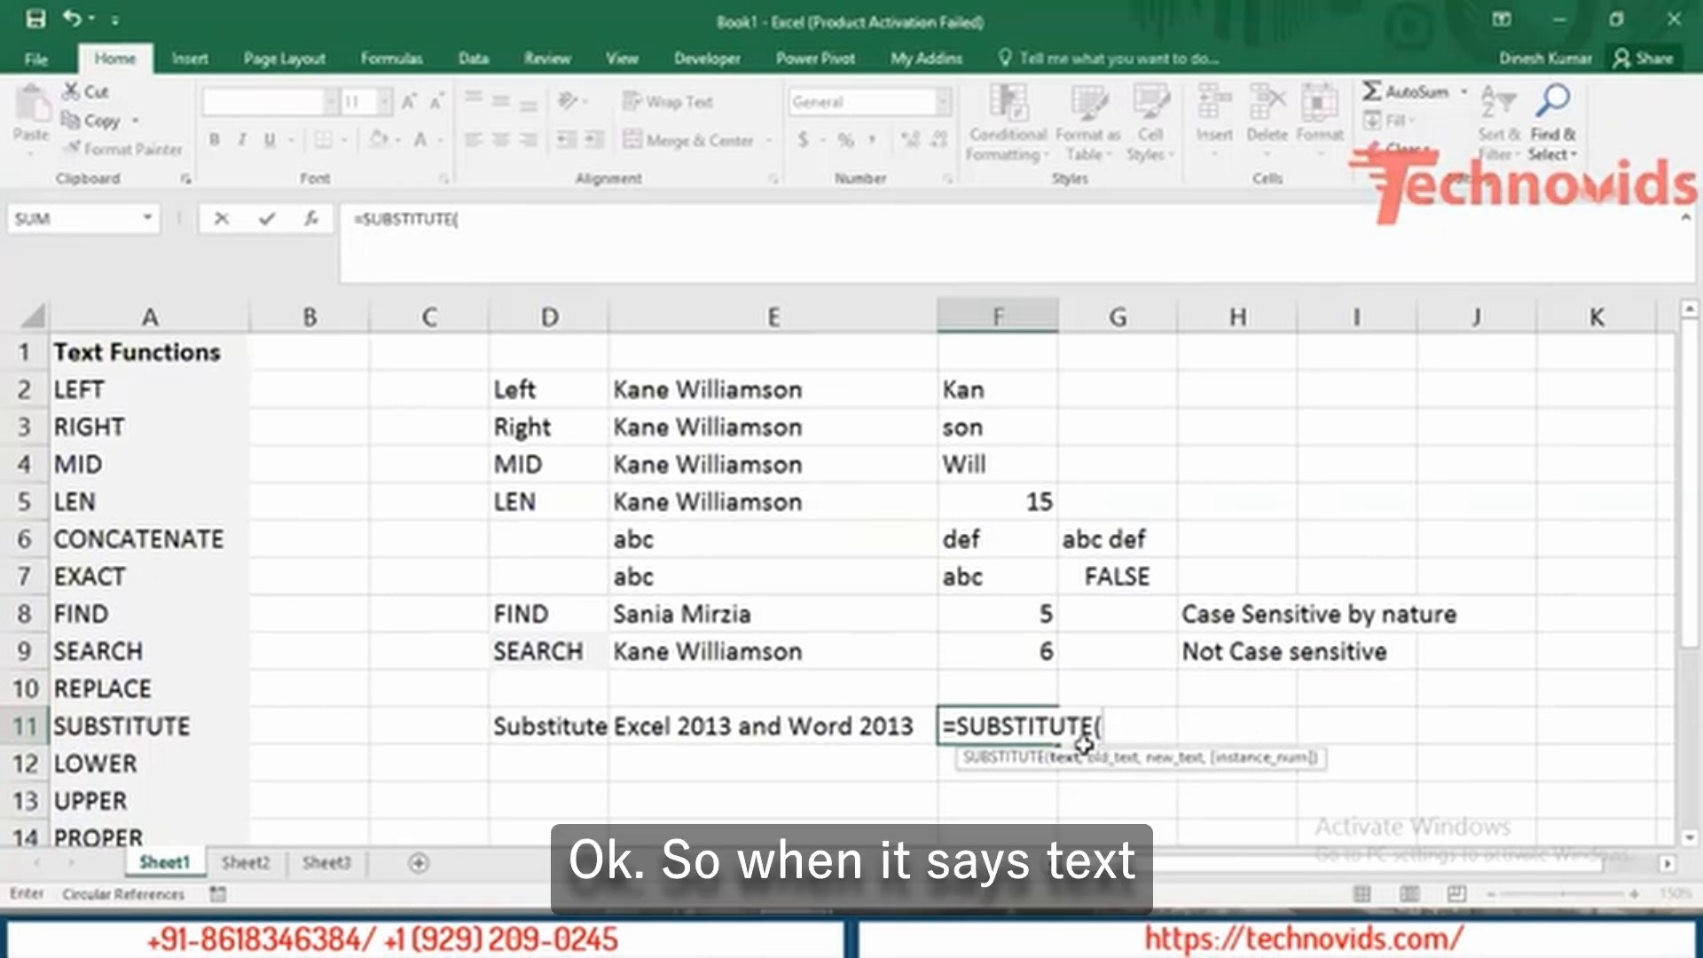
{"action": "left_click", "coordinate": [719, 727]}
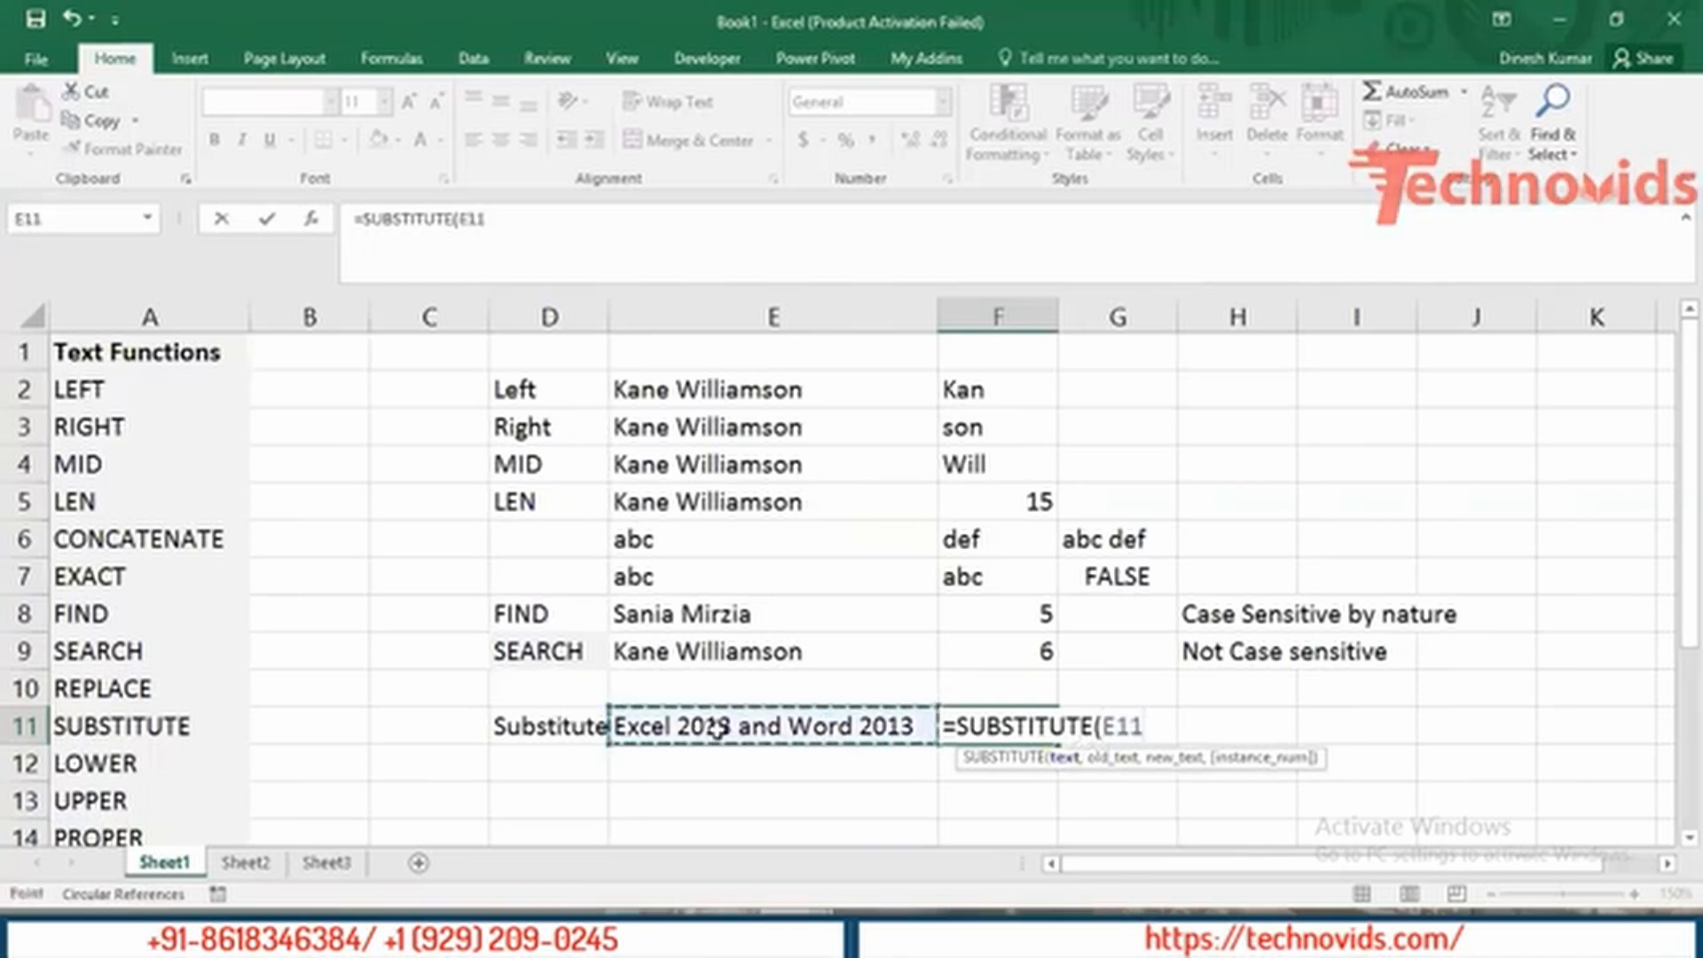
{"action": "type", "text": ","}
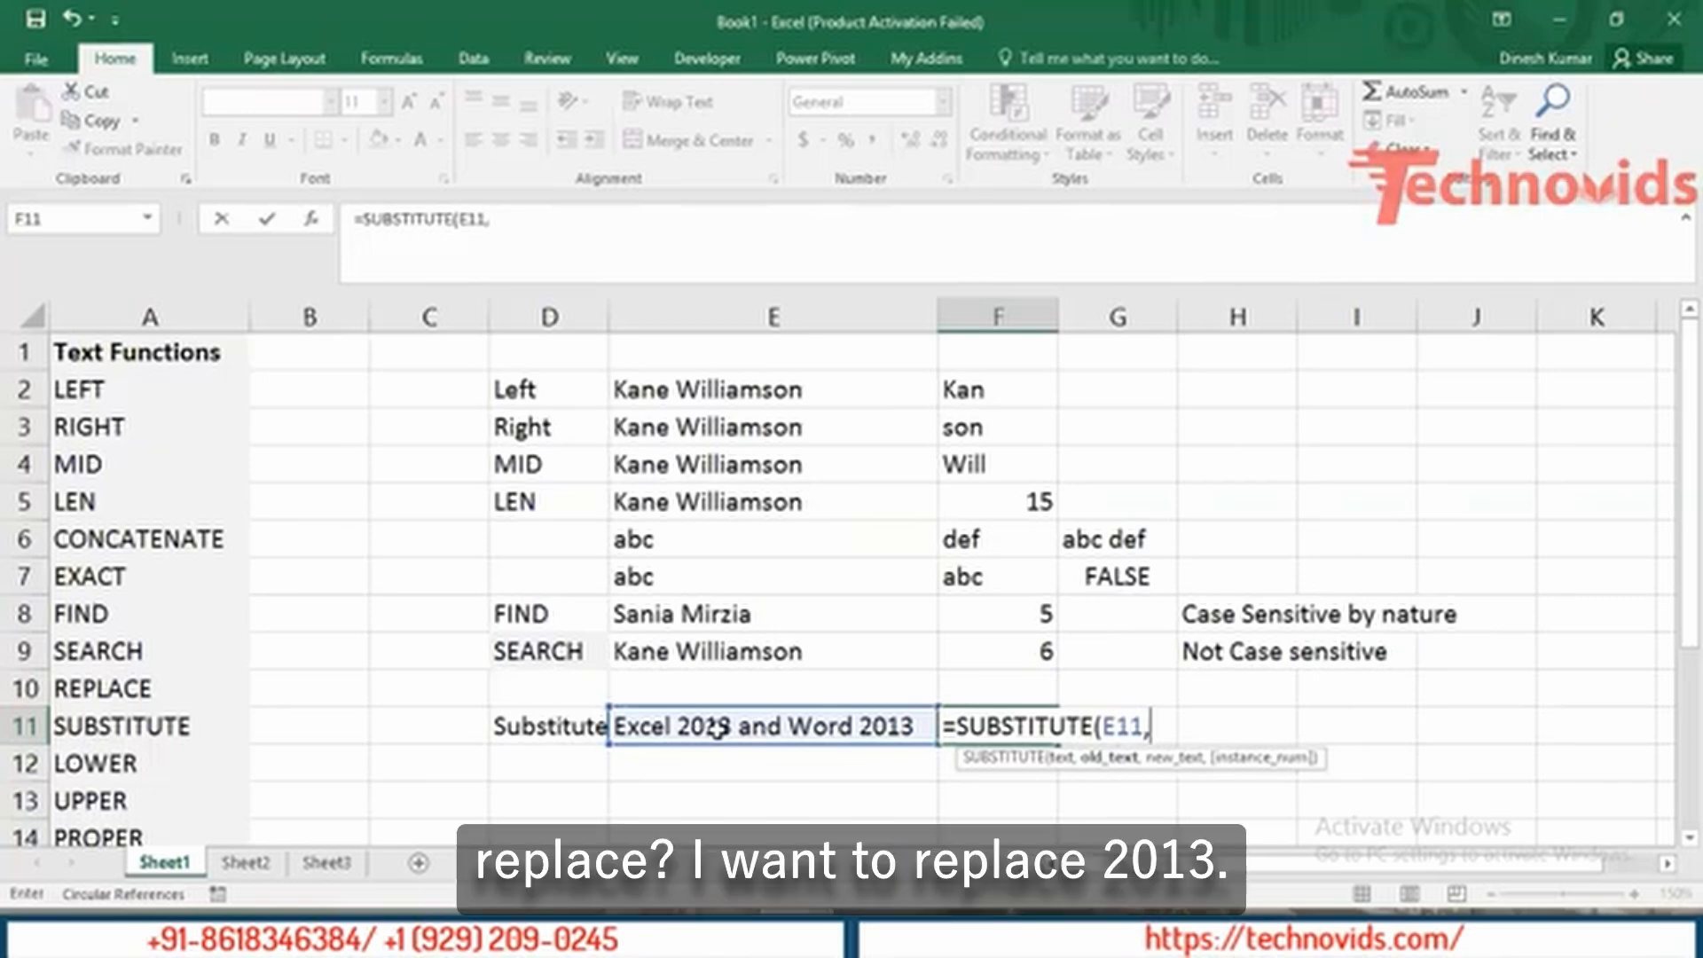
{"action": "type", "text": "\"2013\","}
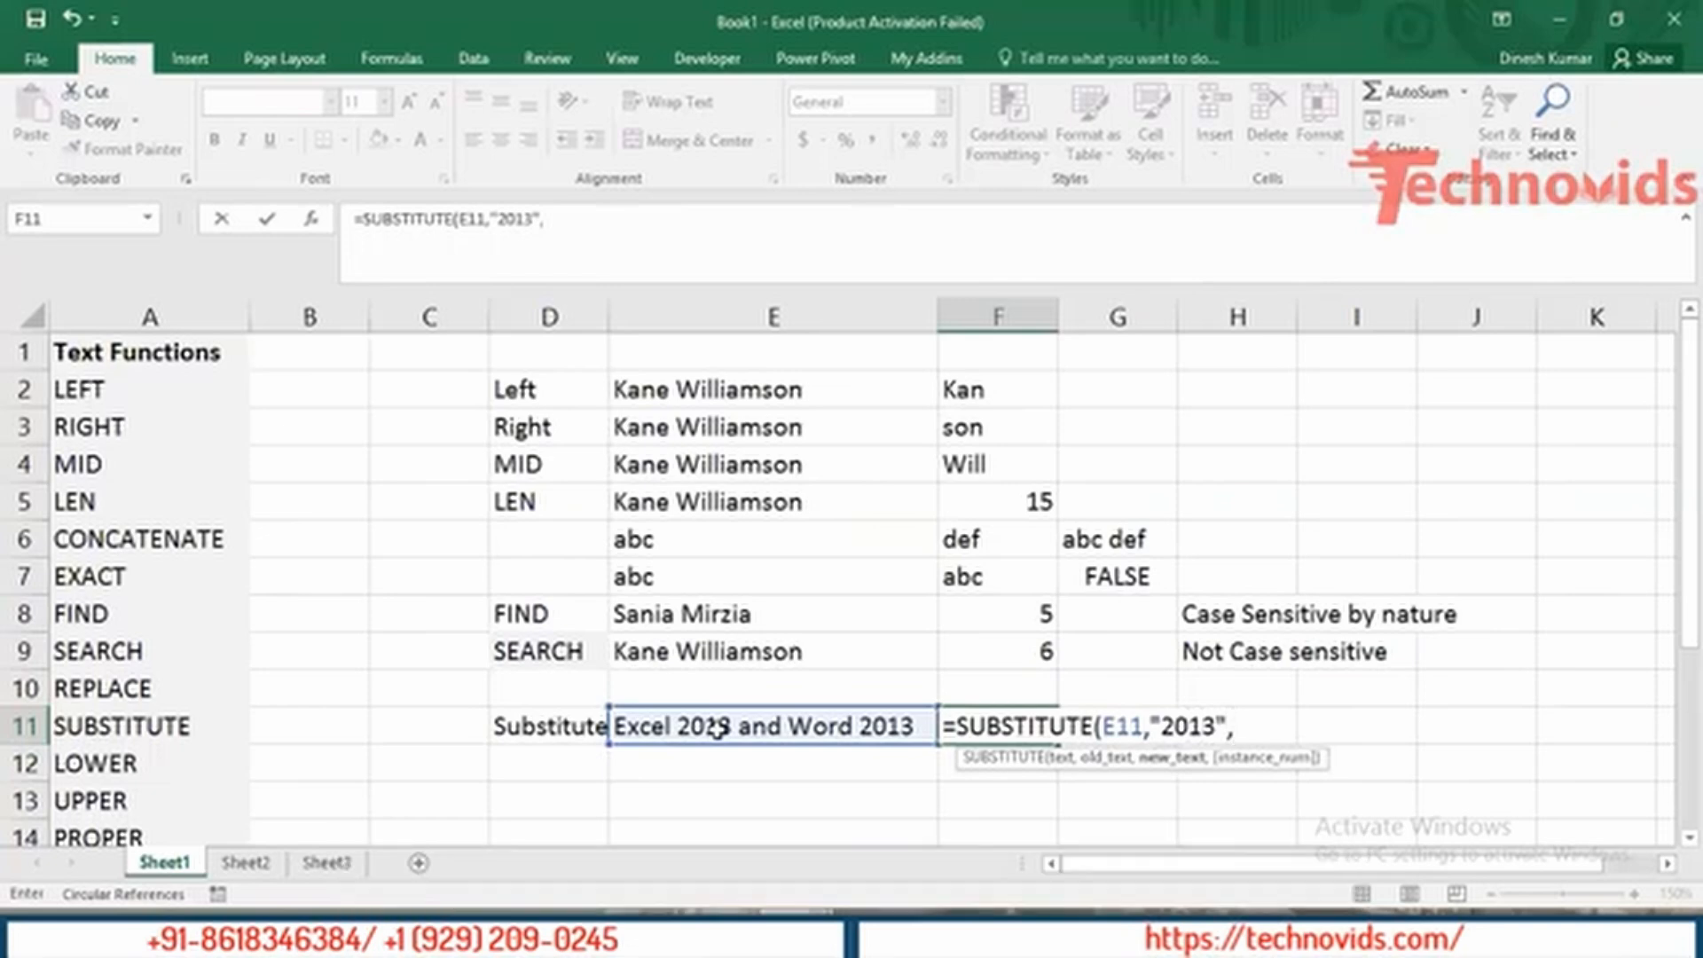
{"action": "type", "text": "\"2013"}
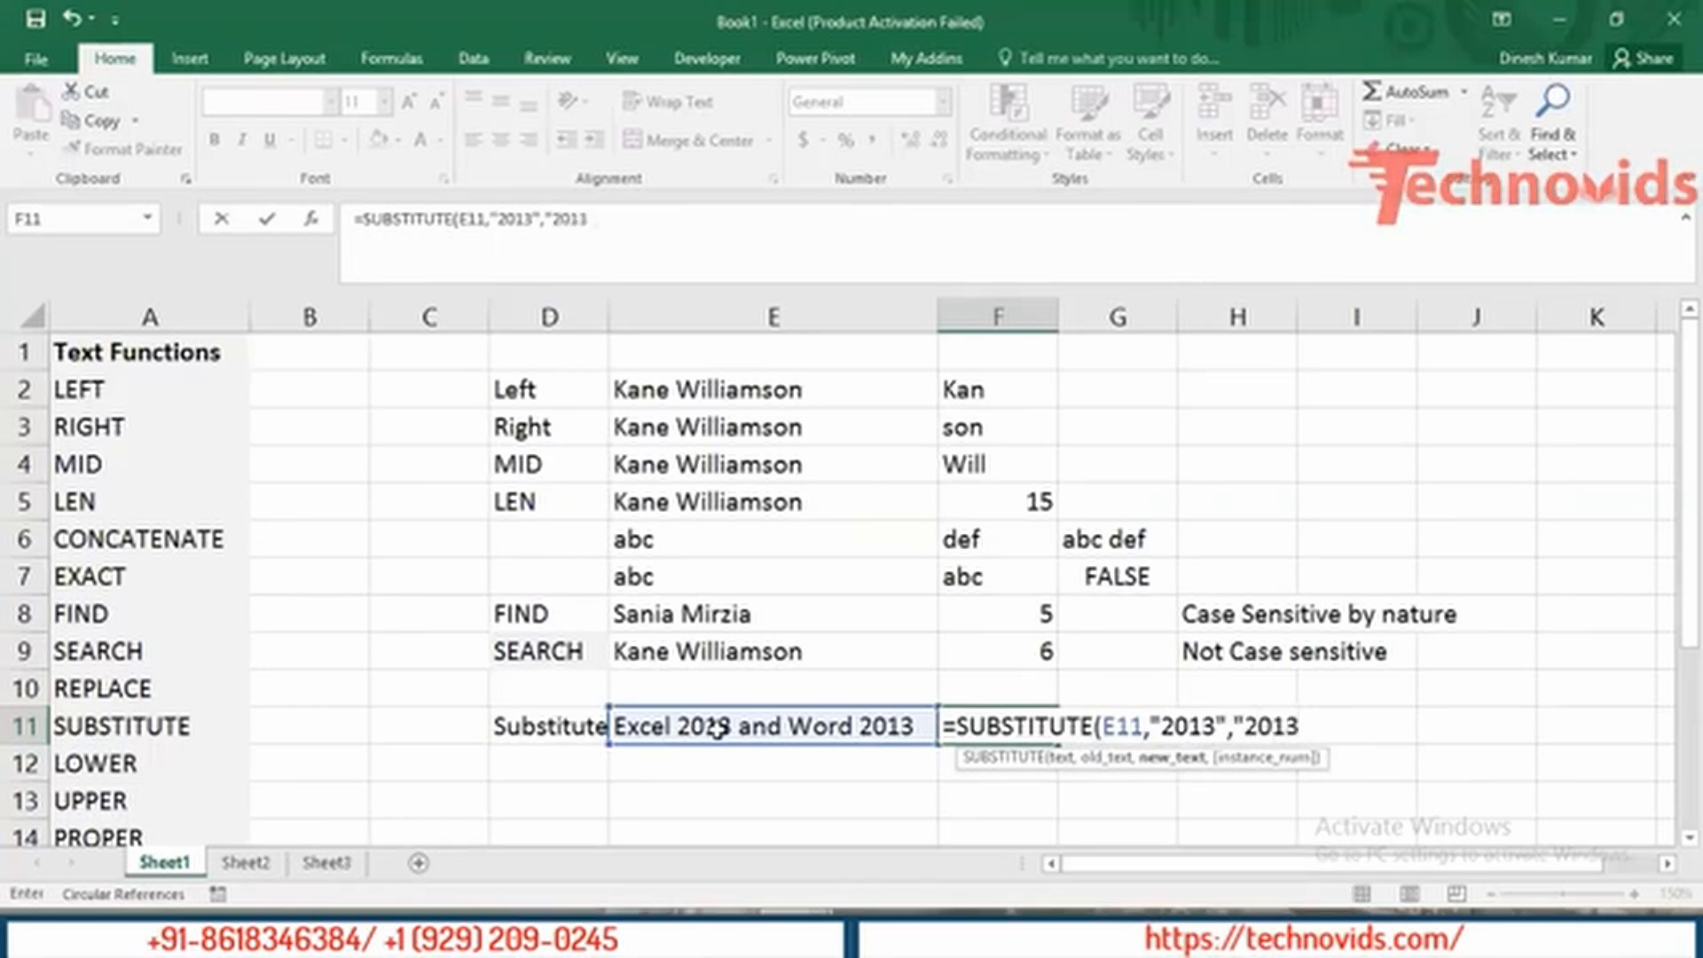
{"action": "key", "text": "BackSpace"}
{"action": "type", "text": "6"}
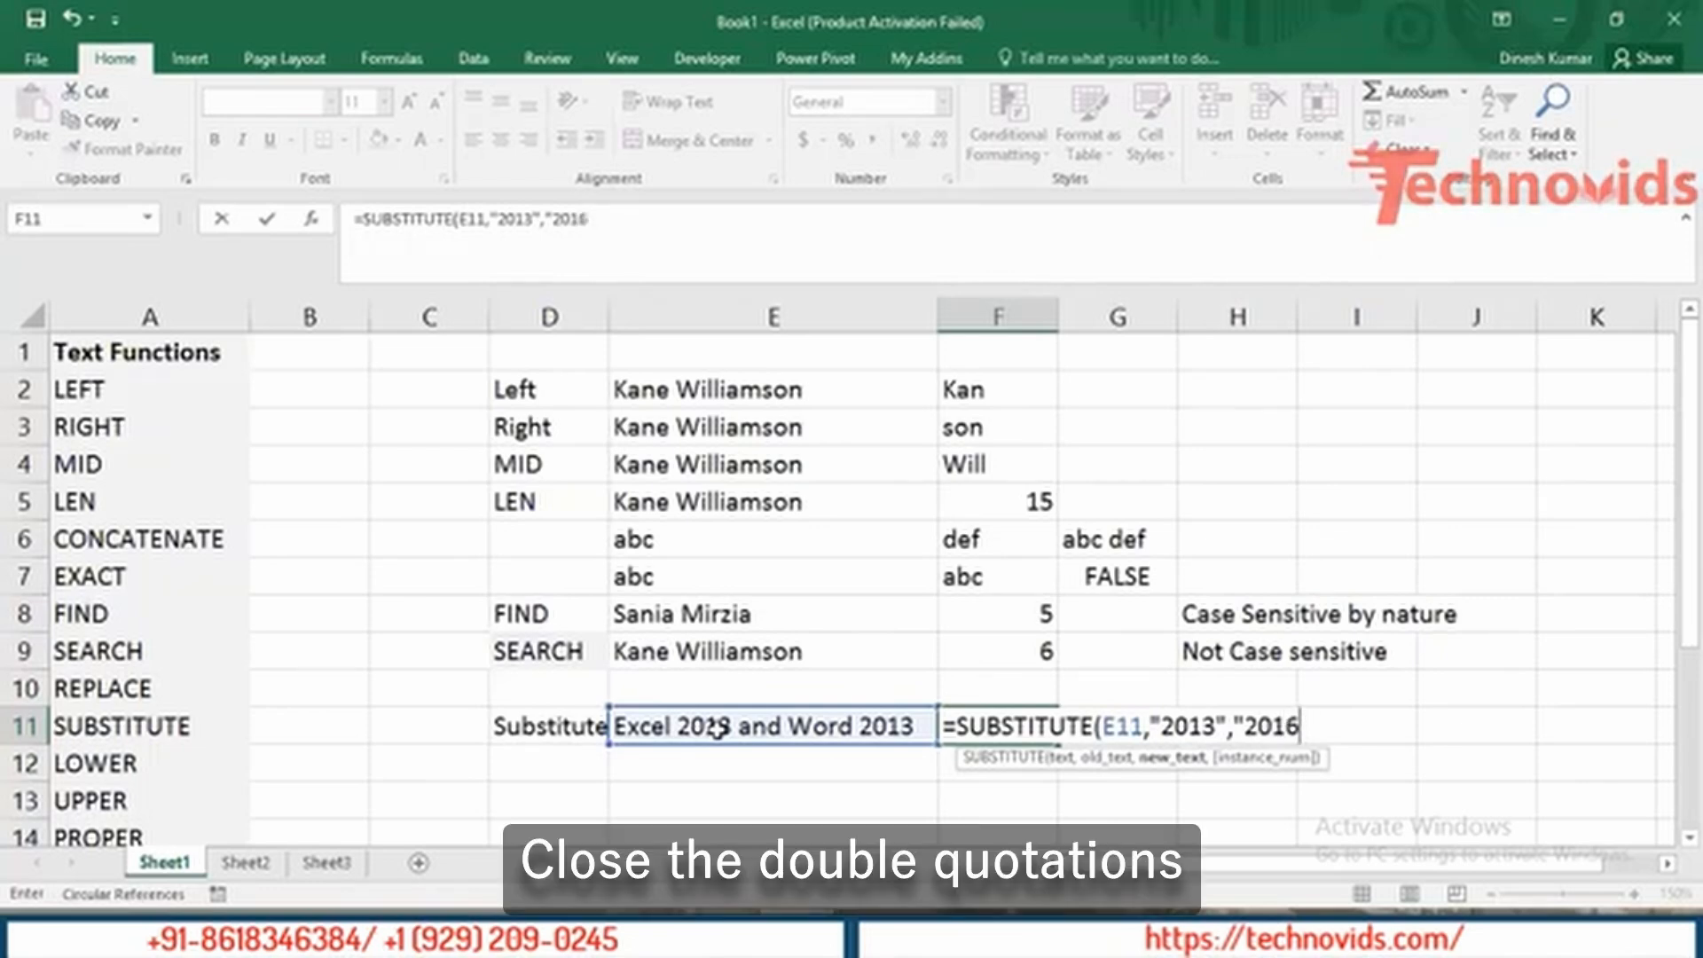
{"action": "type", "text": "\""}
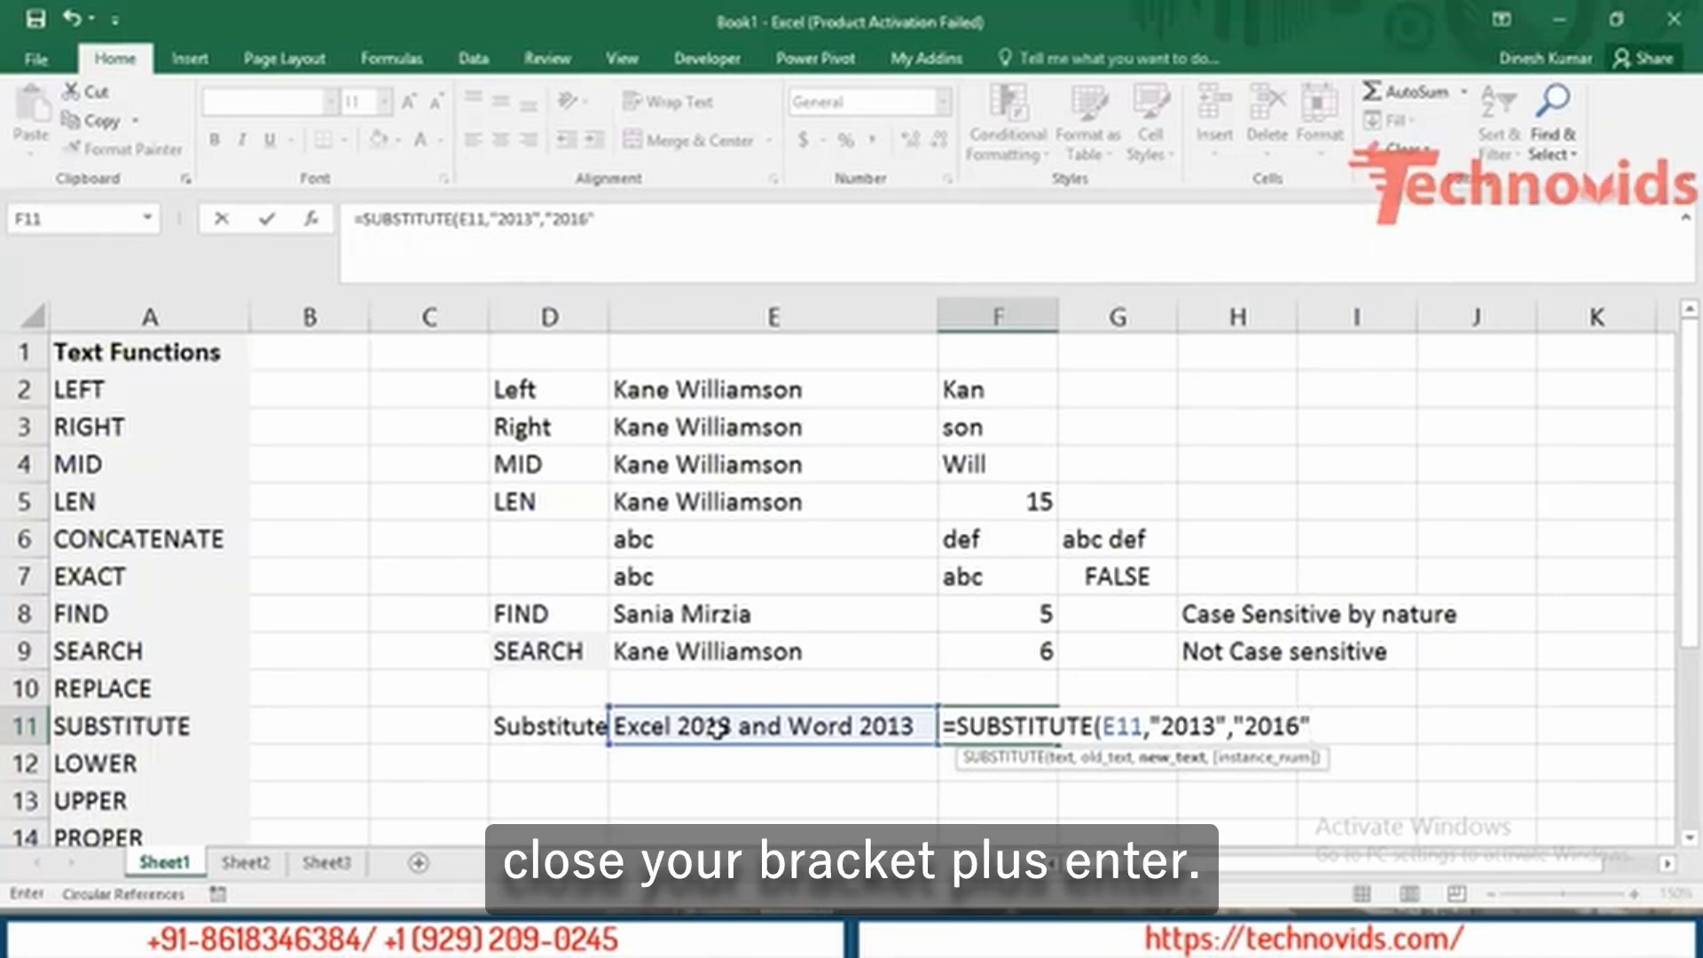
{"action": "type", "text": ")"}
{"action": "key", "text": "Return"}
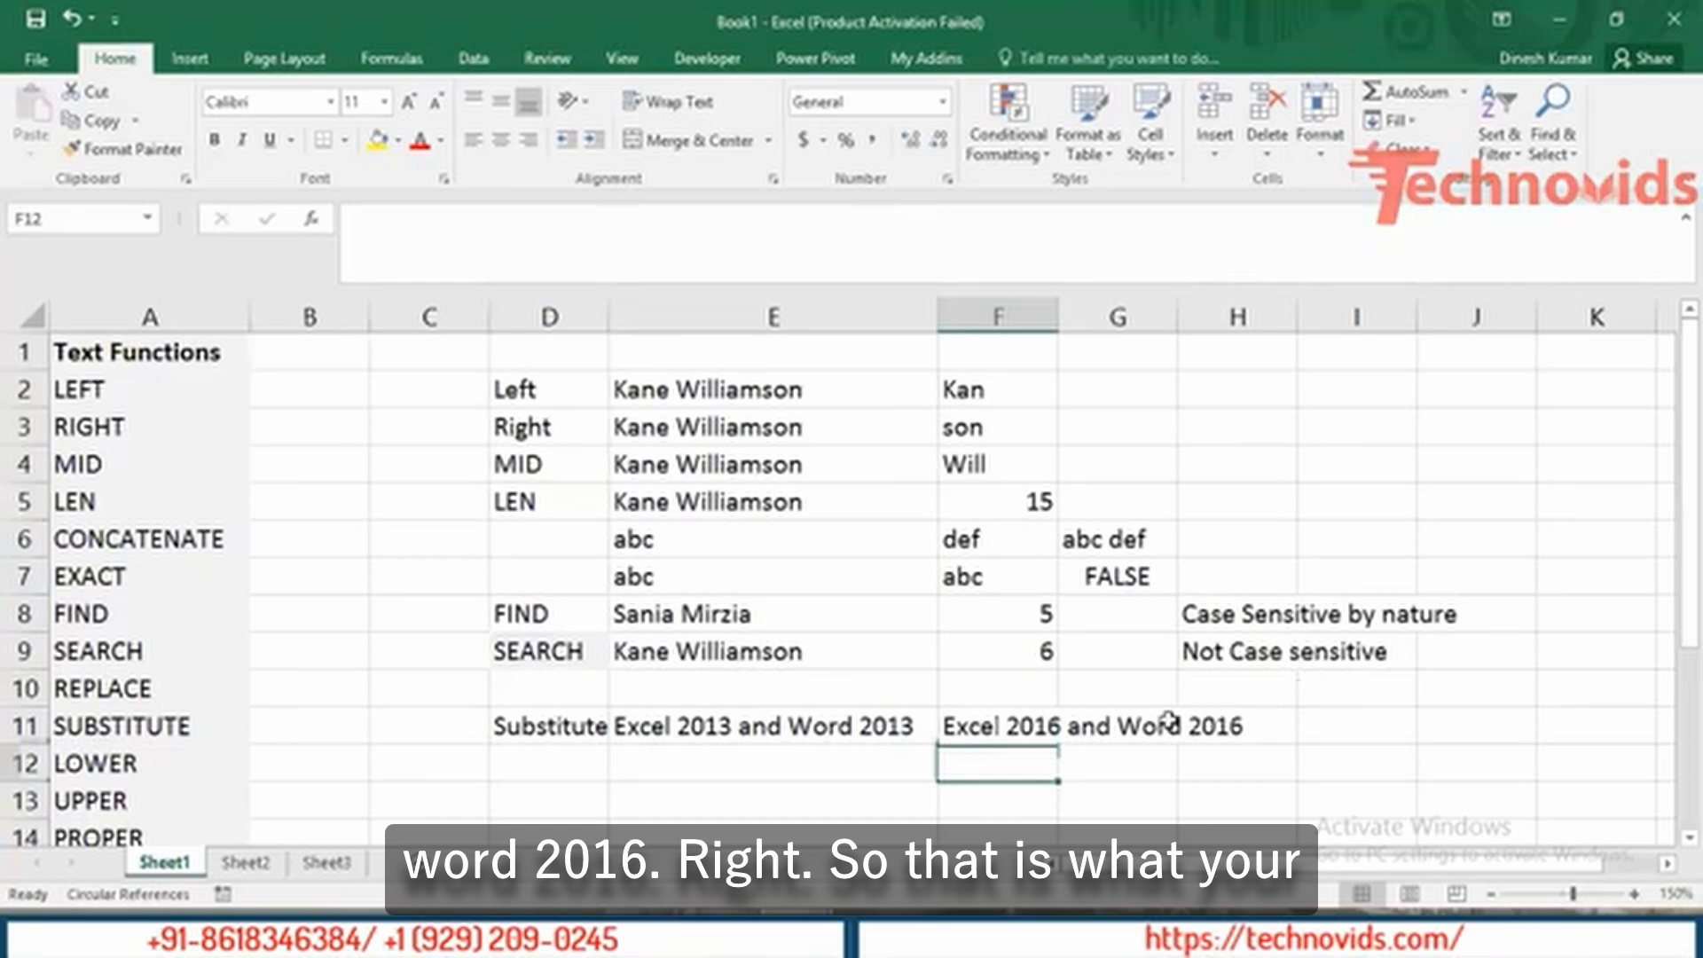
Change F11 to =SUBSTITUTE(E11,"2013","2016",2) so only the second 2013 is replaced.
{"action": "double_click", "coordinate": [984, 726]}
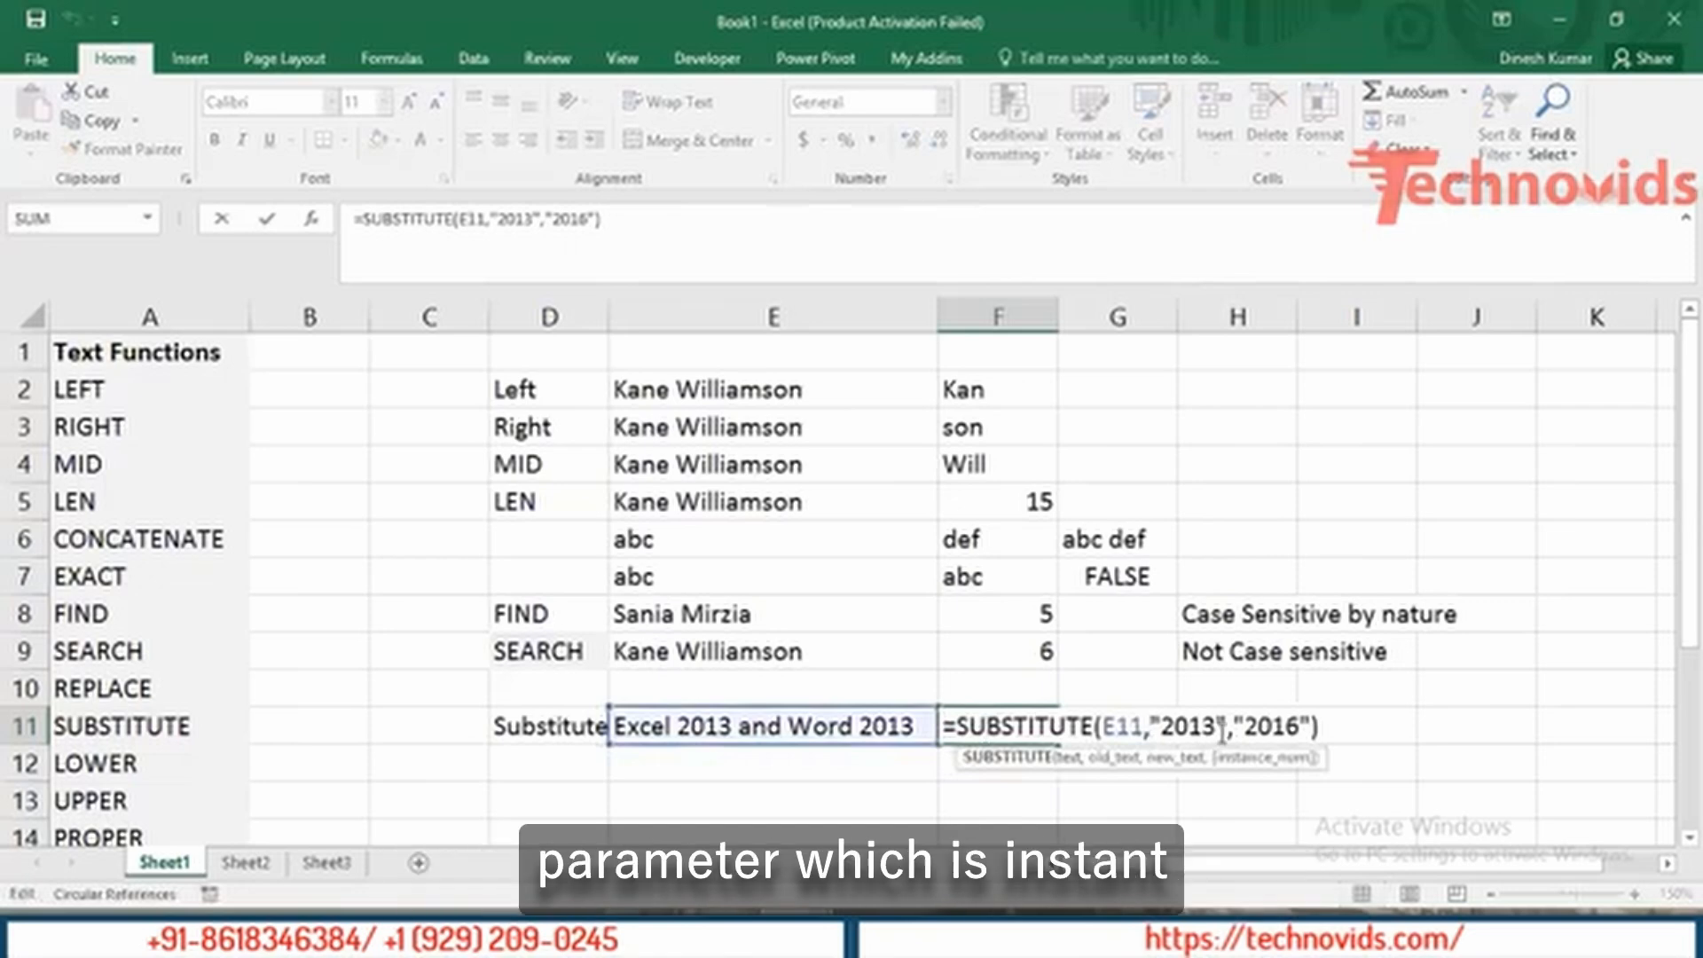
{"action": "left_click", "coordinate": [1339, 727]}
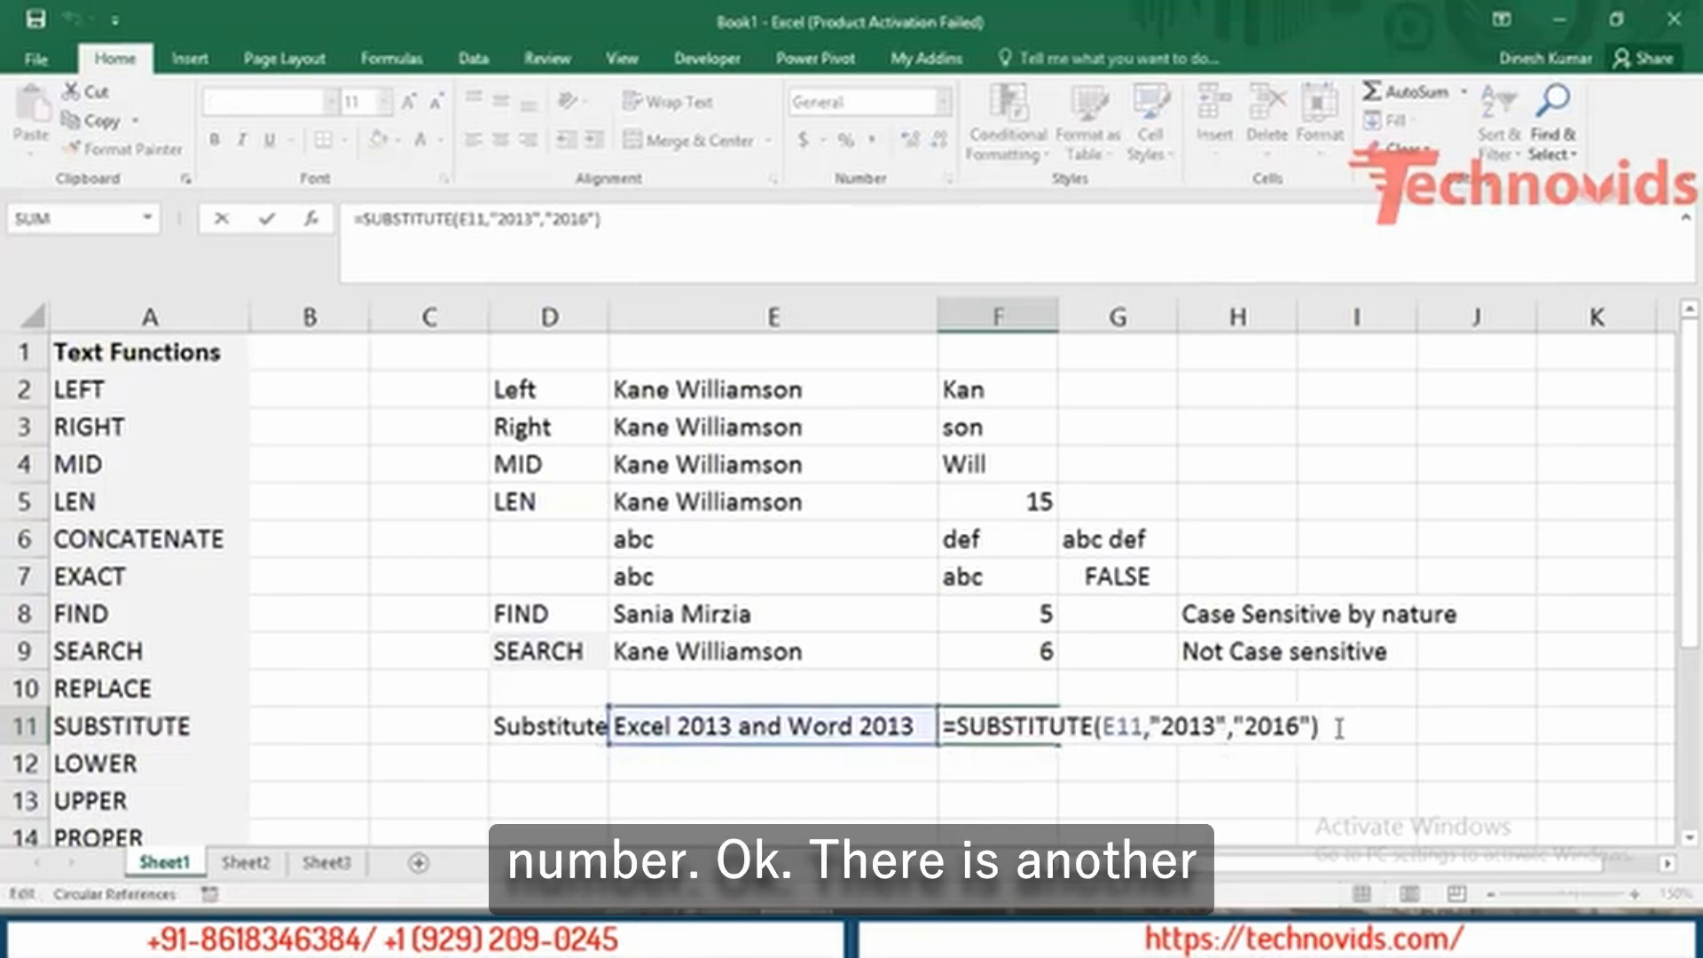
{"action": "key", "text": "BackSpace"}
{"action": "type", "text": ","}
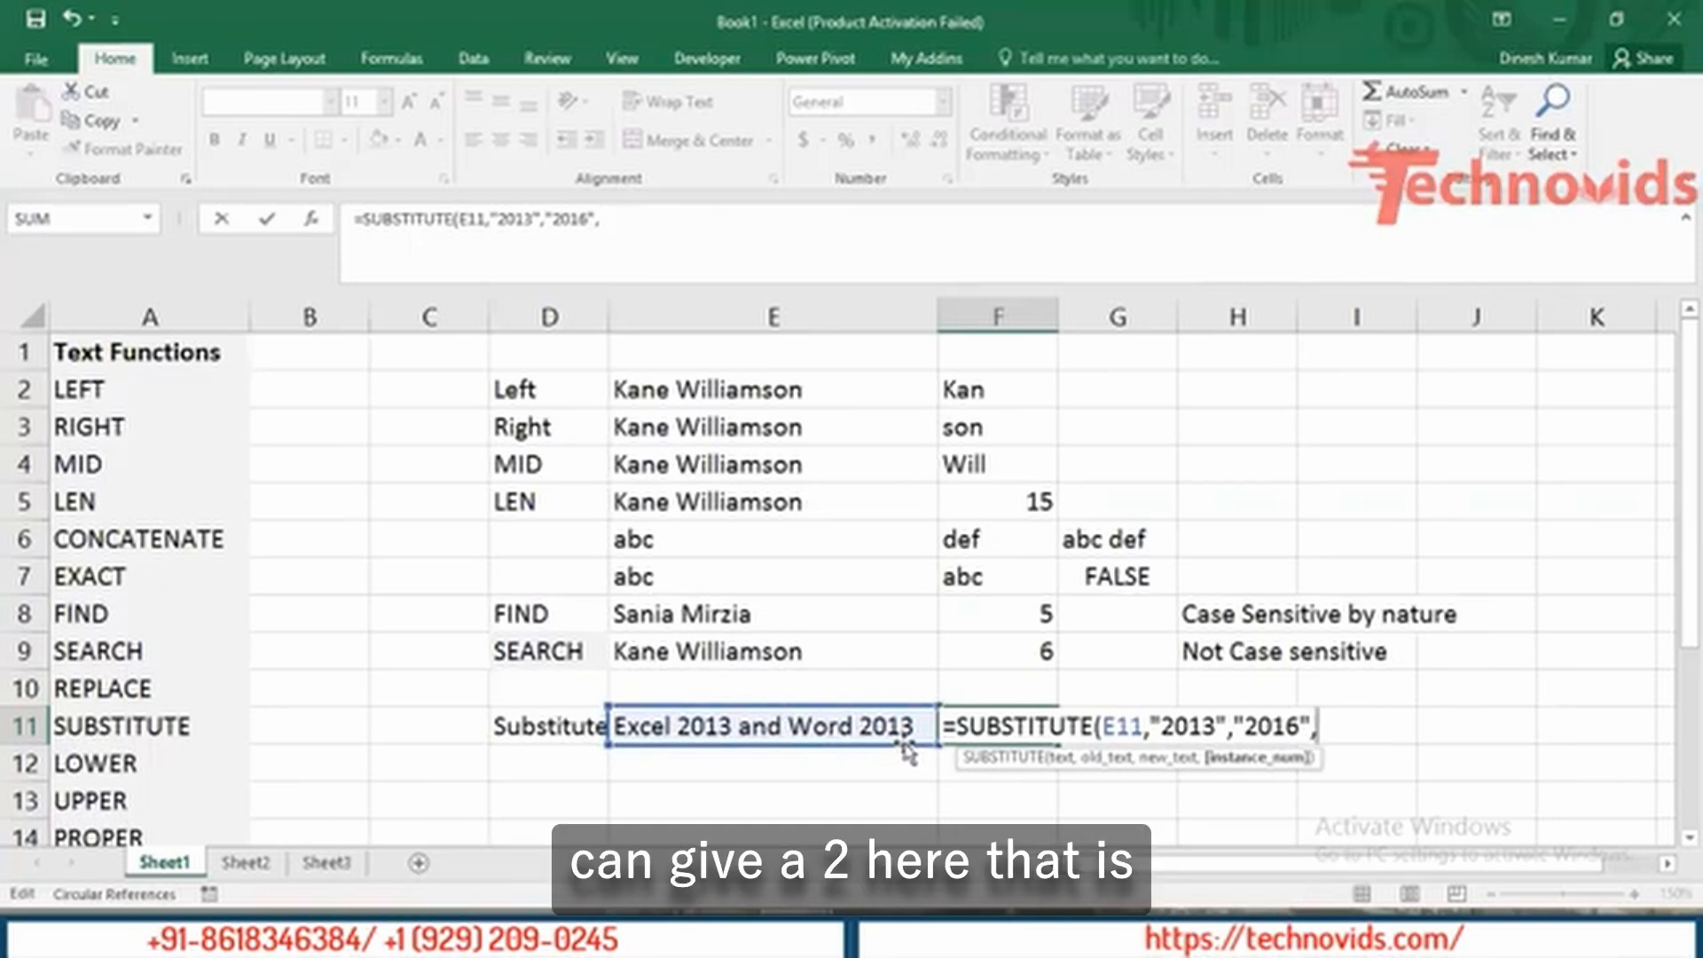
{"action": "type", "text": "2"}
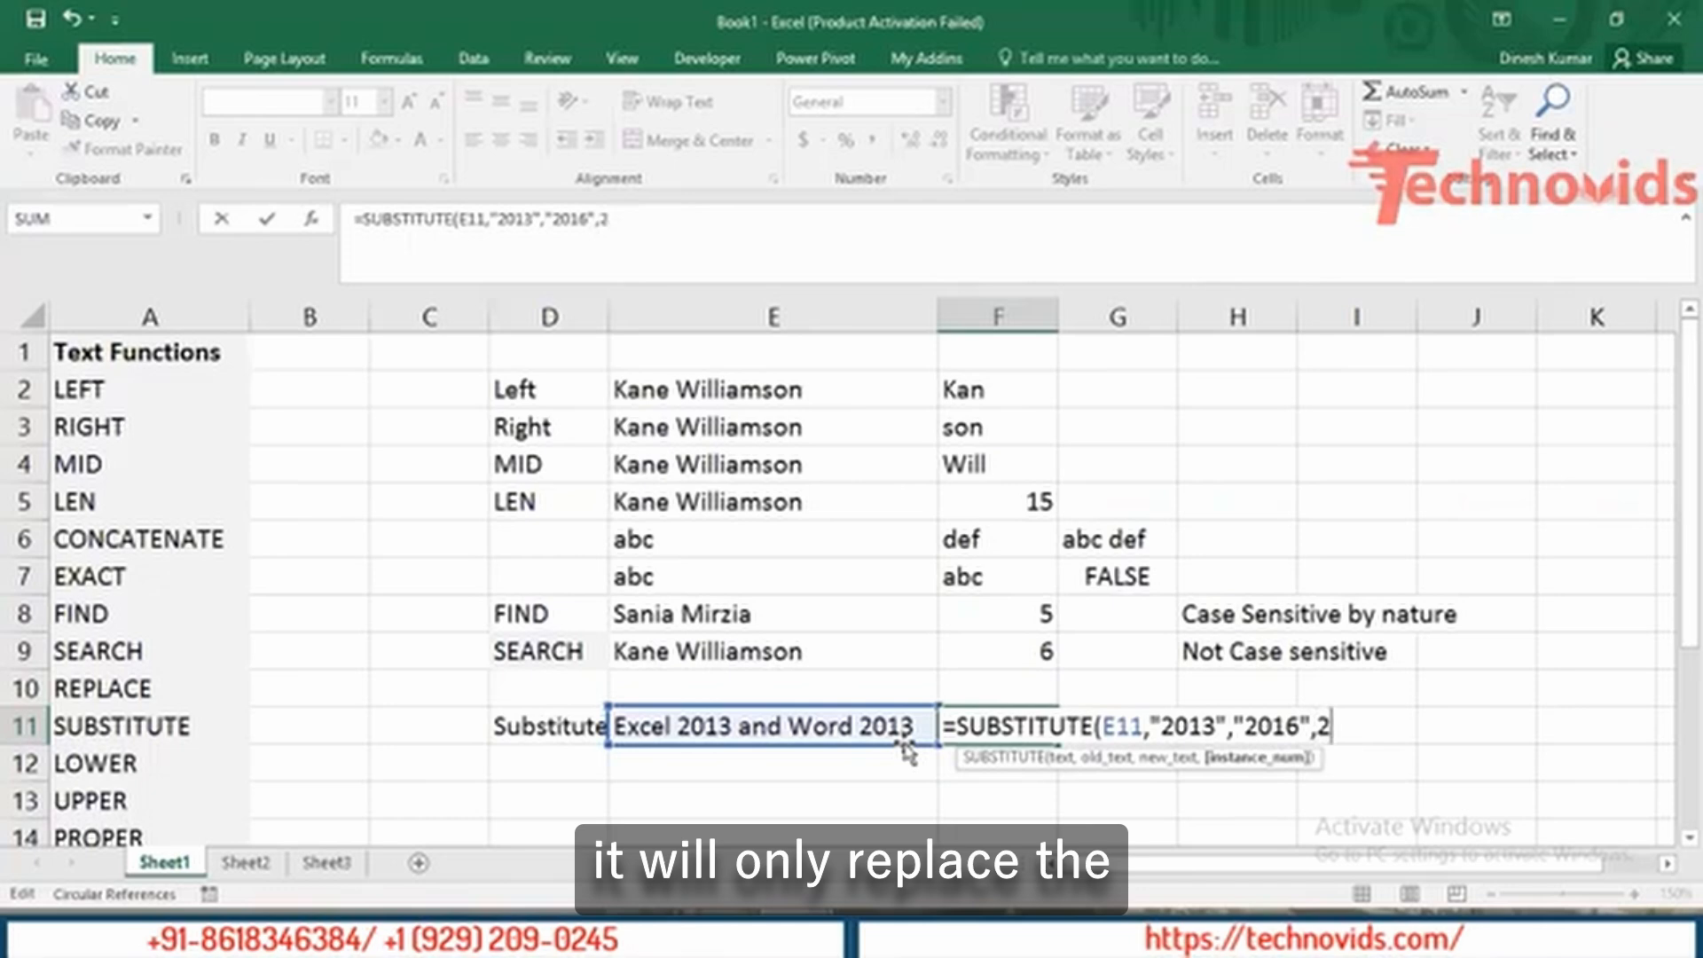
{"action": "type", "text": ")"}
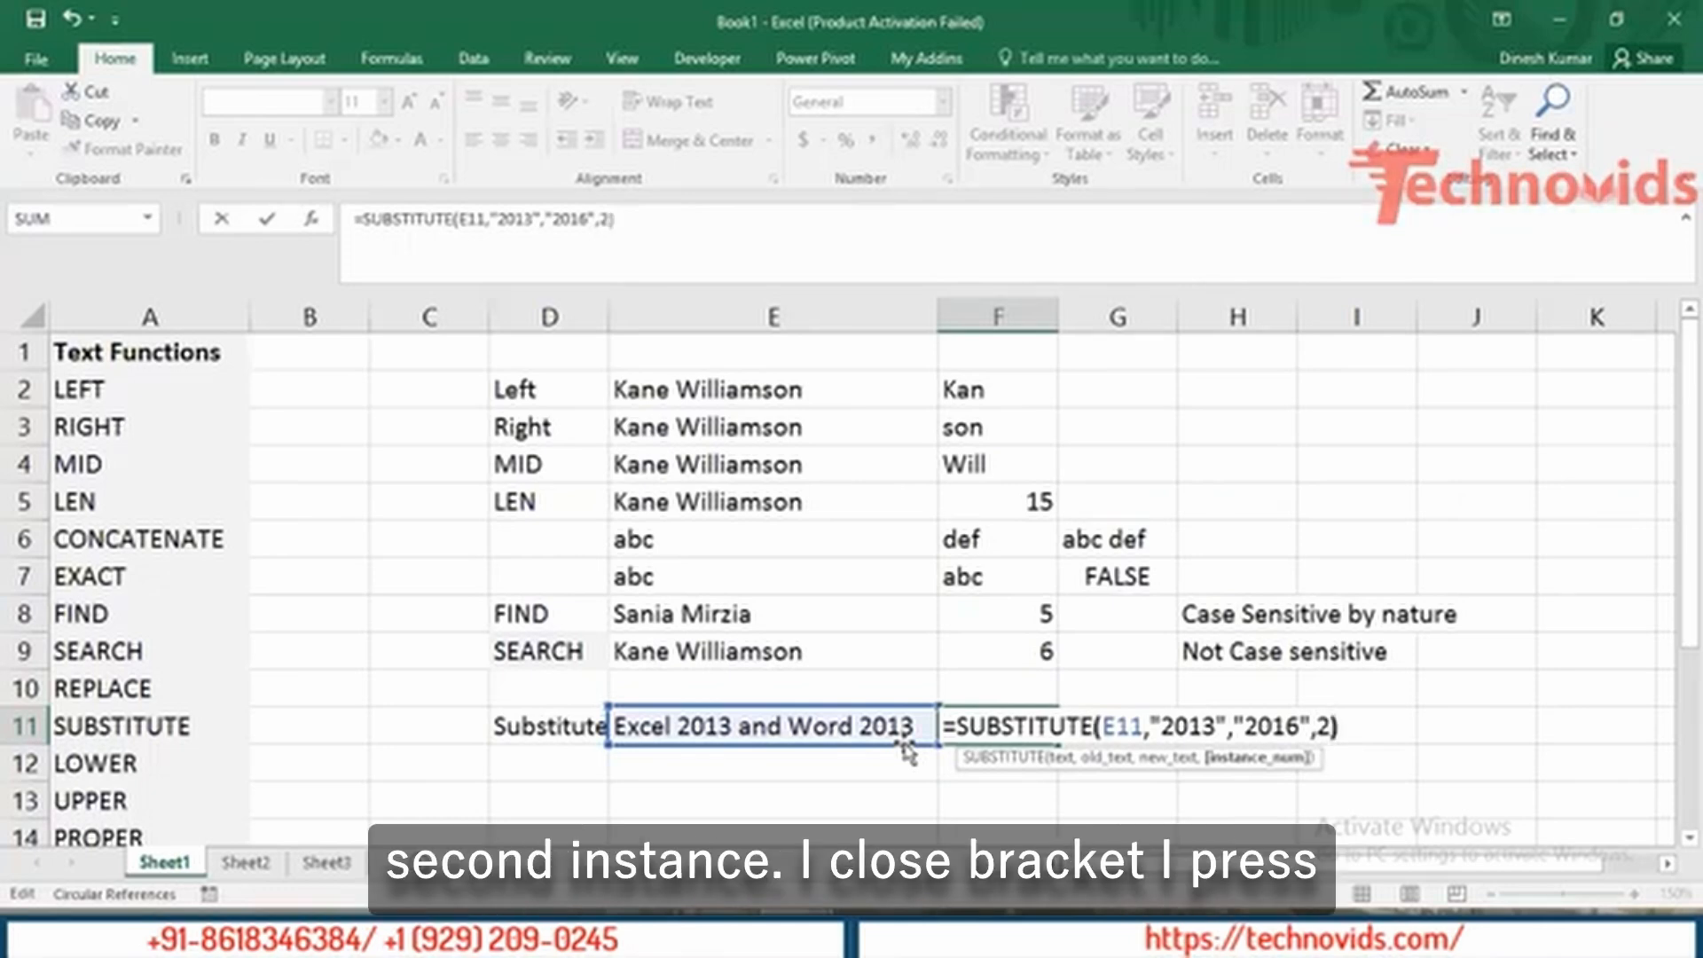
{"action": "key", "text": "Return"}
{"action": "key", "text": "Up"}
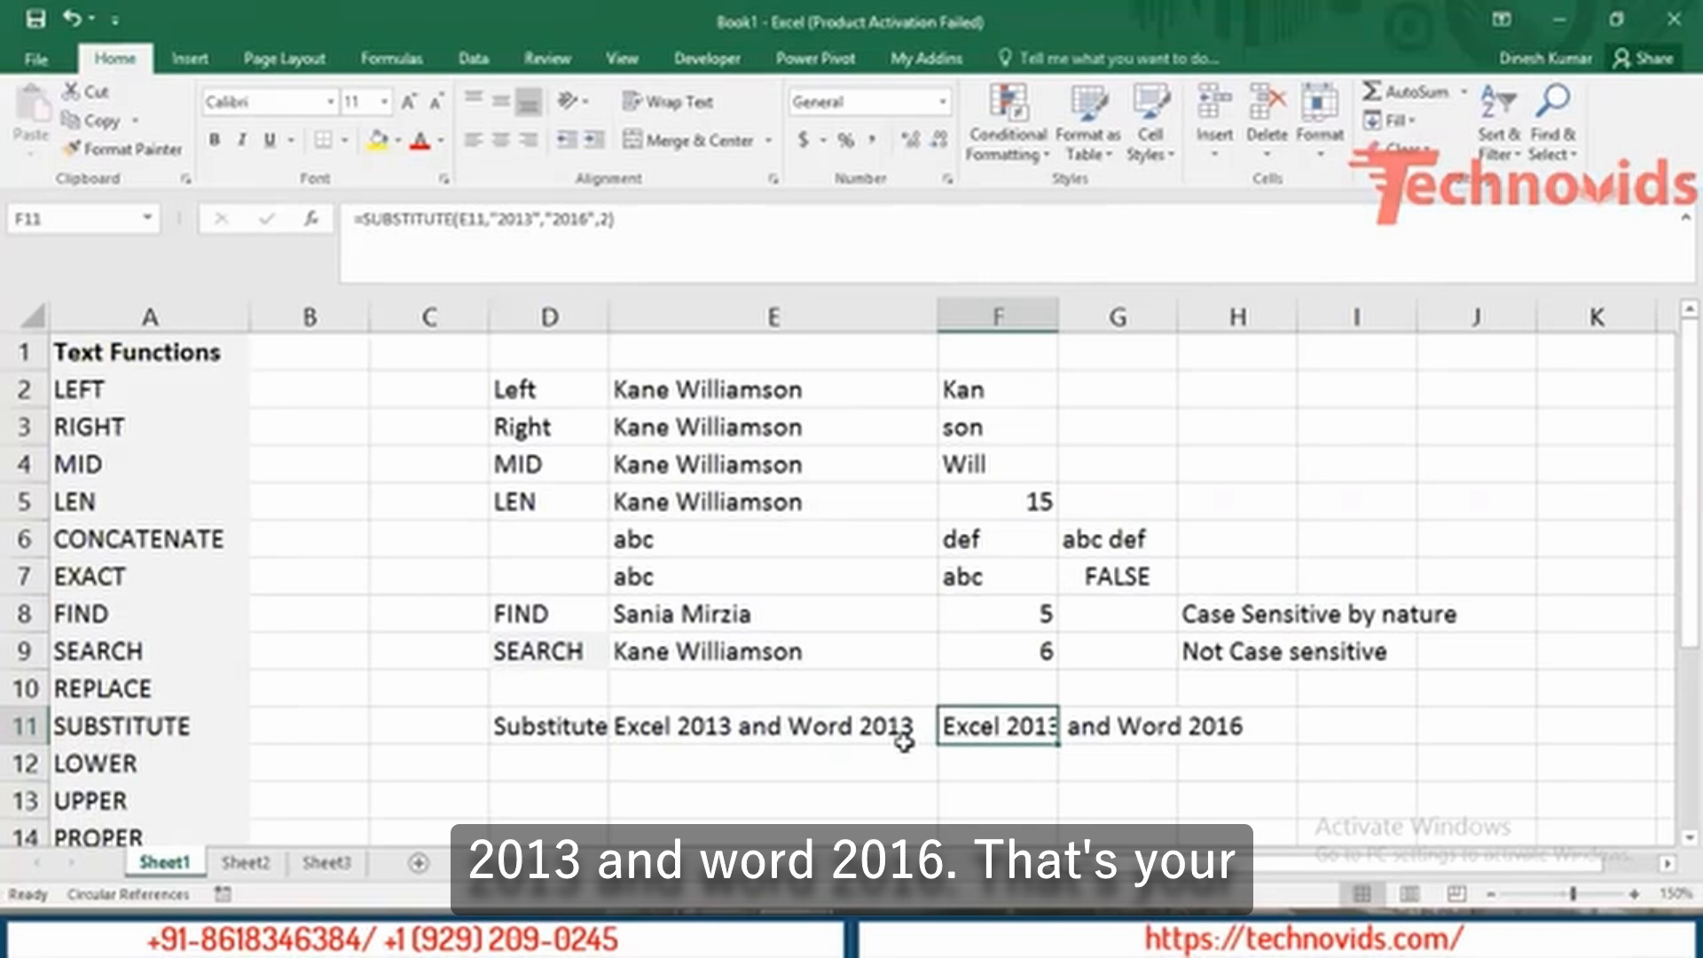
Enter the label 'Replace' in D10.
{"action": "key", "text": "Down"}
{"action": "key", "text": "Left"}
{"action": "key", "text": "Left"}
{"action": "key", "text": "Left"}
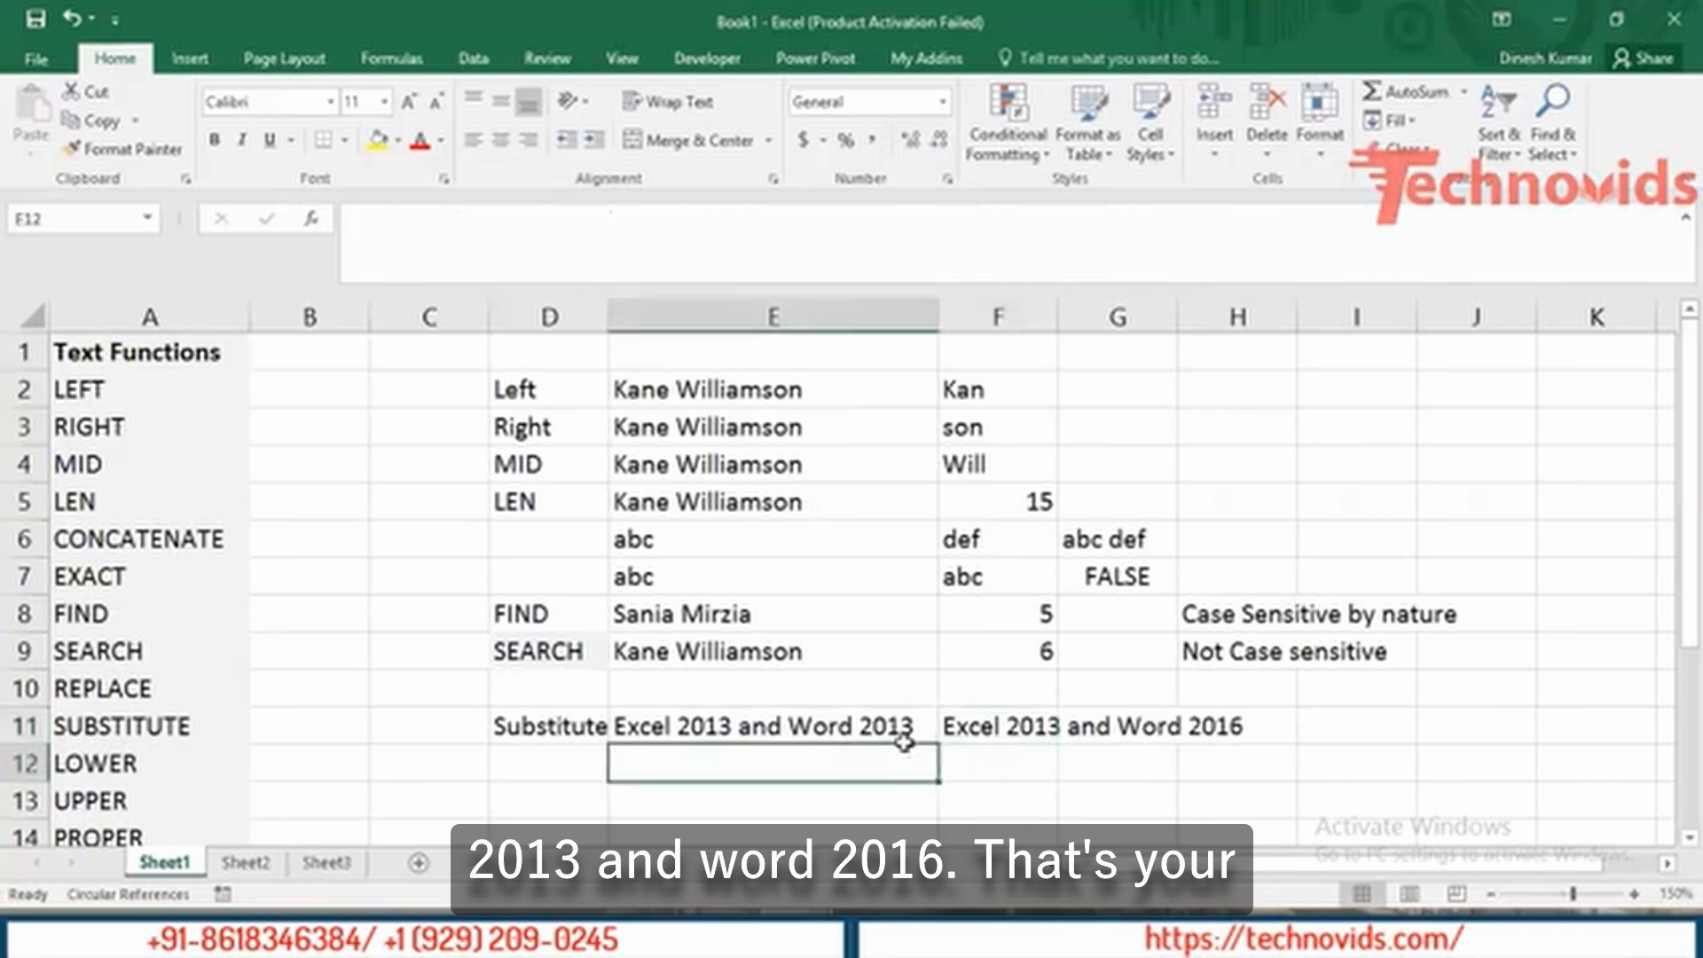
{"action": "key", "text": "Right"}
{"action": "key", "text": "Up"}
{"action": "key", "text": "Up"}
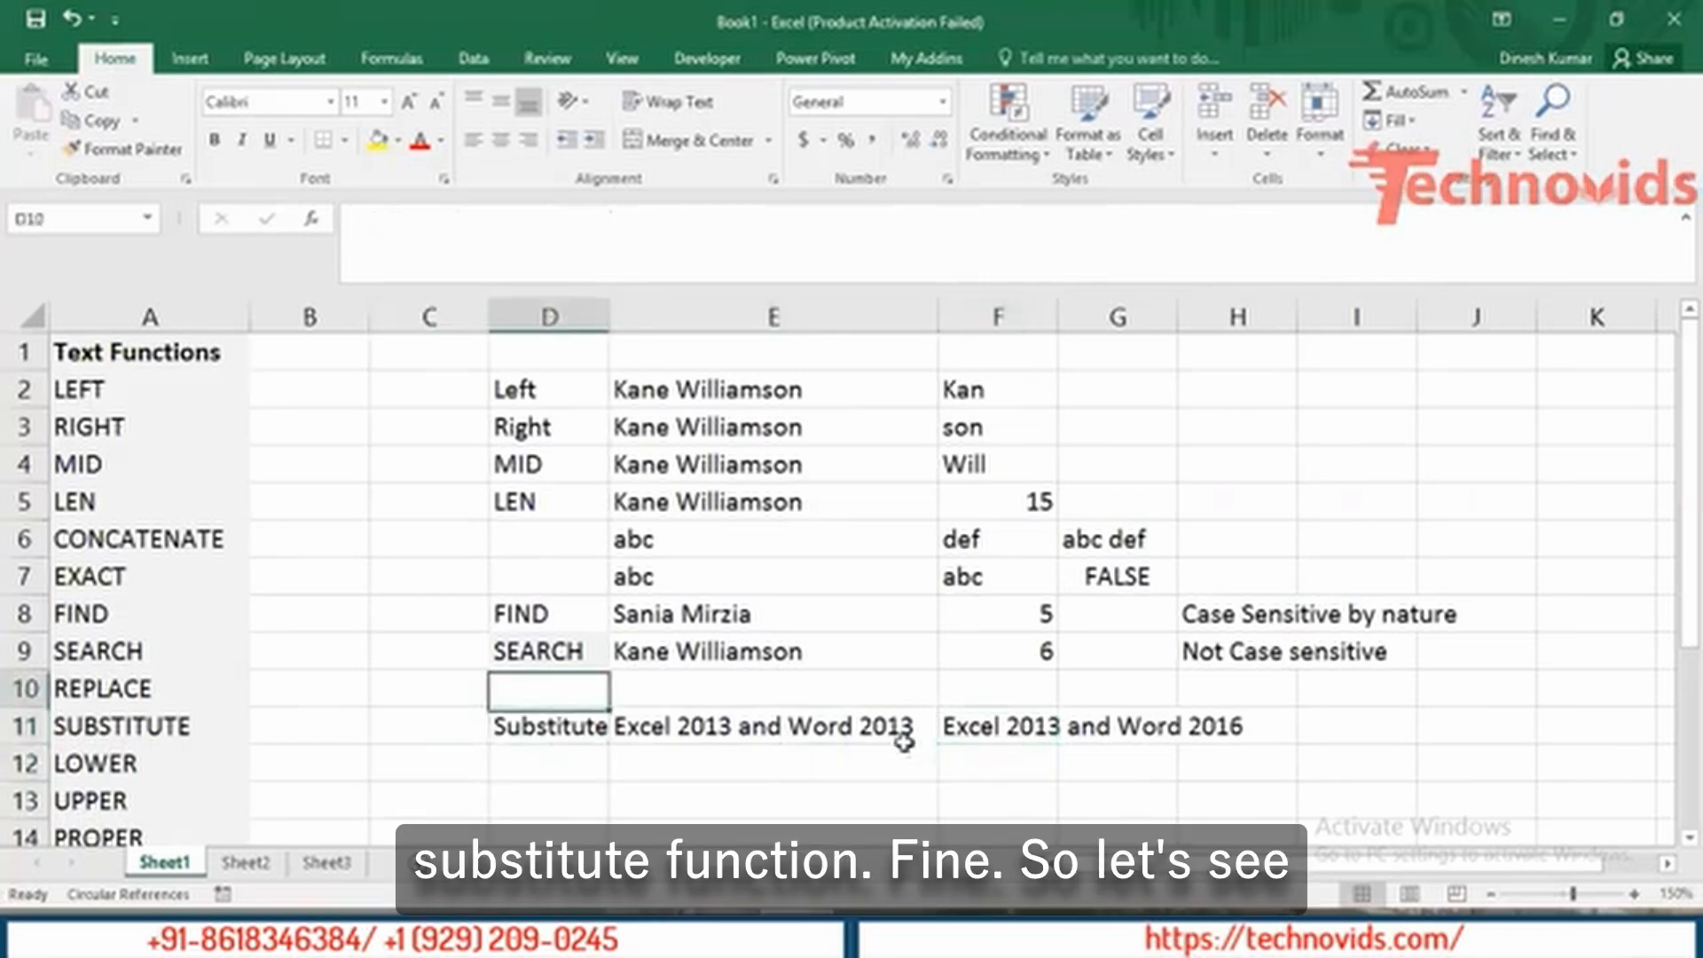
{"action": "type", "text": "Rel"}
{"action": "key", "text": "BackSpace"}
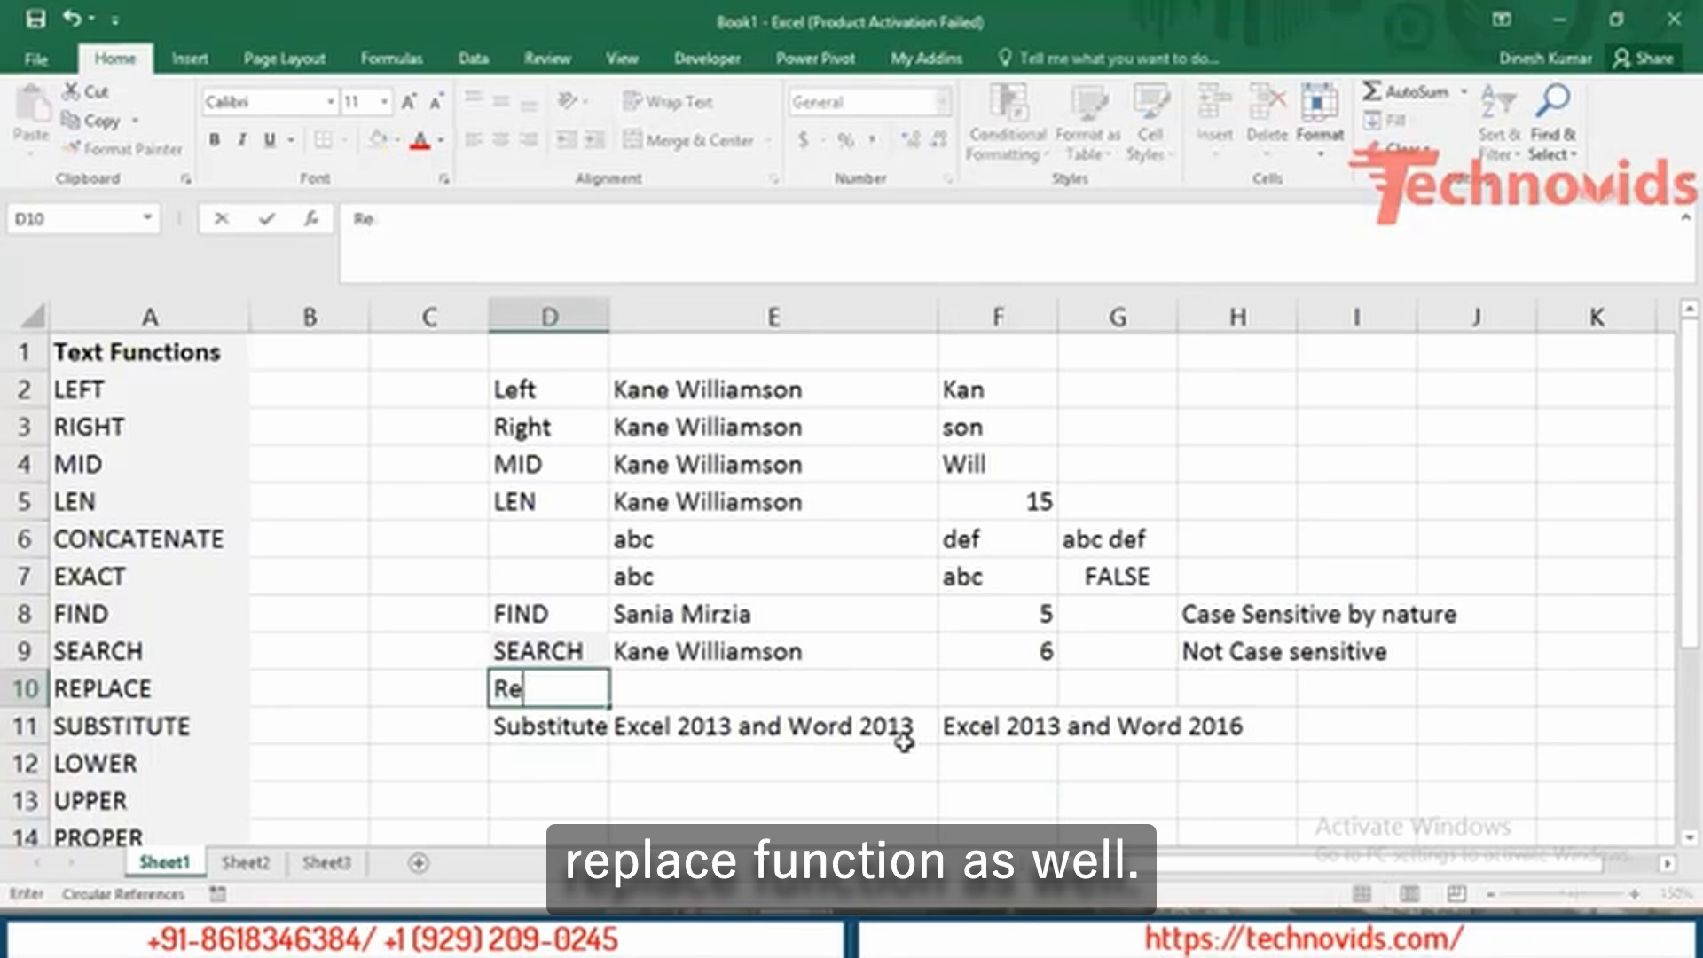
{"action": "type", "text": "place"}
{"action": "key", "text": "Tab"}
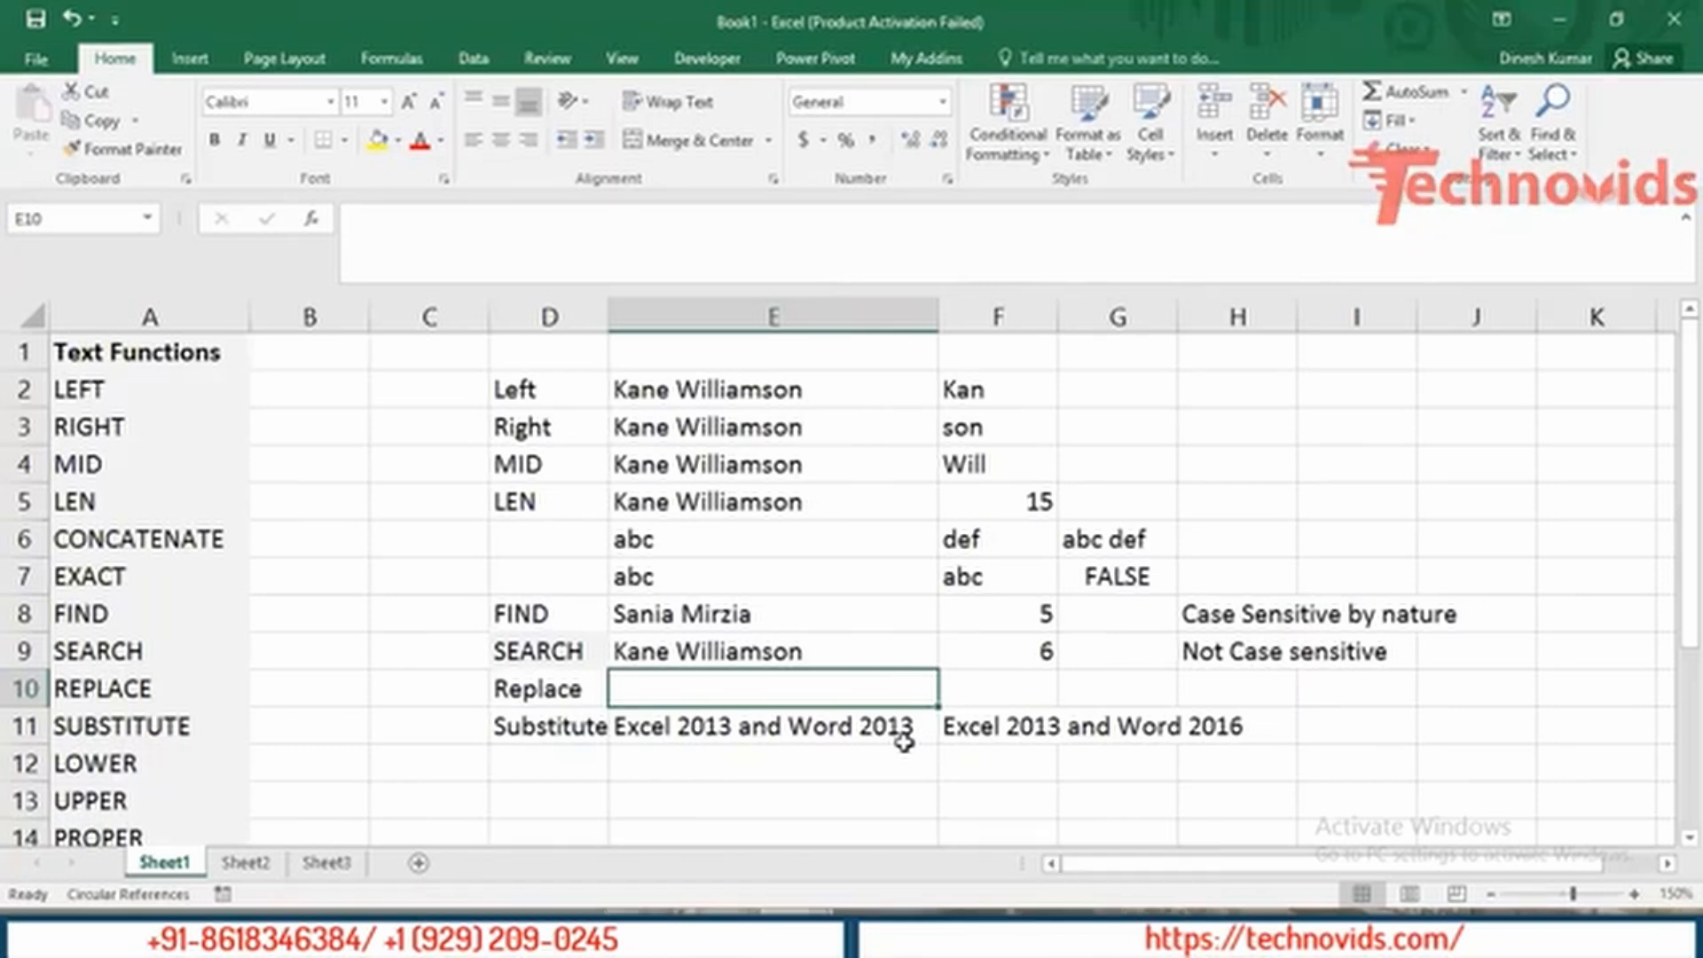
Copy the sample text 'Excel 2013 and Word 2013' from E11 into E10.
{"action": "left_click", "coordinate": [903, 743]}
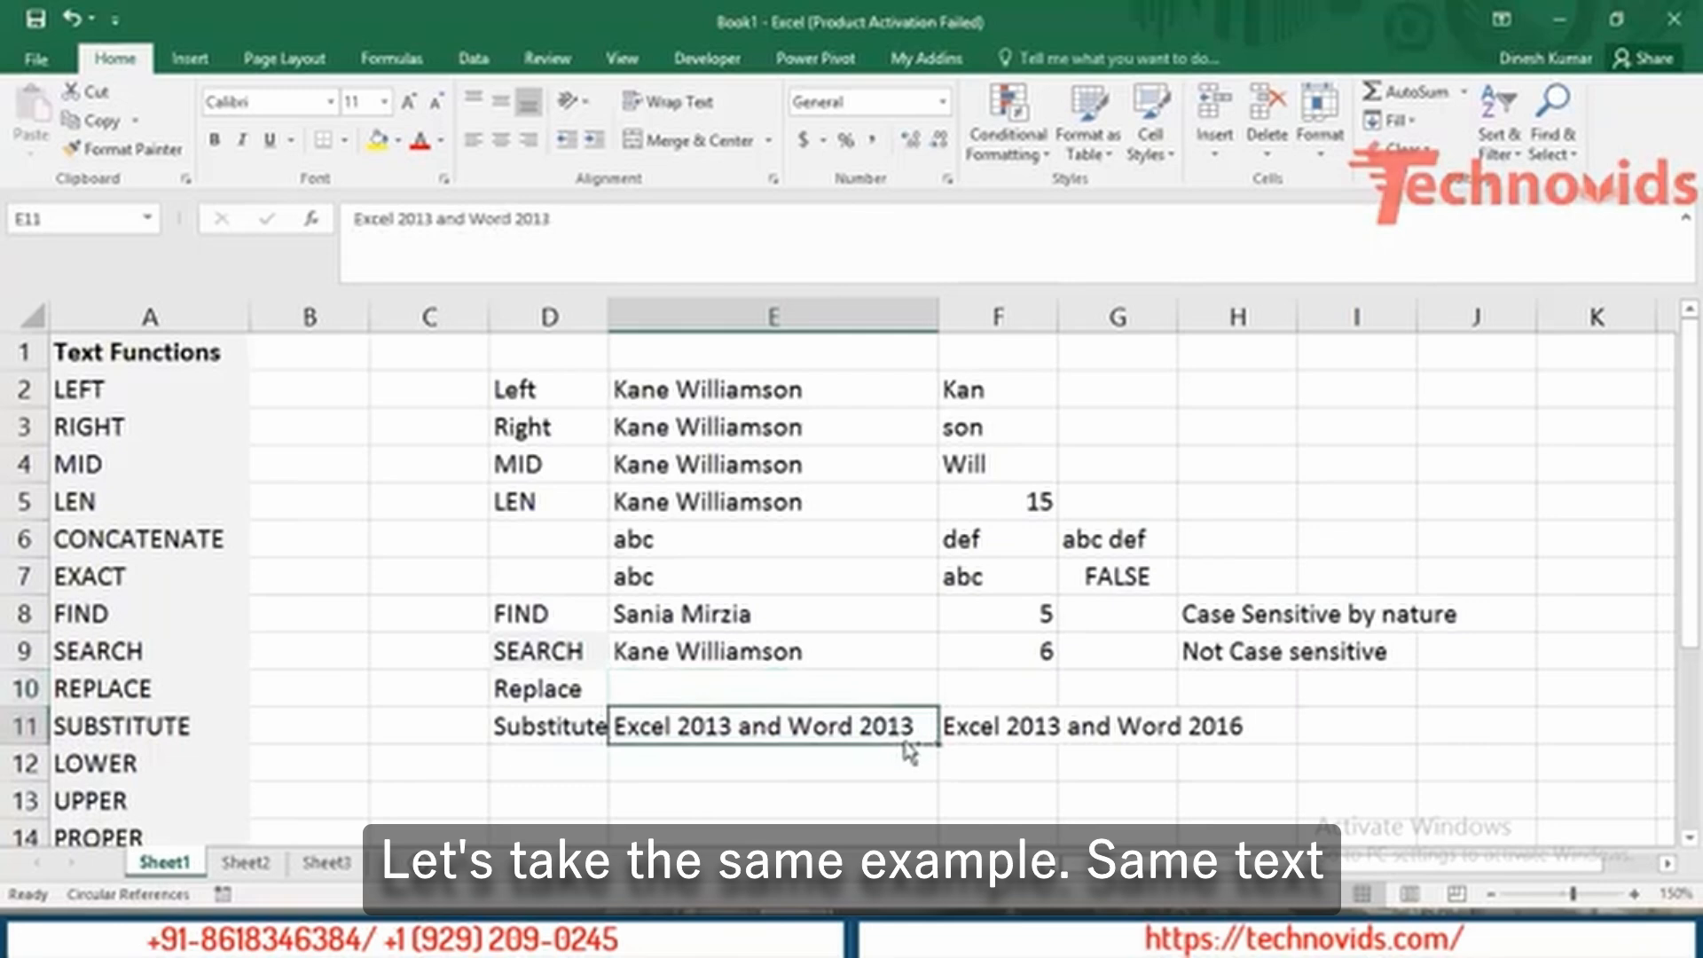
{"action": "key", "text": "ctrl+c"}
{"action": "key", "text": "Up"}
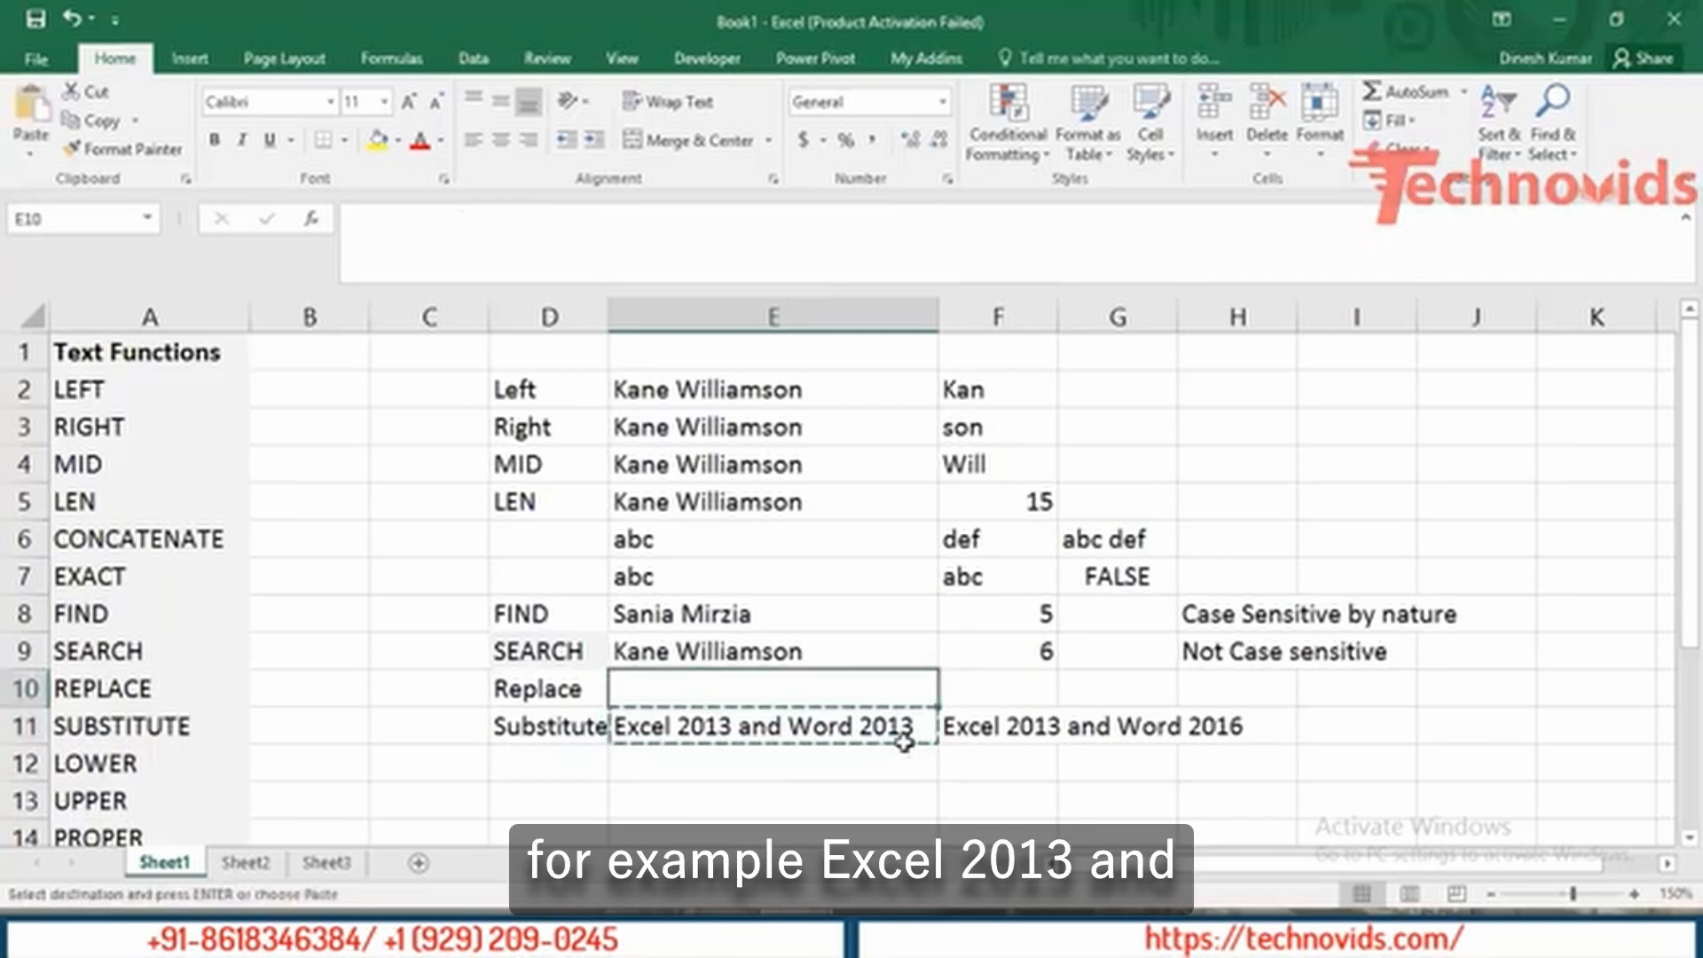
{"action": "key", "text": "ctrl+v"}
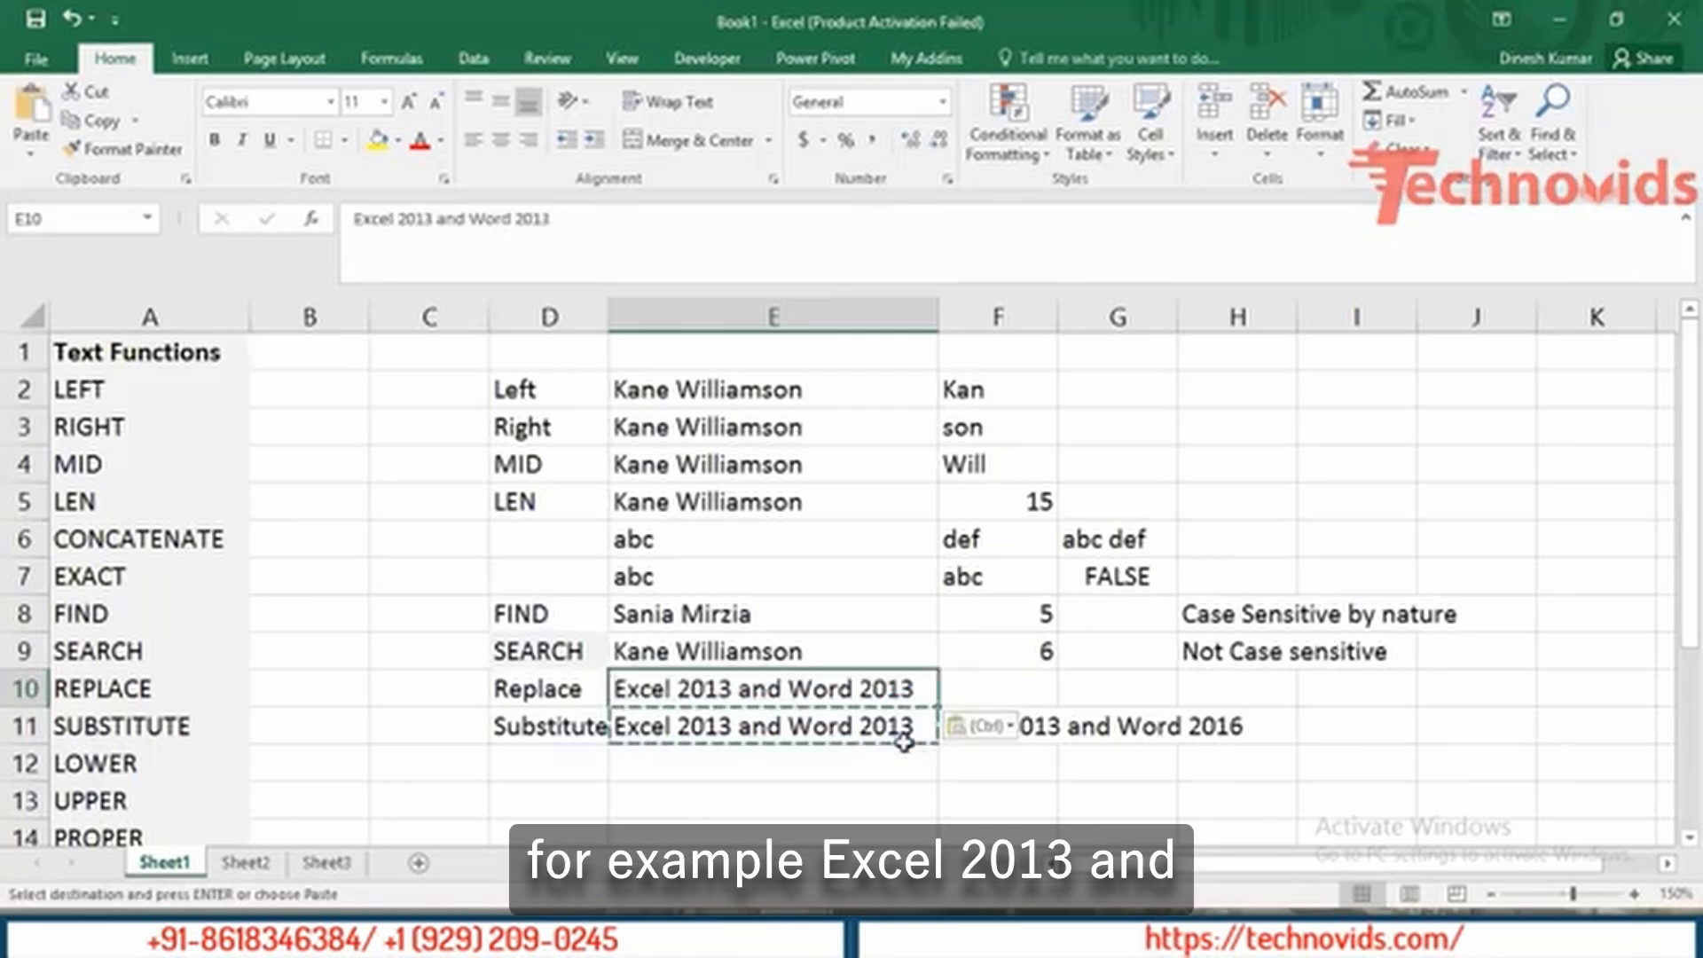
{"action": "key", "text": "Right"}
{"action": "key", "text": "Escape"}
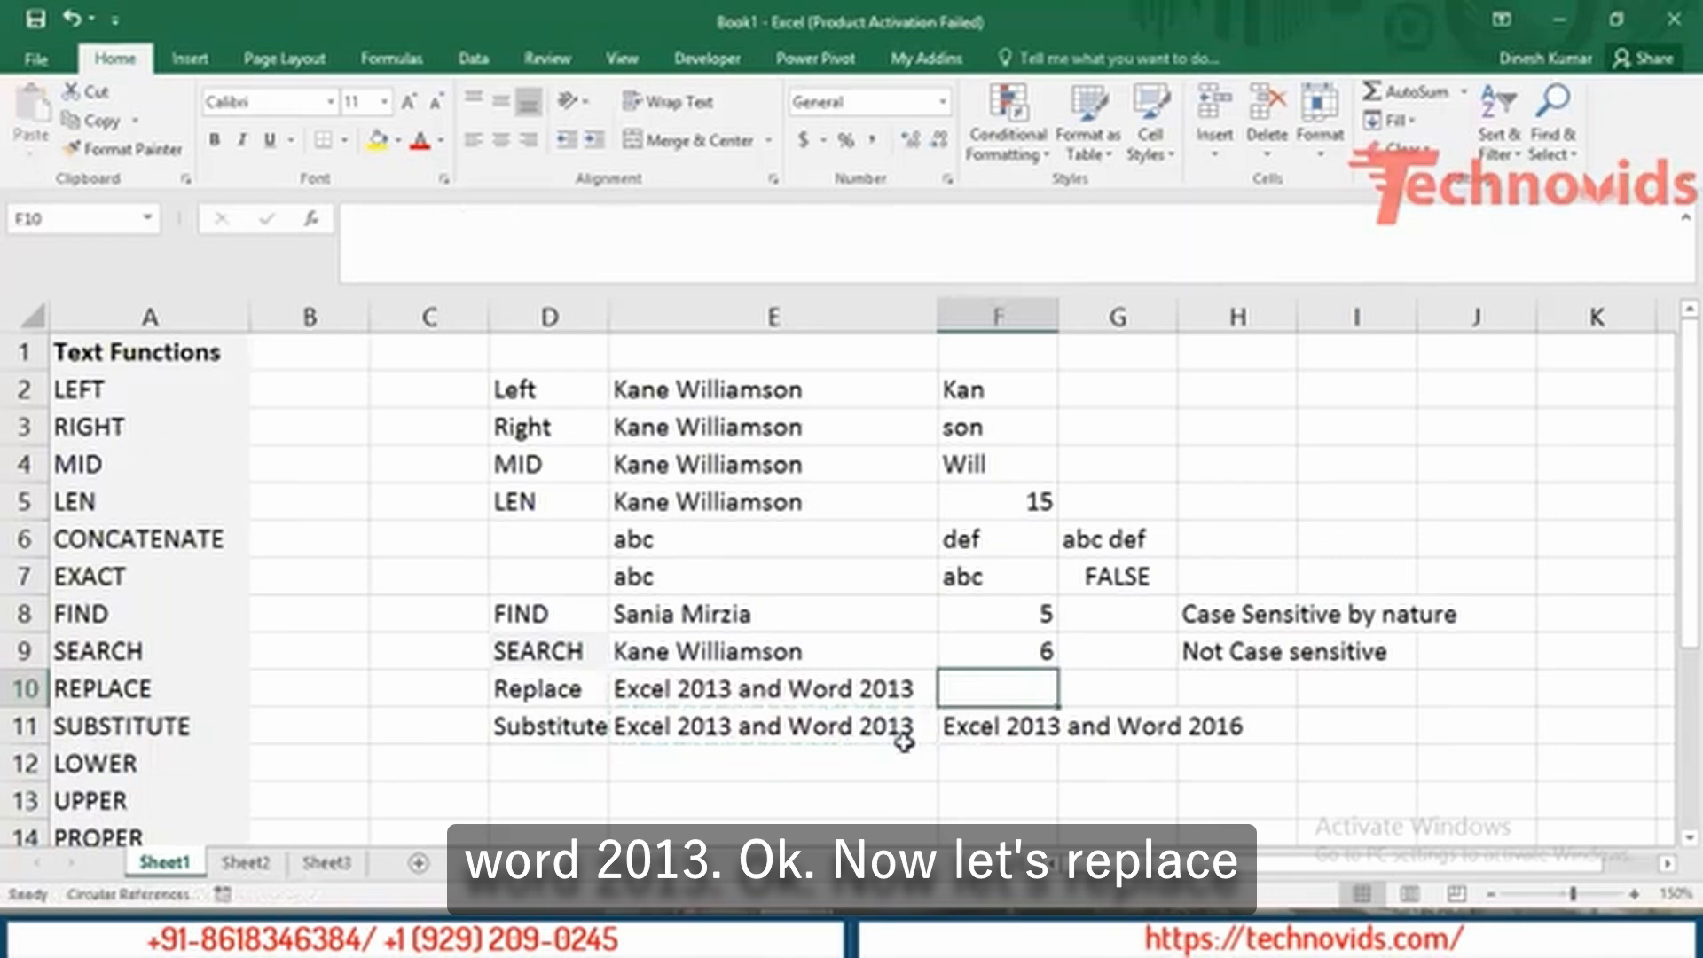
Enter =REPLACE(E10,7,4,"2016") in F10, returning 'Excel 2016 and Word 2013'.
{"action": "type", "text": "="}
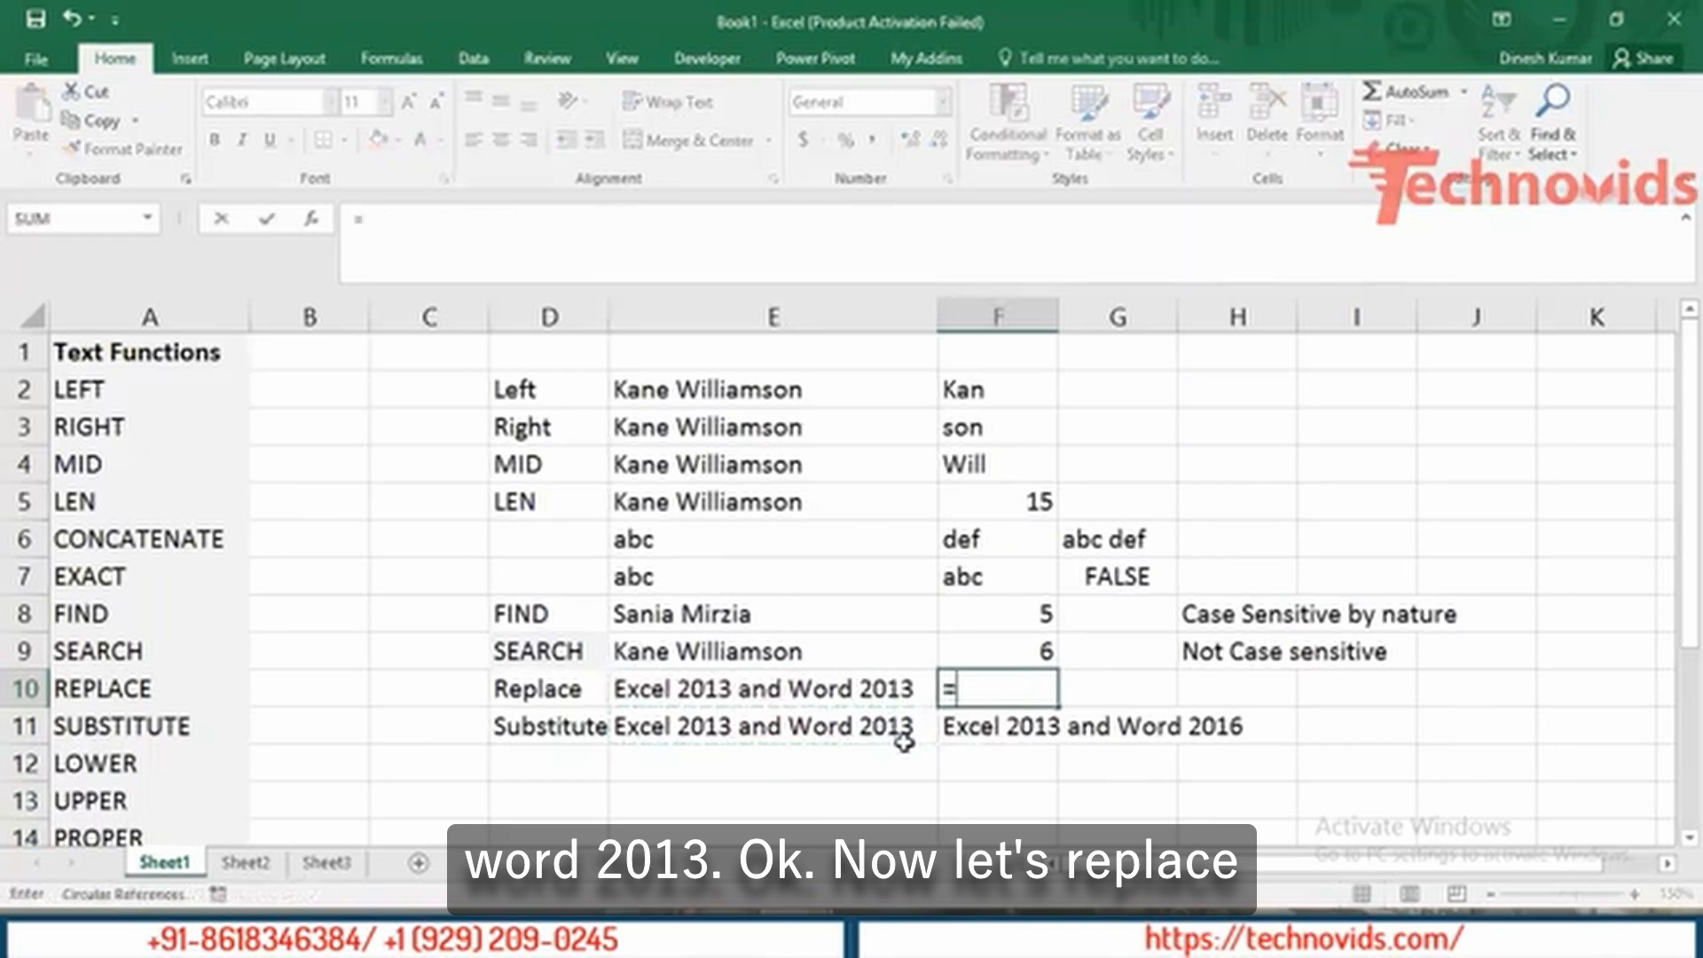
{"action": "type", "text": "rep"}
{"action": "key", "text": "Tab"}
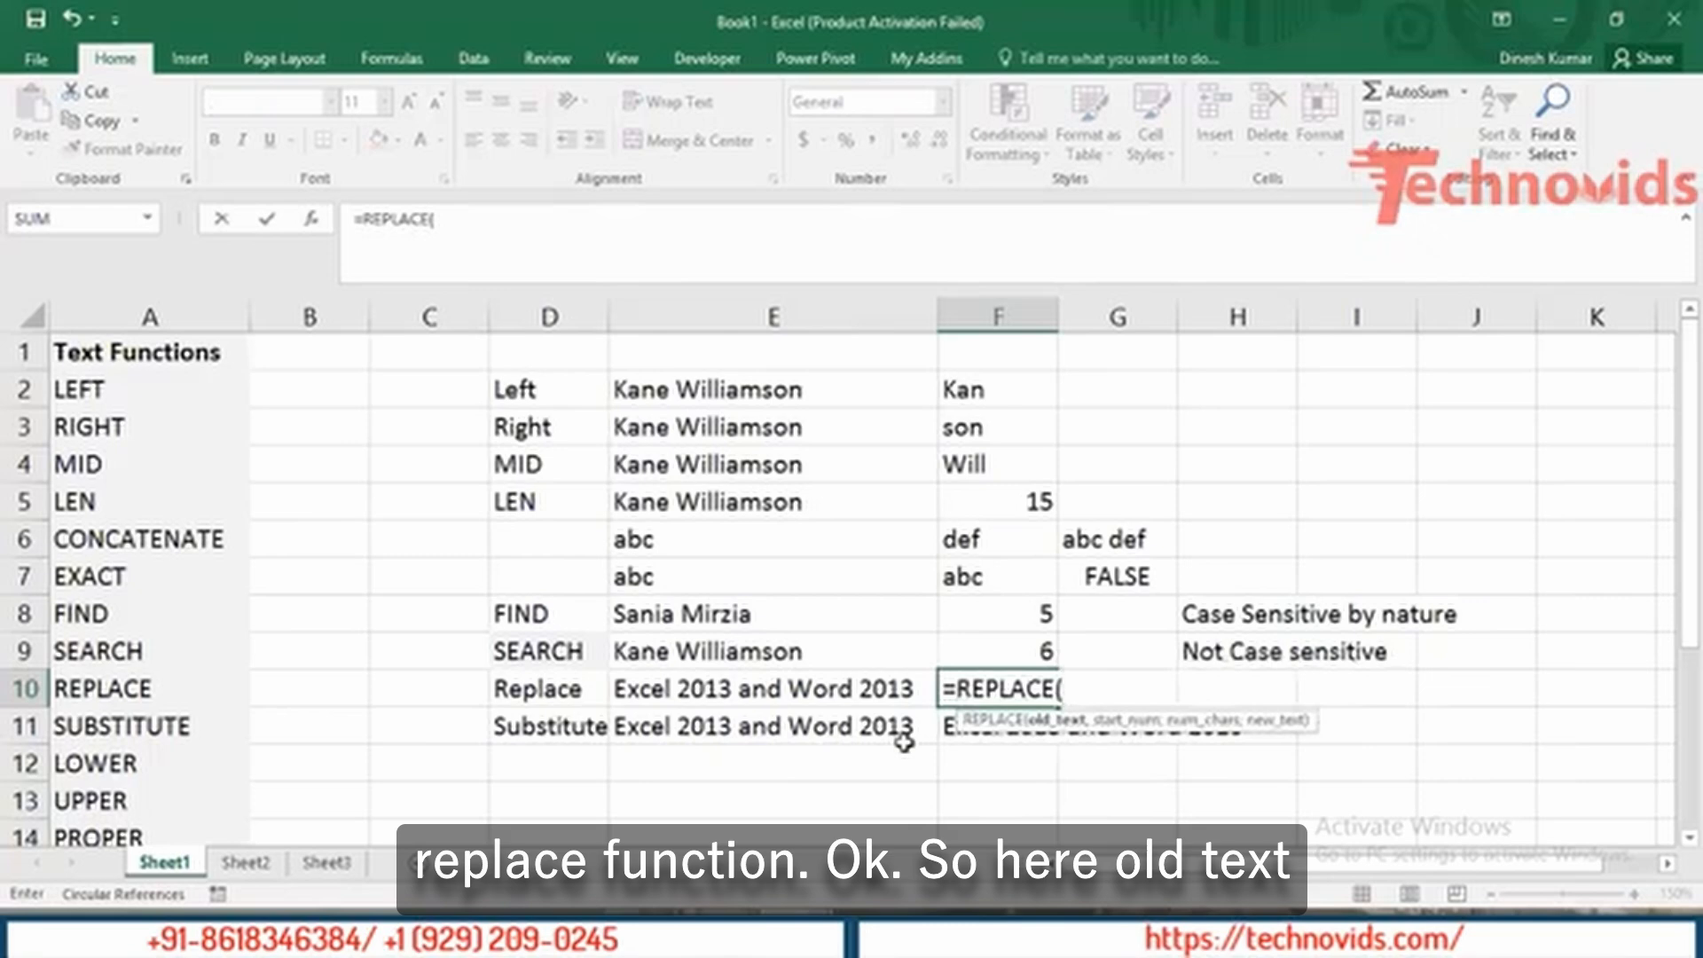
{"action": "key", "text": "Left"}
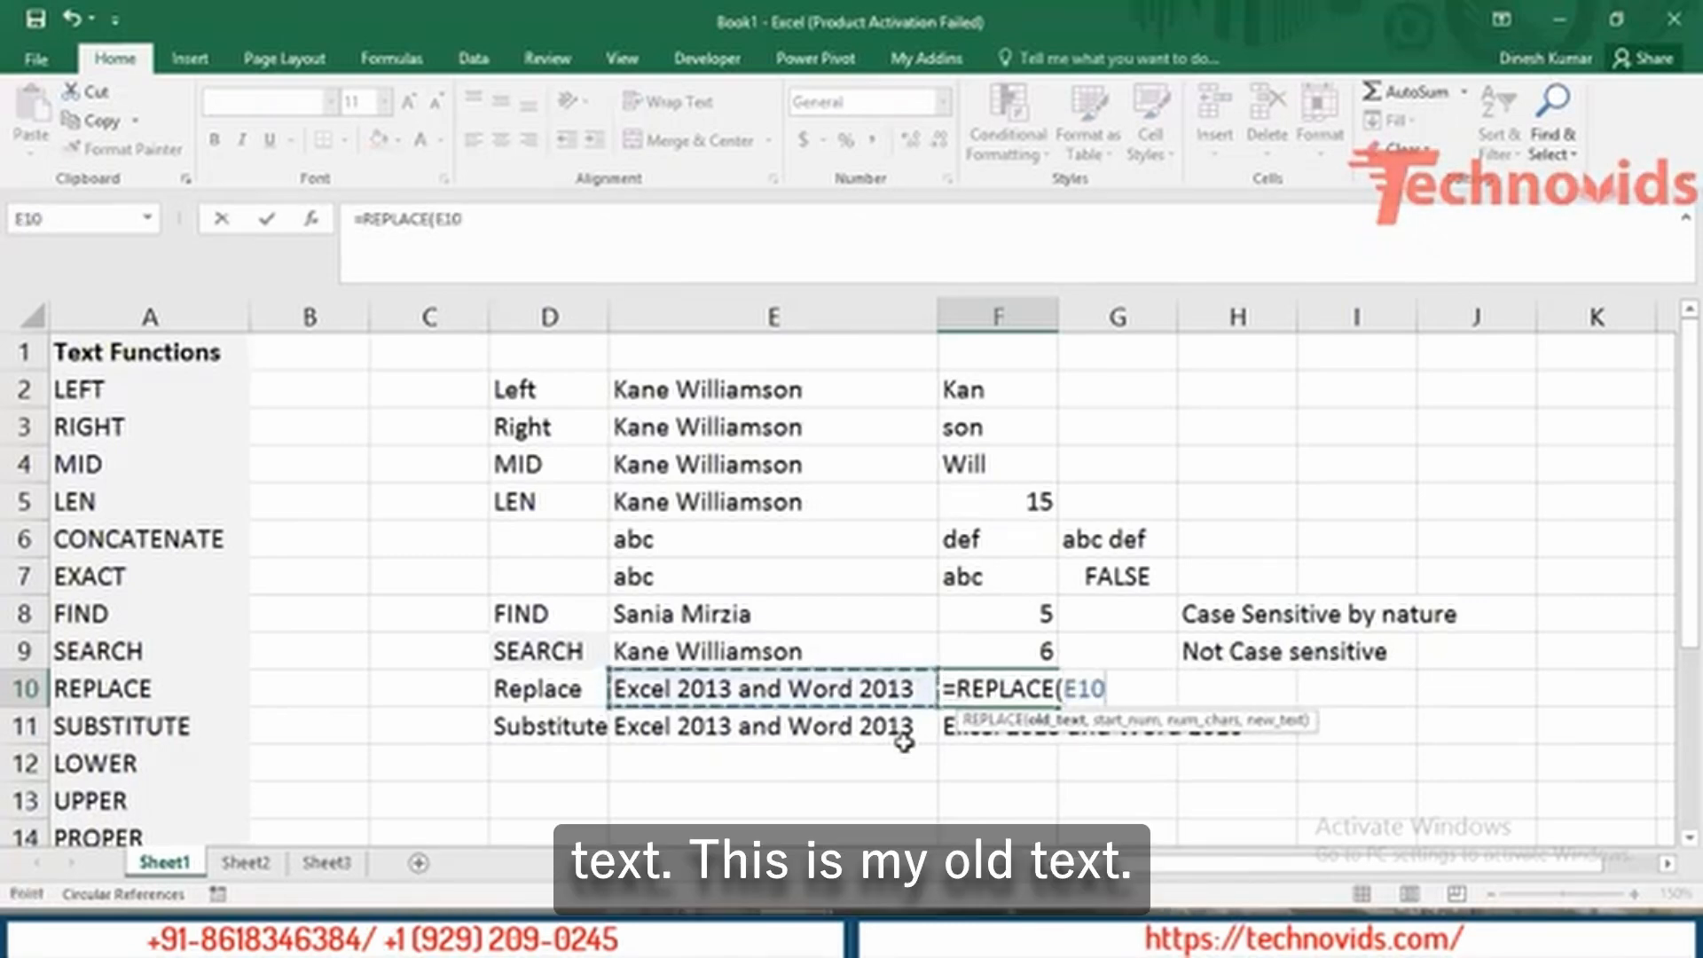
{"action": "type", "text": ","}
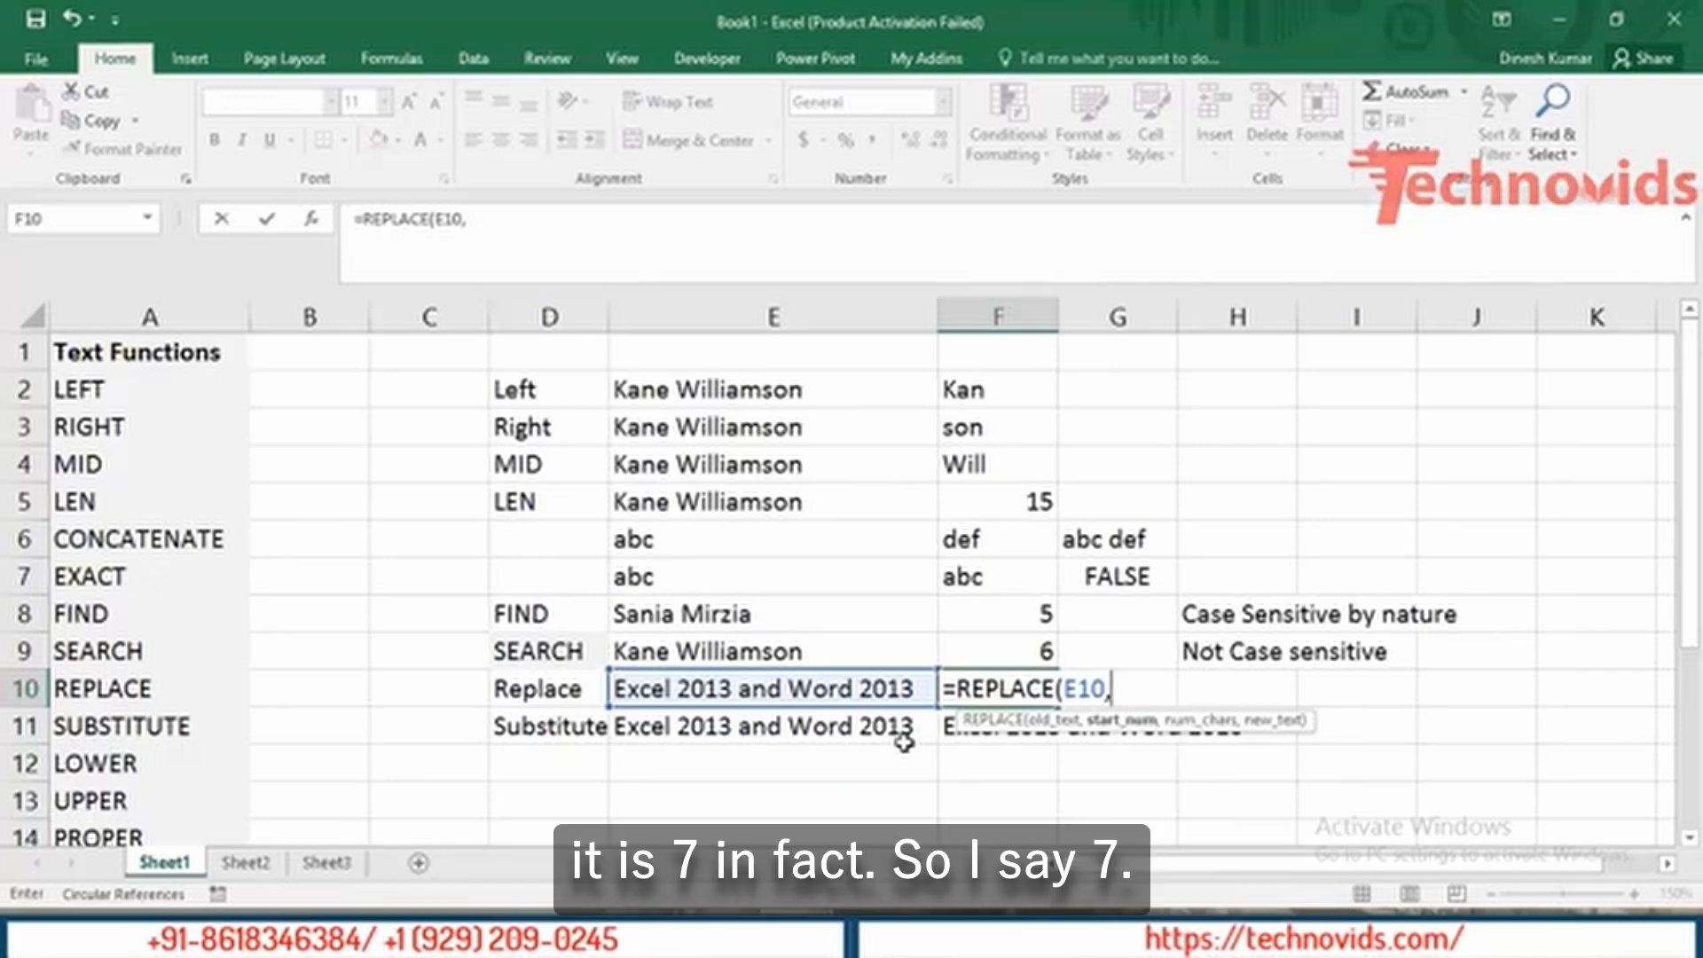
{"action": "type", "text": "7,"}
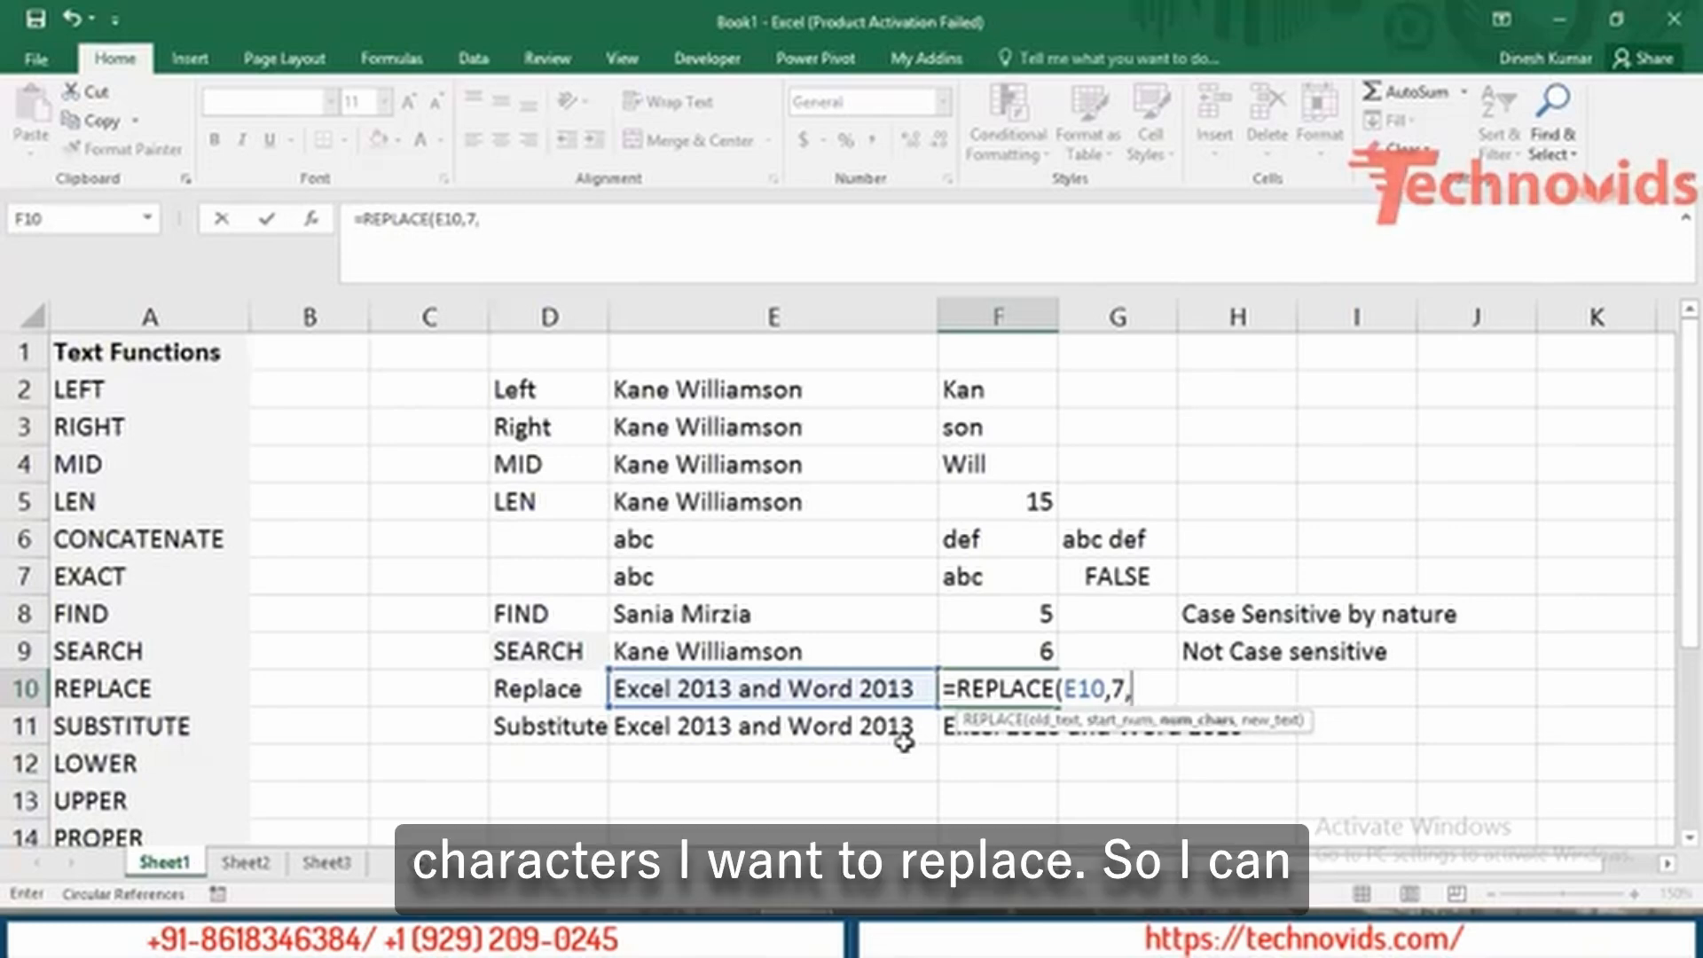
{"action": "type", "text": "4"}
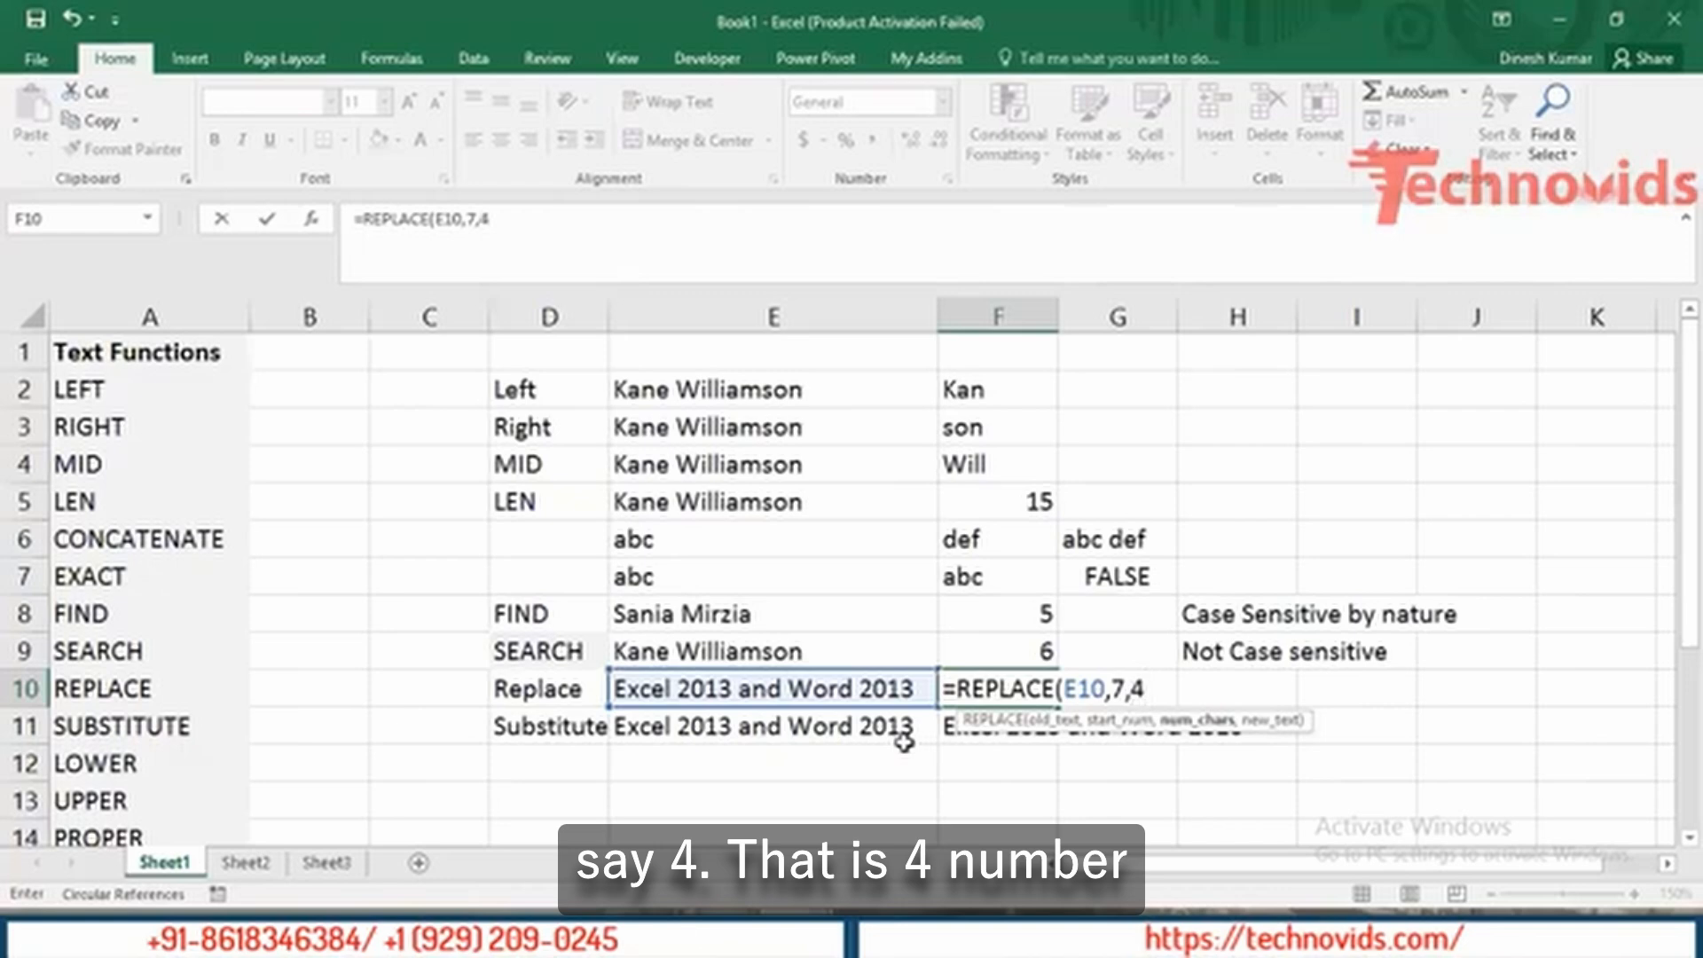
{"action": "type", "text": ","}
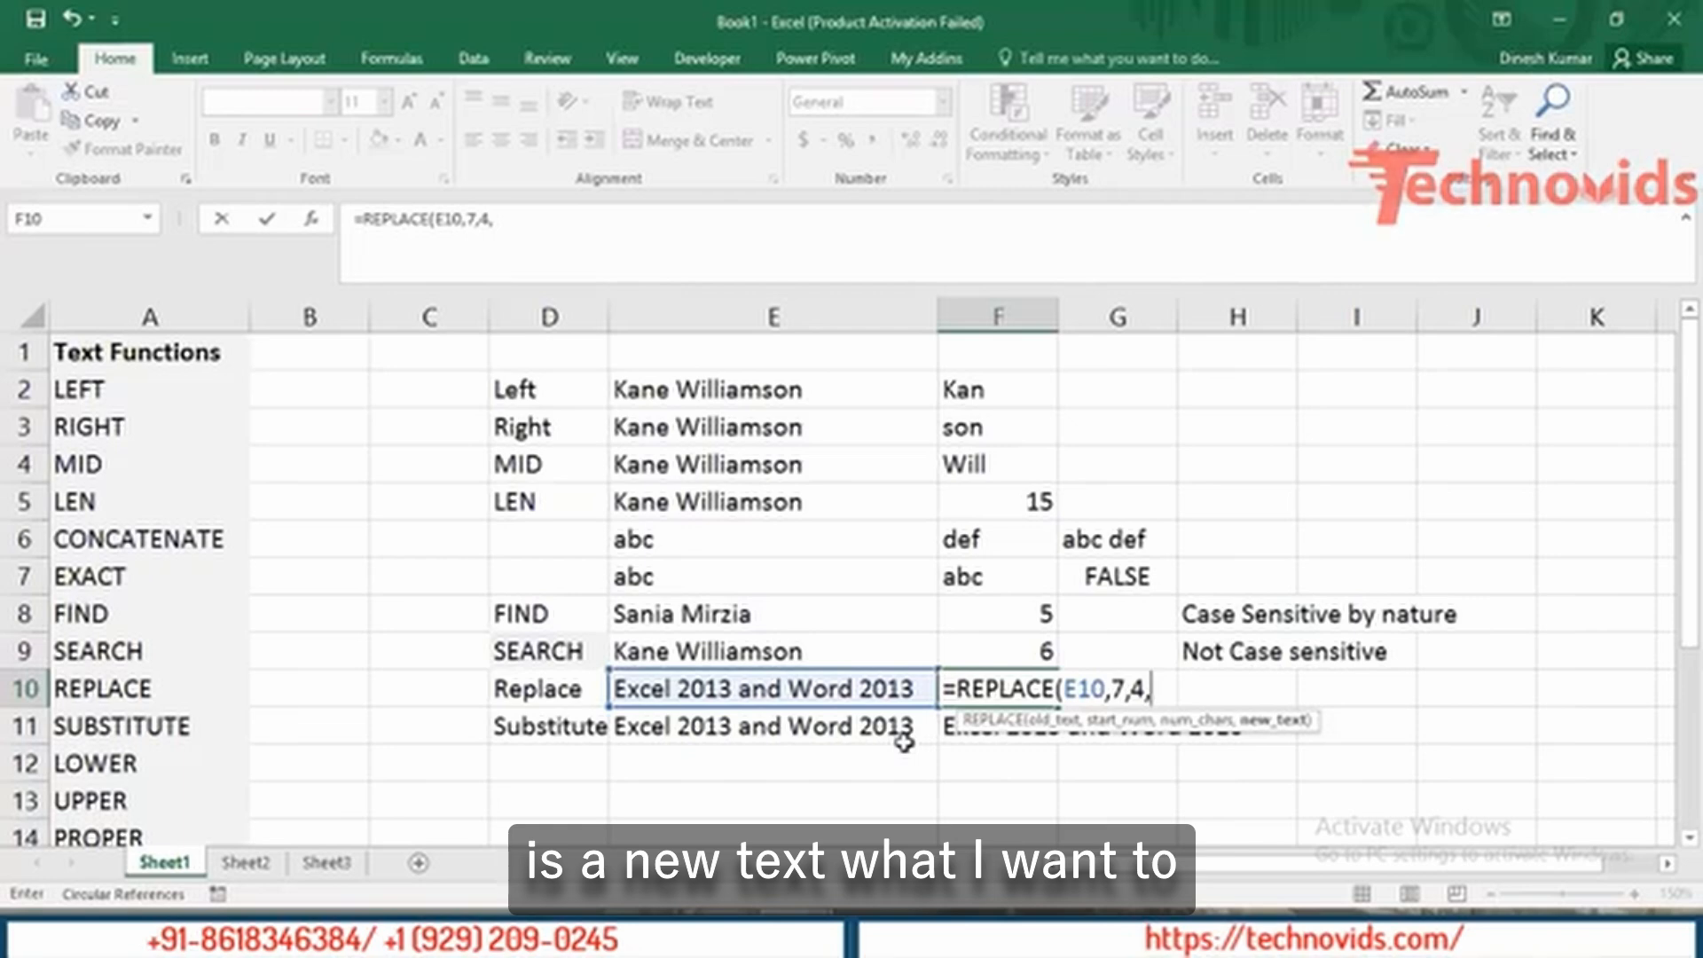
{"action": "type", "text": "\""}
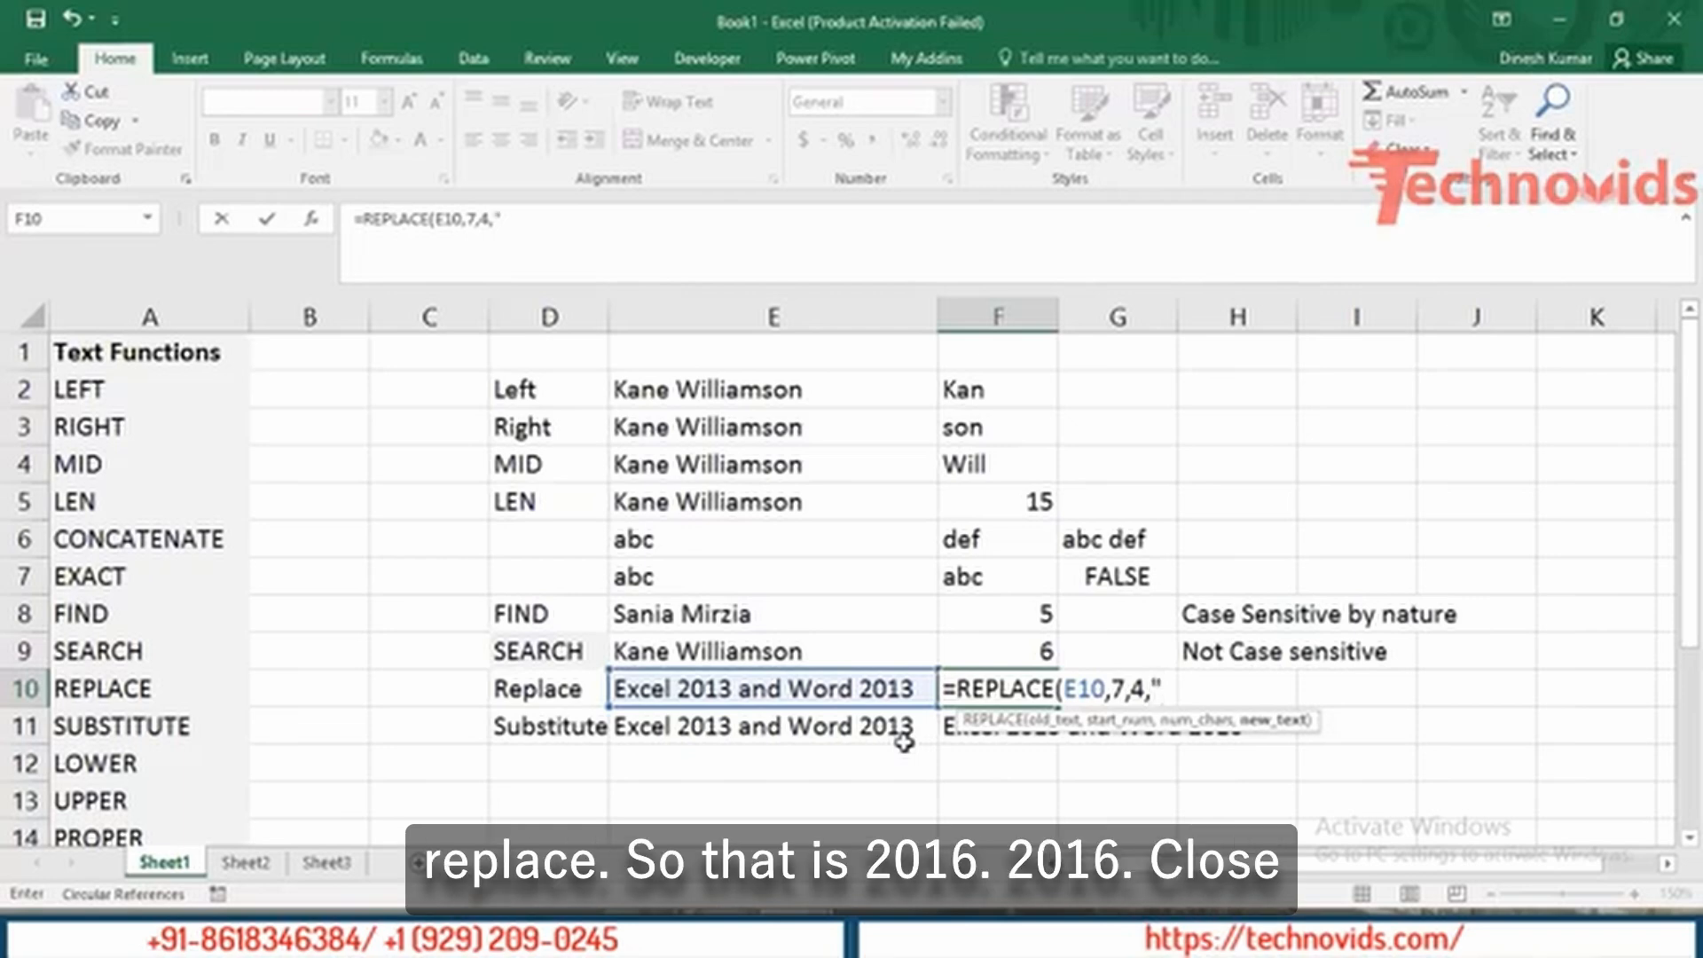
{"action": "type", "text": "2016"}
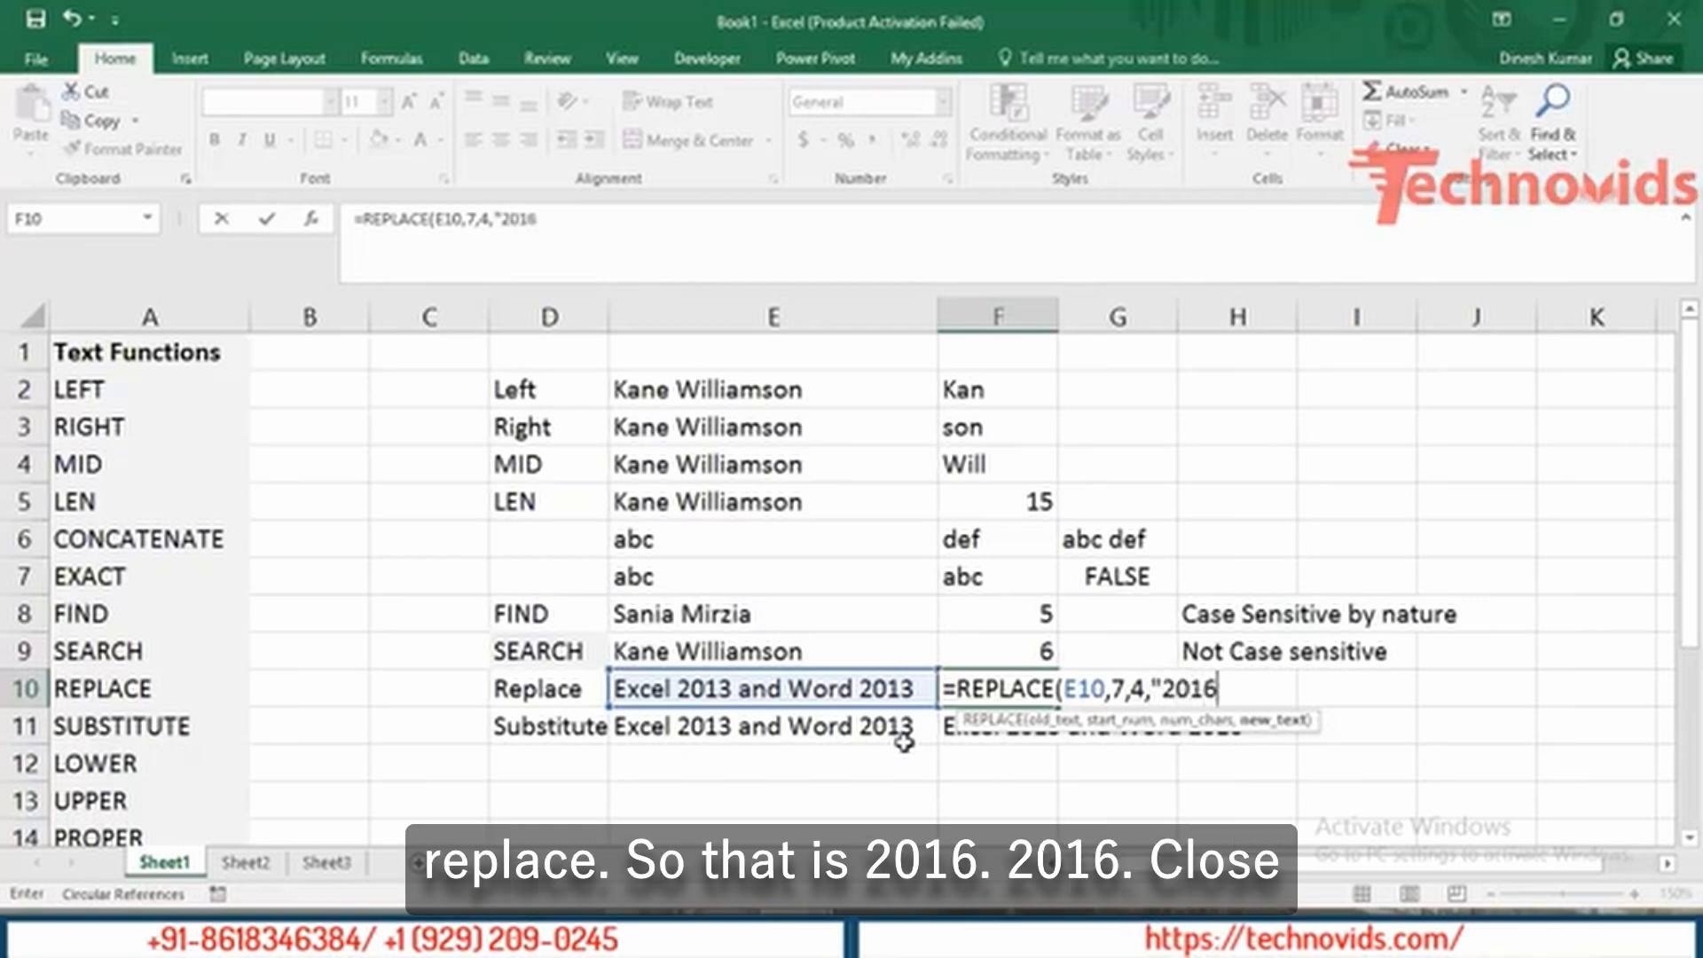
{"action": "type", "text": "\""}
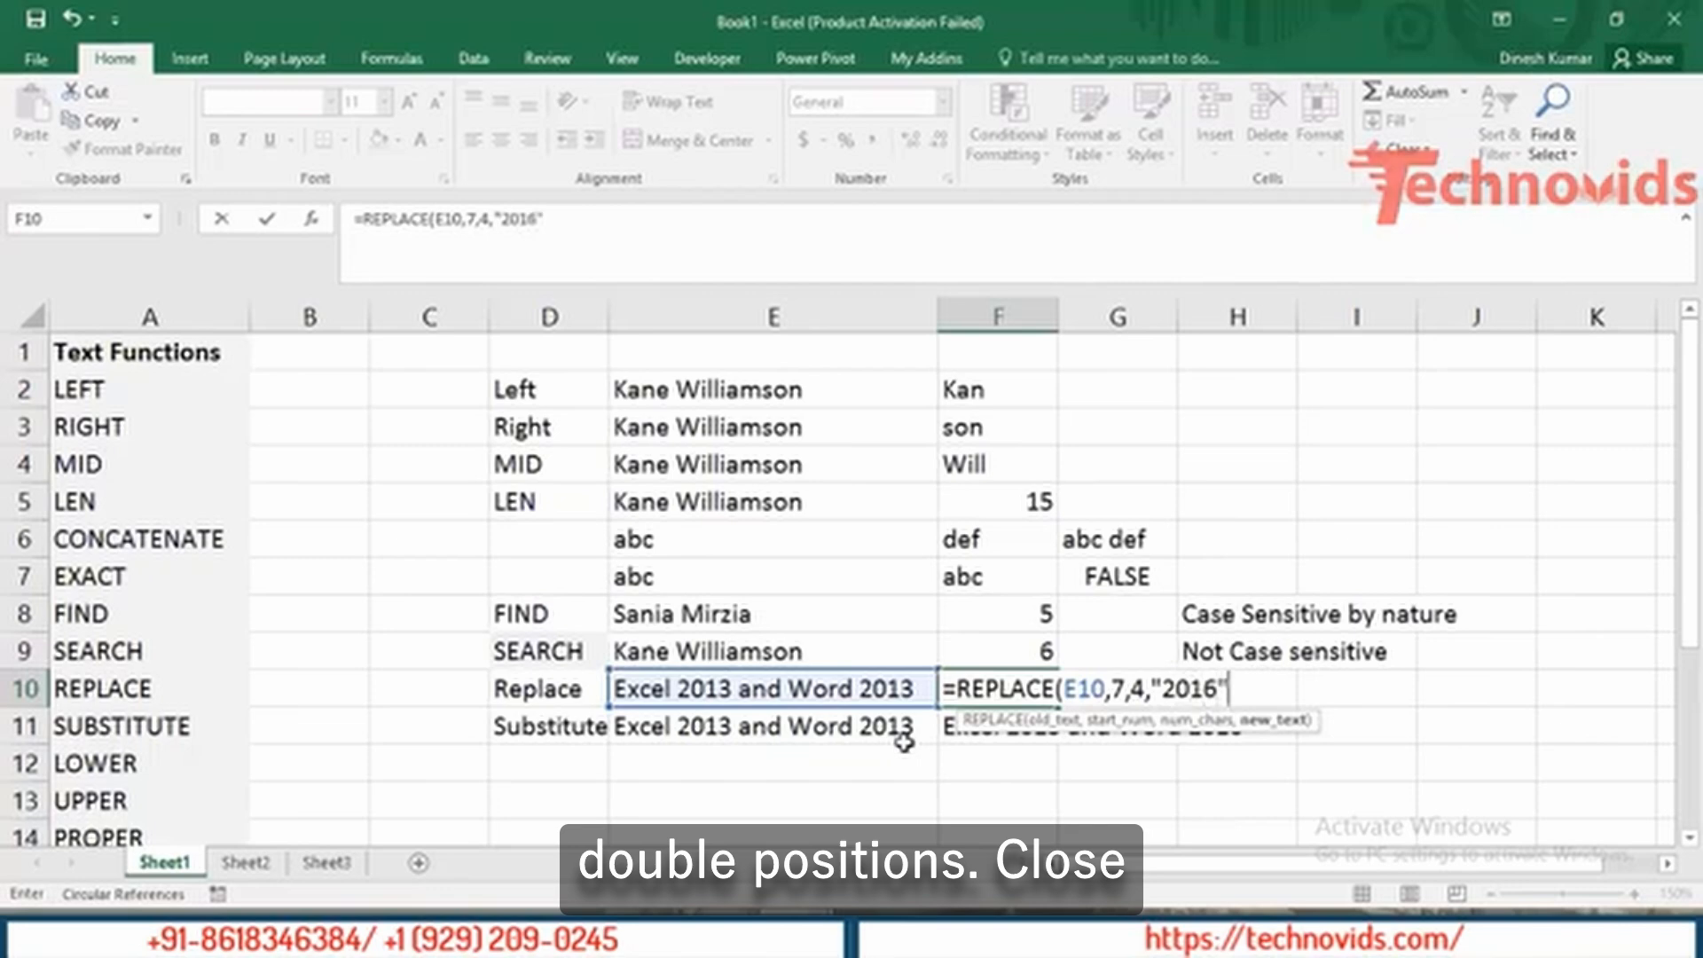
{"action": "type", "text": ")"}
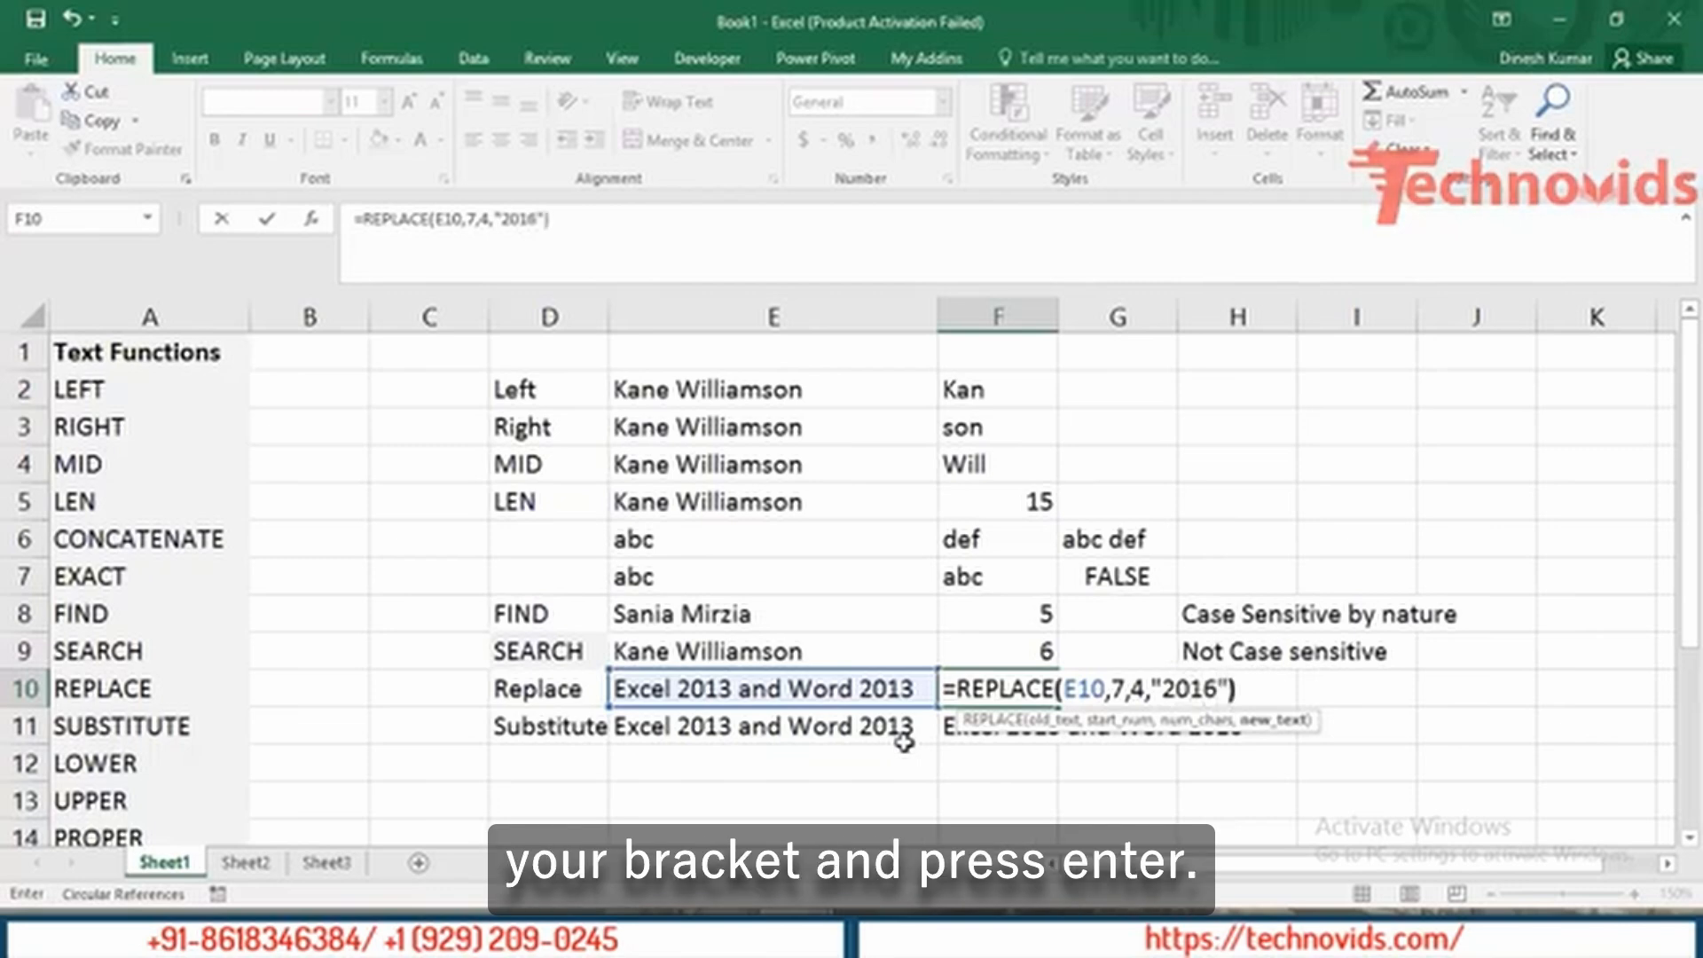
{"action": "key", "text": "Return"}
{"action": "key", "text": "Up"}
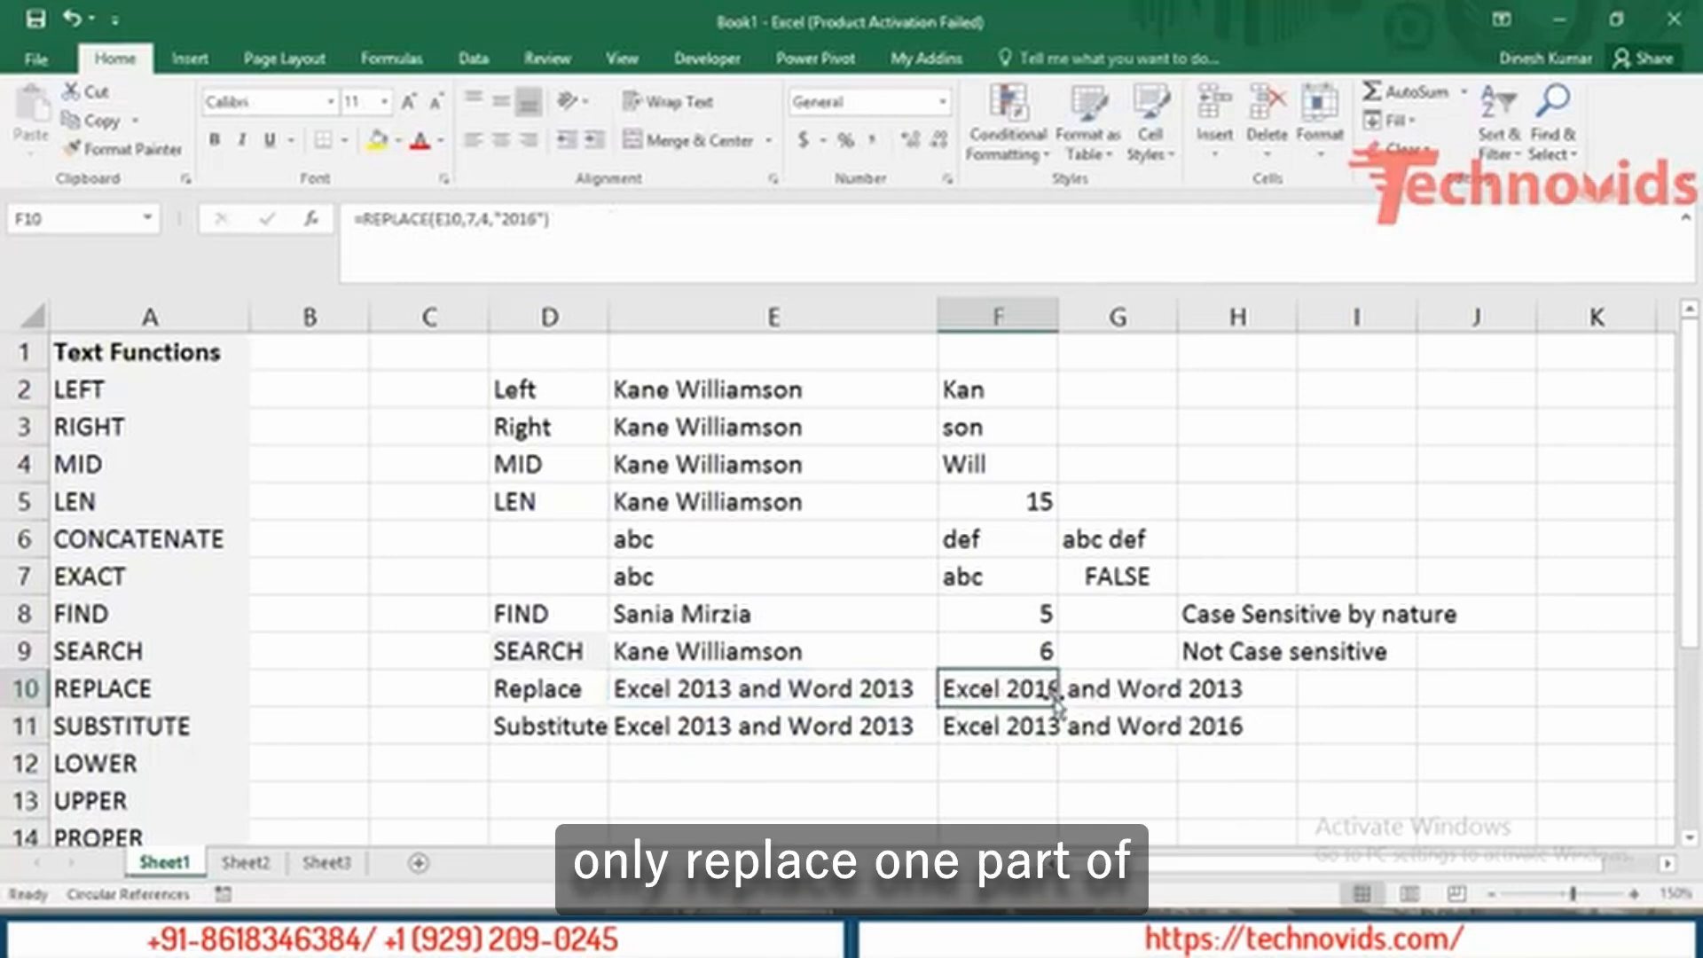
Recommit the REPLACE formula in F10 and widen column F slightly.
{"action": "double_click", "coordinate": [989, 690]}
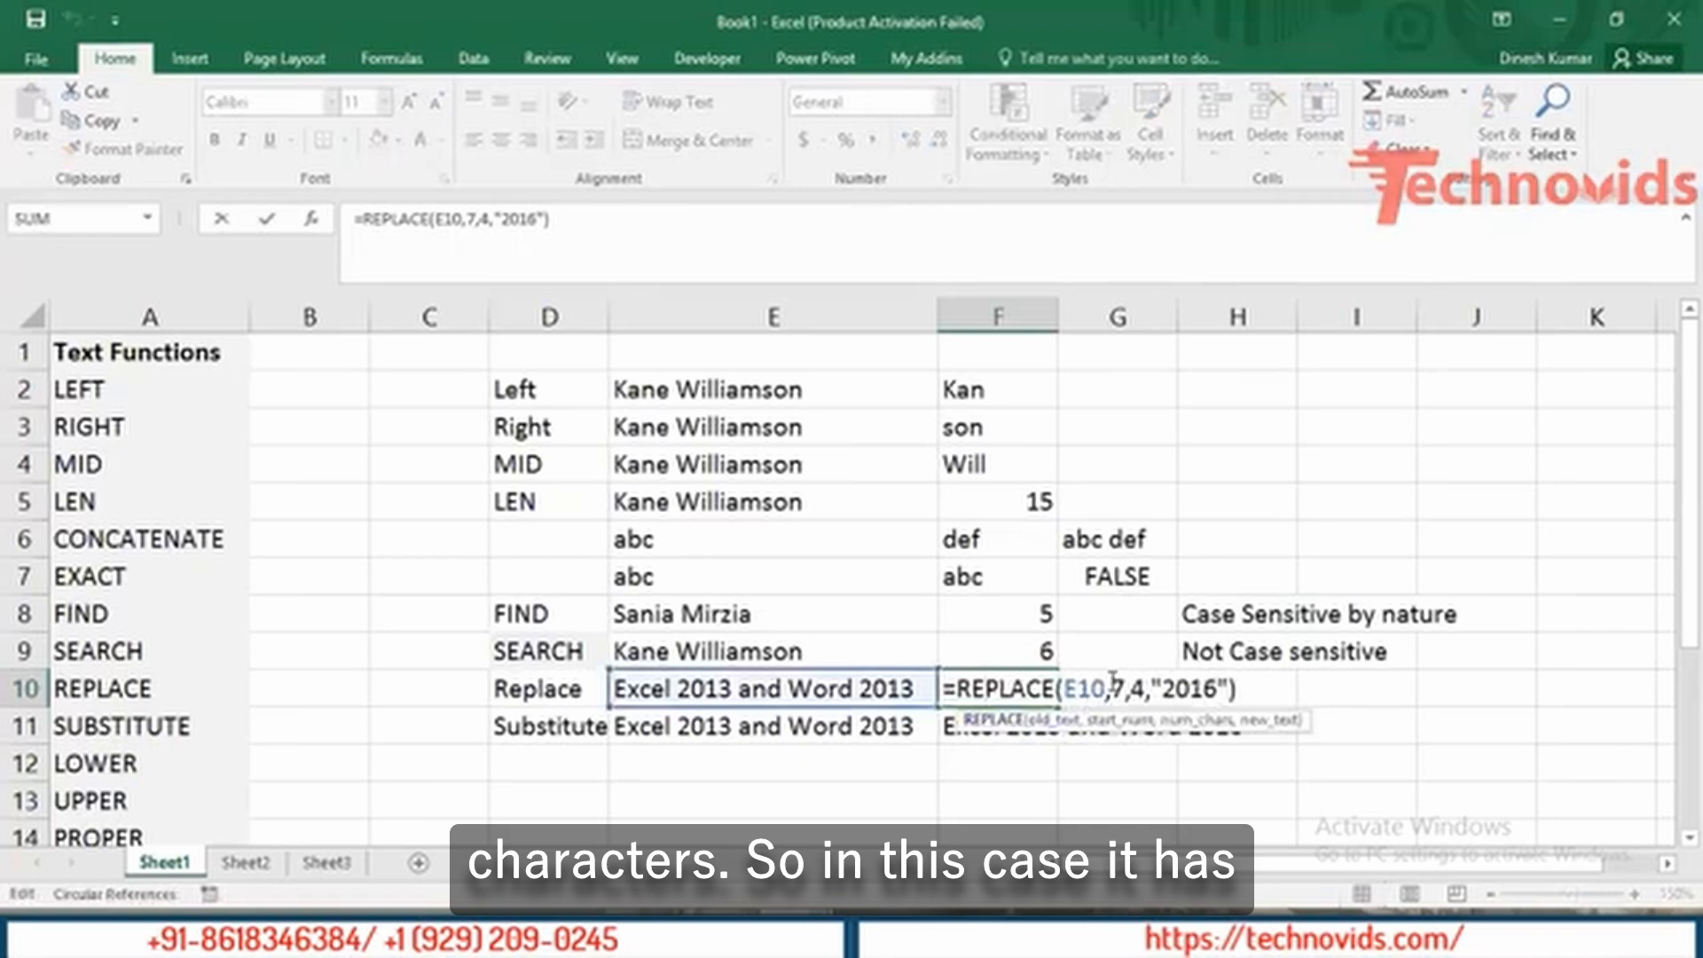
{"action": "key", "text": "Escape"}
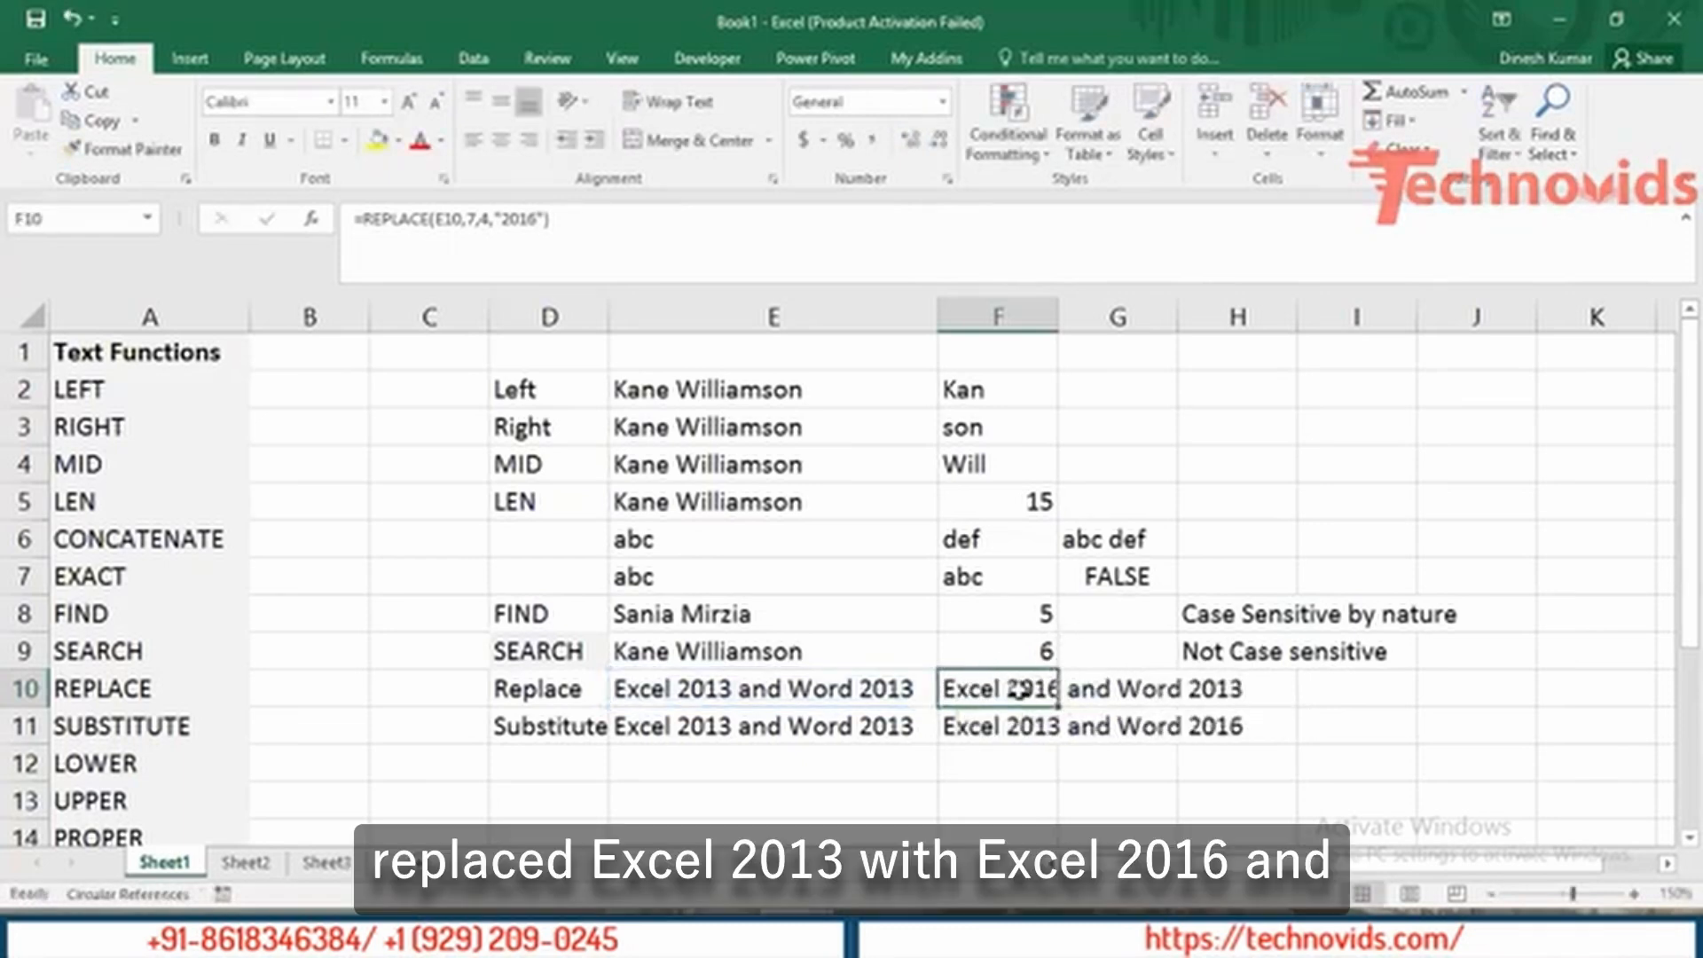
{"action": "left_click_drag", "start_coordinate": [1058, 315], "coordinate": [1079, 317]}
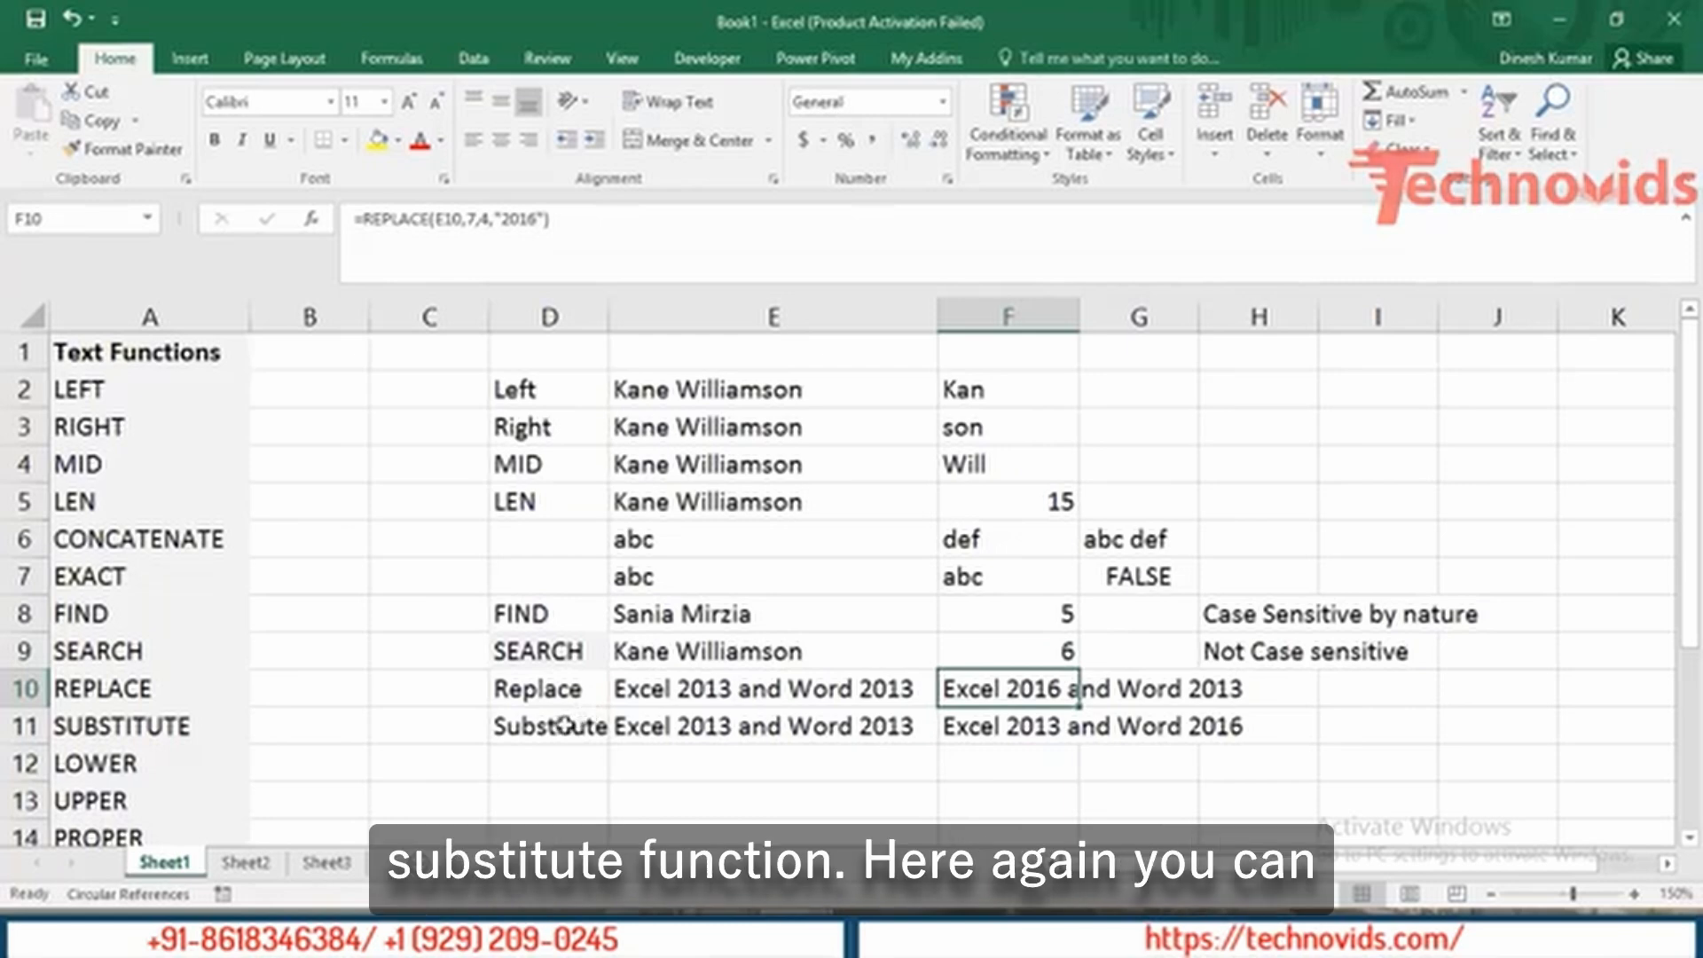
{"action": "double_click", "coordinate": [1020, 690]}
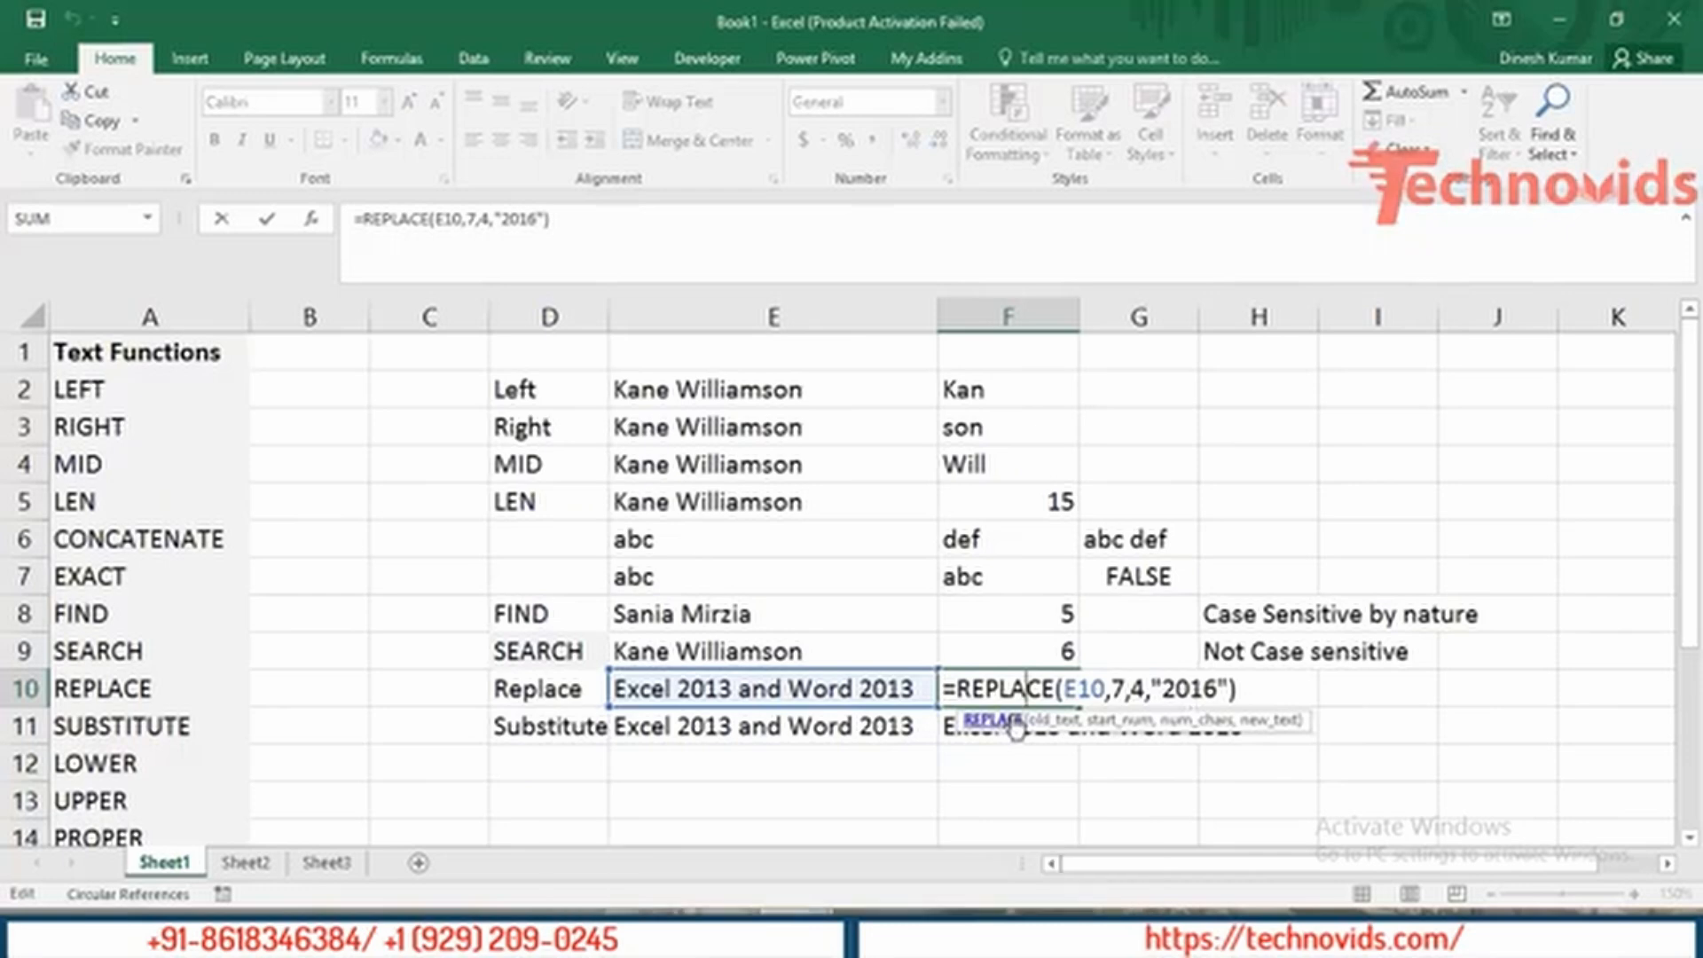
{"action": "key", "text": "Return"}
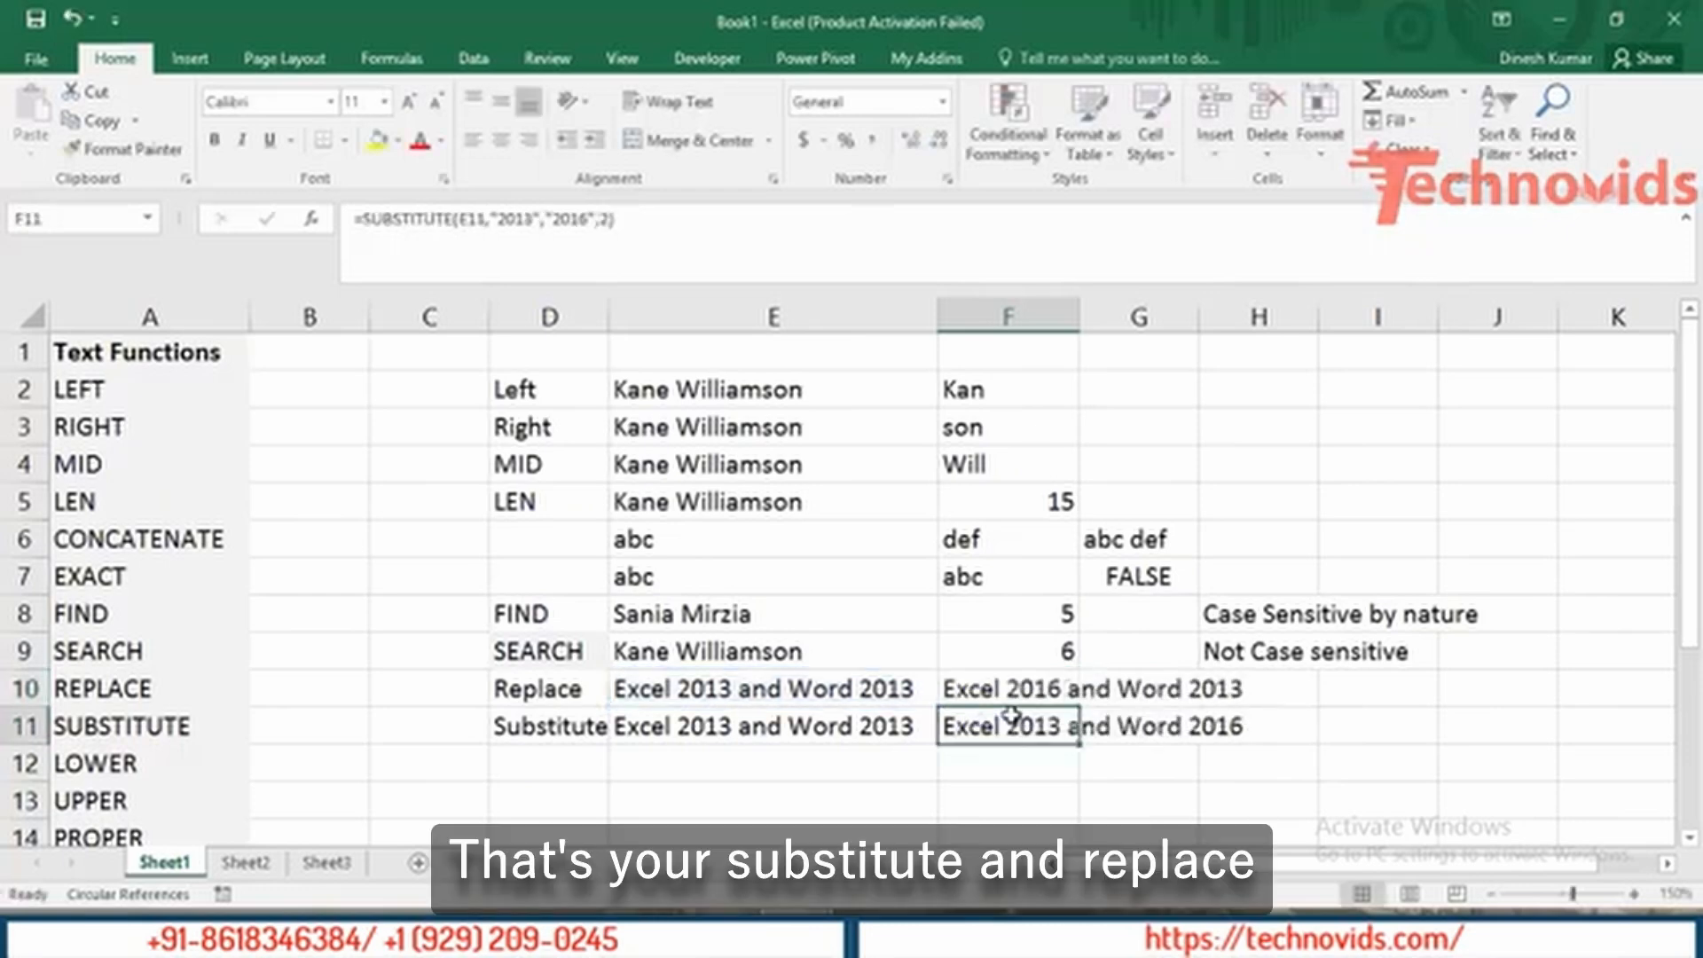
{"action": "key", "text": "Down"}
Copy the sample name from E9 into E12.
{"action": "key", "text": "Home"}
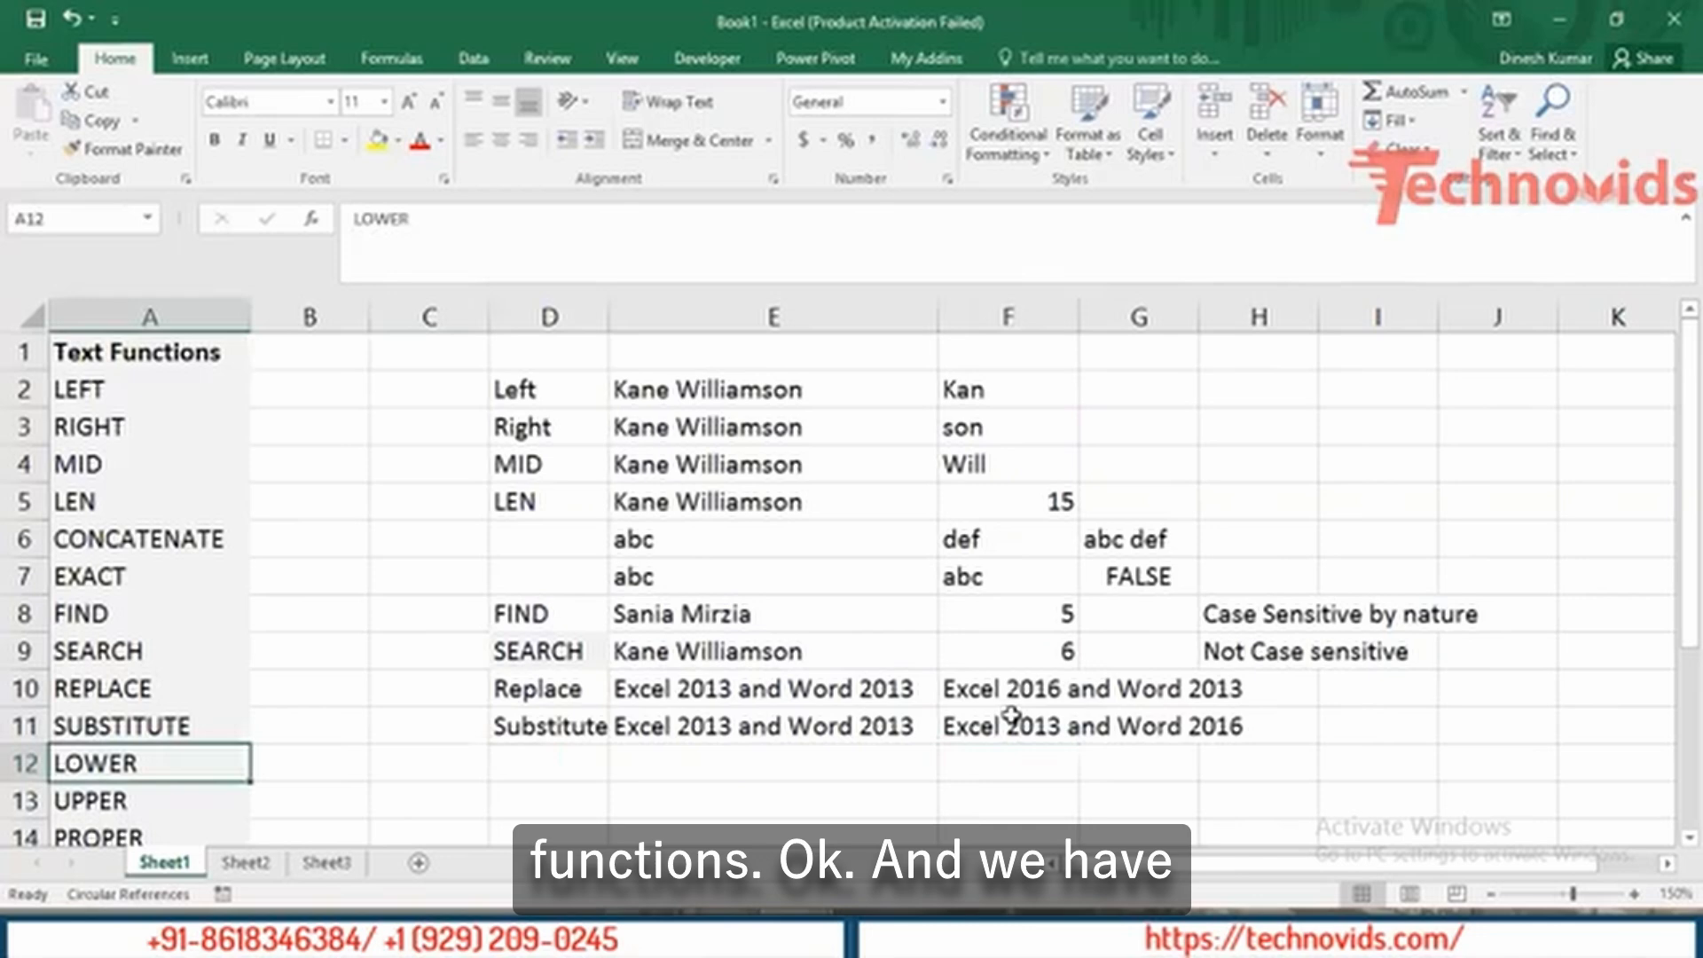
{"action": "key", "text": "Down"}
{"action": "key", "text": "Down"}
{"action": "key", "text": "Up"}
{"action": "key", "text": "Up"}
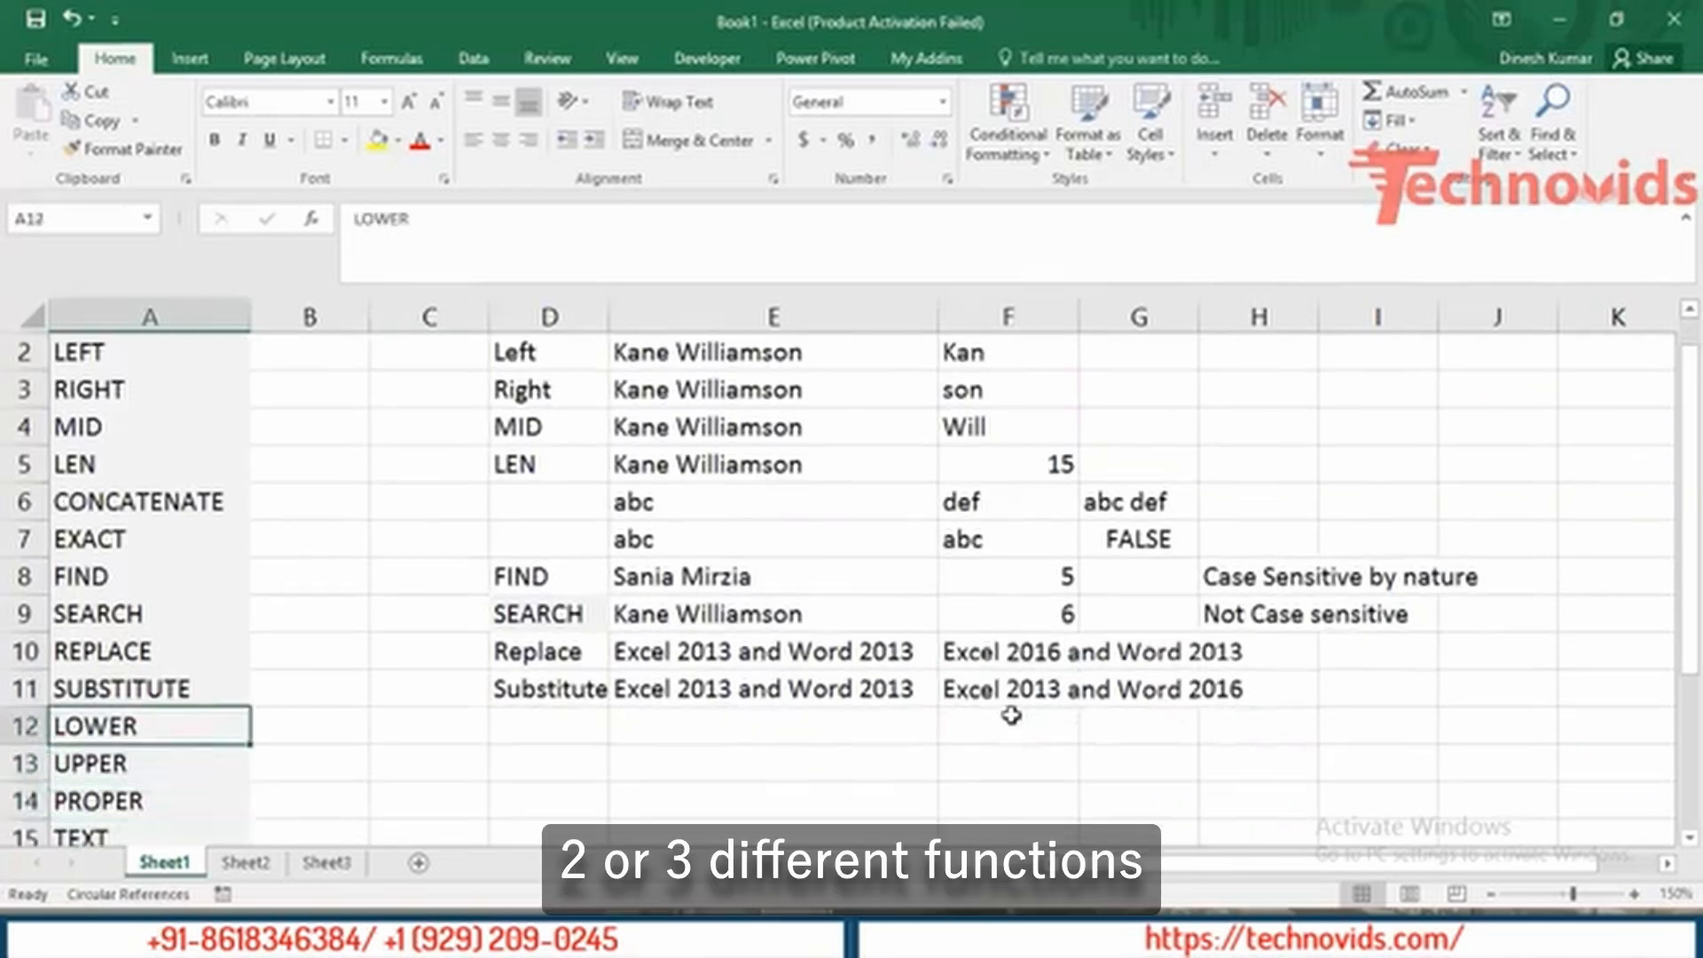
{"action": "key", "text": "Right"}
{"action": "key", "text": "Right"}
{"action": "key", "text": "Right"}
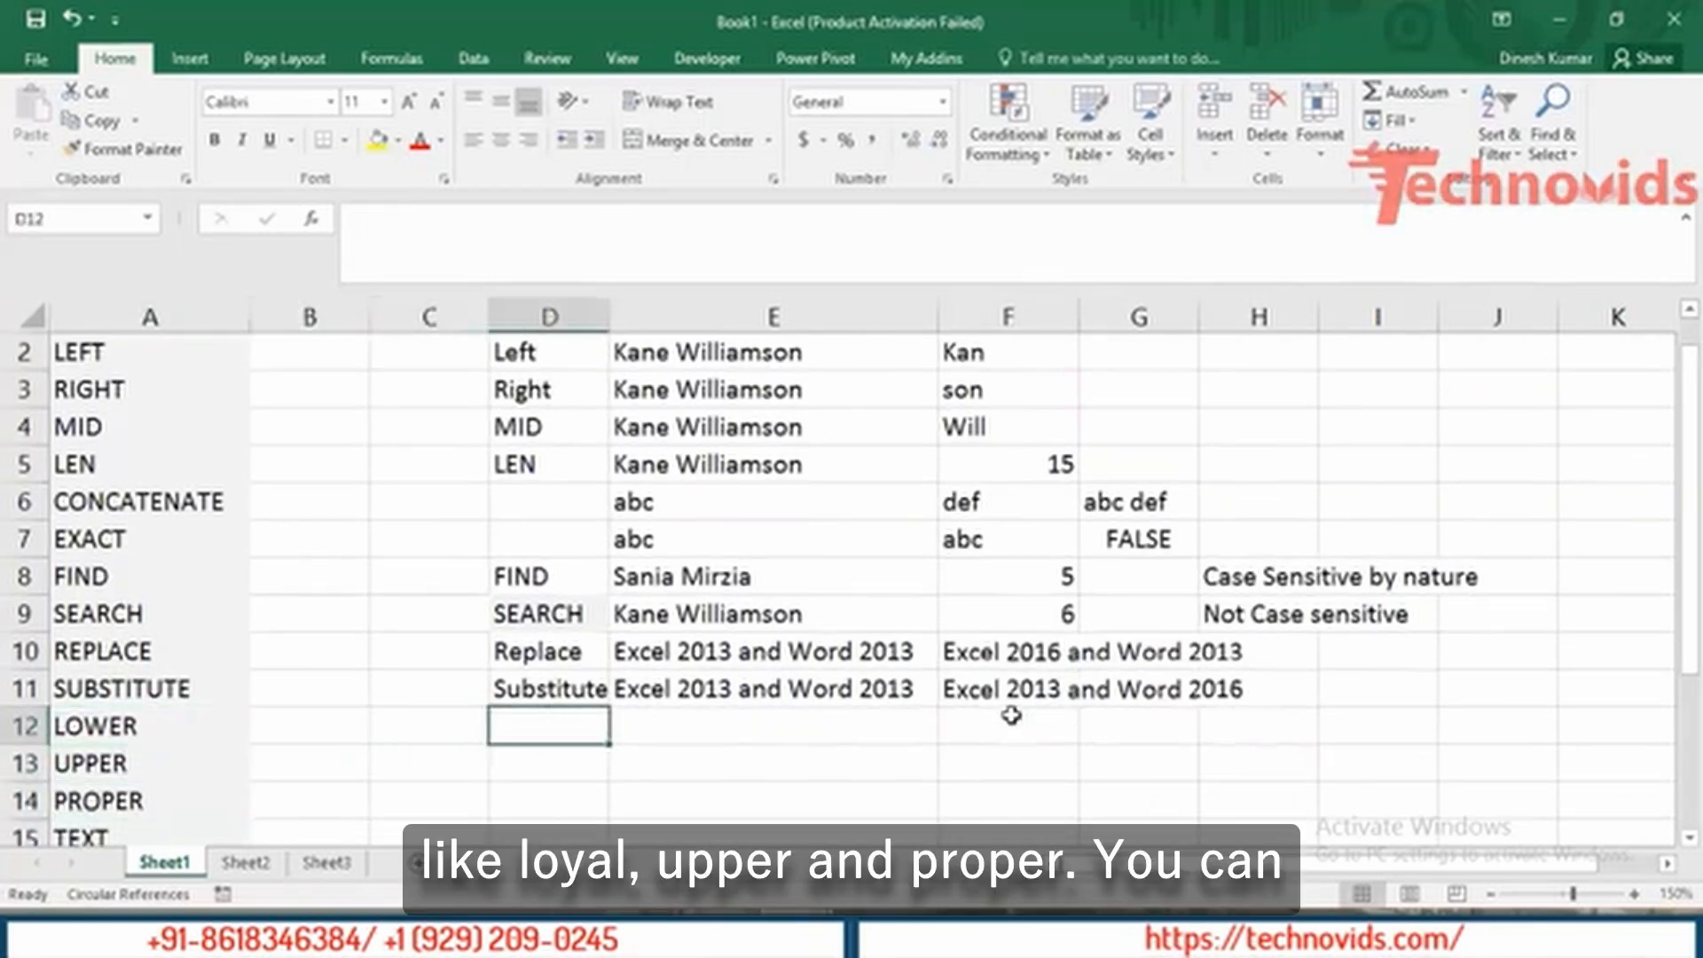
{"action": "key", "text": "Up"}
{"action": "key", "text": "Up"}
{"action": "key", "text": "Up"}
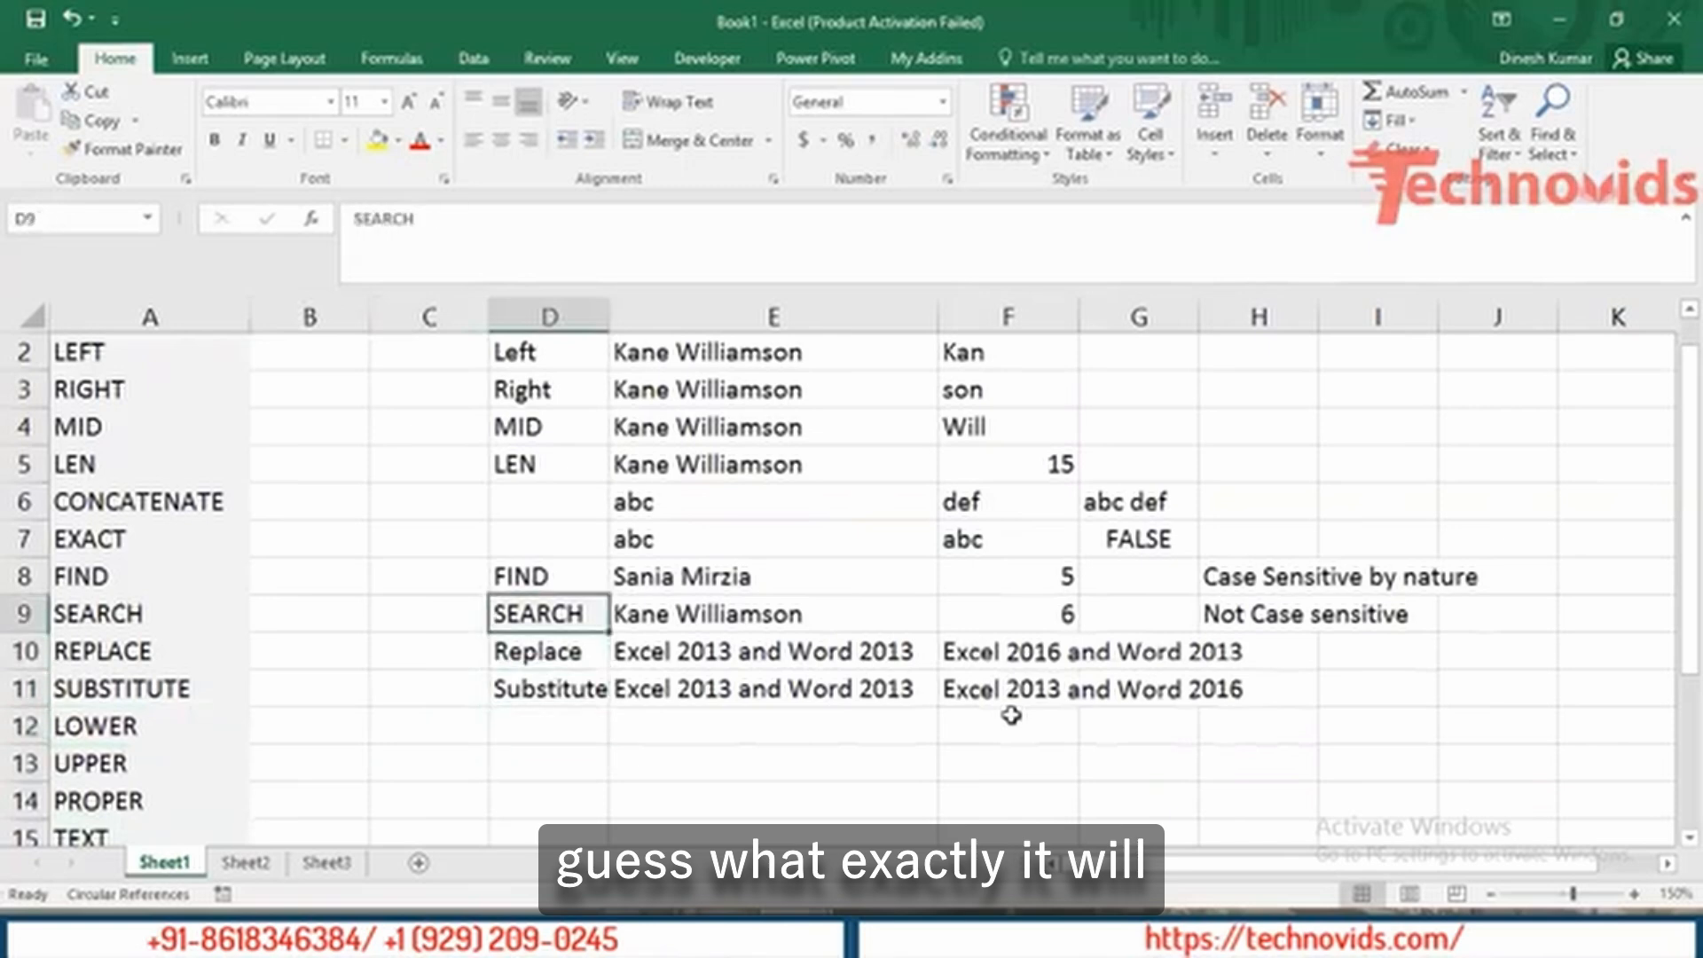
{"action": "key", "text": "Right"}
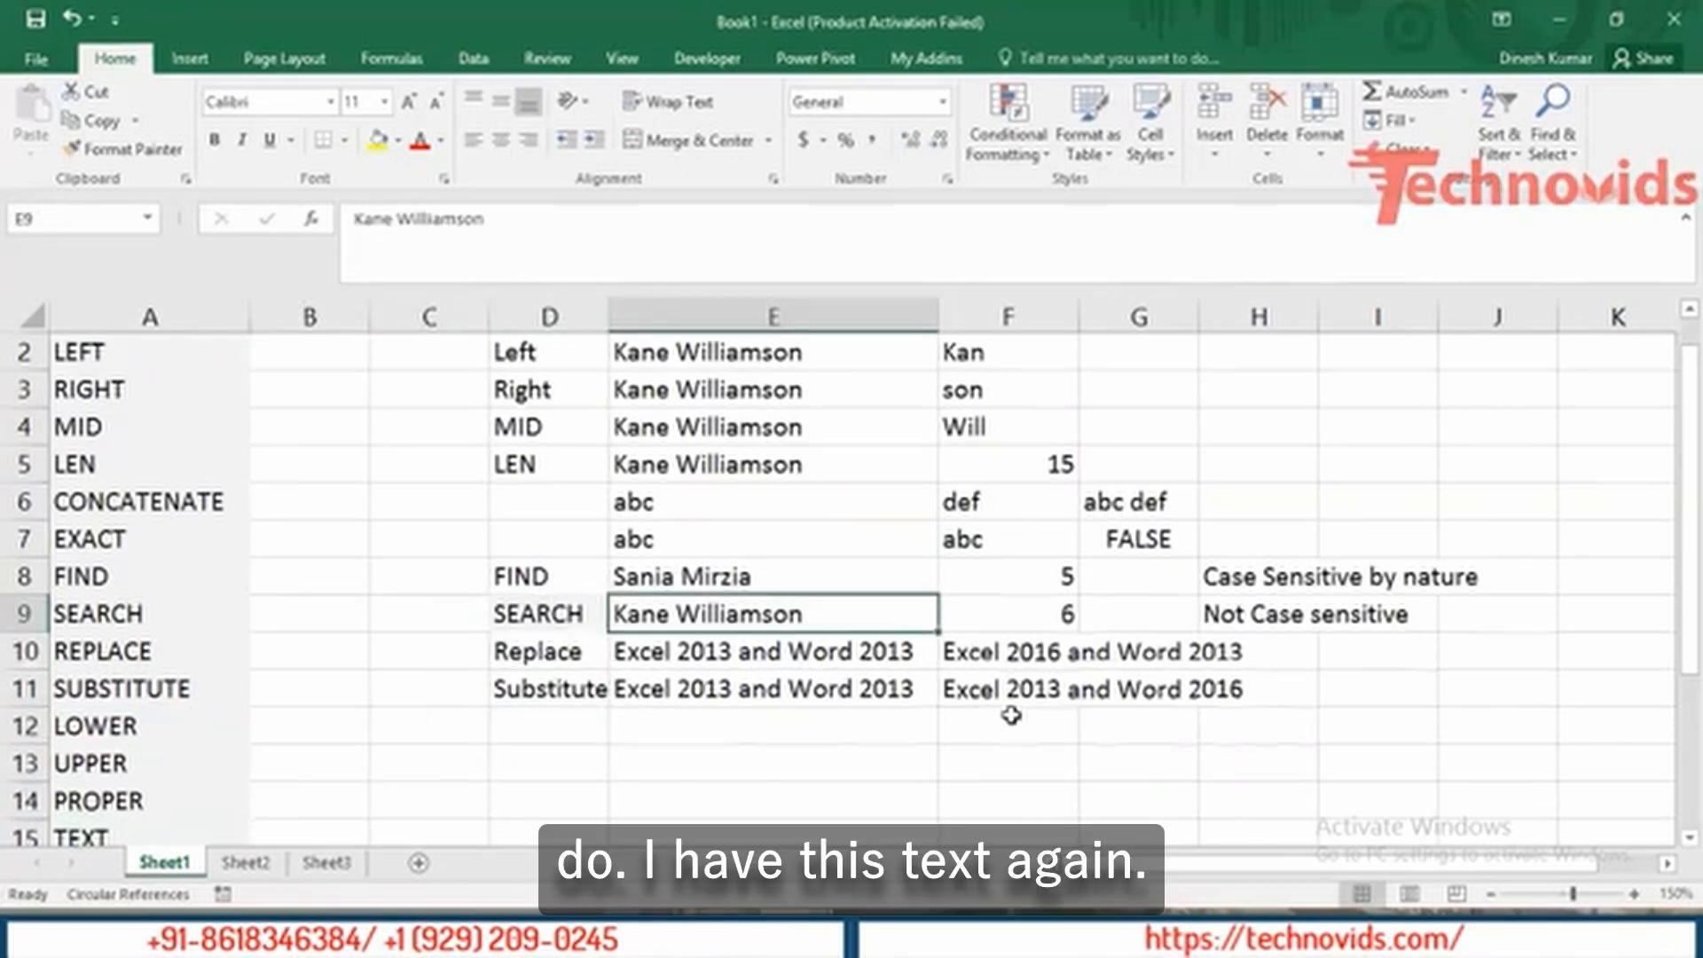
{"action": "key", "text": "ctrl+c"}
{"action": "key", "text": "Down"}
{"action": "key", "text": "Down"}
{"action": "key", "text": "Down"}
{"action": "left_click", "coordinate": [1012, 715]}
{"action": "key", "text": "ctrl+v"}
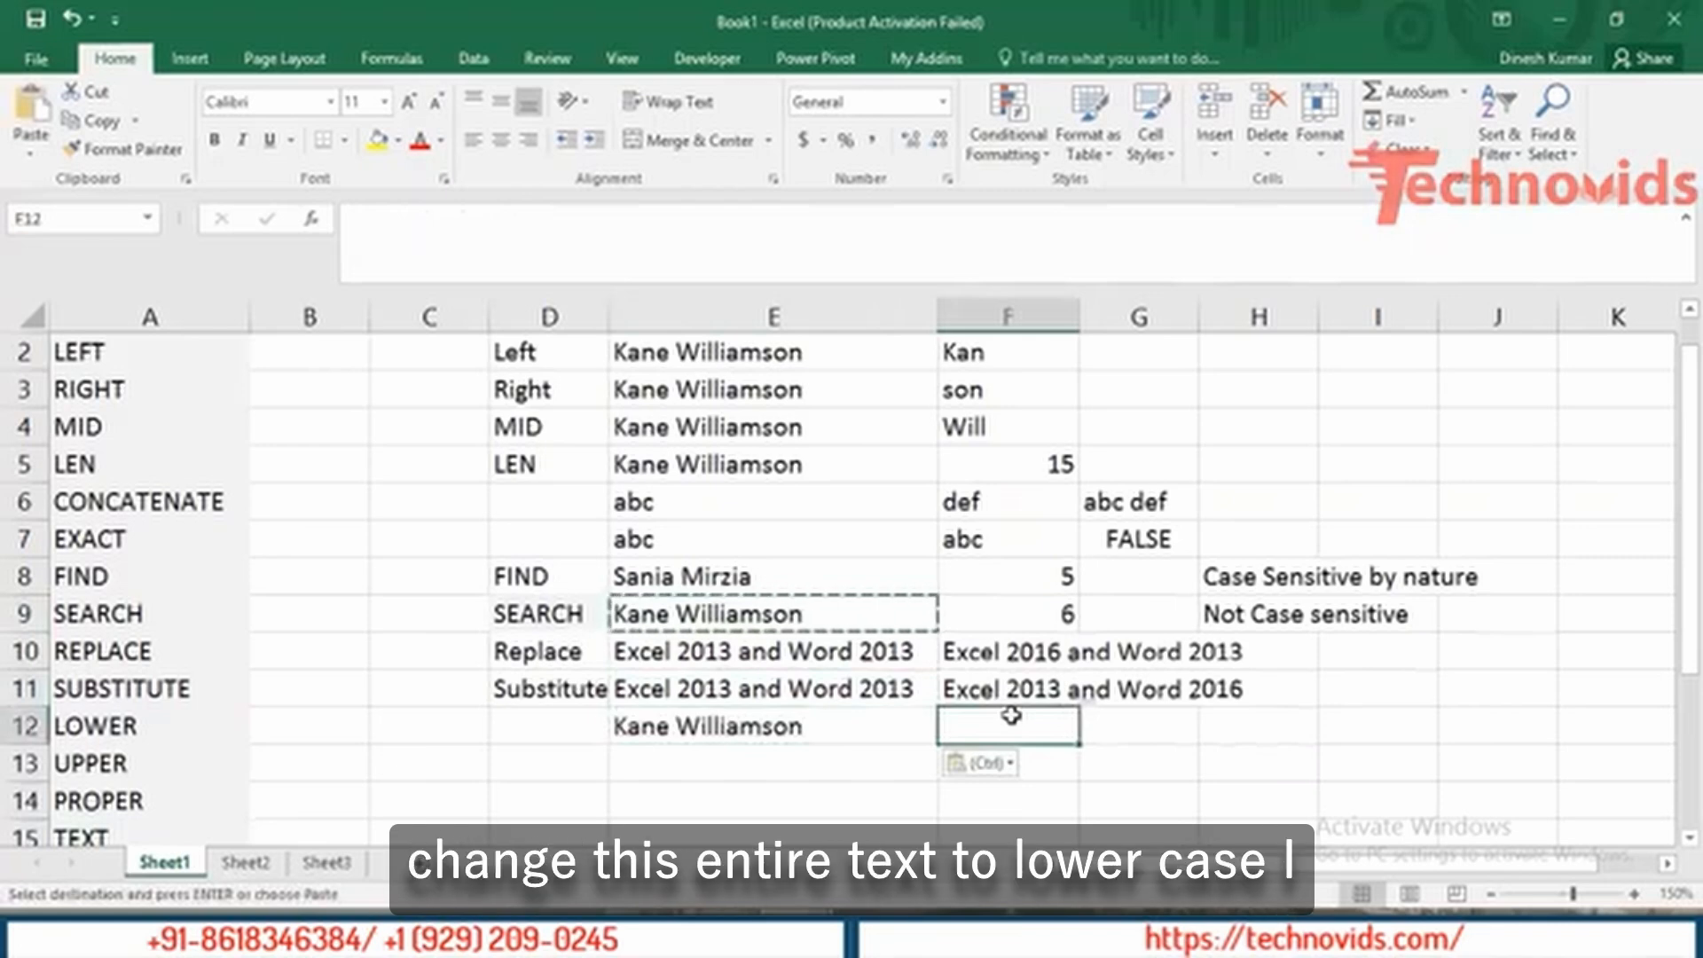
Enter =LOWER(E12) in F12 to show the name in lowercase.
{"action": "type", "text": "=lower"}
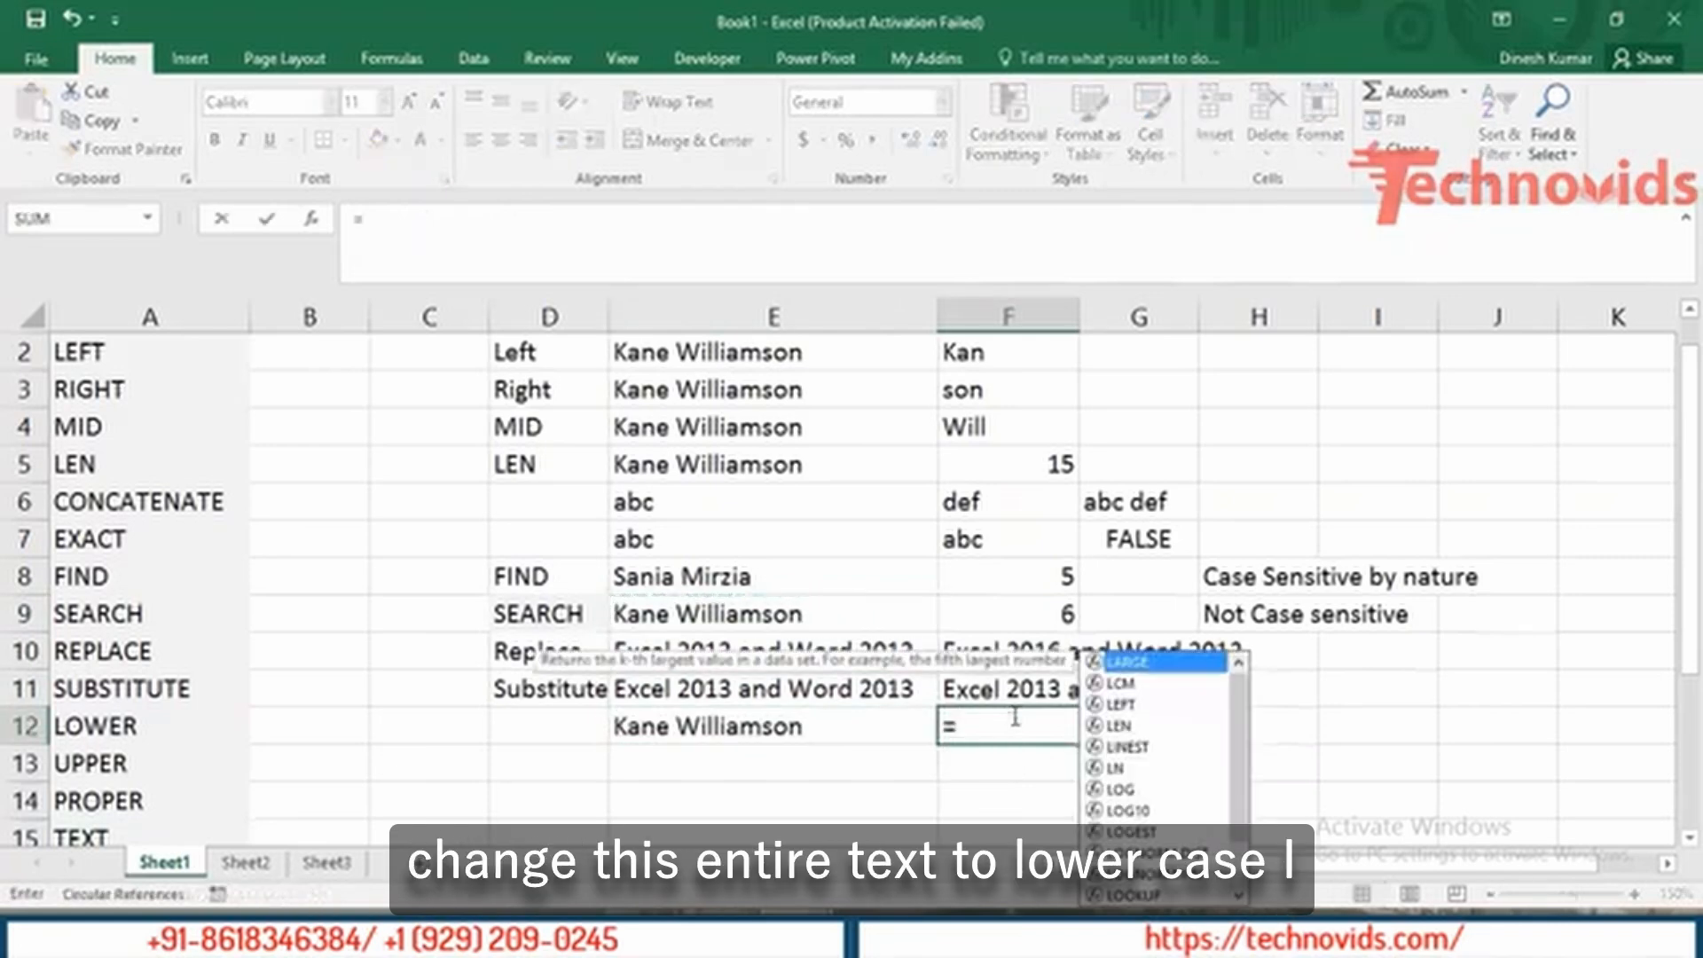
{"action": "key", "text": "Tab"}
{"action": "key", "text": "Left"}
{"action": "type", "text": ")"}
{"action": "key", "text": "Return"}
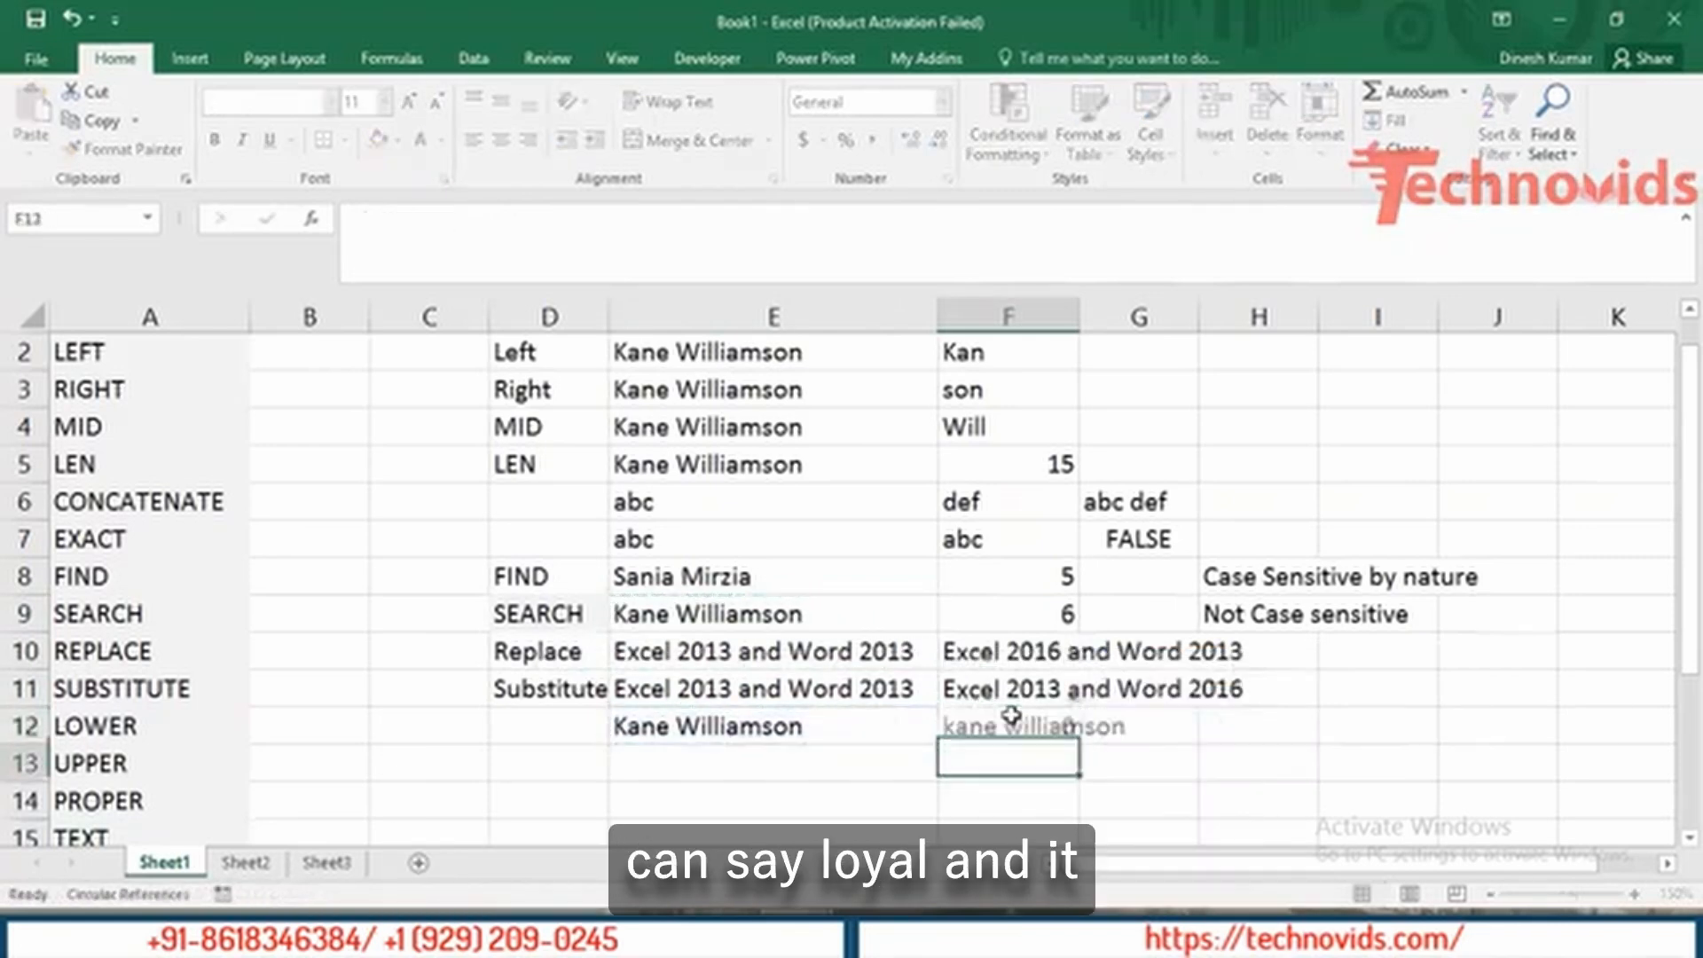
{"action": "key", "text": "Up"}
{"action": "key", "text": "Left"}
{"action": "key", "text": "Right"}
Fill the name down into E13 and enter =UPPER(E13) in F13.
{"action": "key", "text": "Down"}
{"action": "key", "text": "Left"}
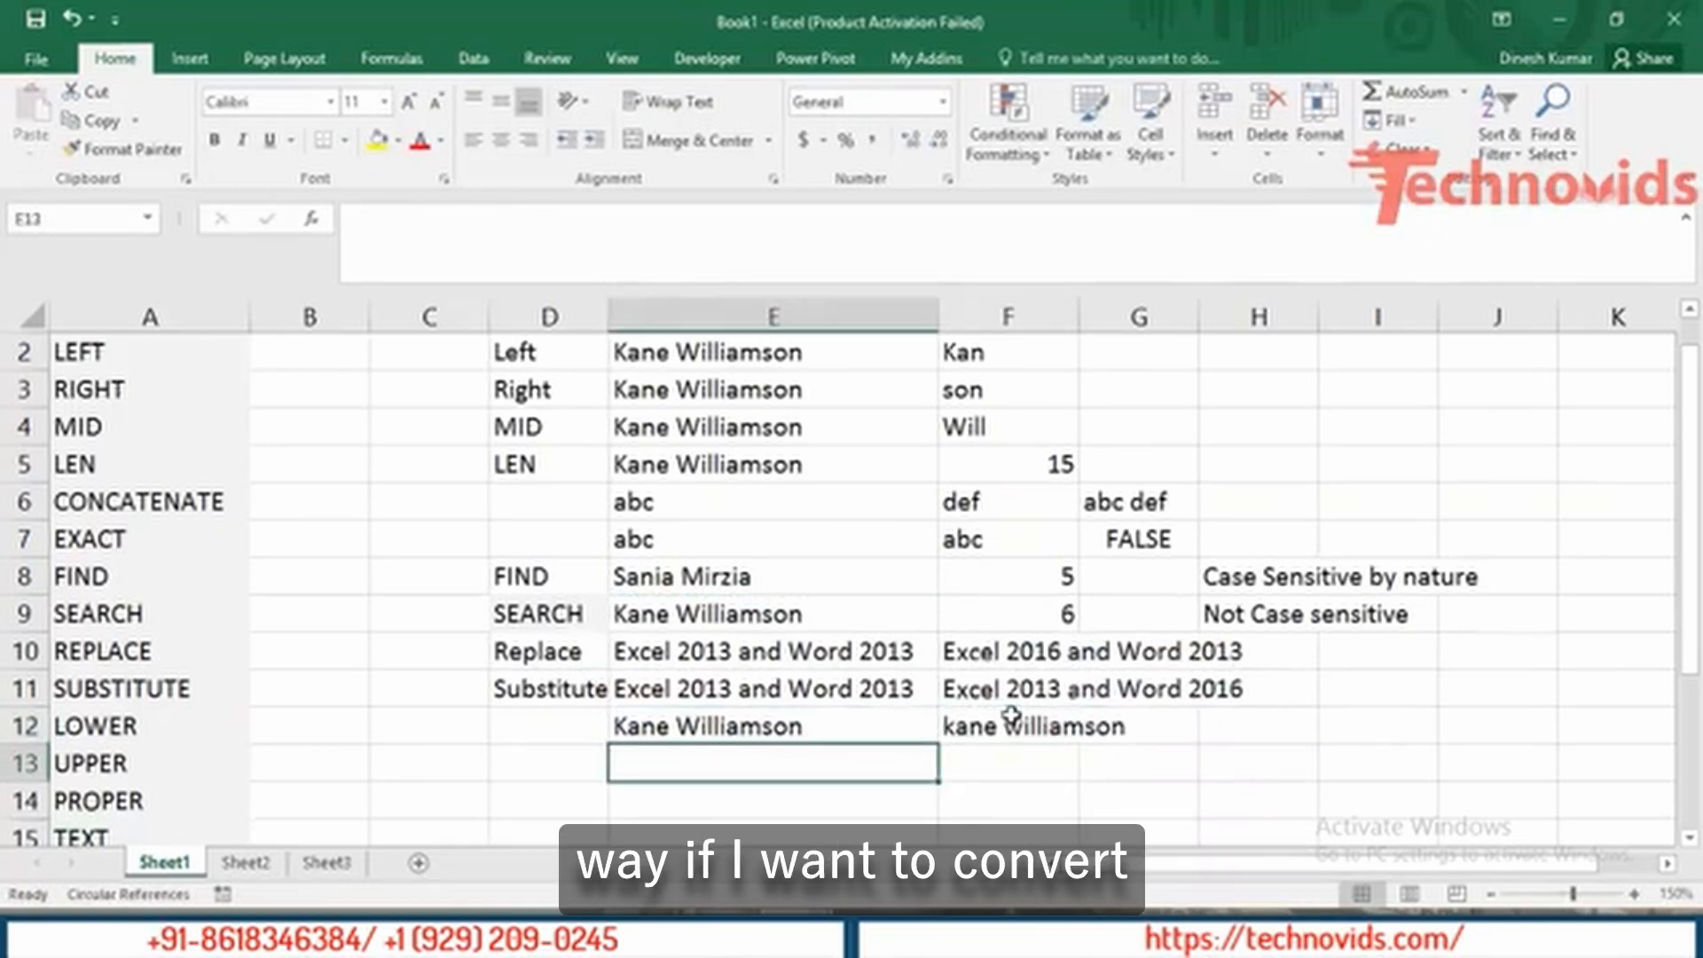
{"action": "key", "text": "ctrl+d"}
{"action": "key", "text": "Right"}
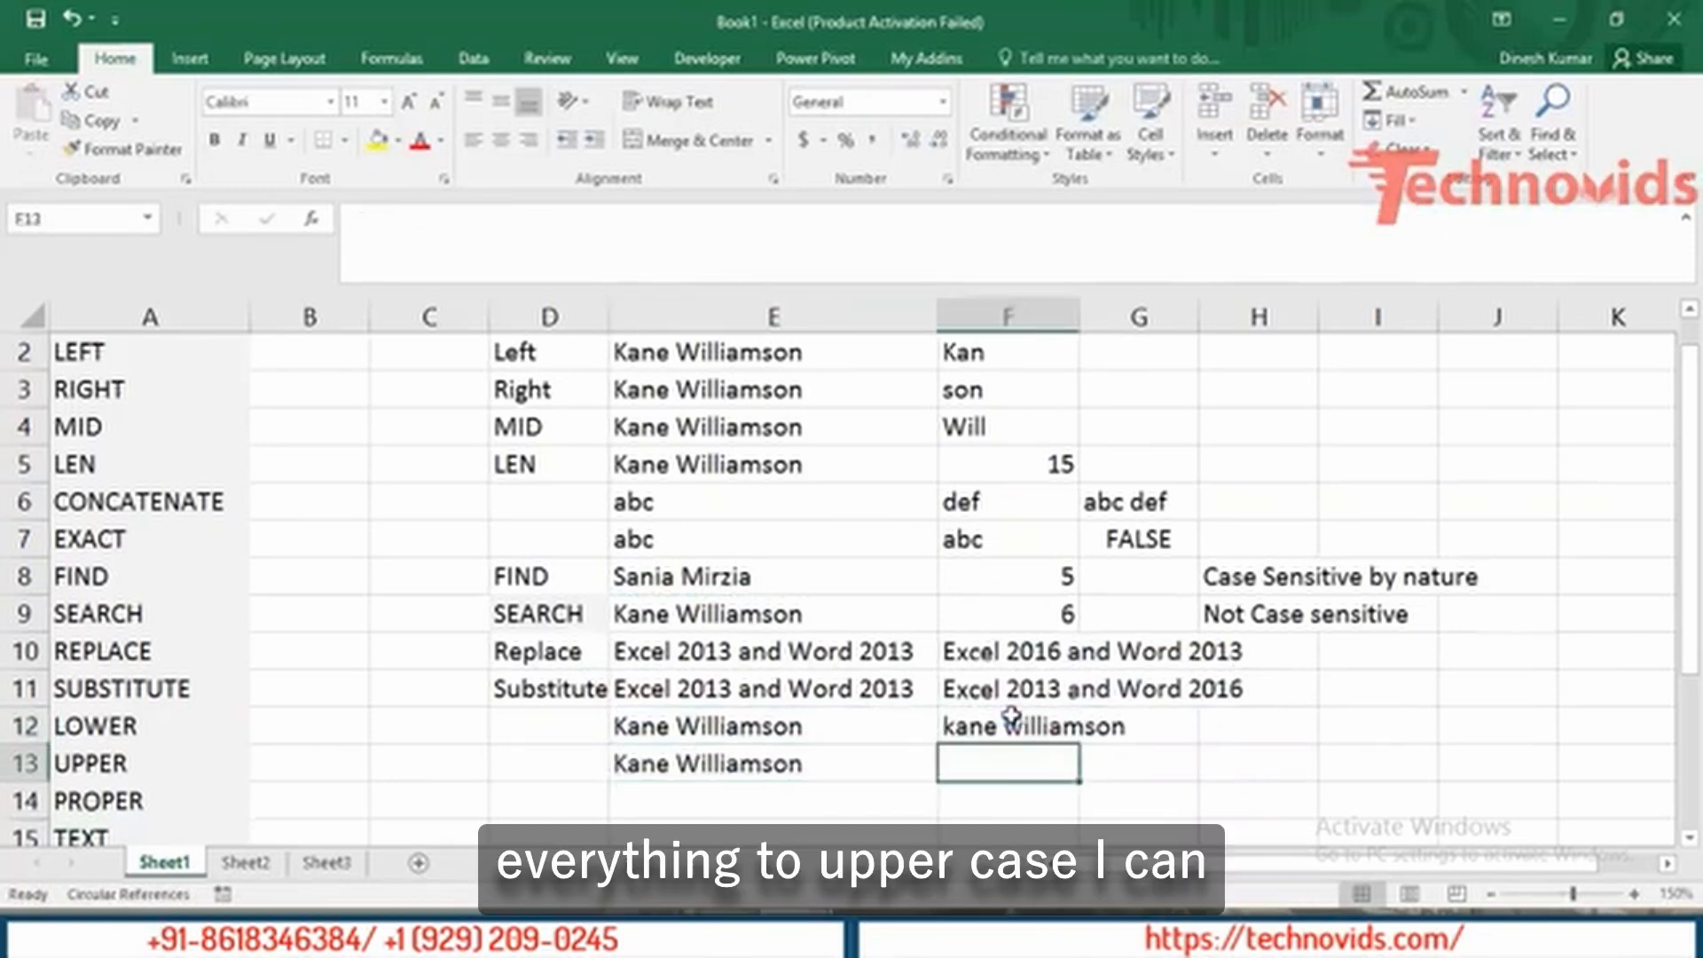
{"action": "type", "text": "=upp"}
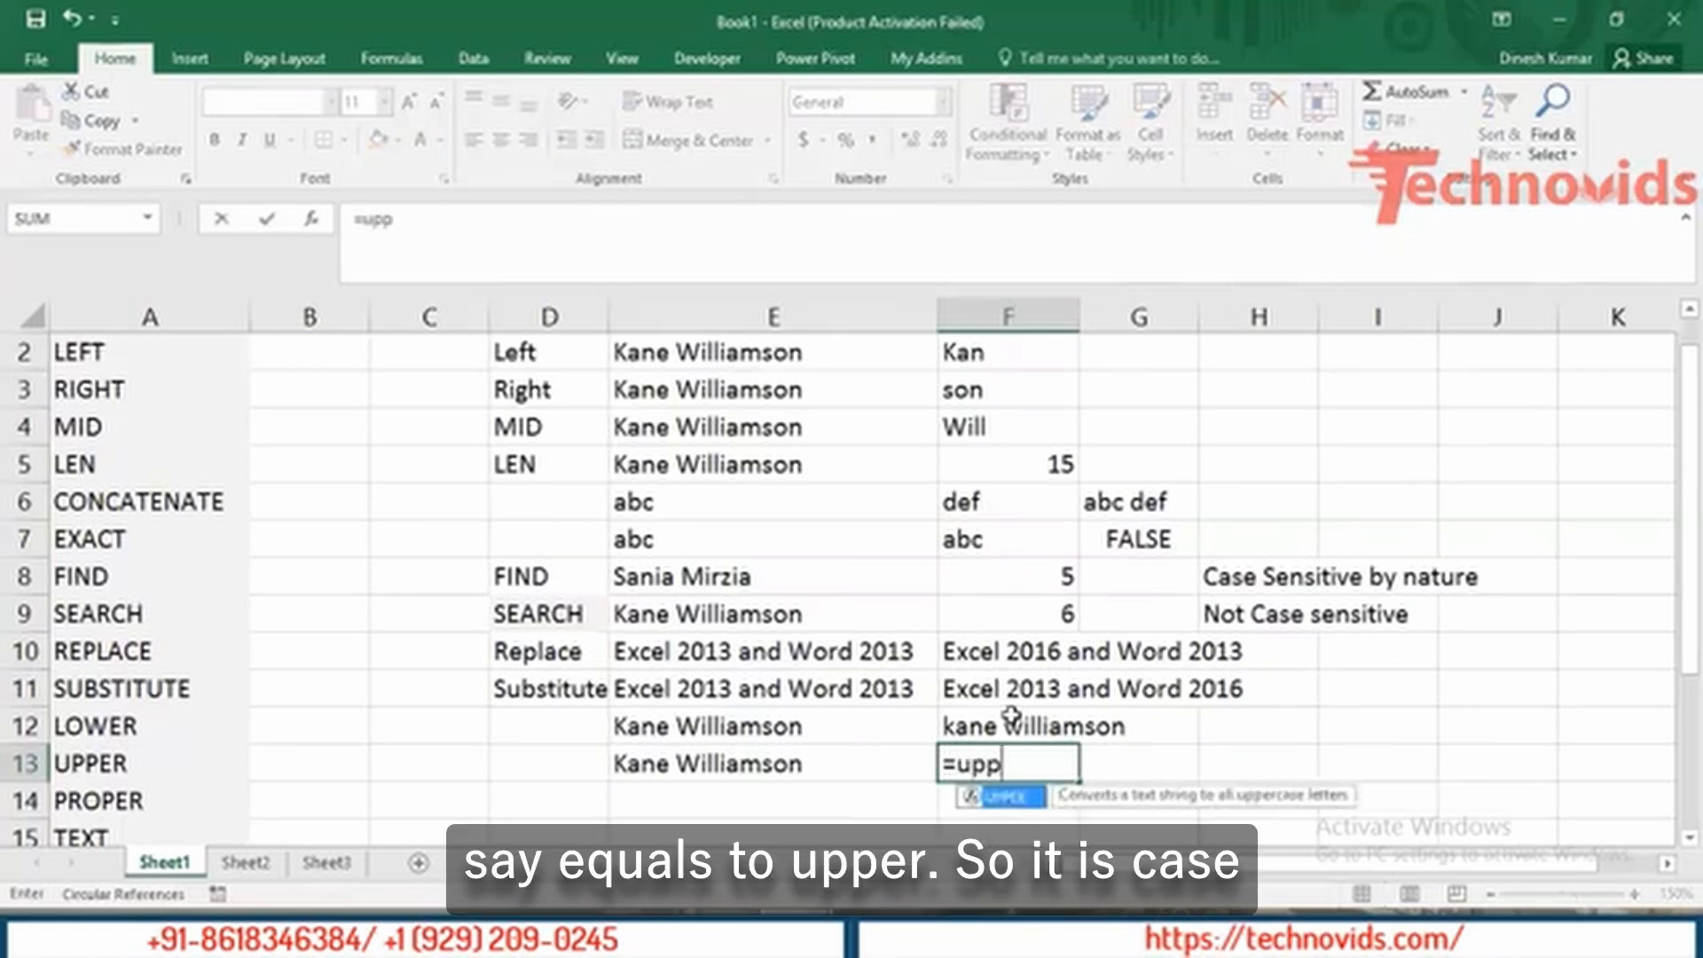
{"action": "key", "text": "Tab"}
{"action": "key", "text": "Left"}
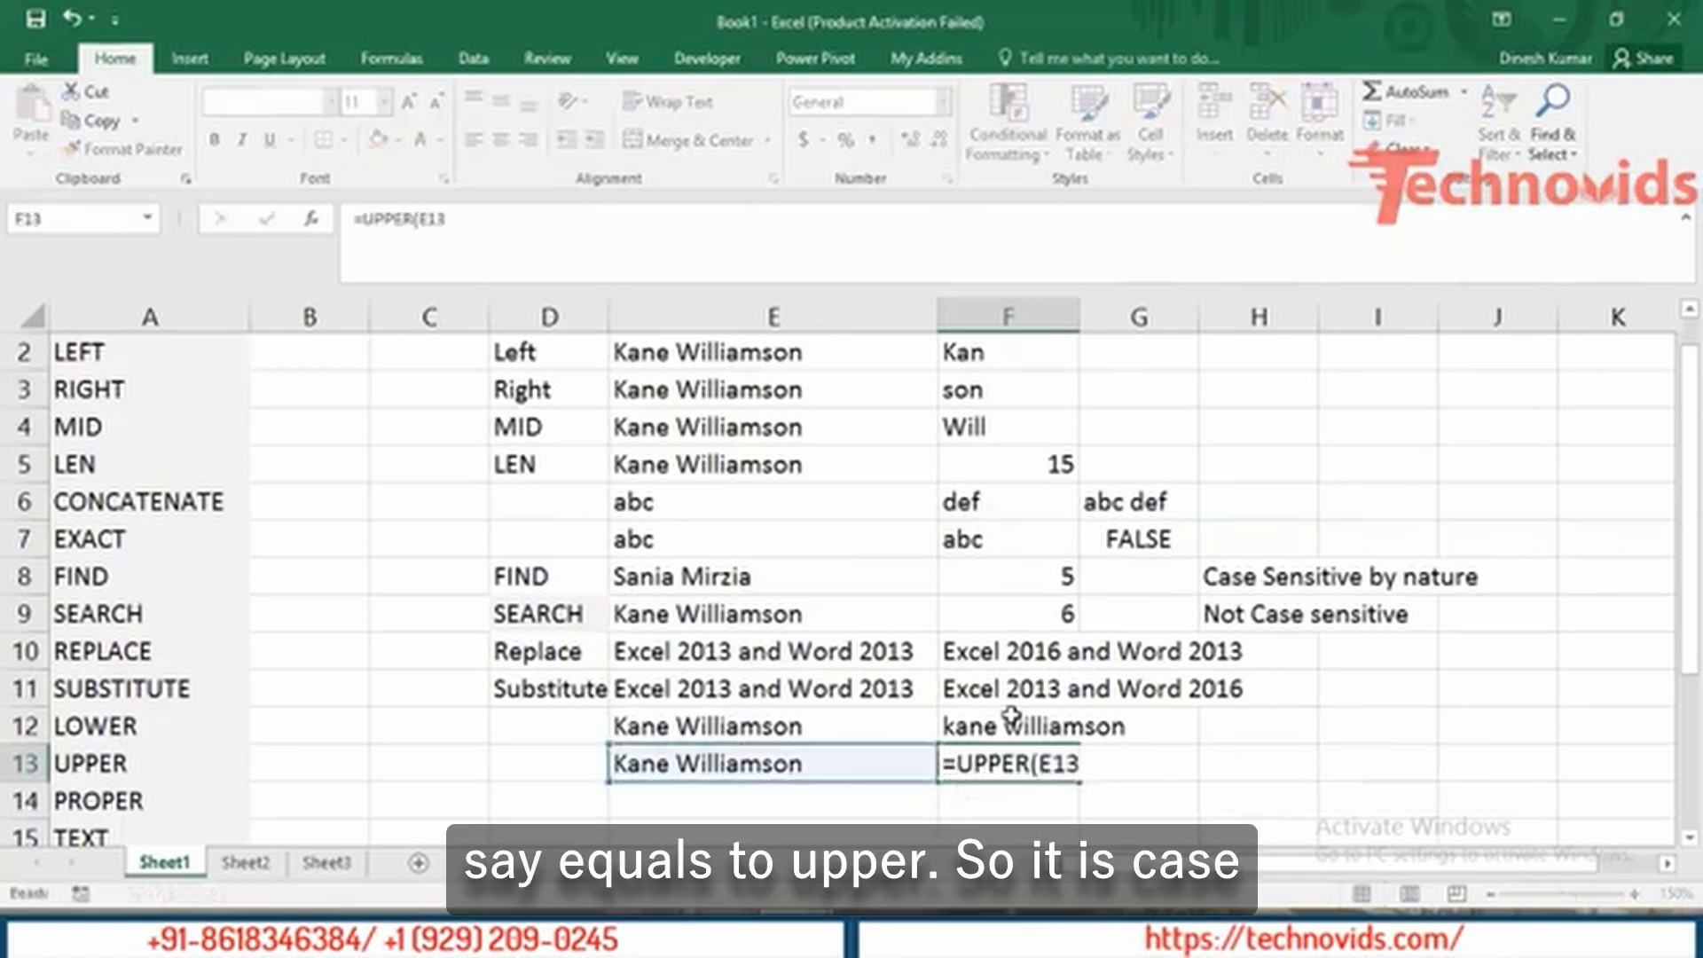
{"action": "key", "text": "Return"}
{"action": "key", "text": "Up"}
{"action": "key", "text": "Left"}
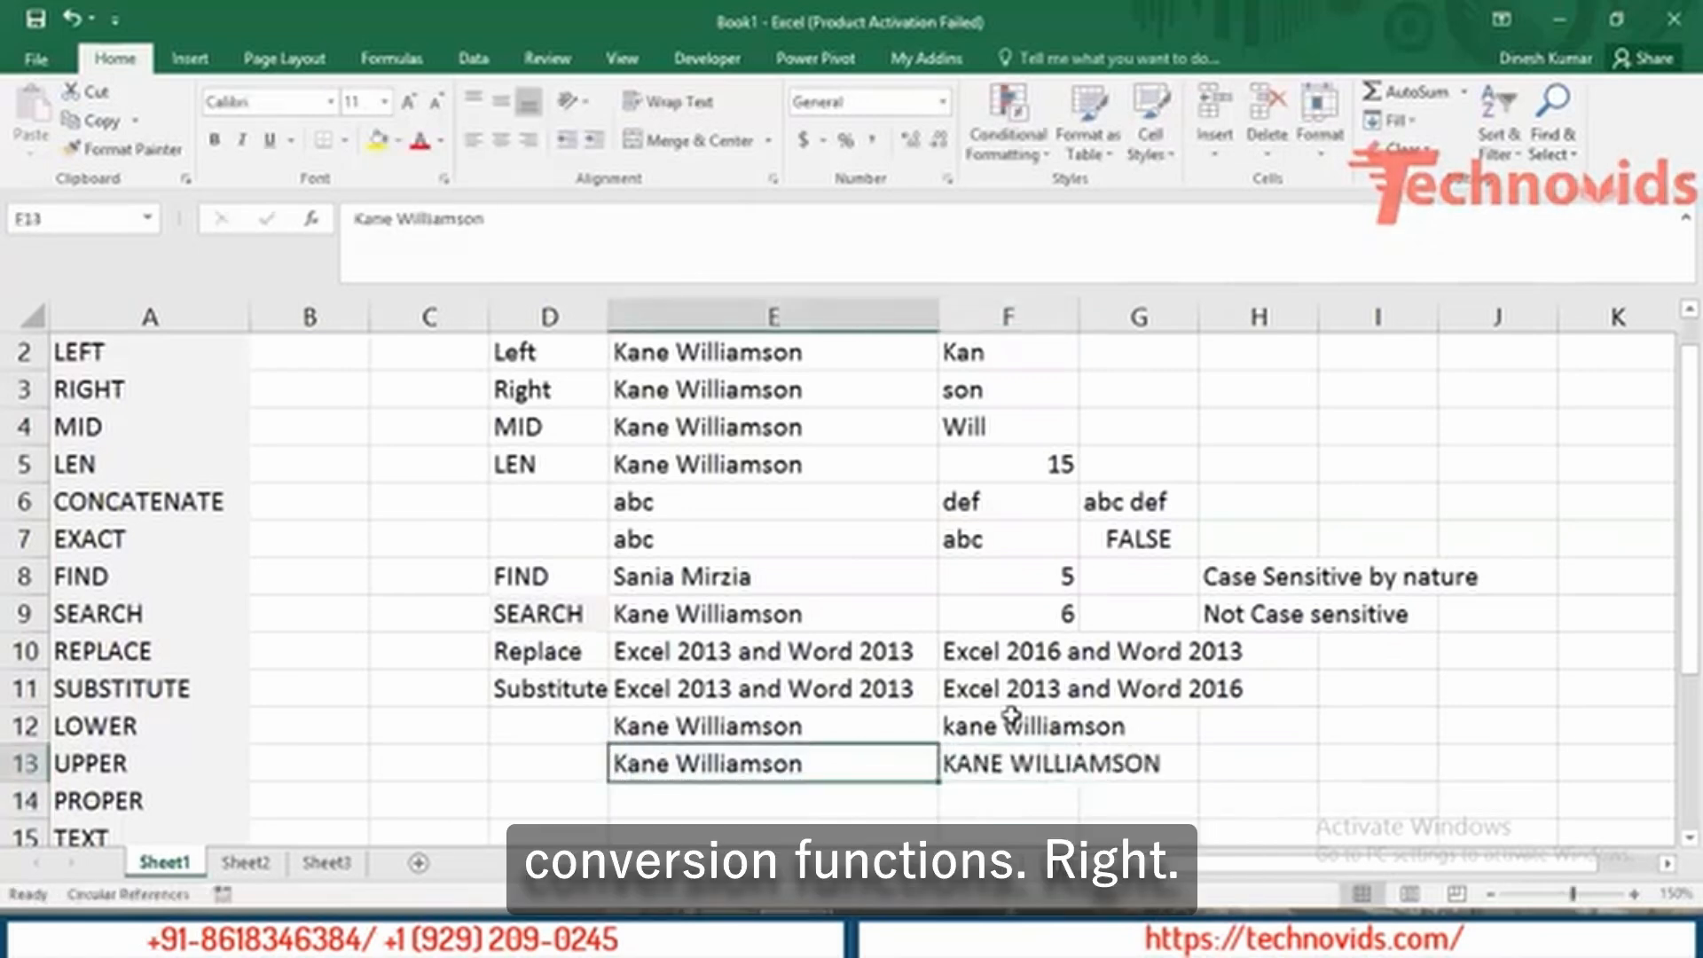
{"action": "key", "text": "Down"}
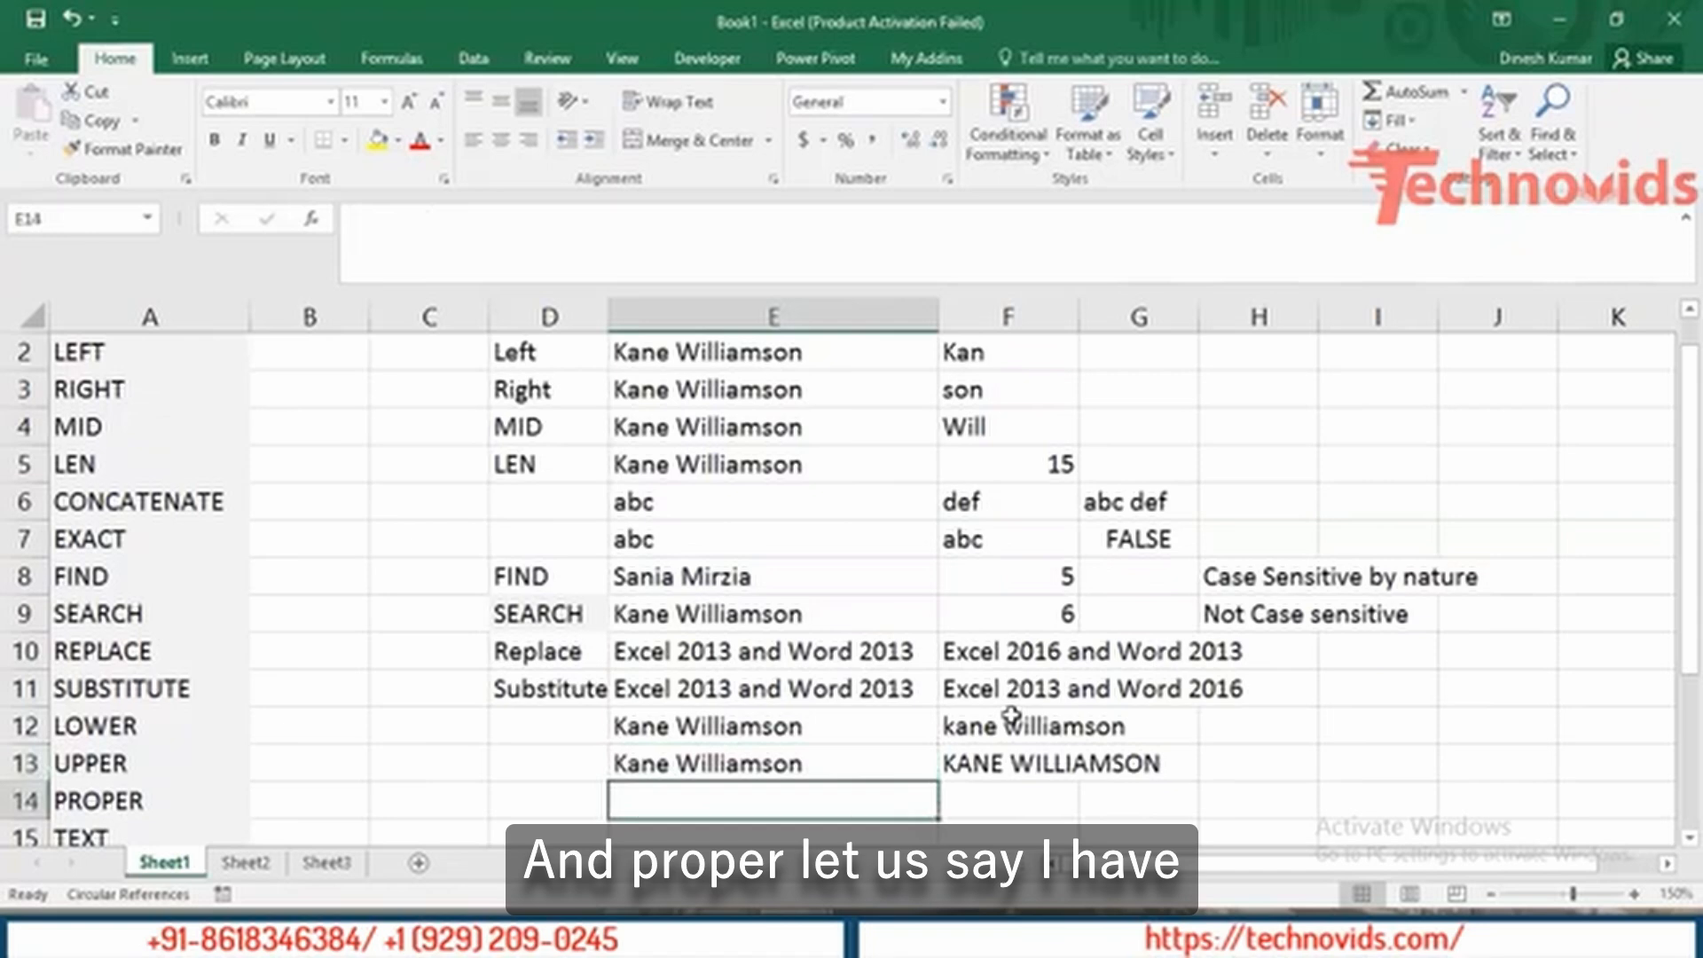
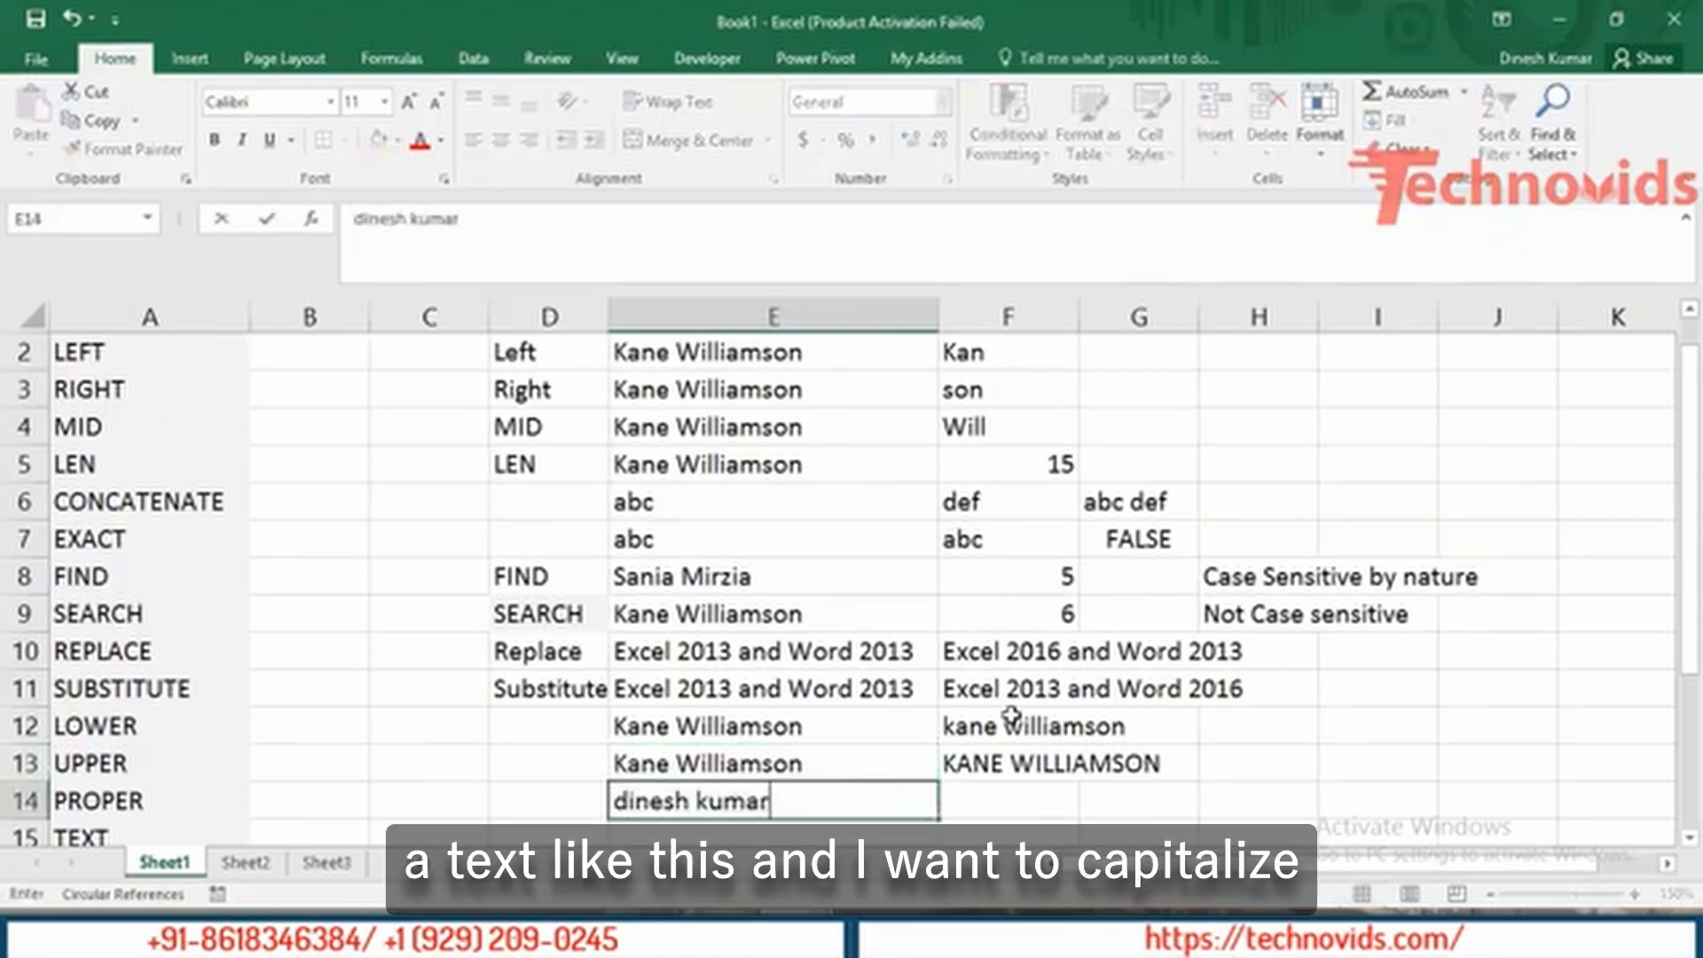
Type a lowercase two-word name in E14 and enter =PROPER(E14) in F14.
{"action": "key", "text": "Tab"}
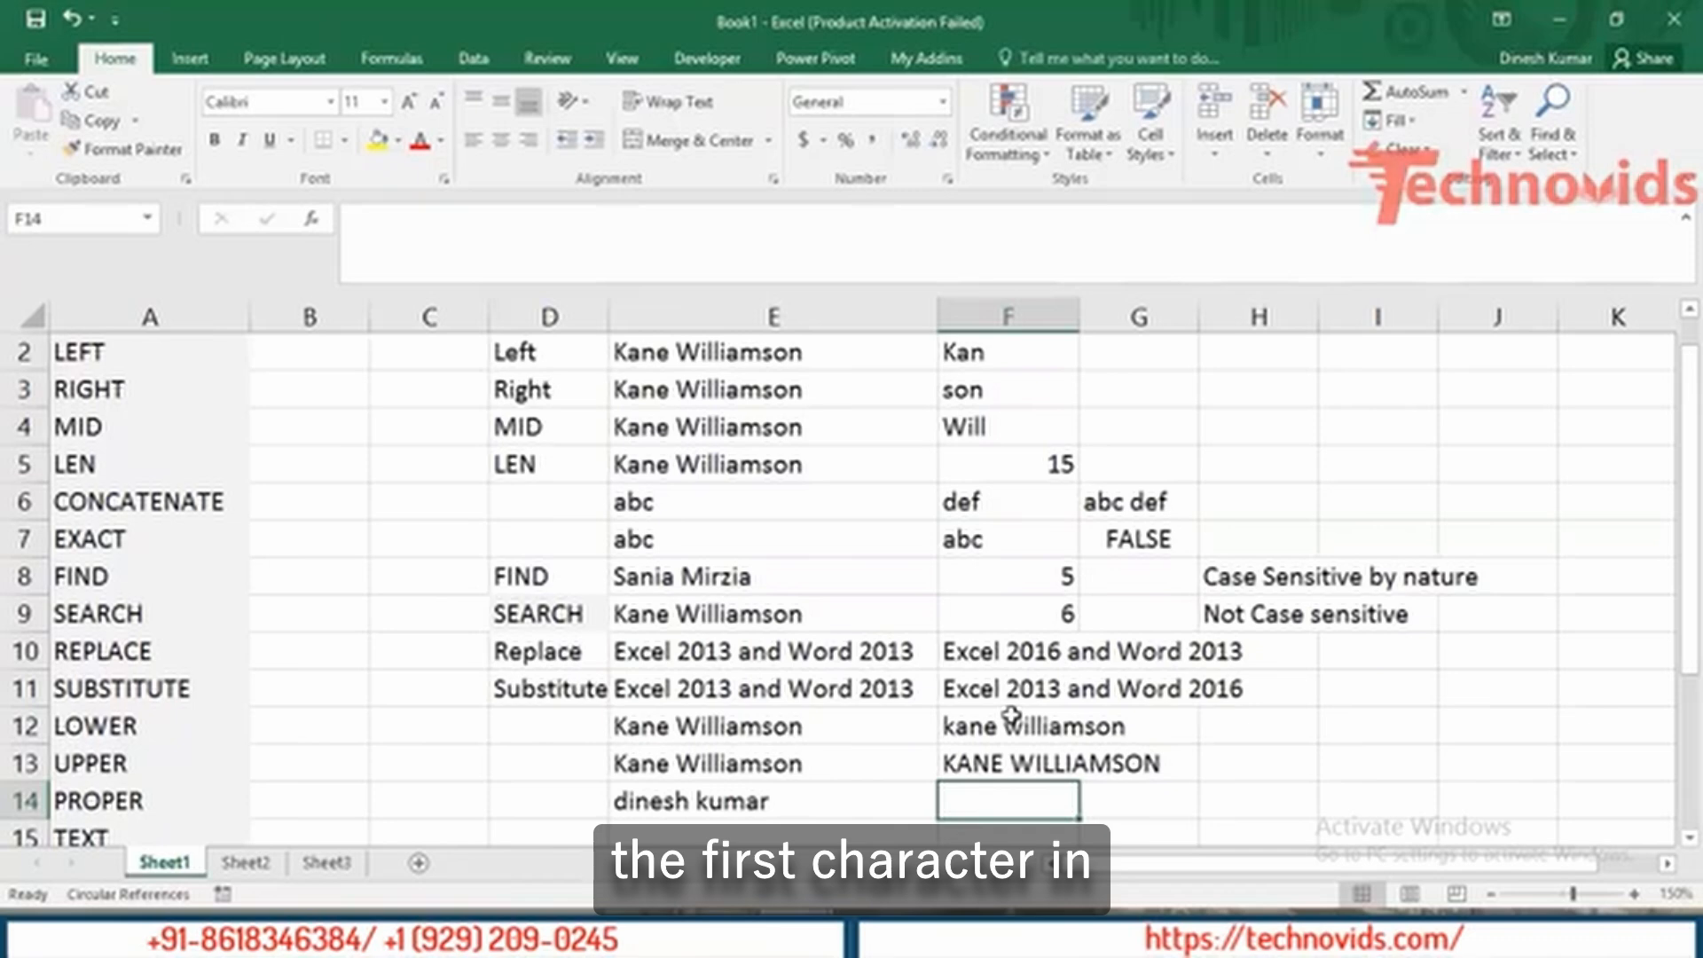
{"action": "type", "text": "=prope"}
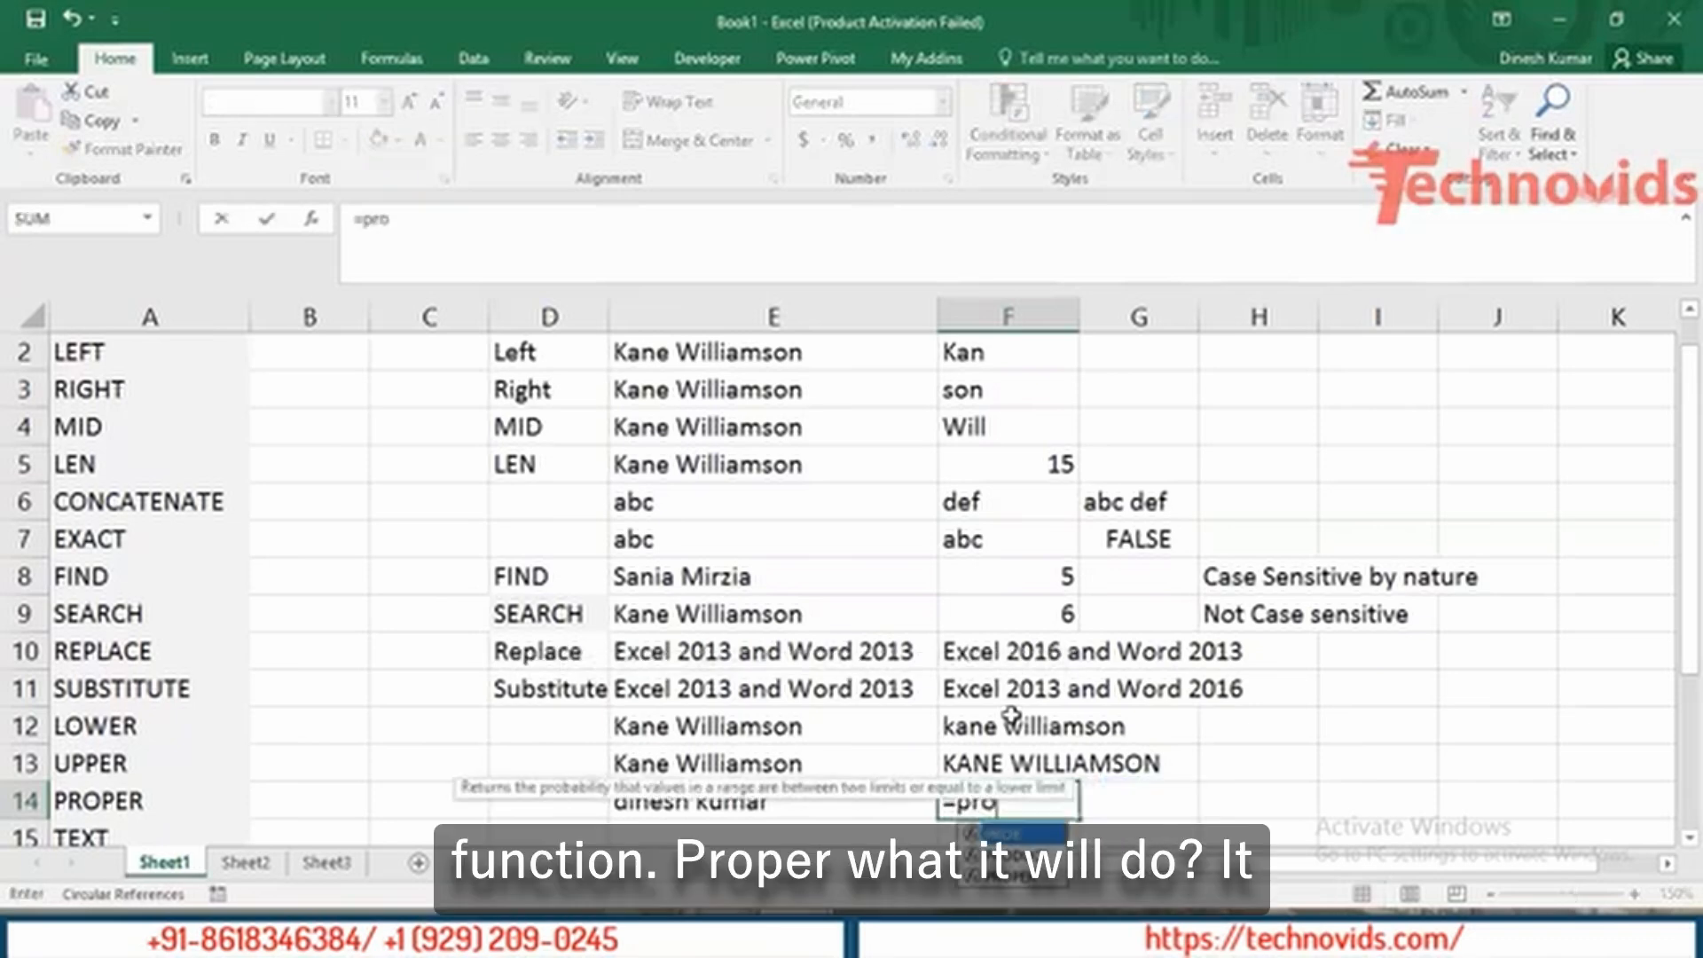
{"action": "key", "text": "Tab"}
{"action": "key", "text": "Left"}
{"action": "key", "text": "Return"}
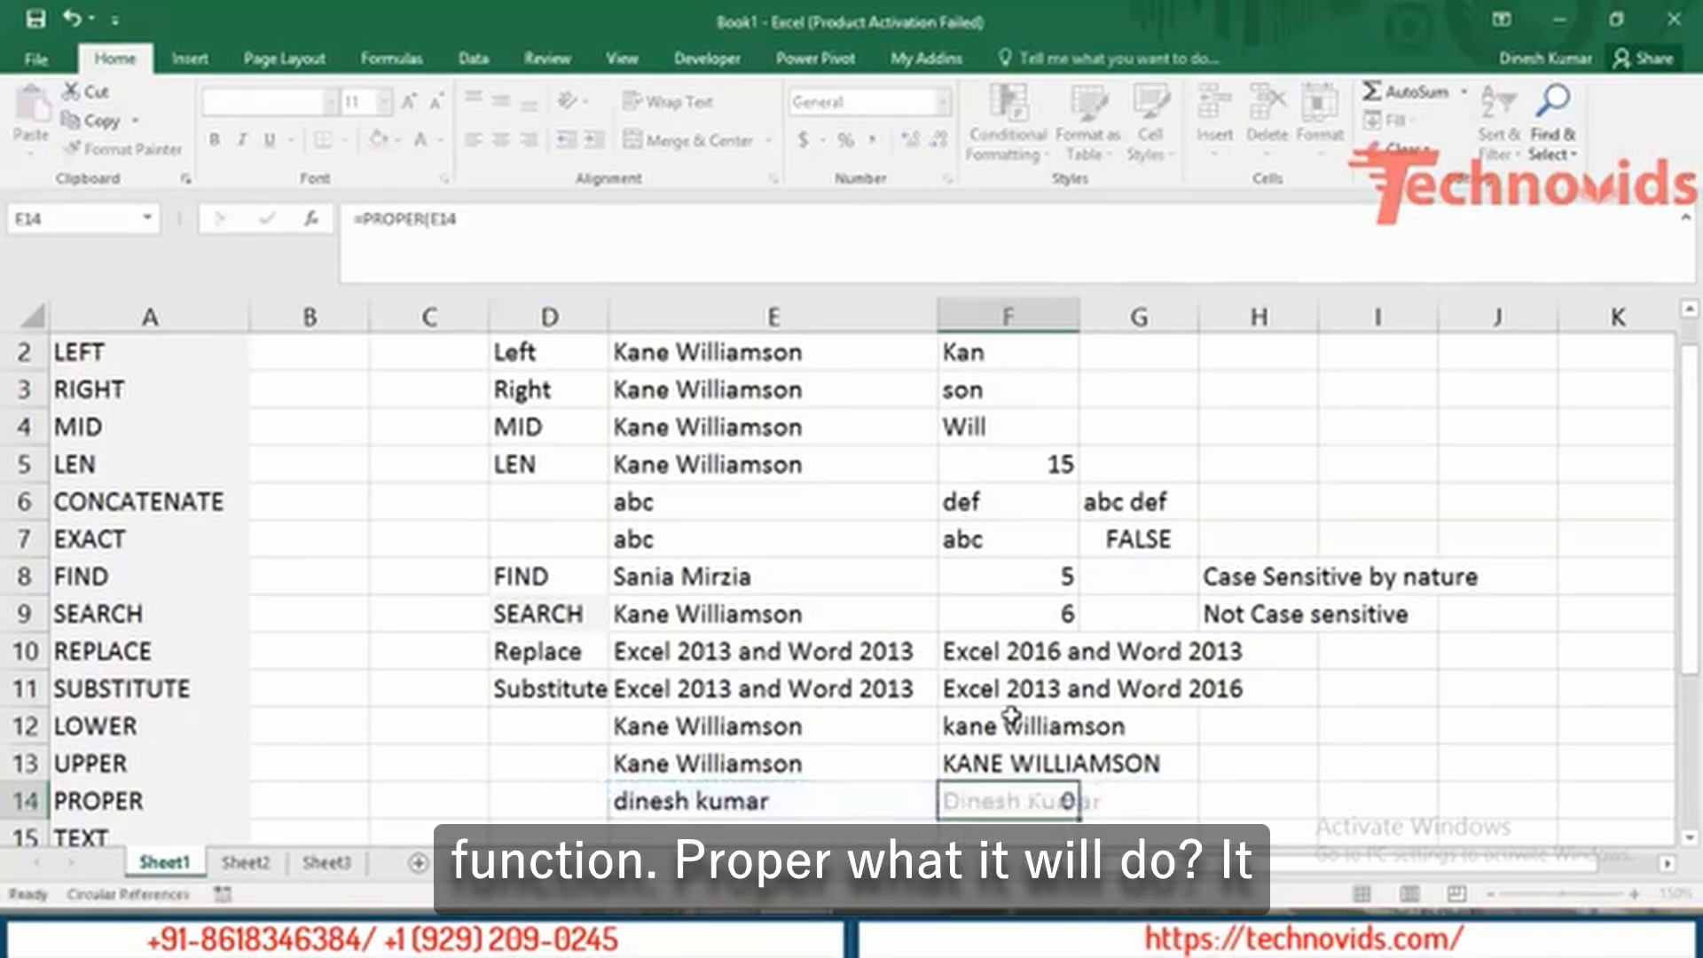
{"action": "key", "text": "Left"}
{"action": "key", "text": "Up"}
{"action": "key", "text": "Right"}
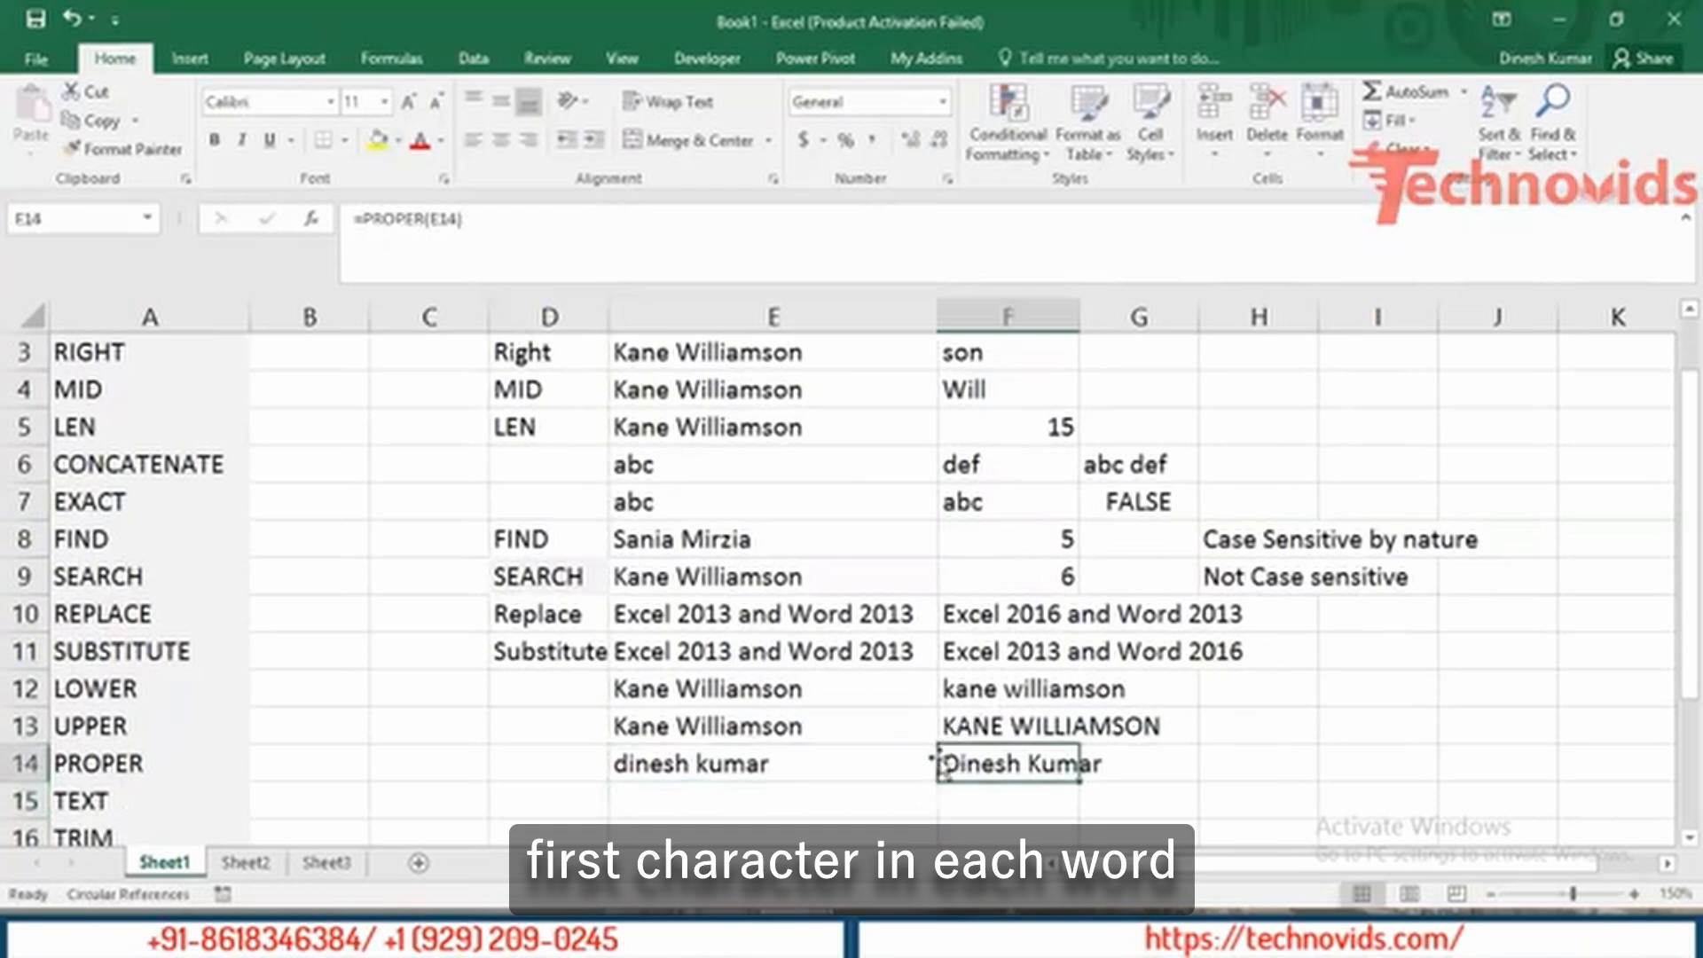
Append a third lowercase word to the name in E14.
{"action": "double_click", "coordinate": [801, 764]}
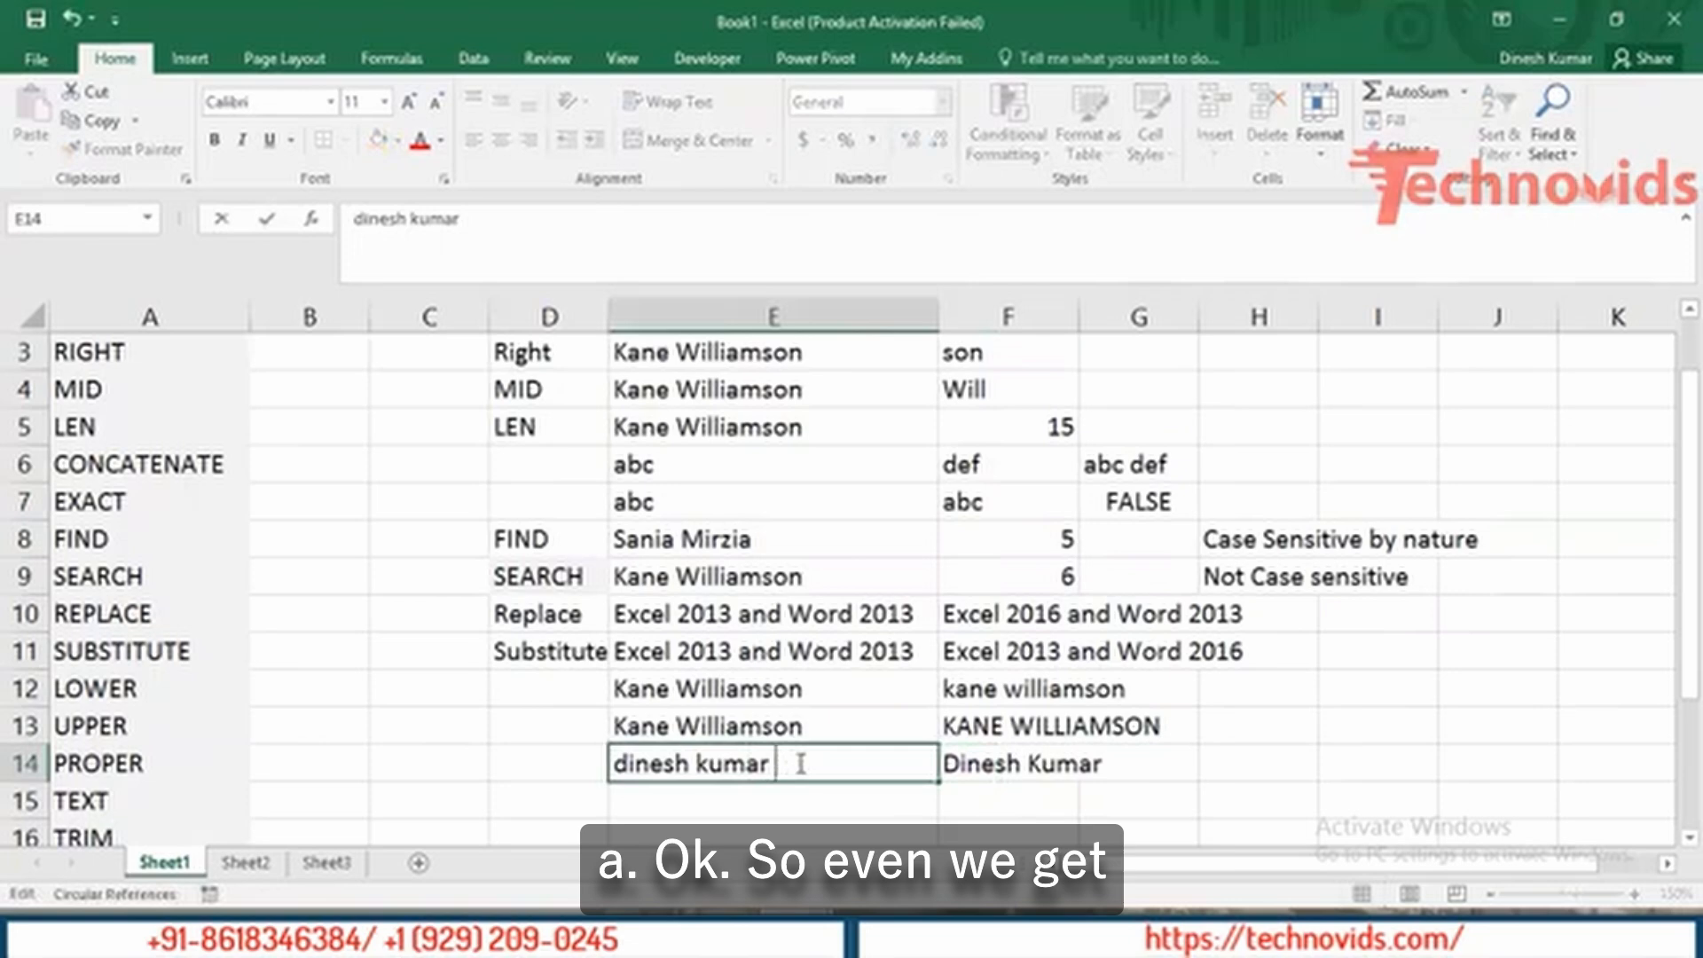
{"action": "type", "text": "bhuvan"}
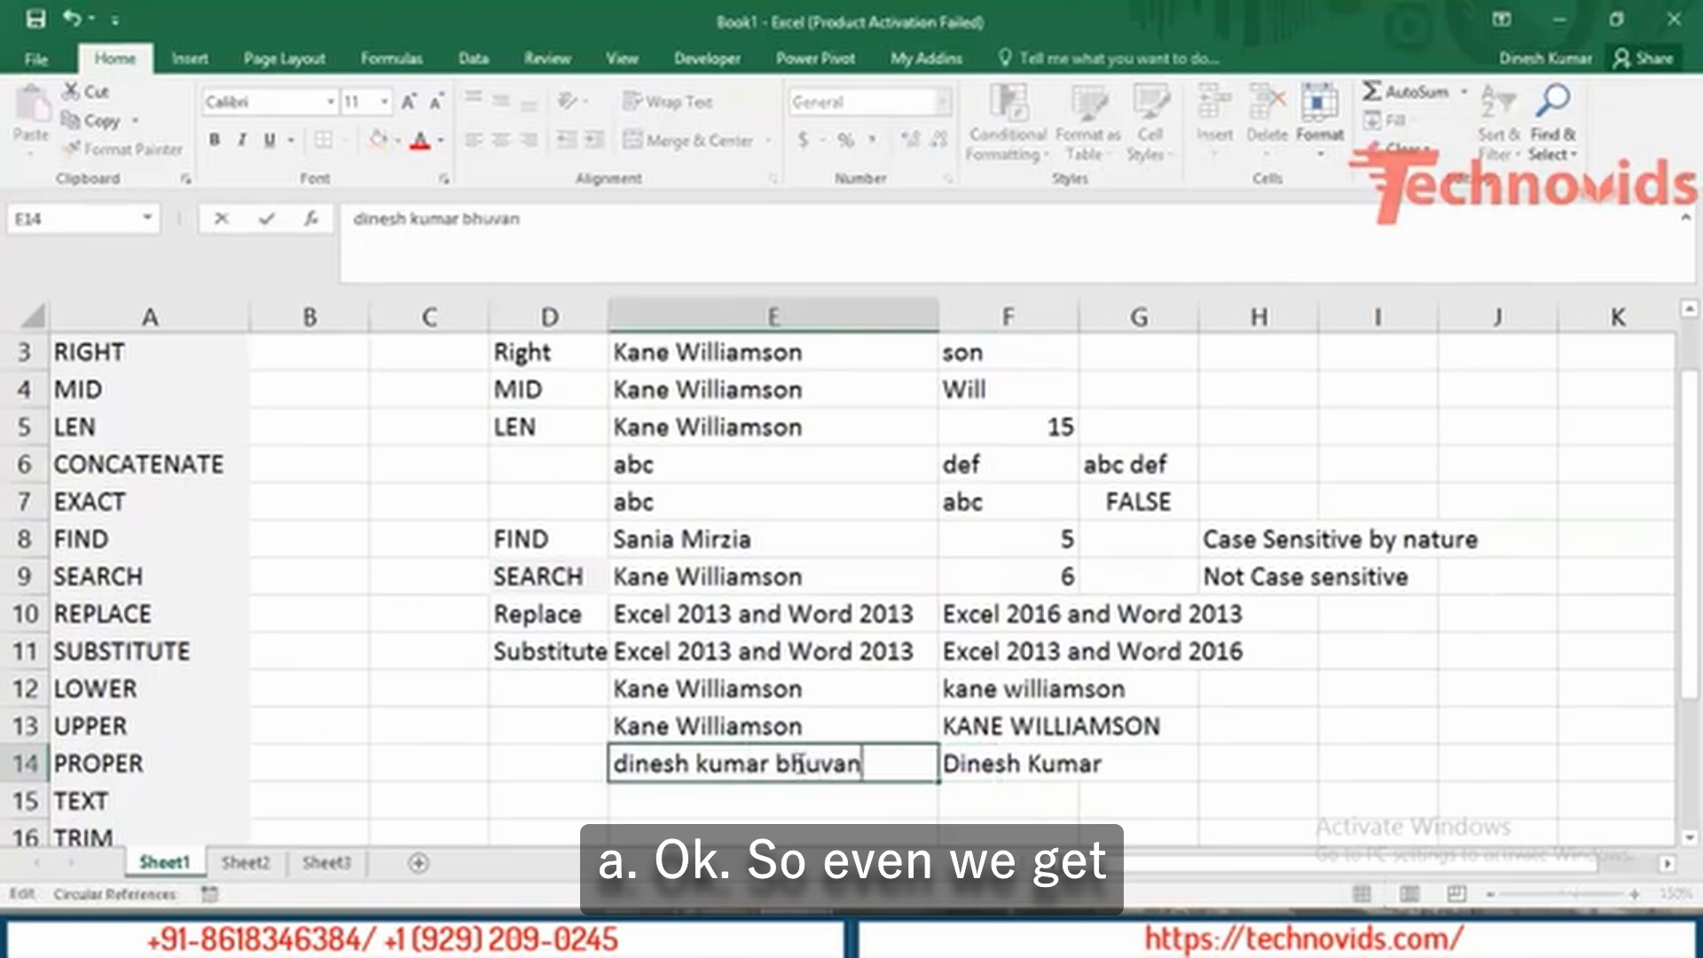
{"action": "key", "text": "Tab"}
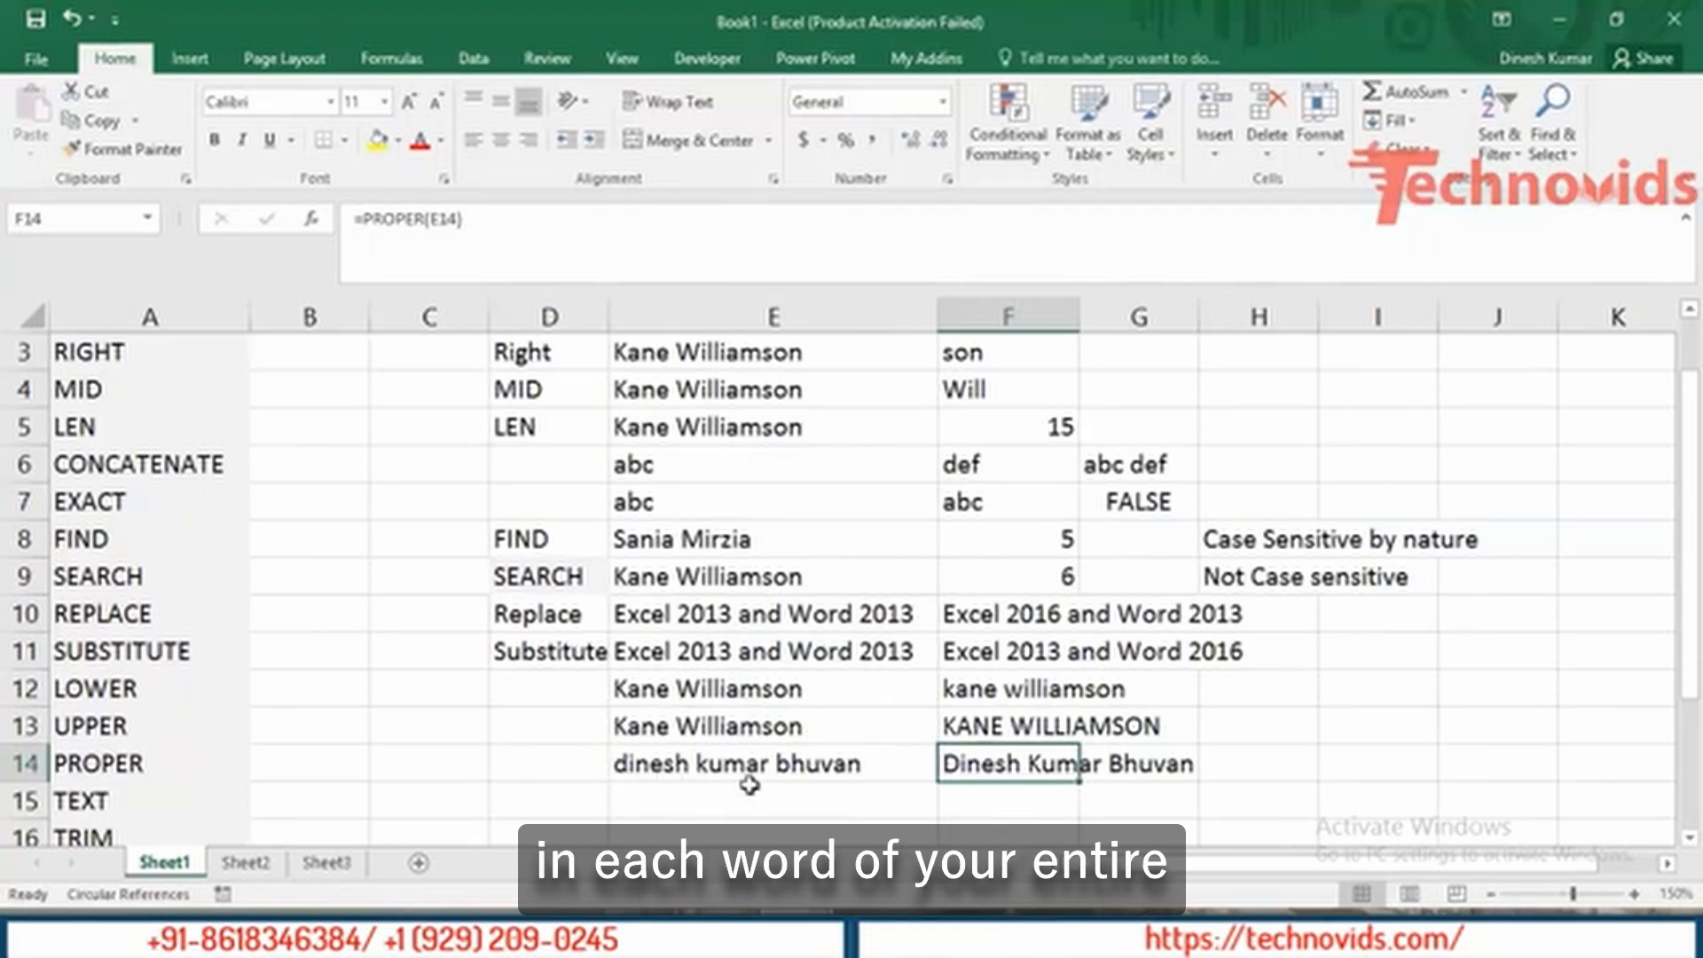
{"action": "left_click", "coordinate": [667, 798]}
Insert today's date (9/13/2019) into E15 with Ctrl+;.
{"action": "scroll", "coordinate": [667, 797], "scroll_direction": "down", "scroll_amount": 1}
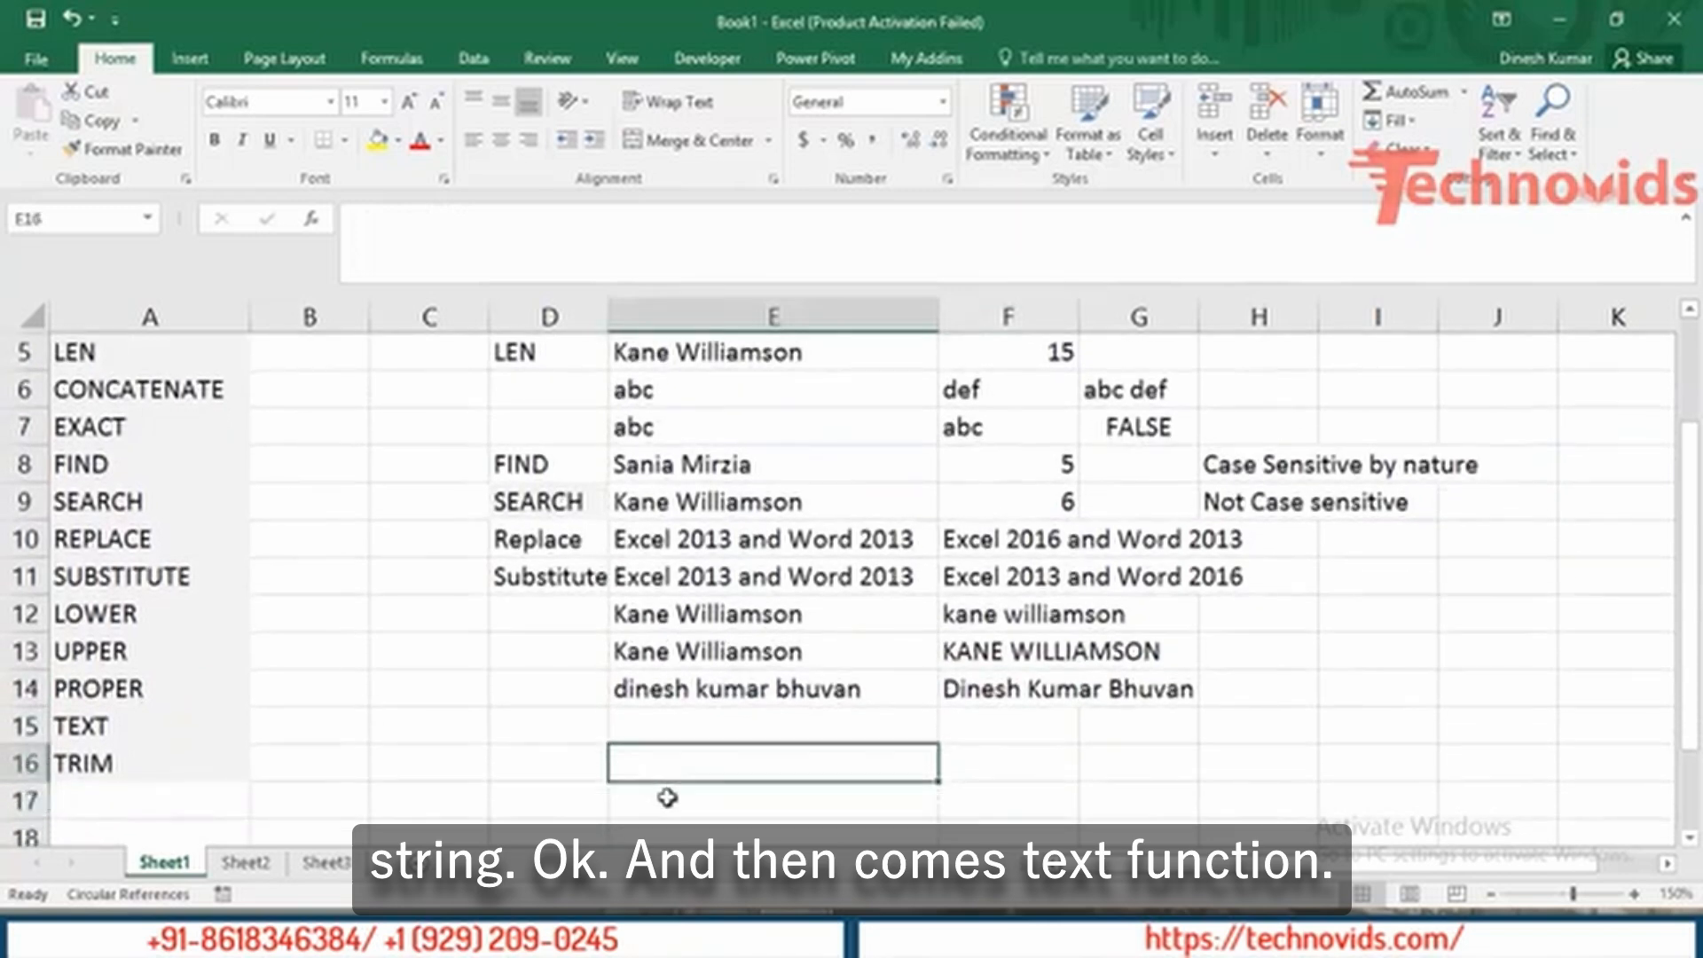
{"action": "key", "text": "Left"}
{"action": "key", "text": "Left"}
{"action": "key", "text": "Left"}
{"action": "key", "text": "Left"}
{"action": "key", "text": "Right"}
{"action": "key", "text": "Right"}
{"action": "key", "text": "Right"}
{"action": "key", "text": "Right"}
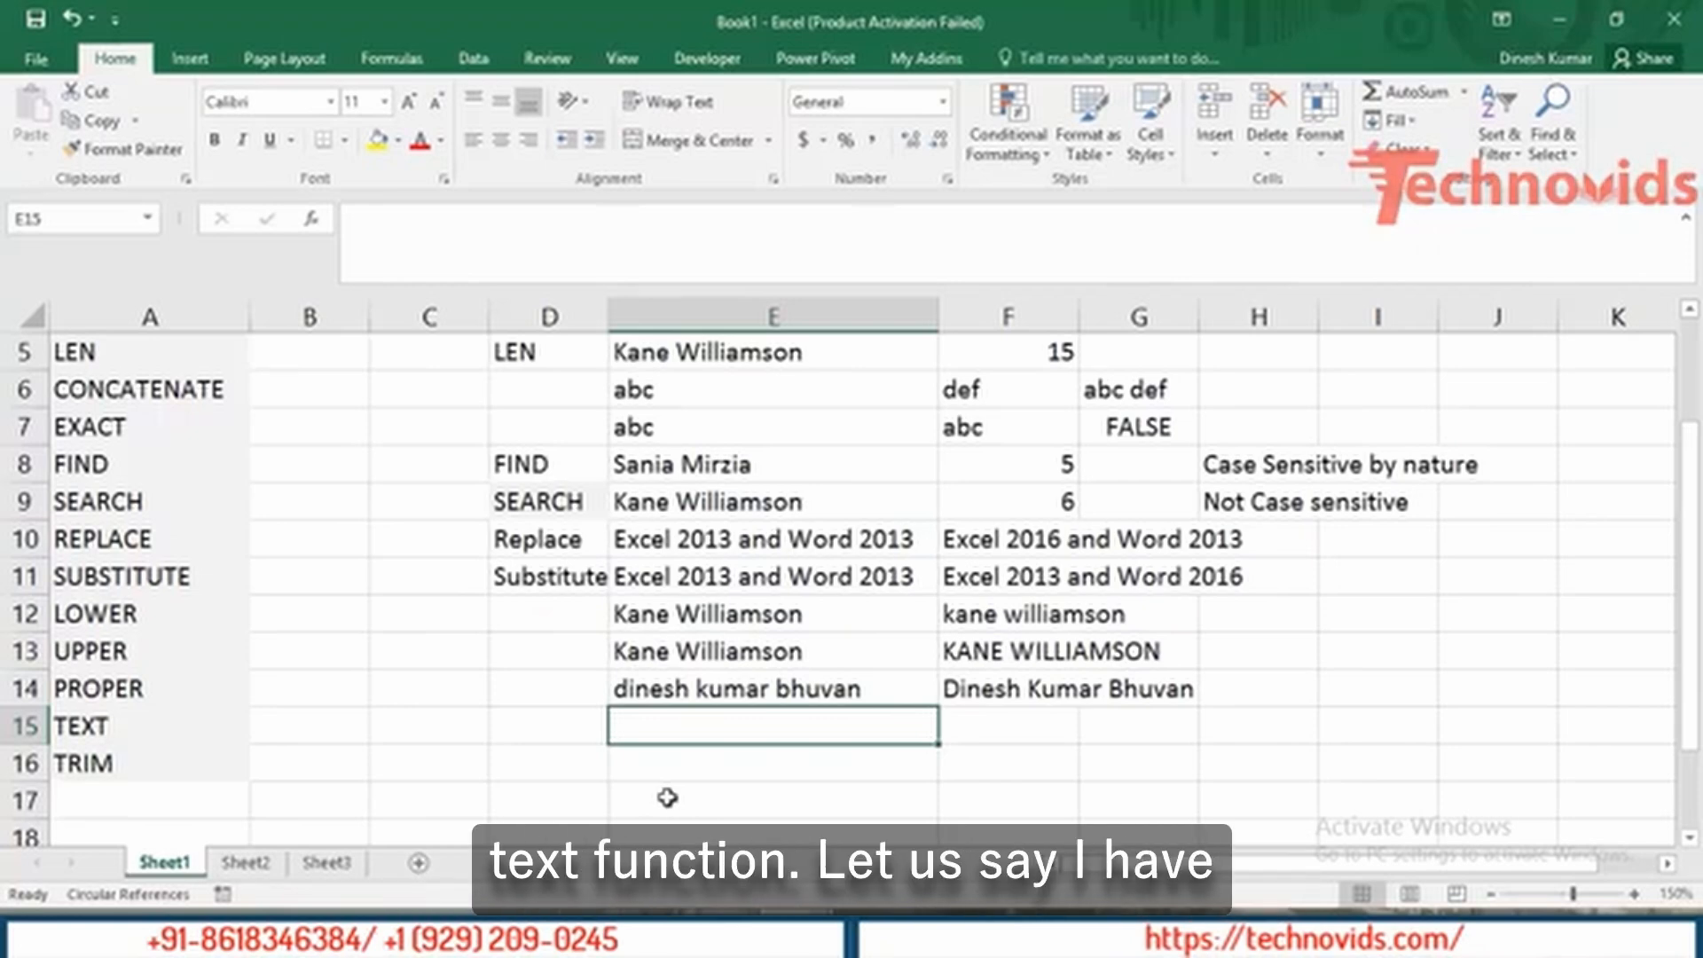
{"action": "key", "text": "ctrl+semicolon"}
{"action": "key", "text": "Tab"}
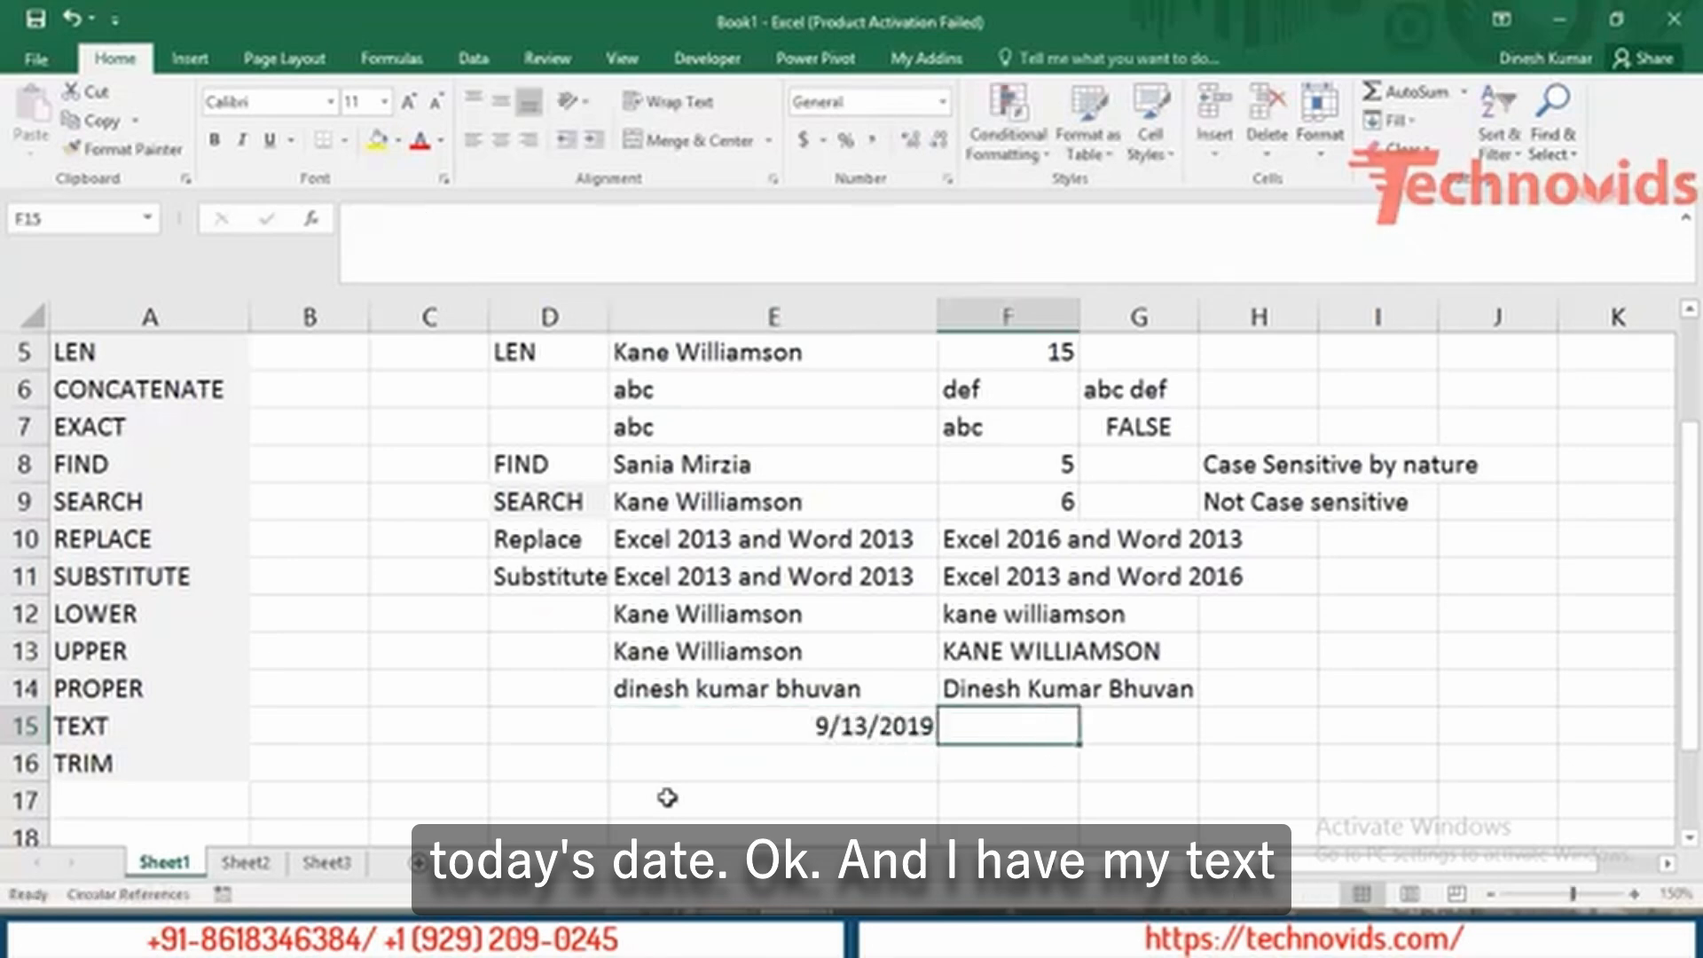
Enter =TEXT(E15,"dddd dd mmm") in F15, showing 'Friday 13 Sep'.
{"action": "type", "text": "=tex"}
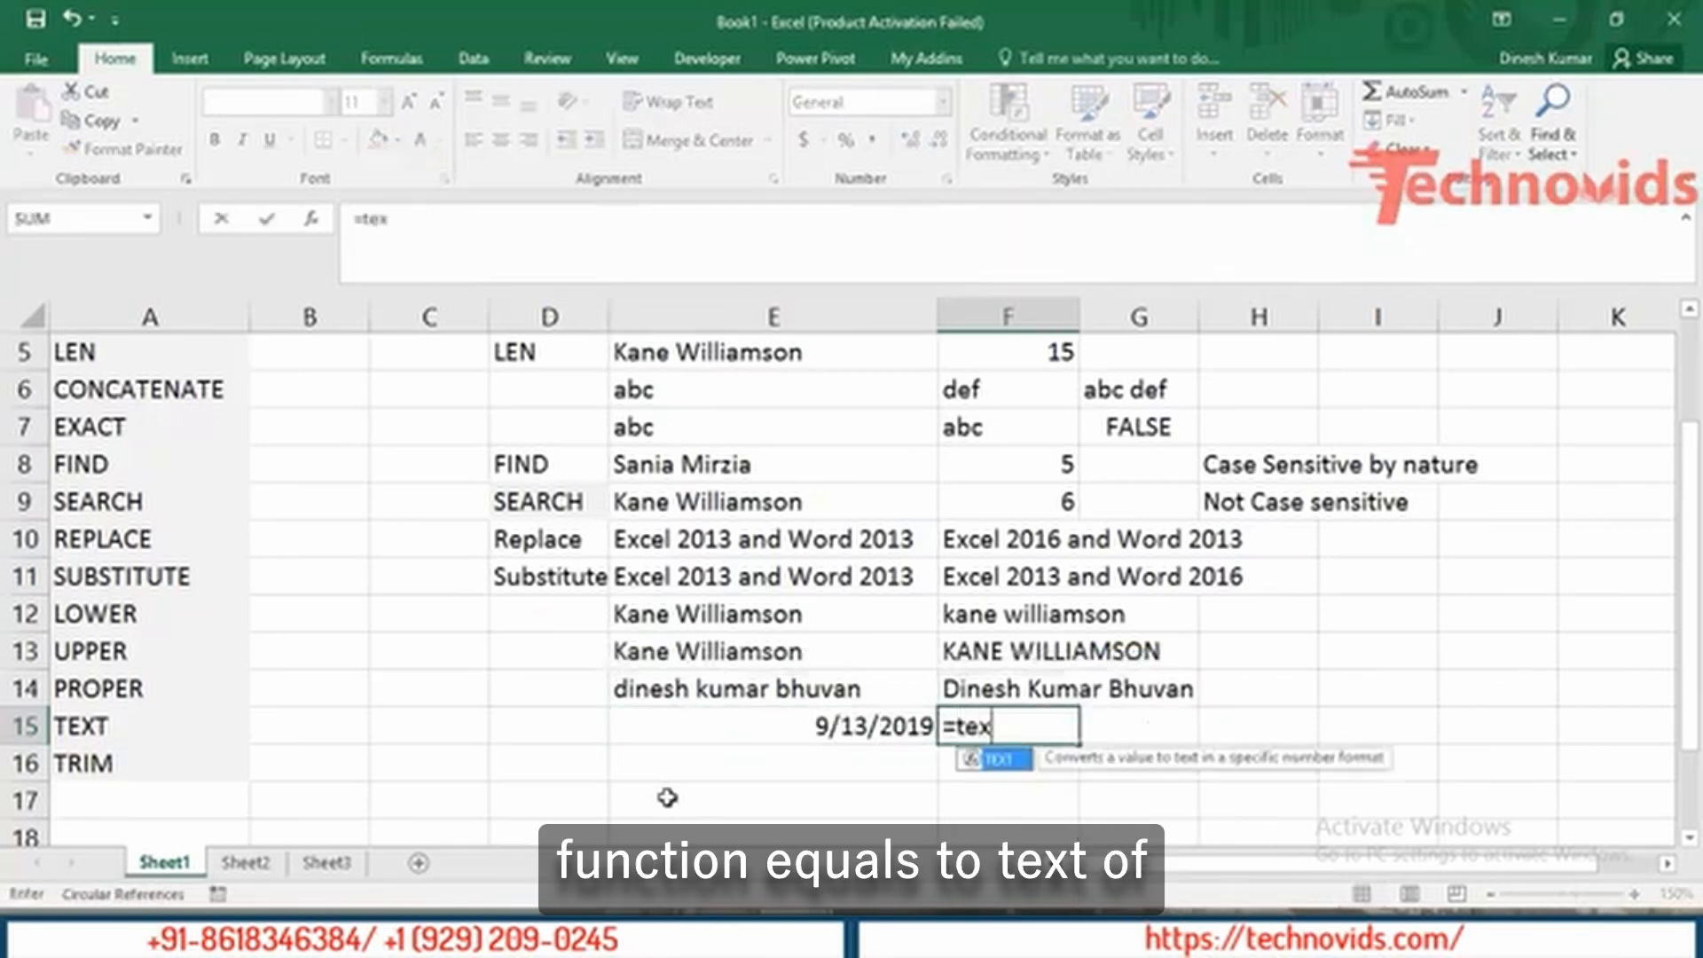
{"action": "key", "text": "Tab"}
{"action": "key", "text": "Left"}
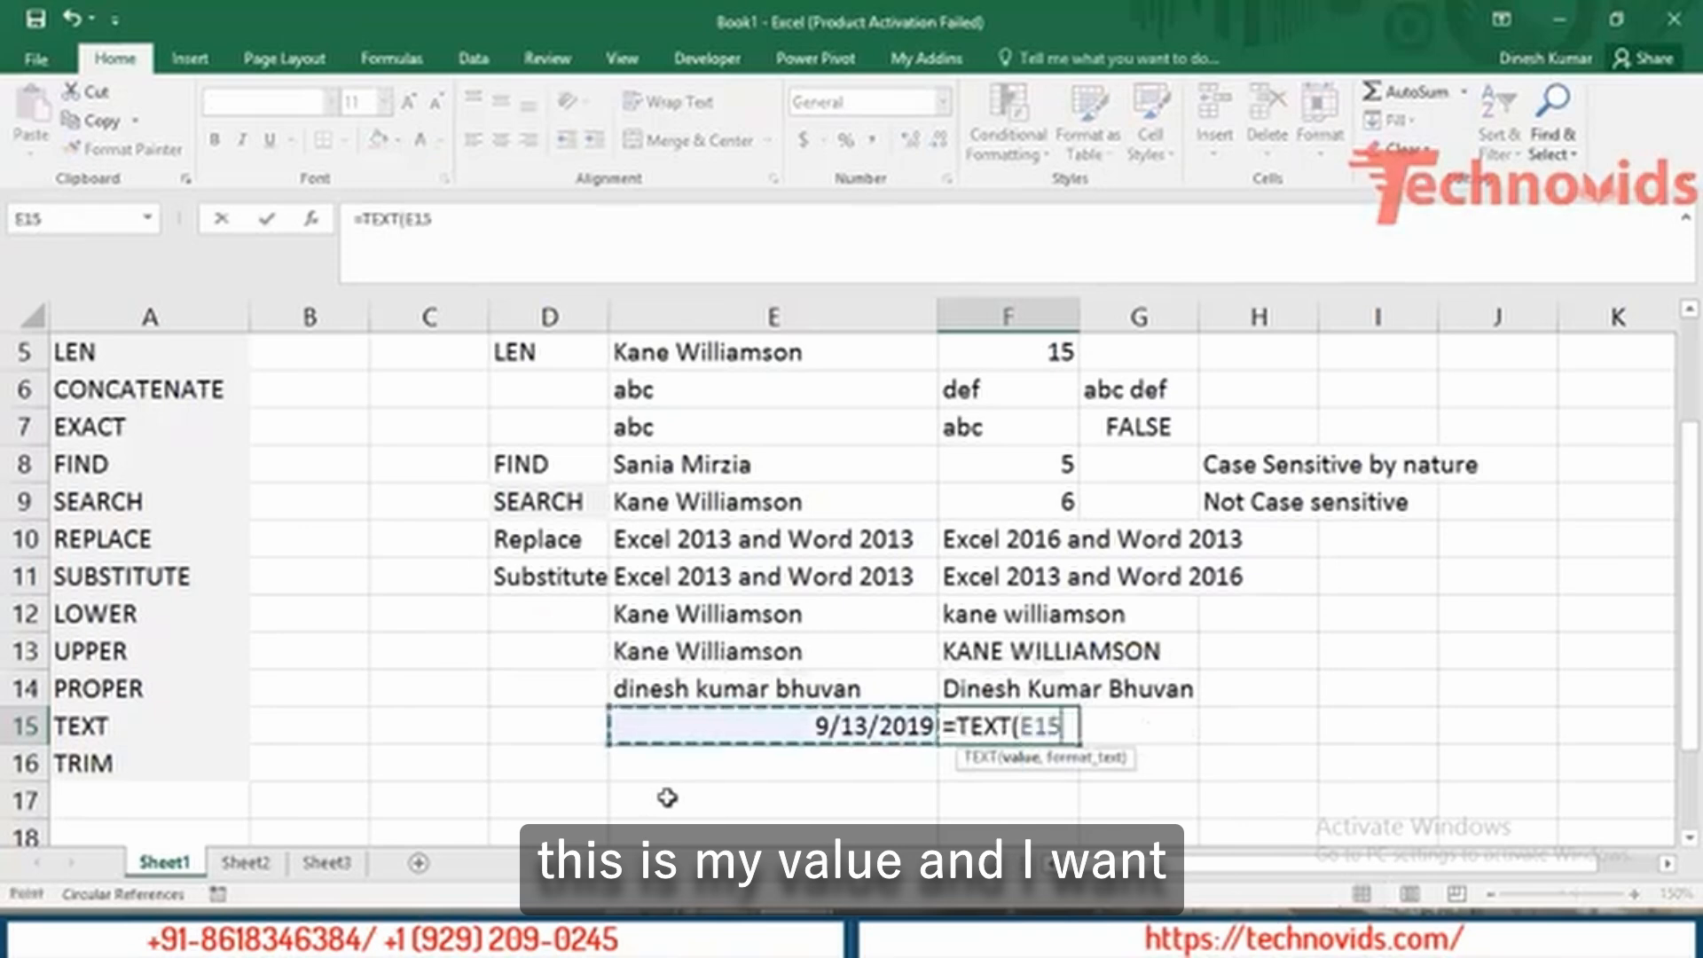
{"action": "type", "text": ","}
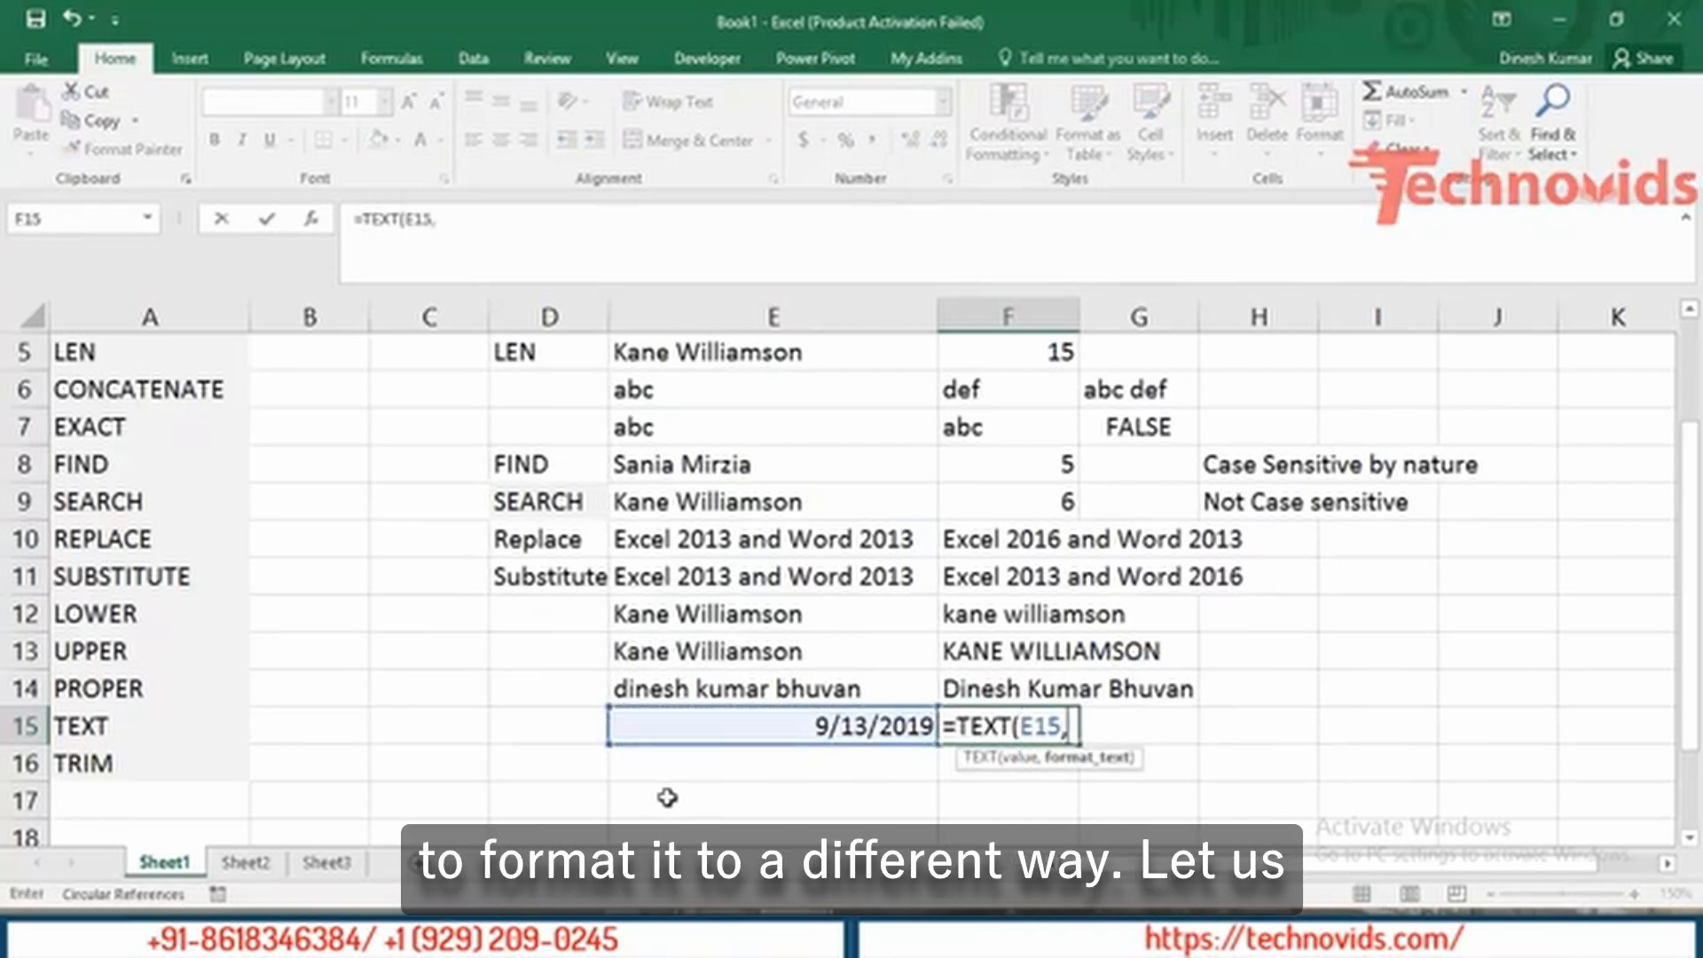
{"action": "type", "text": "\"dddd"}
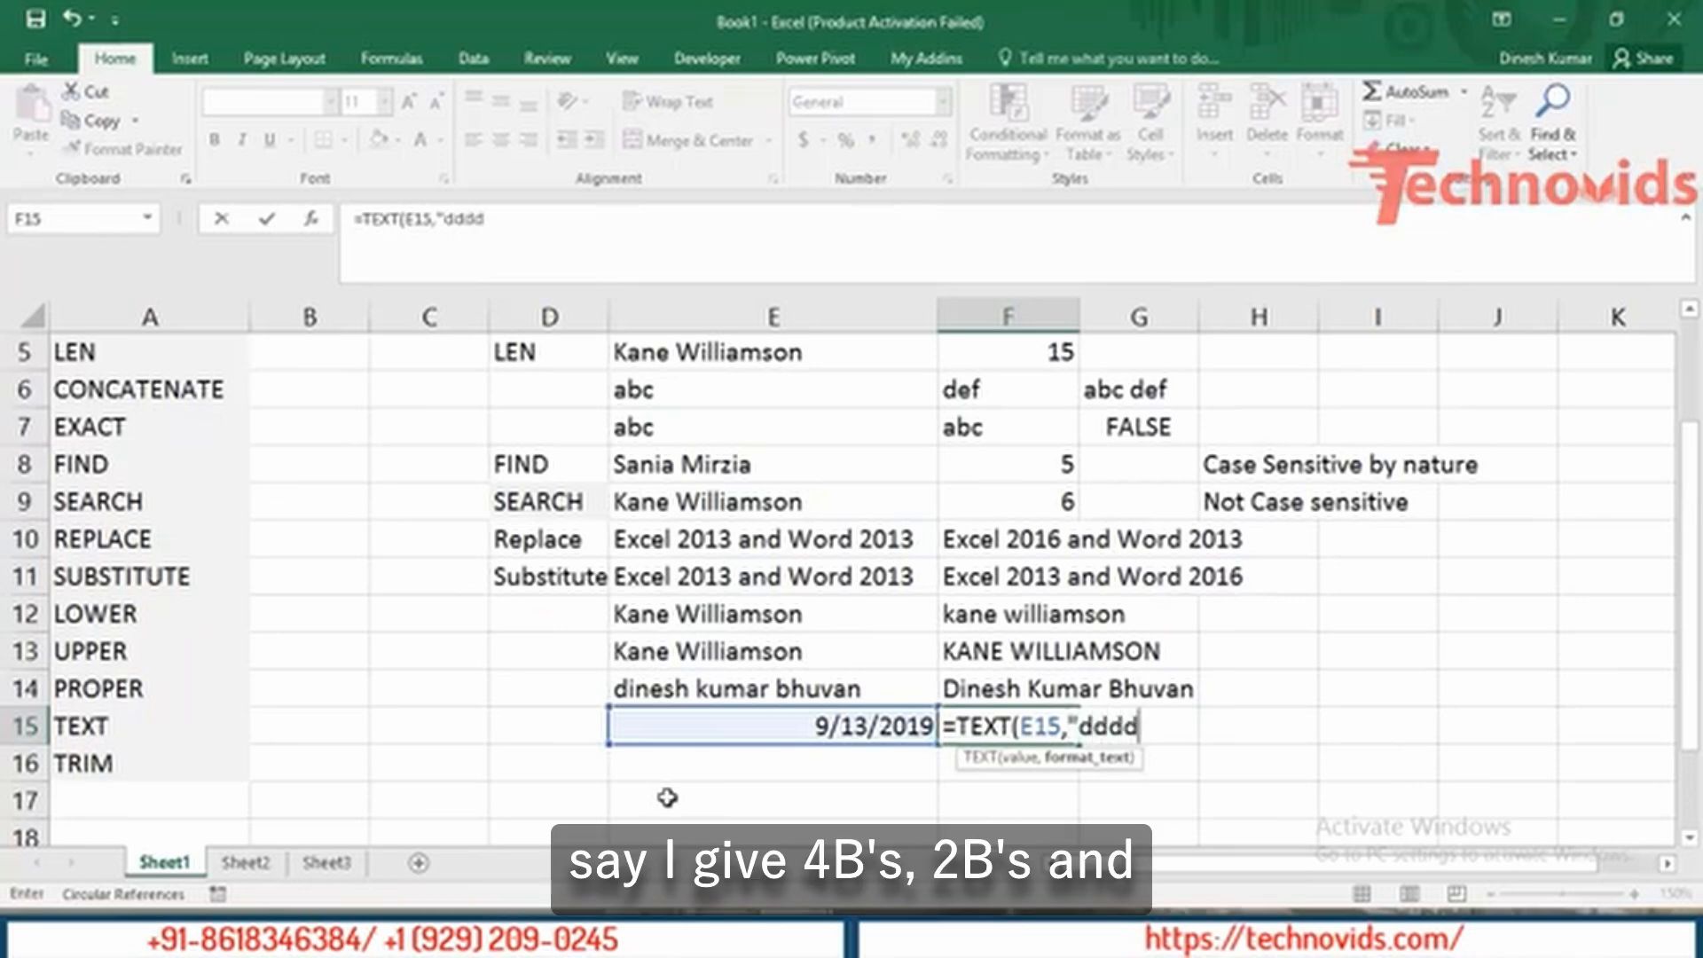
{"action": "type", "text": " dd mmm\""}
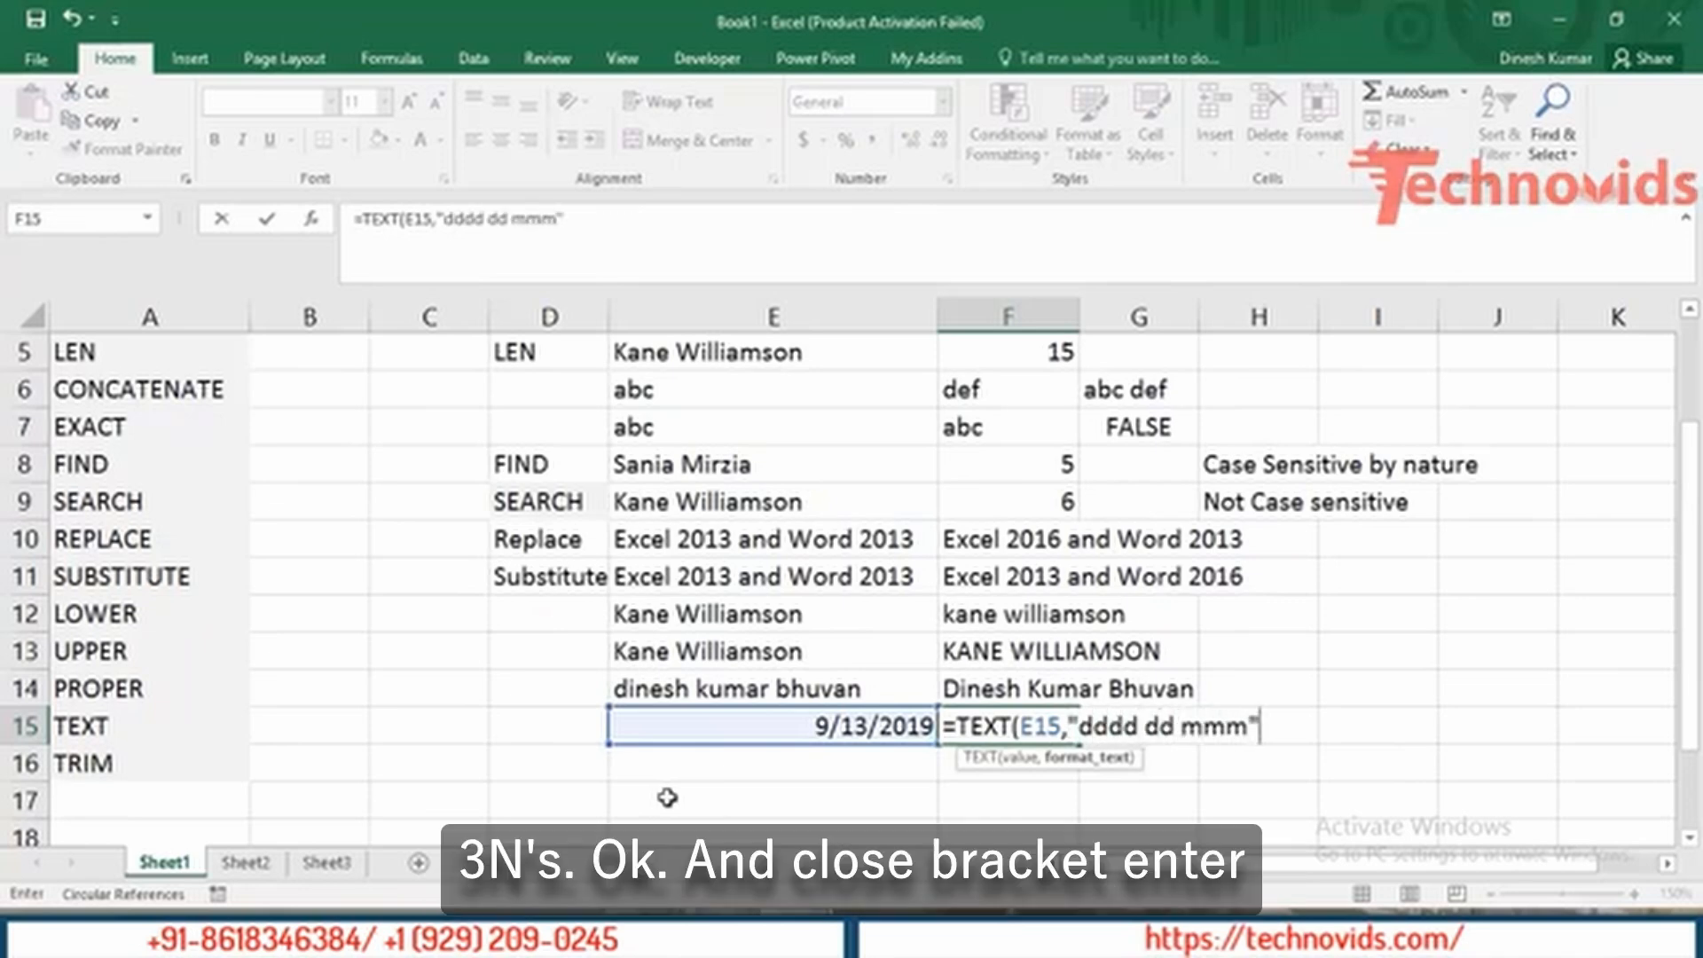
{"action": "type", "text": ")"}
{"action": "key", "text": "Return"}
{"action": "key", "text": "Left"}
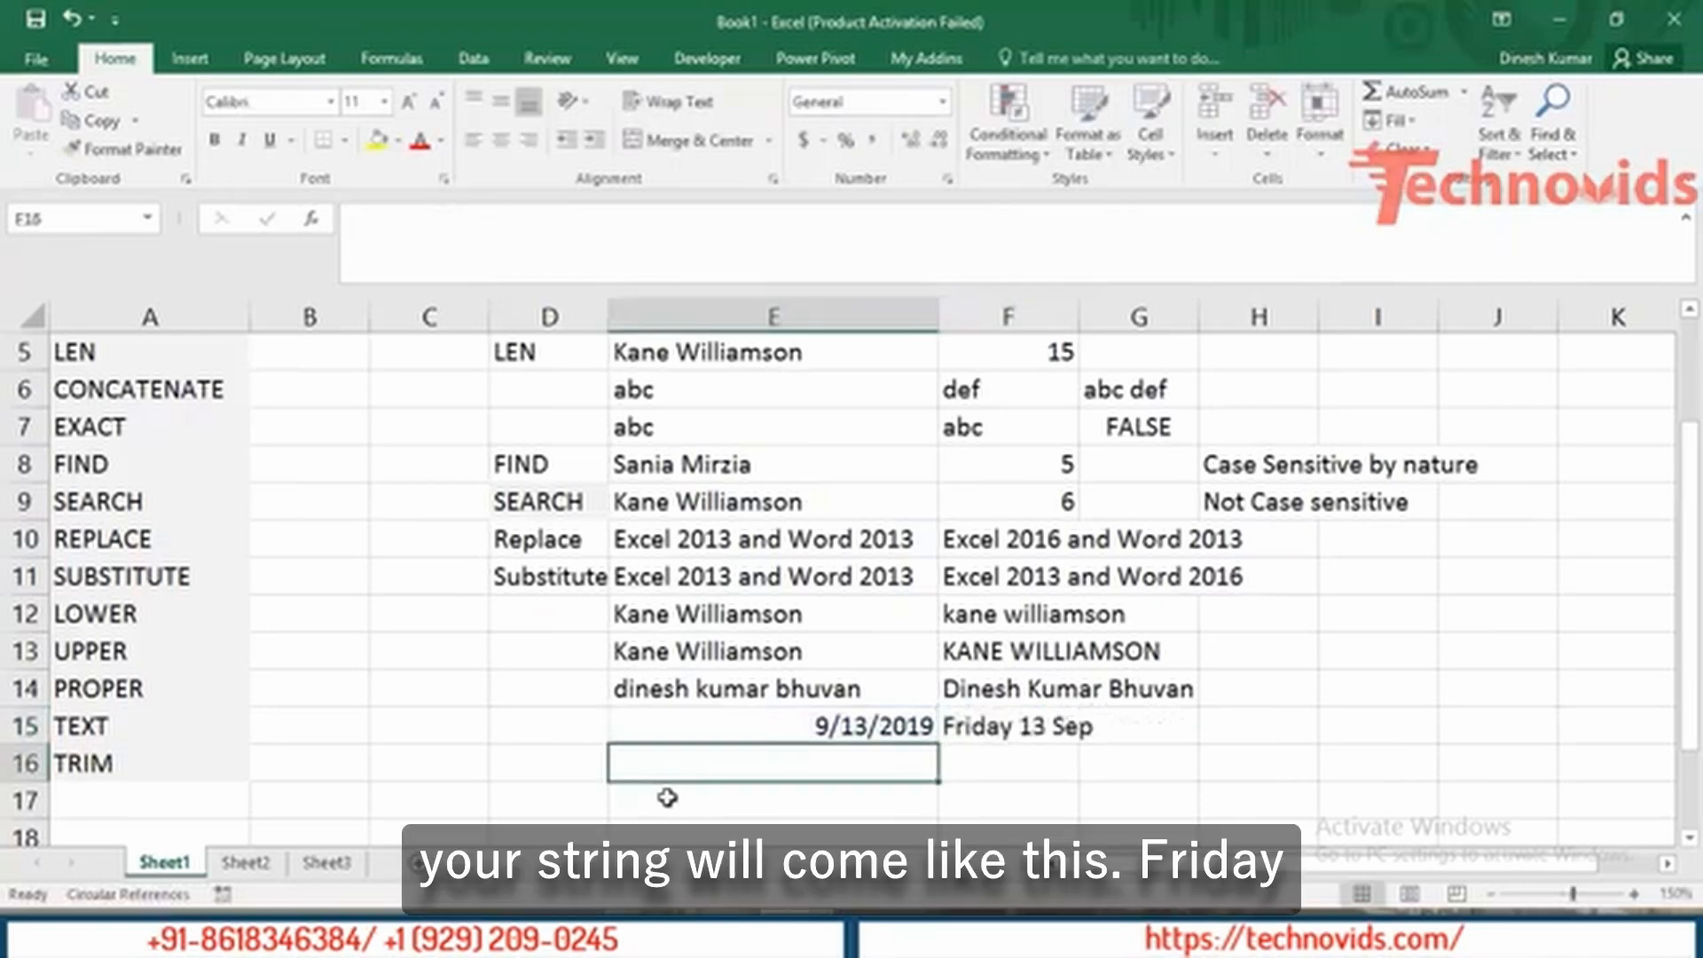
{"action": "key", "text": "Up"}
{"action": "key", "text": "Right"}
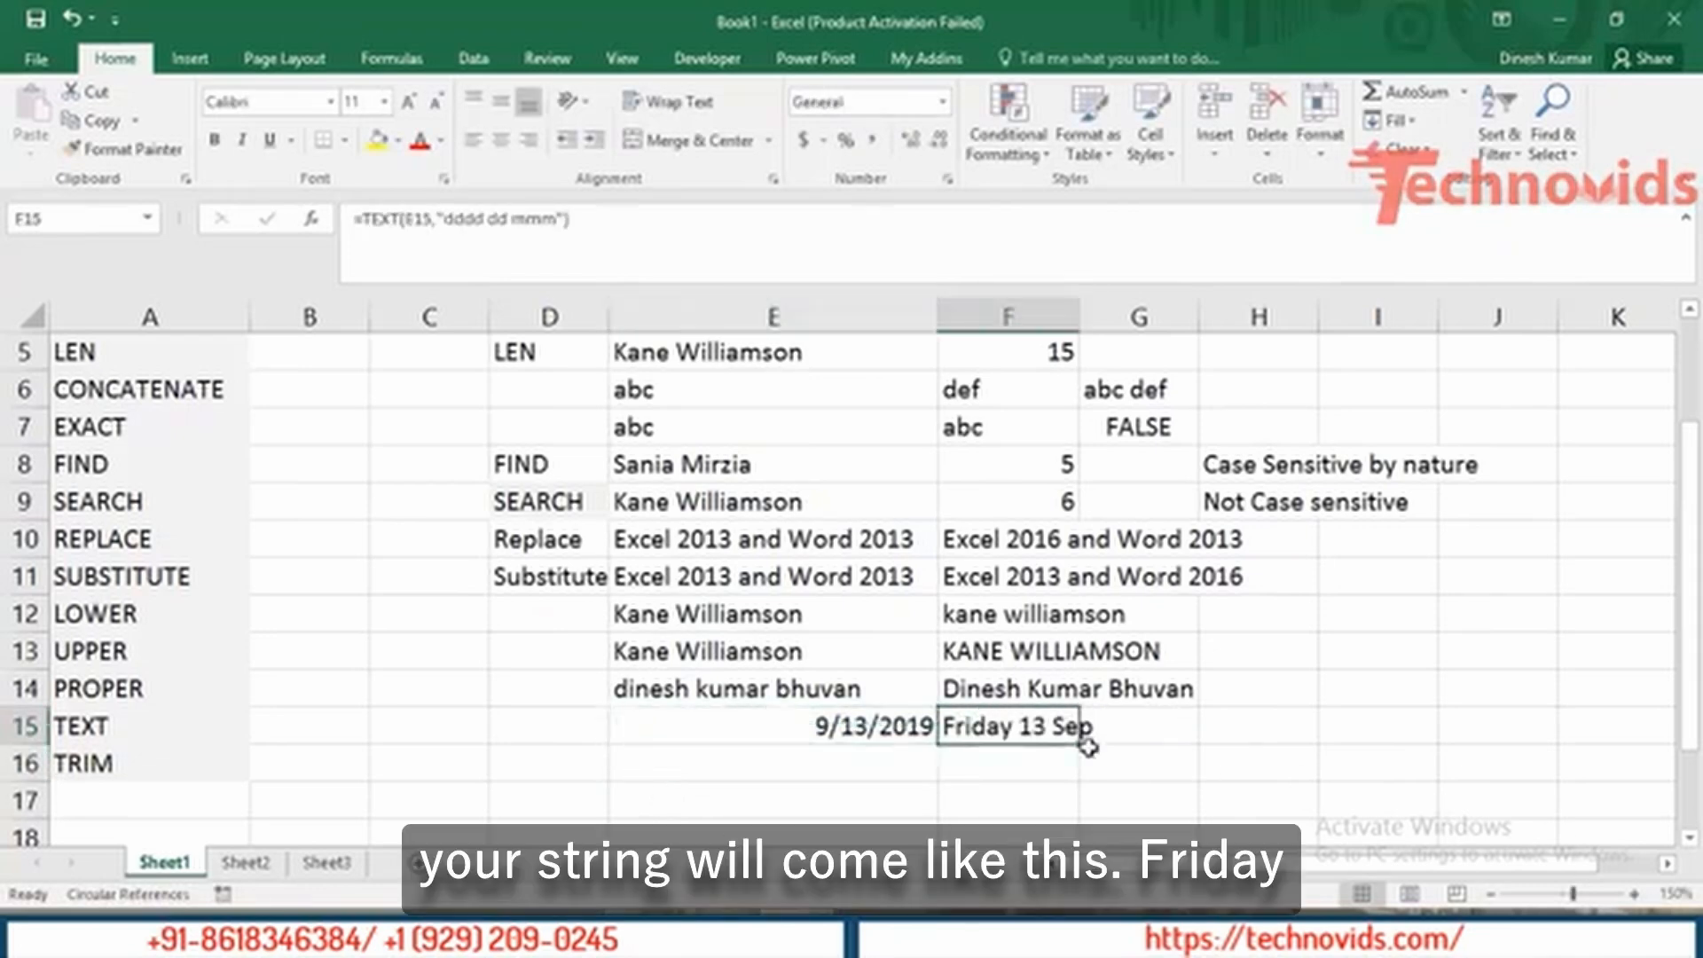
Change F15's format to "dddd dd mmmm" to show the full month name.
{"action": "double_click", "coordinate": [985, 724]}
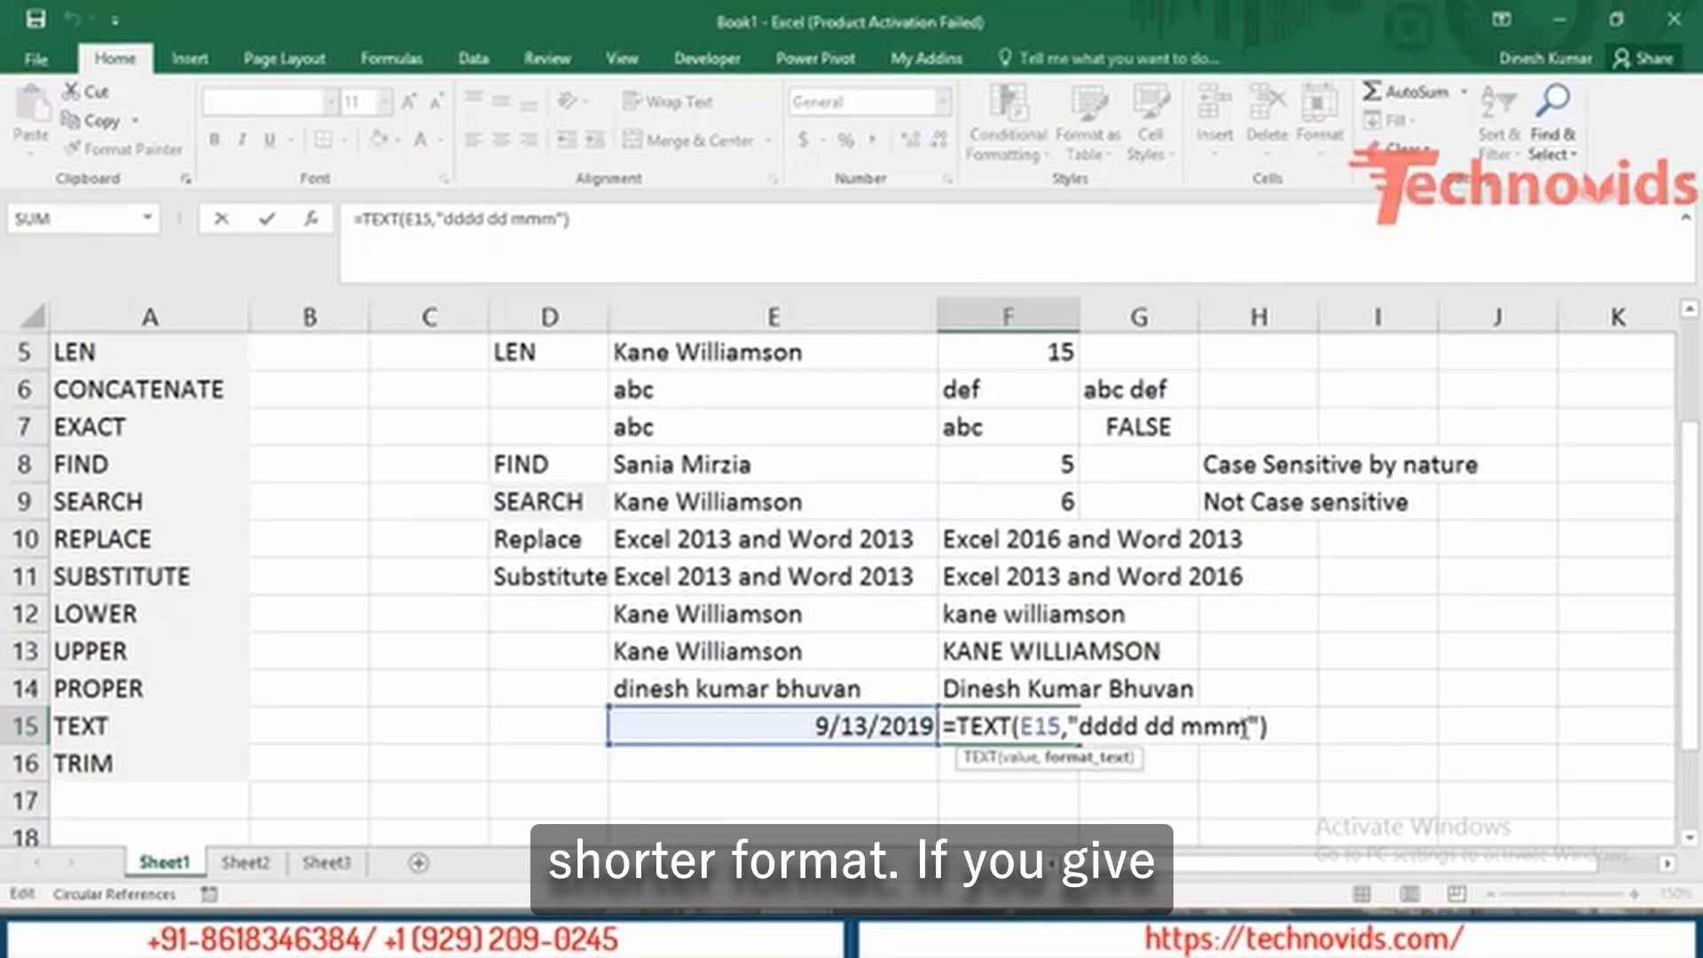
{"action": "type", "text": "m"}
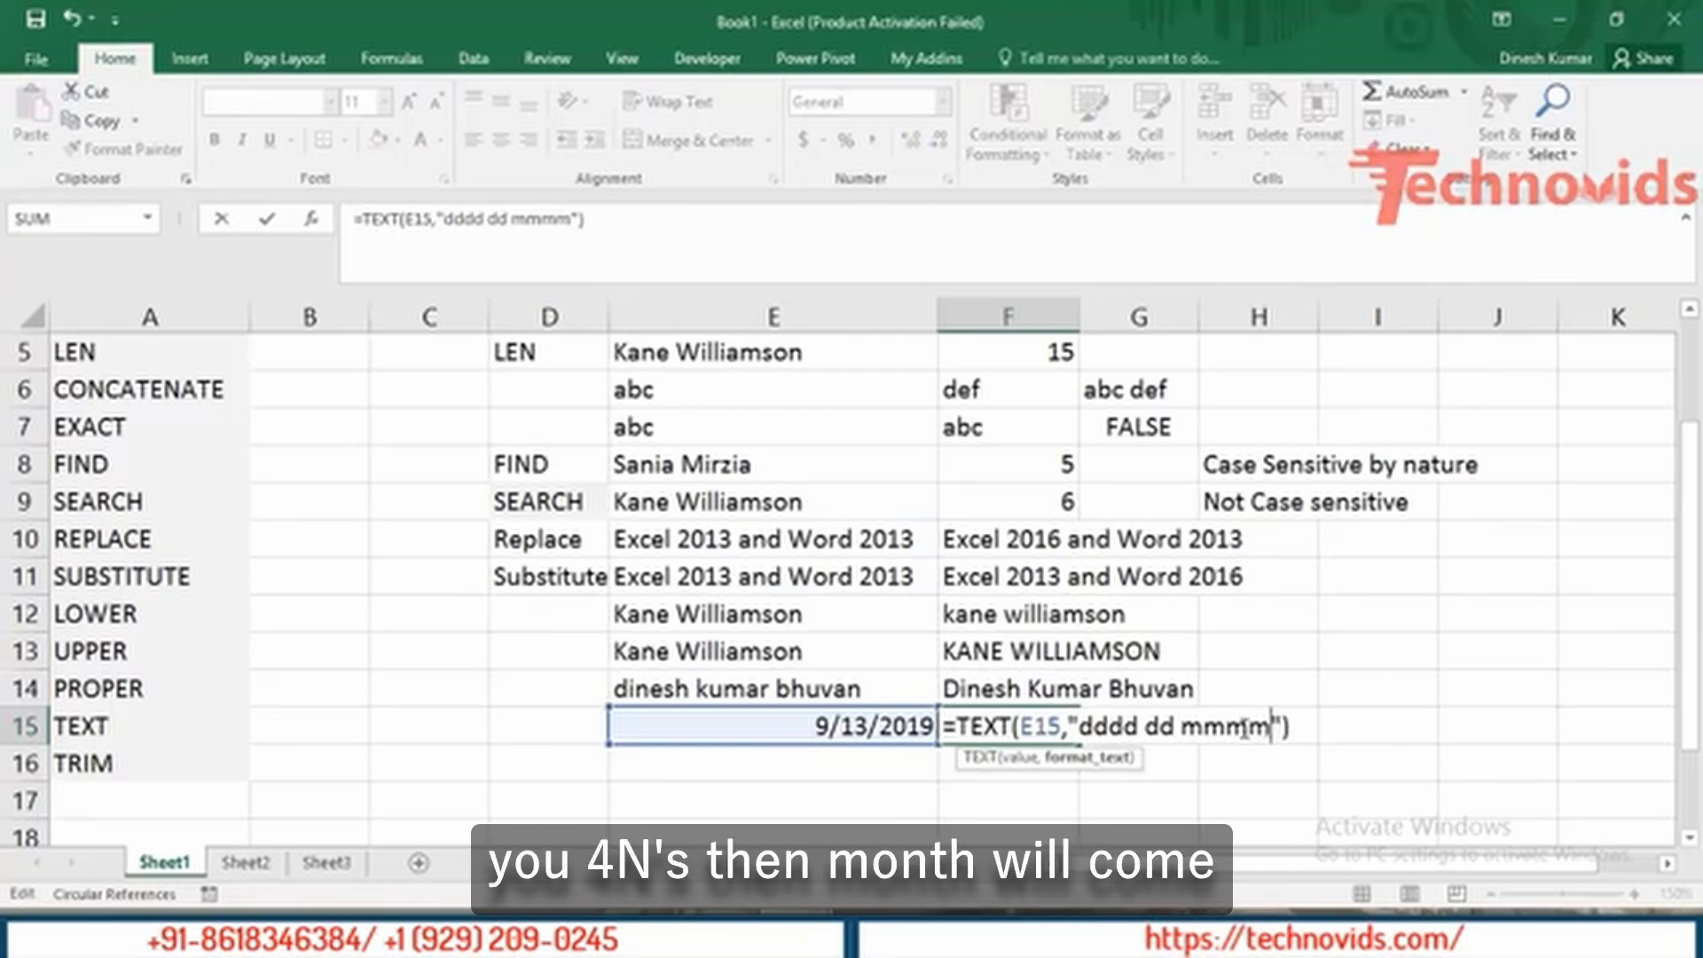
{"action": "key", "text": "Return"}
{"action": "key", "text": "Up"}
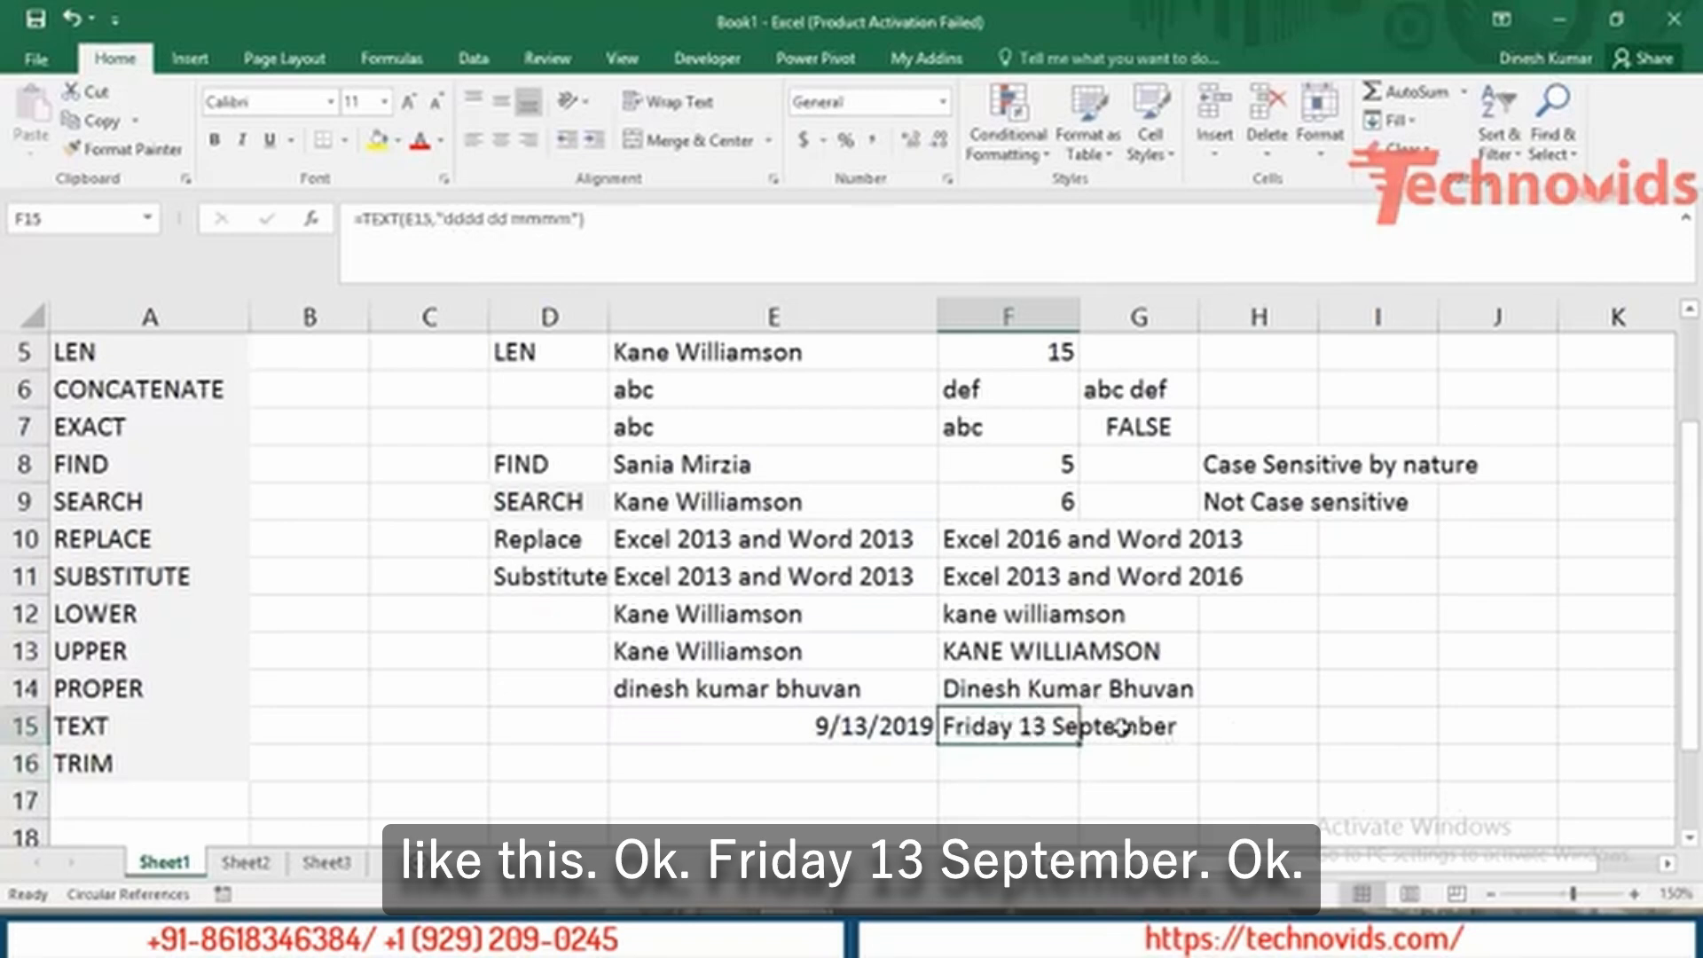
{"action": "double_click", "coordinate": [1008, 726]}
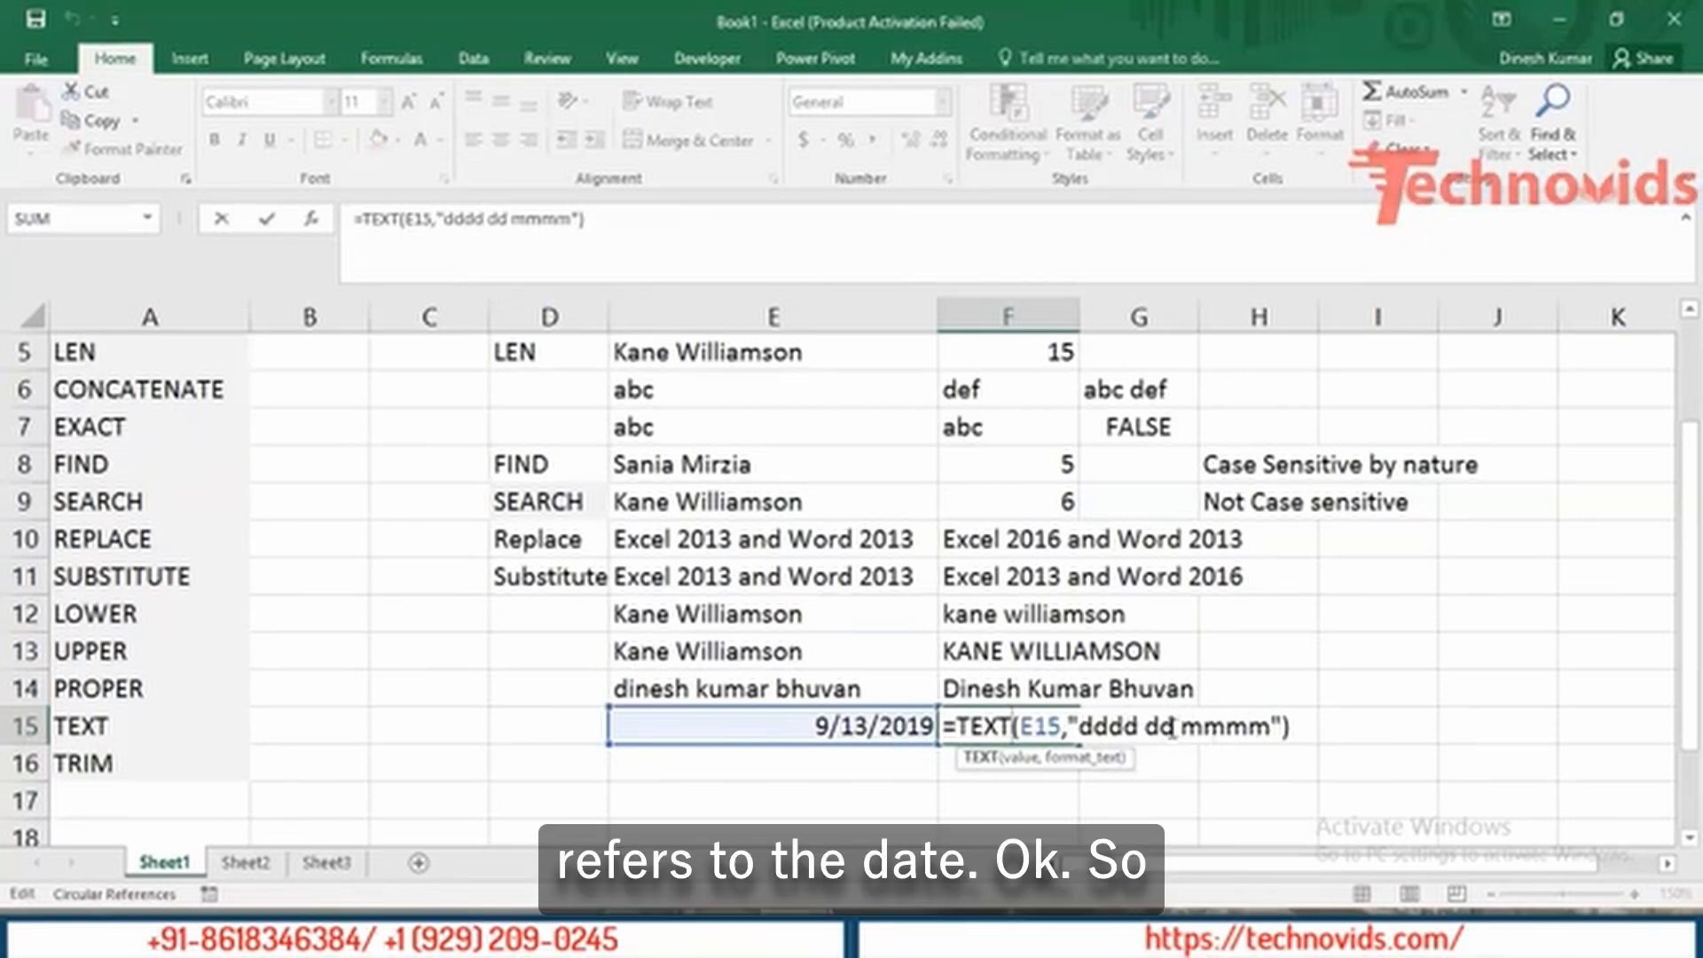
{"action": "key", "text": "Return"}
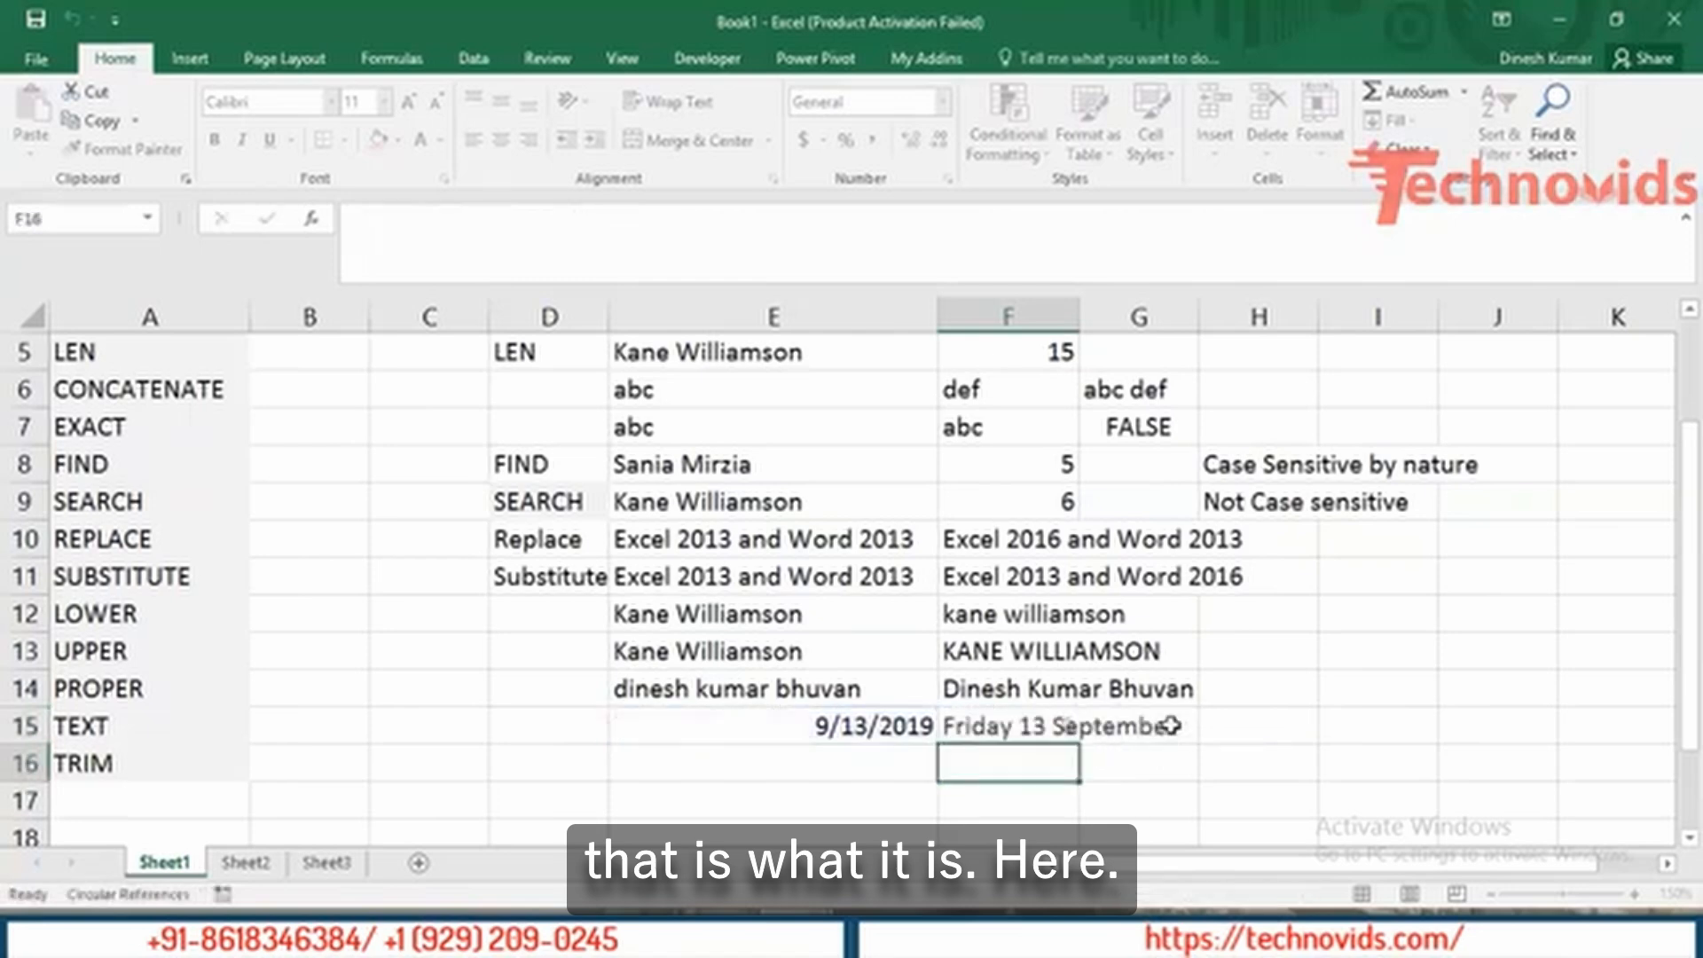
Add yyyy to F15's format so it reads 'Friday 13 September 2019'.
{"action": "left_click", "coordinate": [985, 726]}
{"action": "double_click", "coordinate": [984, 726]}
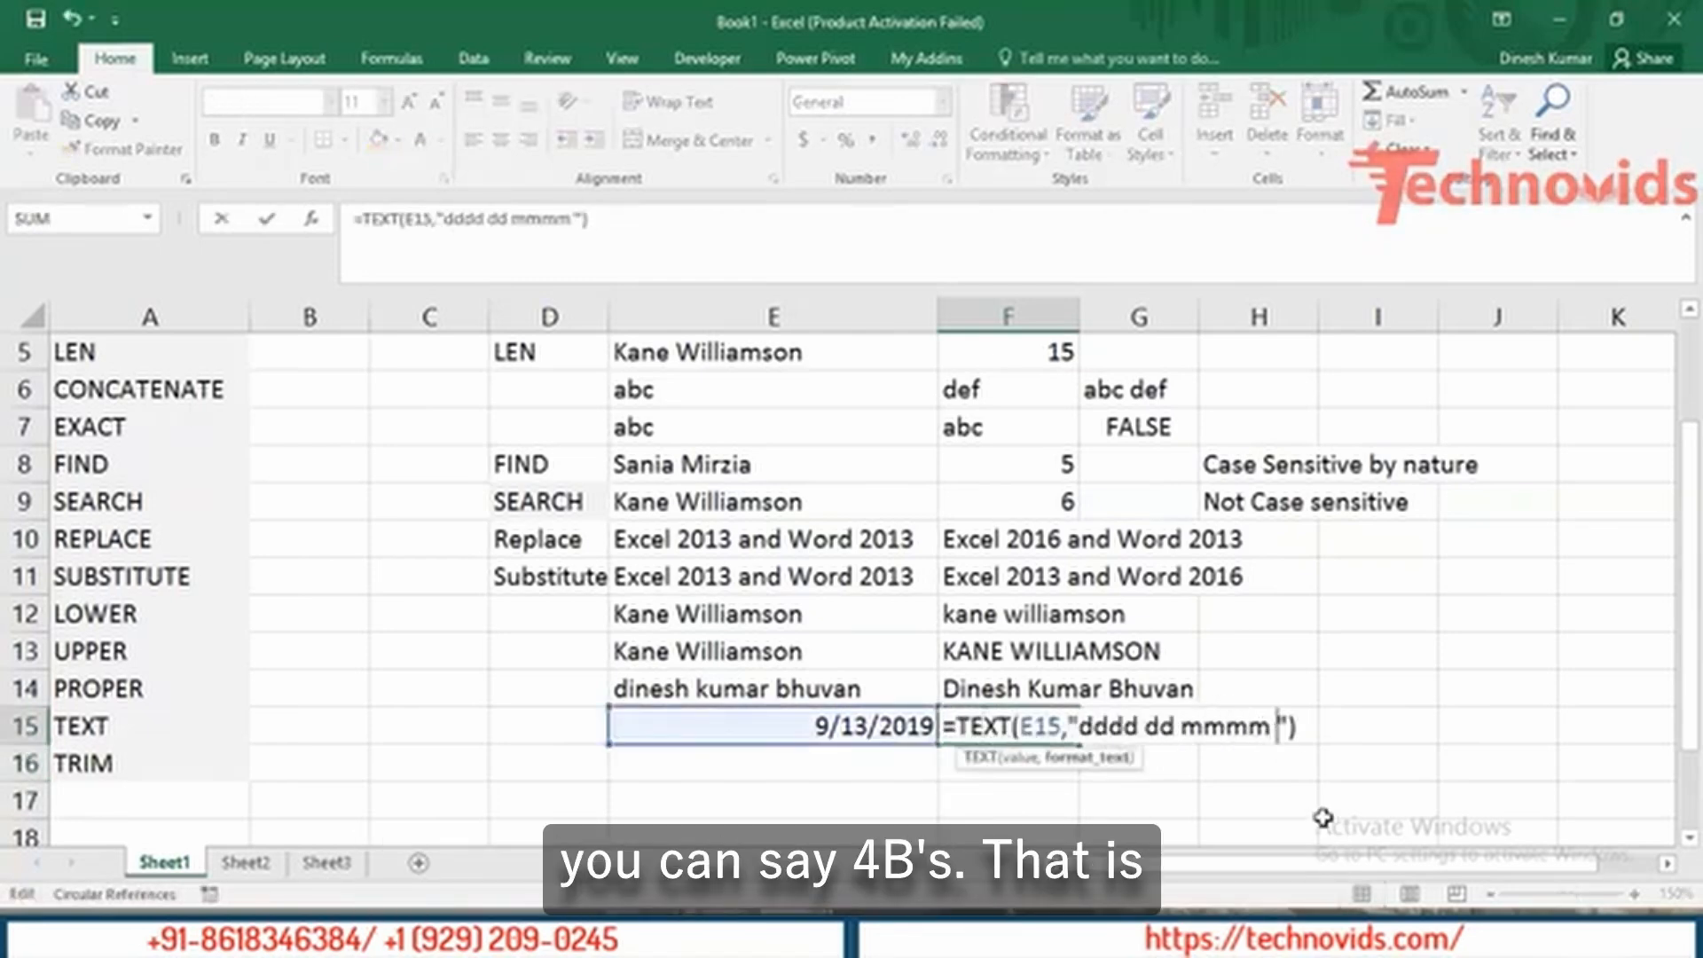
{"action": "type", "text": "yyyy"}
{"action": "key", "text": "Return"}
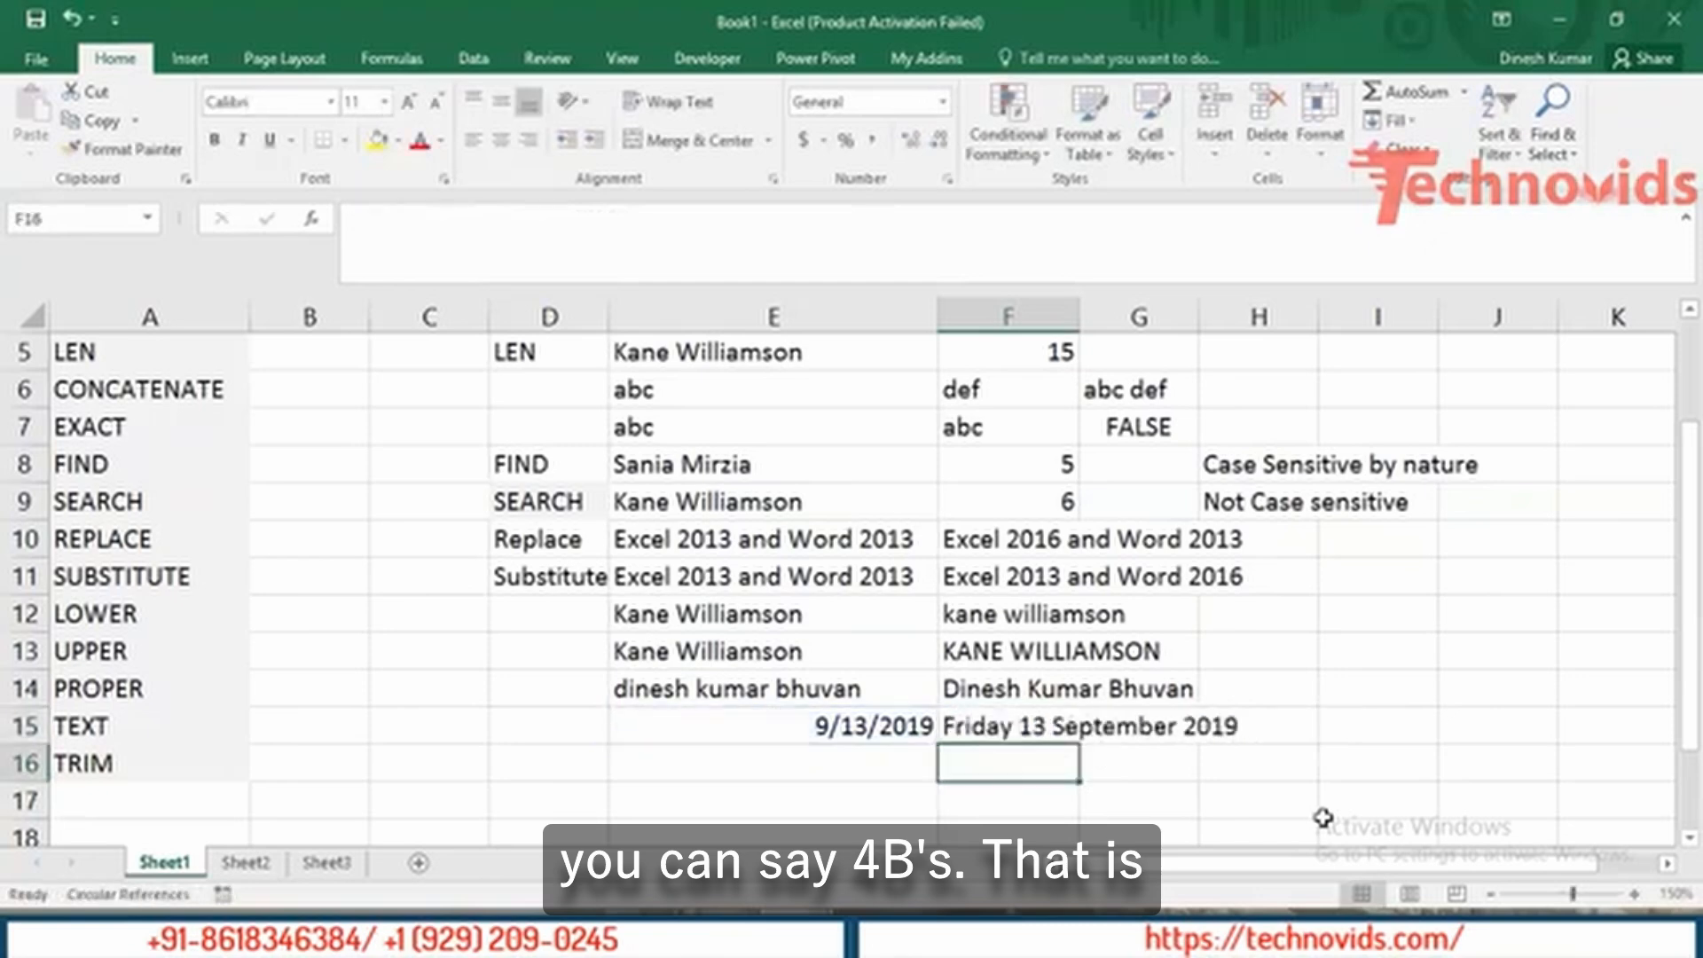
{"action": "key", "text": "Up"}
{"action": "key", "text": "Left"}
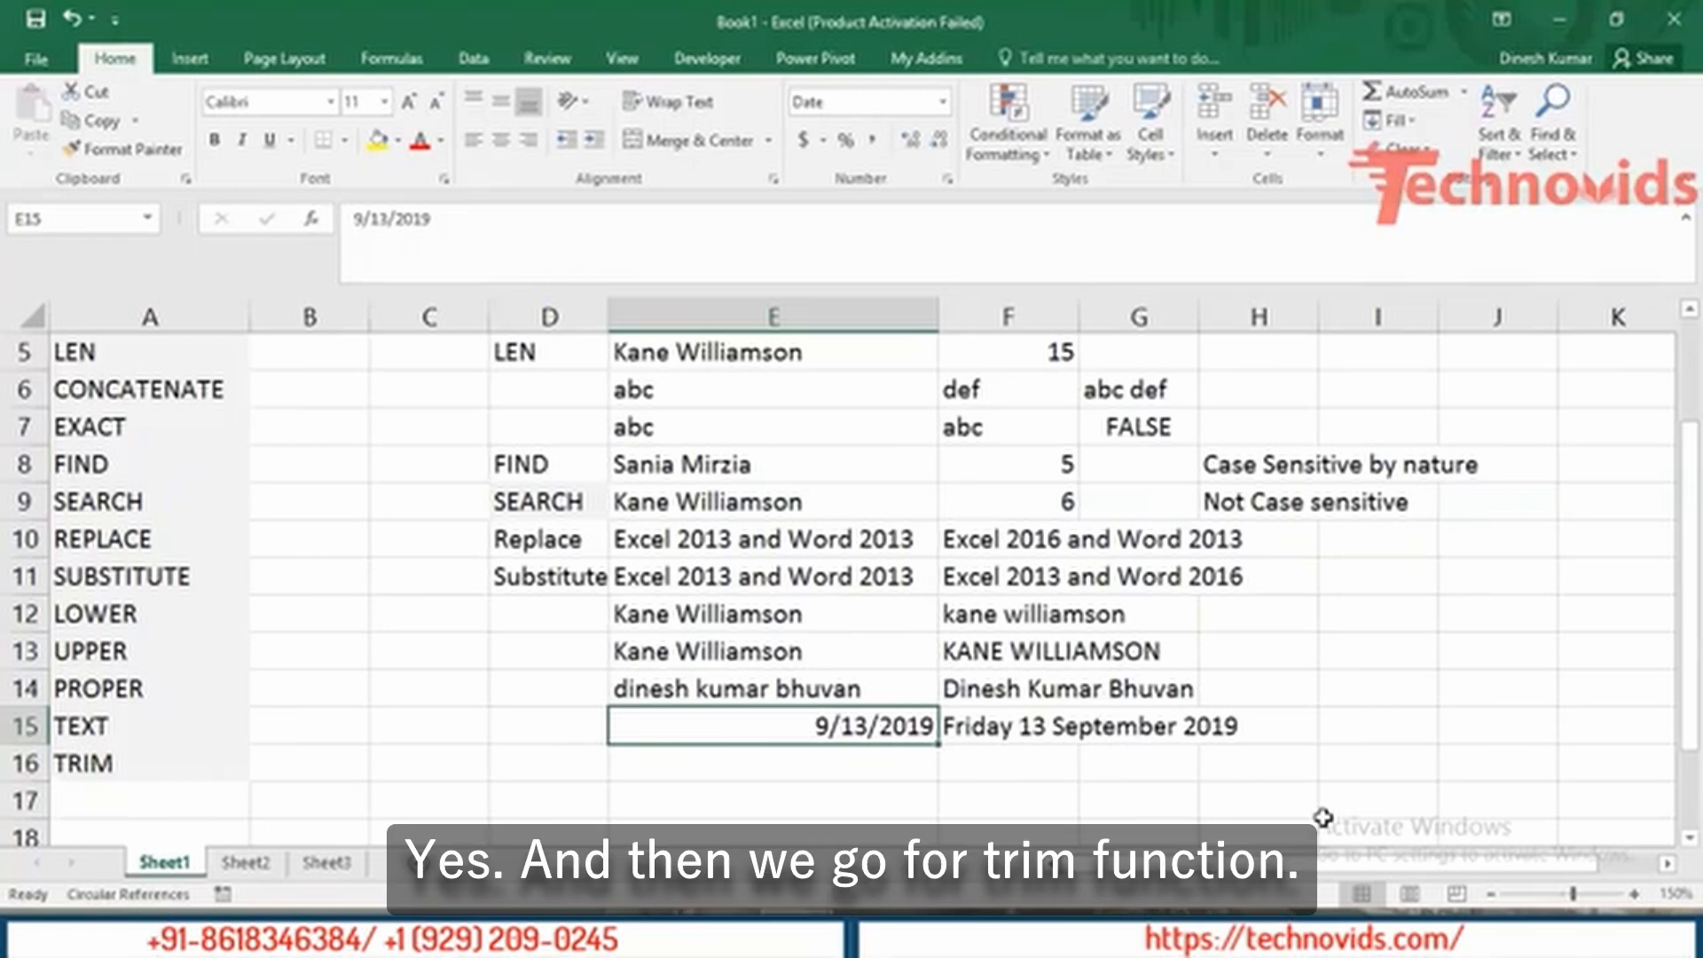
Enter the sample text 'abcd ' with a trailing space in E16.
{"action": "key", "text": "Down"}
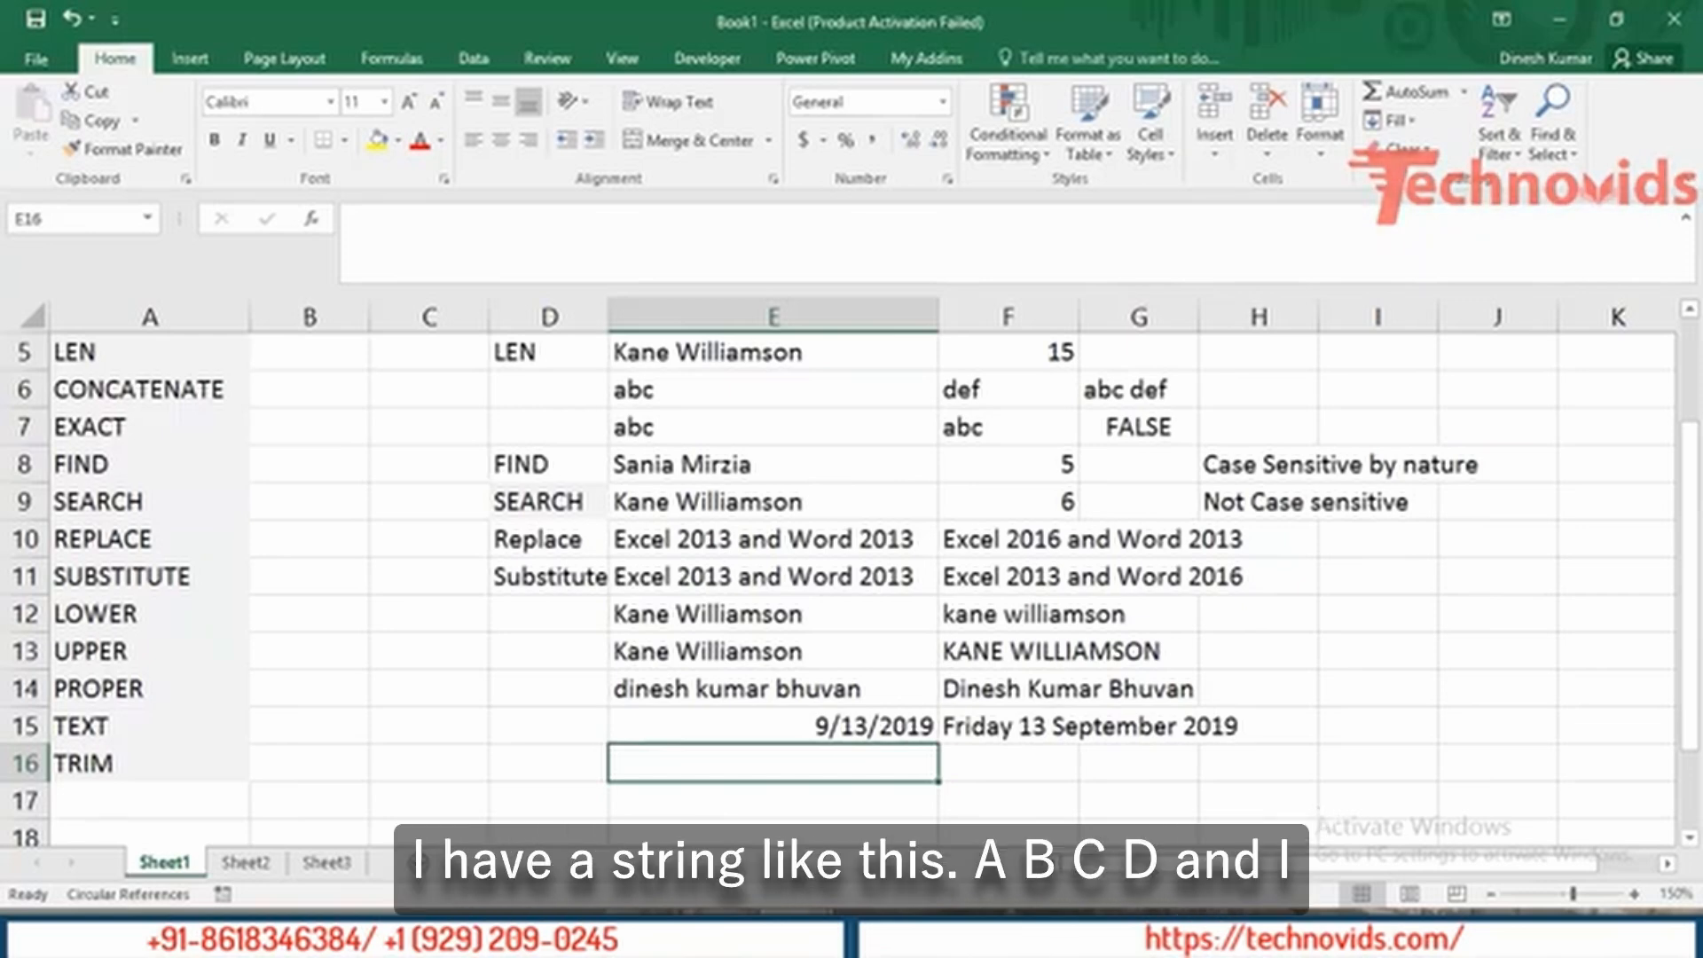
{"action": "type", "text": "abcd"}
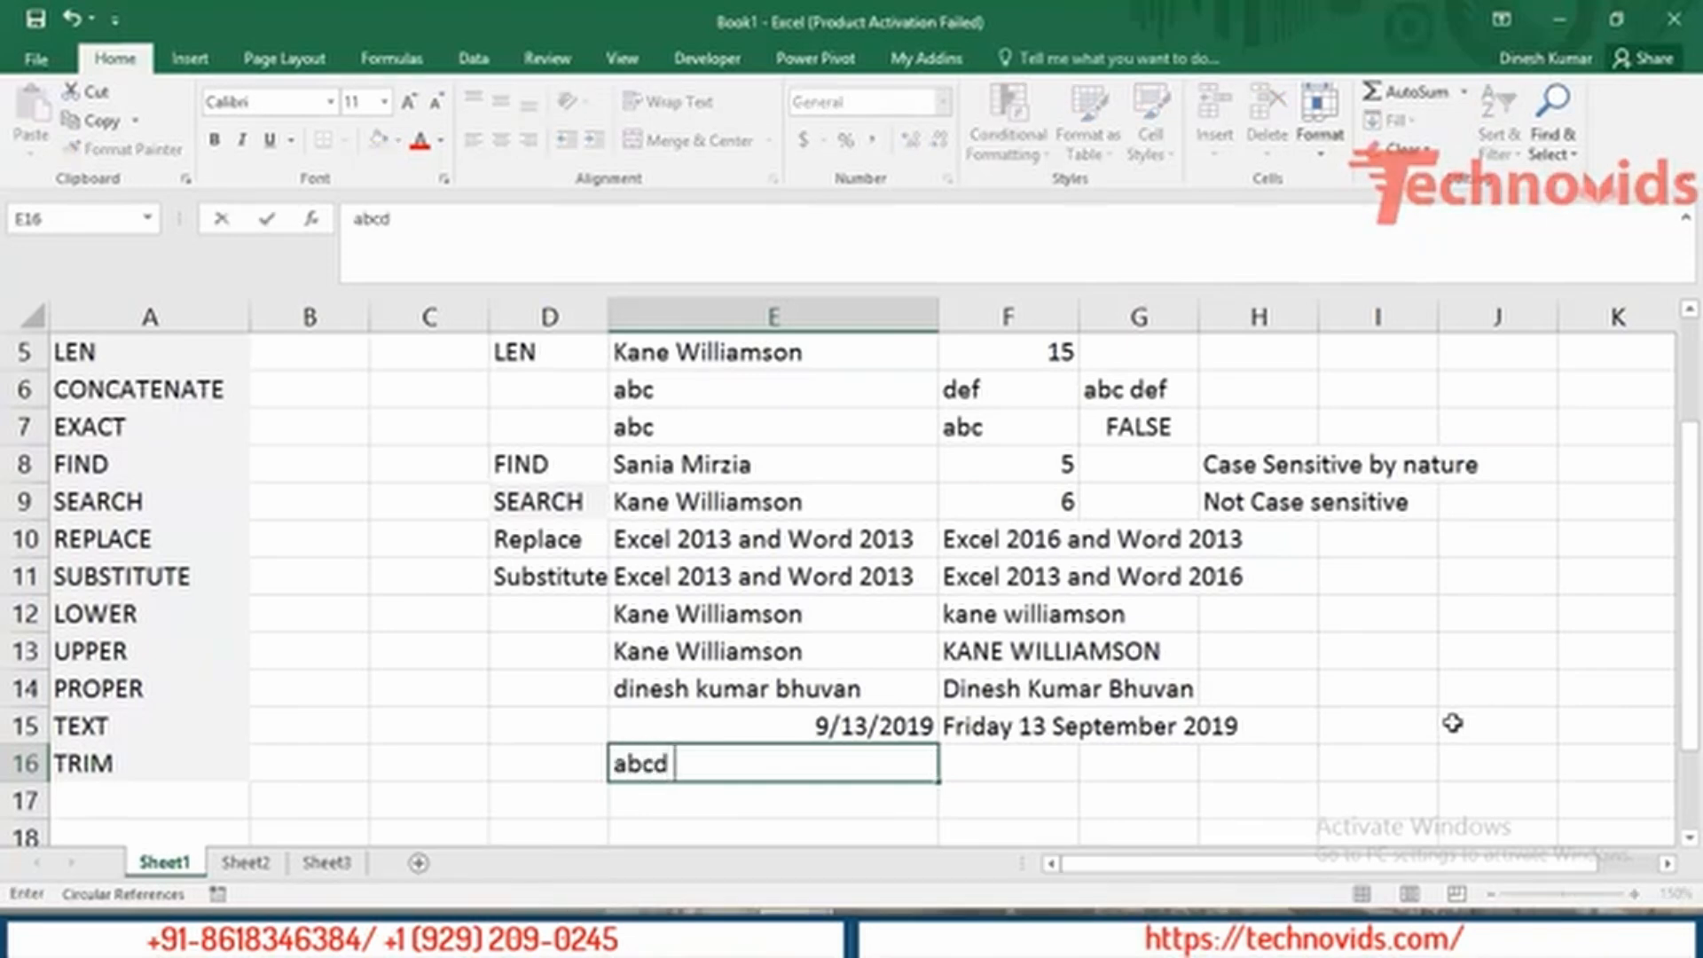
{"action": "key", "text": "Tab"}
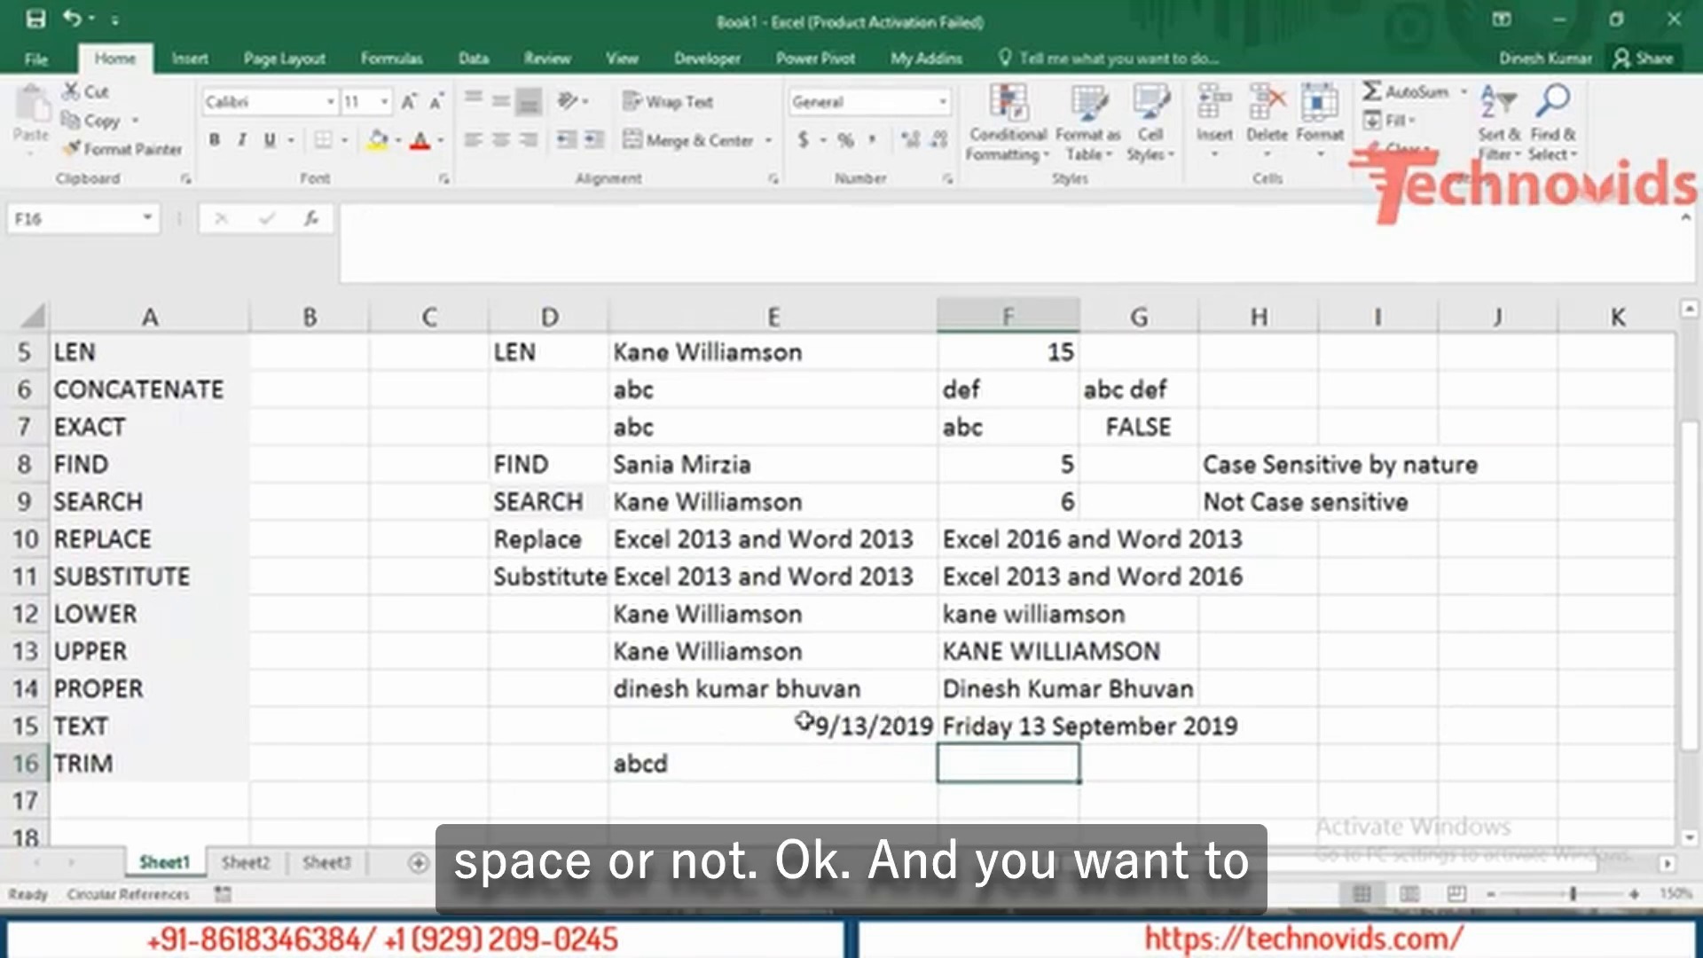
{"action": "left_click", "coordinate": [702, 779]}
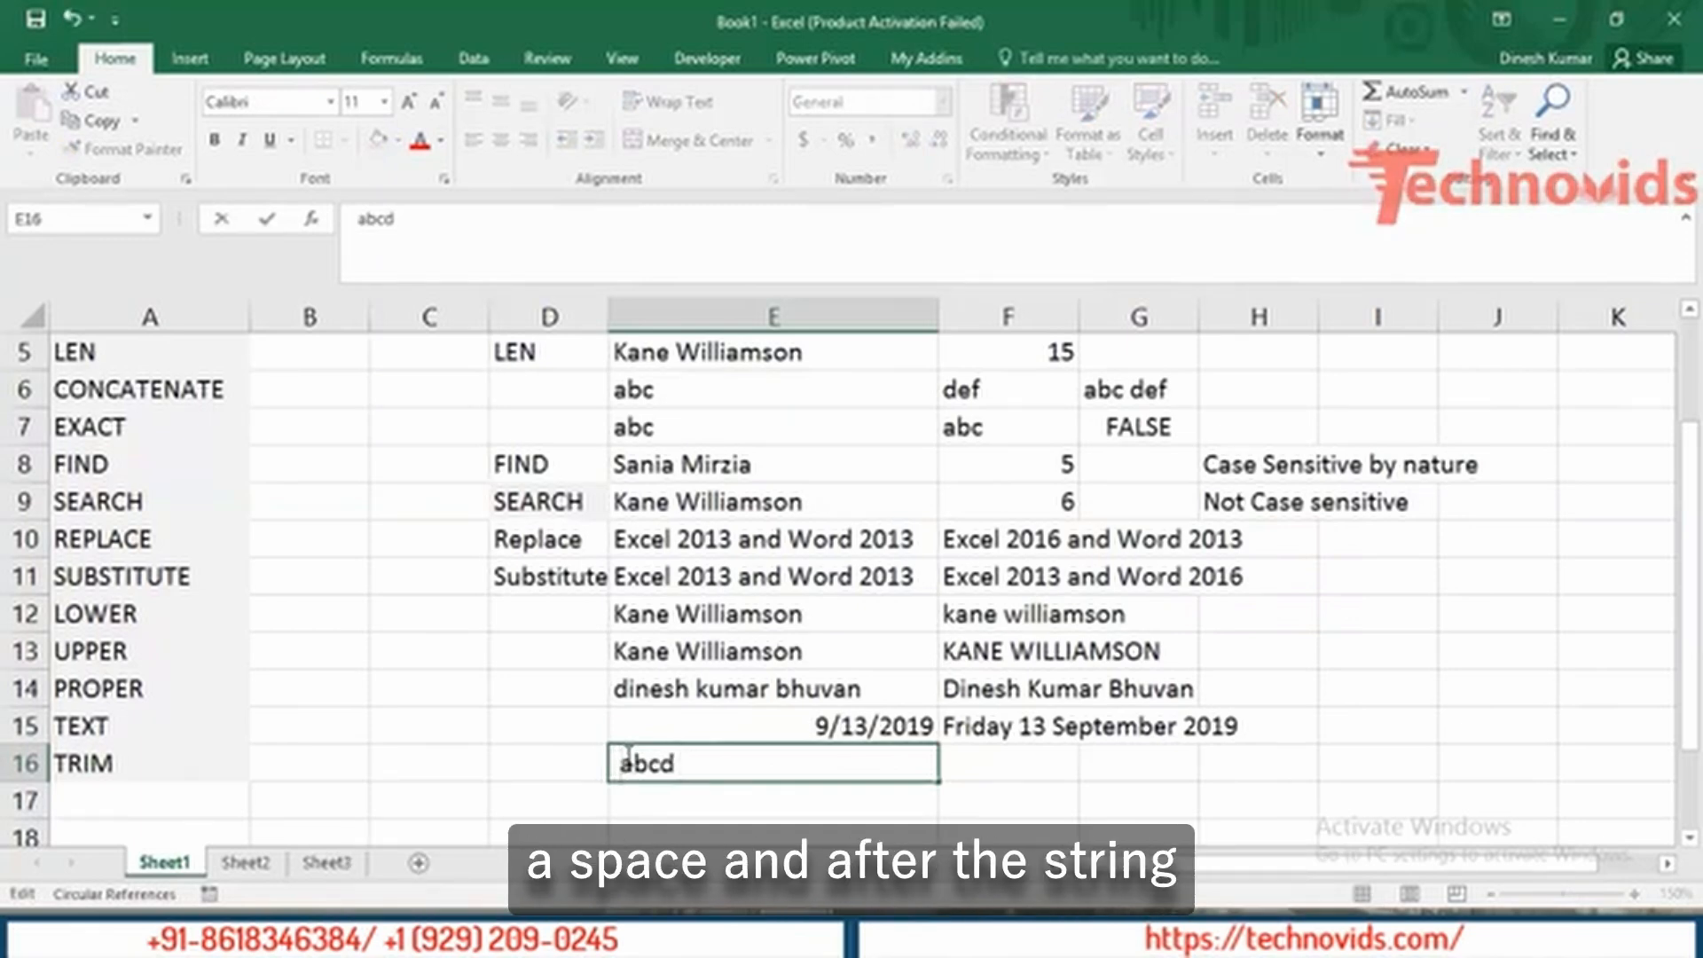
{"action": "key", "text": "Return"}
{"action": "key", "text": "Up"}
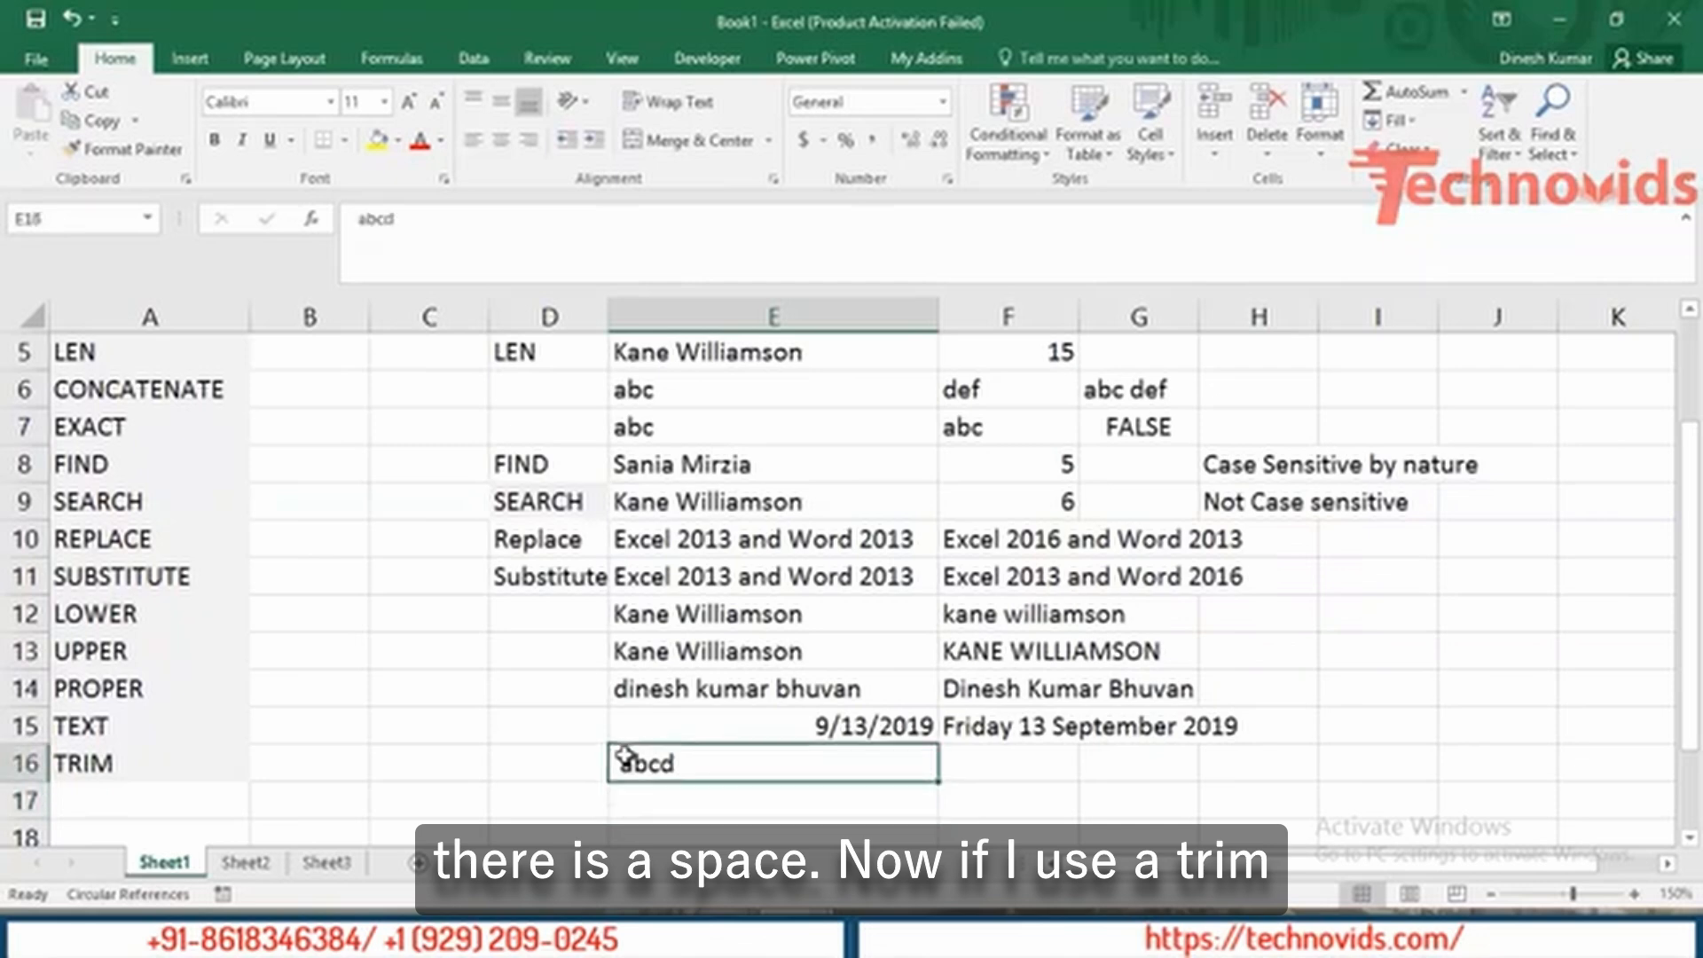
Enter =TRIM(E16) in F16 so it returns 'abcd' without the trailing space.
{"action": "key", "text": "Right"}
{"action": "type", "text": "=tri"}
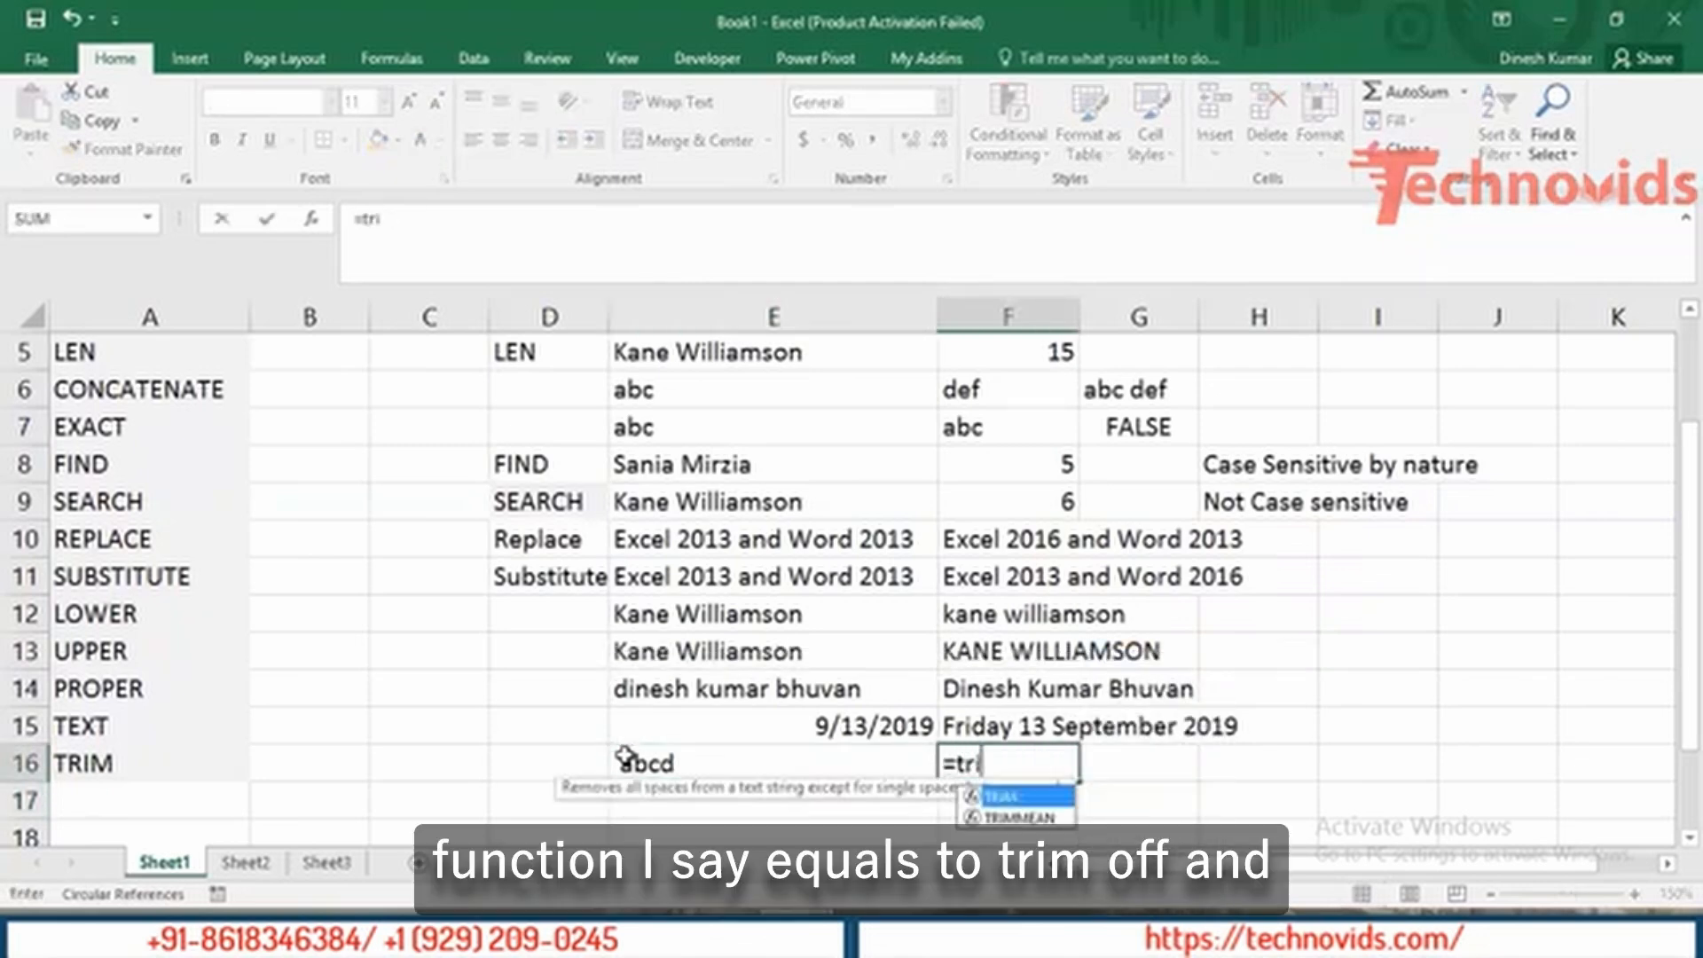
{"action": "key", "text": "Tab"}
{"action": "left_click", "coordinate": [625, 756]}
{"action": "key", "text": "ctrl+Return"}
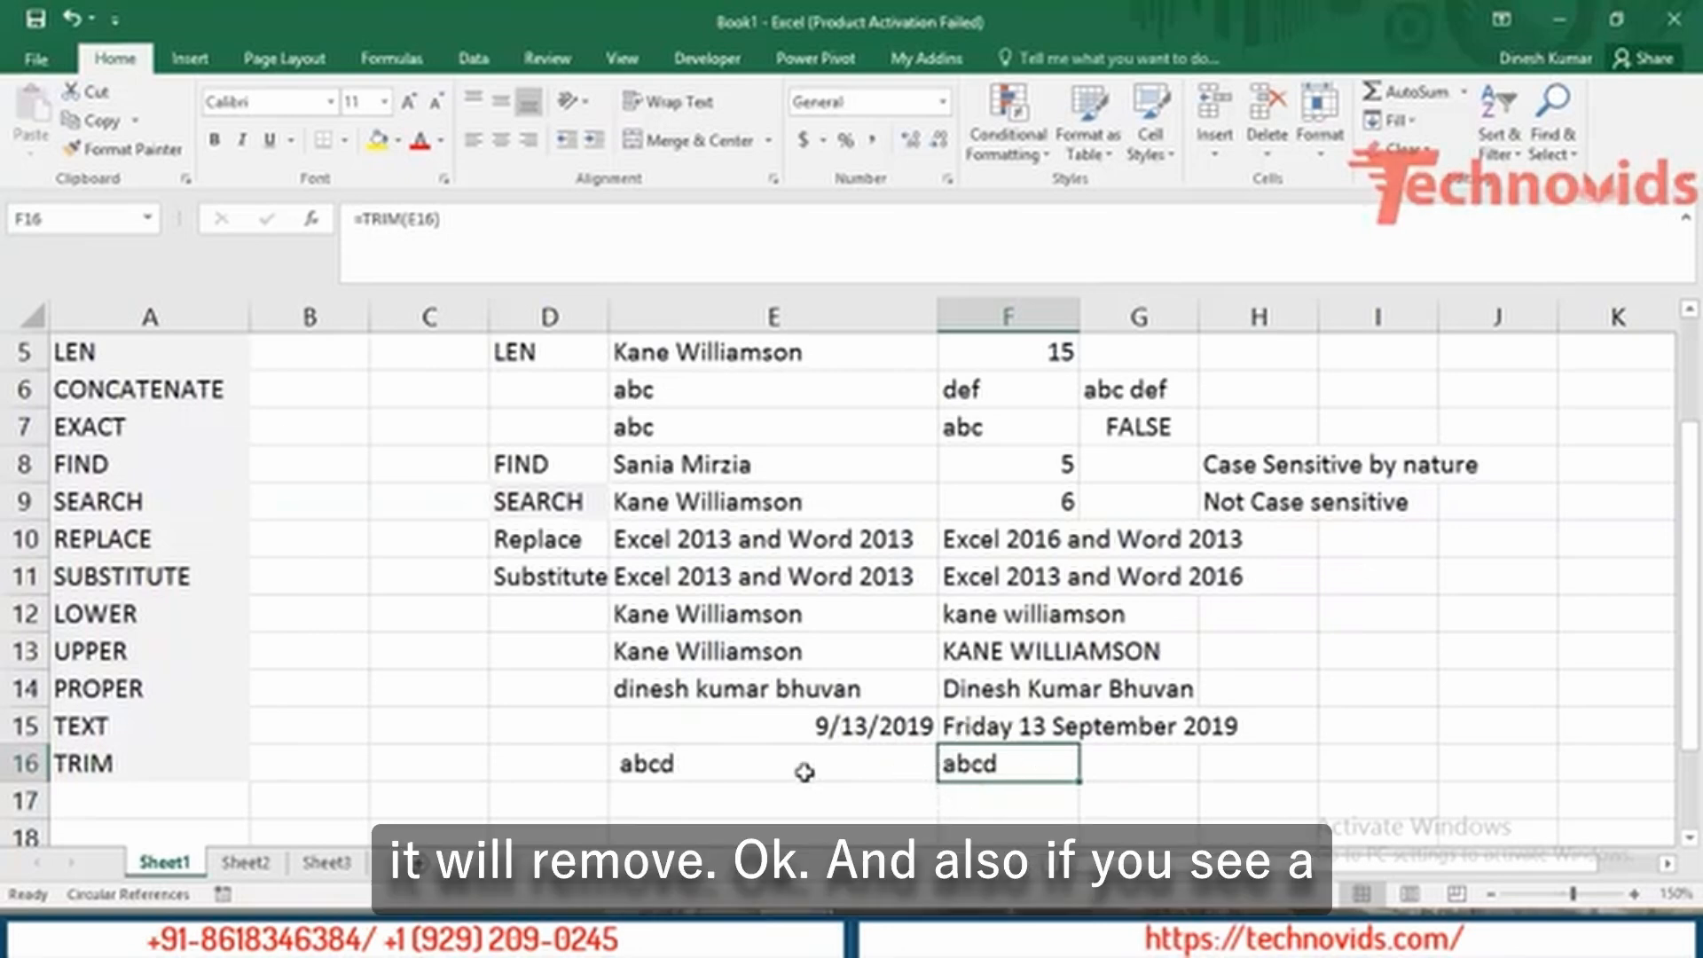
{"action": "left_click", "coordinate": [703, 803]}
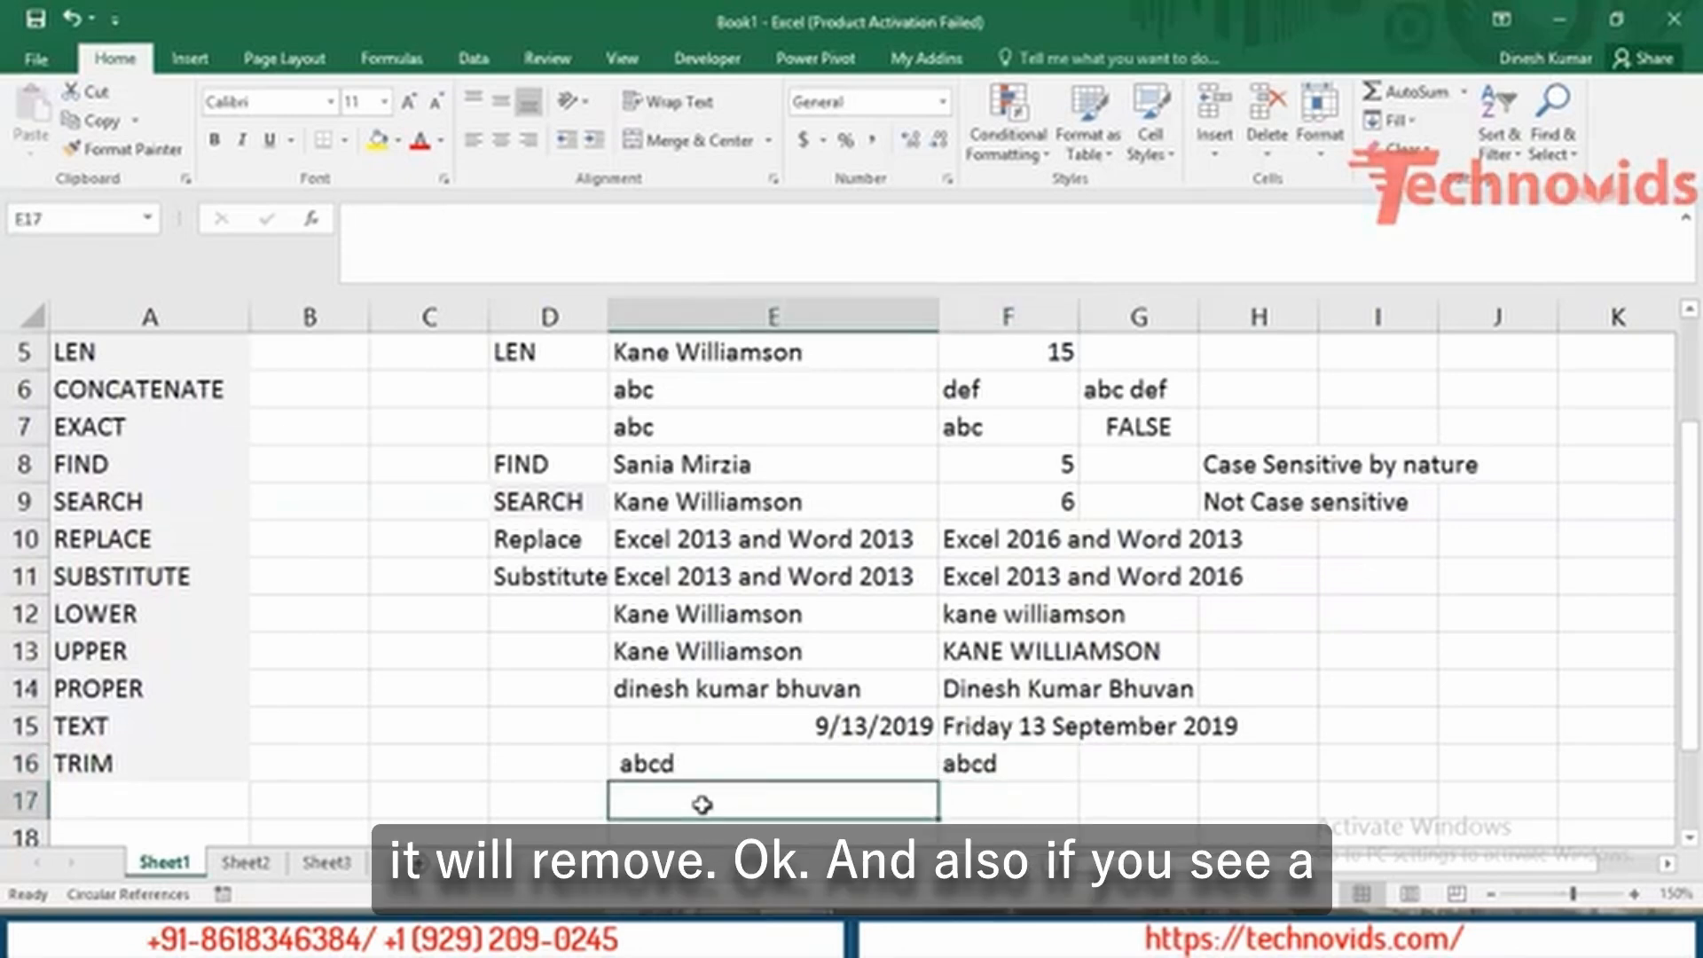
Type the phrase 'where are you ????' with extra spaces into E17.
{"action": "type", "text": "wh"}
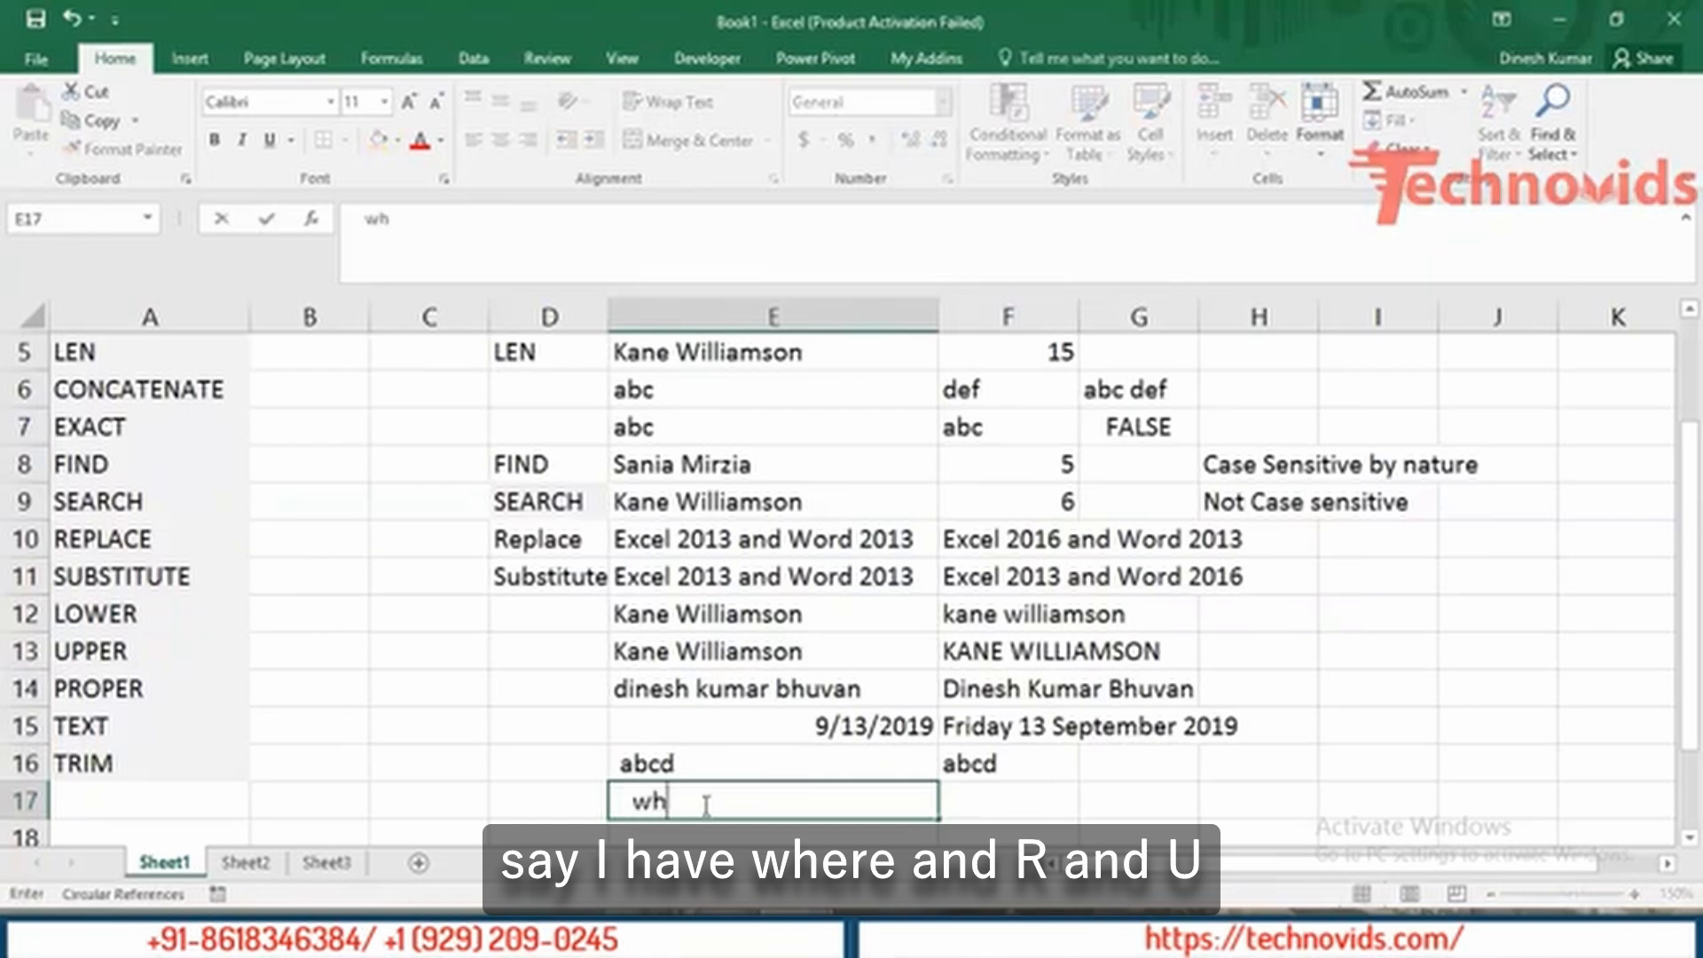
{"action": "type", "text": "ere     are   you"}
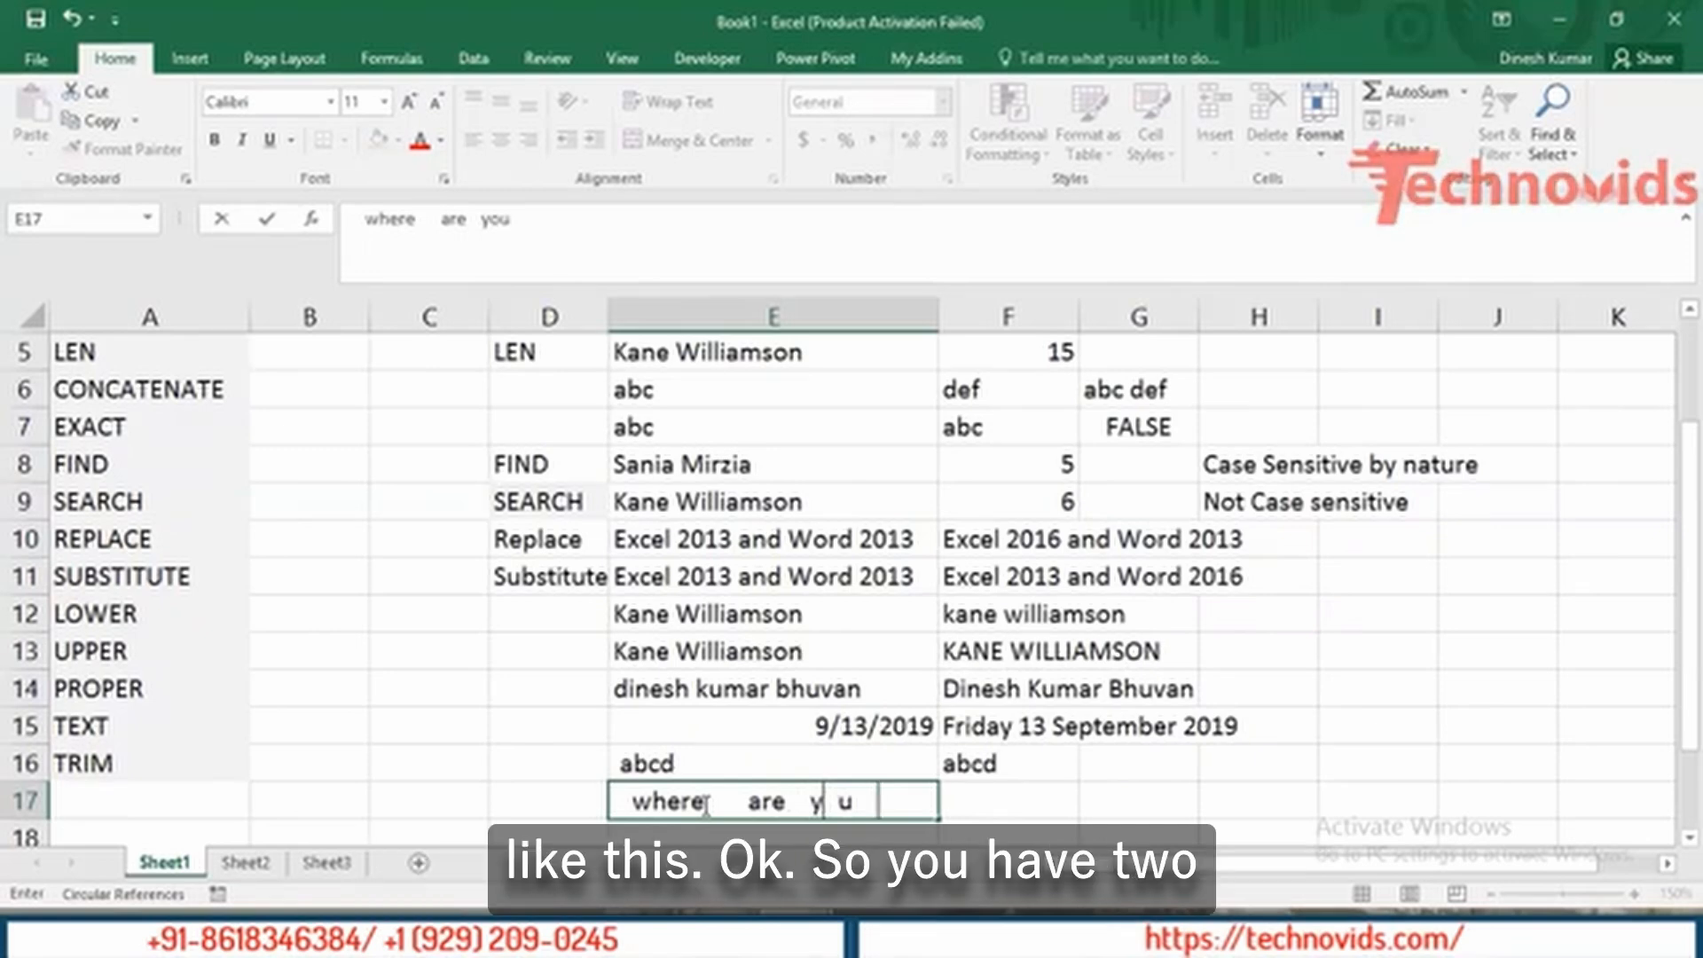
{"action": "type", "text": "????"}
{"action": "key", "text": "Return"}
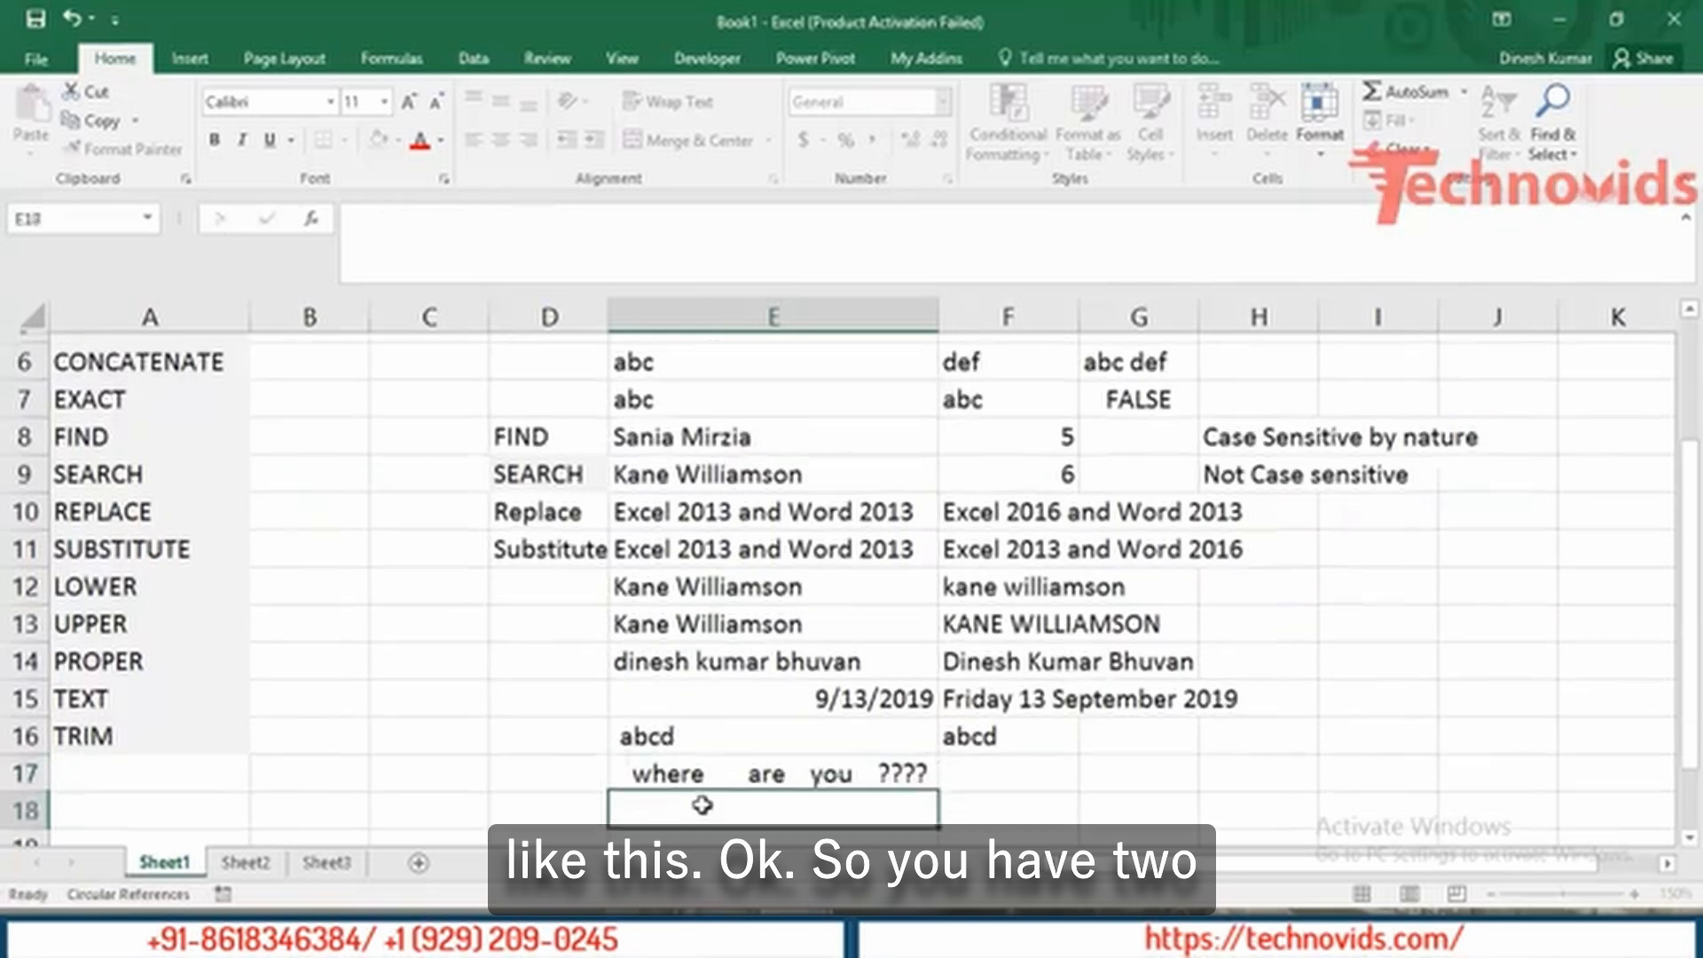
{"action": "key", "text": "Up"}
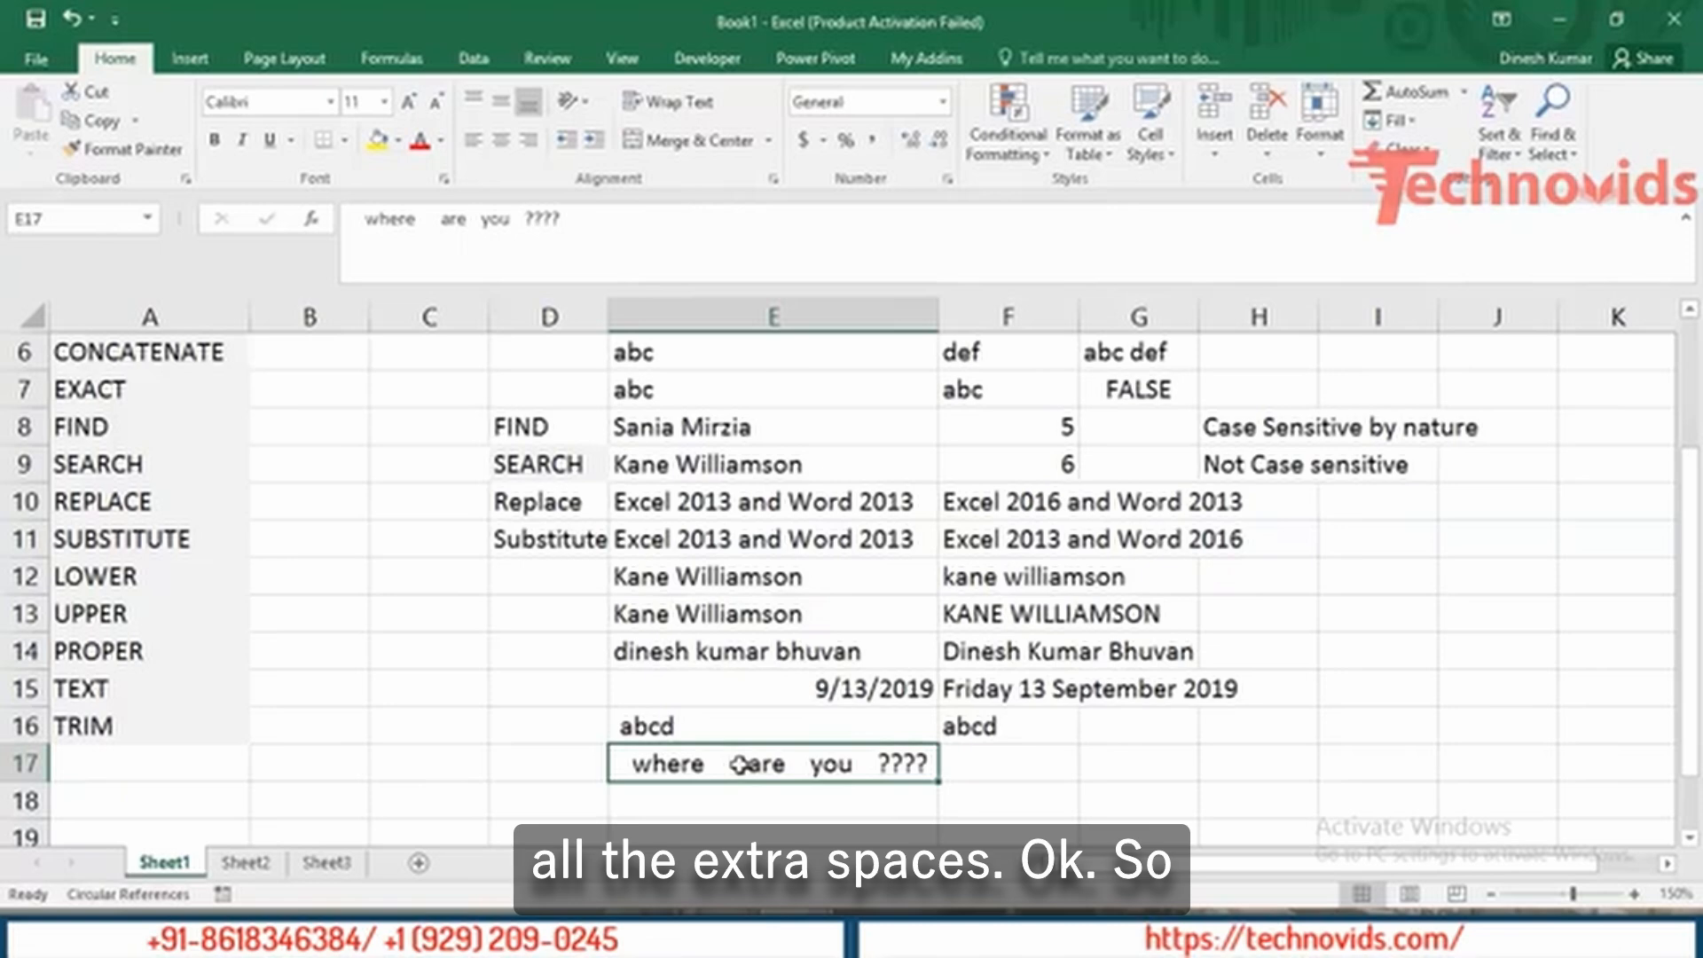
Enter =TRIM(E17) in F17 to collapse the phrase to single spaces.
{"action": "left_click", "coordinate": [986, 768]}
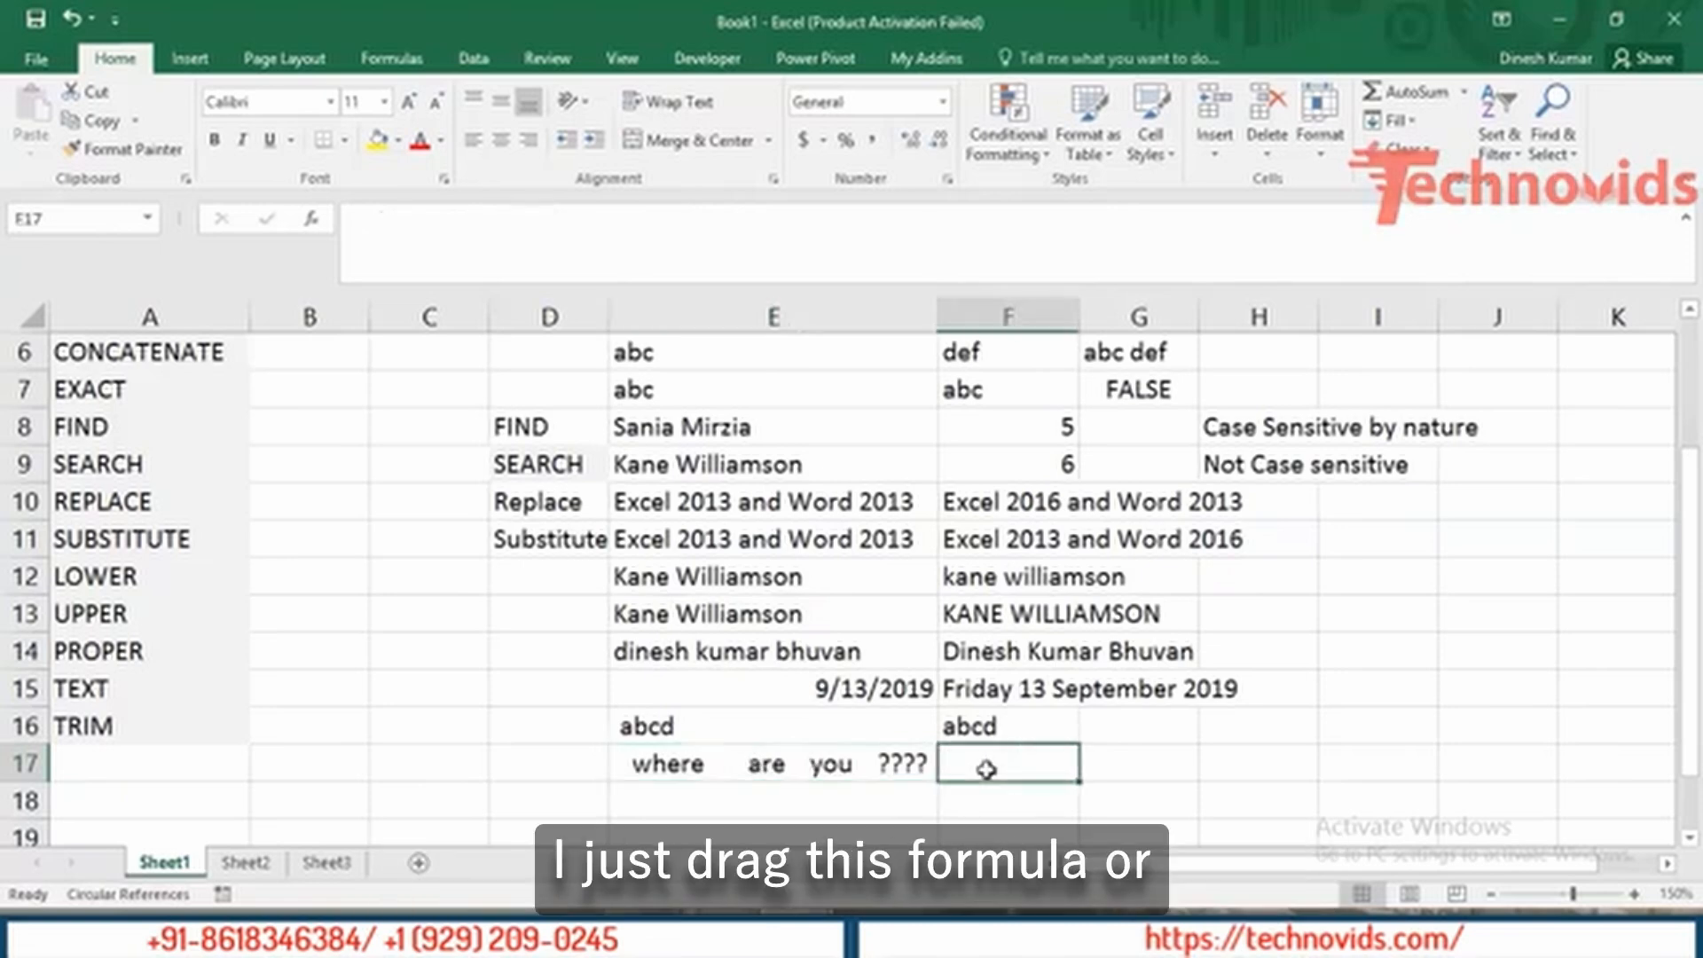
{"action": "type", "text": "=tr"}
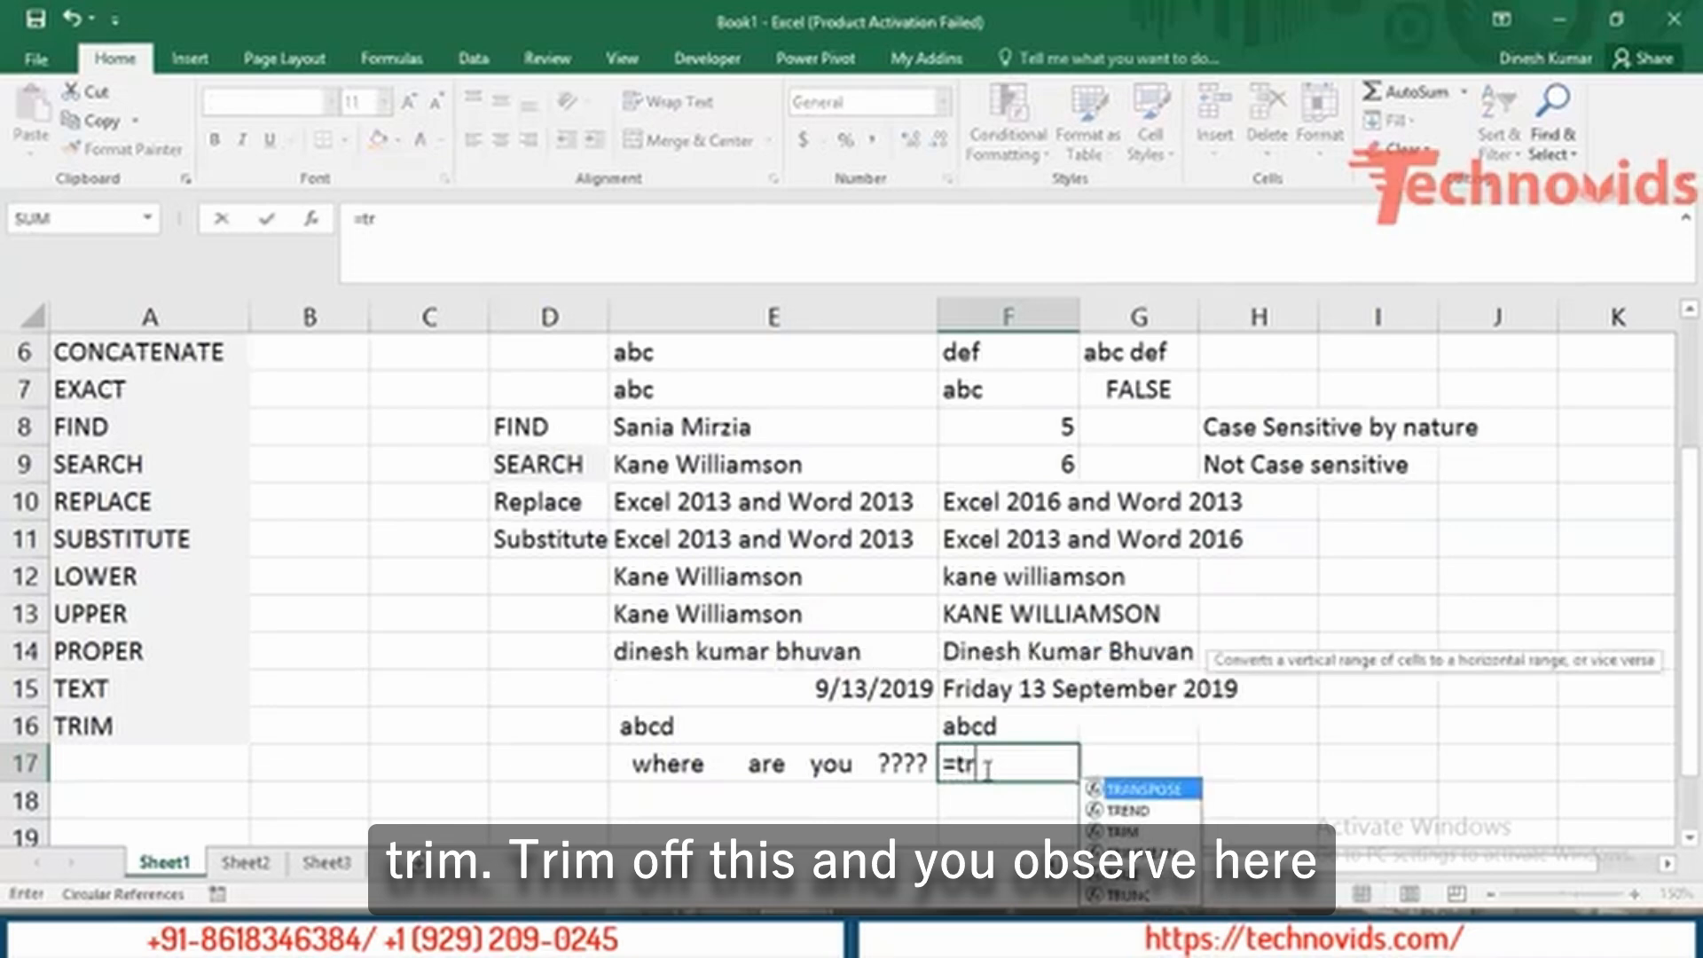
{"action": "type", "text": "i"}
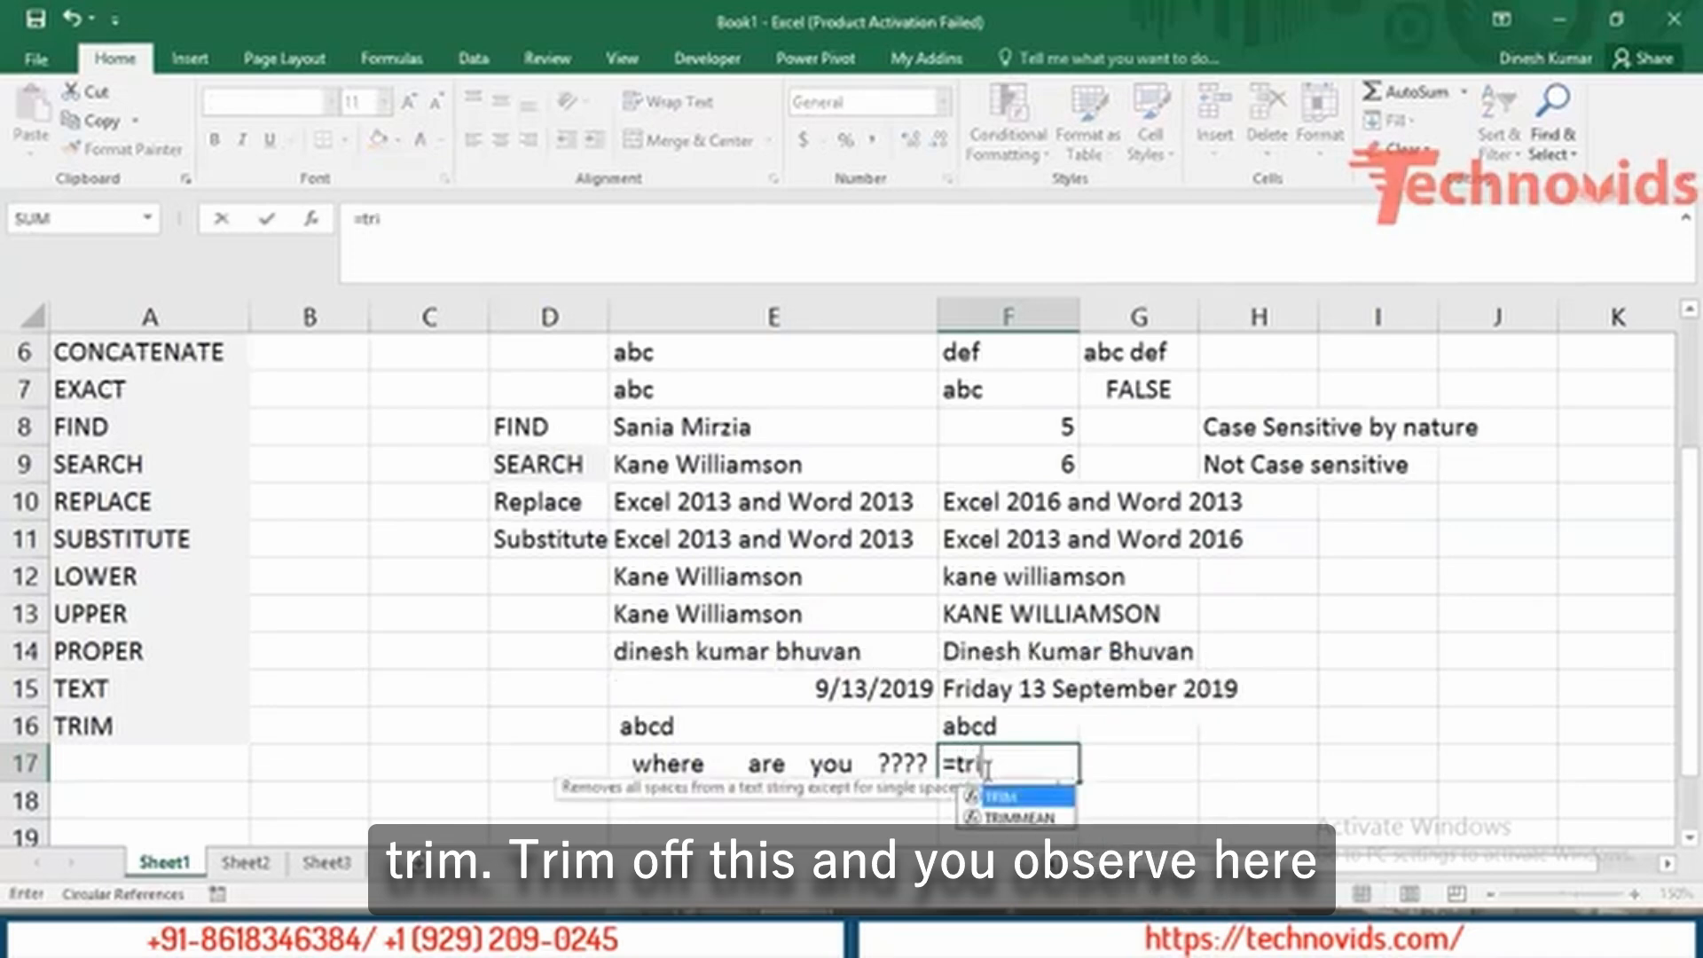
{"action": "key", "text": "Tab"}
{"action": "key", "text": "Left"}
{"action": "key", "text": "Return"}
{"action": "left_click", "coordinate": [985, 768]}
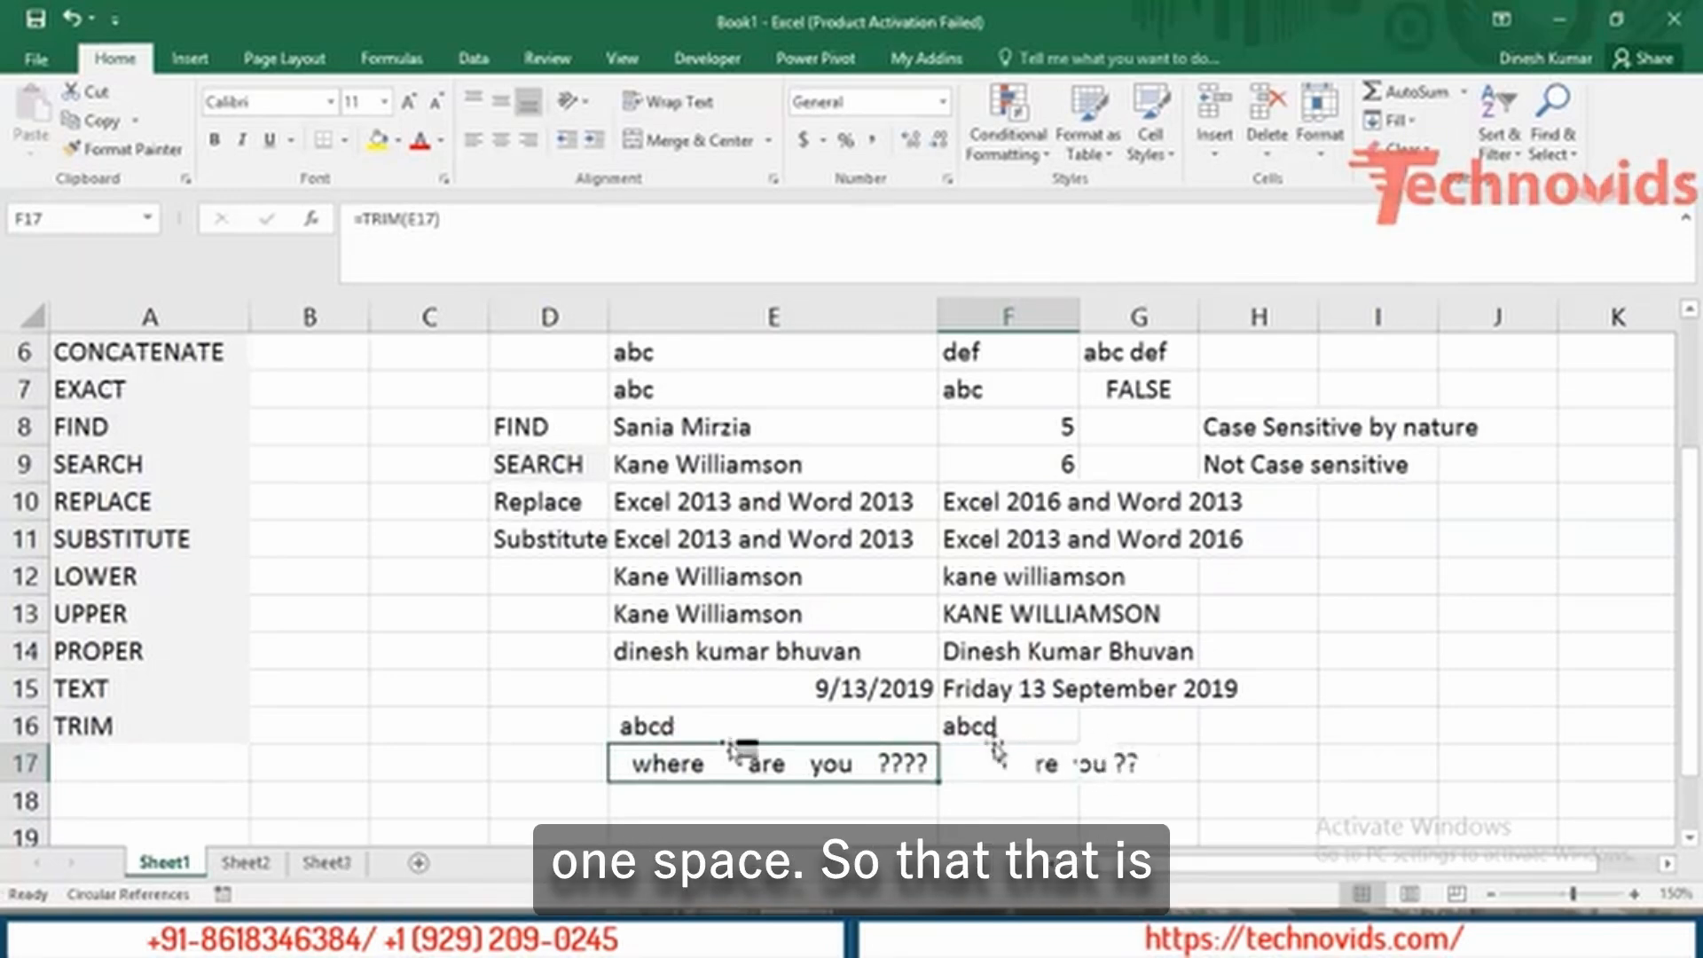
{"action": "key", "text": "Left"}
{"action": "key", "text": "Left"}
{"action": "key", "text": "Left"}
{"action": "key", "text": "Left"}
{"action": "key", "text": "Left"}
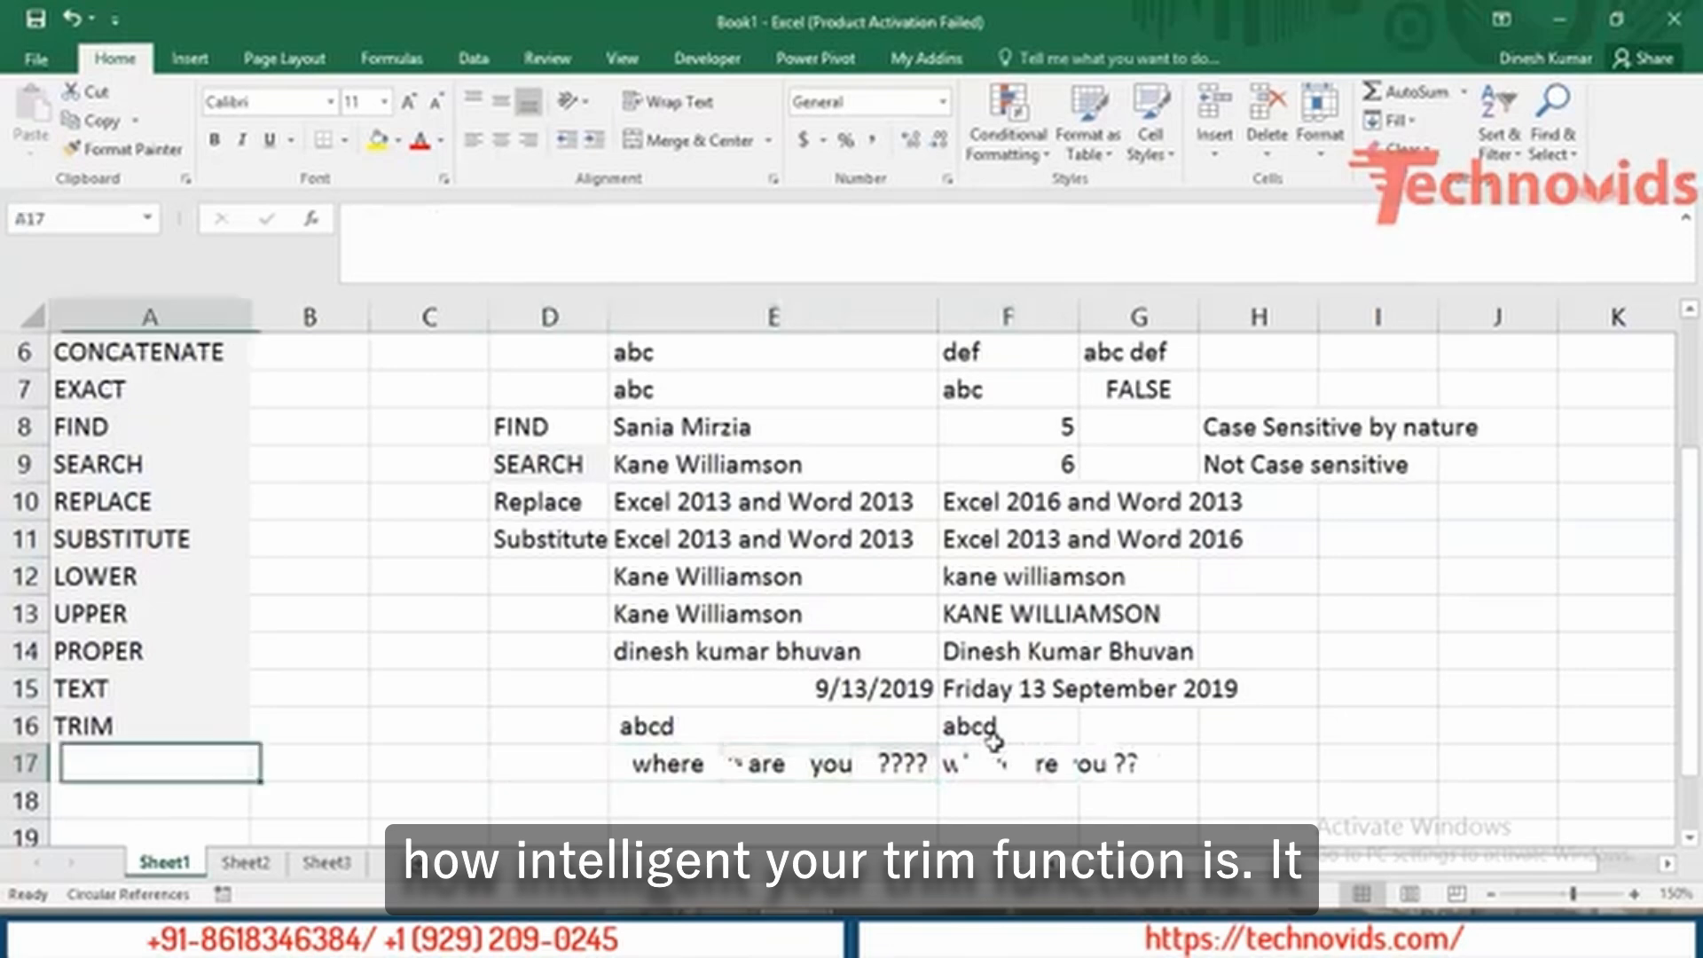
{"action": "key", "text": "Up"}
{"action": "key", "text": "Right"}
{"action": "key", "text": "Right"}
{"action": "key", "text": "Right"}
{"action": "key", "text": "Right"}
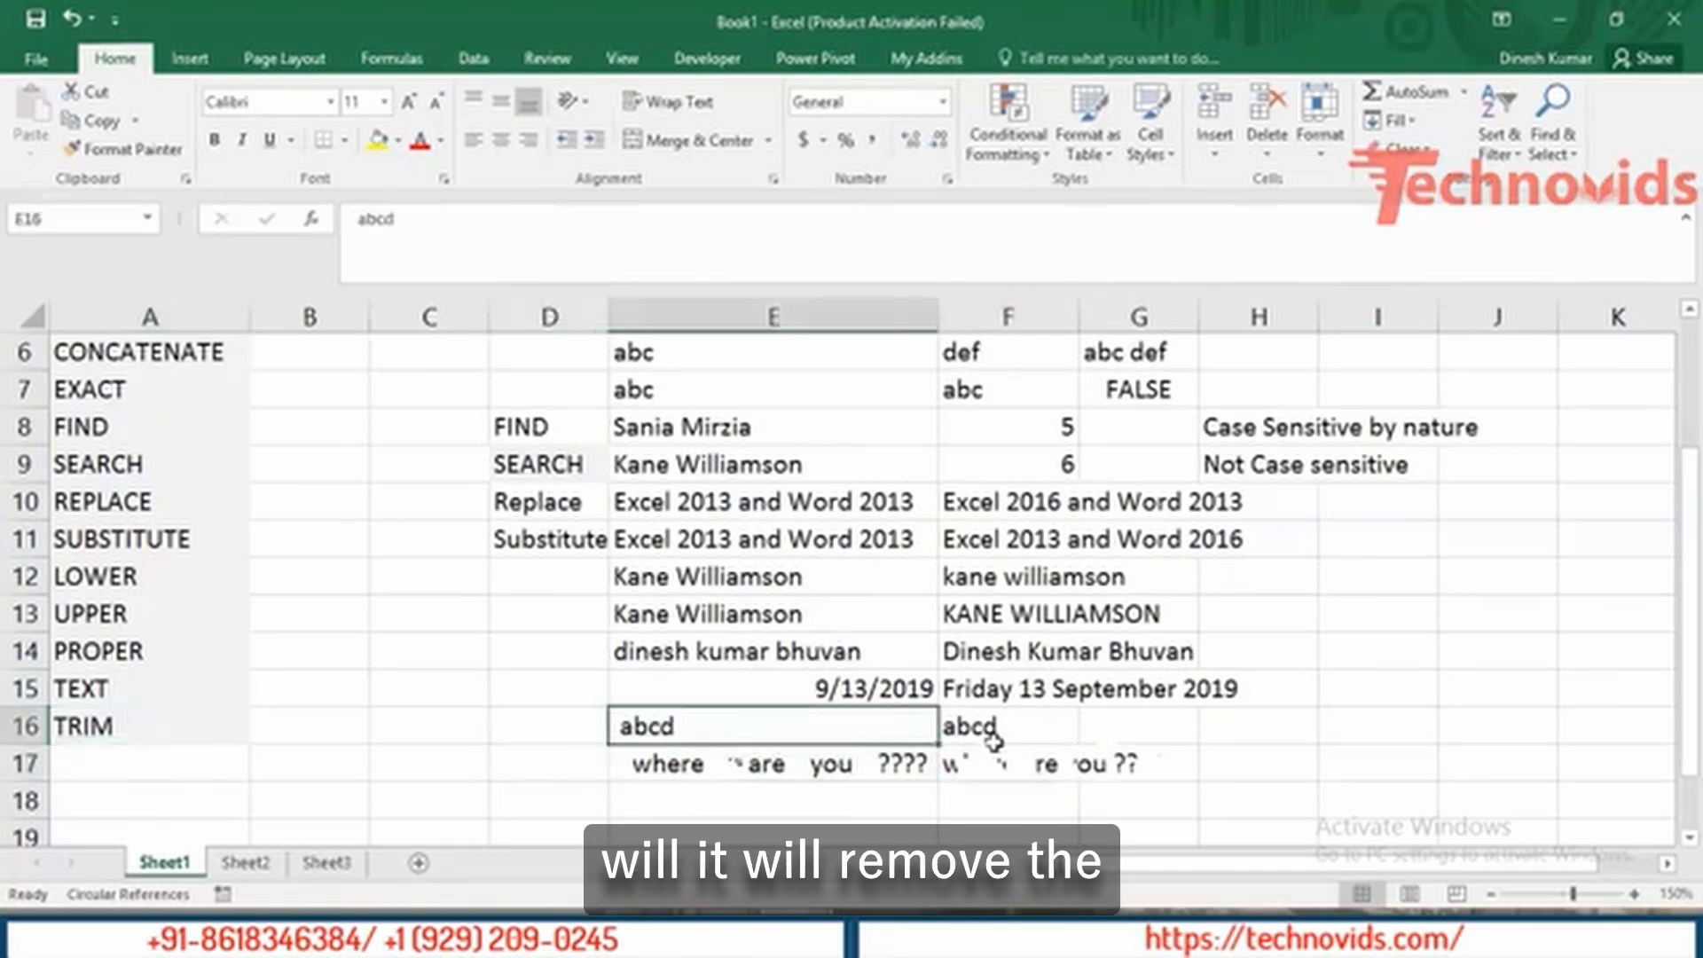